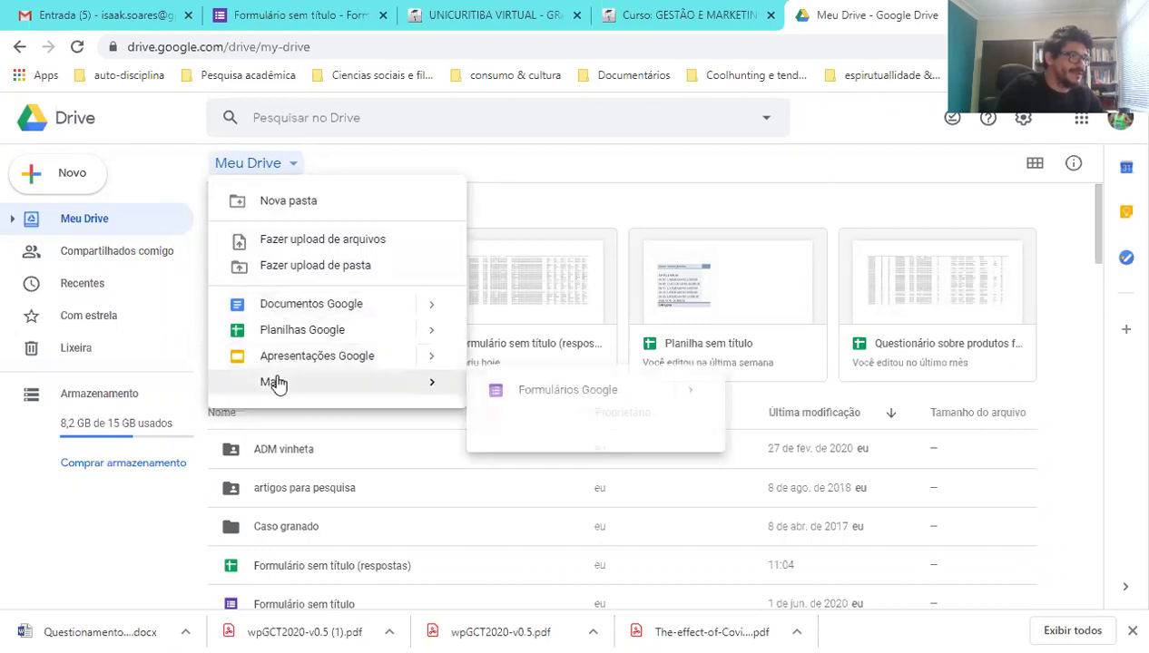
- Create a new blank Google Forms form in Meu Drive
mouse_move(277, 384)
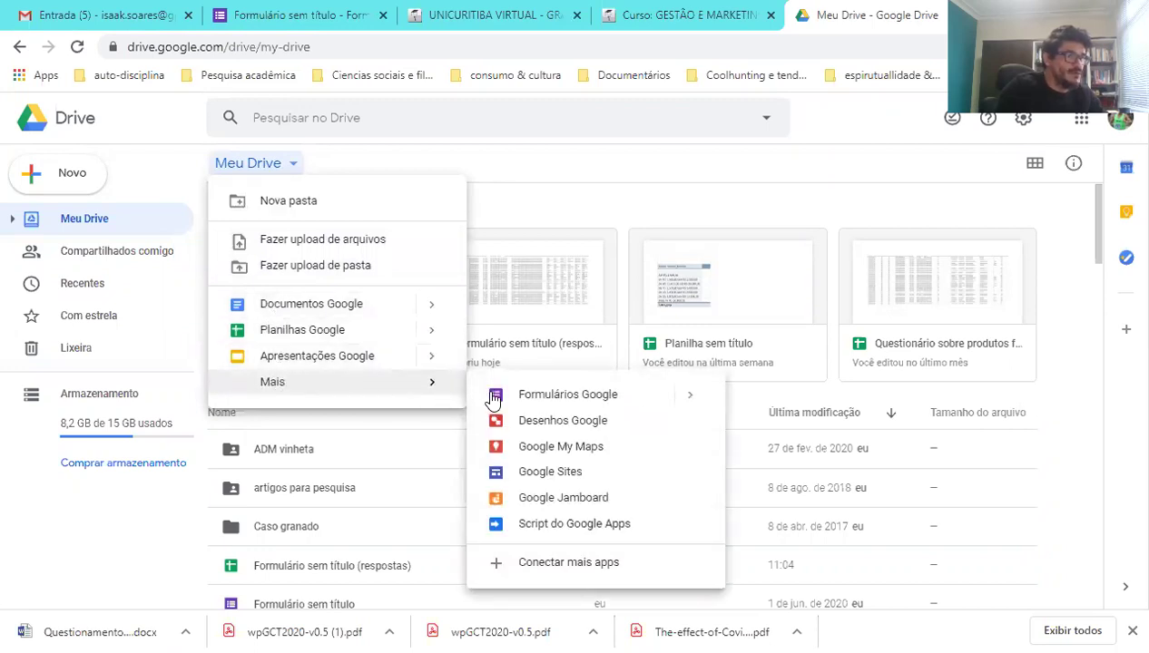
click(549, 395)
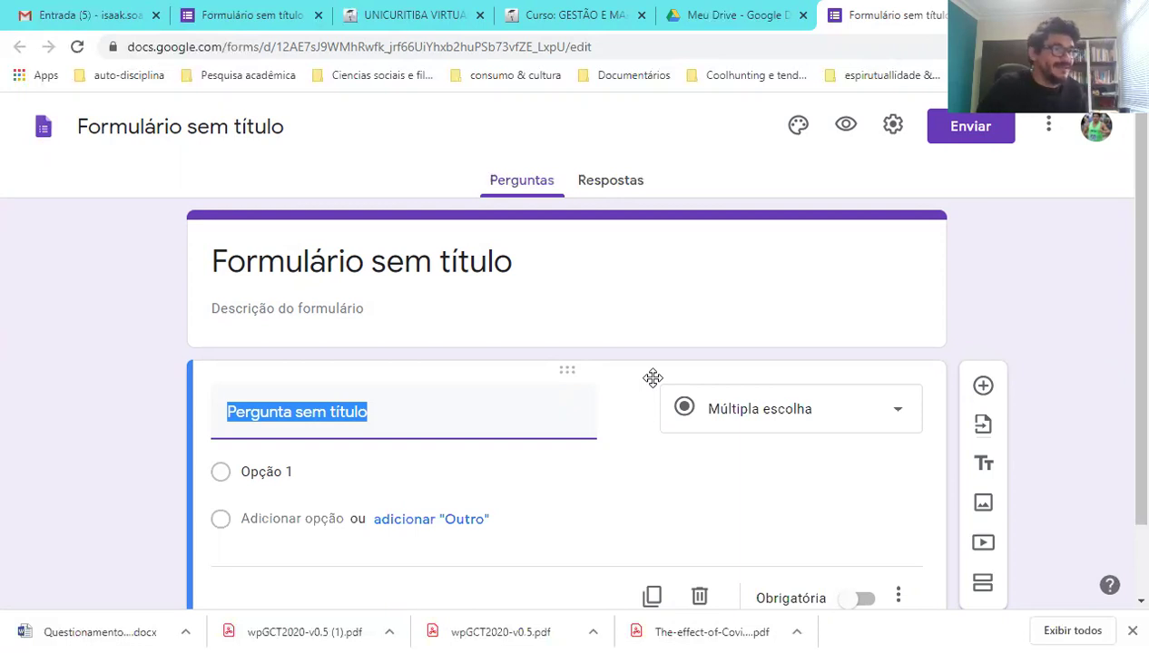
- Add two new sections to the form after the first section
scroll(653, 378, down, 1)
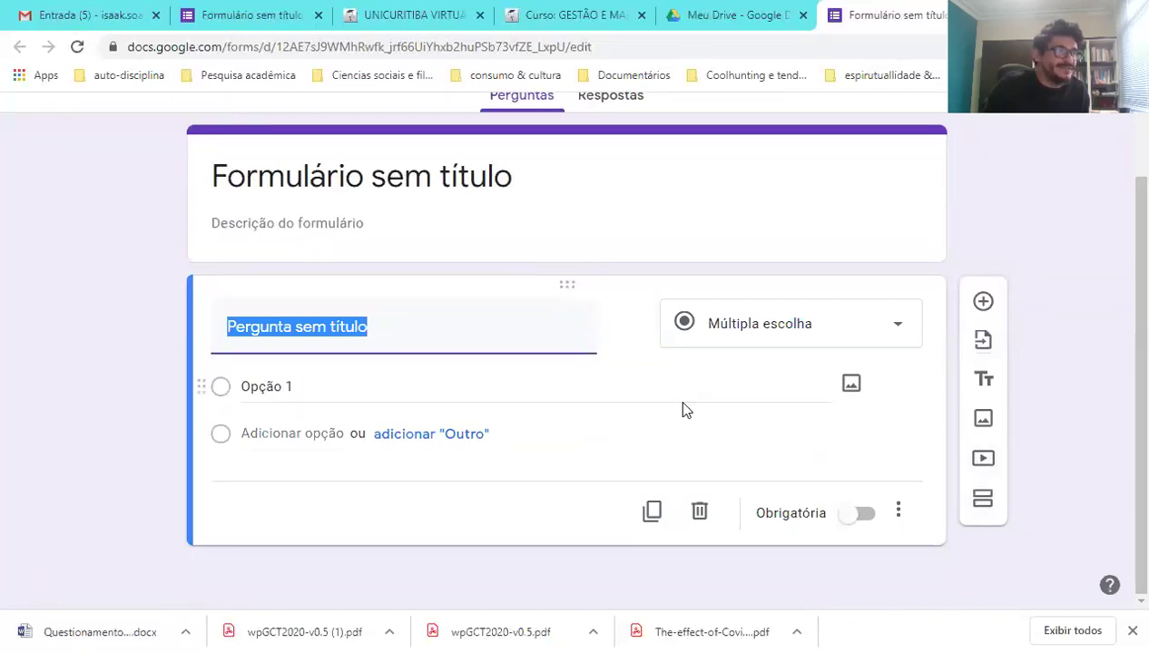
scroll(683, 410, up, 1)
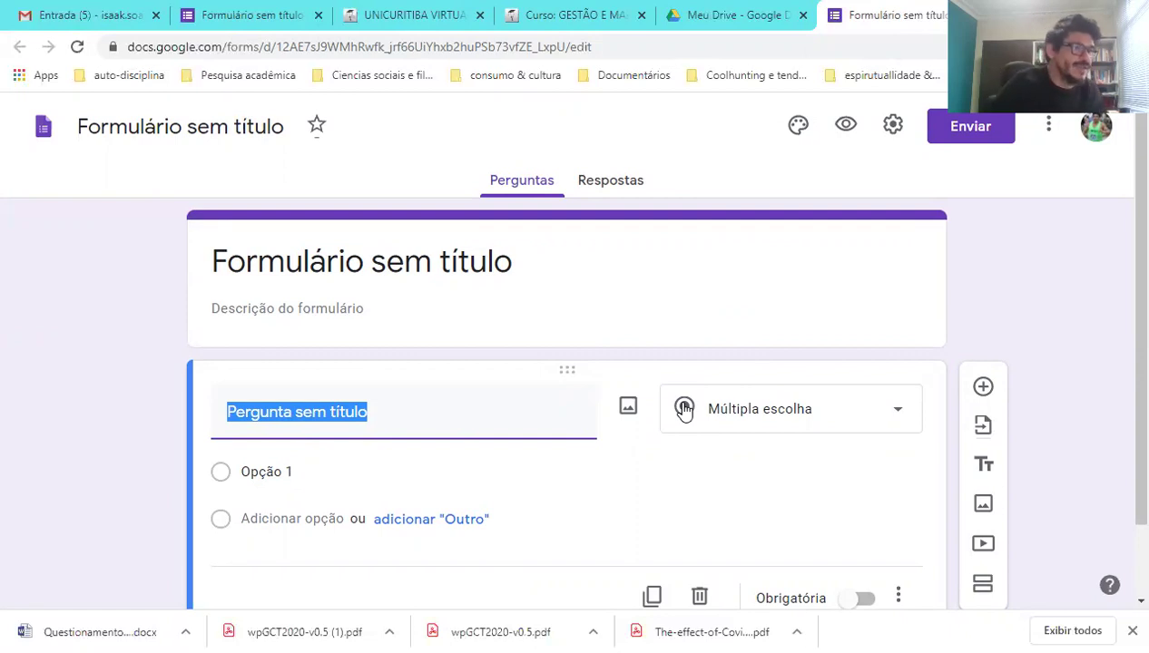
scroll(691, 432, down, 1)
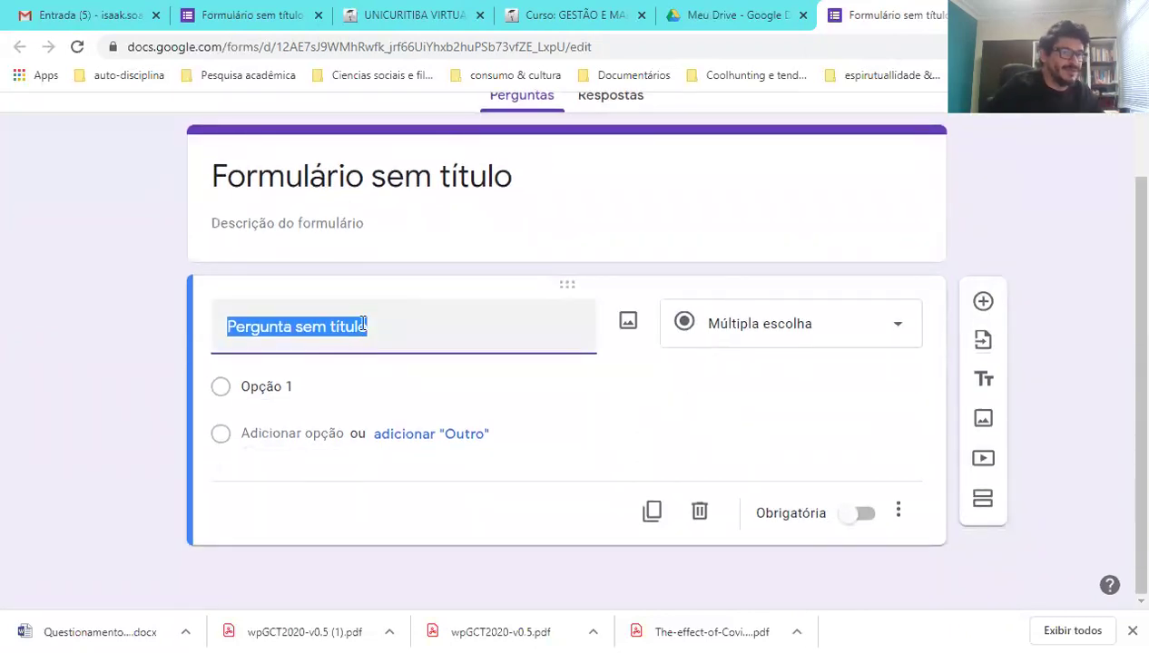
click(985, 499)
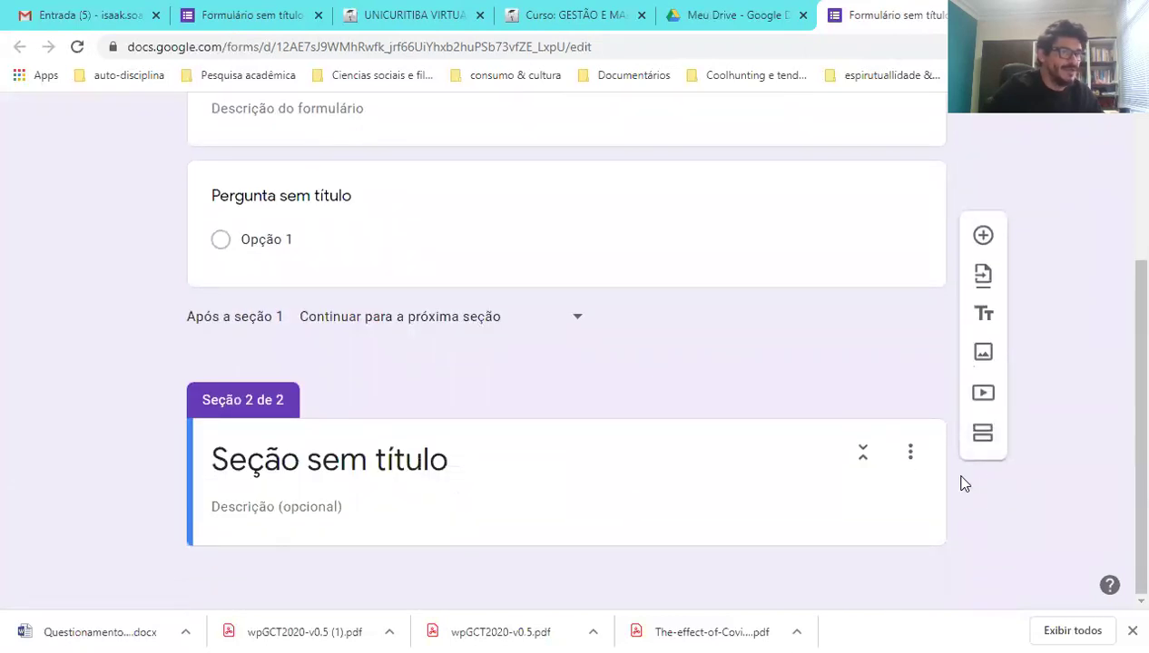
click(983, 434)
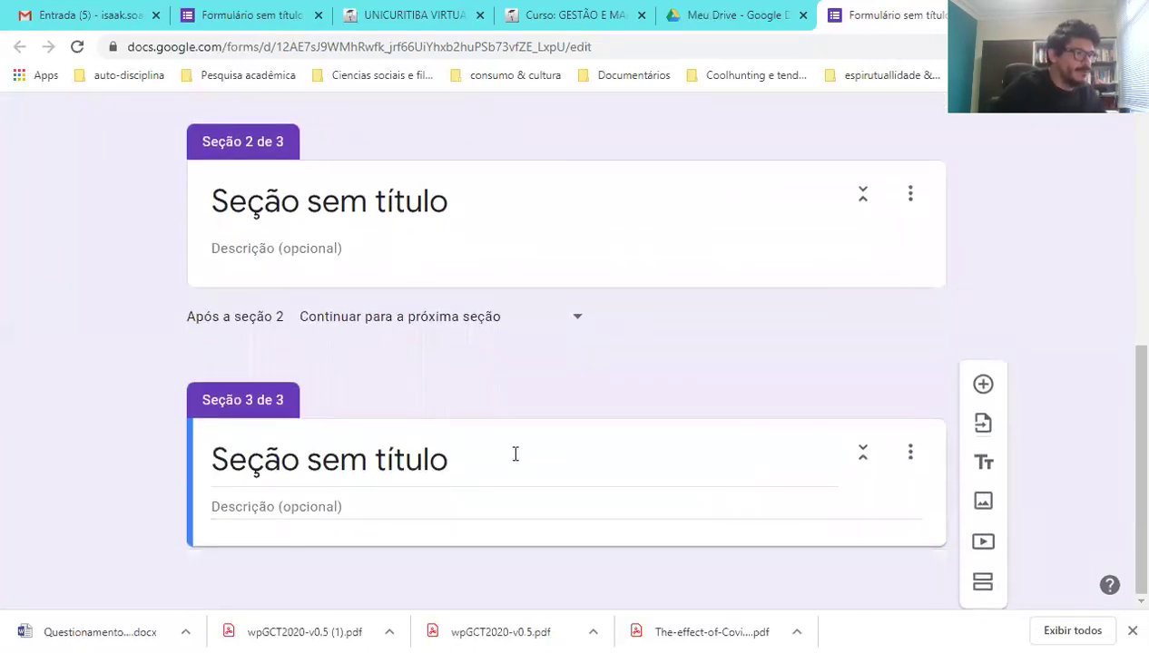
- Title the third section "Encerramento"
click(515, 454)
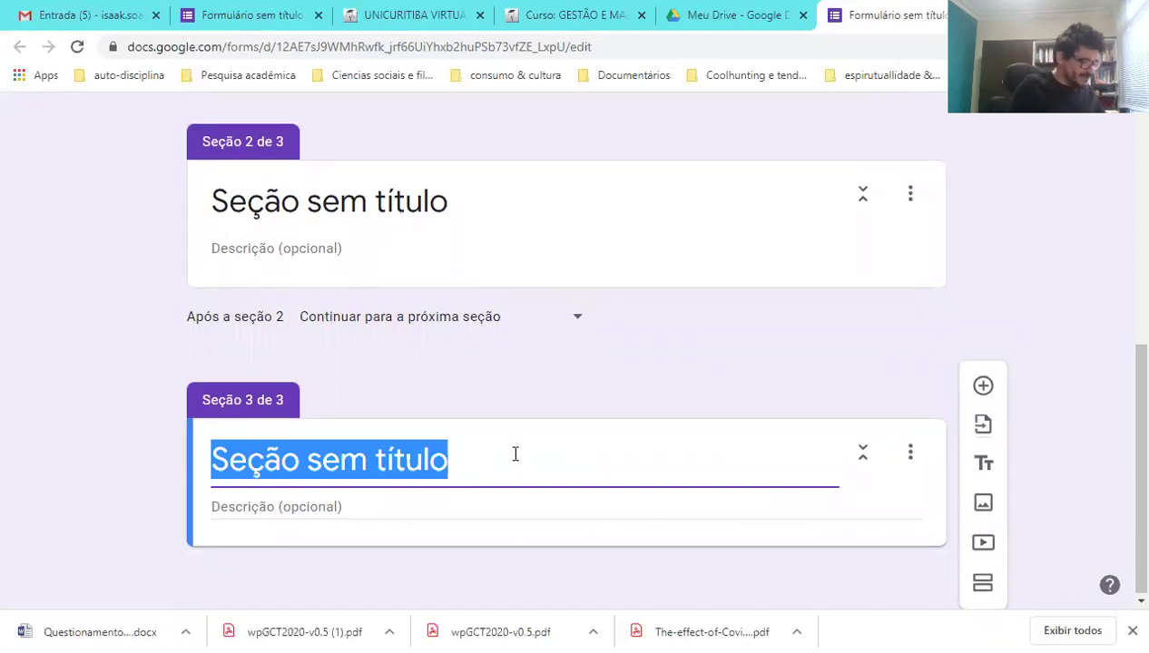
text(Encerra)
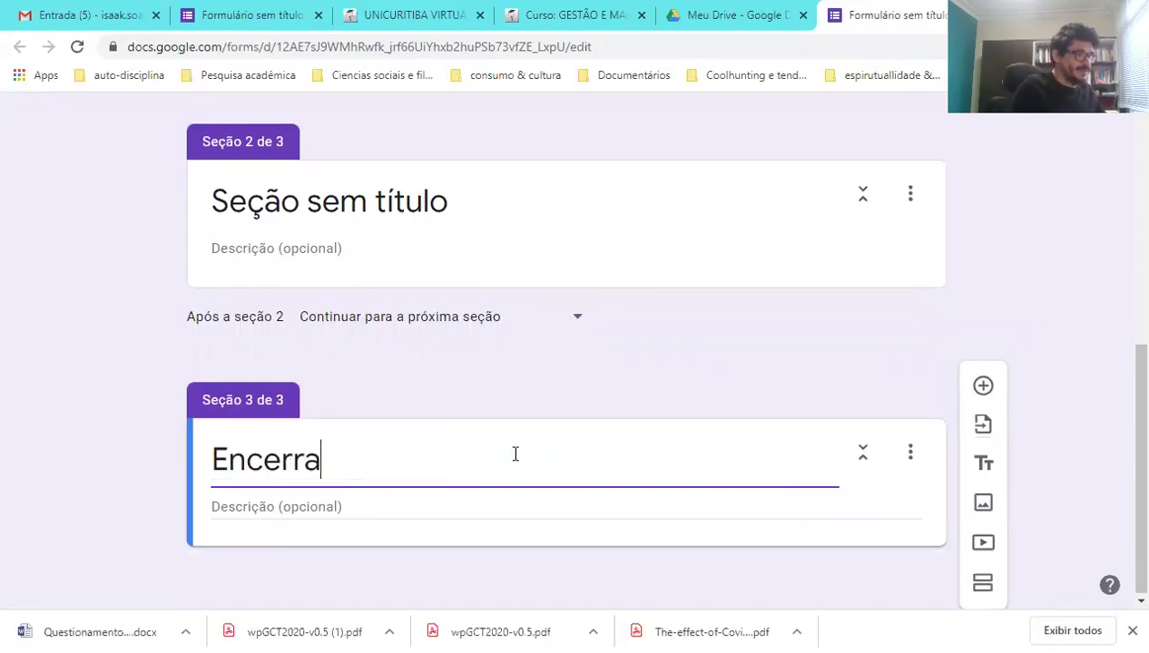
text(mento)
- Set the closing section's description to "Muito obrigado por participar desta pesquisa, seus dados serão de grande importância para nossas conclusões."
click(494, 507)
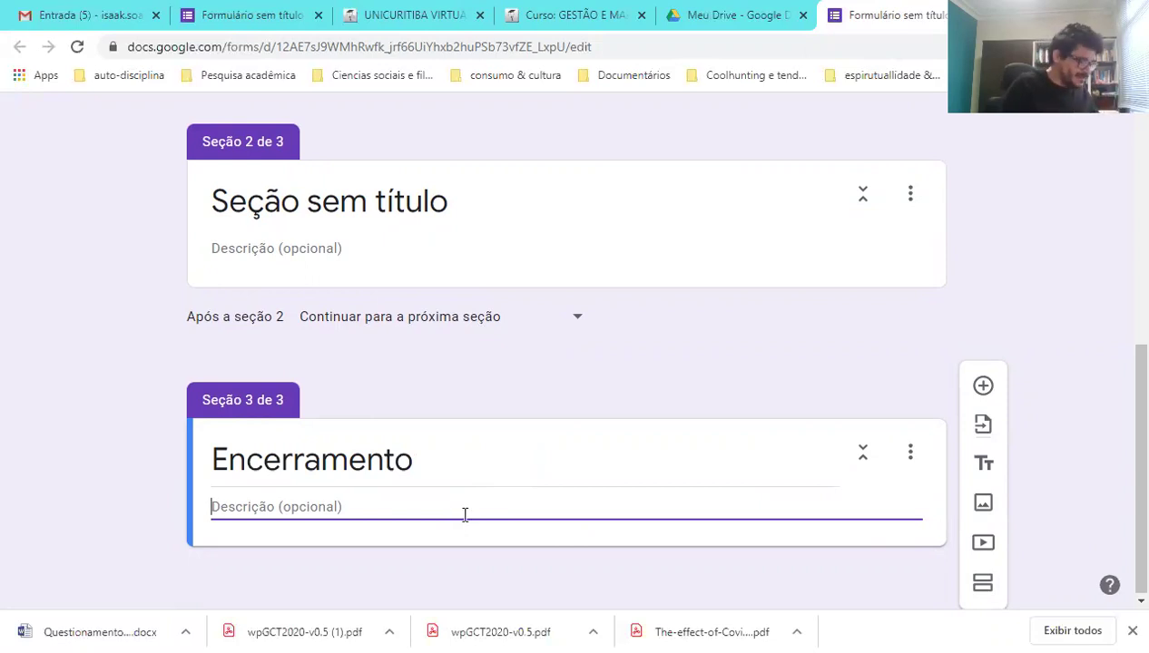
text(Muito o)
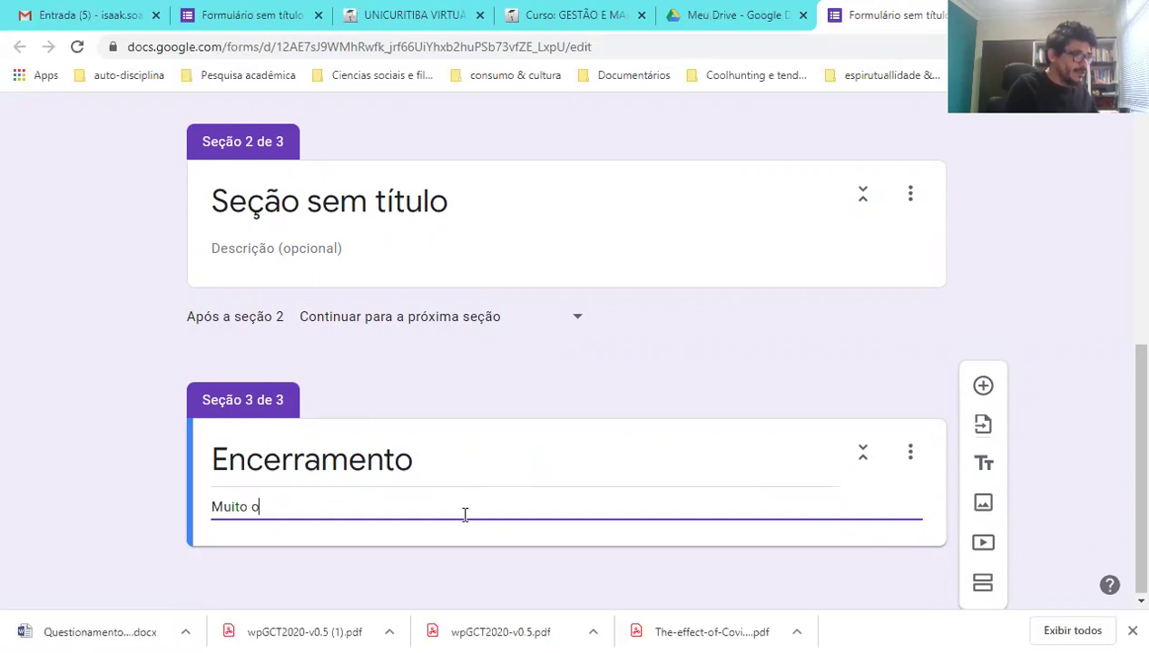
text(brigado p)
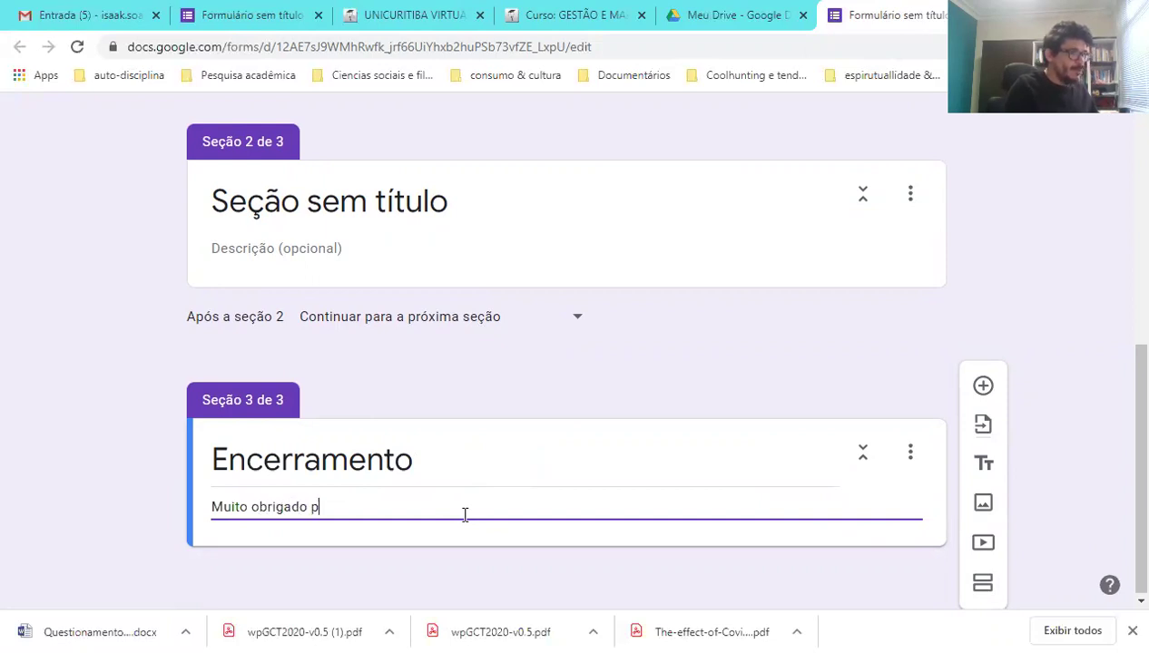
text(or particip)
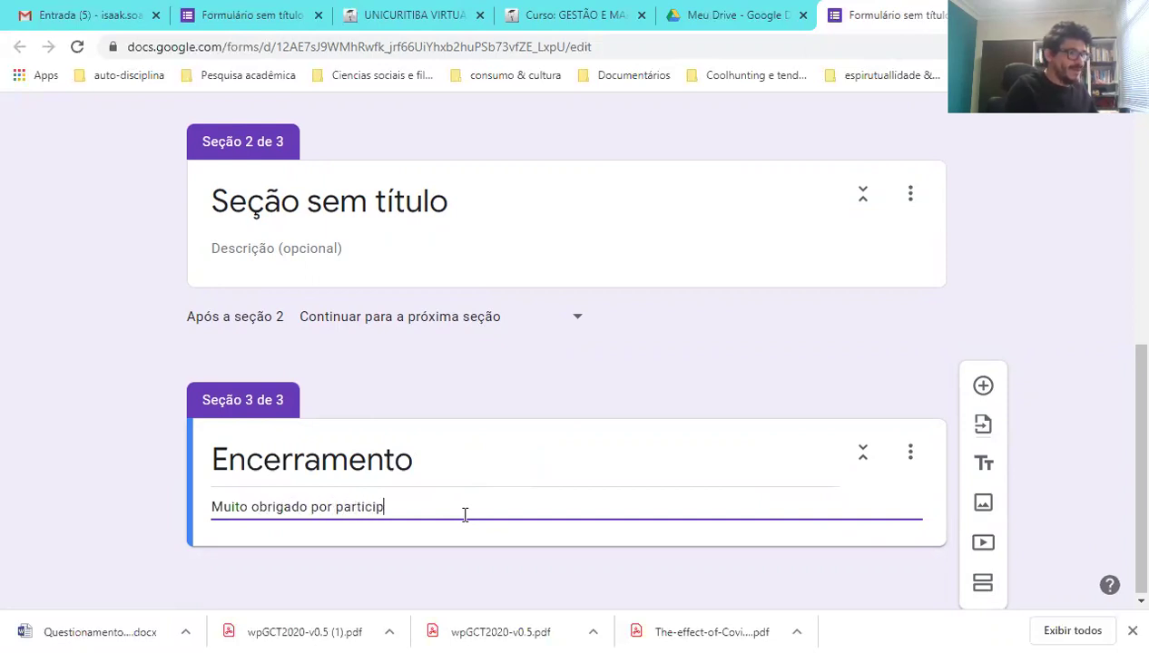
text(ar desta pes)
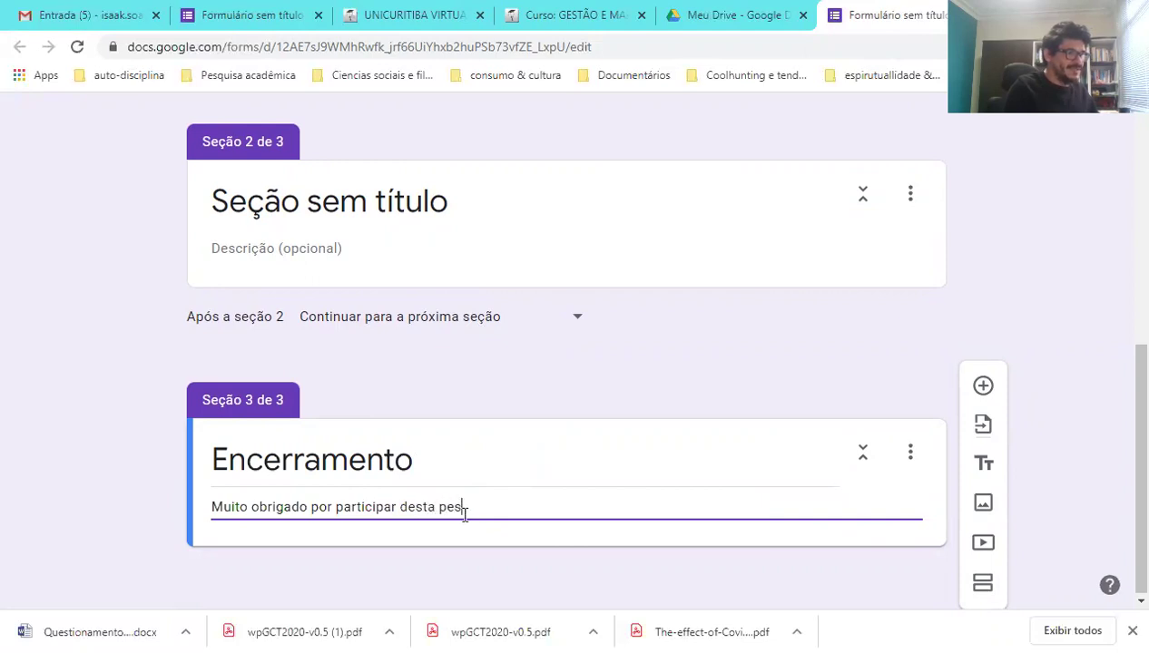
text(quisa, s)
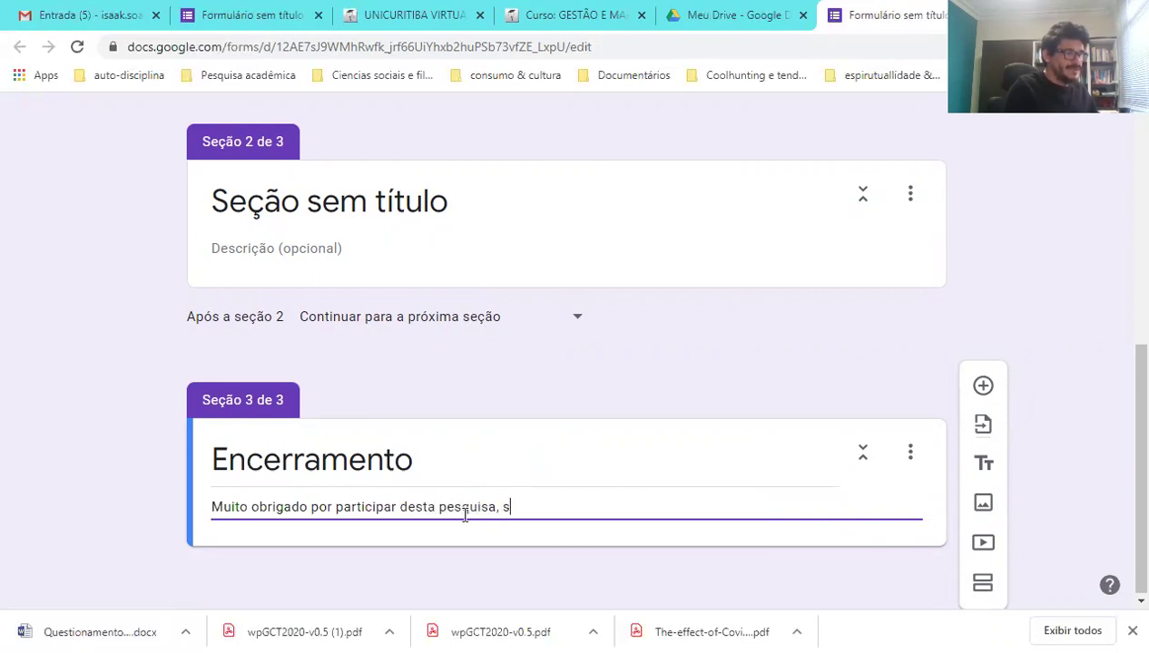
text(eus dados ser)
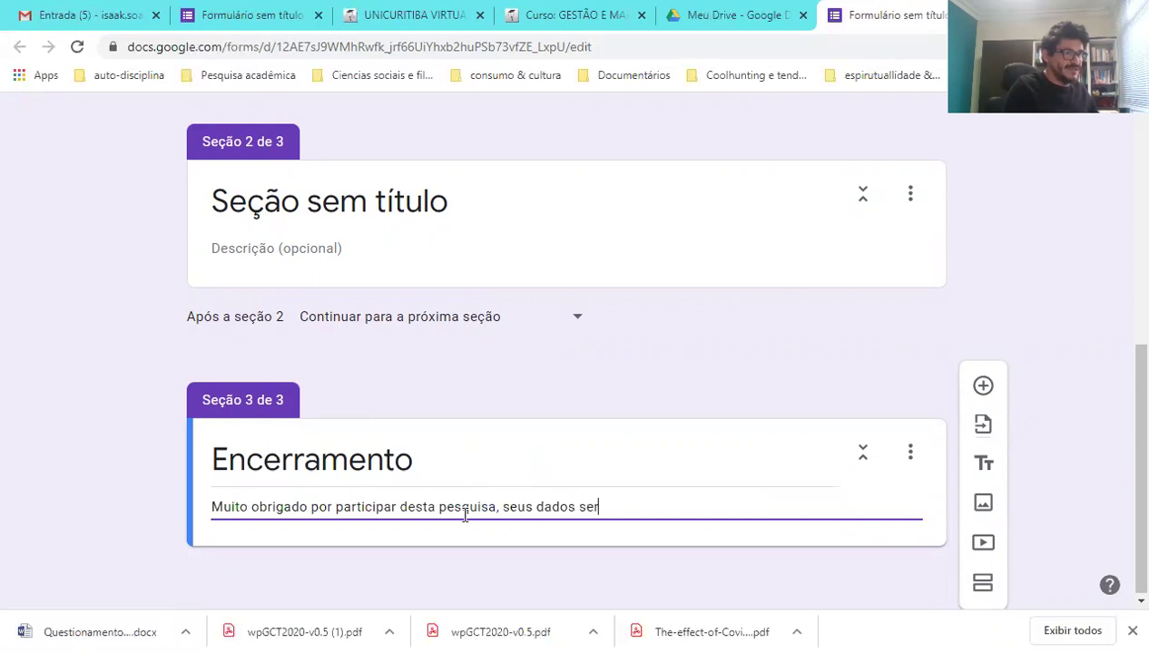
text(ão de )
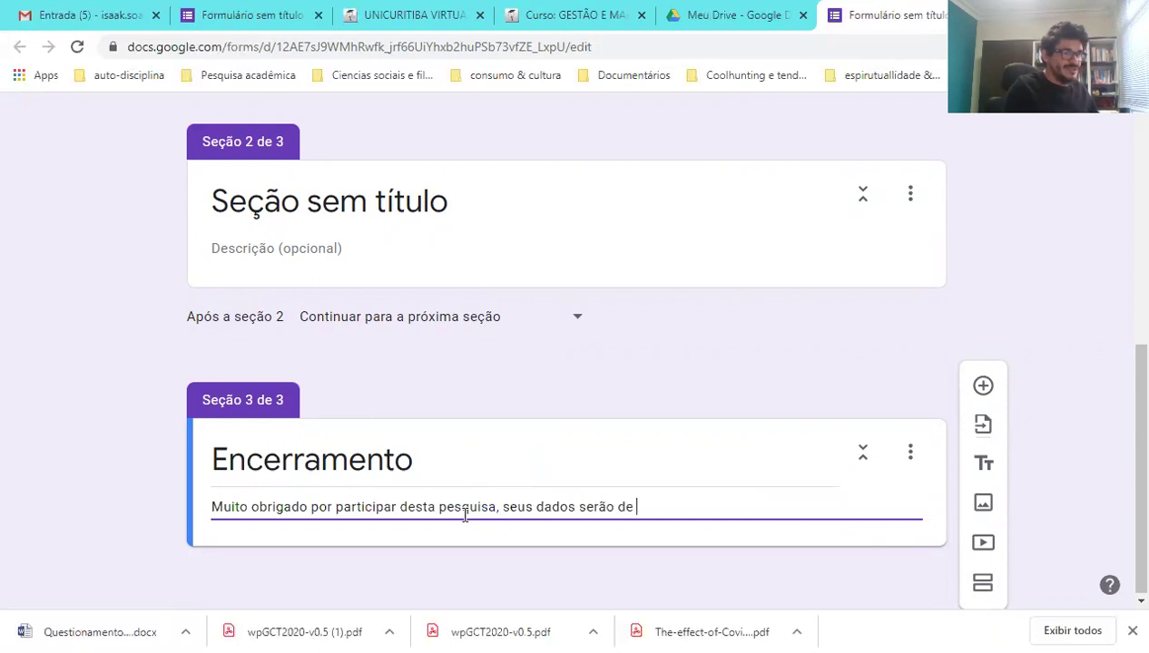
text(grande importância)
key(Left)
key(Left)
key(Left)
key(Left)
key(Left)
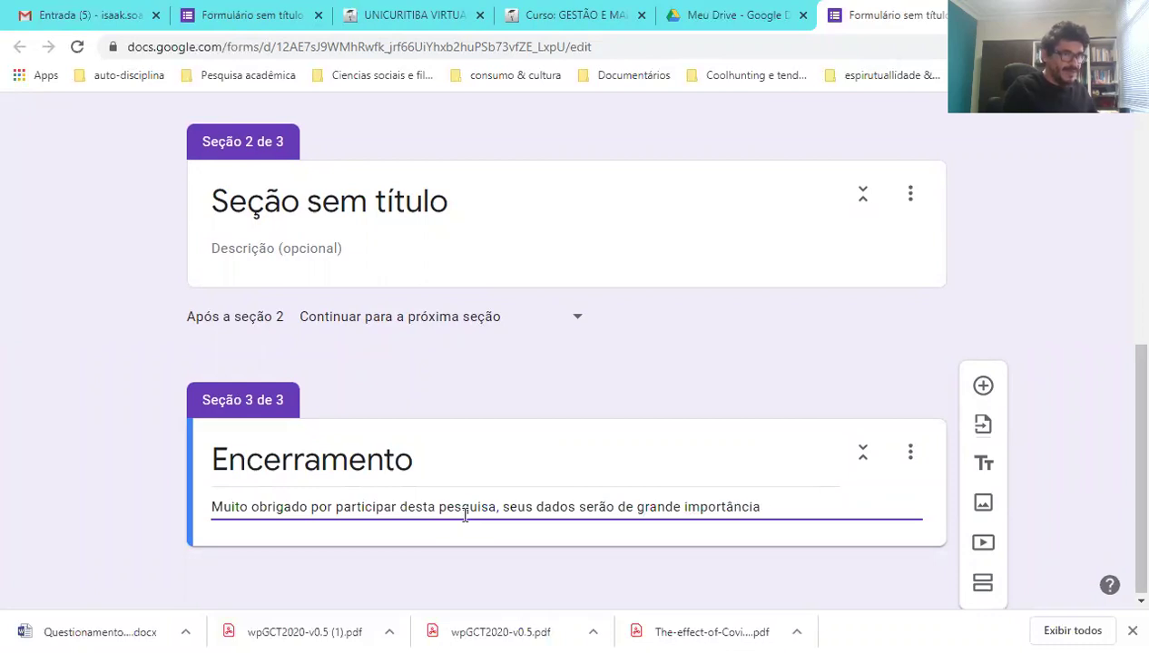
key(End)
text(para)
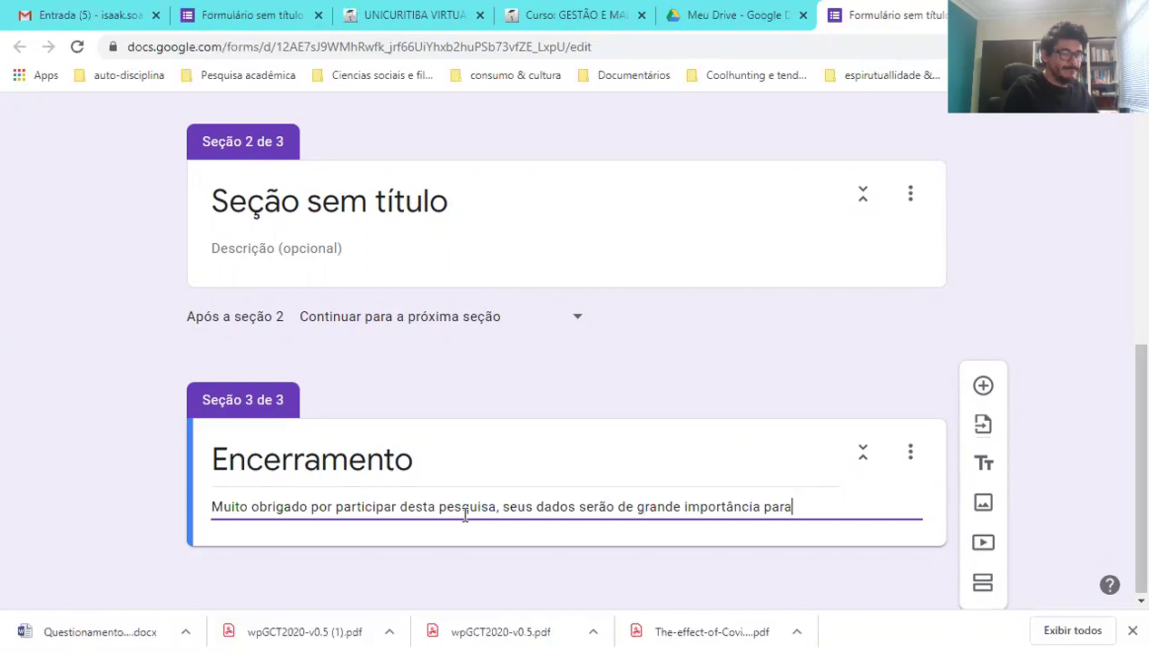
text( noss)
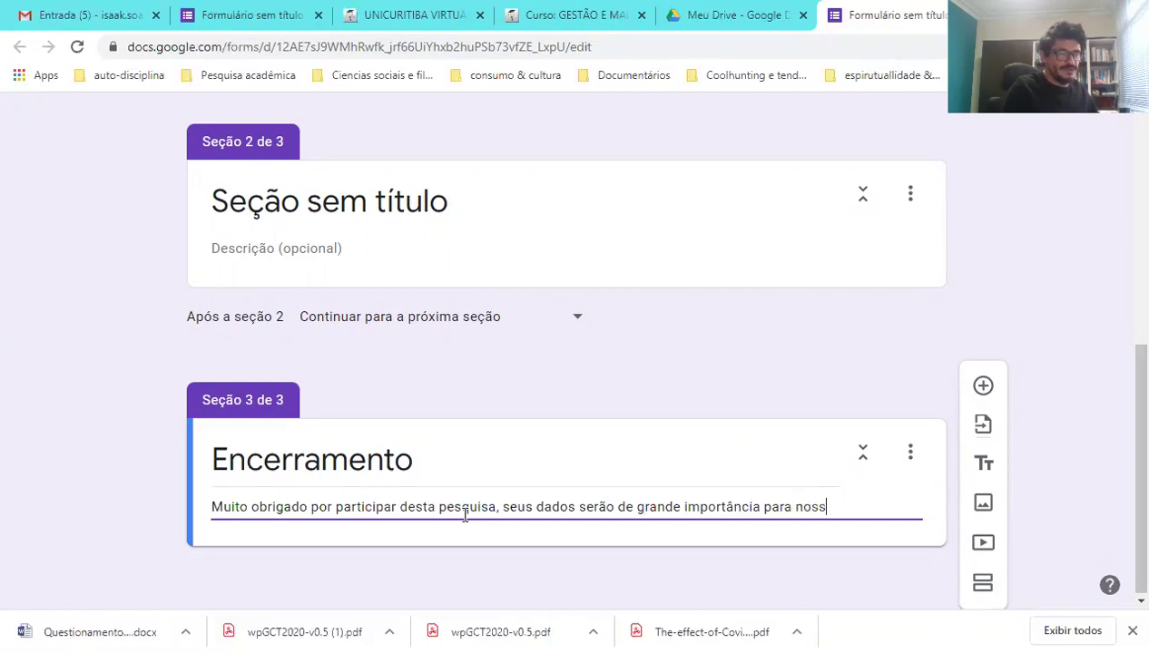
text(as conclu)
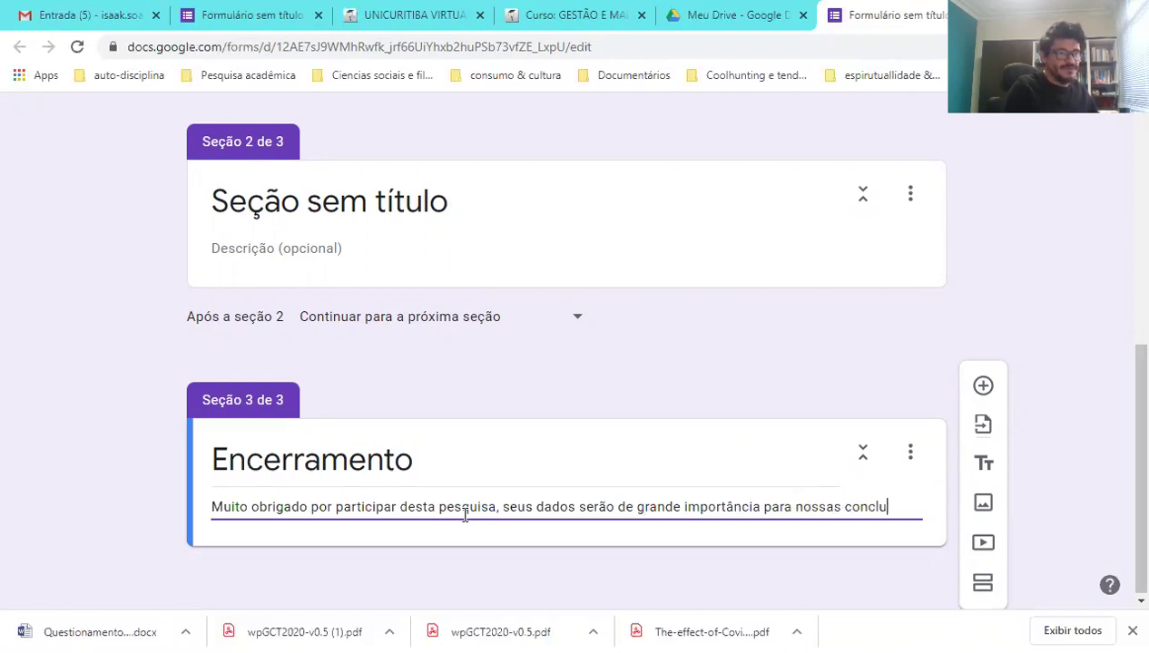
text(sões)
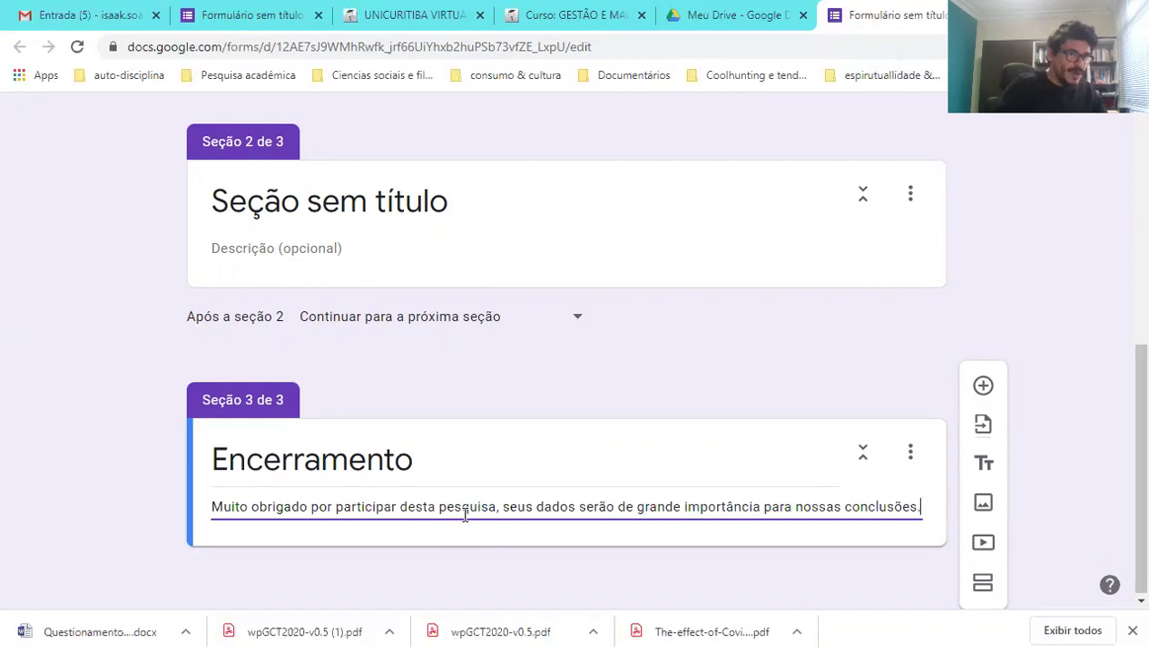
- Draft the form's title in the first section and reword it to "Pesquisa sobre ciclitas"
click(433, 268)
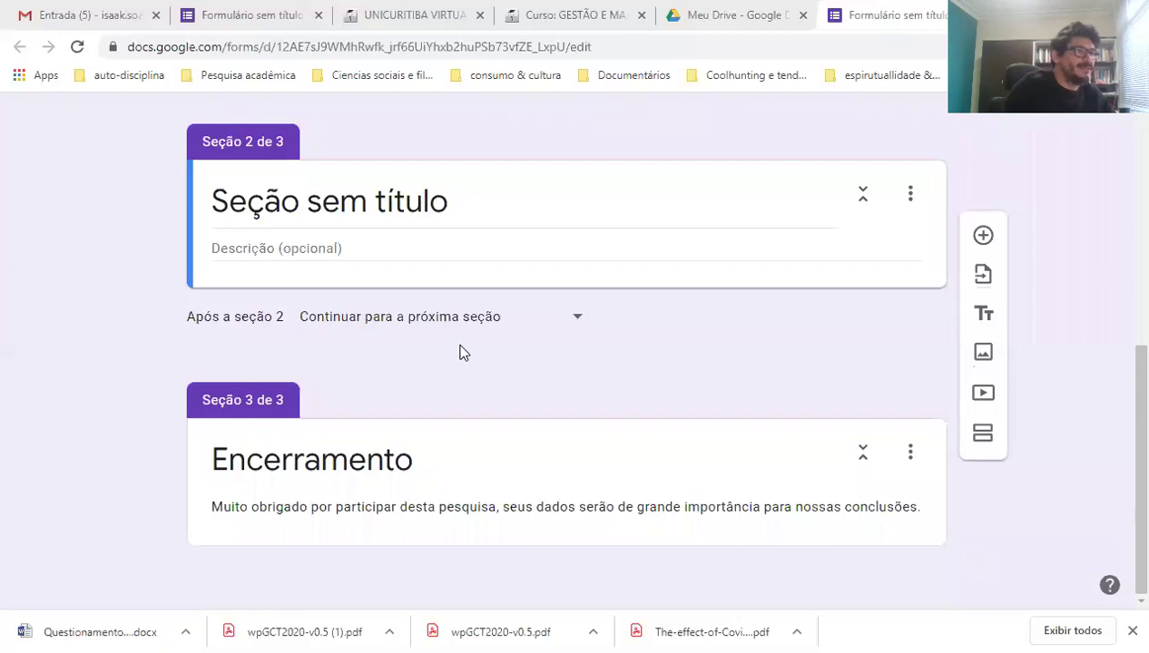
scroll(27, 289, up, 6)
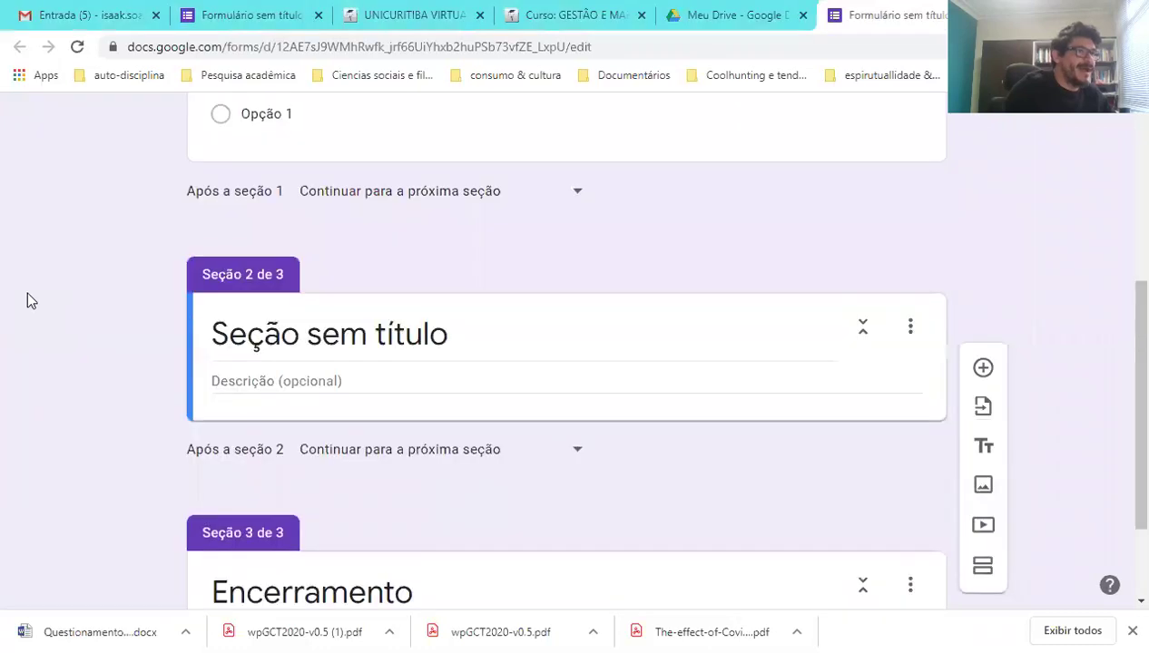
click(214, 290)
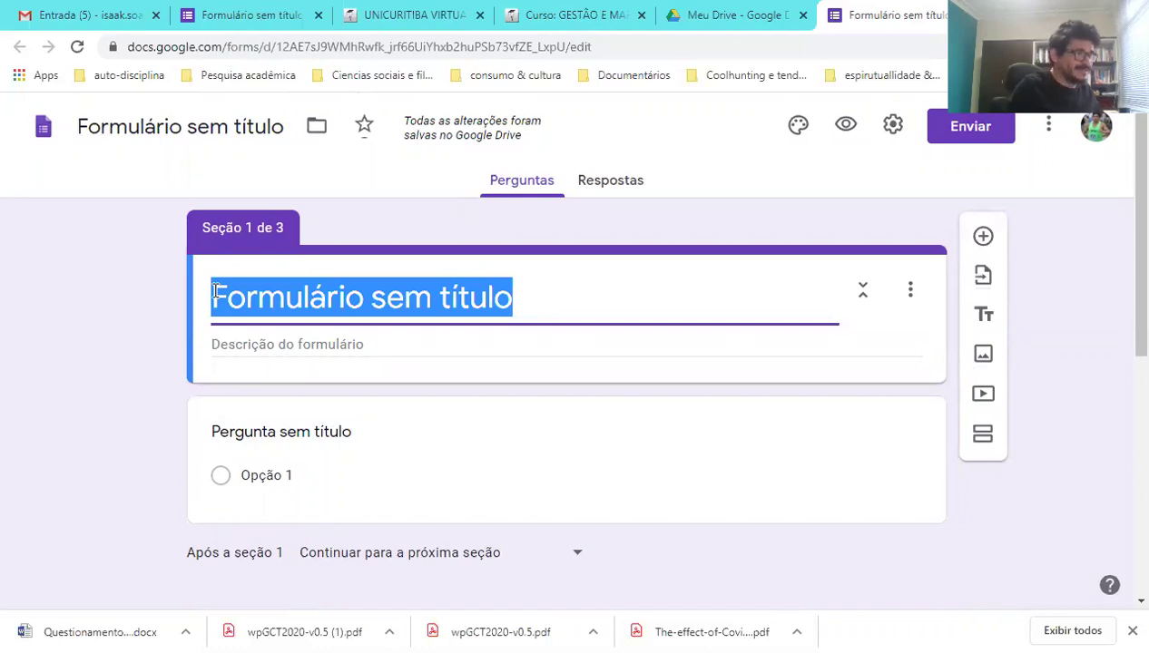
text(Pesquisa compo)
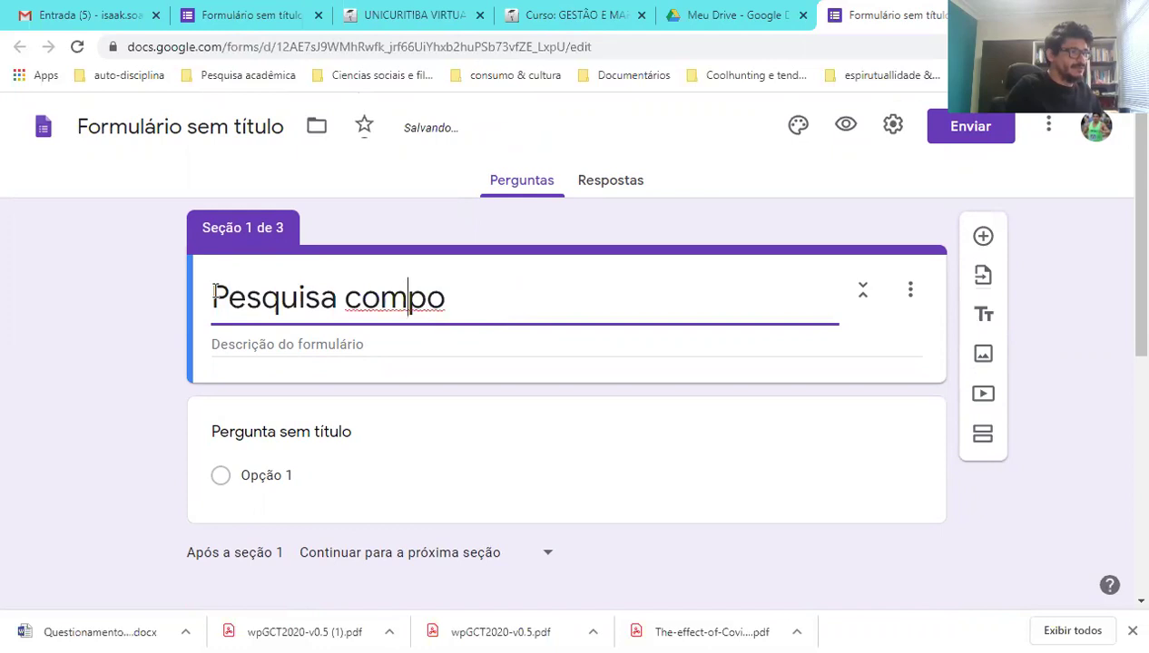
text(rtamento de cl)
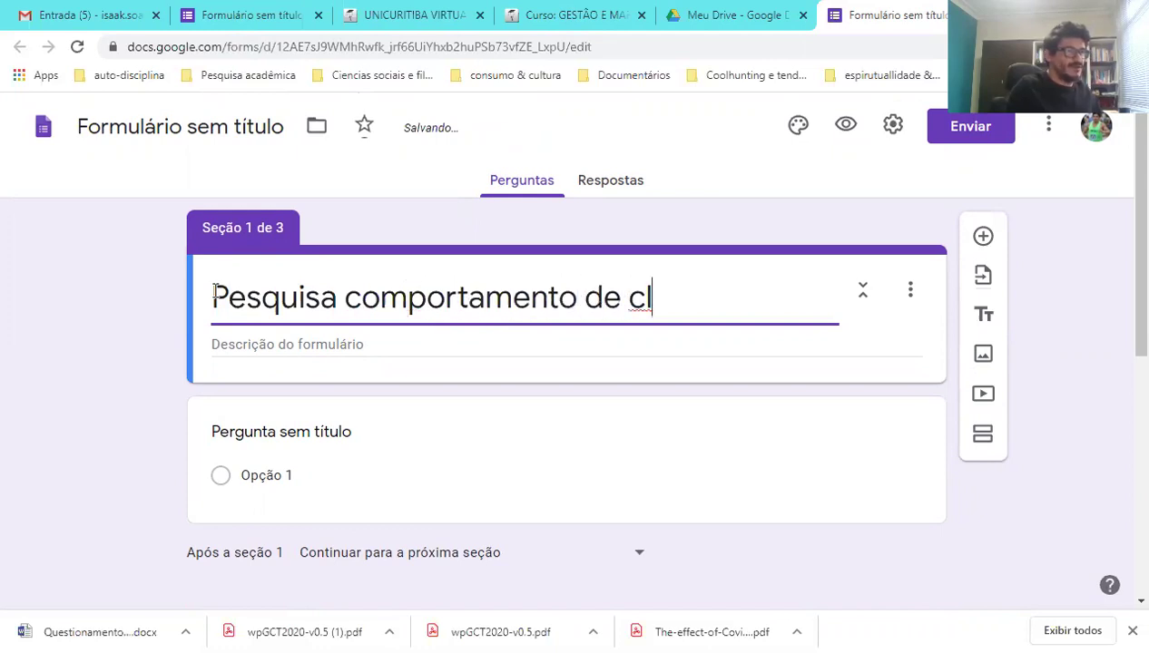
key(Left)
text(on)
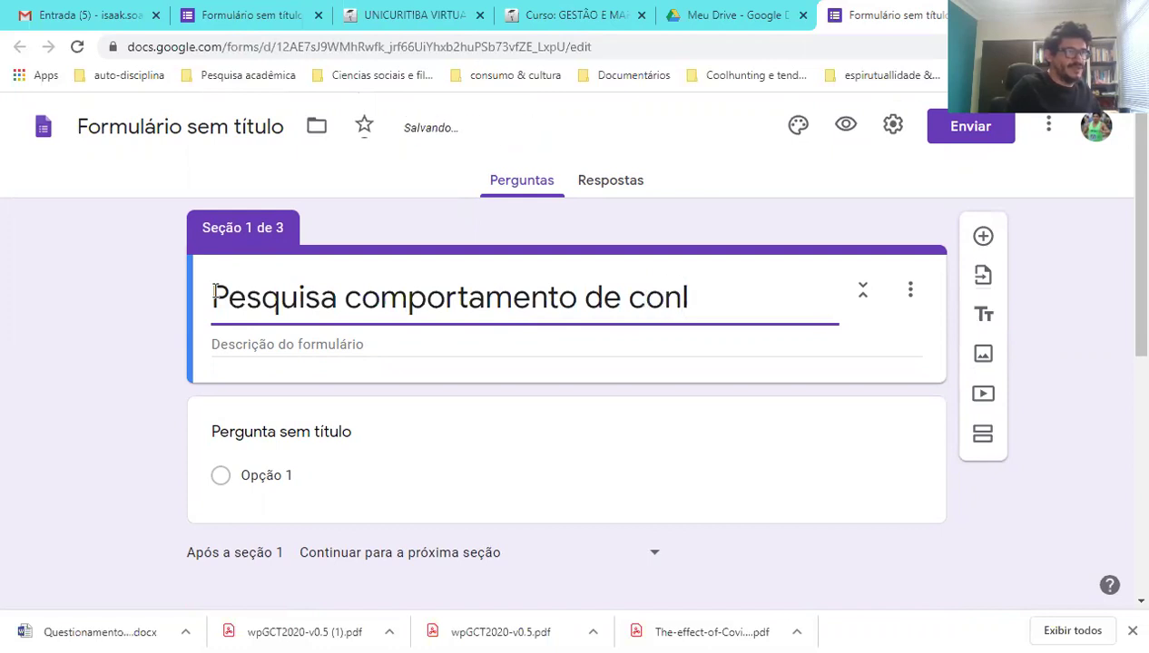
key(Left)
key(Left)
key(Left)
key(Left)
key(Left)
key(Left)
key(Left)
key(Left)
key(Left)
key(Left)
key(Left)
key(Left)
key(Left)
key(Left)
key(Left)
key(Left)
key(Left)
key(Left)
key(Left)
key(Left)
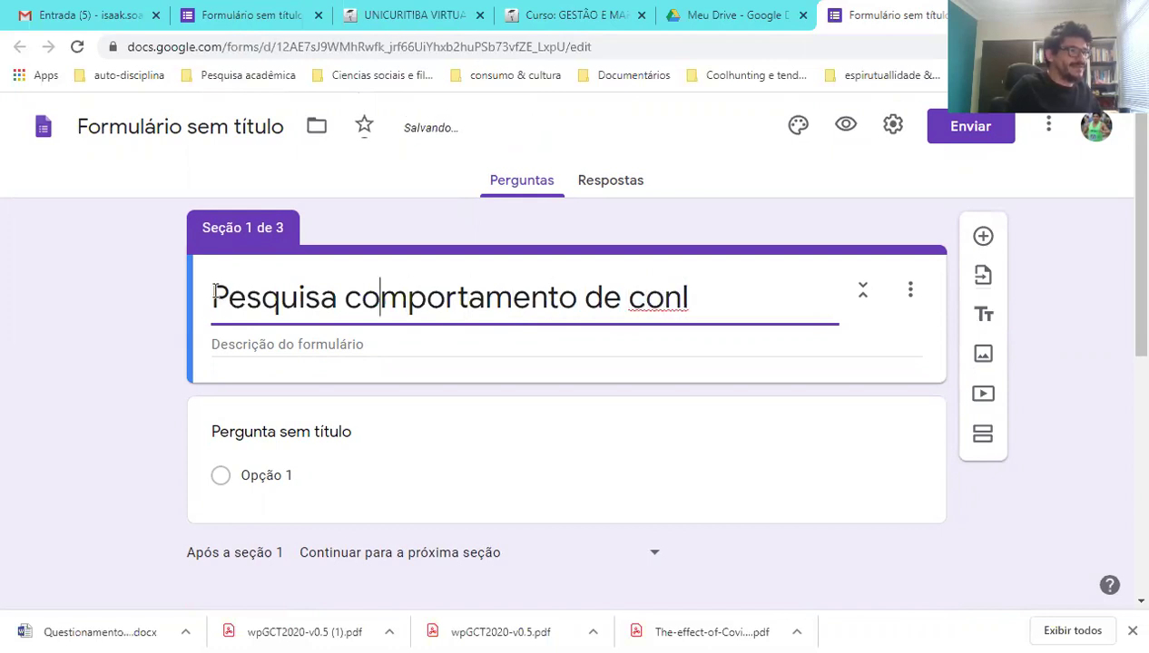
text(para)
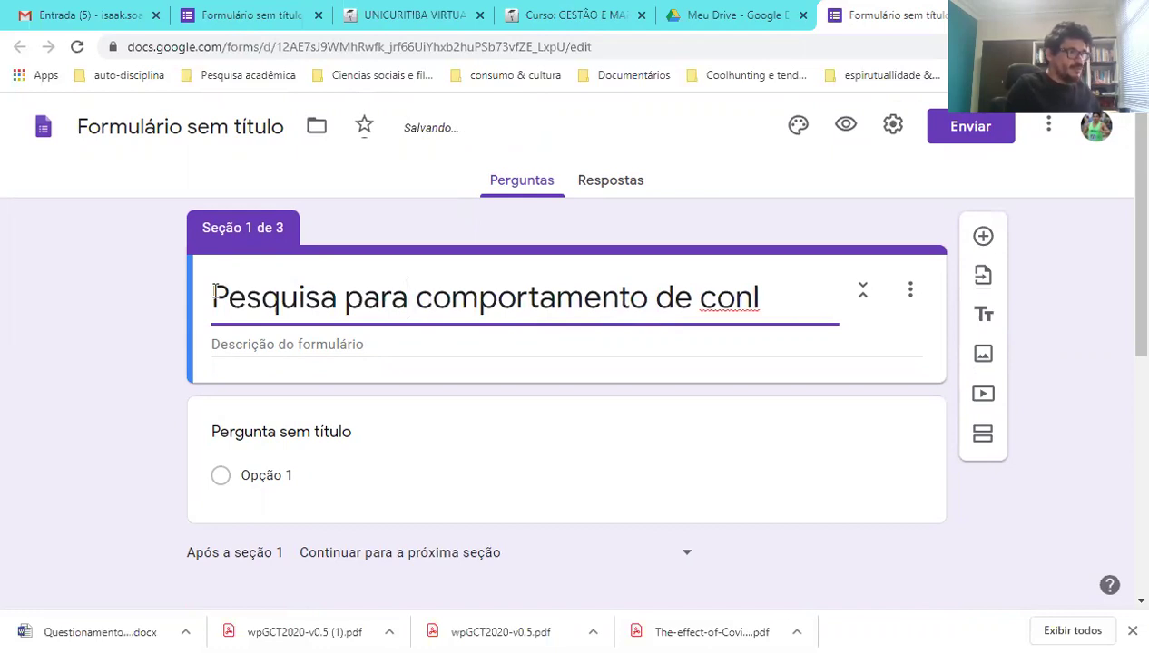
key(Left)
key(Left)
key(Left)
key(Left)
text(sobre ciclitas)
key(Delete)
key(Delete)
key(Delete)
key(Delete)
key(Delete)
key(Delete)
key(Delete)
key(Delete)
key(Delete)
key(Delete)
key(Delete)
key(Delete)
key(Delete)
key(Delete)
key(Delete)
key(Delete)
key(Delete)
key(Delete)
key(Delete)
key(Delete)
key(Delete)
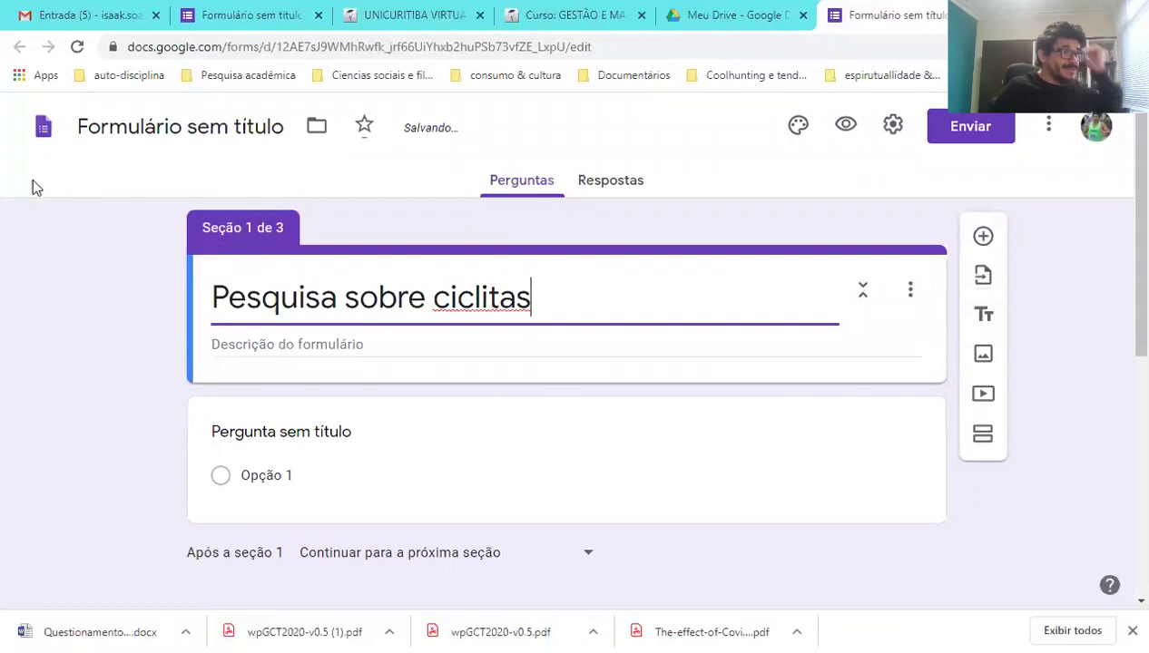
- Replace the form's title in the first section with "Pesquisa sobre consumo de"
click(272, 340)
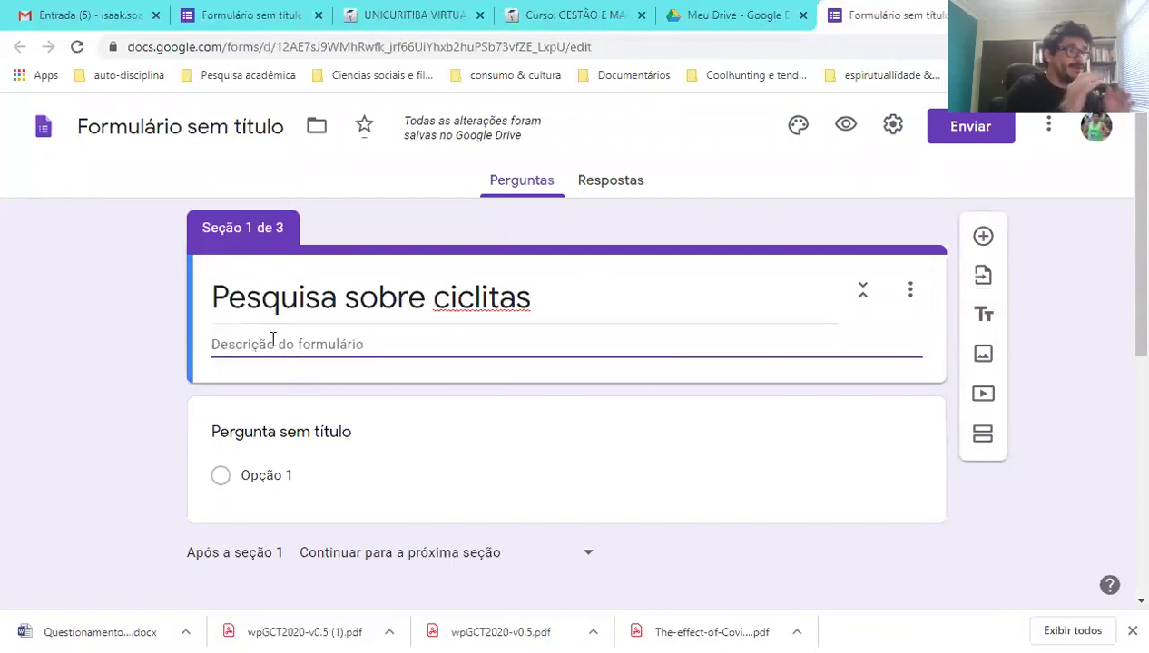
triple_click(486, 300)
text(S)
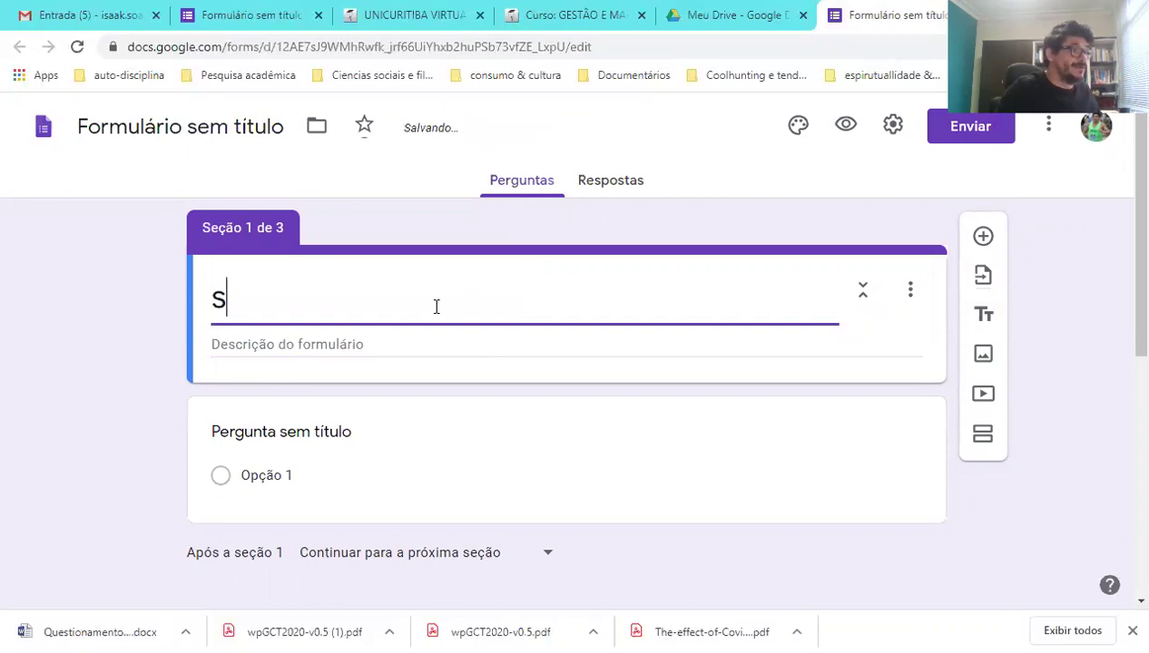
drag(233, 288, 215, 289)
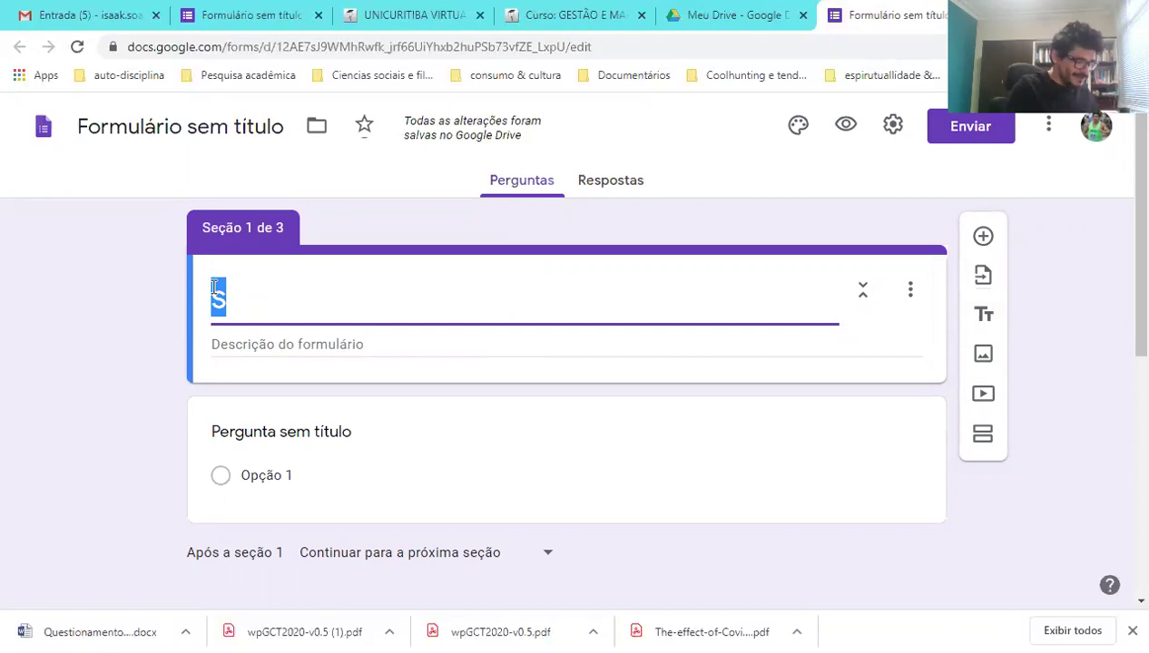
text(Pesquisa sobr)
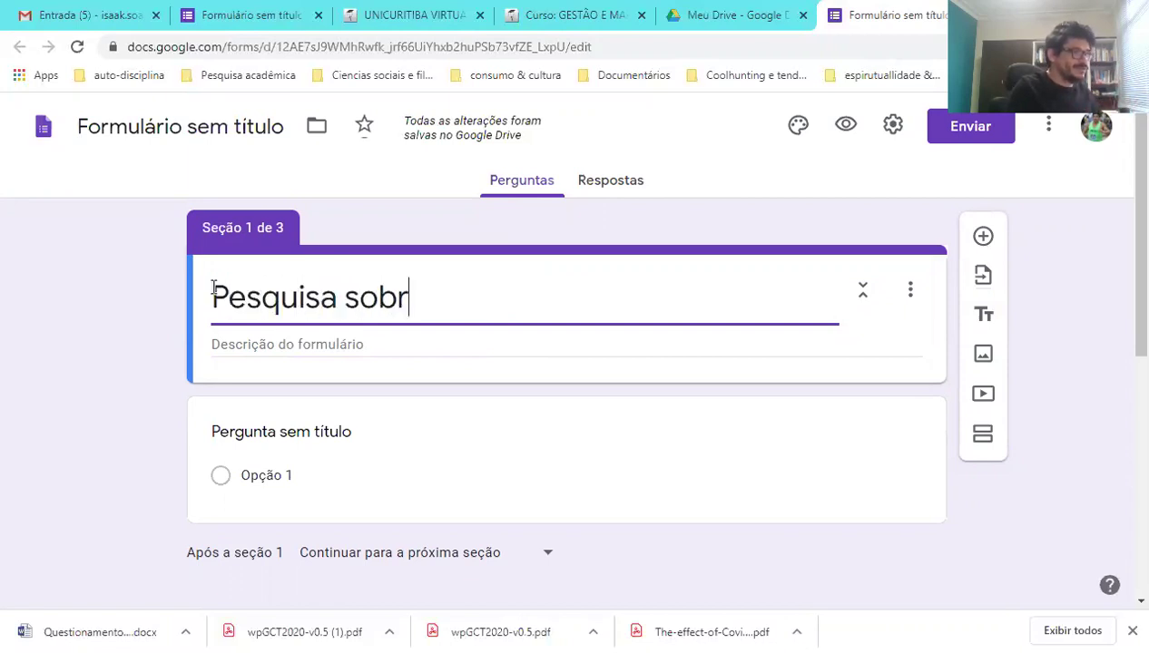
text(e co)
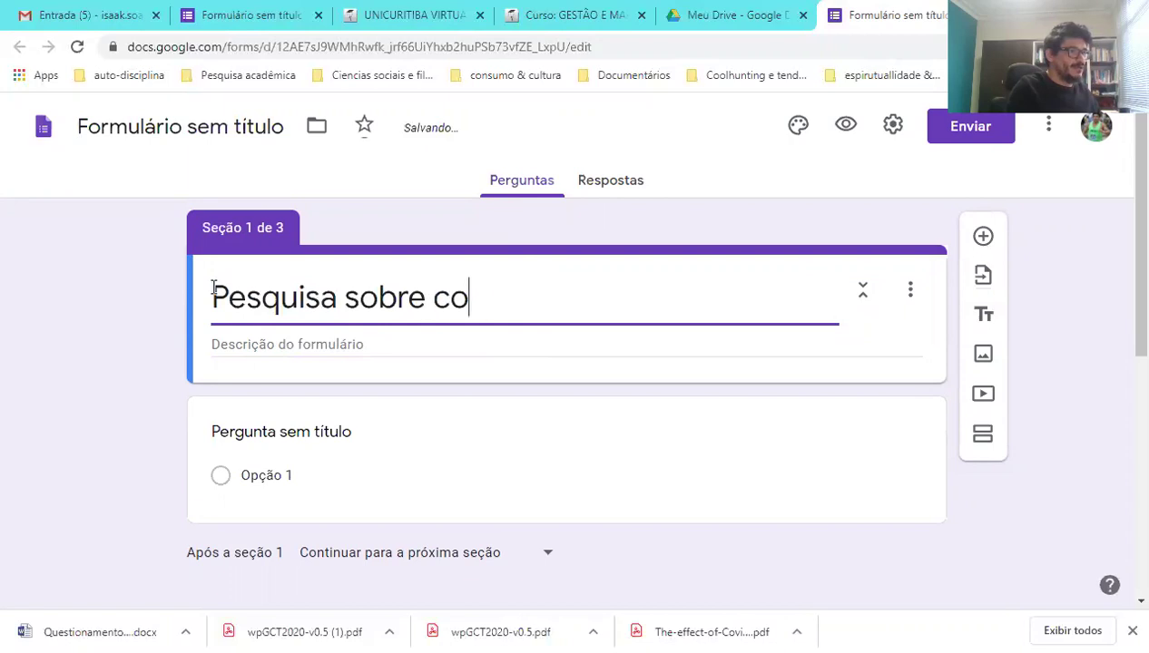
text(nsumo de)
- Reword the form's title to "Pesquisa para ciclistas", removing the wording about consumption
key(Left)
key(Left)
key(Left)
key(Left)
key(Left)
key(Left)
key(Left)
key(Left)
key(Left)
key(Left)
key(Left)
key(Left)
key(Left)
key(Left)
key(Left)
key(Left)
text(par)
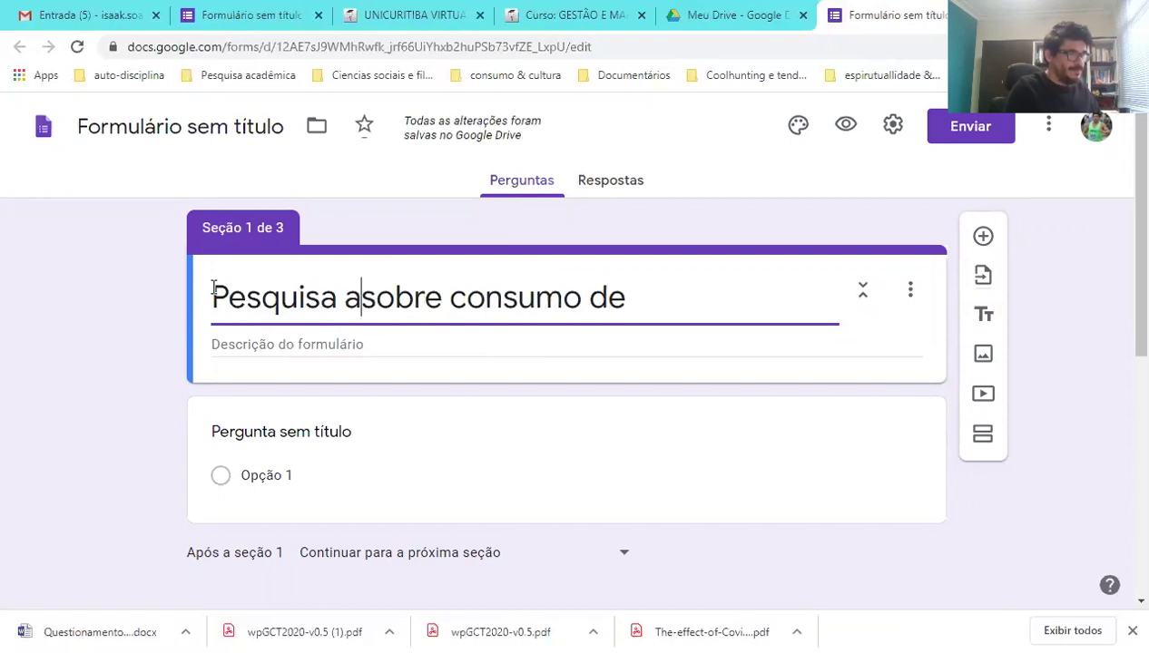
text(a ciclistas)
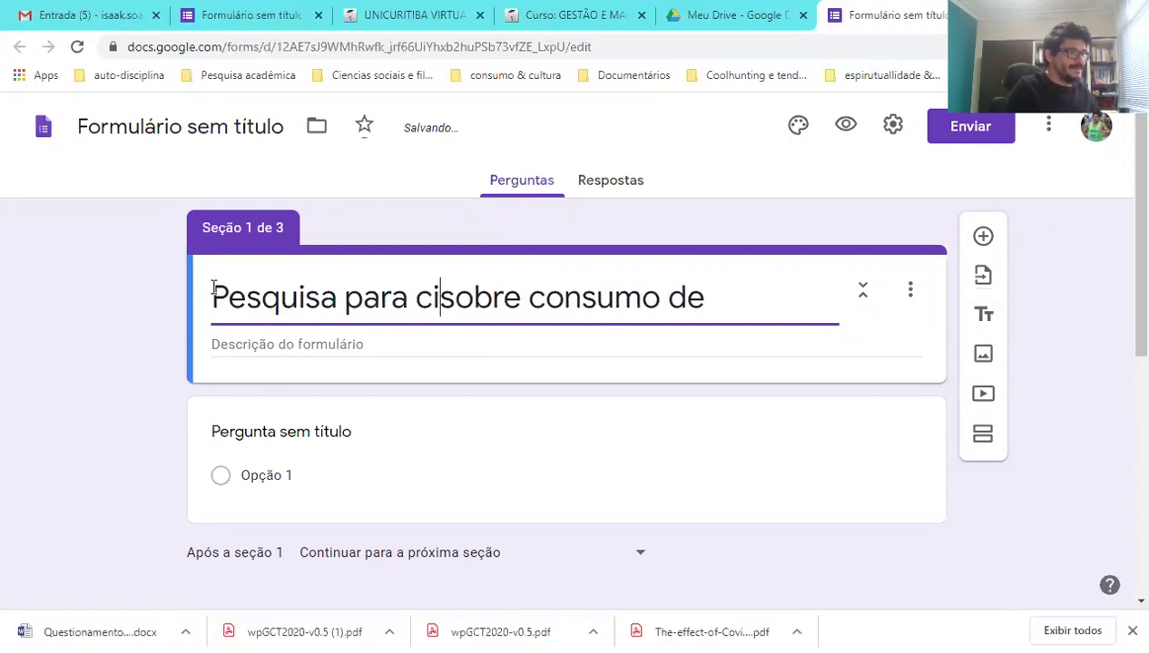
key(Delete)
key(Delete)
key(Delete)
key(Delete)
key(Delete)
key(Delete)
key(Delete)
key(Delete)
key(Delete)
key(Delete)
key(Delete)
key(Delete)
key(Delete)
key(Delete)
key(Delete)
key(Delete)
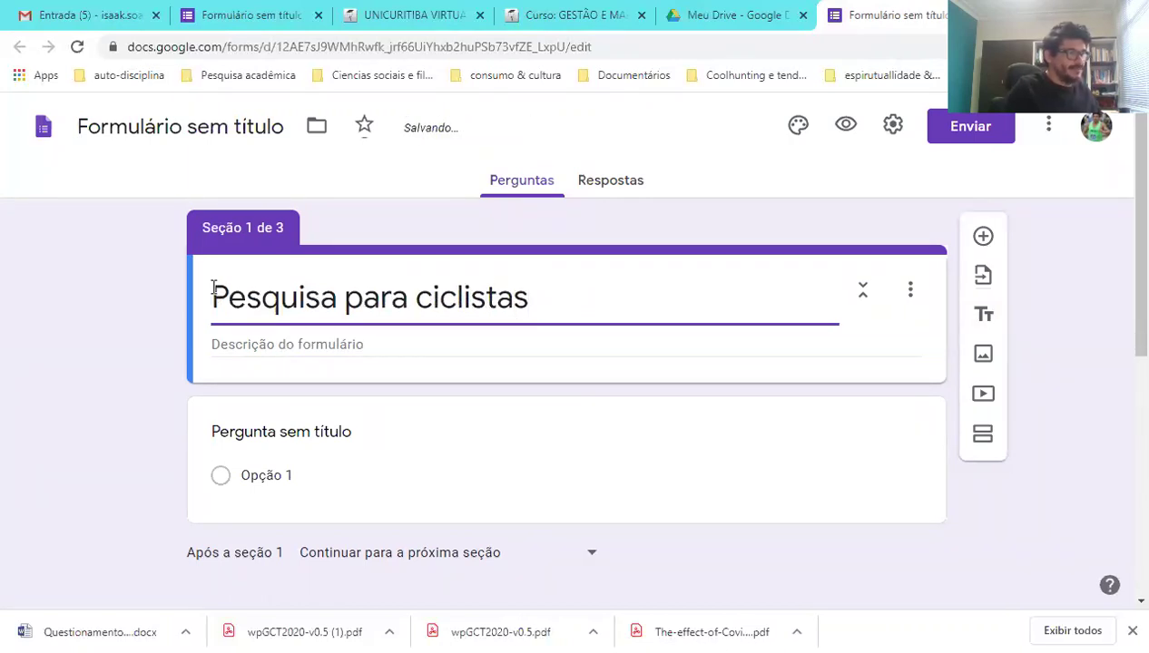
- Start the form's description with the greeting "Olá tudo bem?" on its own line
click(217, 346)
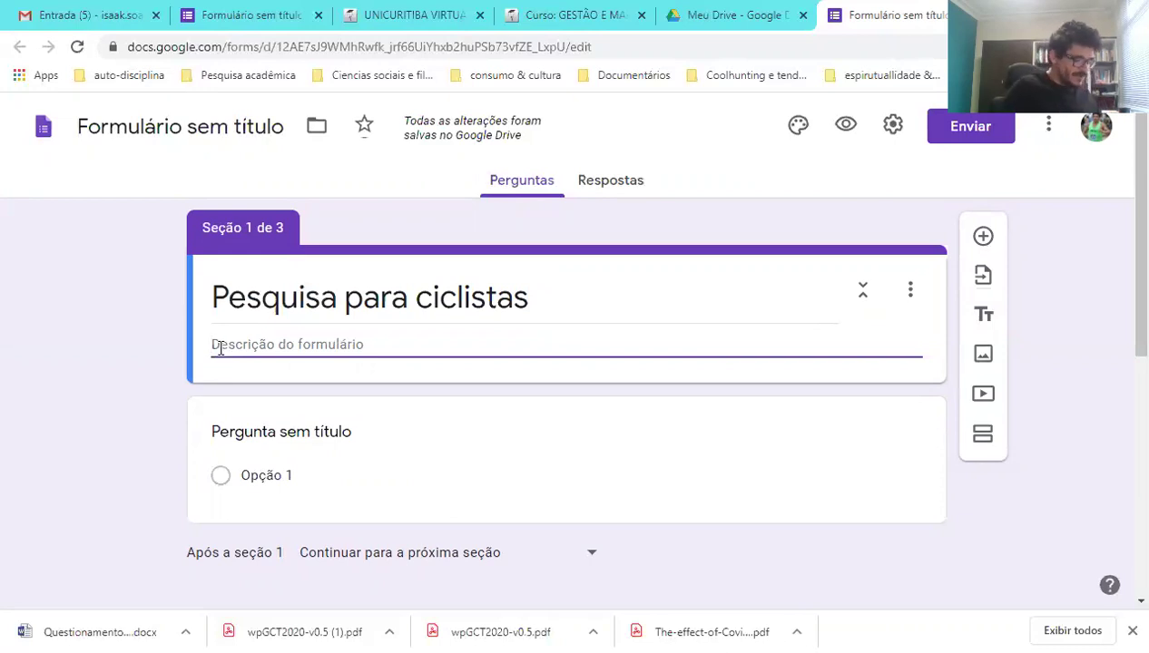
text(Olá tudo)
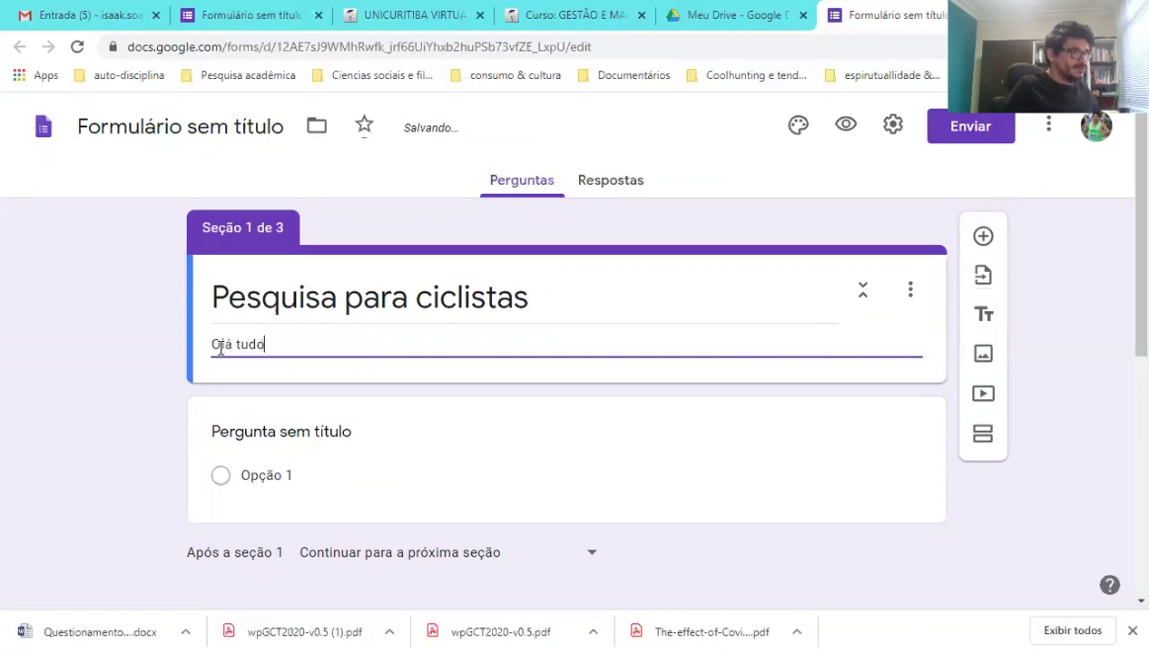
text( bem?)
key(Return)
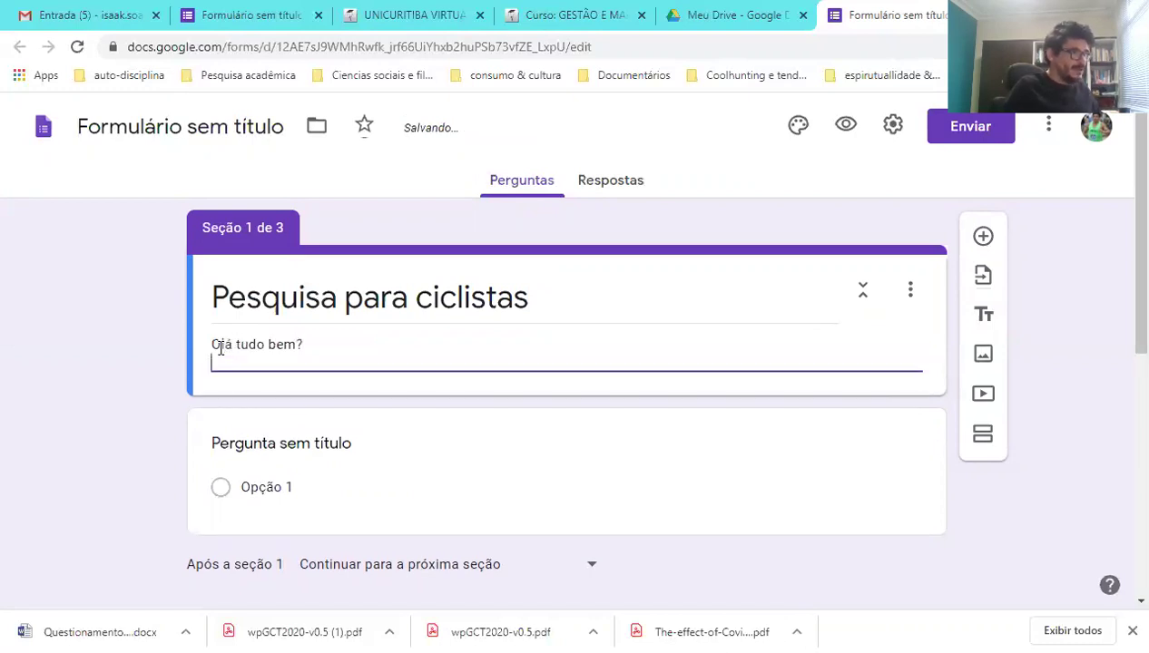
- Continue the description with "Estamos fazendo uma pesquisa sobre o cotidiano dos ciclistas e gostaríamos de poder contar com a sua colaboração."
text(Estamo)
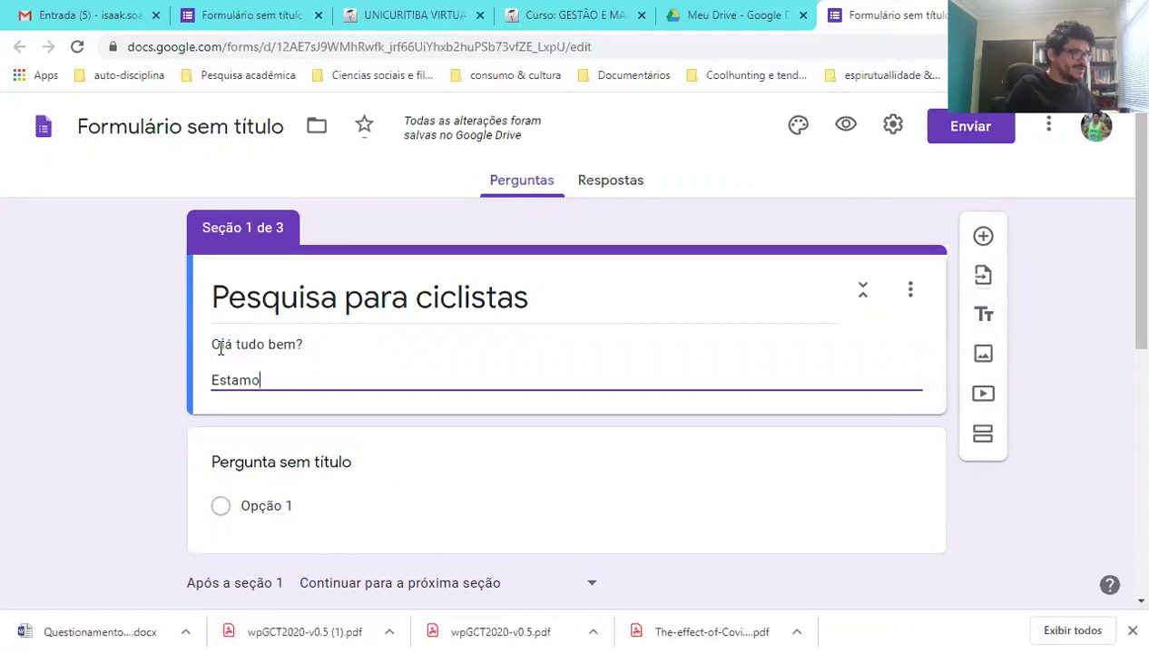
text(s fazendo uam pe)
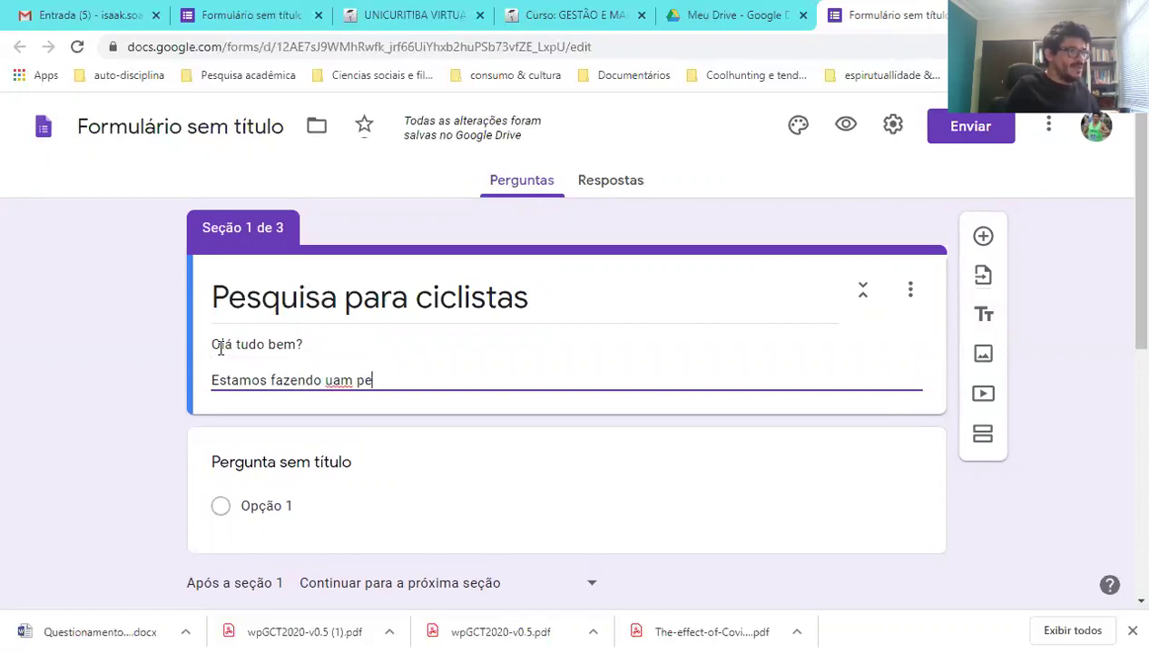
key(Delete)
key(Right)
text(a)
key(Right)
key(Right)
key(Right)
text(squisa sobre)
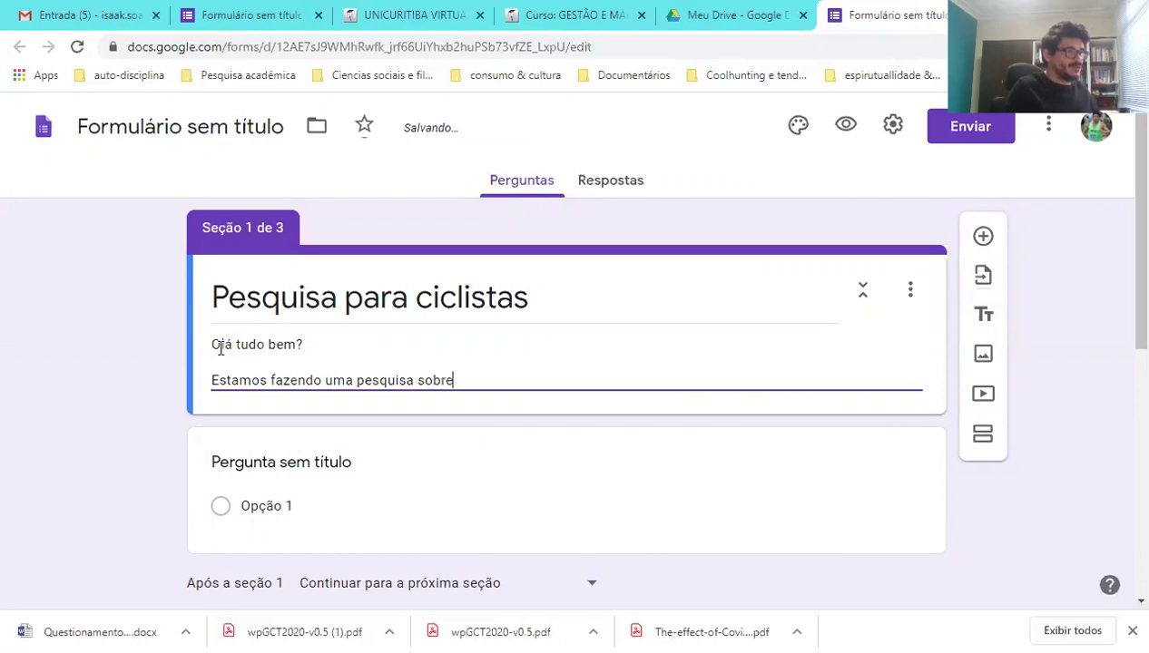
text( o cotidiano dos ciclistas e )
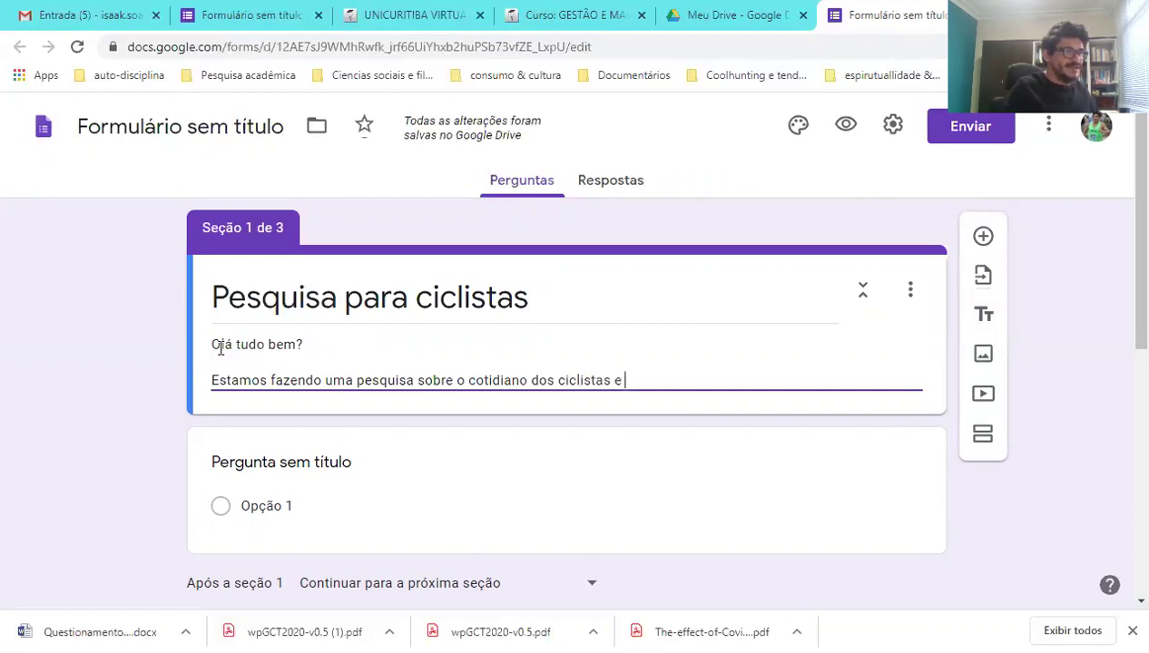
text(gostaríamos de poder contar com a sua colaboração. )
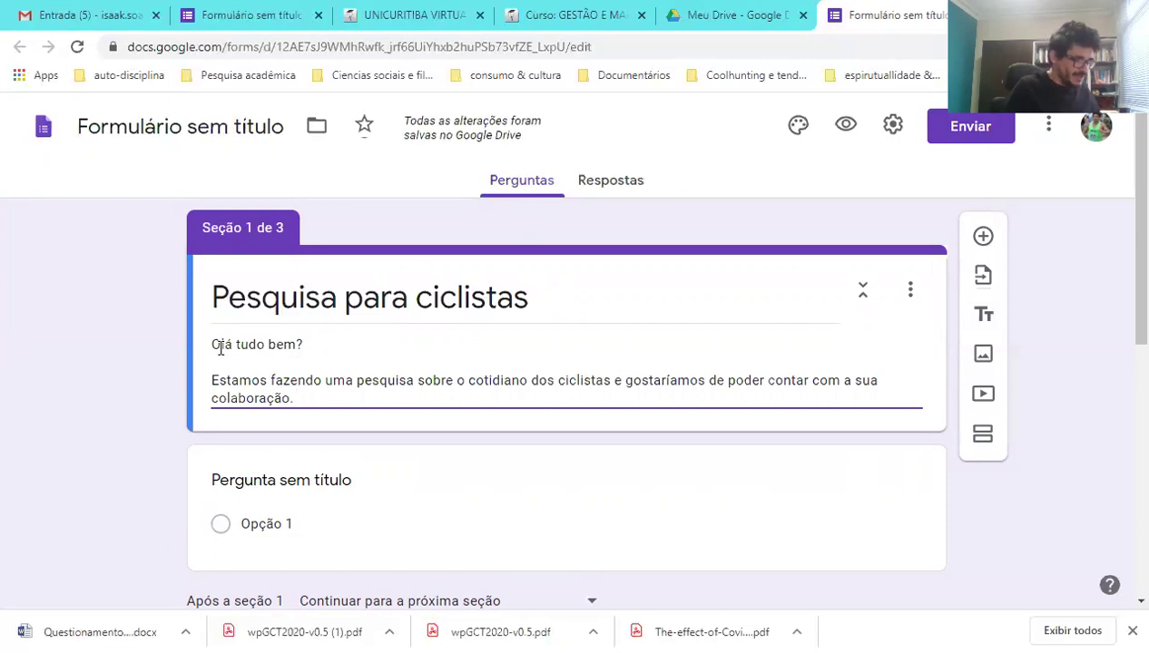
- Complete the description with "O questionário demora 15 minutos para responder e sua participação será de extrema ajuda."
text(O questiop)
key(Left)
text(onário demora)
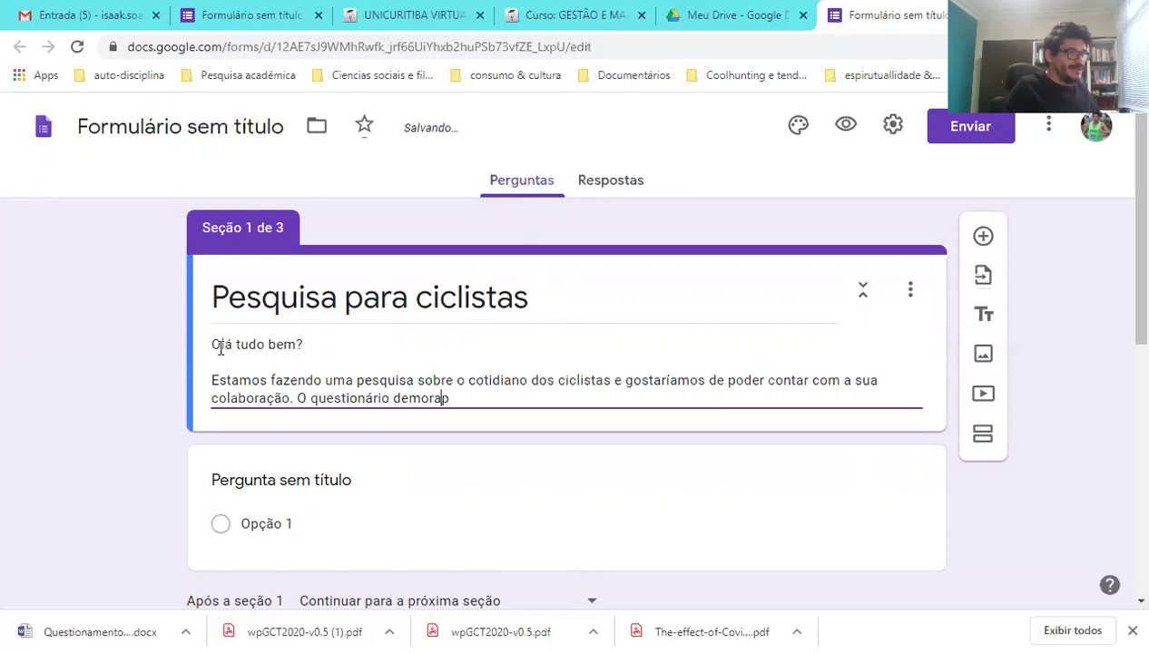
text( 15 minutos de res)
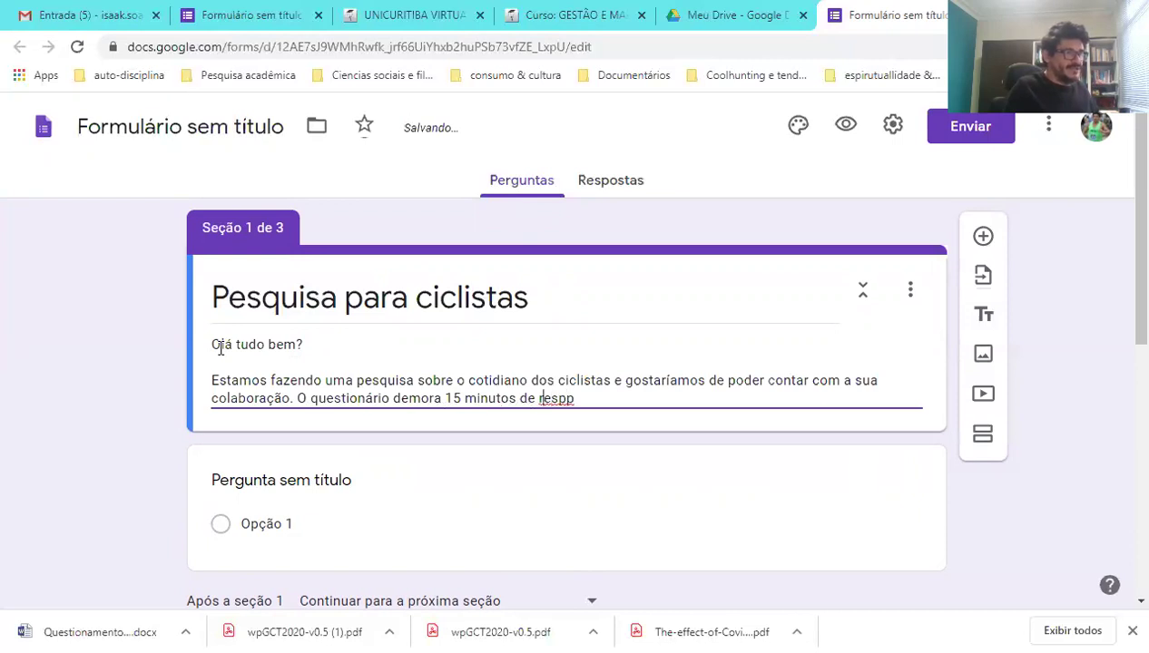
text(para)
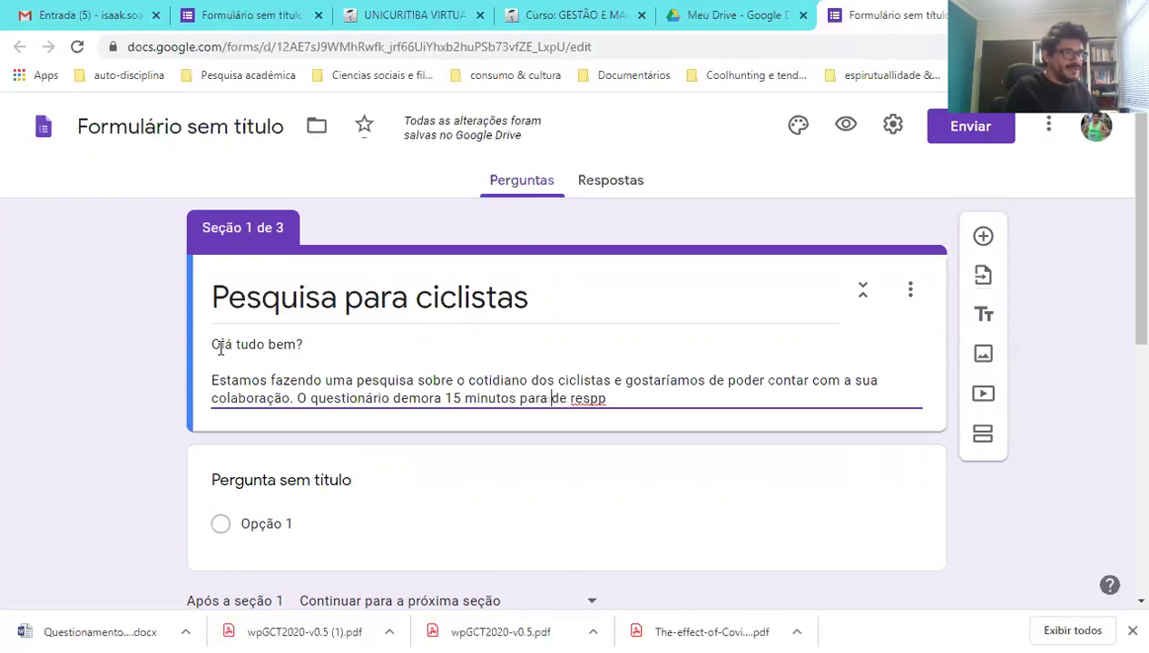
key(Delete)
key(Delete)
key(Right)
key(Right)
key(Right)
key(Right)
text(o)
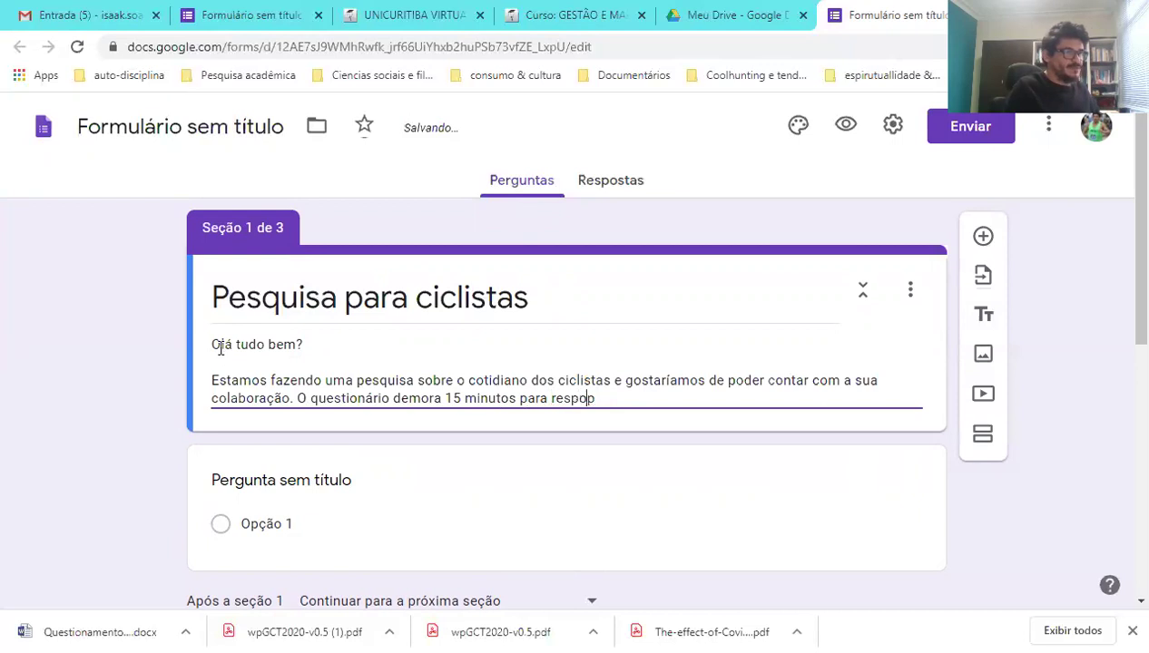
text(nder e)
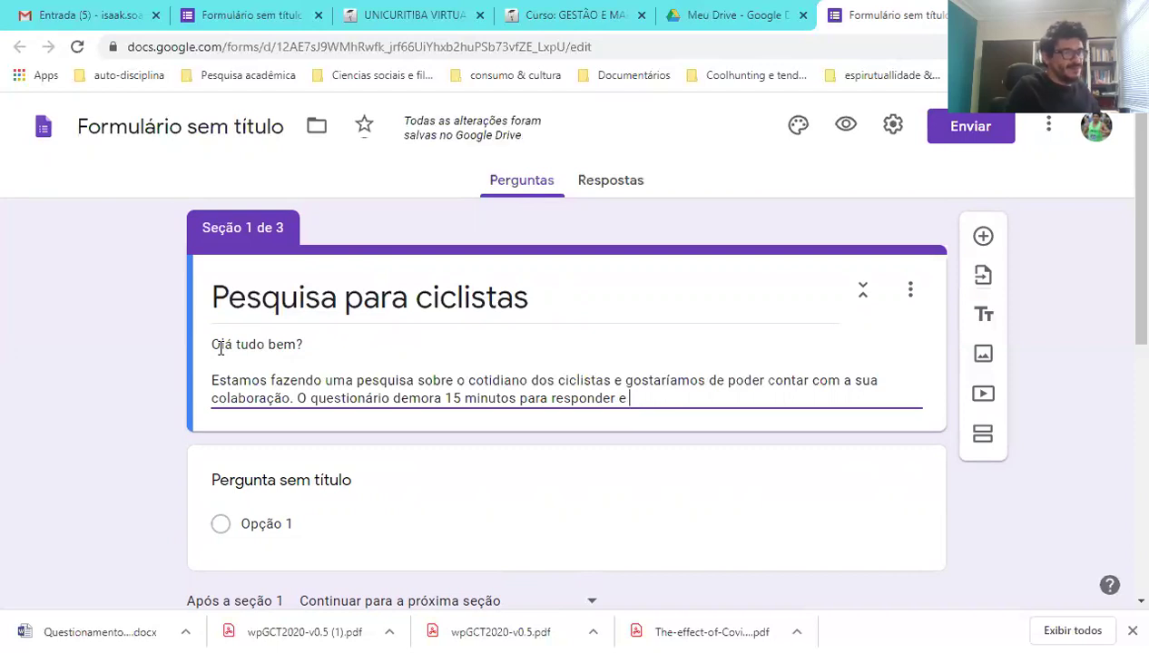
text(sua participação será de ex)
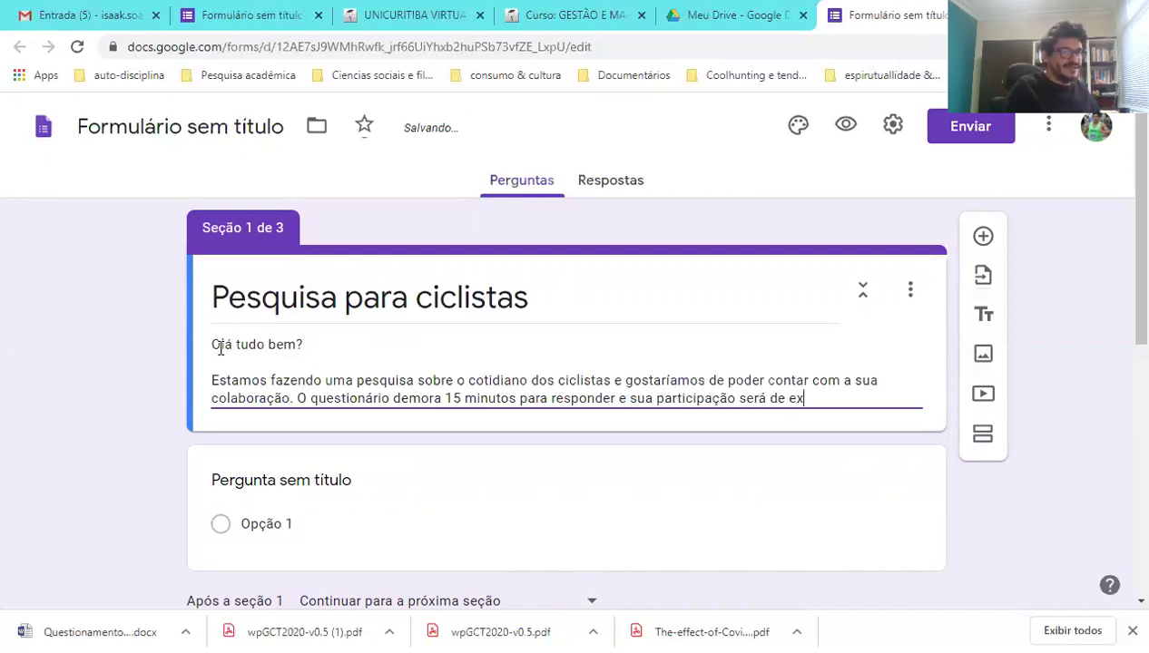
text(trema ajuda.)
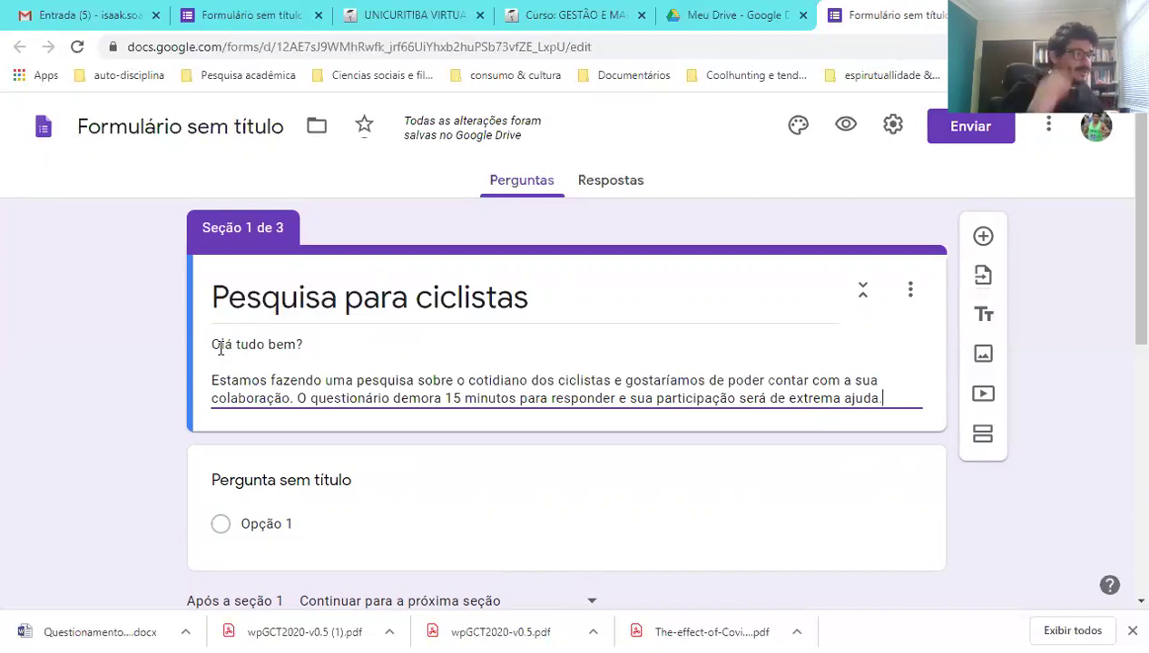
- Set the first section's question to "Você é ciclista ou anda de bicicleta pelo menos uma vez a cada 15 dias?"
click(238, 481)
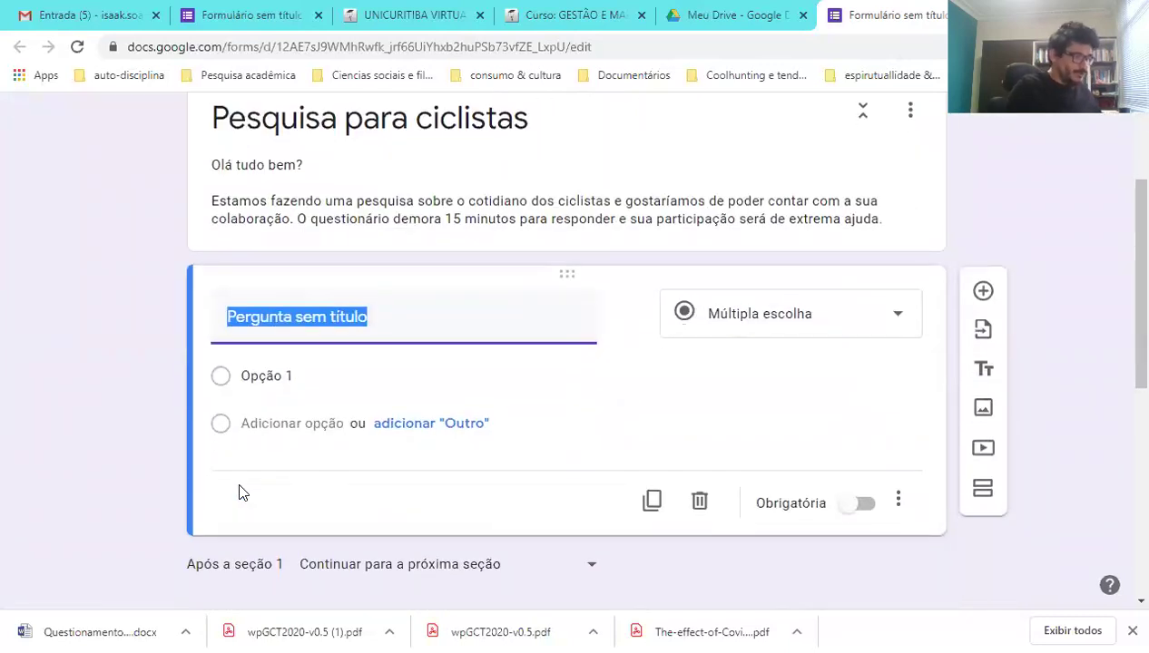
text(Você é ciclista)
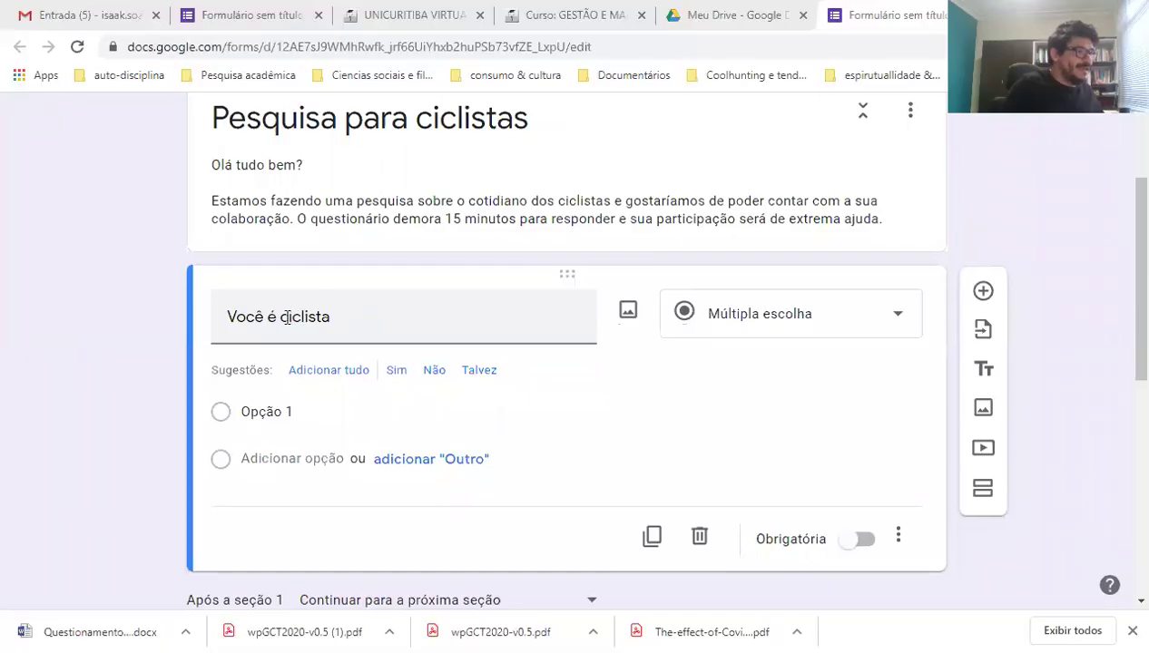
click(346, 320)
text(ou anda de bic)
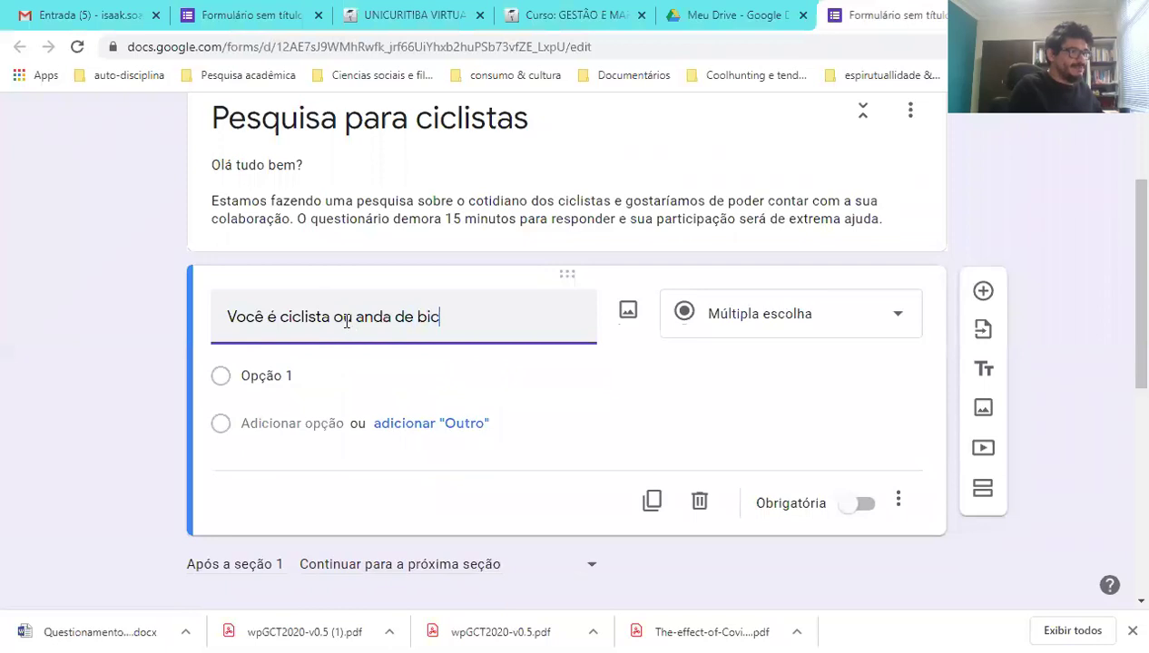
text(icleta )
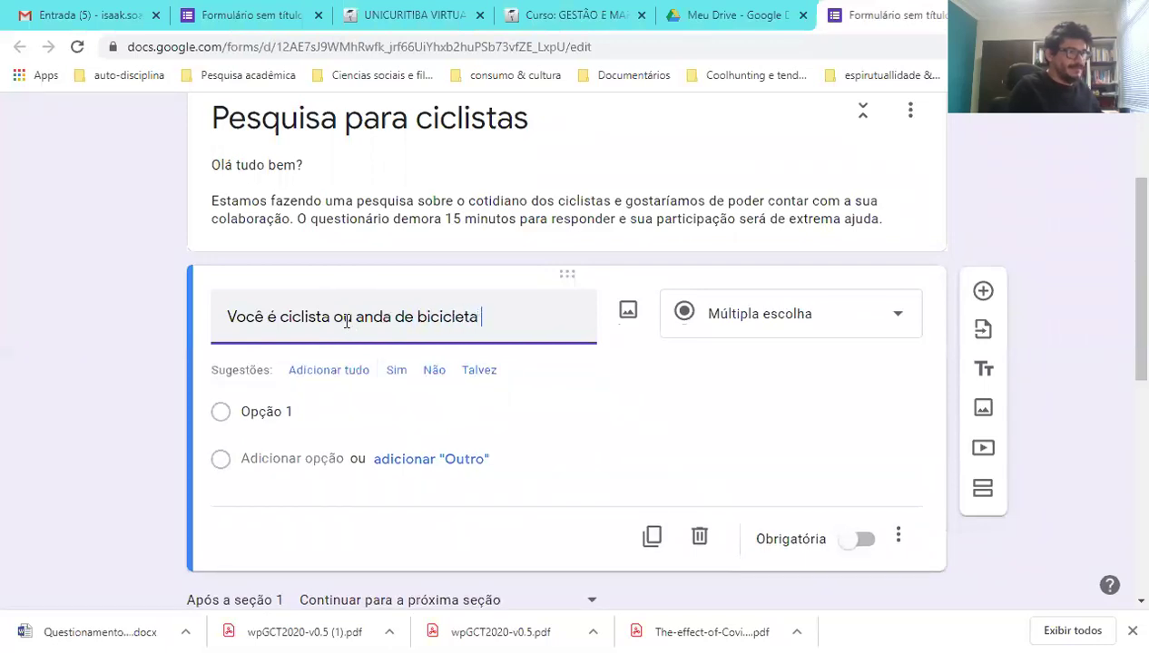
text(pelo menos )
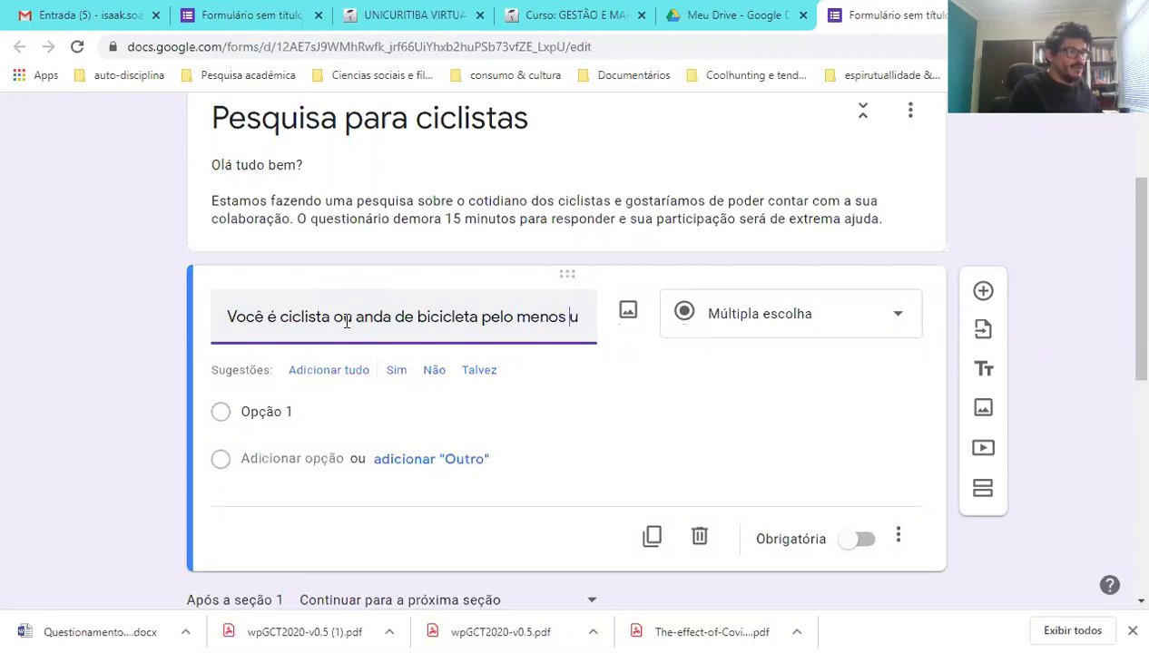
text(uma vez a cada 15 dias?)
key(Delete)
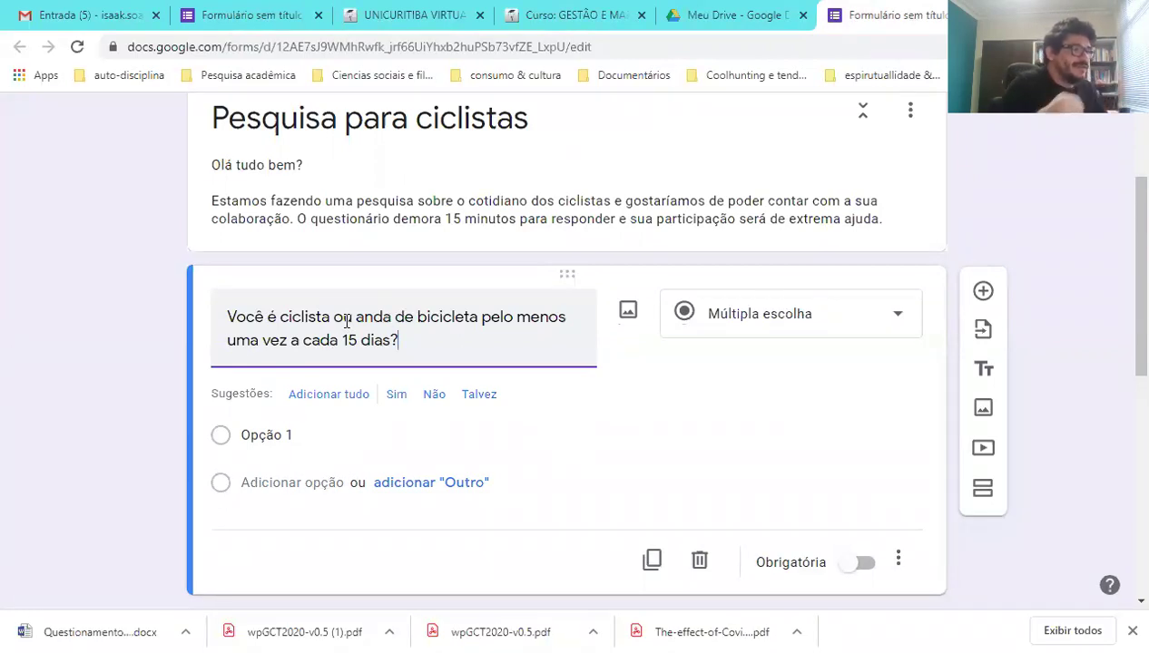
- Add the suggested answers Sim and Não to the cyclist question and make it required
click(395, 394)
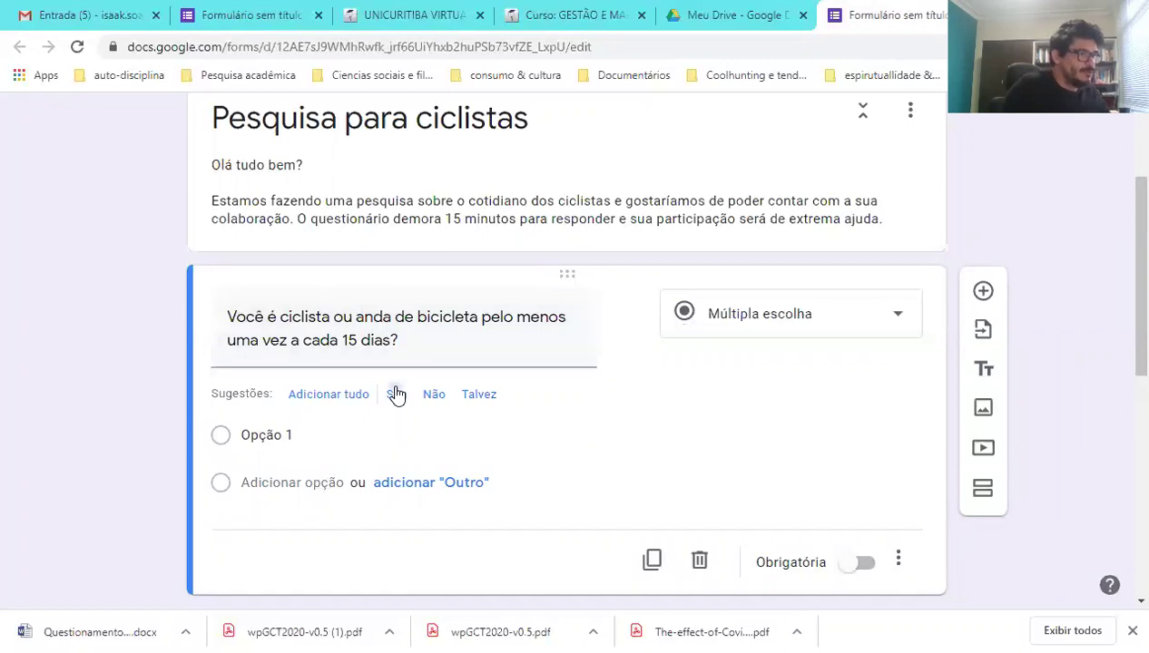
click(393, 395)
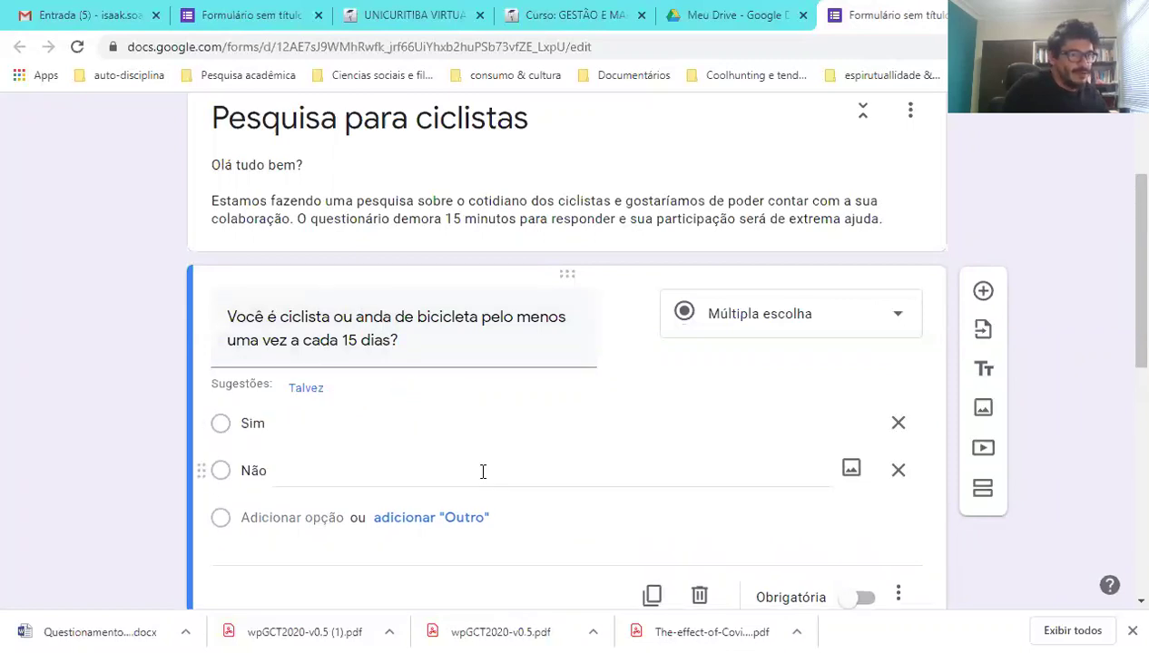
scroll(482, 471, down, 2)
click(862, 422)
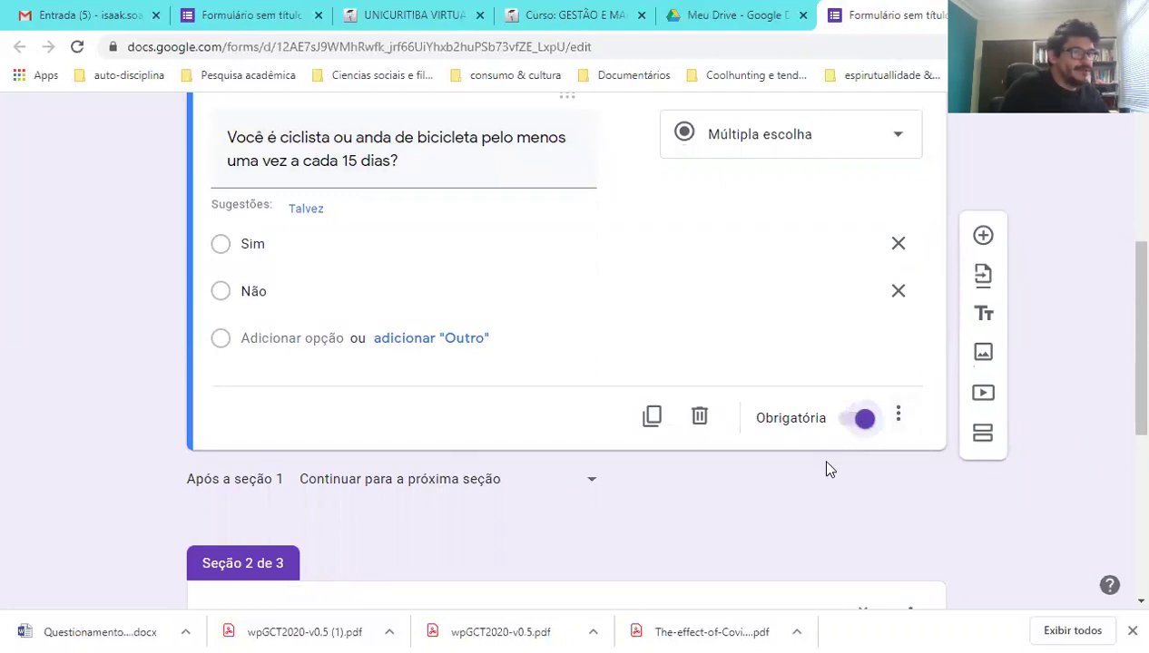
- Enable answer-based section branching on the cyclist question and route the Não answer to section 3 (Encerramento)
click(898, 418)
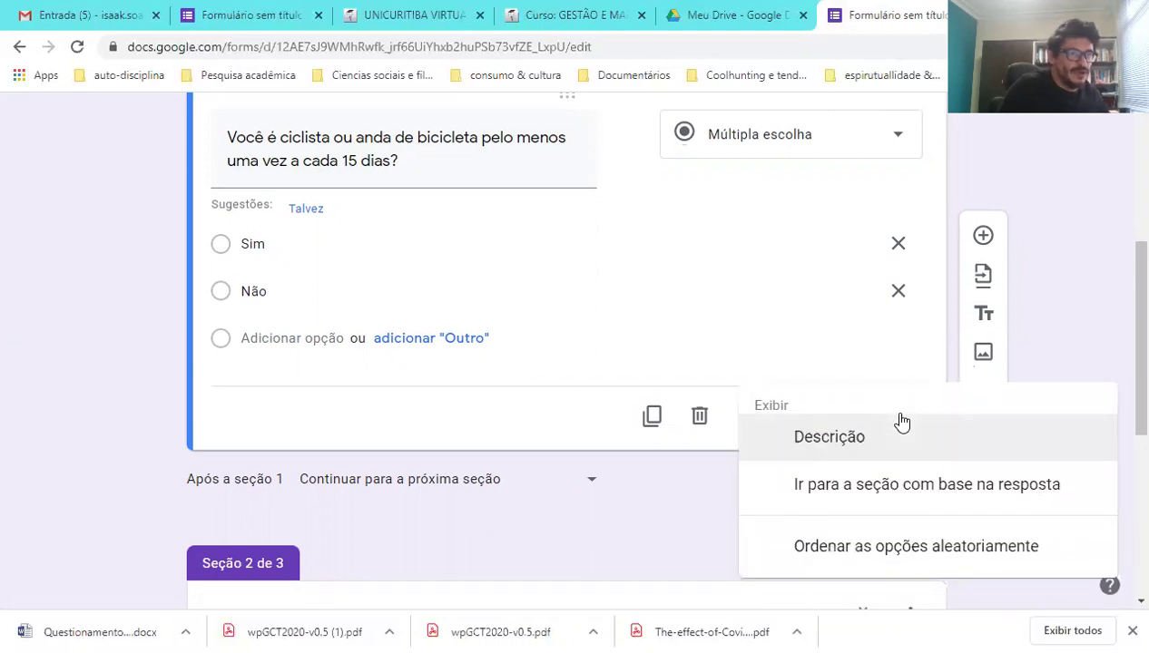
click(857, 486)
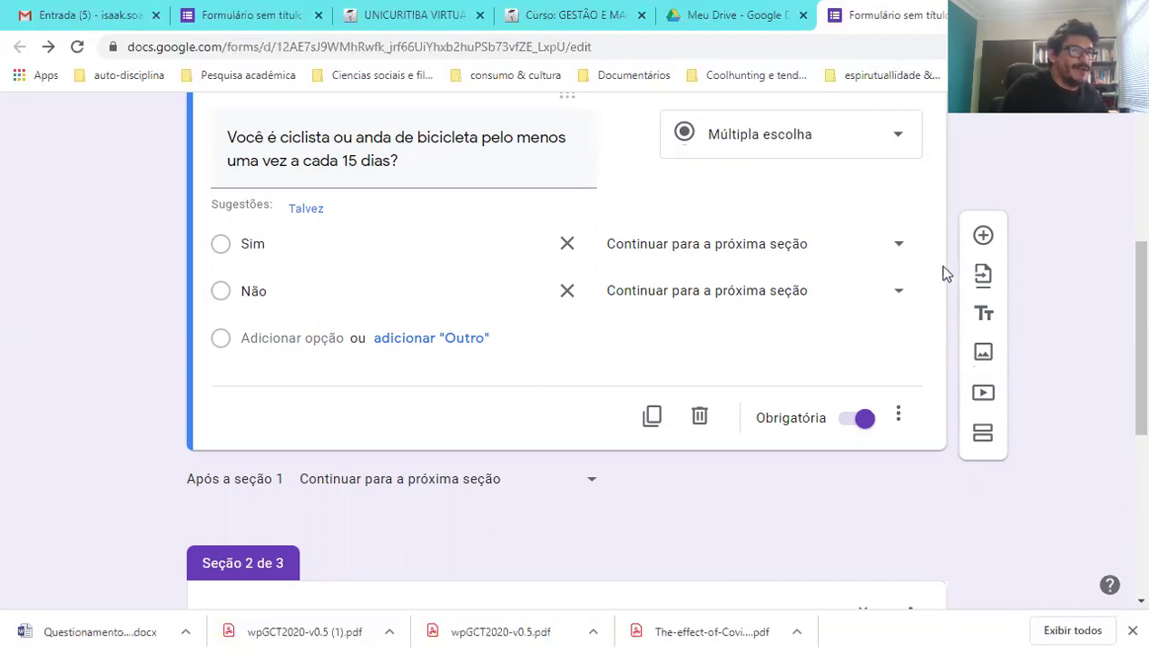
click(903, 254)
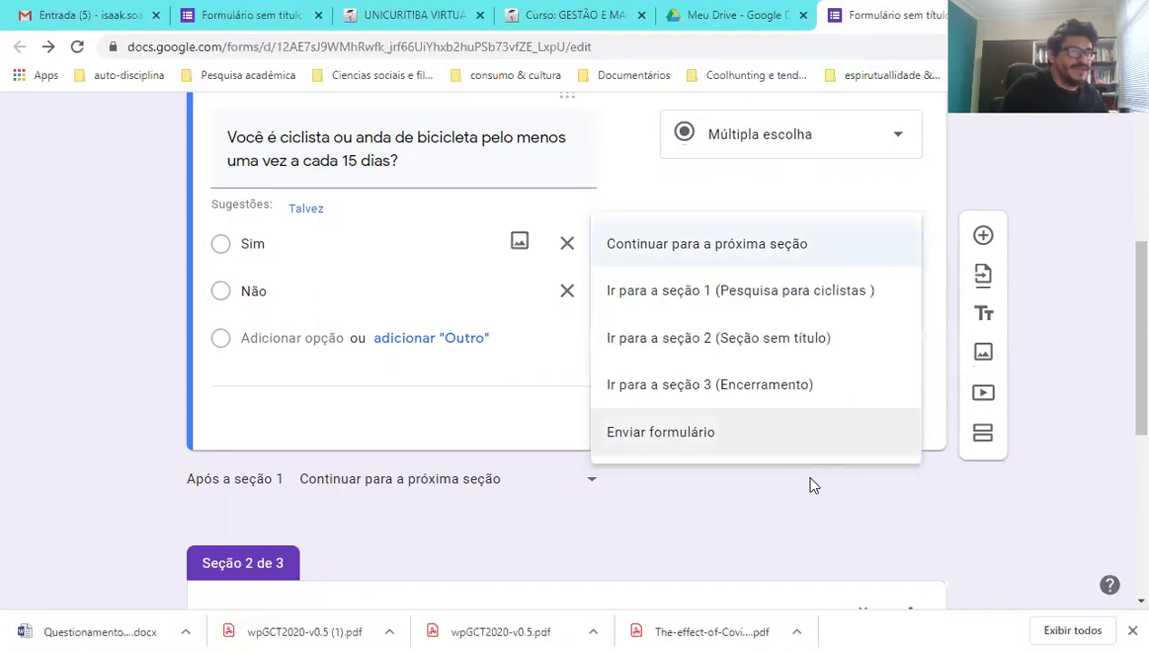
click(802, 513)
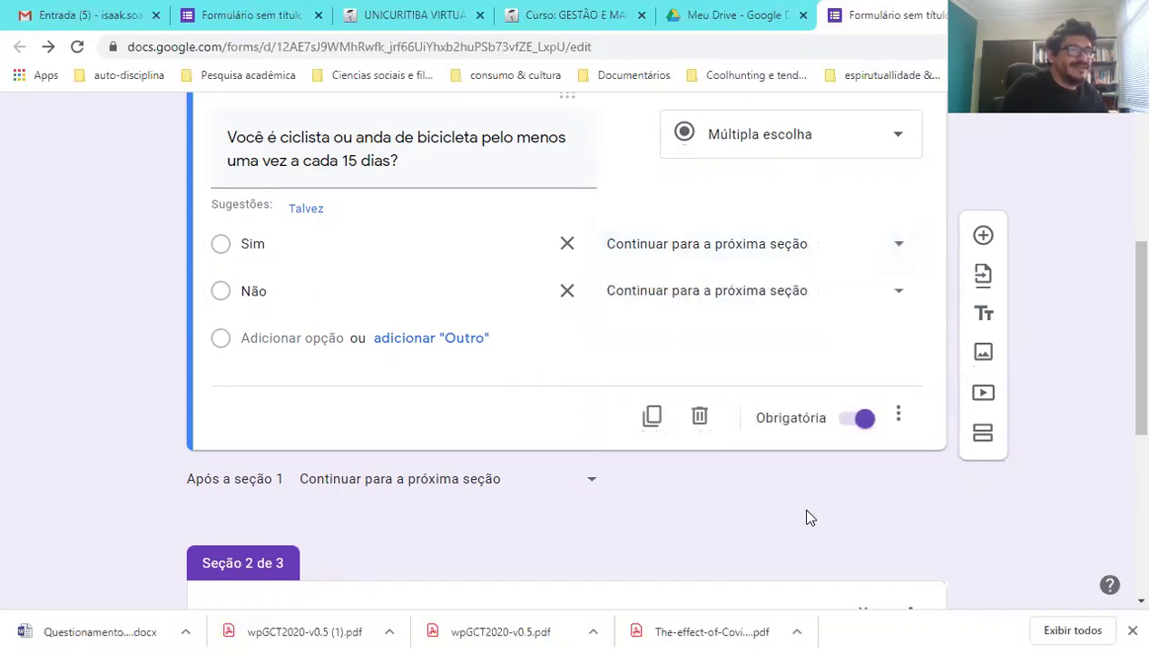
click(744, 302)
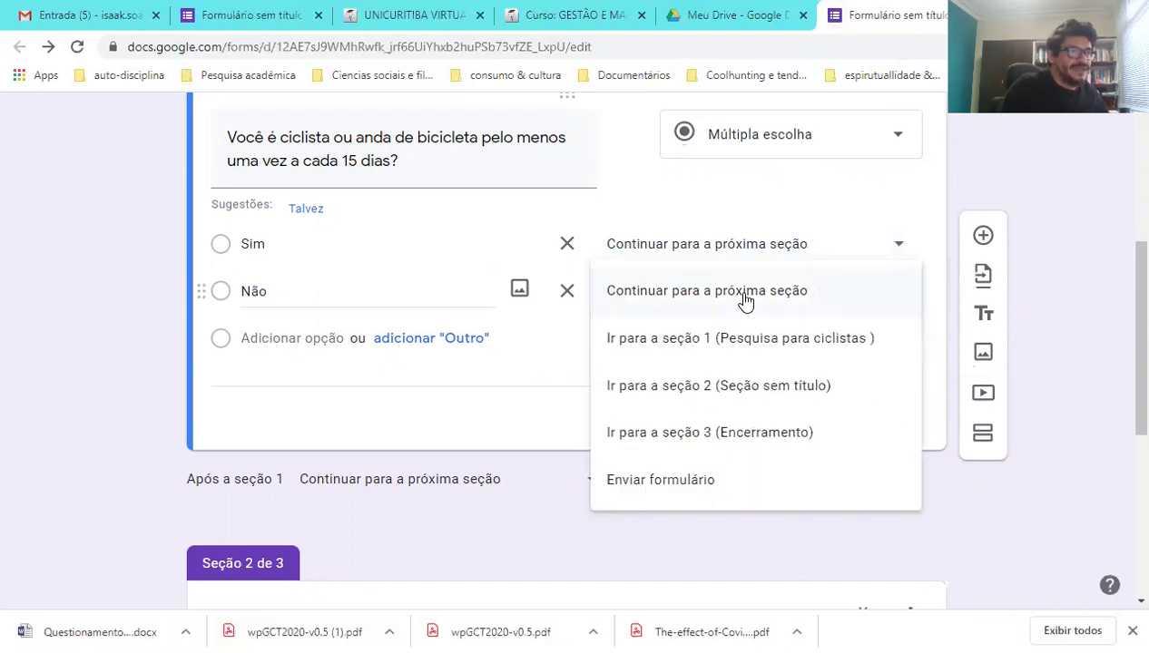
click(699, 543)
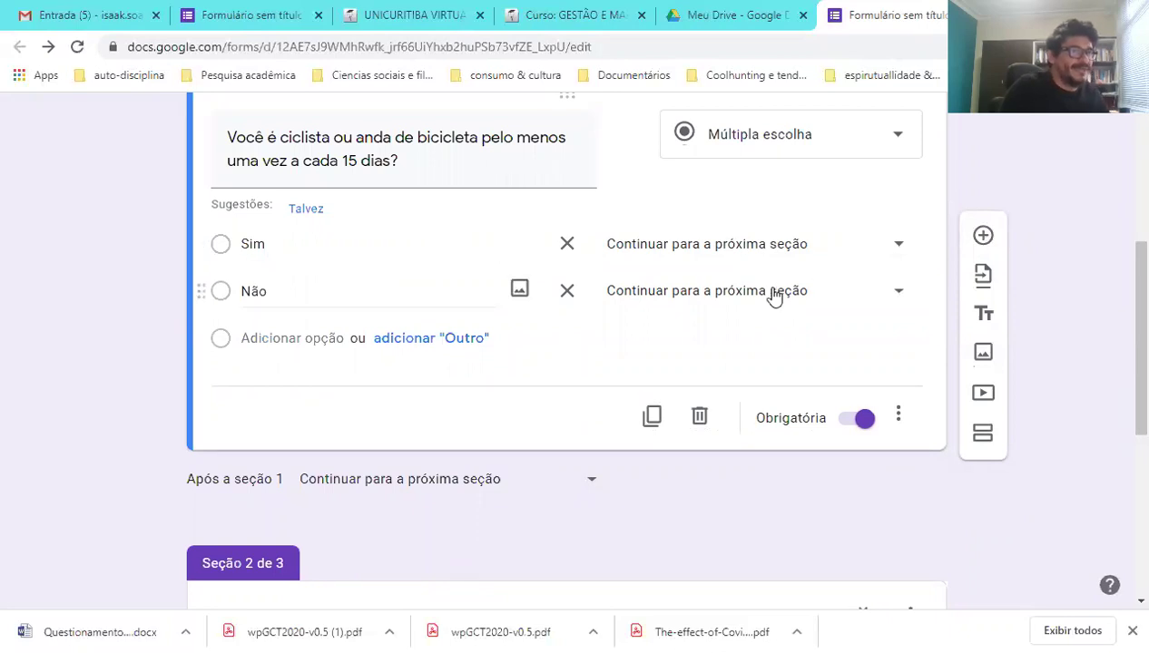
click(898, 292)
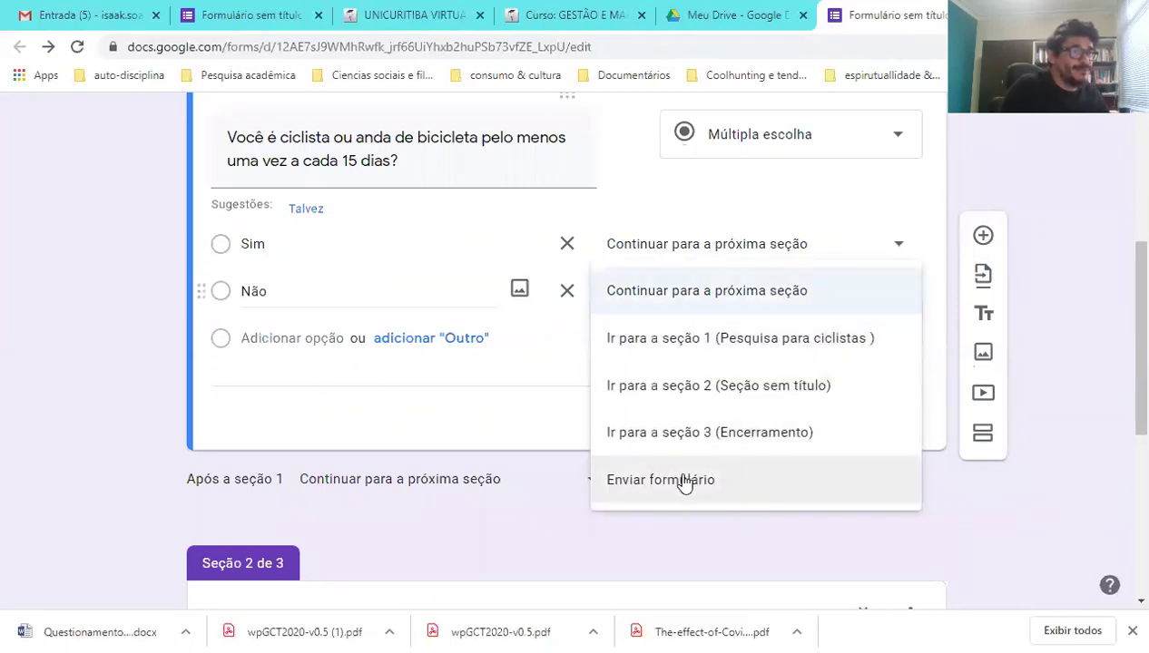
click(678, 433)
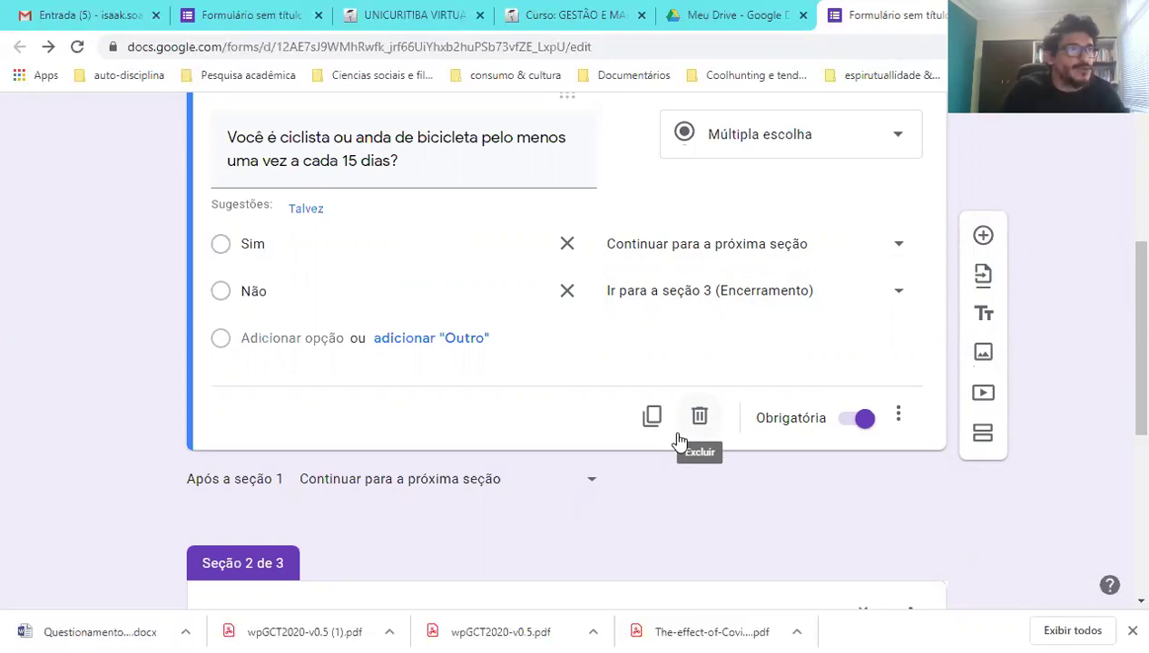
- Title the second section "Filtro 2"
scroll(641, 486, down, 2)
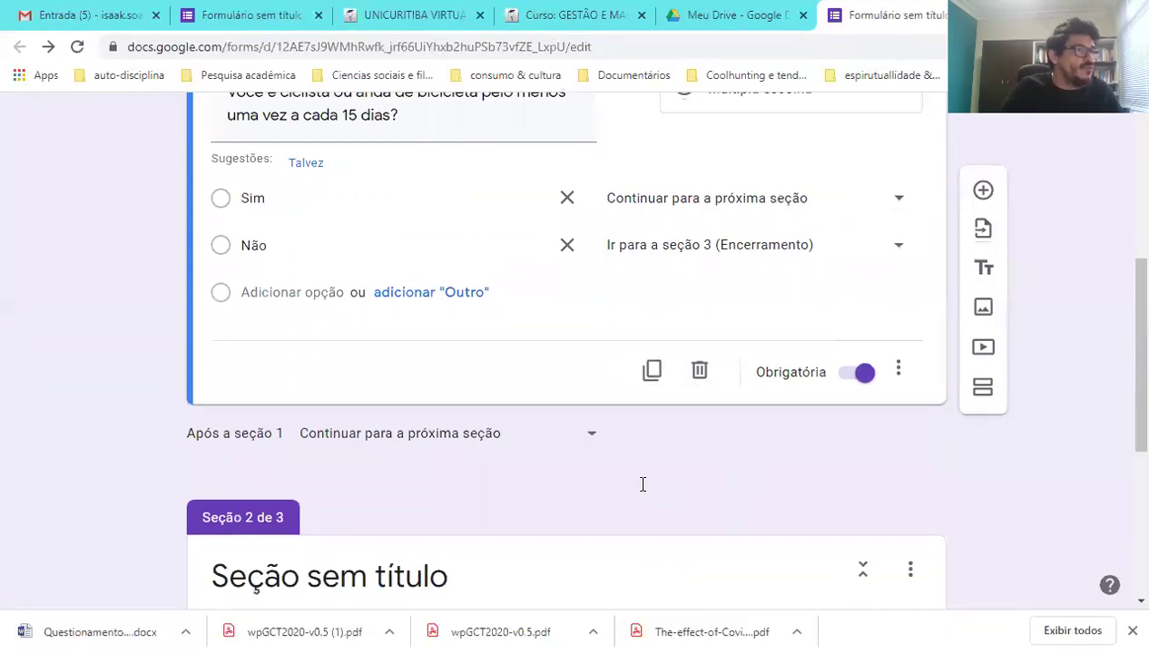
scroll(642, 486, up, 1)
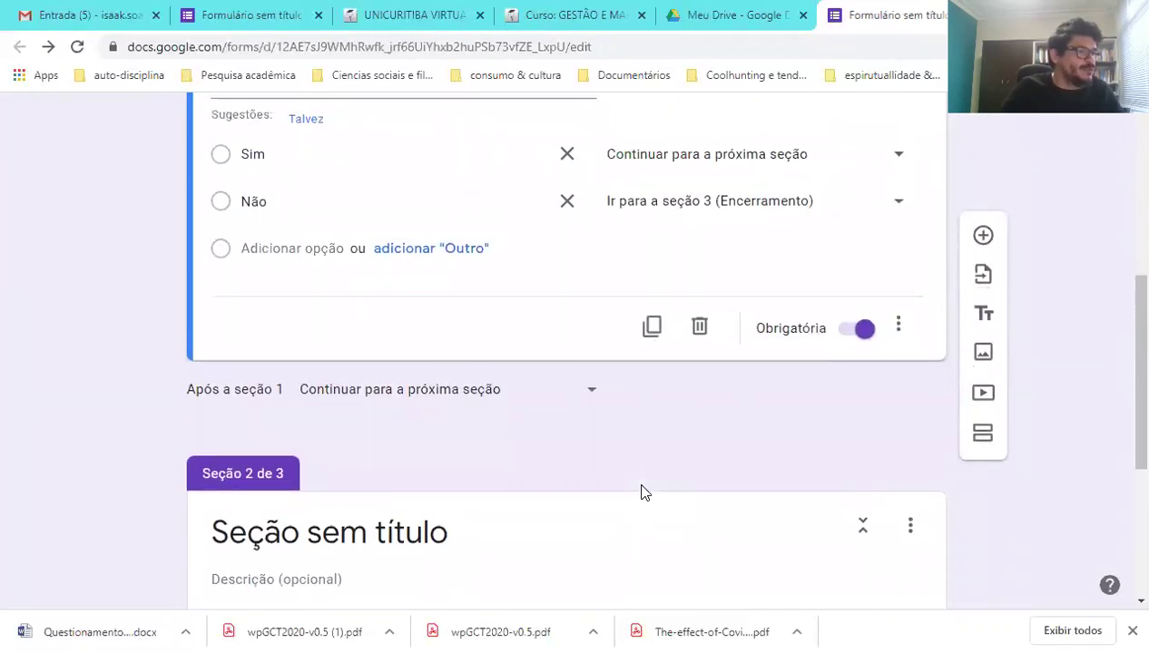
scroll(641, 492, down, 3)
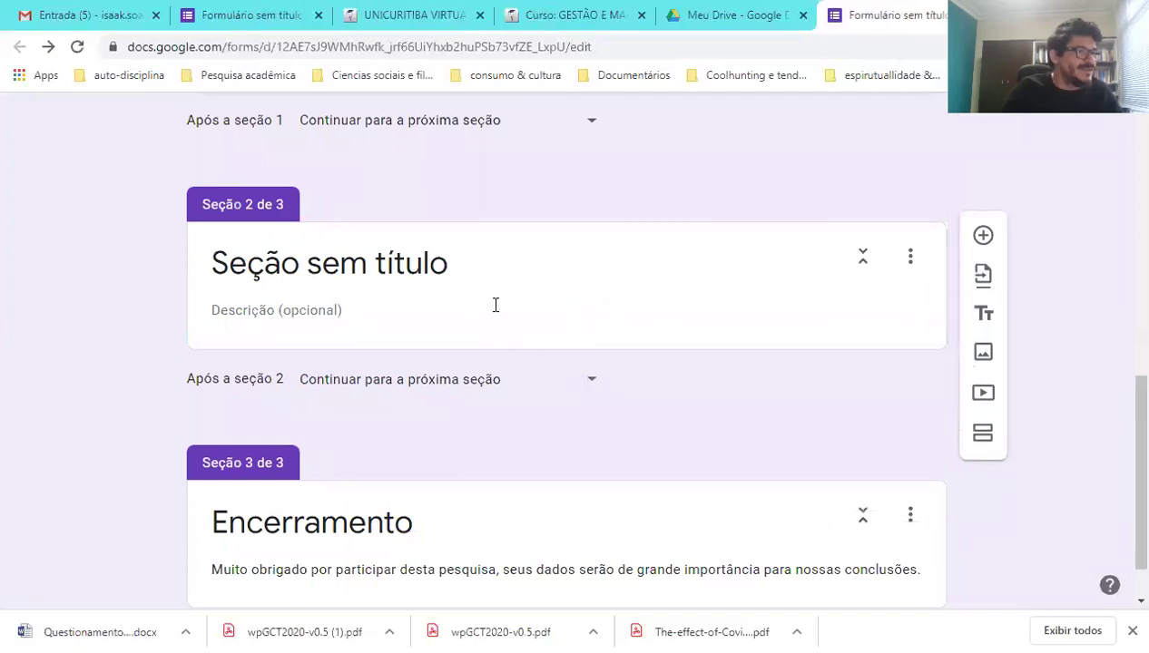
click(497, 299)
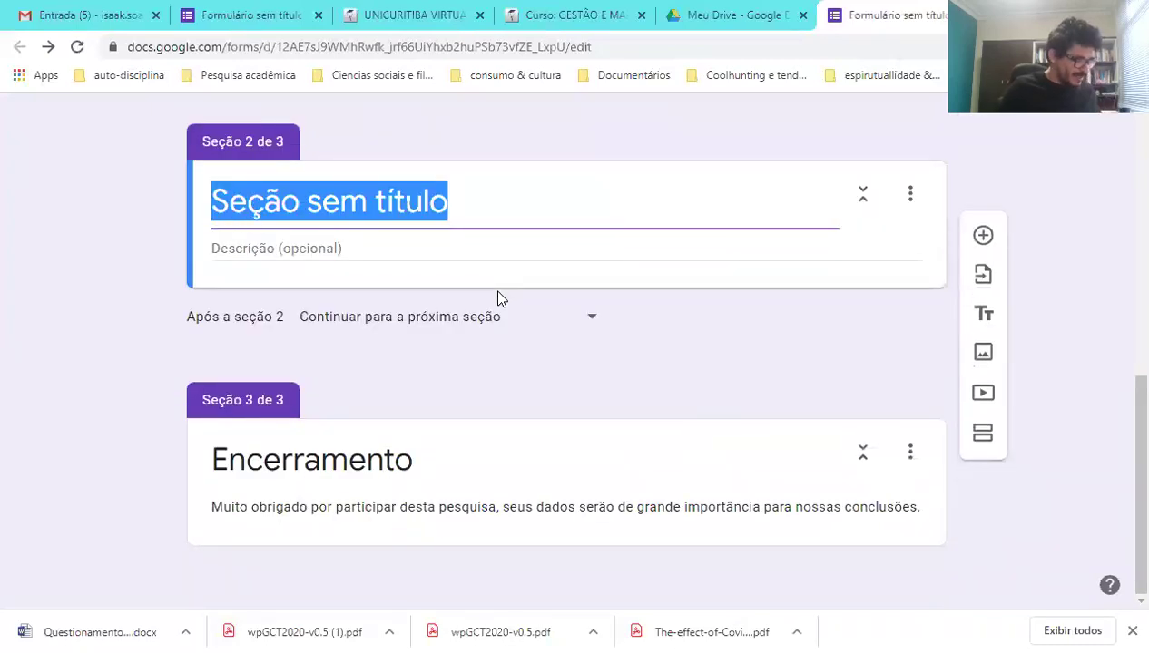
text(Filtr)
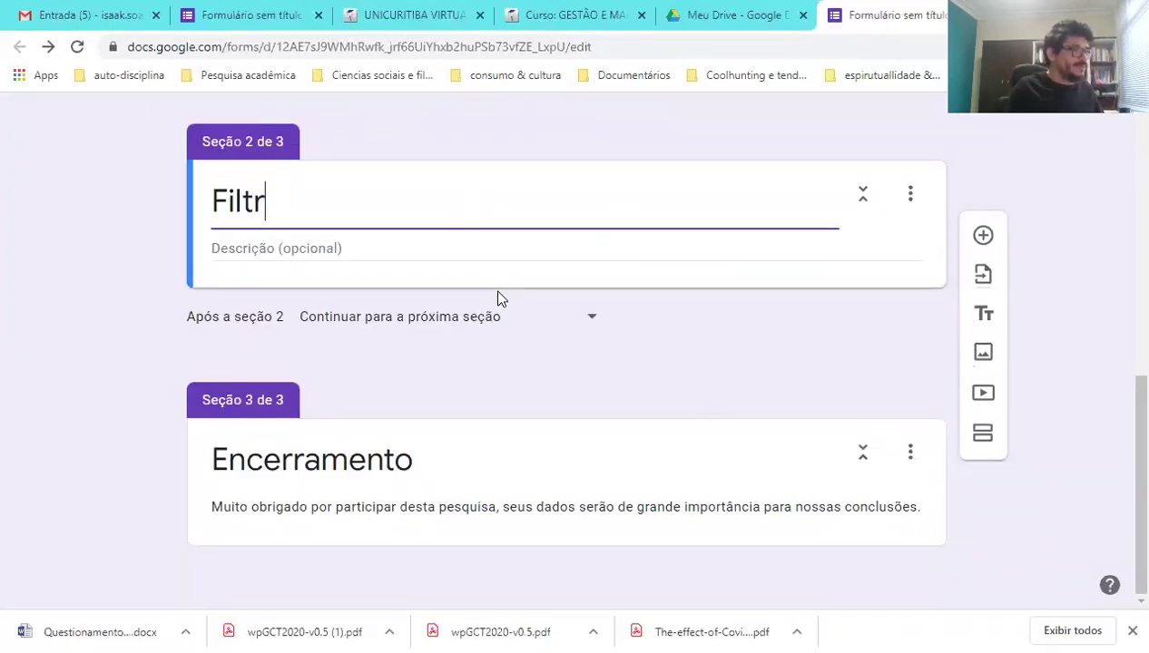
text(o 2)
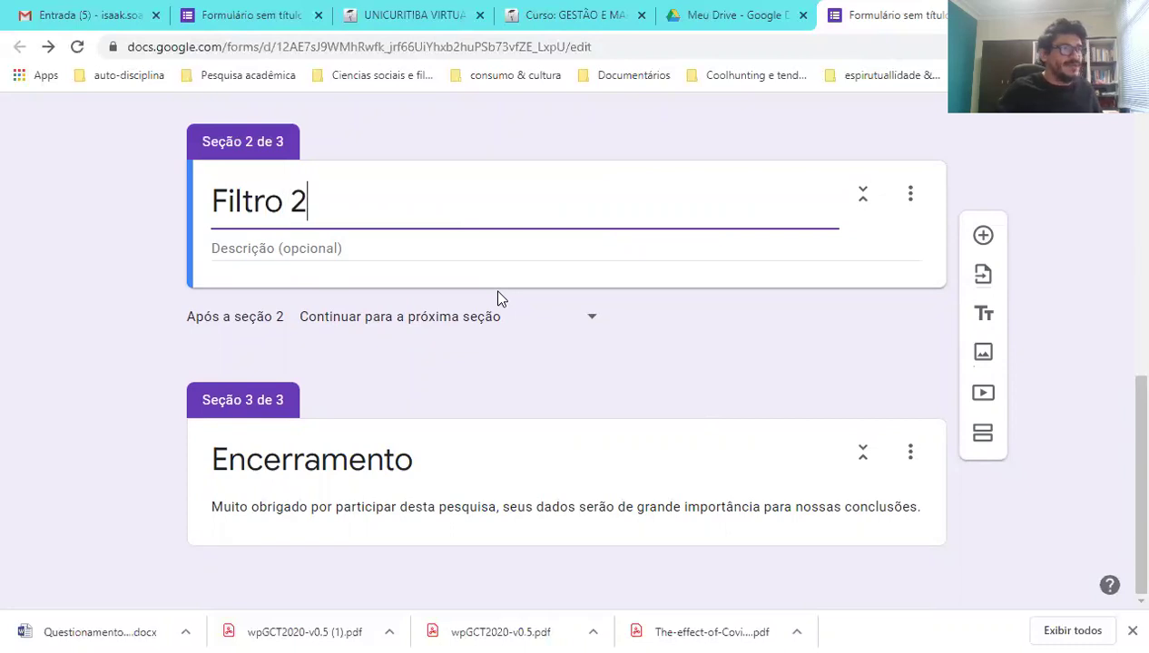
- Add a multiple-choice question to the Filtro 2 section, beginning with "Você trabalha em comércio ou serviços"
scroll(498, 292, up, 2)
click(987, 333)
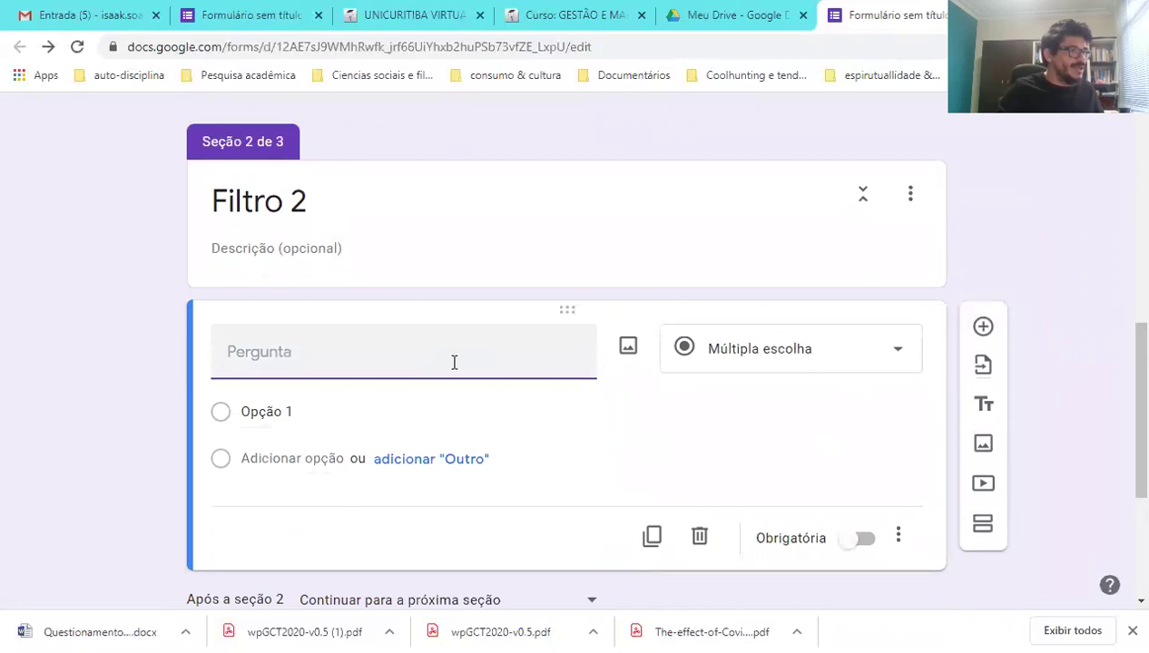
text(Voc)
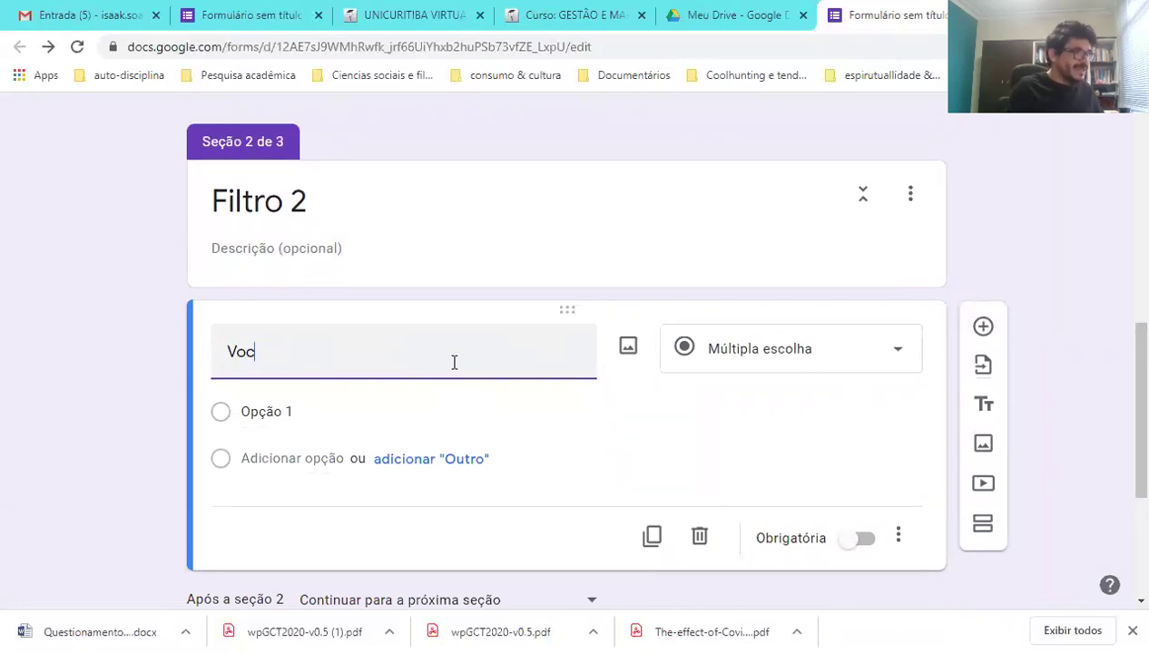
text(ê trabalhya)
key(Left)
key(BackSpace)
key(Right)
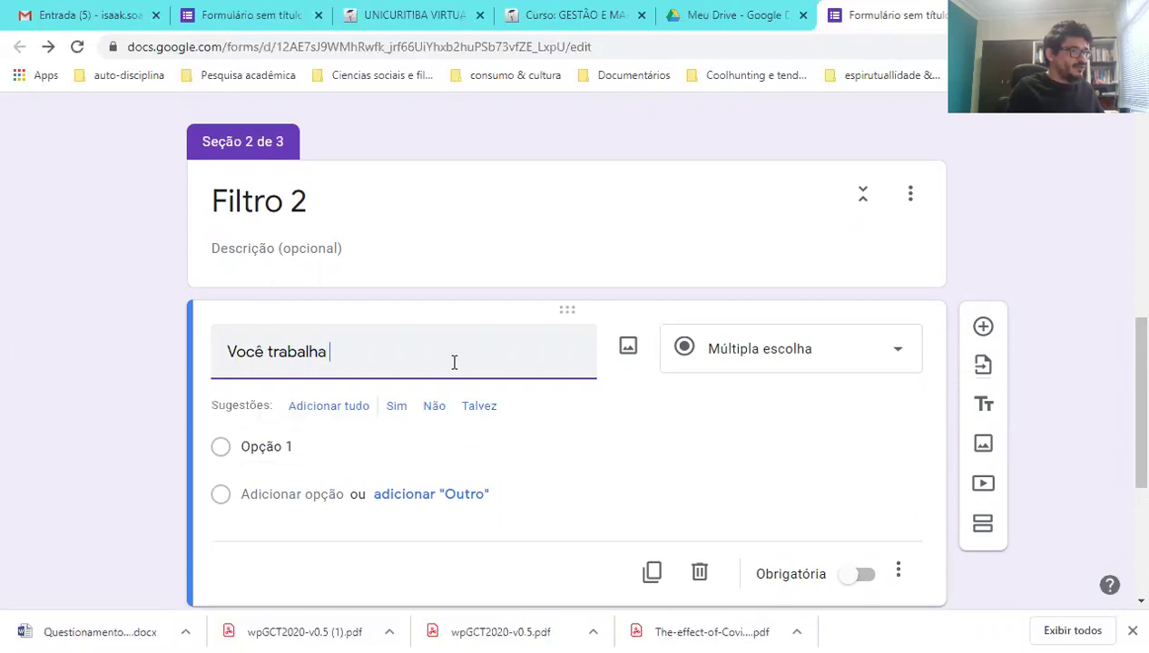
text(em comérico)
key(BackSpace)
key(BackSpace)
key(BackSpace)
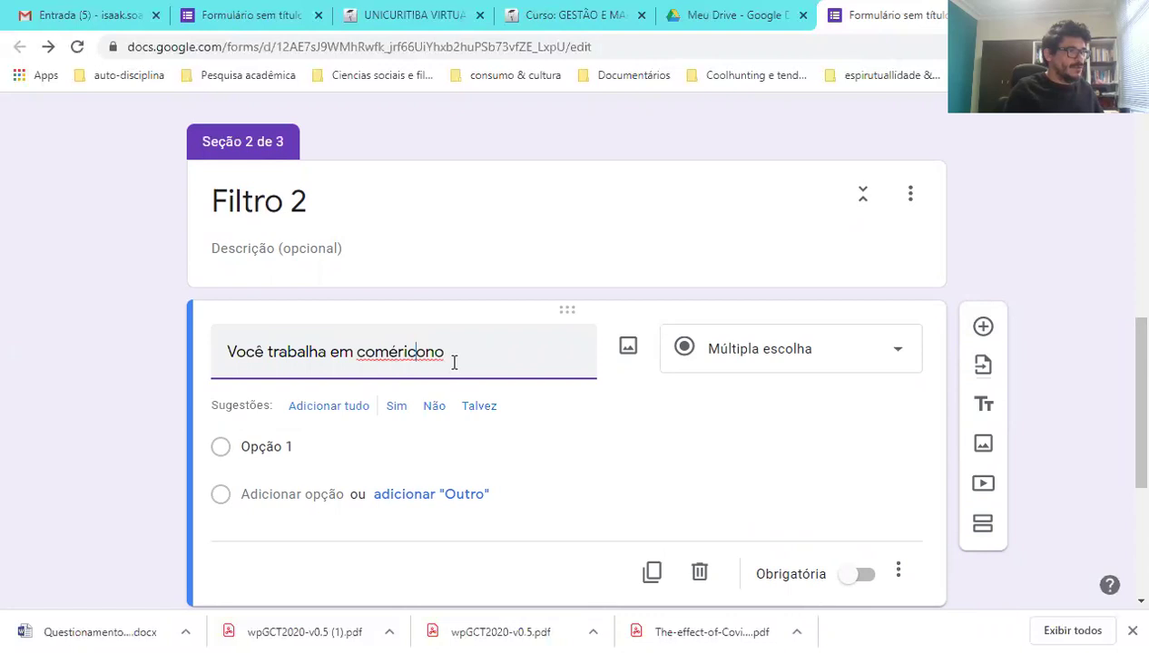
text(cio ou serviços )
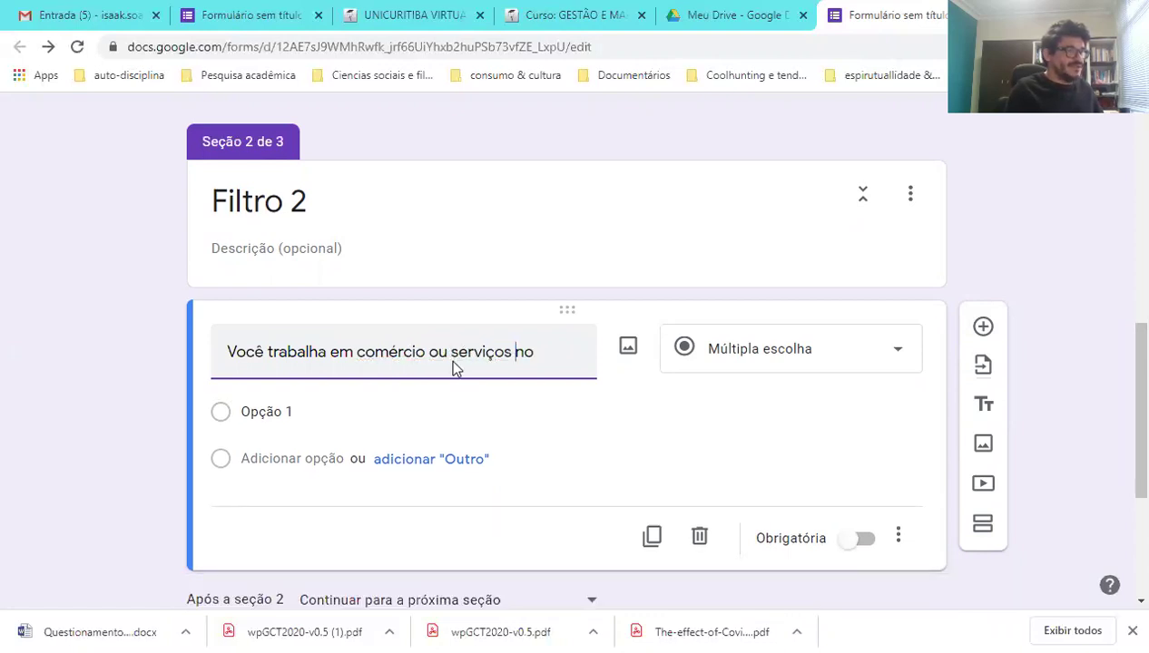
- Complete the Filtro 2 question with "de bicicleta?" and remove the stray letters after it
text(p)
key(Left)
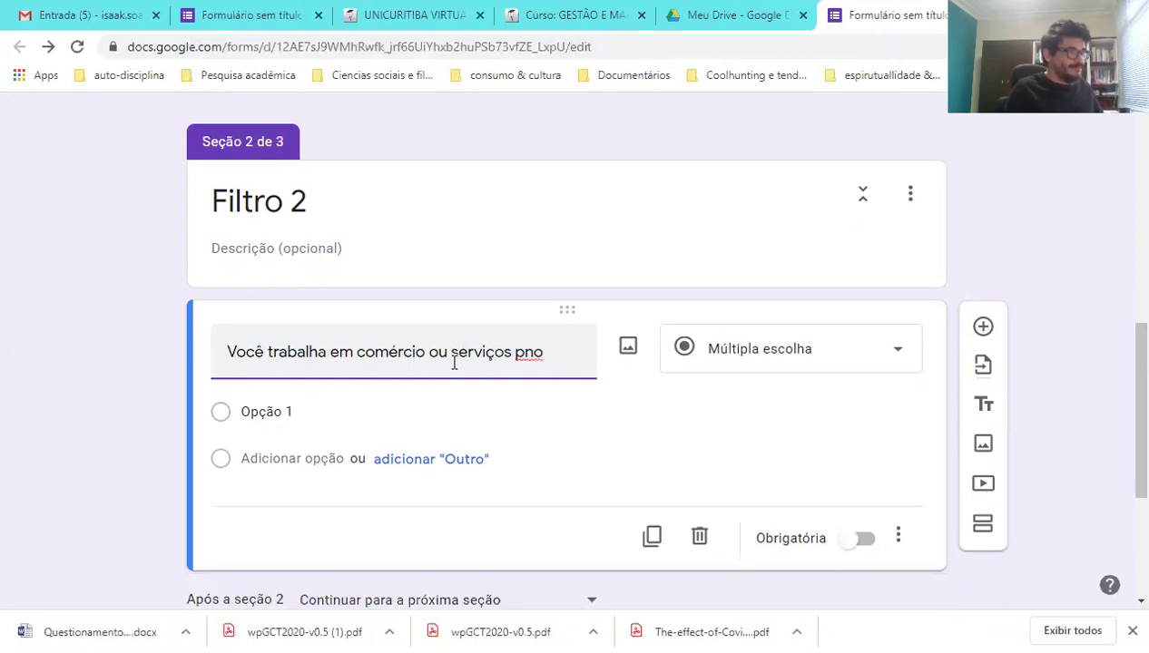
text(de )
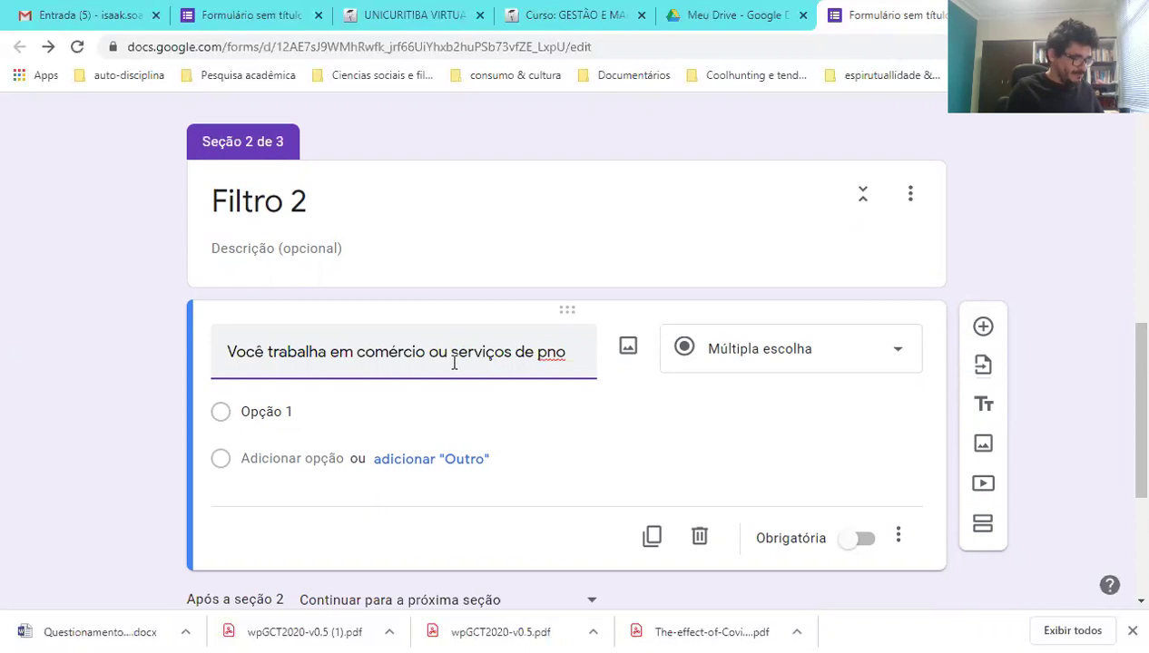
text(bicicleta)
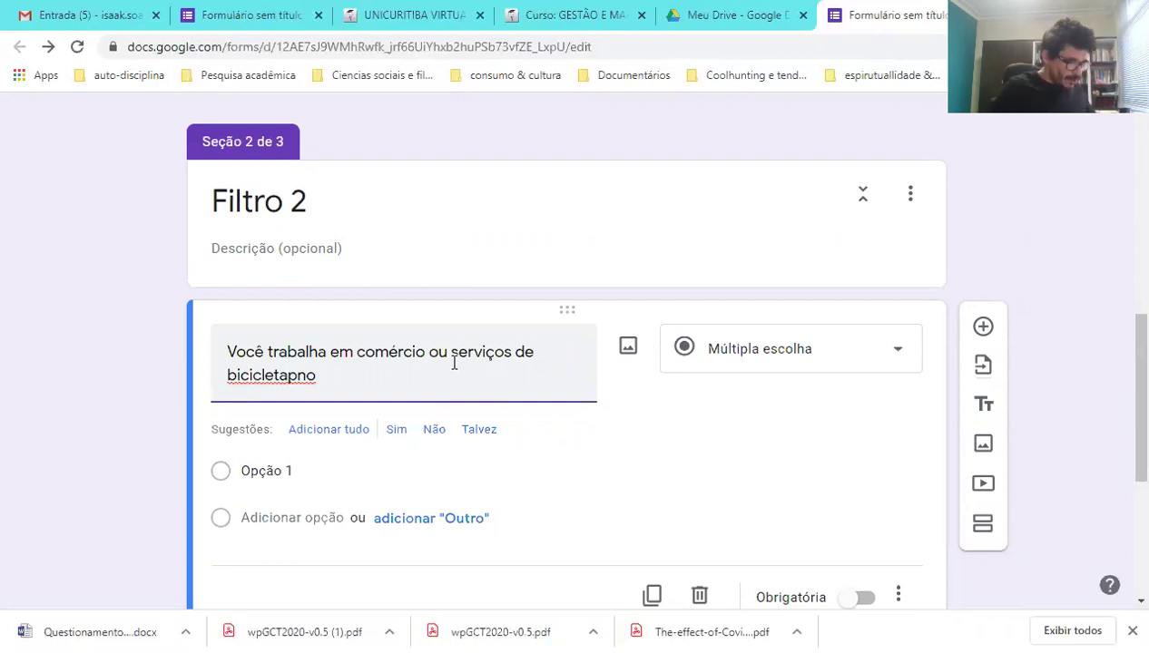
text(?)
key(Delete)
key(Delete)
key(Delete)
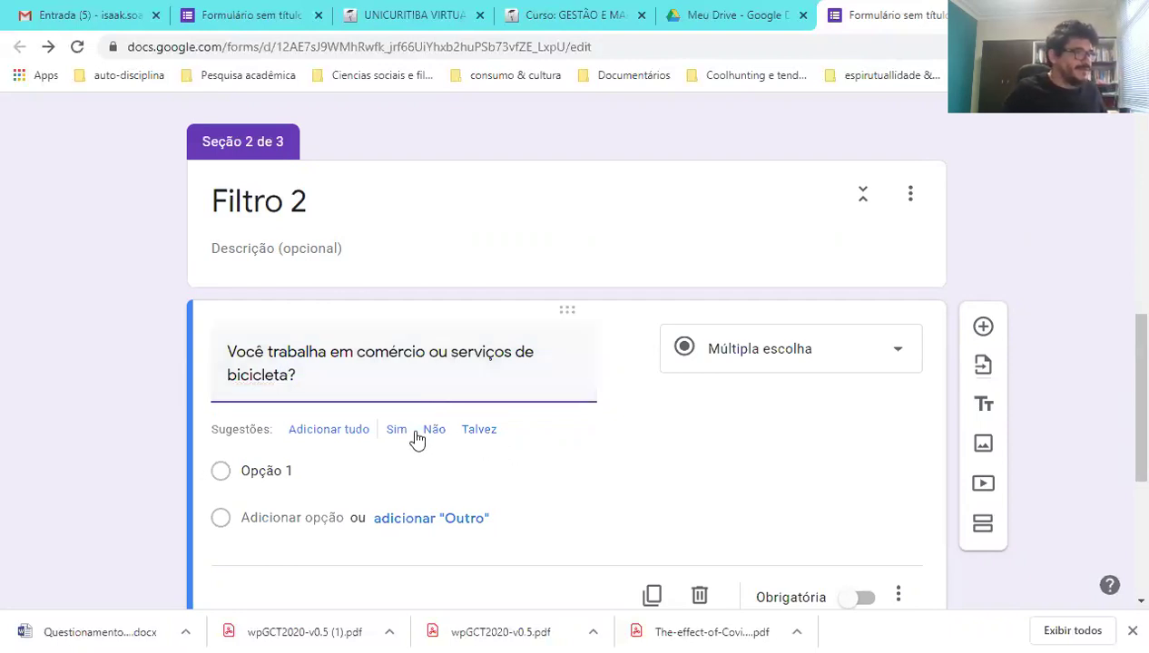
- Add the suggested answers Sim and Não to the bicycle trade question and make it required
click(403, 434)
click(403, 434)
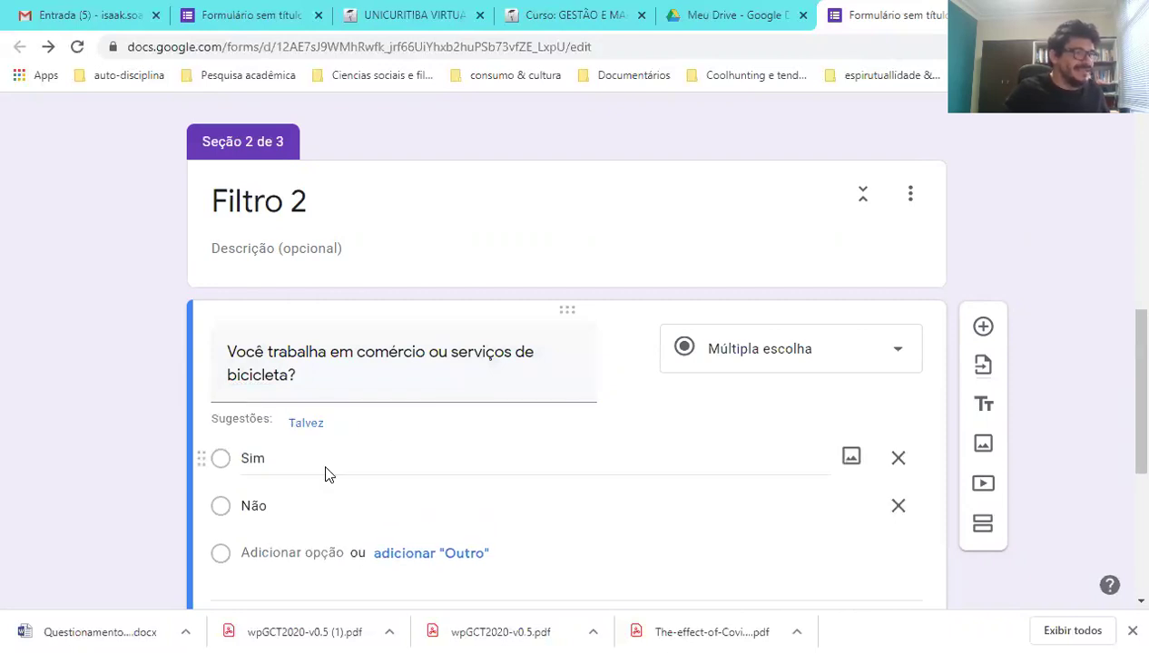
scroll(329, 474, down, 2)
click(864, 456)
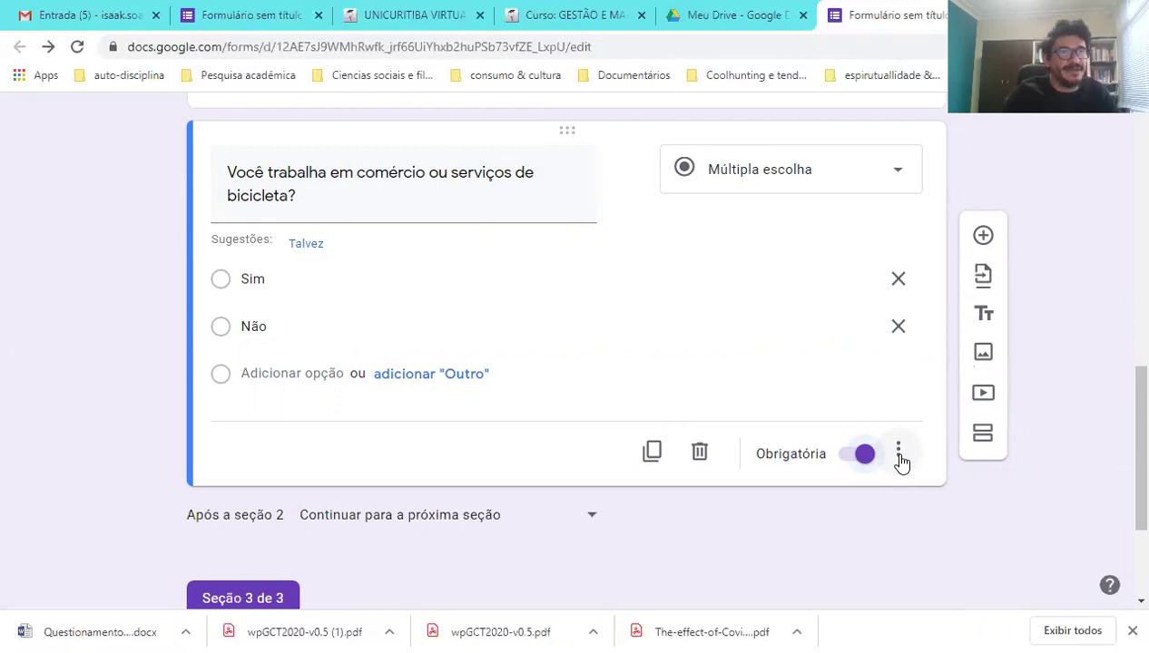
- Enable answer-based section branching on the bicycle trade question and route the Sim answer to section 3 (Encerramento)
click(898, 454)
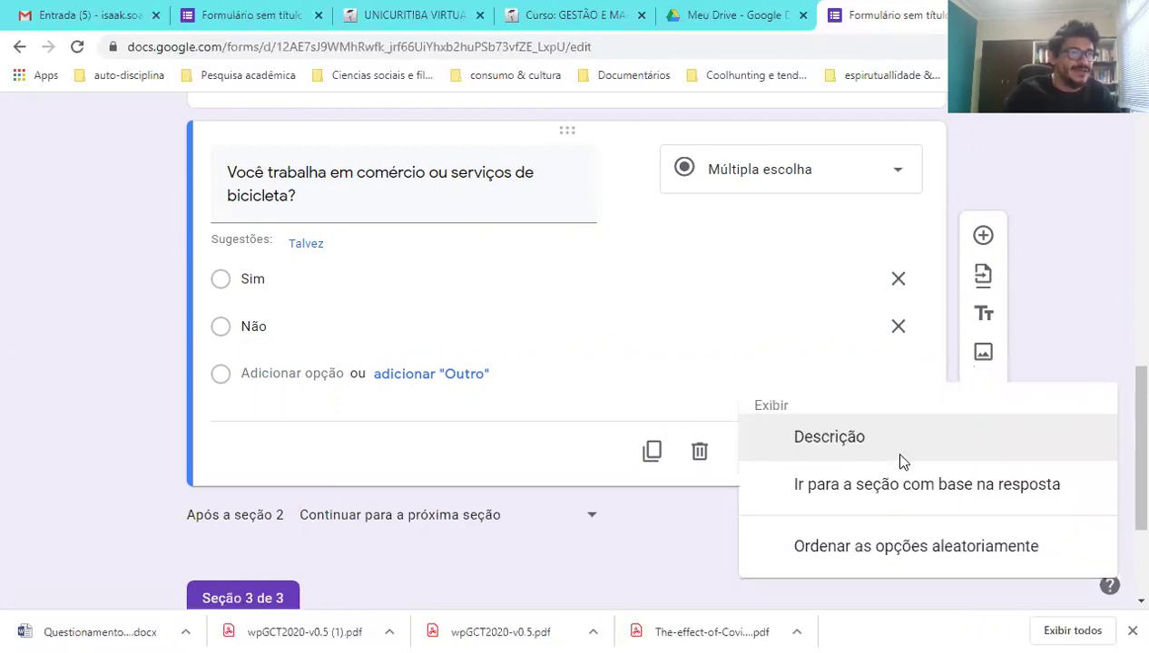
click(876, 489)
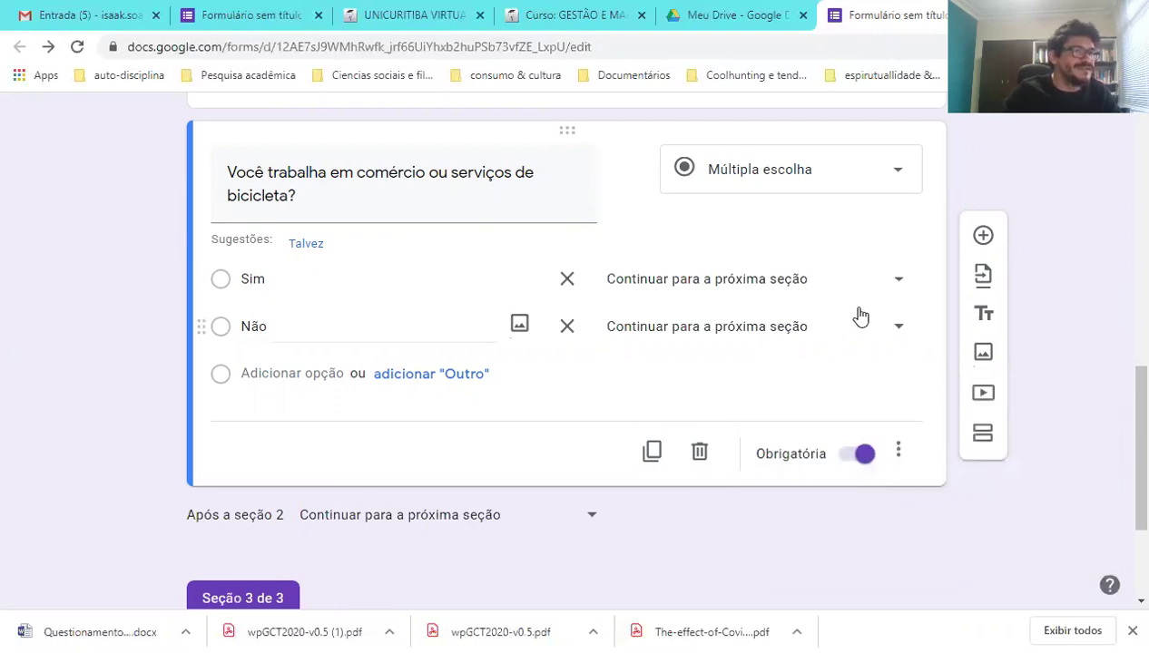
click(898, 286)
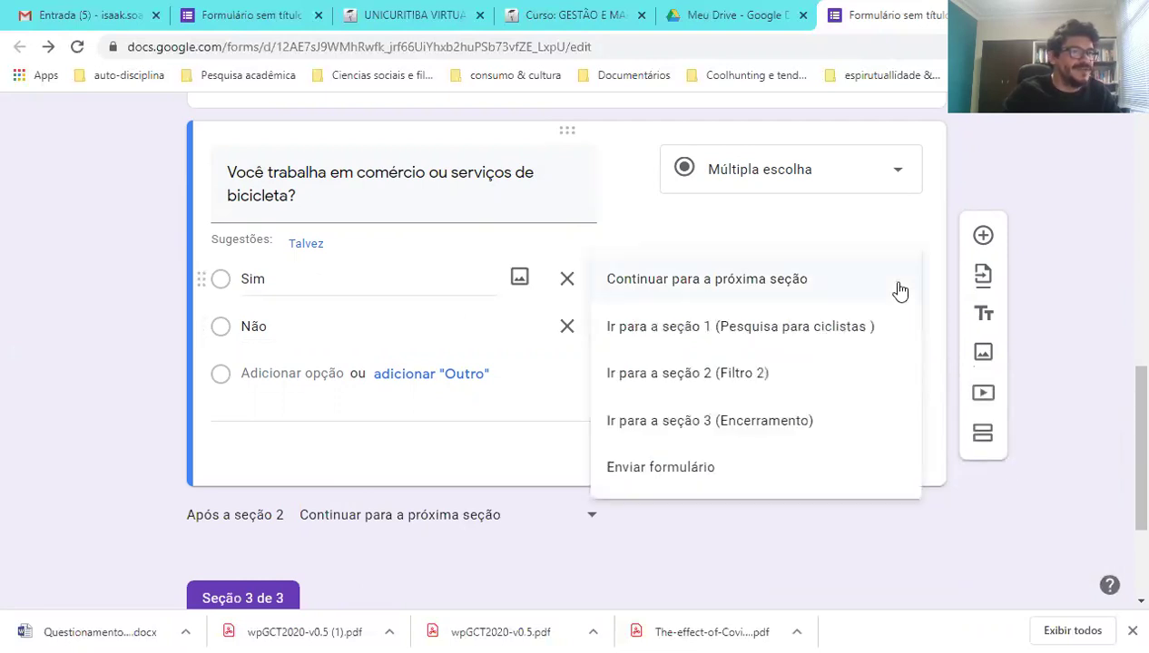
click(657, 431)
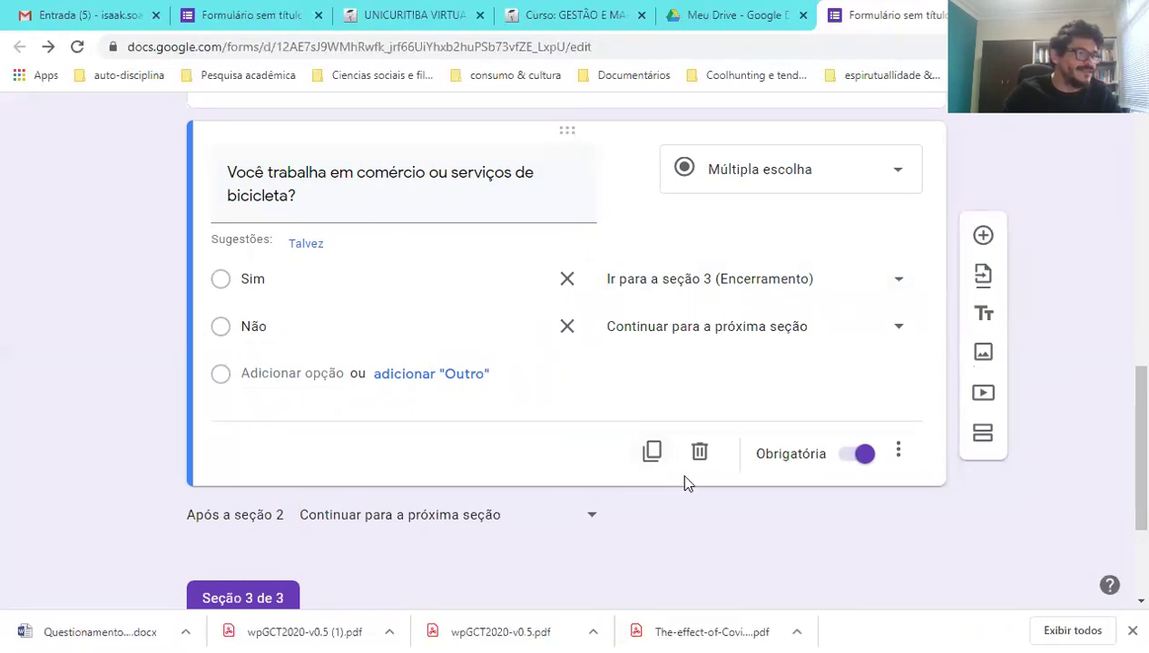
- Add a new section between the Filtro 2 section and the Encerramento section
scroll(685, 481, down, 2)
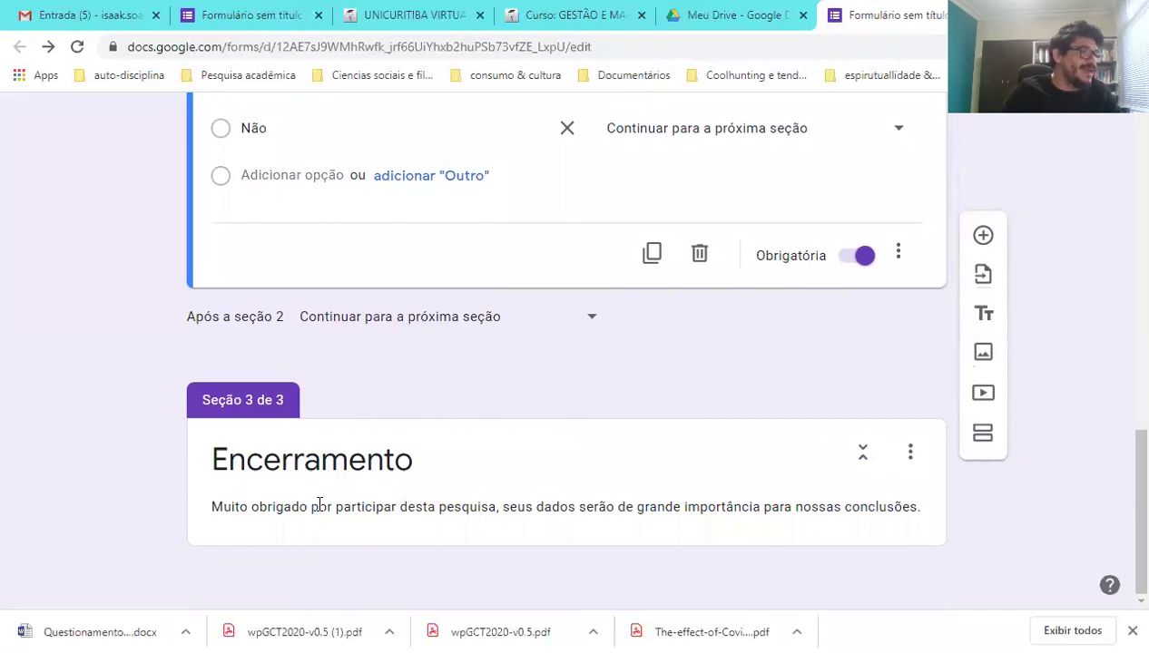
scroll(410, 477, up, 2)
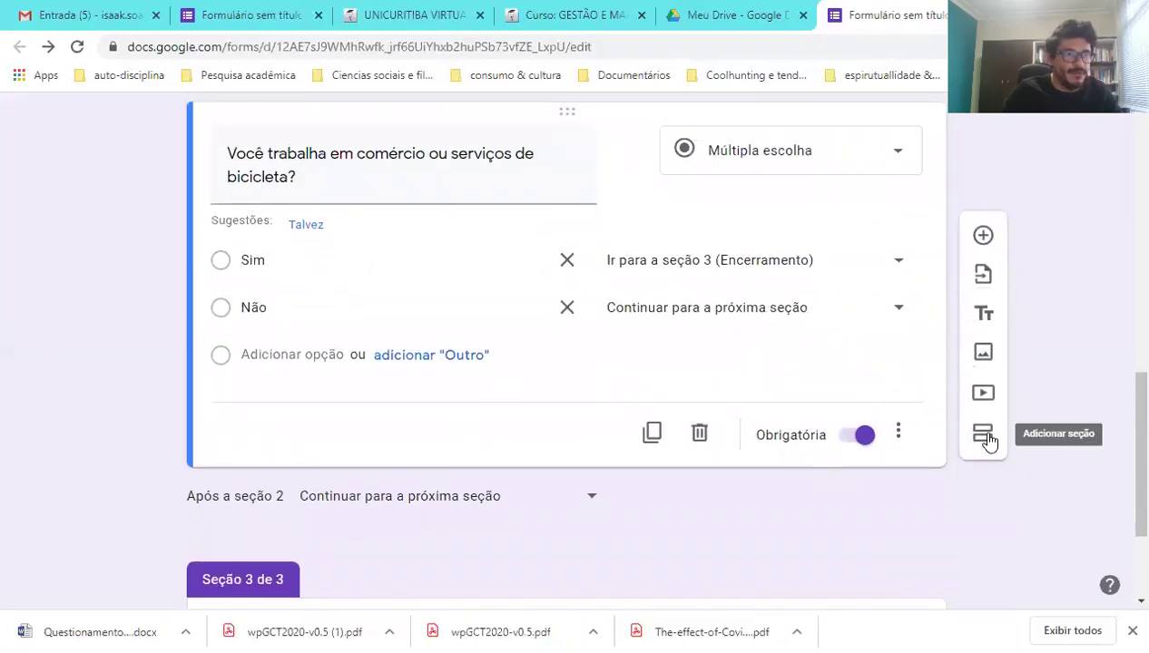
click(987, 437)
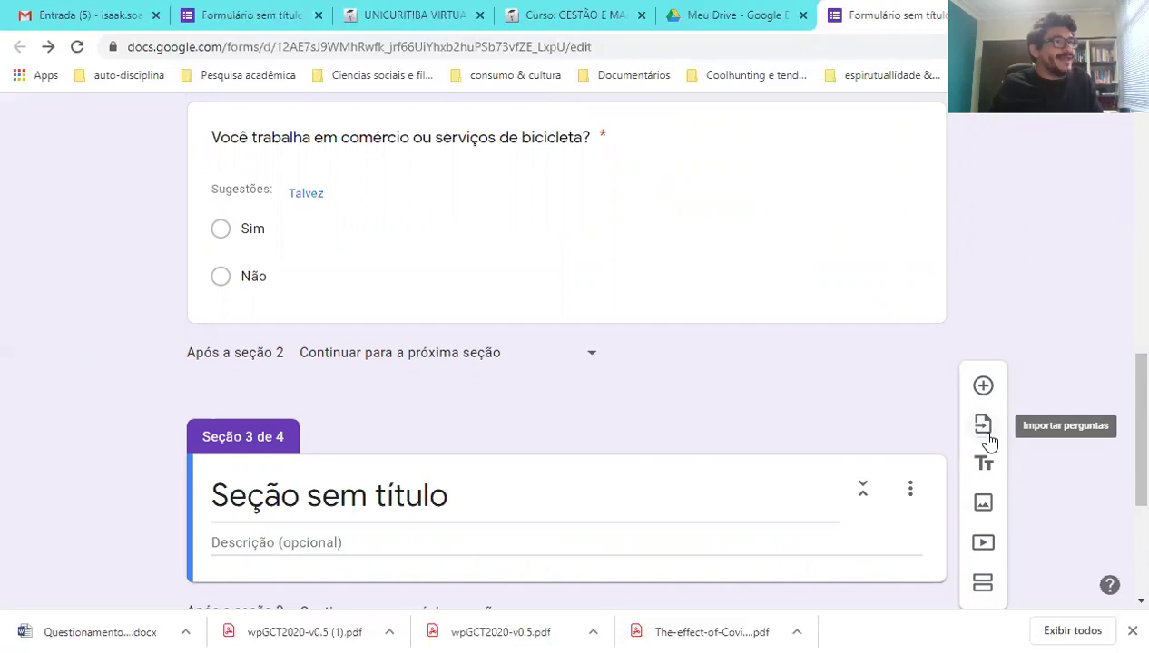
scroll(892, 417, up, 3)
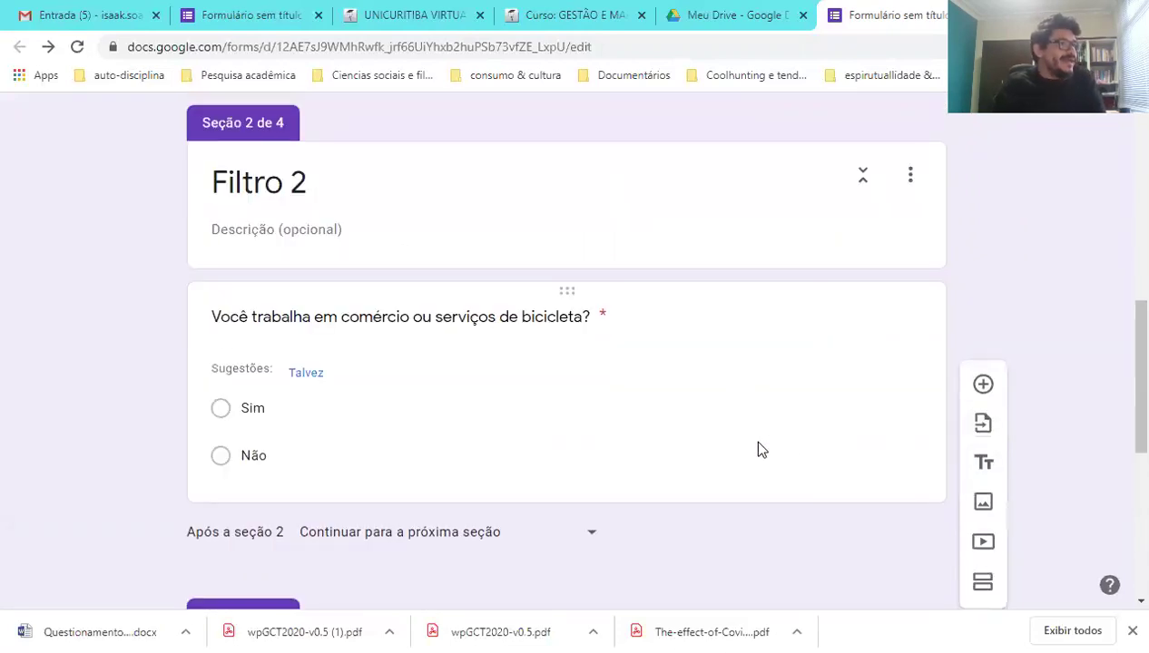
scroll(761, 440, up, 3)
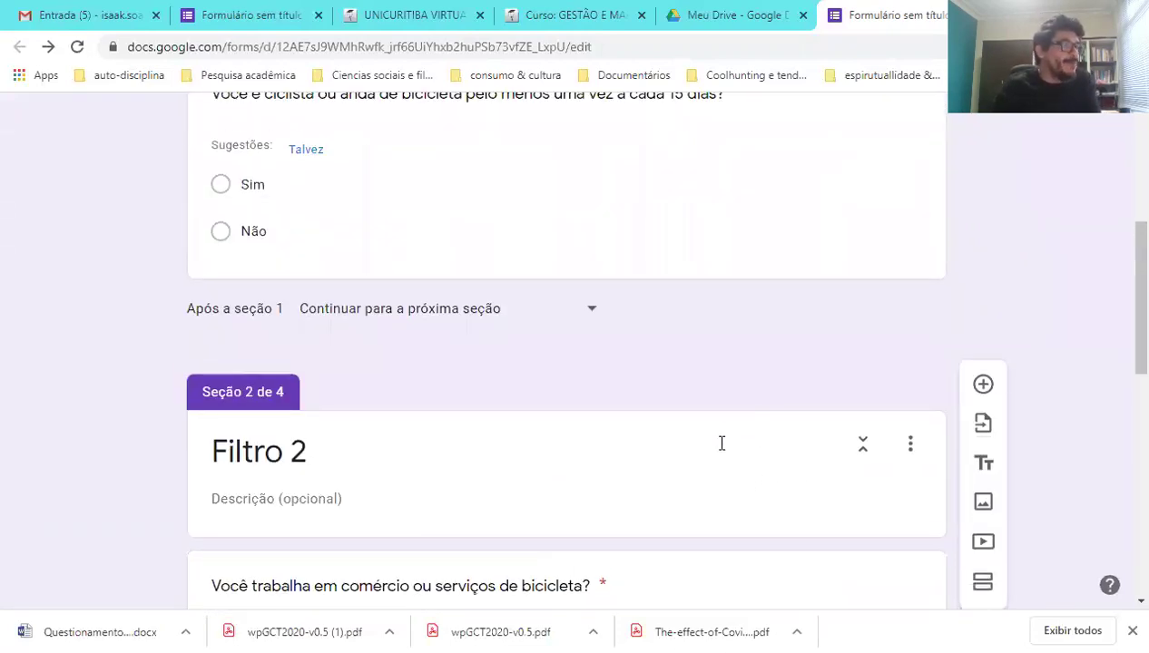
scroll(721, 443, up, 1)
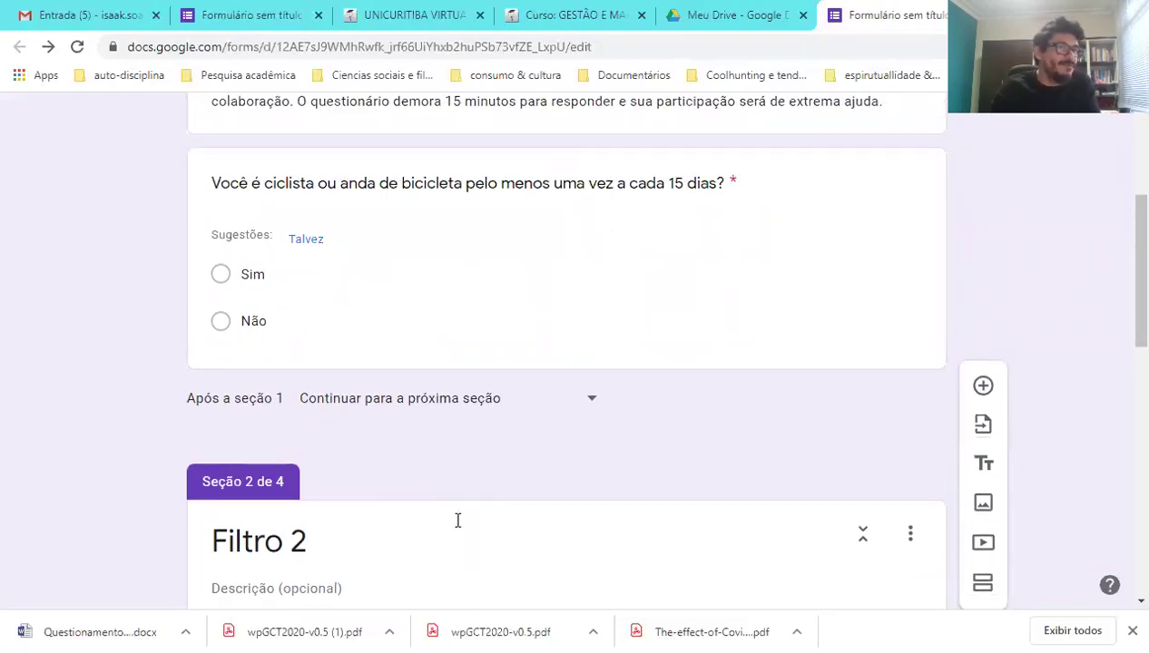
- Review the section 1 introduction and the answer-based routing of the cyclist screening question
click(328, 323)
scroll(363, 356, up, 3)
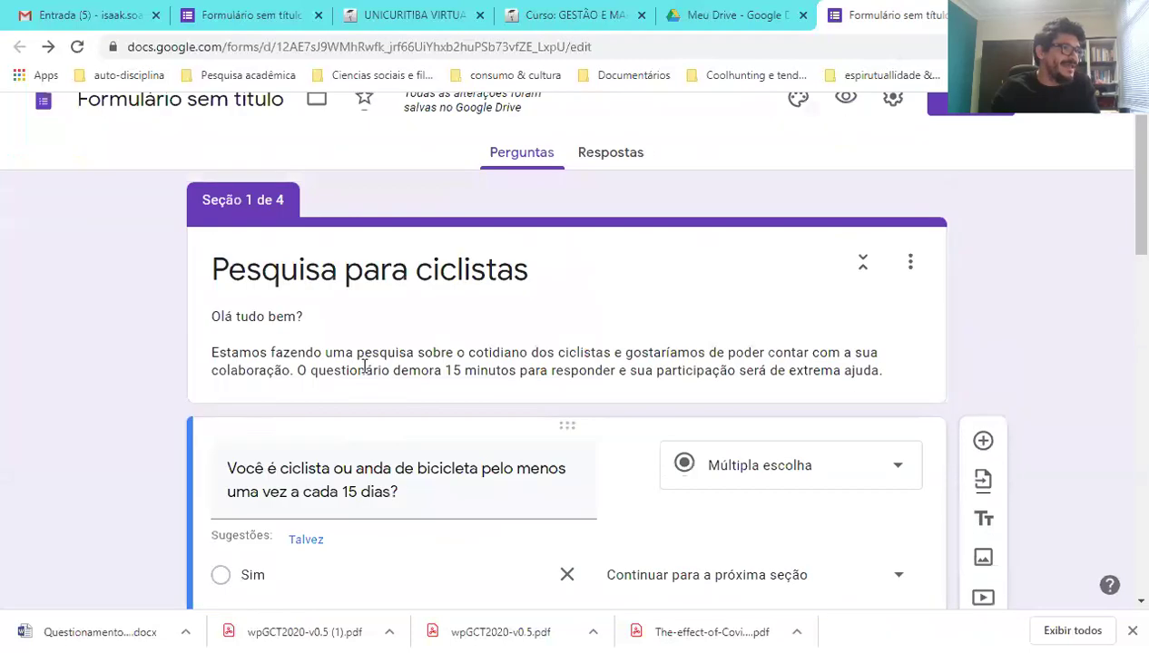
scroll(359, 369, down, 2)
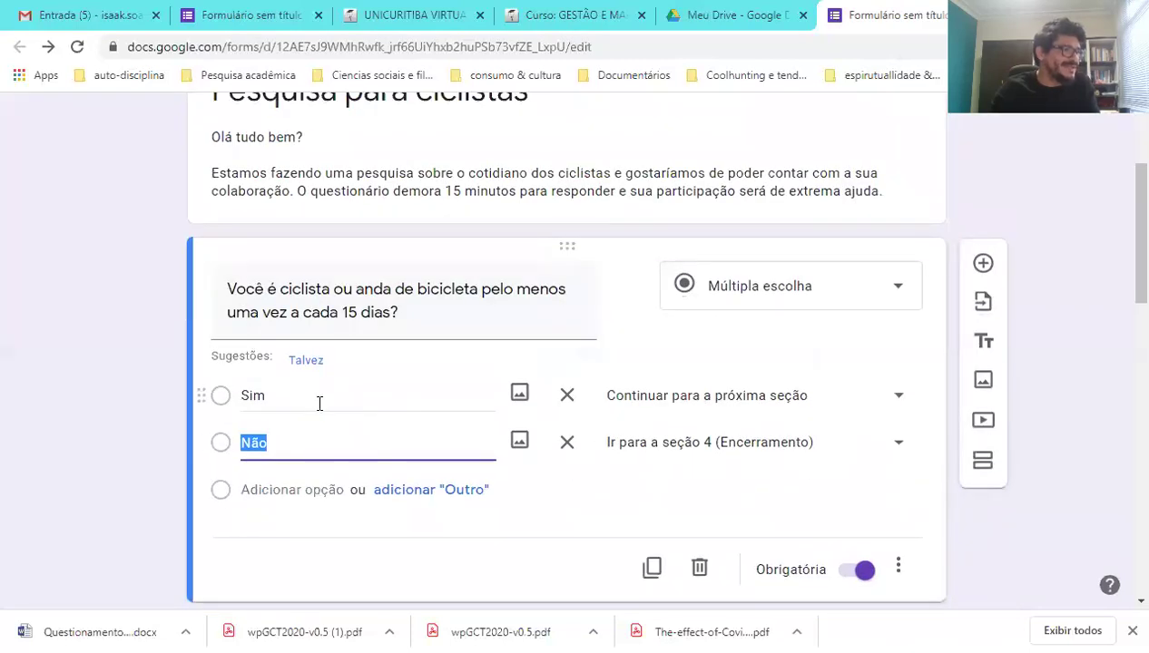
scroll(317, 476, down, 1)
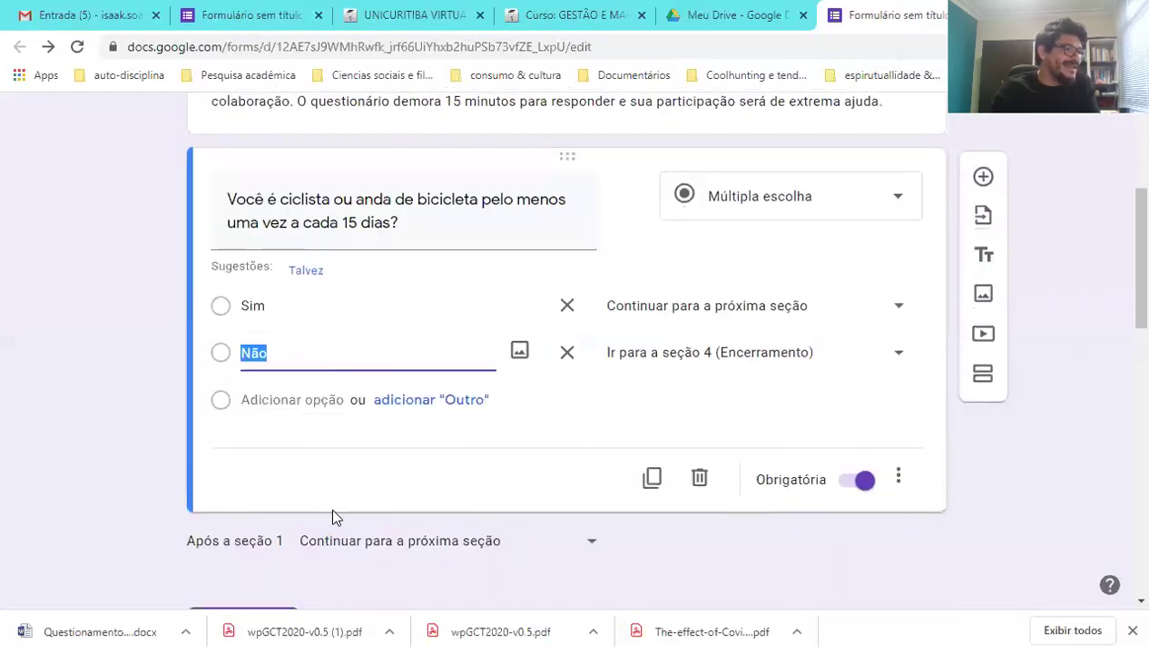
scroll(417, 501, up, 1)
scroll(413, 499, up, 1)
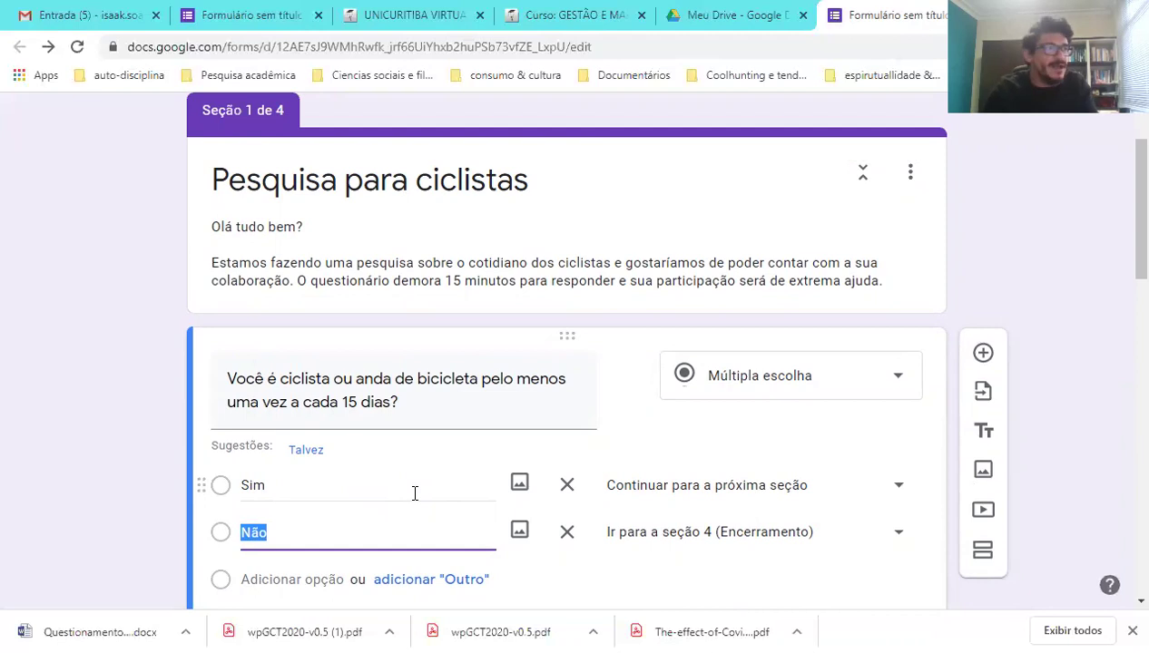
click(72, 425)
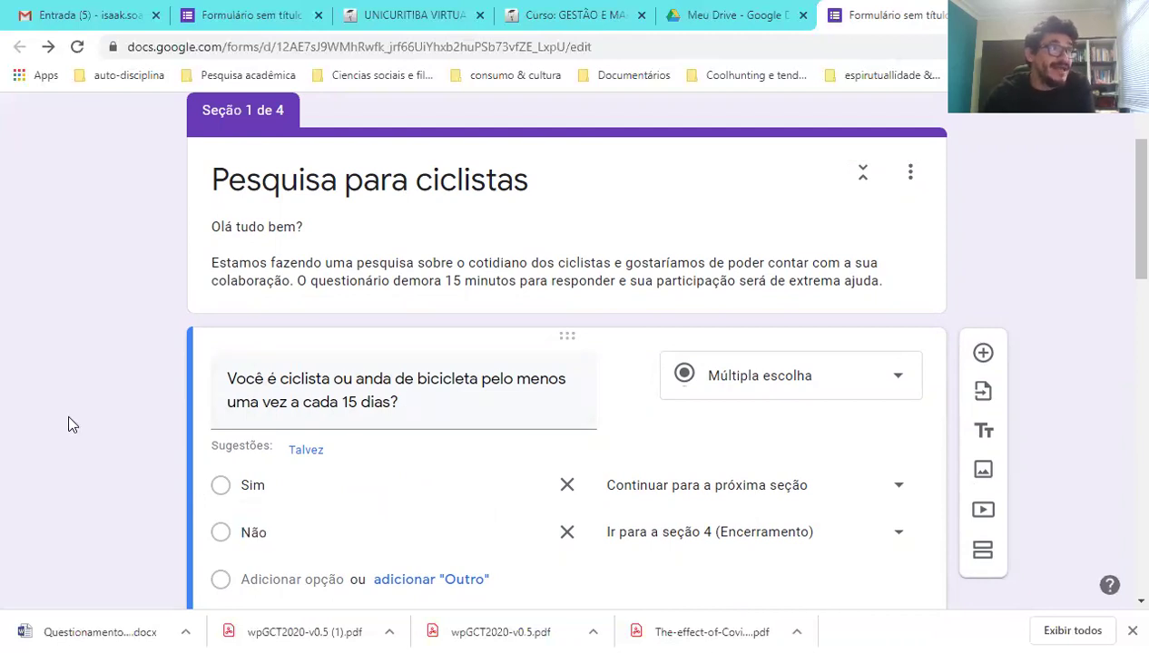
- Title the untitled section 3 "Demografia" and add a new question to it
scroll(73, 425, down, 10)
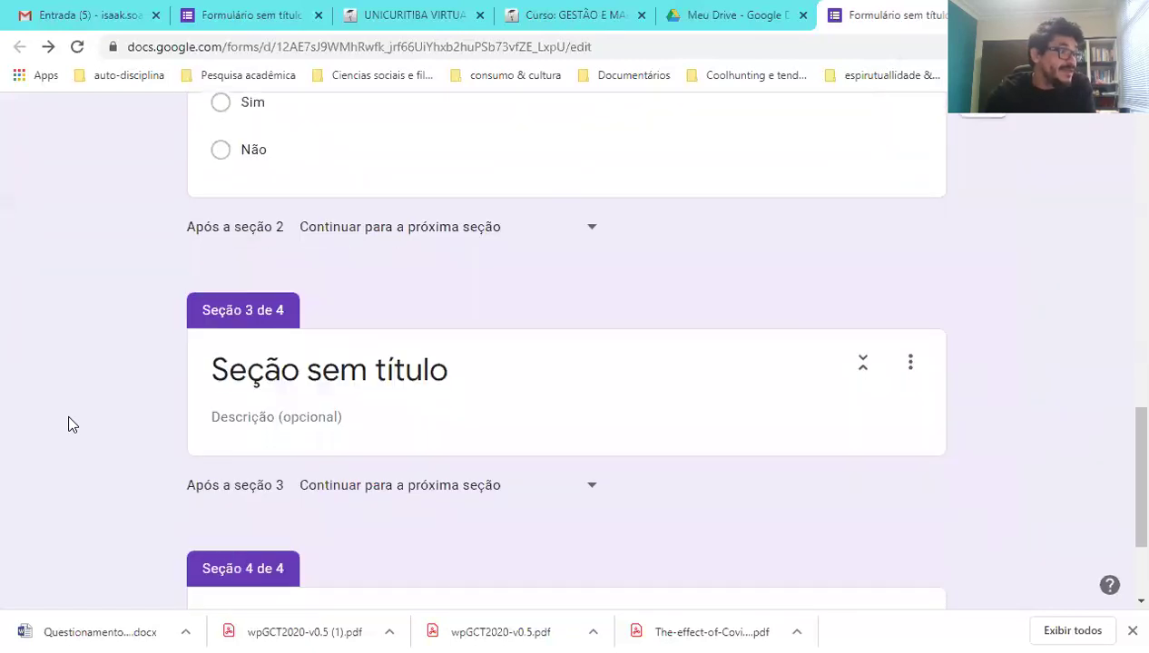
click(440, 374)
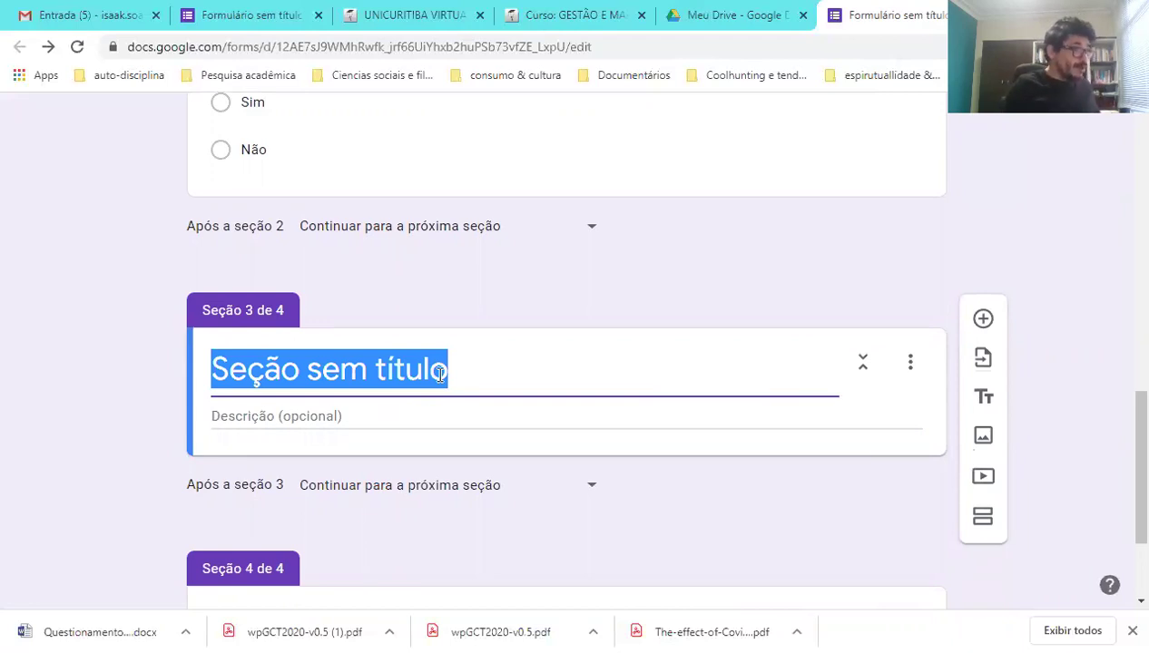
text(Demografia)
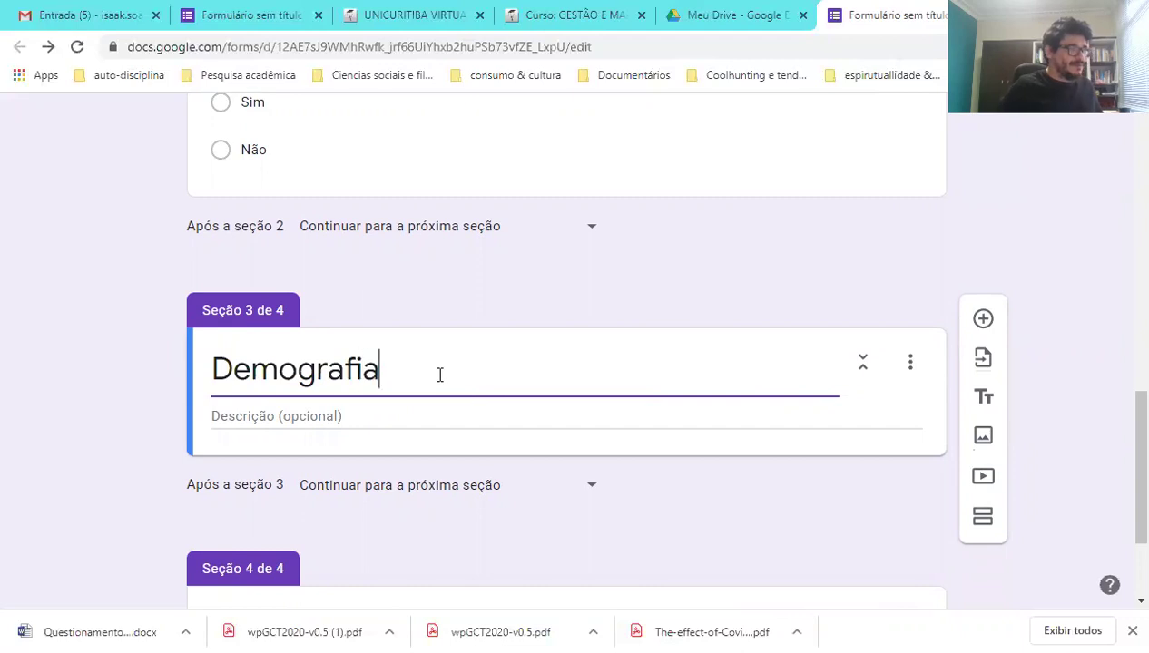
click(985, 321)
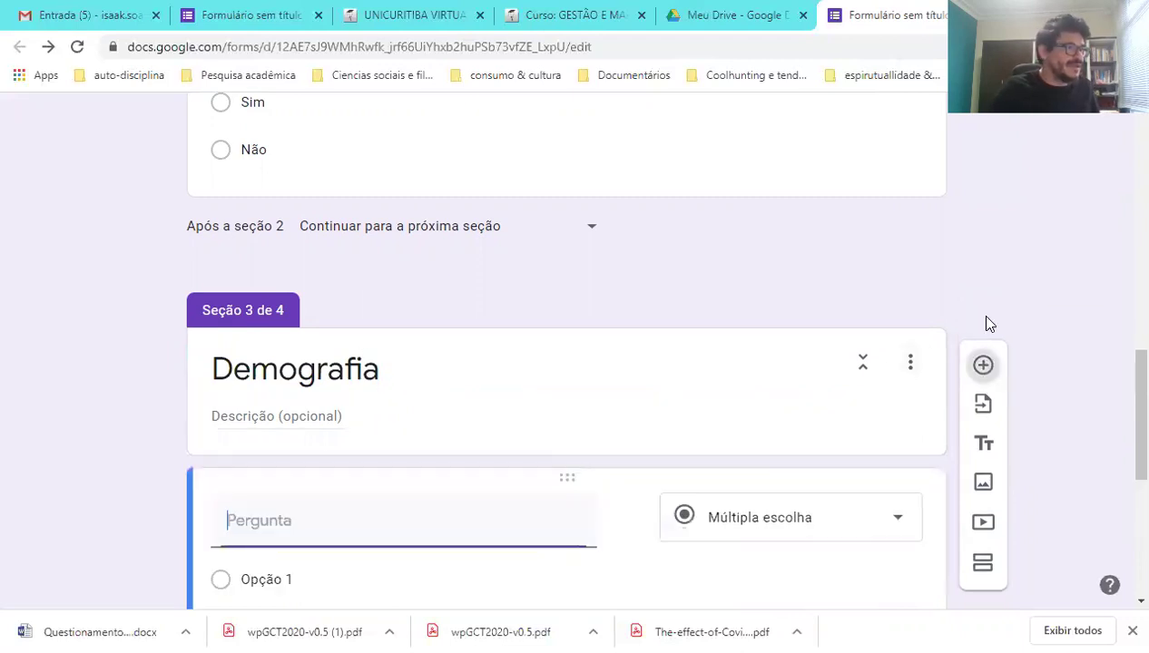
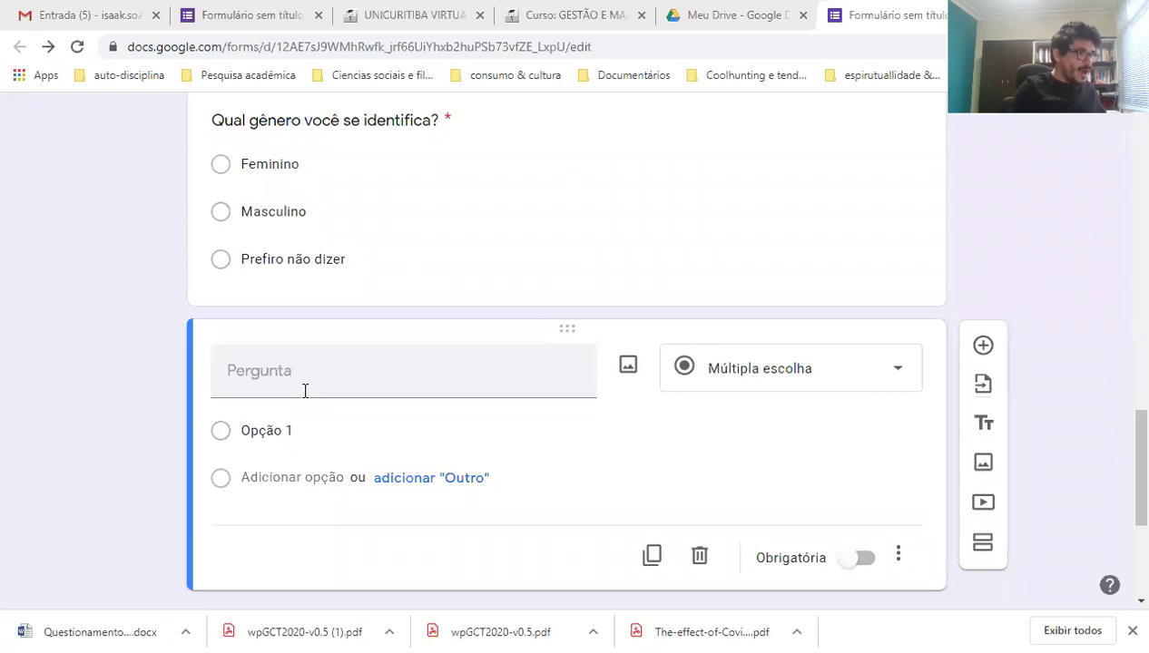
- Enter "Qual a renda mensal" as the text of the empty question below the gender question
click(294, 376)
text(Qual a renda mensa)
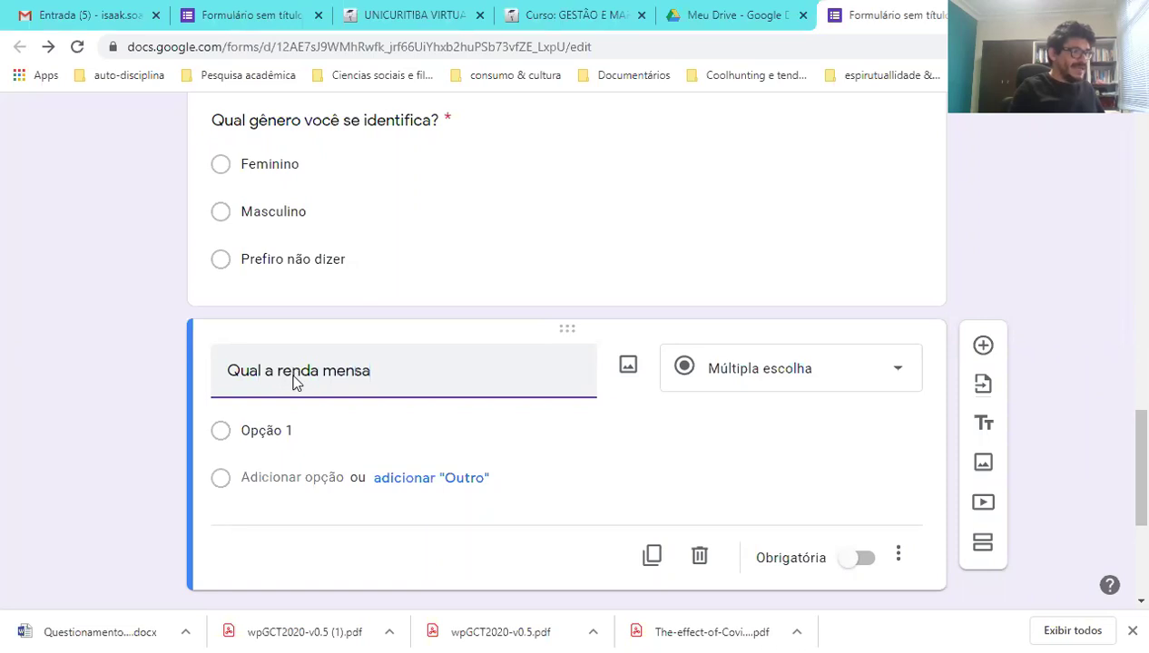
text(l)
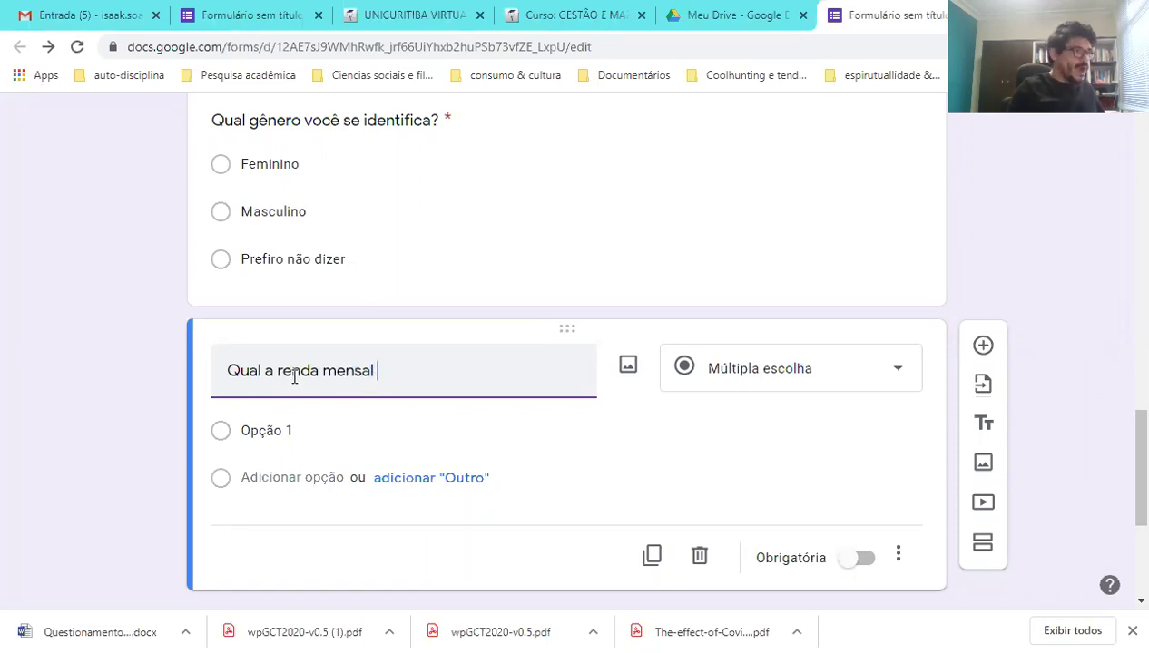
- Reword the beginning of the income question so that it reads "Em qual intervalo está a renda mensal"
click(228, 372)
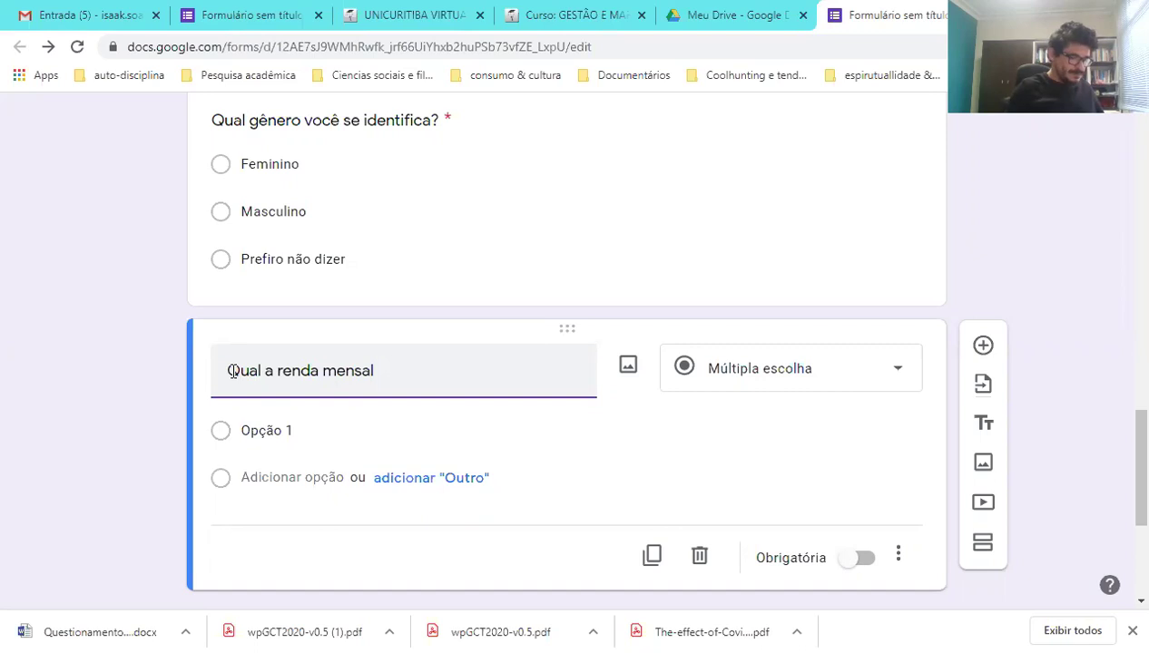
text(Em)
key(Delete)
text(q)
key(Right)
key(Right)
key(Right)
key(Right)
text(in)
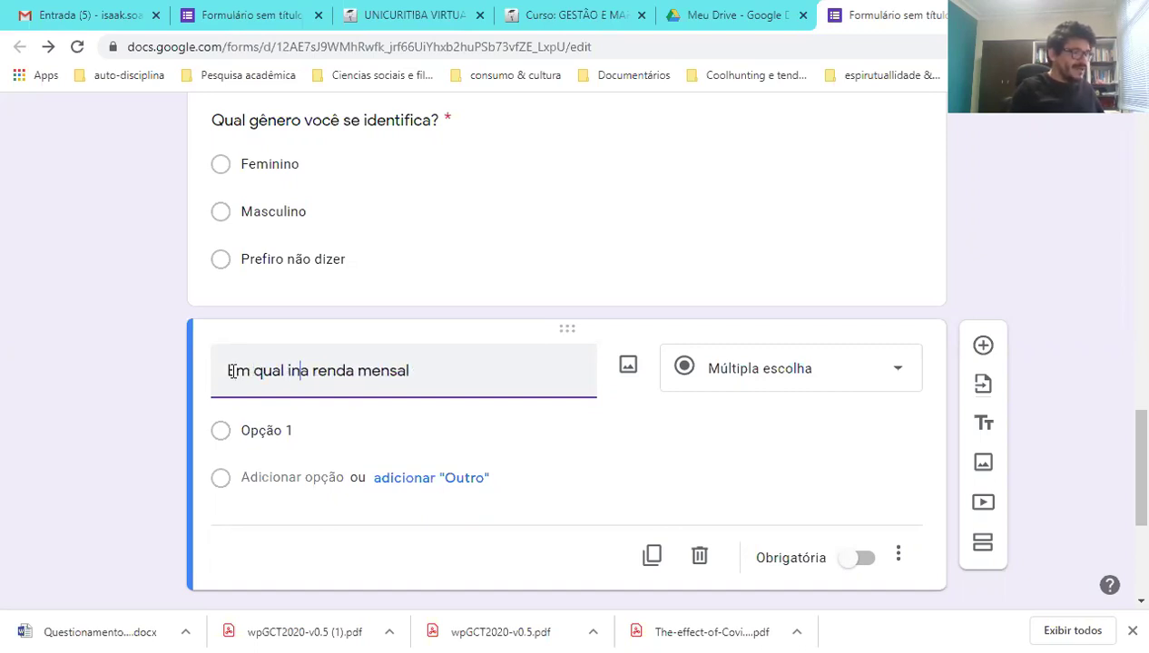
text(tervalo e)
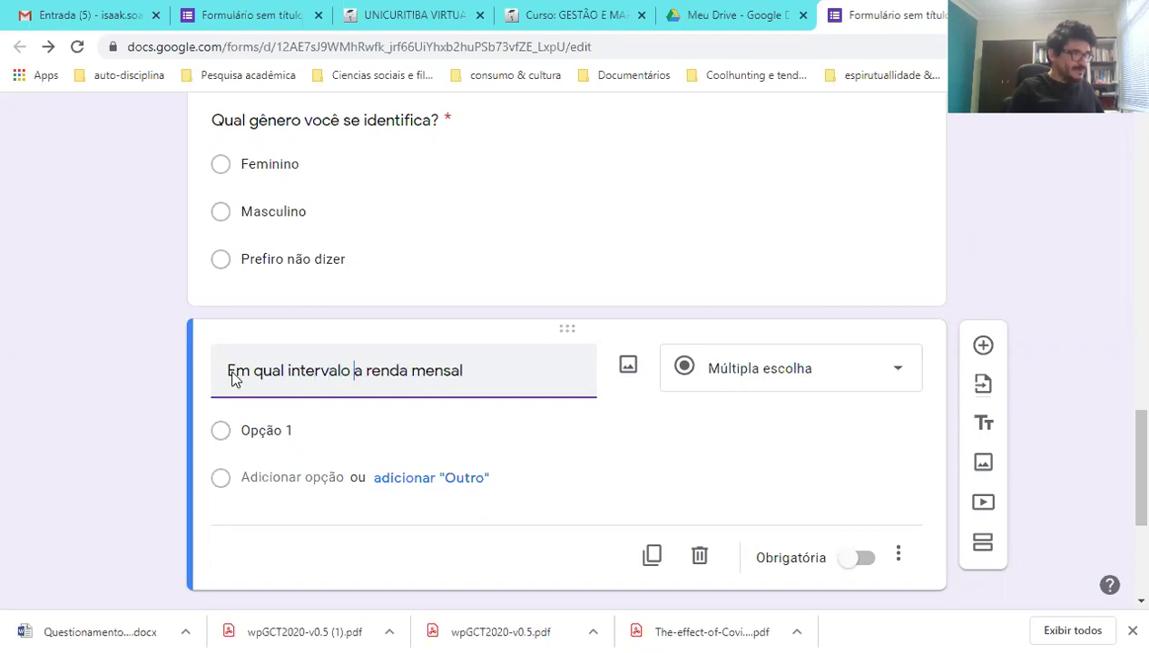
text(stá)
key(Right)
key(Right)
key(Right)
key(Right)
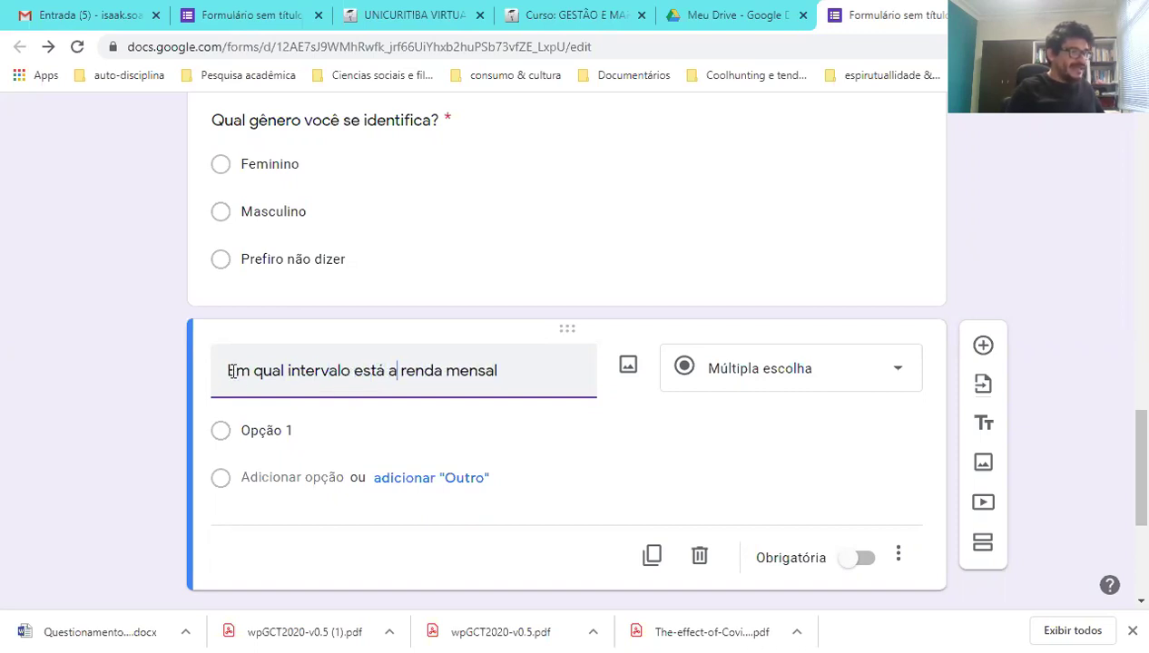
- Complete the income question with "da sua residência?" and remove the stray characters from the last word
key(Right)
key(Right)
key(Right)
key(Right)
key(Right)
key(Right)
key(Right)
key(Right)
key(Right)
key(Right)
text(da sua )
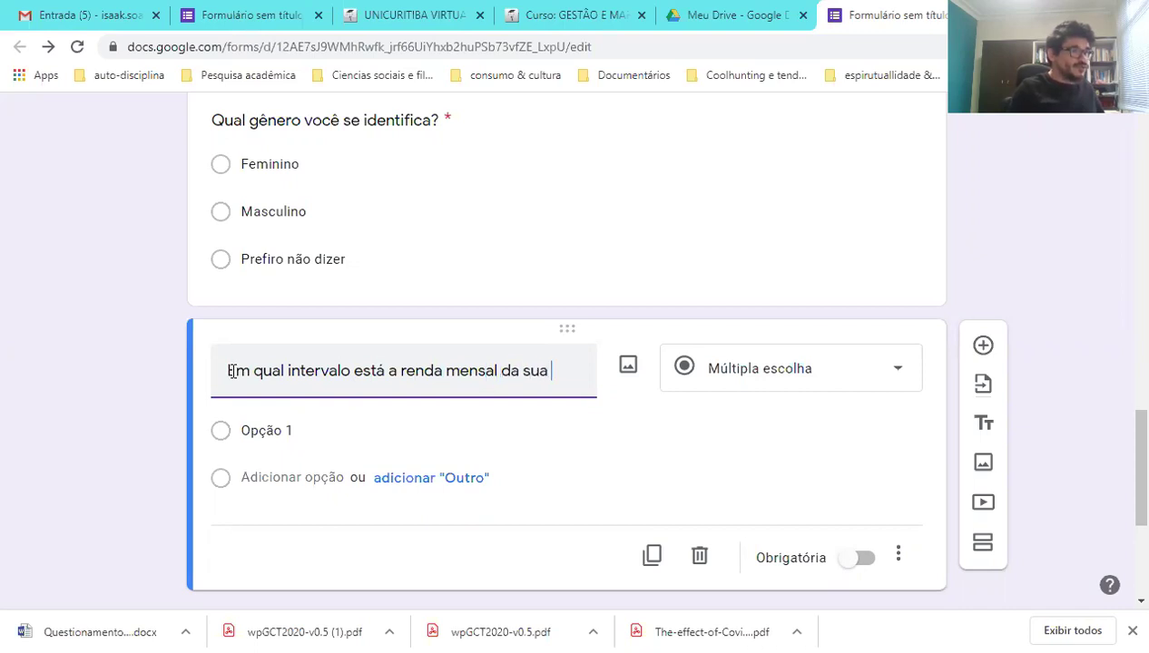
text(resid)en)
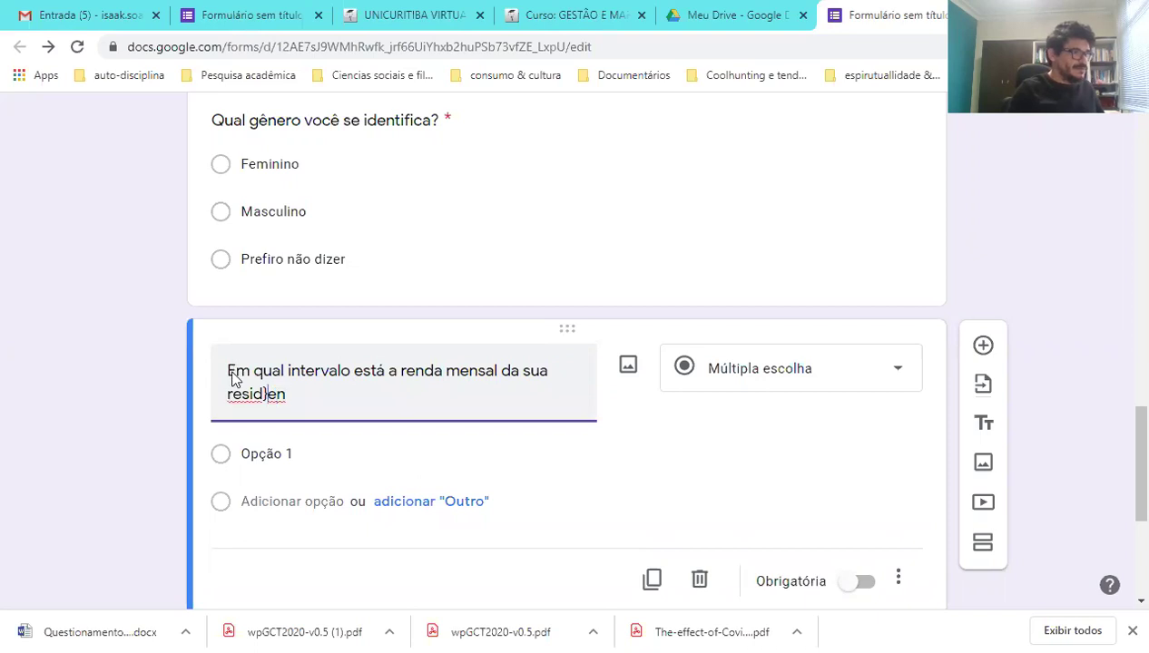
text(ência)
key(Delete)
text(?)
key(Delete)
key(Delete)
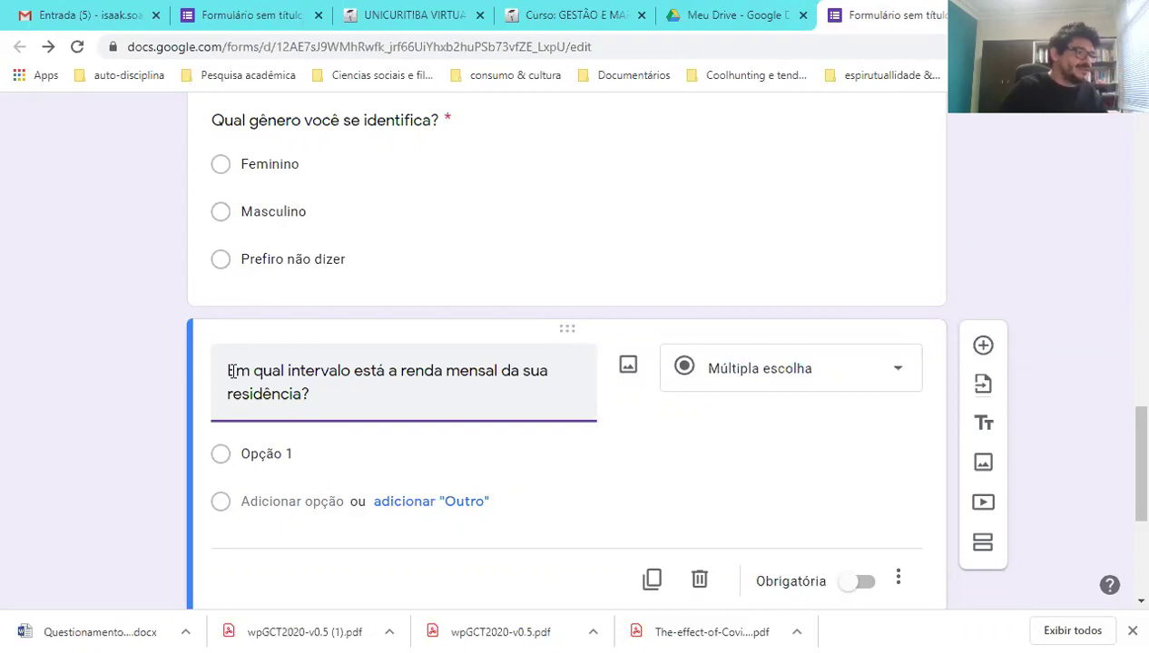
- Set the first answer option of the income question to "Até R$ 1.000,00"
click(321, 452)
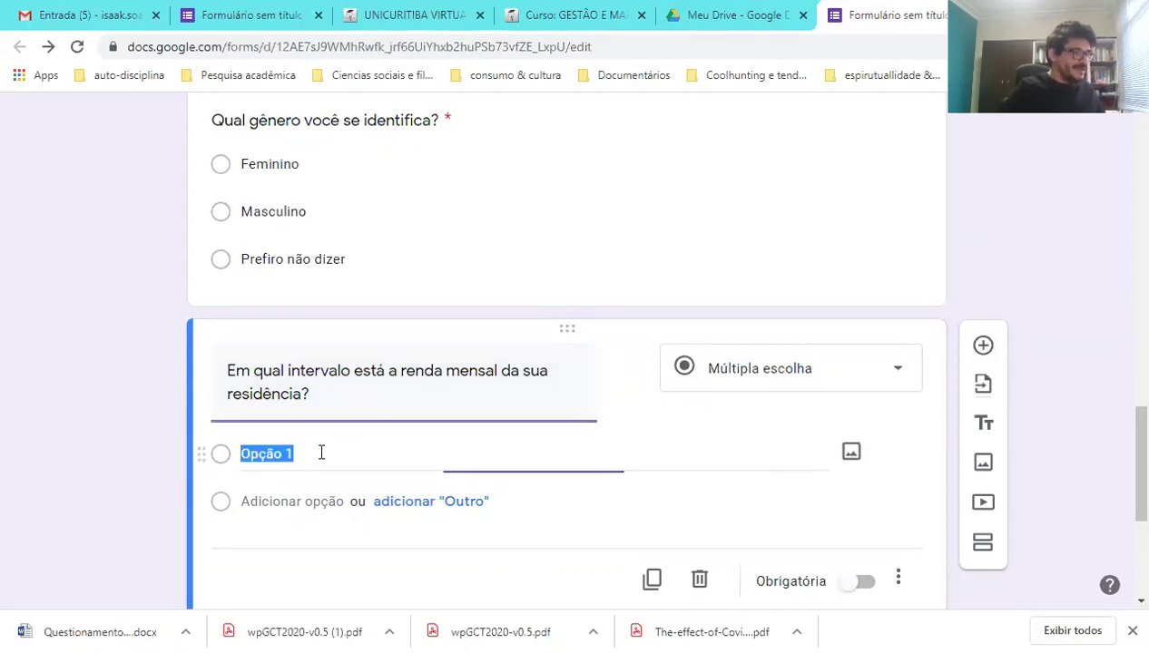
text(QAt)
key(Left)
key(BackSpace)
text(é)
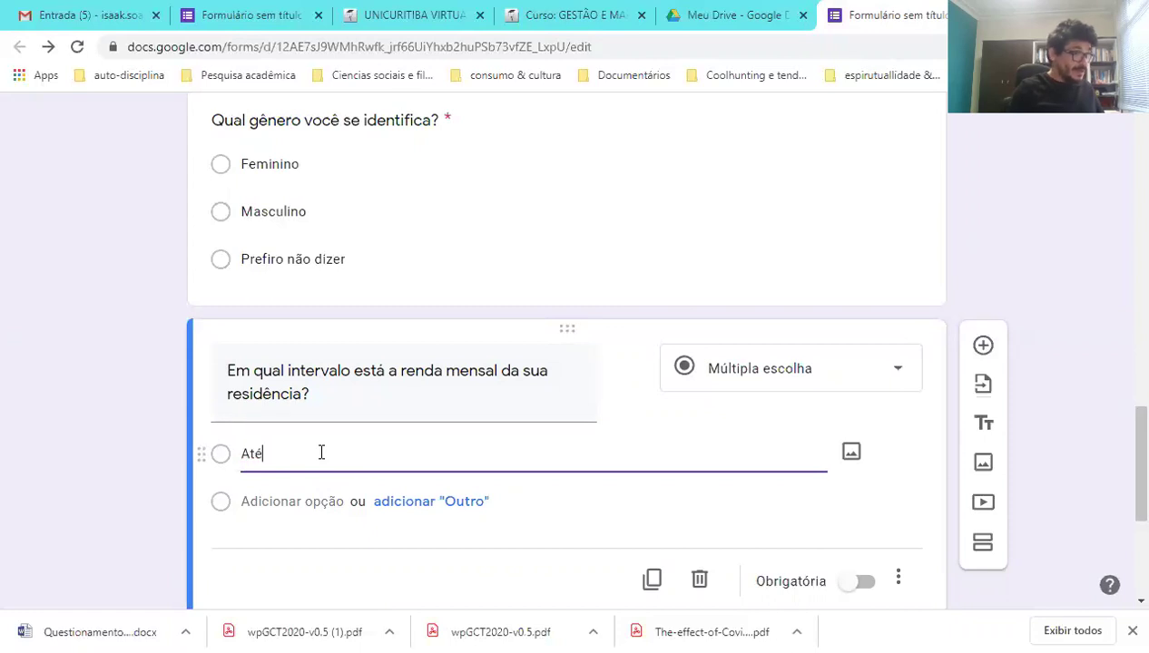
text( R$ 1.000,00)
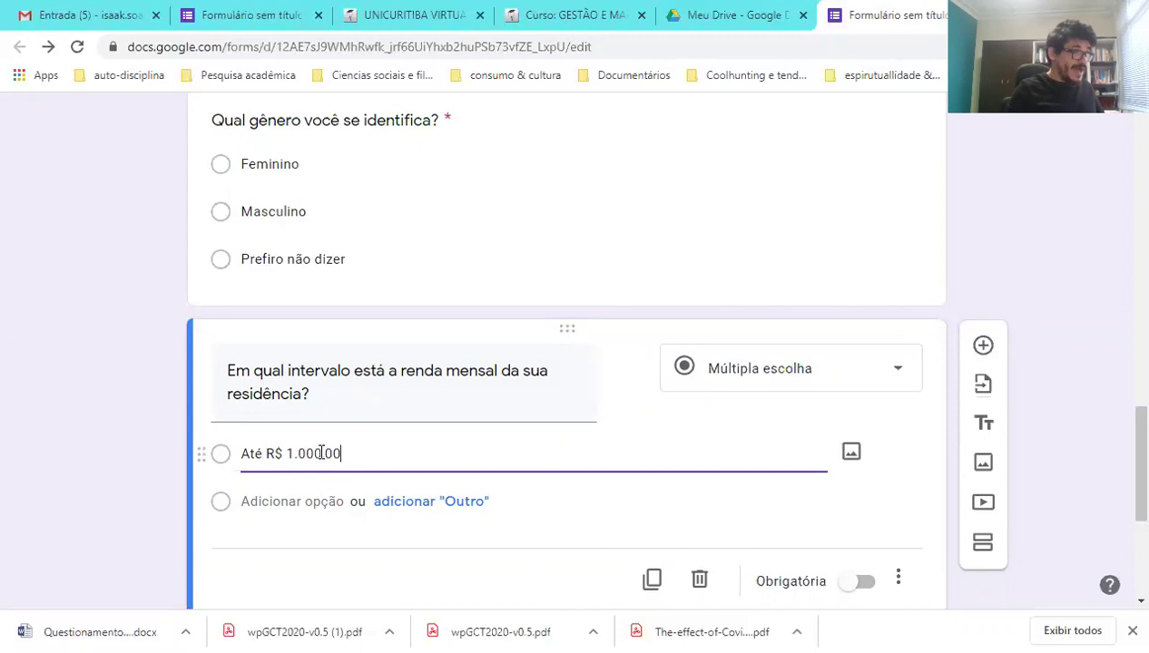
- Add a second income option reading "De R$ 1.001,00 a R$ 5.000,00"
key(Return)
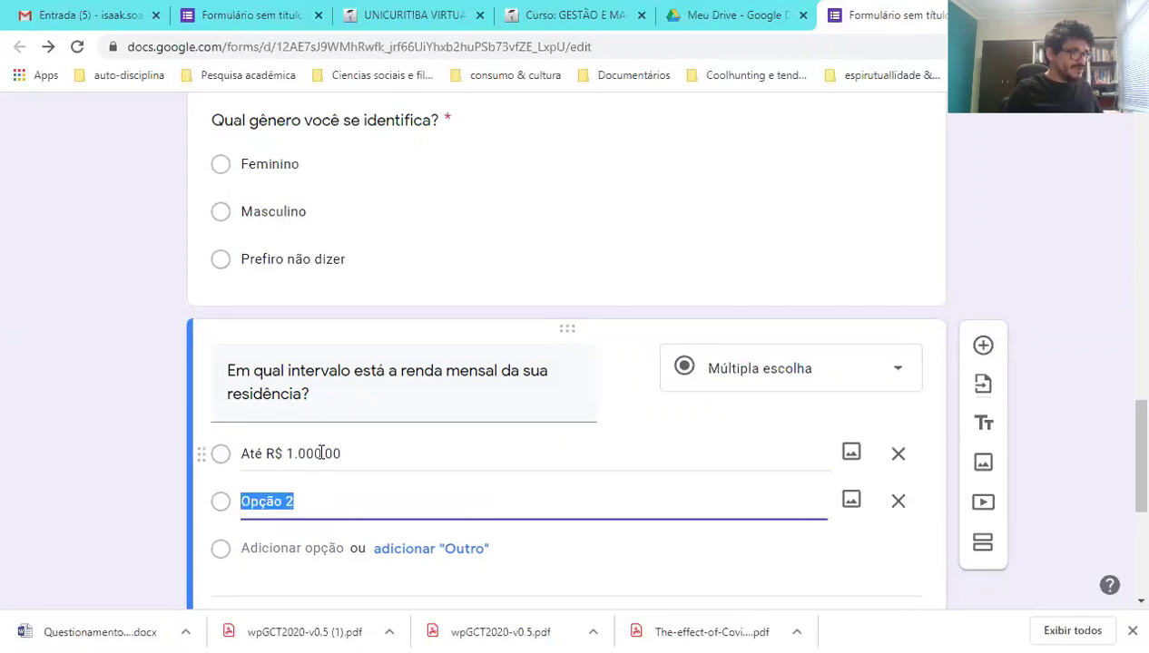
text(De R$)
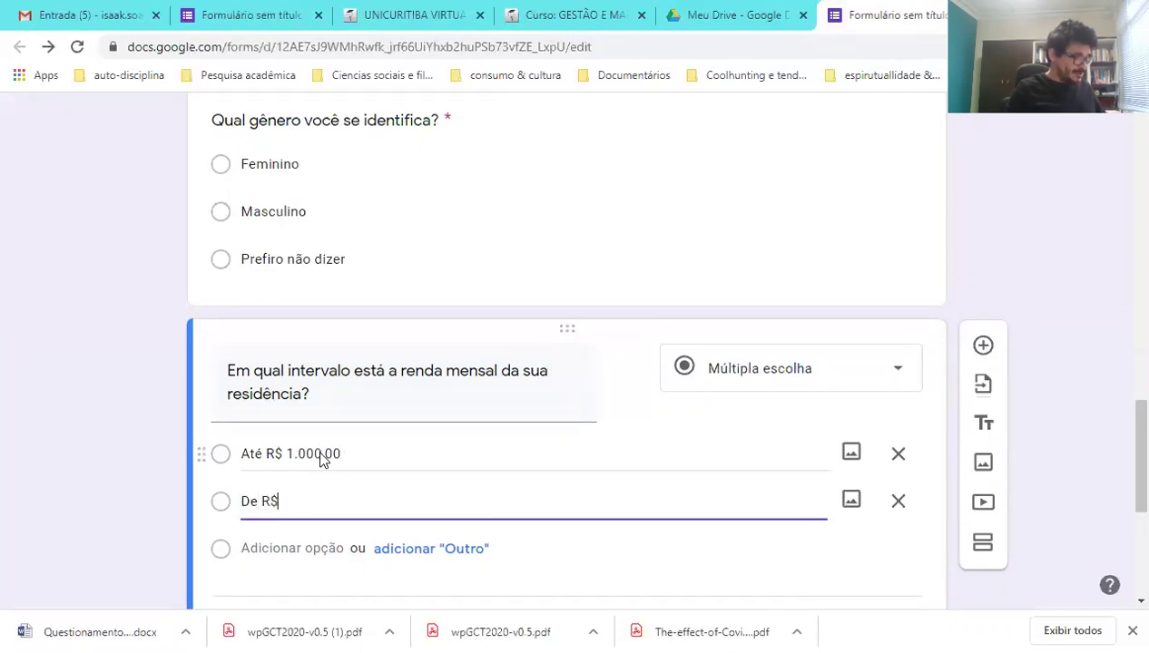
text( 1.001)
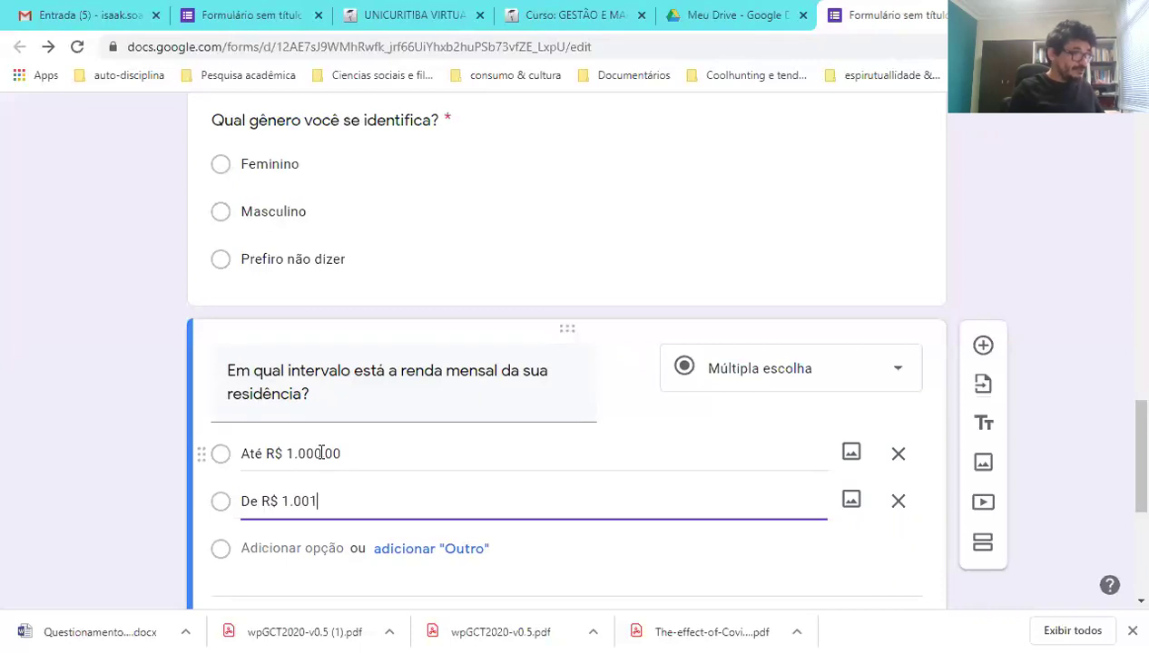
text(,00 a )
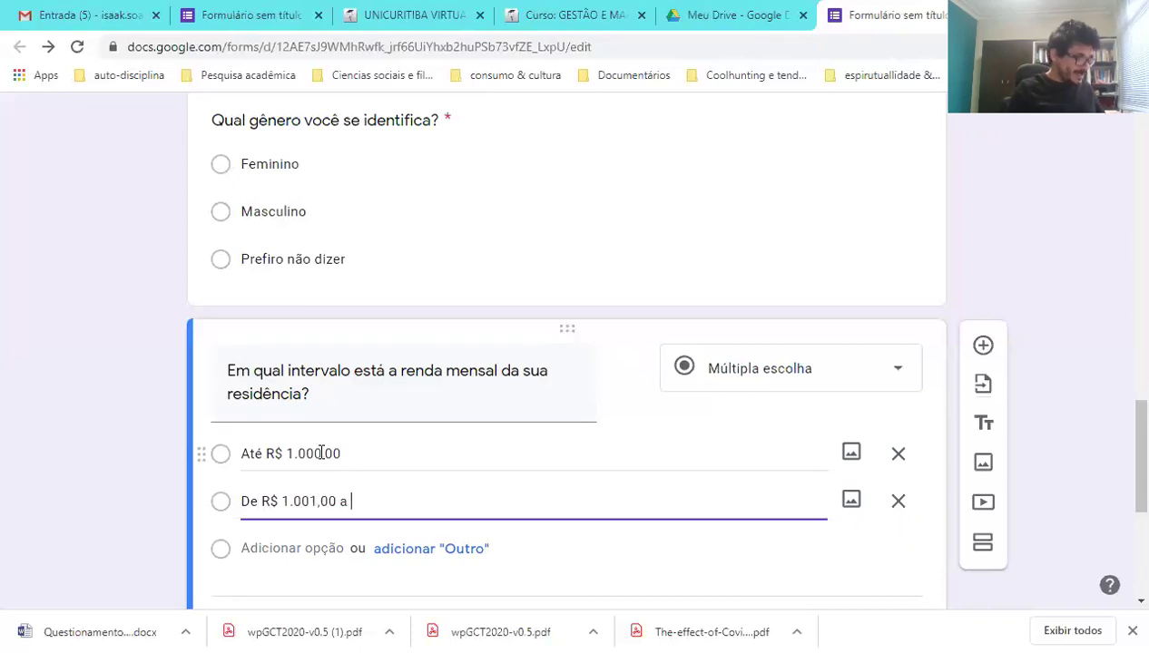
text(R$)
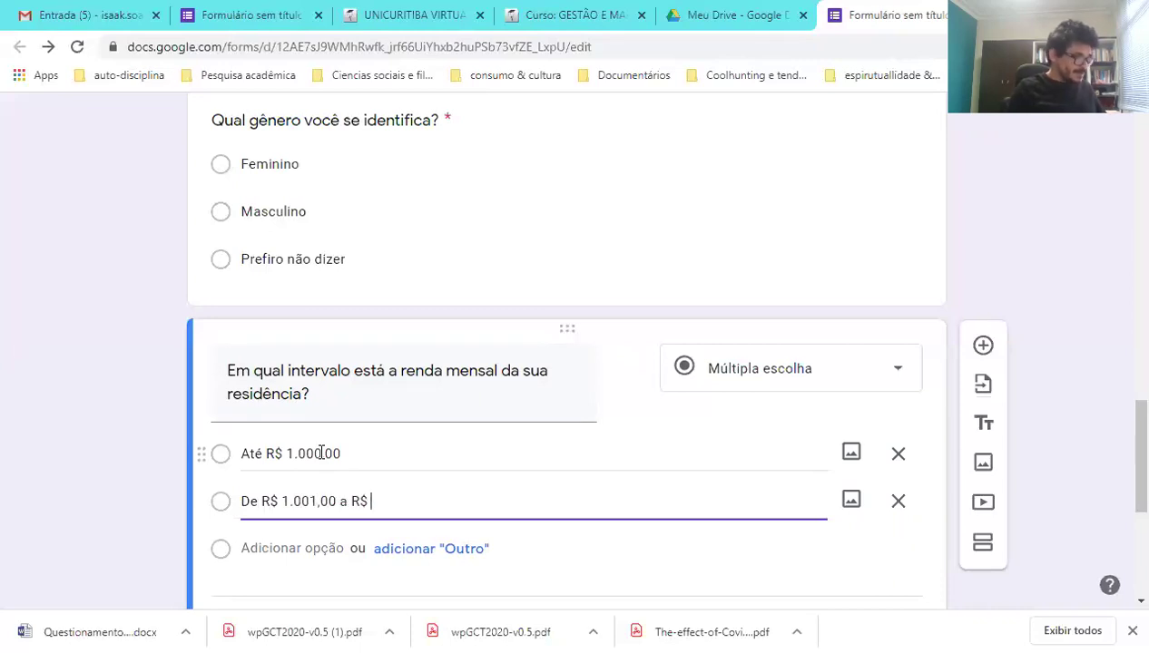
text( 5.000,00)
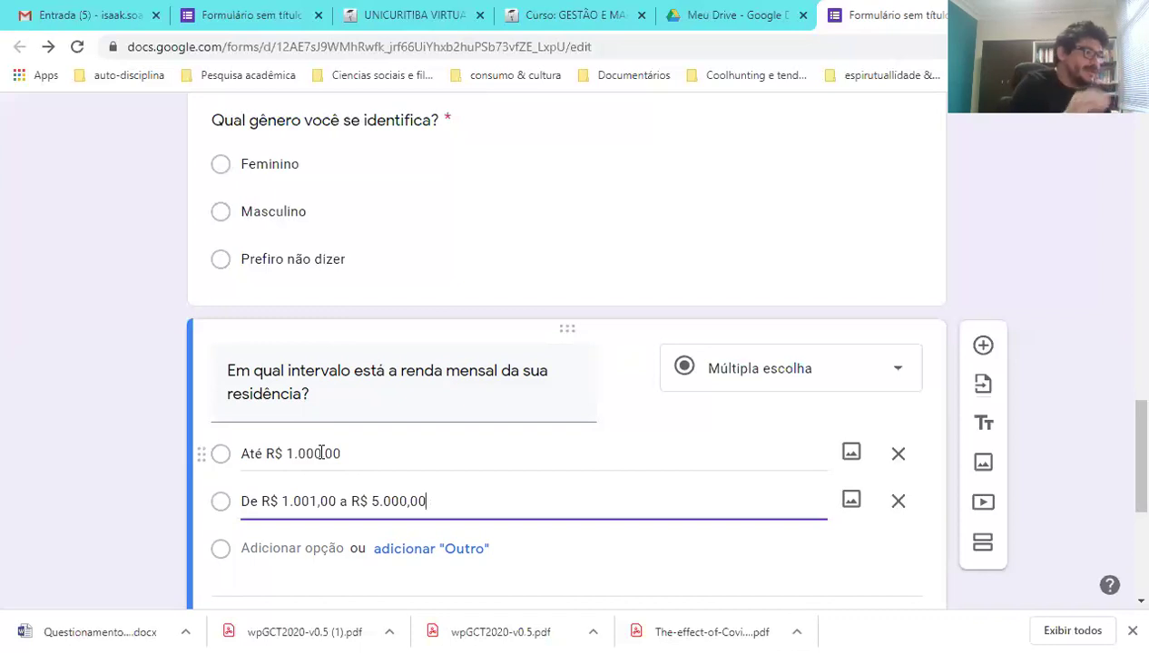
- Change the upper limit of the second income option to R$ 3.000,00
key(alt+Tab)
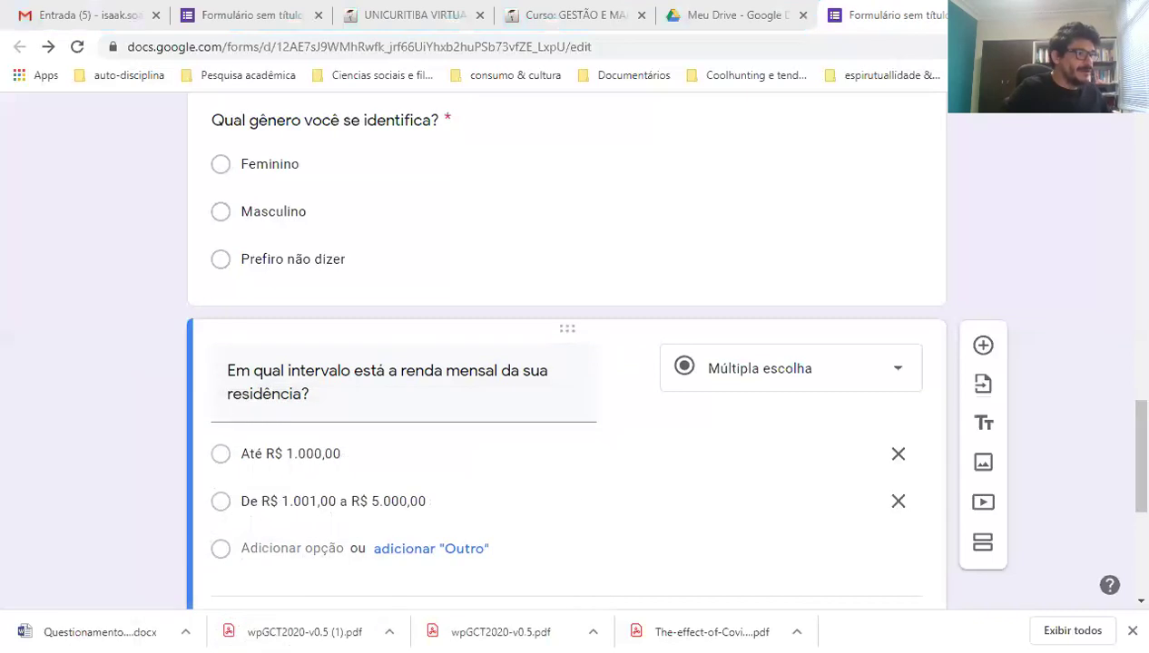
click(381, 500)
key(BackSpace)
key(BackSpace)
text(3.)
key(Right)
key(Right)
key(Right)
key(Right)
key(Right)
key(Right)
- Add a third income option reading "De R$ 3.001,00 a R$ 5.000,00", correcting the mistyped currency symbol
key(Return)
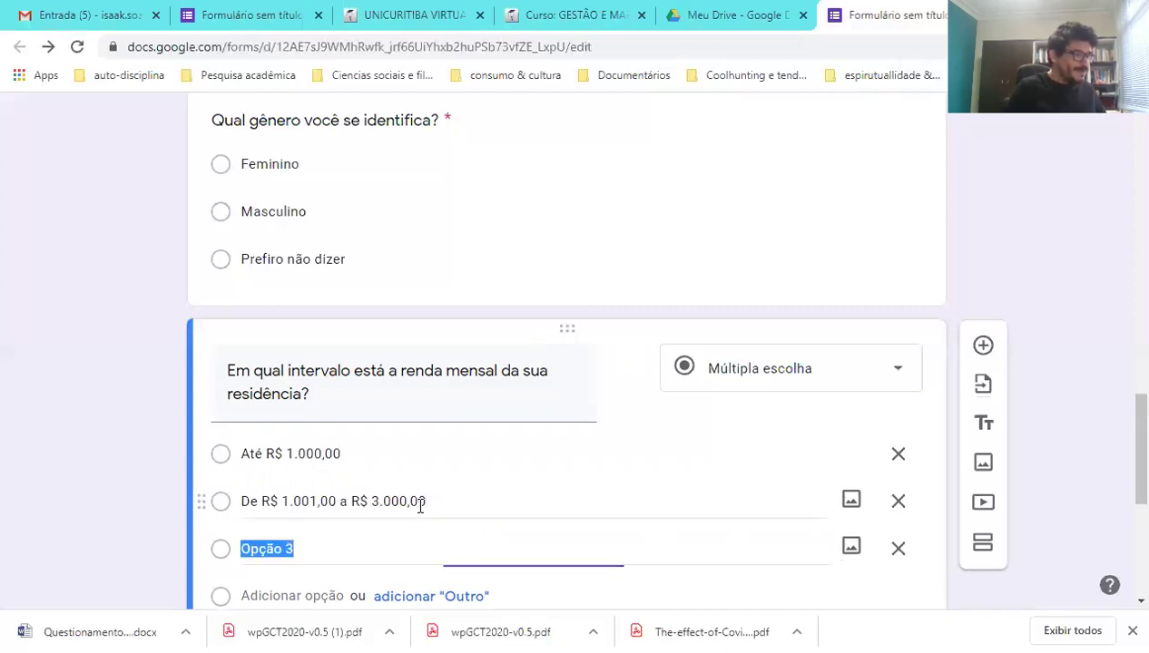
text(De R4)
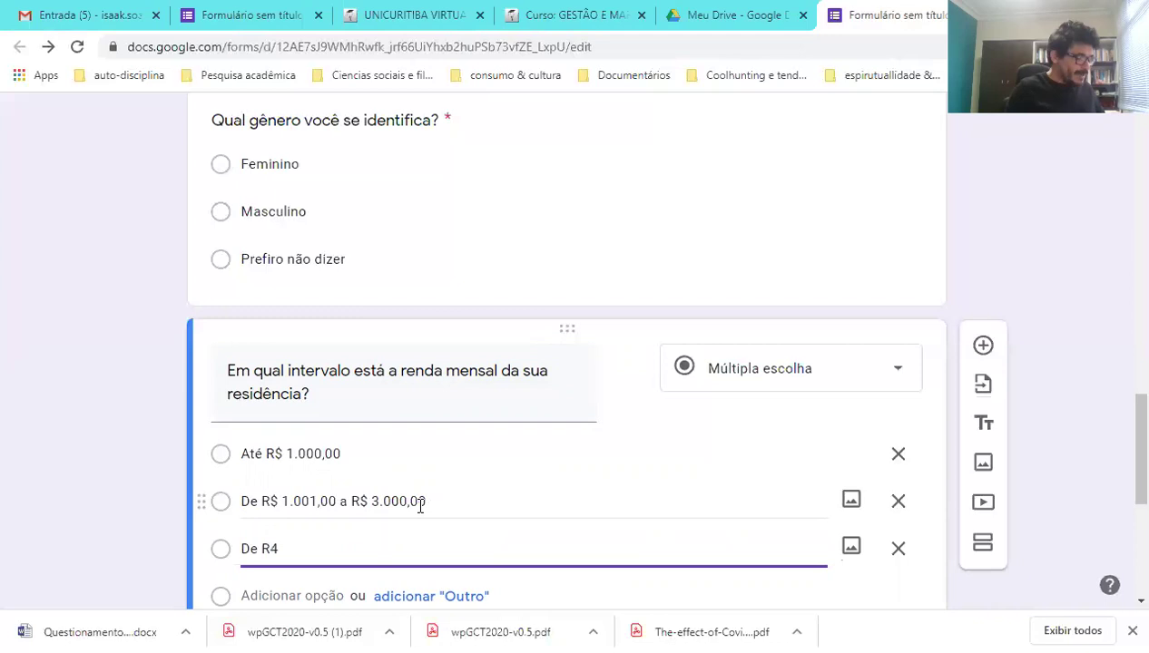
key(Left)
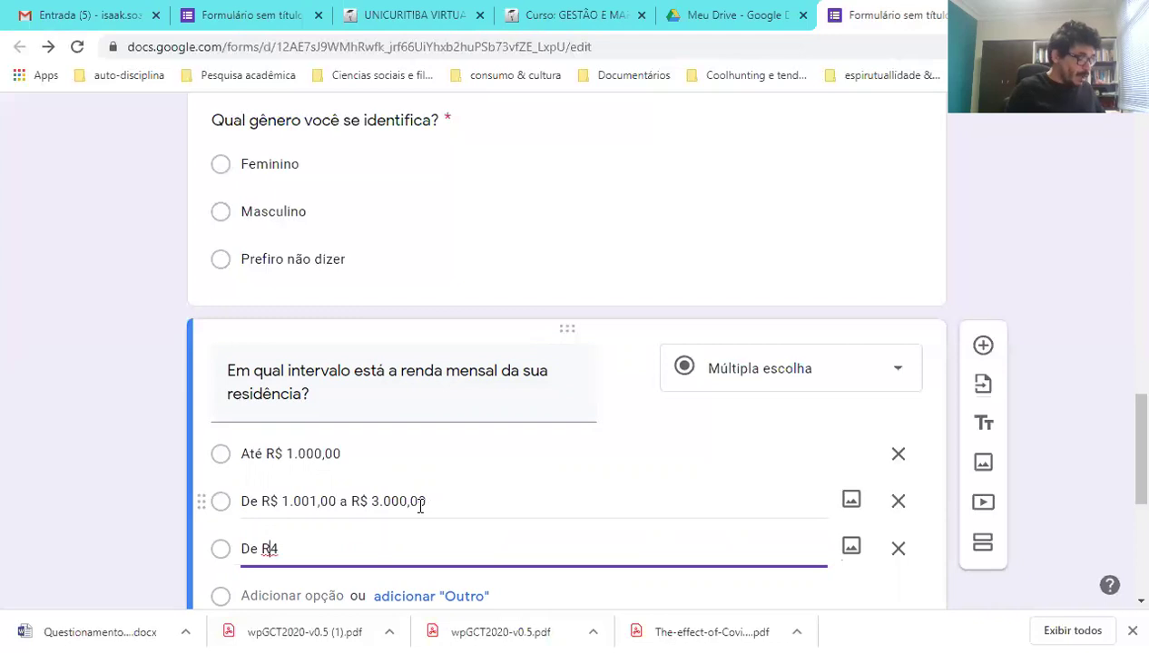
text(@)
key(Left)
text(?)
key(BackSpace)
text($)
key(Left)
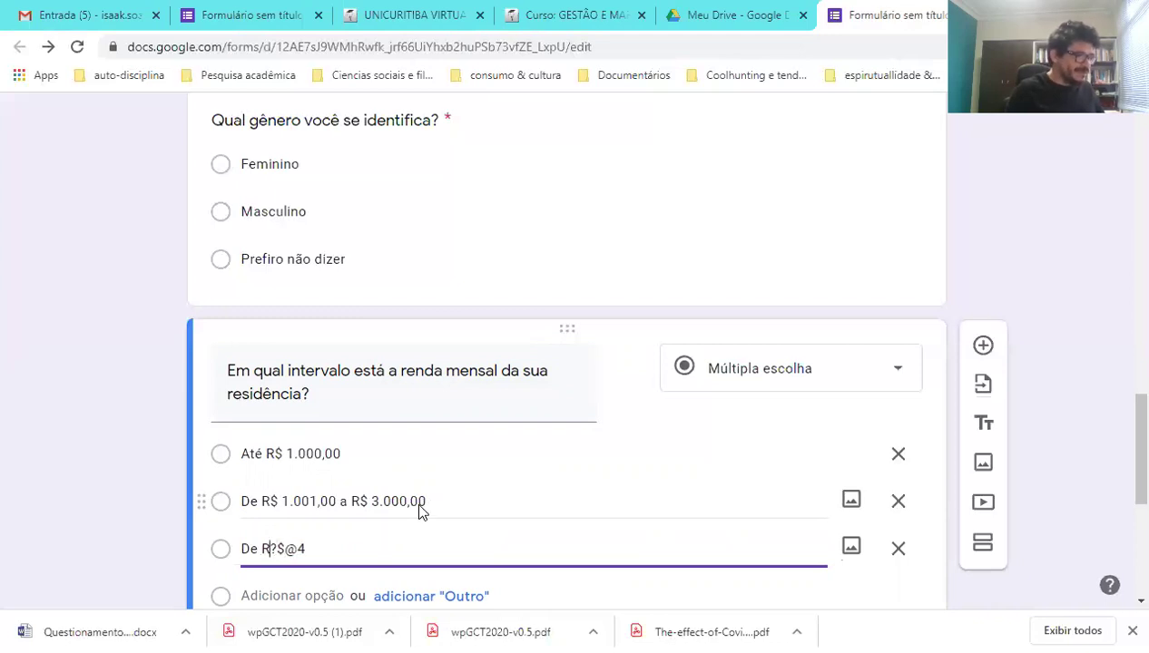
key(Right)
key(shift+End)
text(3.001,00 a )
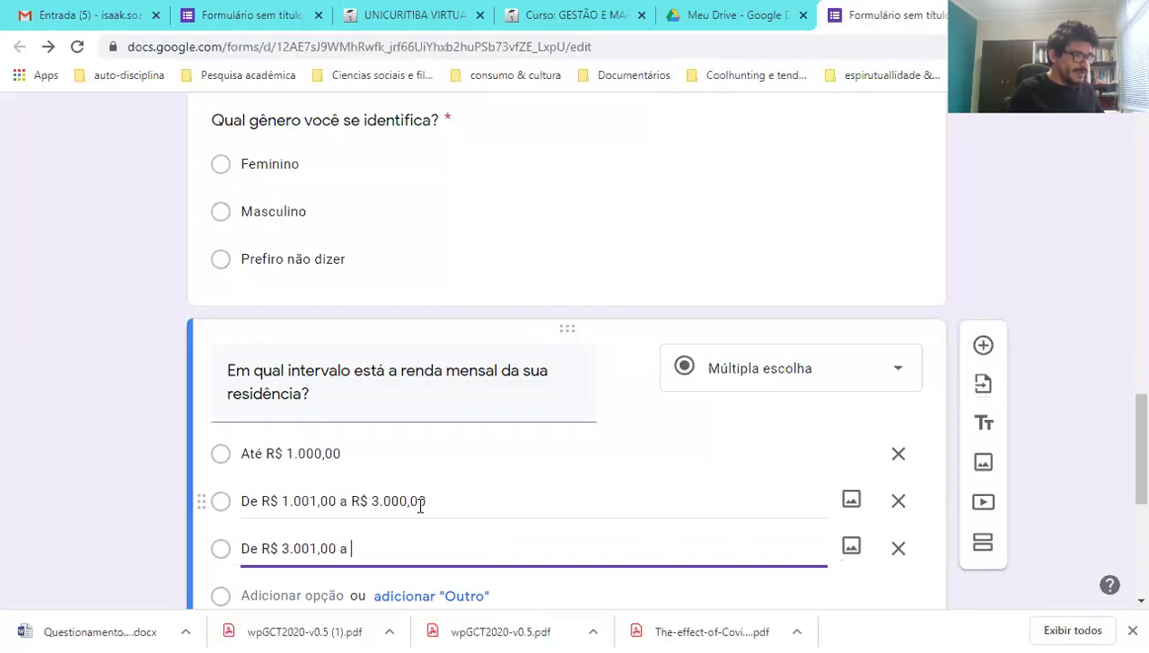
text(R$ 5.000,00)
- Add a fourth income option reading "De R$ 5.001,00 a R$ 10.000,00"
key(Return)
text(De R$ 5.001,00 a)
text( 10)
key(Left)
key(Left)
text(R$ 10)
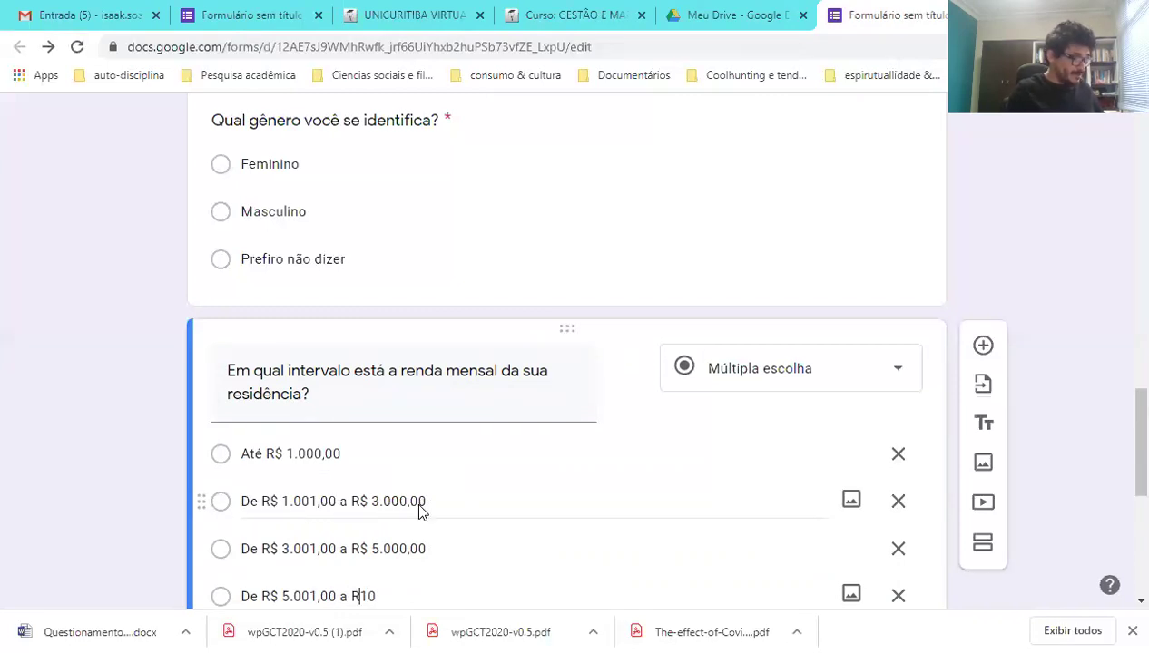
text(.000,00)
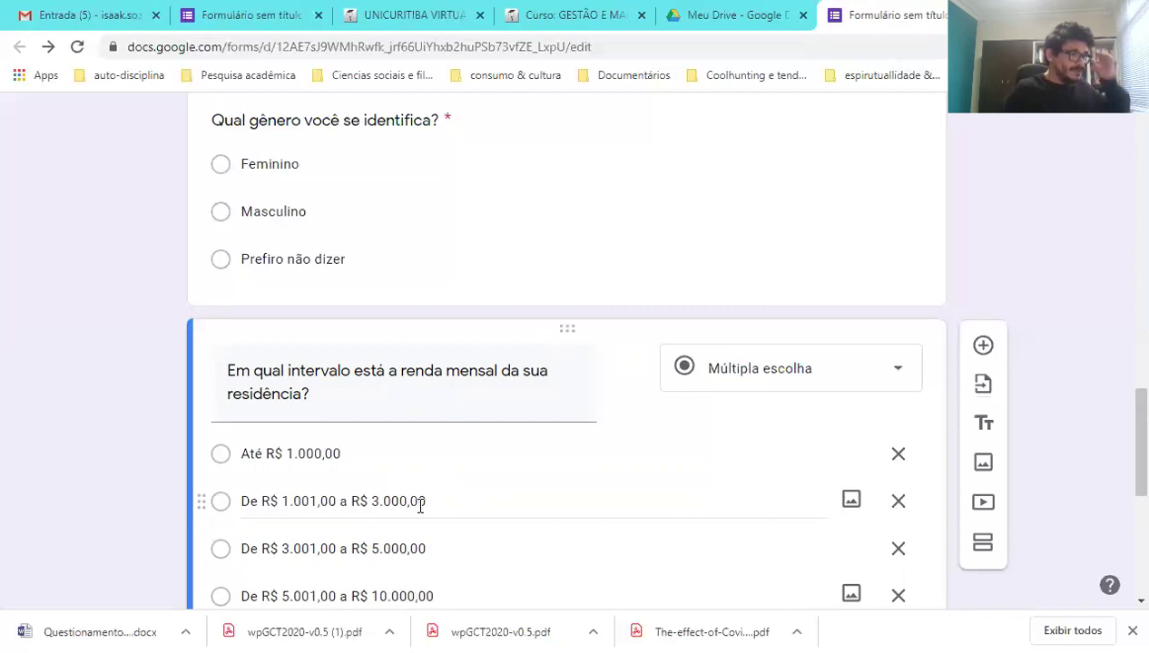
- Add a fifth income option reading "De R$ 10.001,00 a R$ 15.000,00"
scroll(487, 356, down, 3)
key(Return)
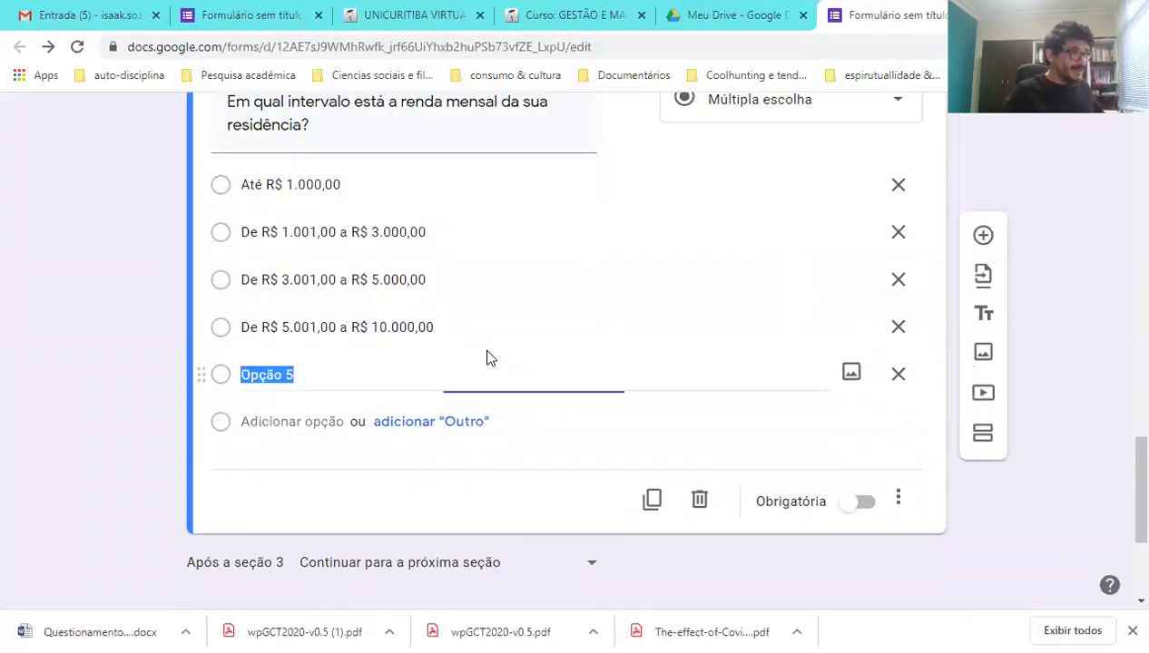
text(De R)
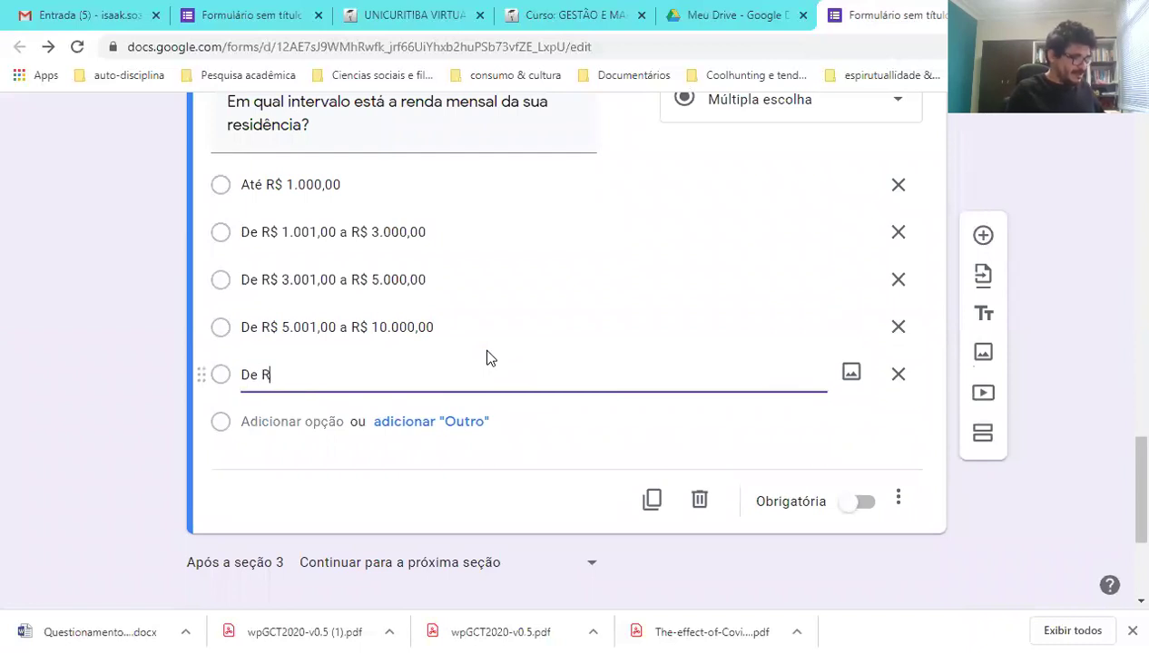
text($ 10.)
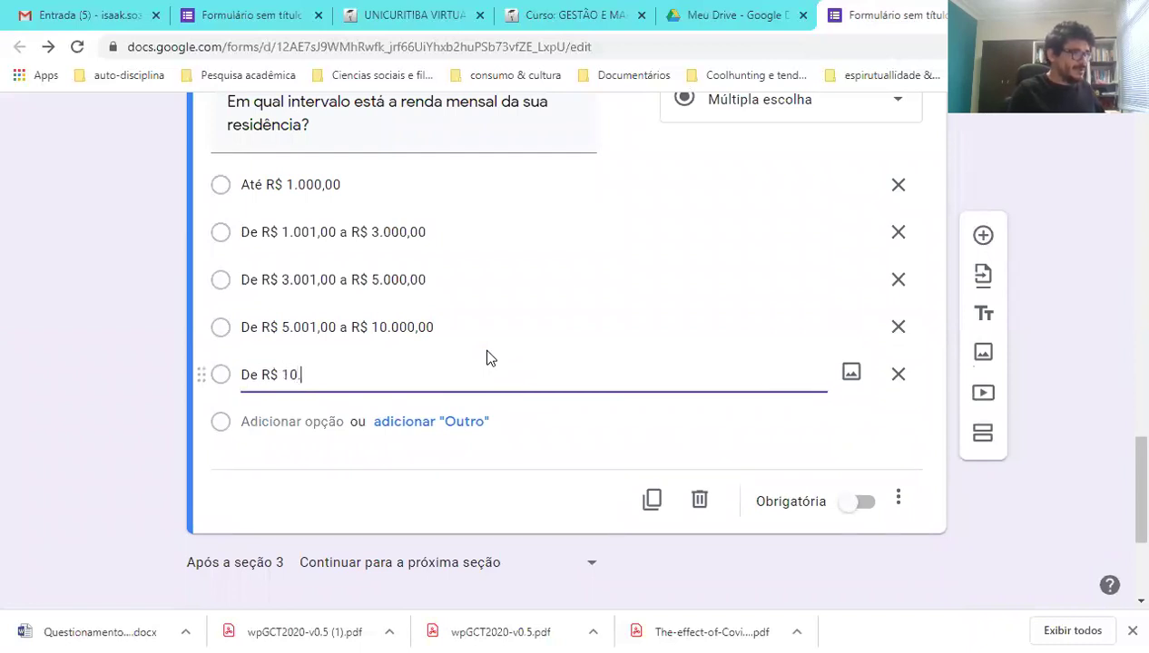
text(001,00 a )
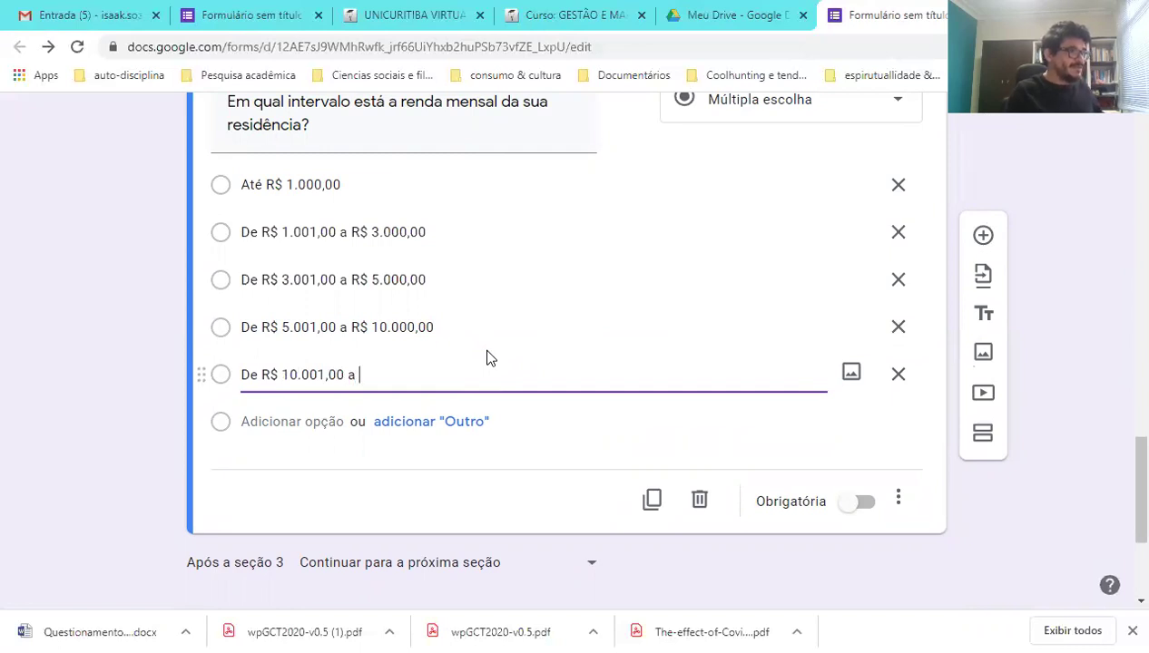
text(R$ 15.000,00)
- Add a last income option reading "Mais de R$ 15.000,00" and make the income question required
key(Return)
text(M)
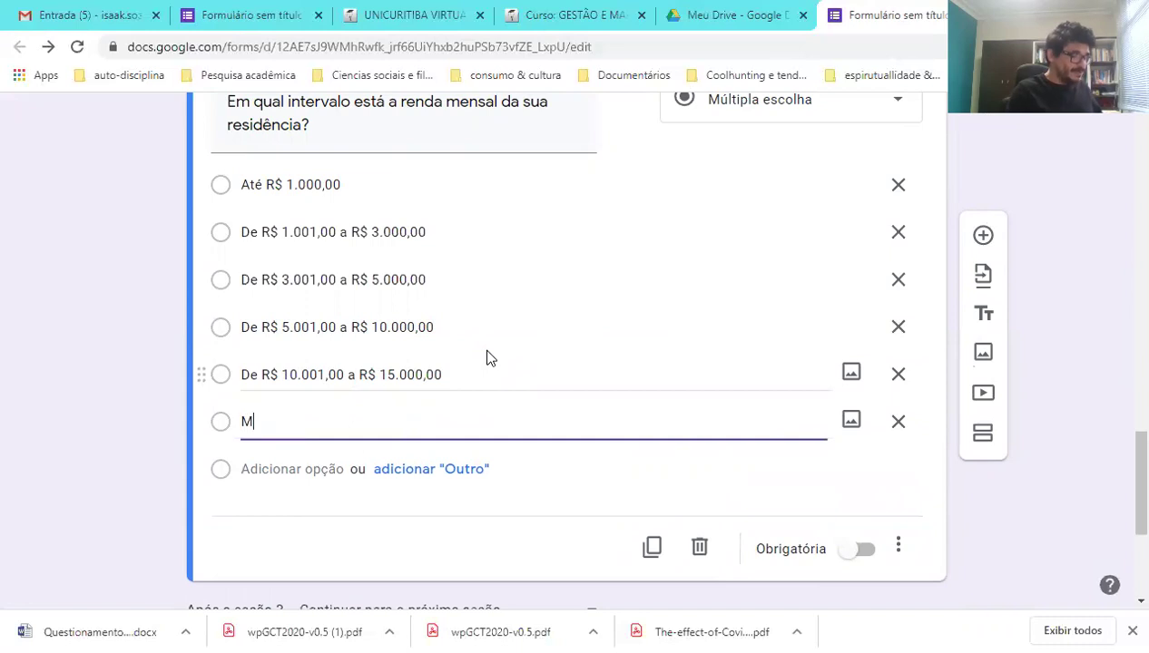
text(ais de R$ 15.000,00)
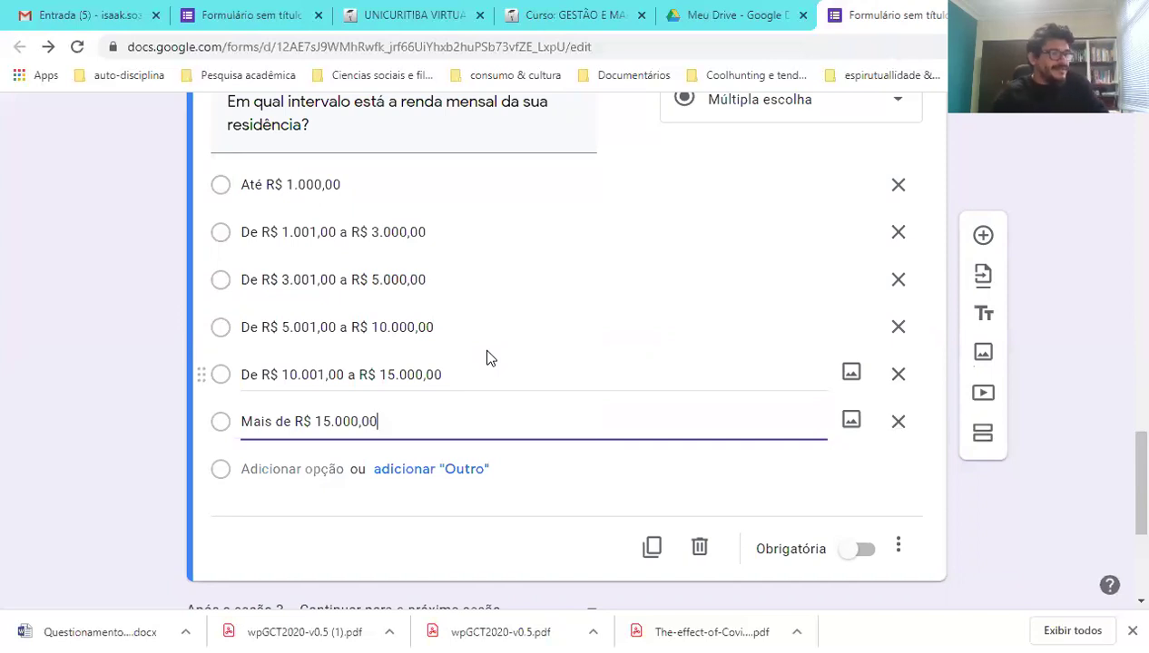
click(859, 552)
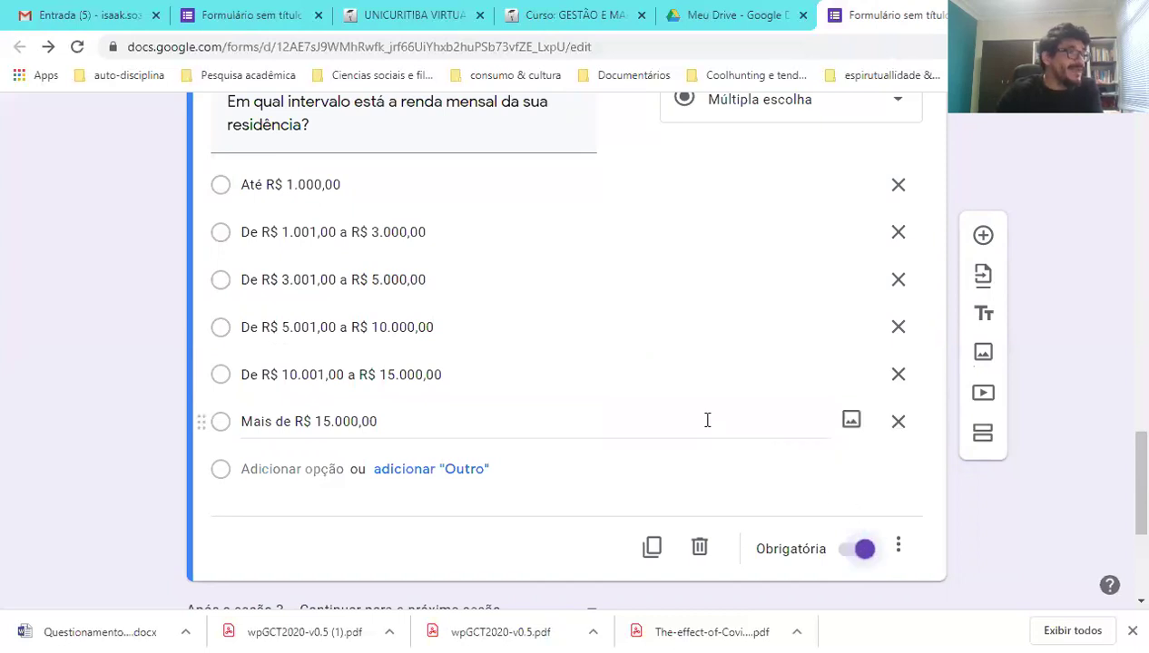
- Add a new section between the income question and the Encerramento section
click(900, 547)
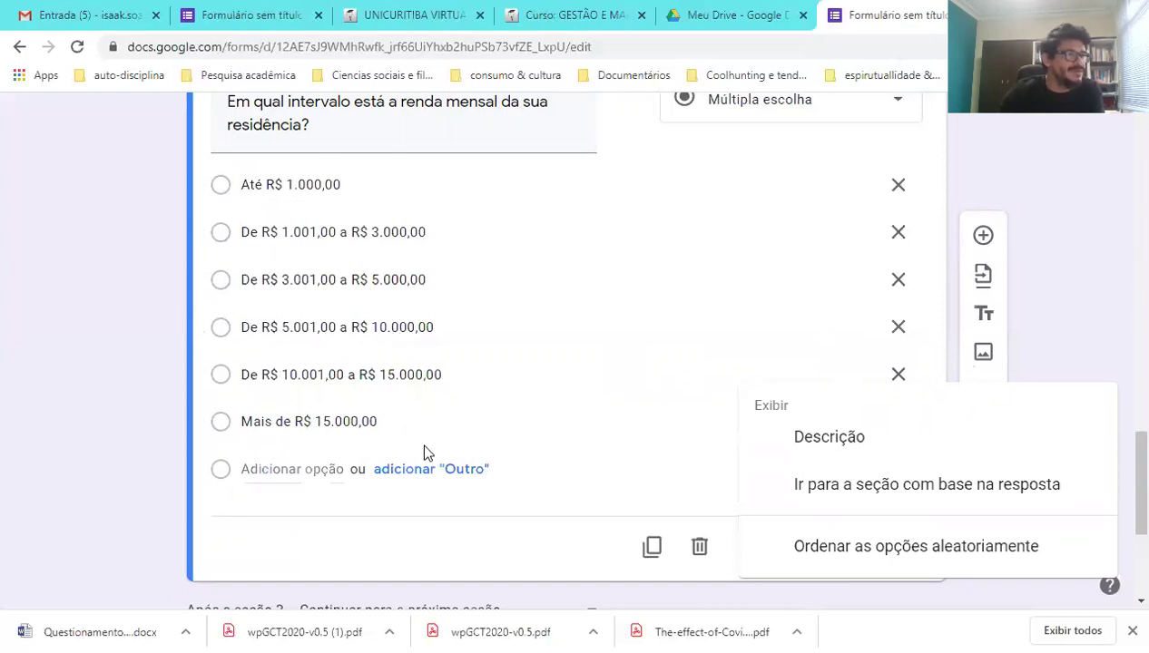
click(109, 430)
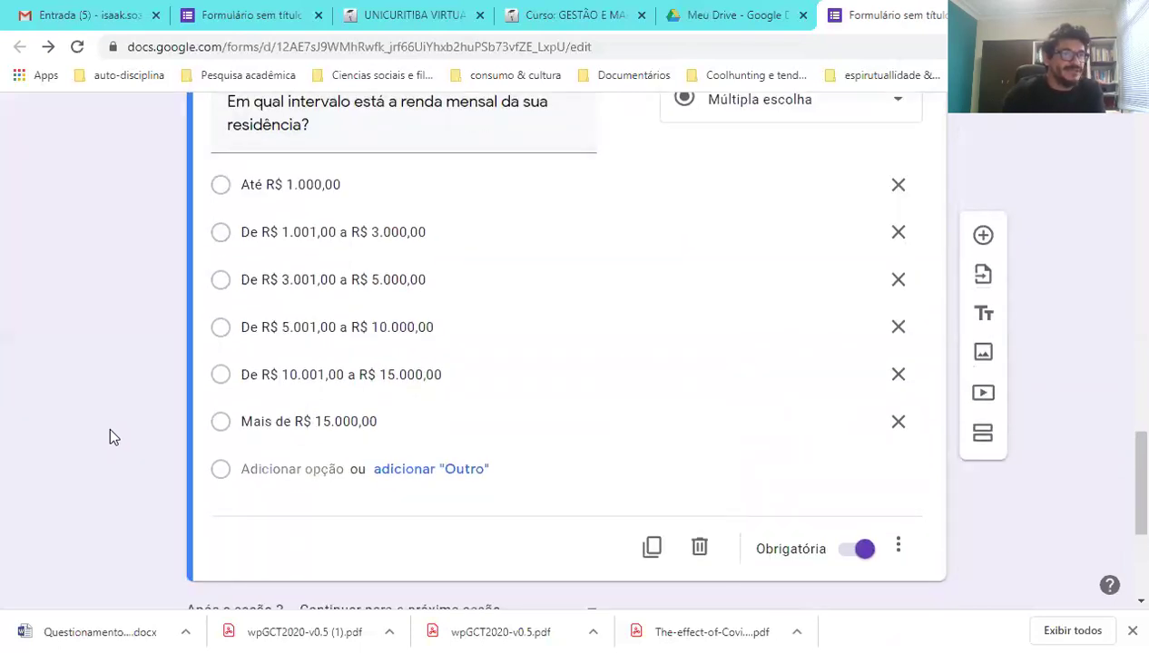
scroll(109, 437, down, 2)
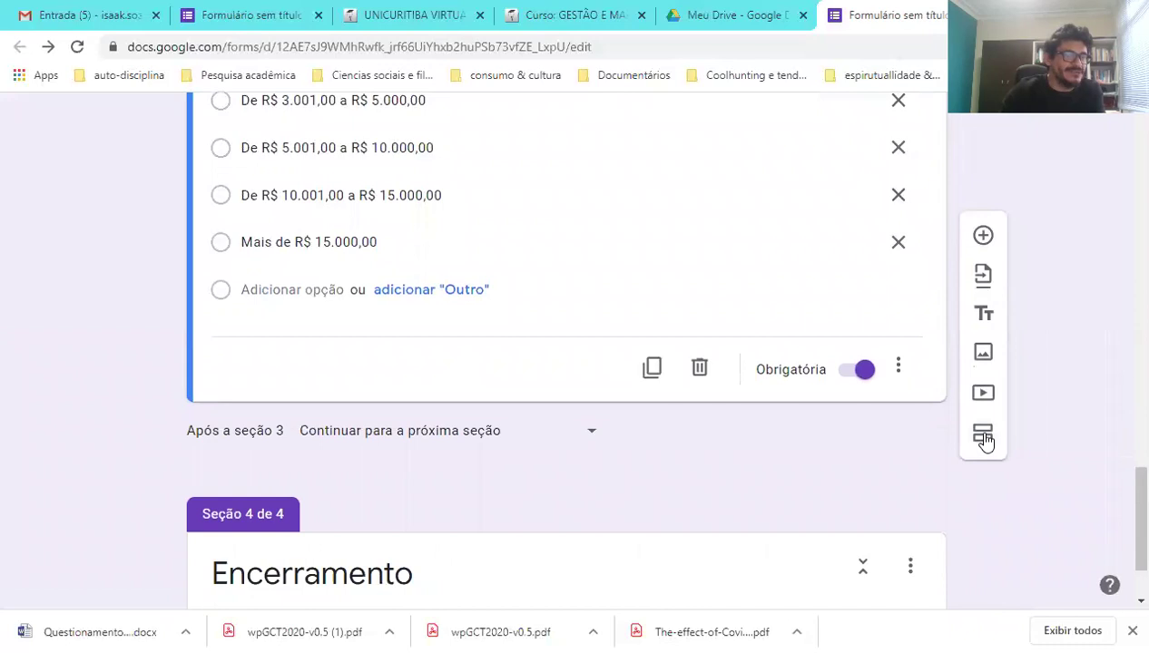
click(982, 435)
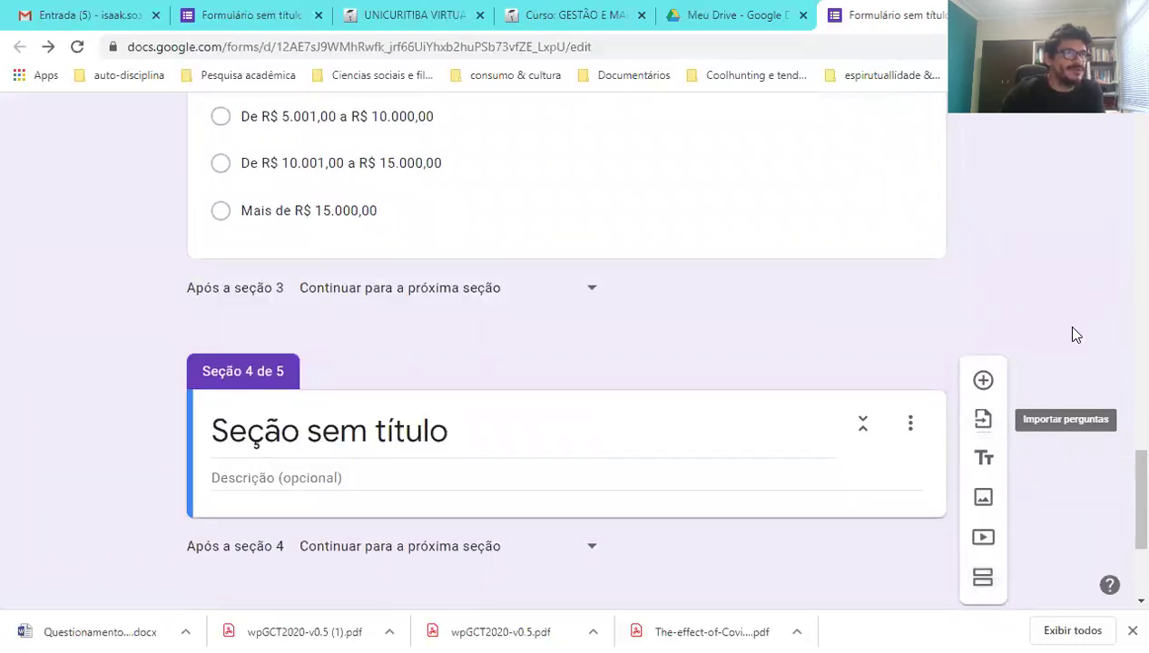
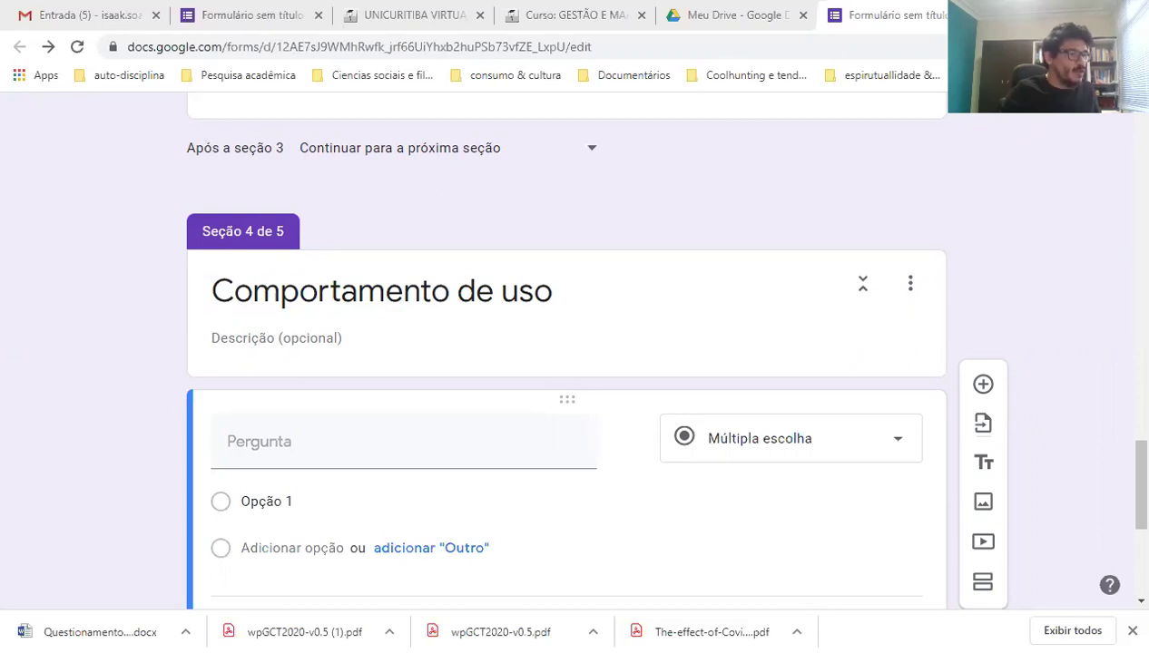
- Enter "Qual meio de transporte você MAIS UTILIZA no seu dia-a-dia?" as the question in Comportamento de uso, removing the stray space and asterisk
click(466, 430)
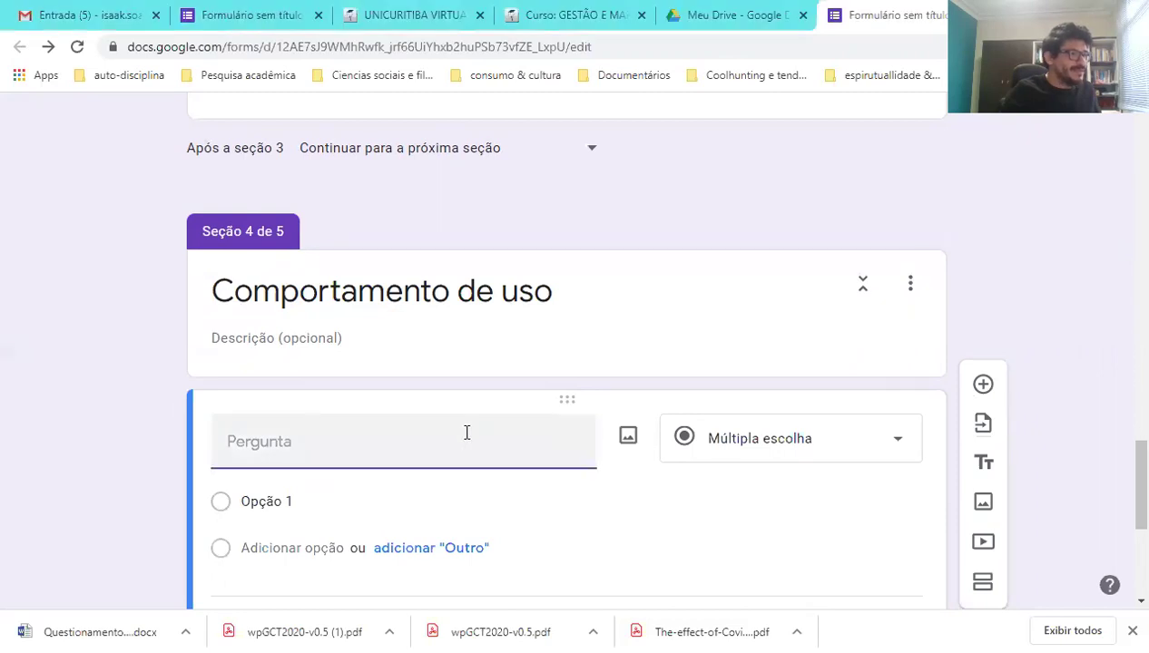
text(Qual meio de transporte você MAIS UTILIZA no seu dia-a-dia ? *)
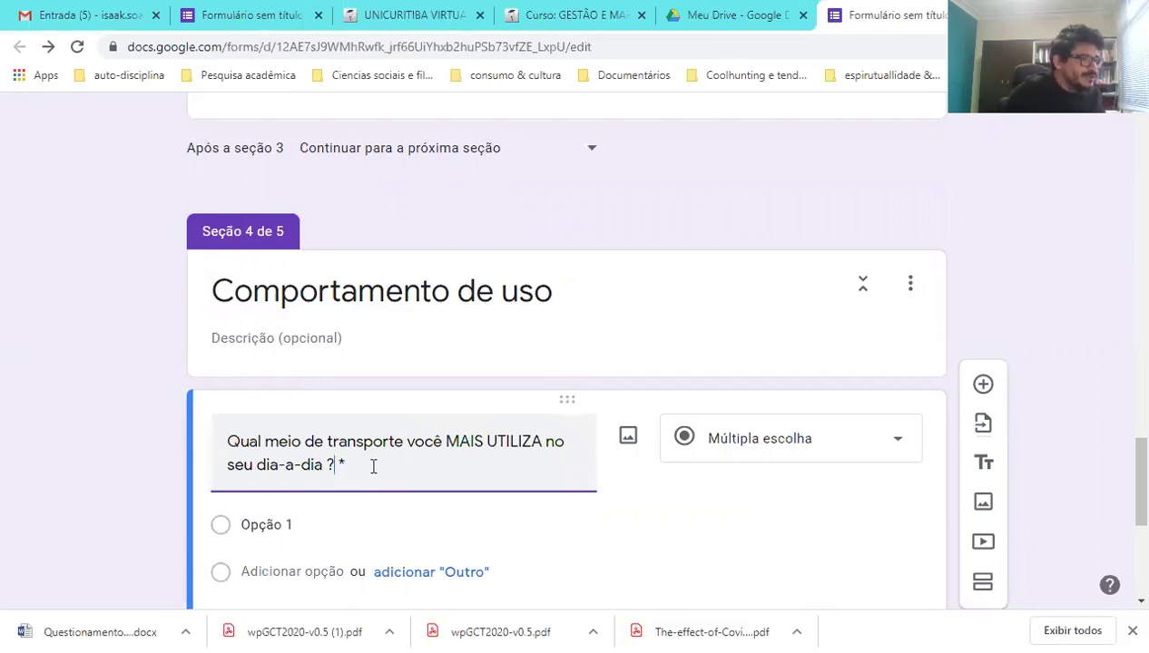
key(BackSpace)
key(Delete)
key(End)
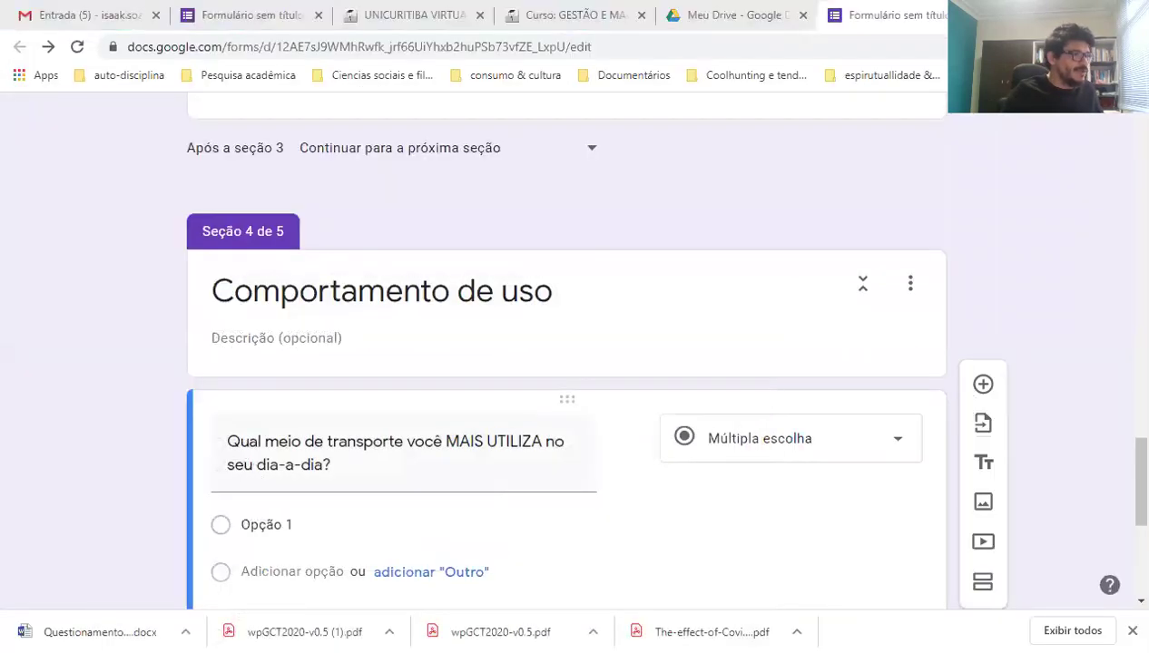
- Set the first answer option of the transport question to "Bicicleta"
click(305, 531)
text(B)
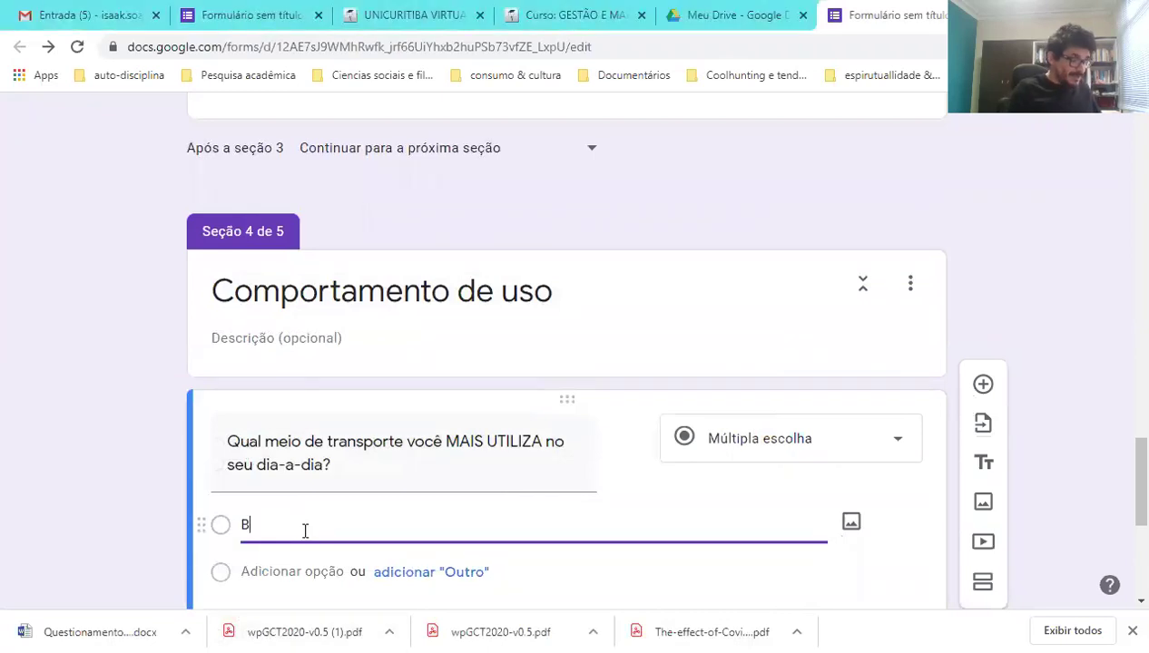
text(icicleta)
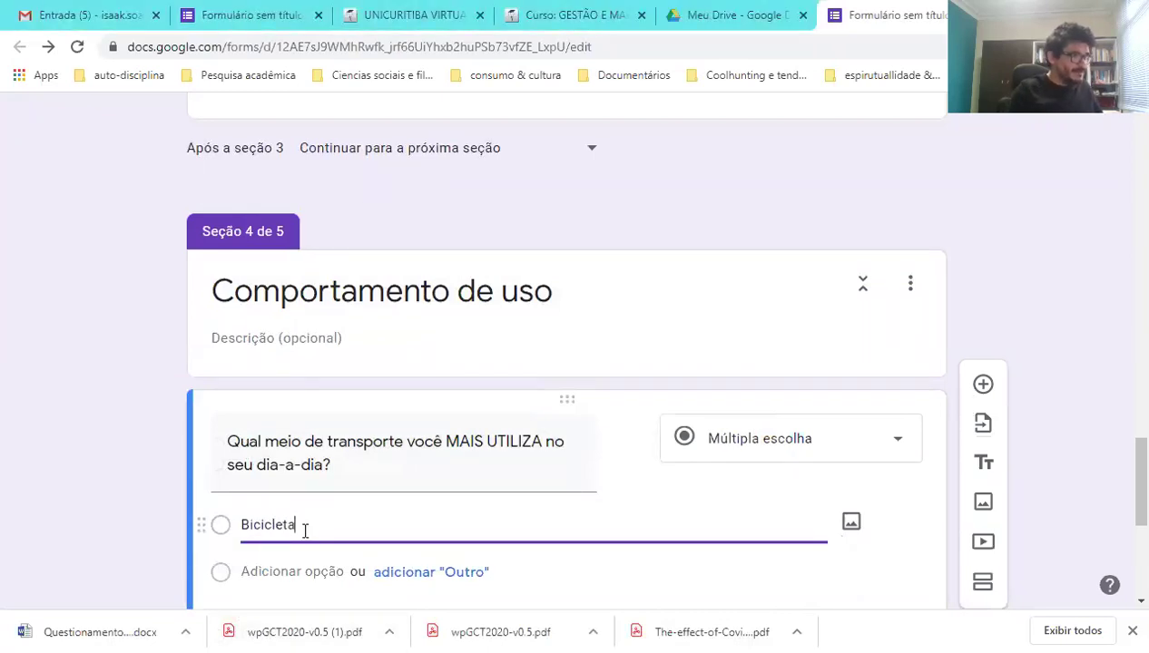
- Add a second transport option reading "Ônibus", correcting its spelling and capital letter
key(Return)
text(ô)
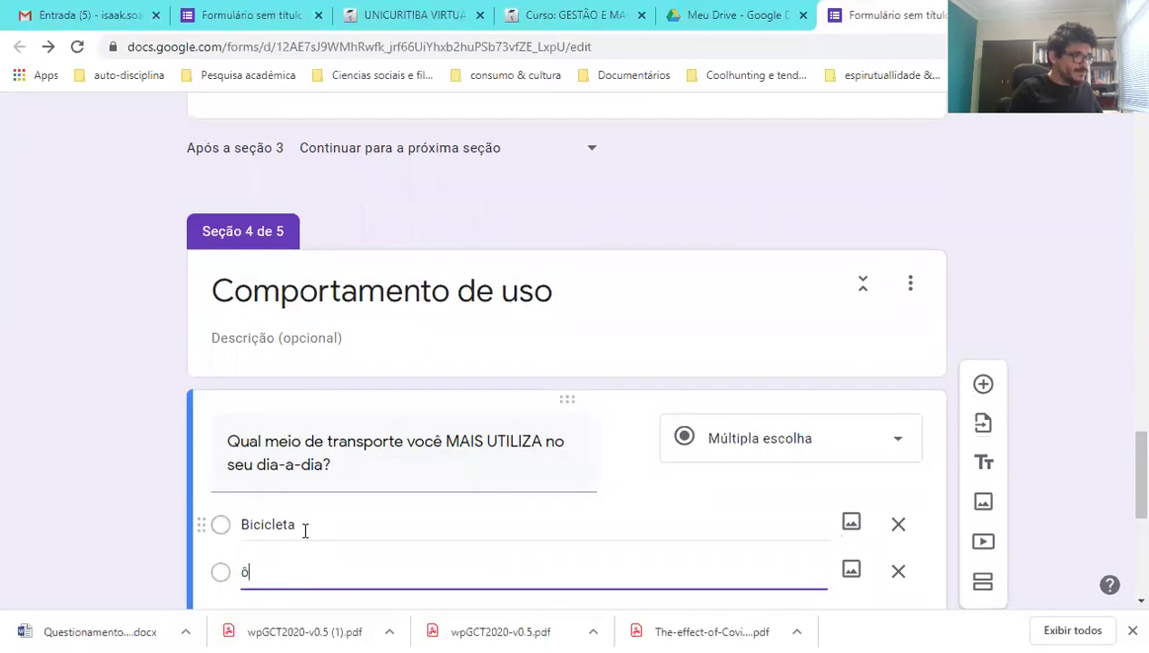
text(nÔôn)
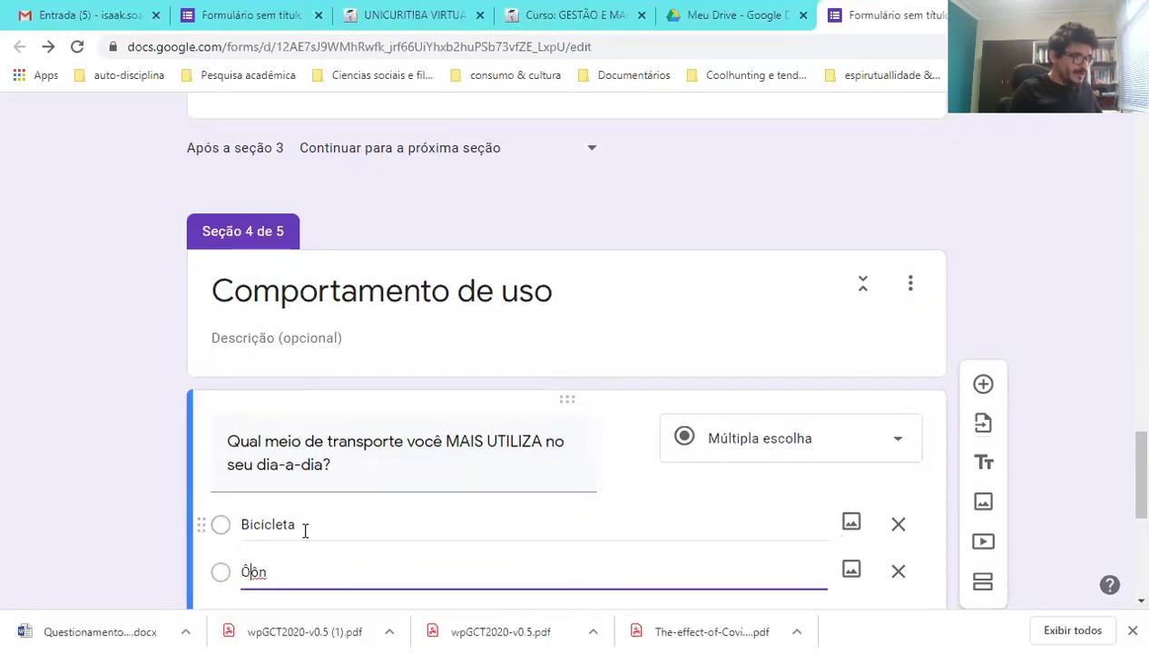
key(Delete)
key(Right)
text(ub)
key(Left)
key(Left)
key(Delete)
text(i)
key(Right)
text(us)
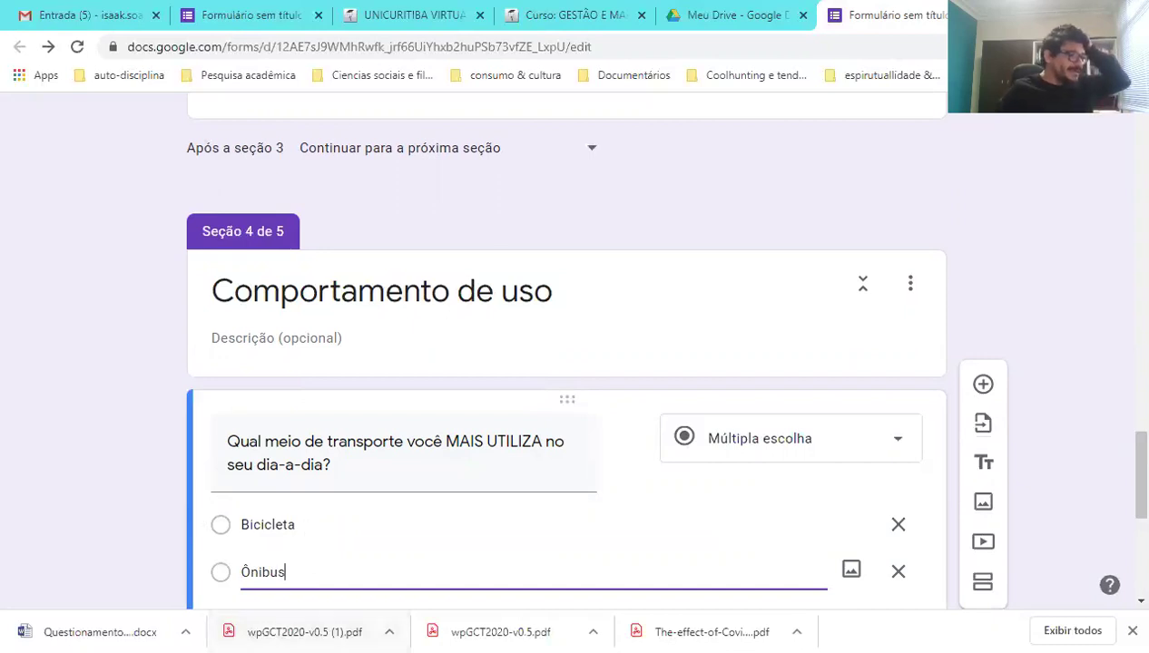
- Check the transport options in the 2014 questionnaire PDF, return to the form and add a third option reading "Metrô"
click(305, 651)
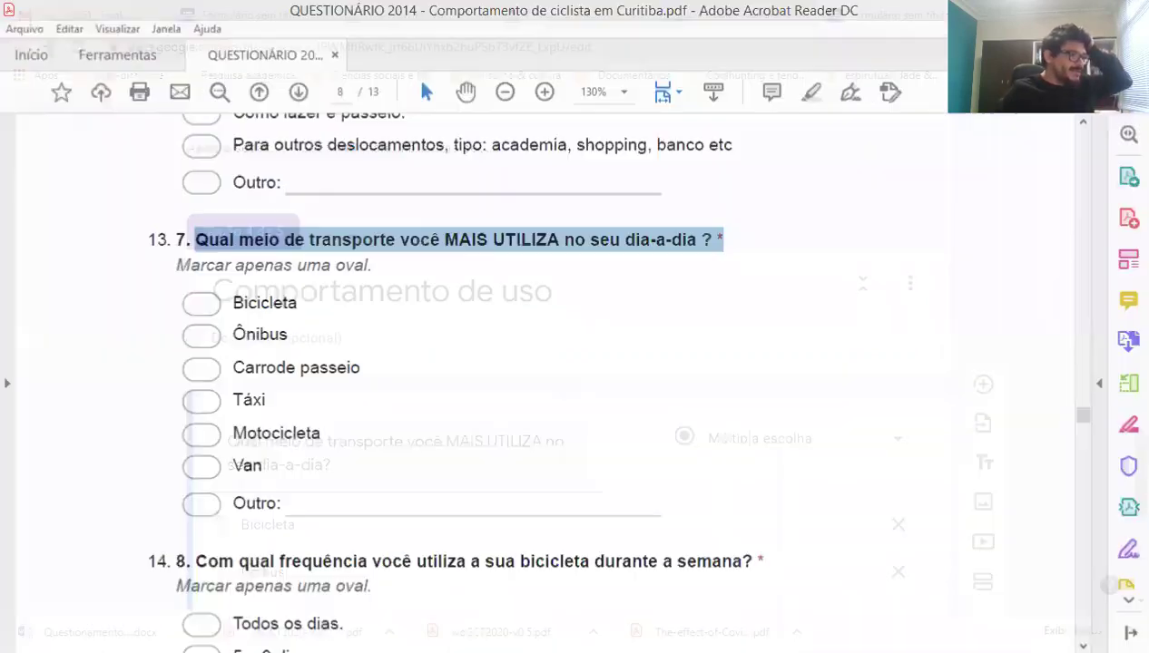
click(303, 651)
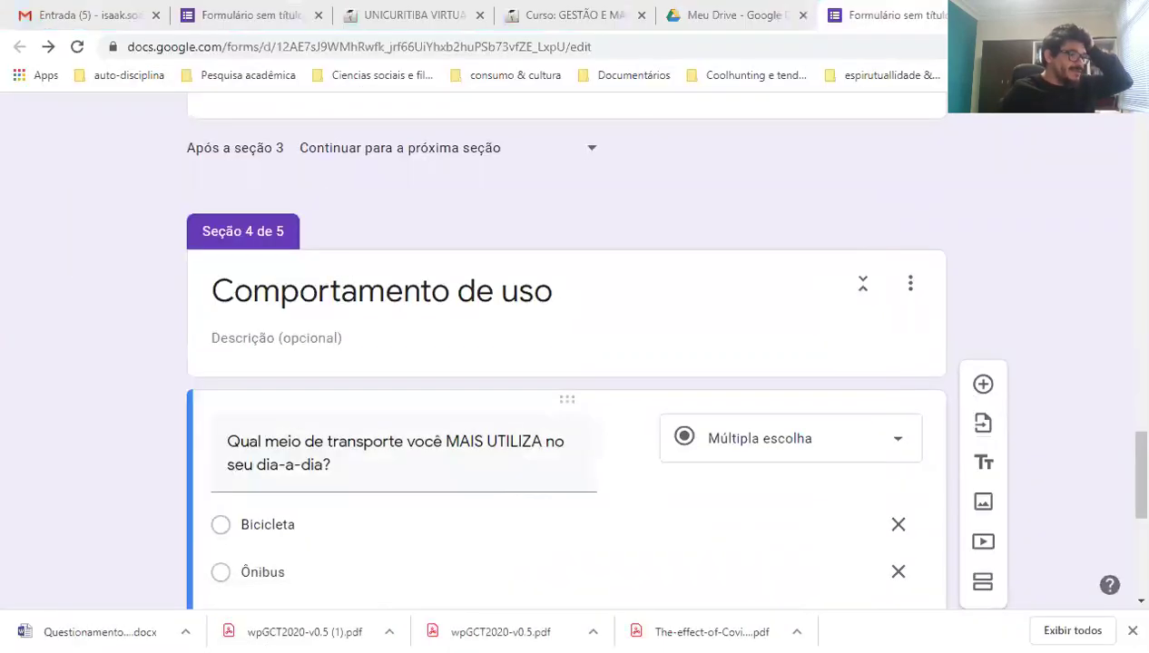
click(295, 574)
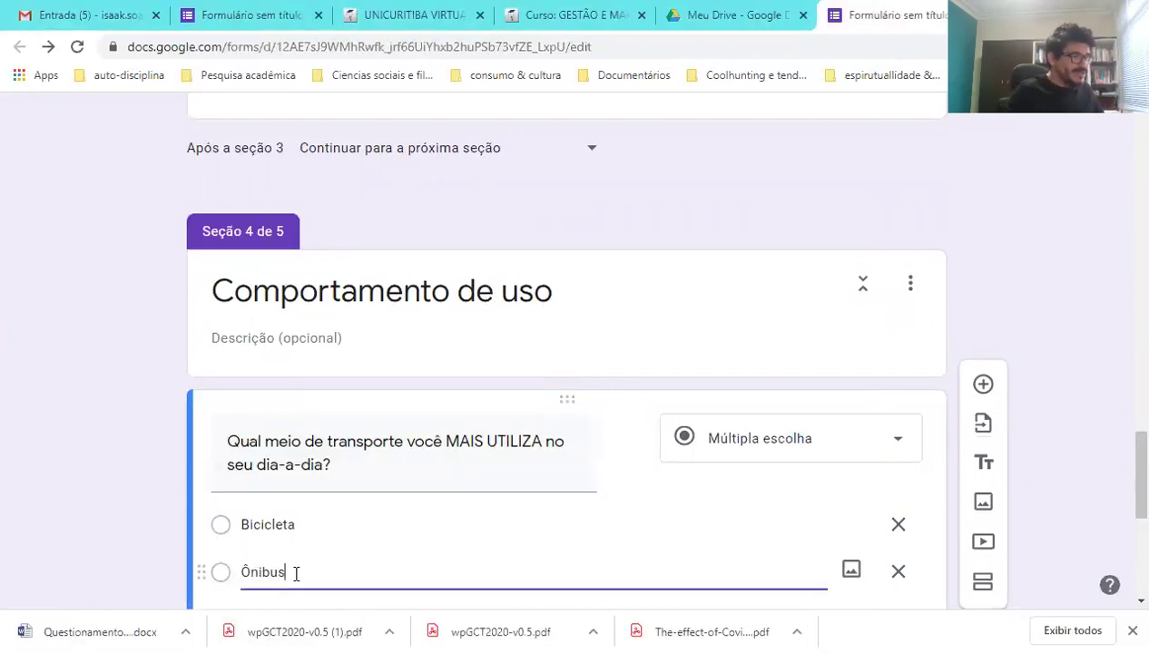
key(Return)
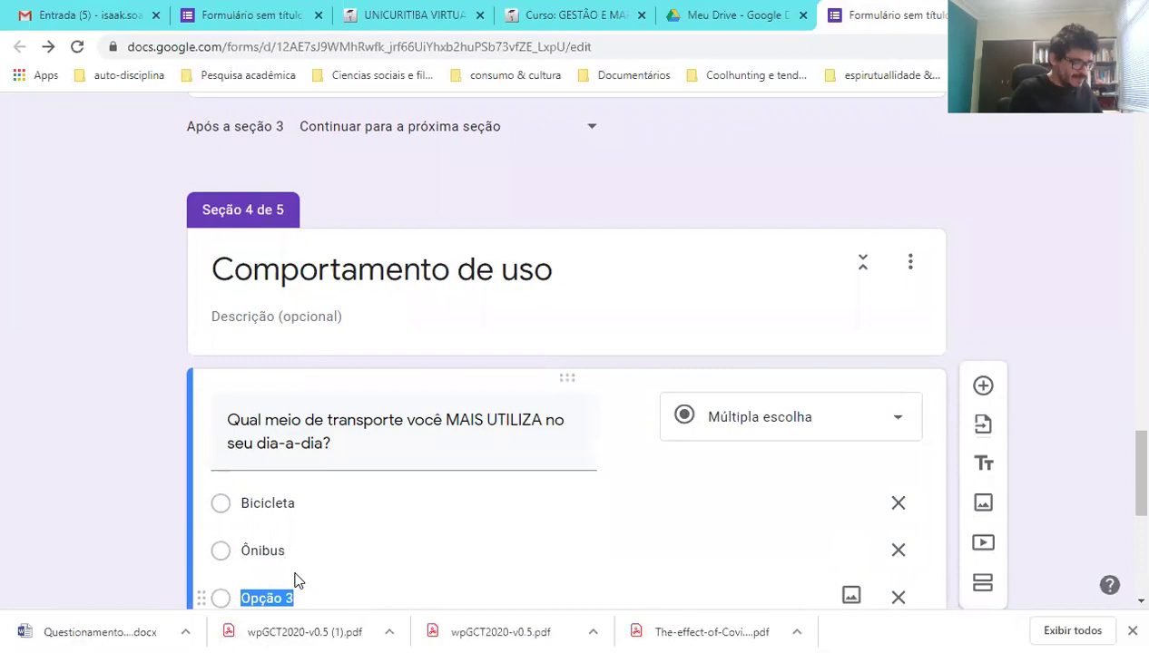
text(Metrô)
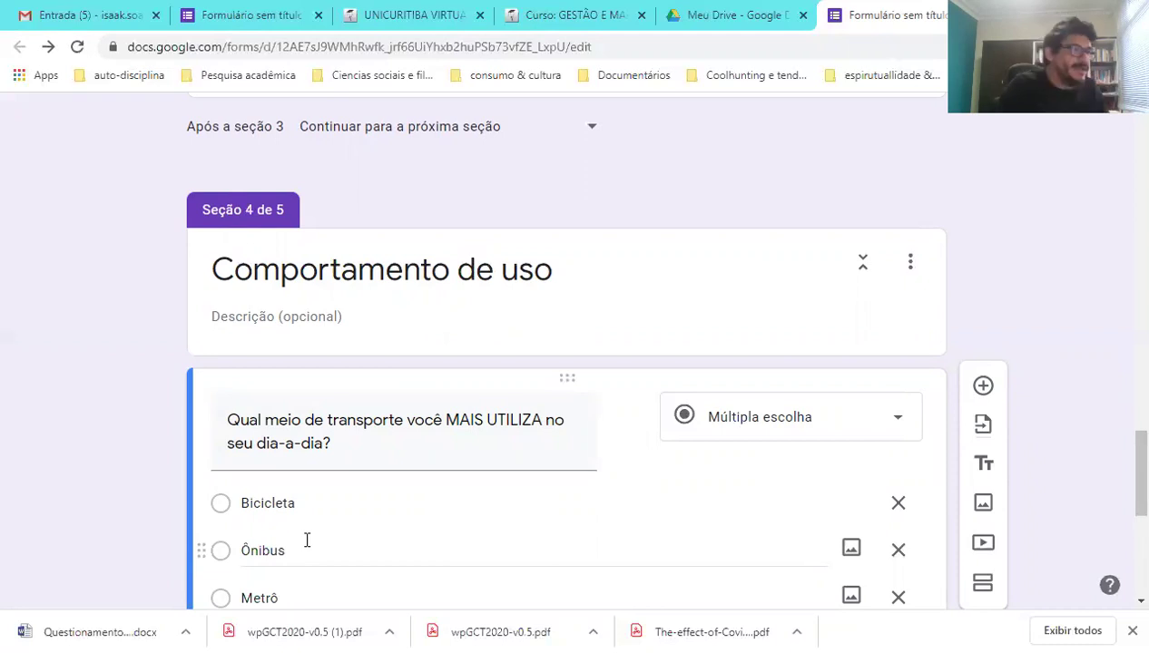
- Add a fourth transport option reading "Carro particular próprio"
scroll(428, 500, down, 2)
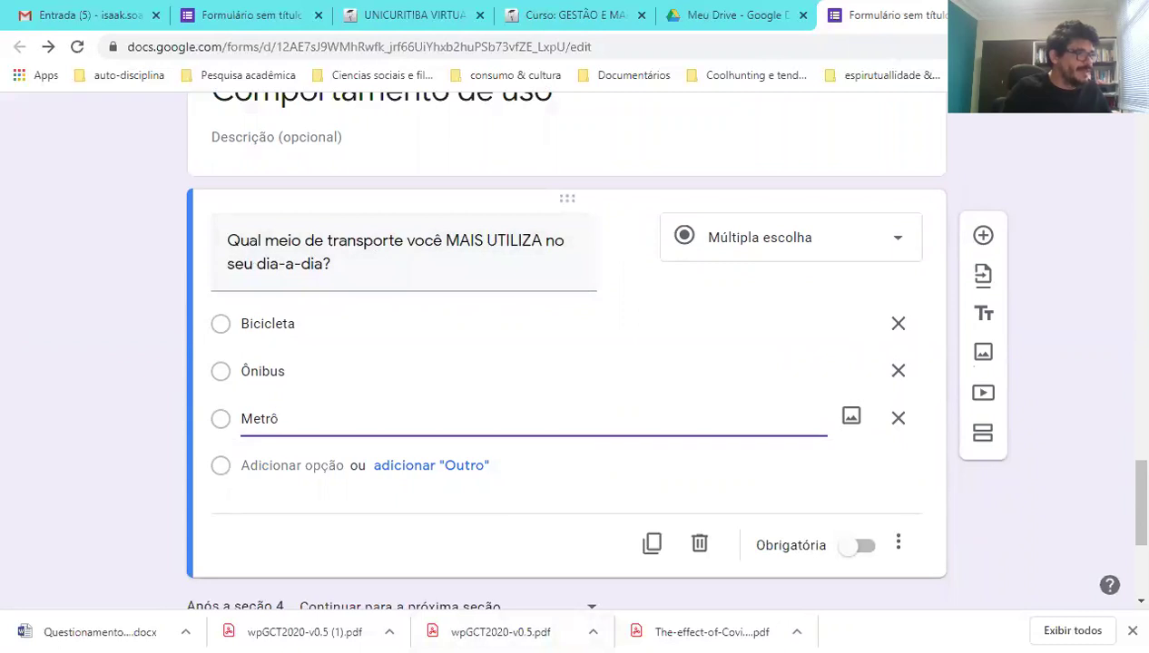
click(311, 411)
key(Return)
text(Carro )
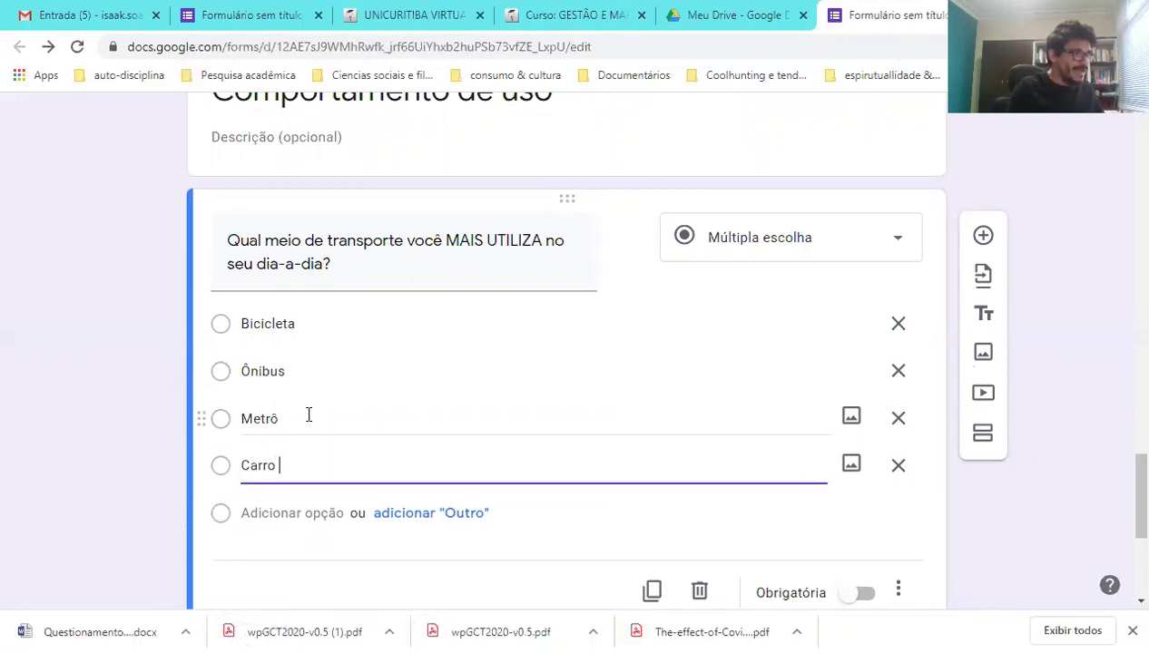
text(particular pr)
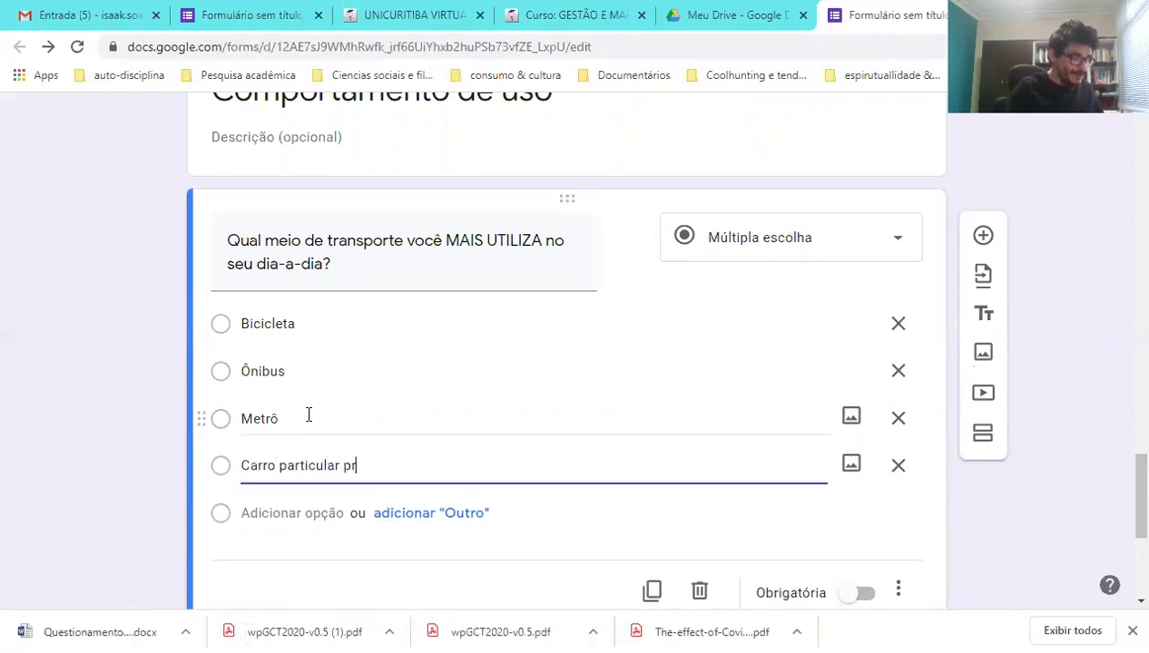
text(óprio)
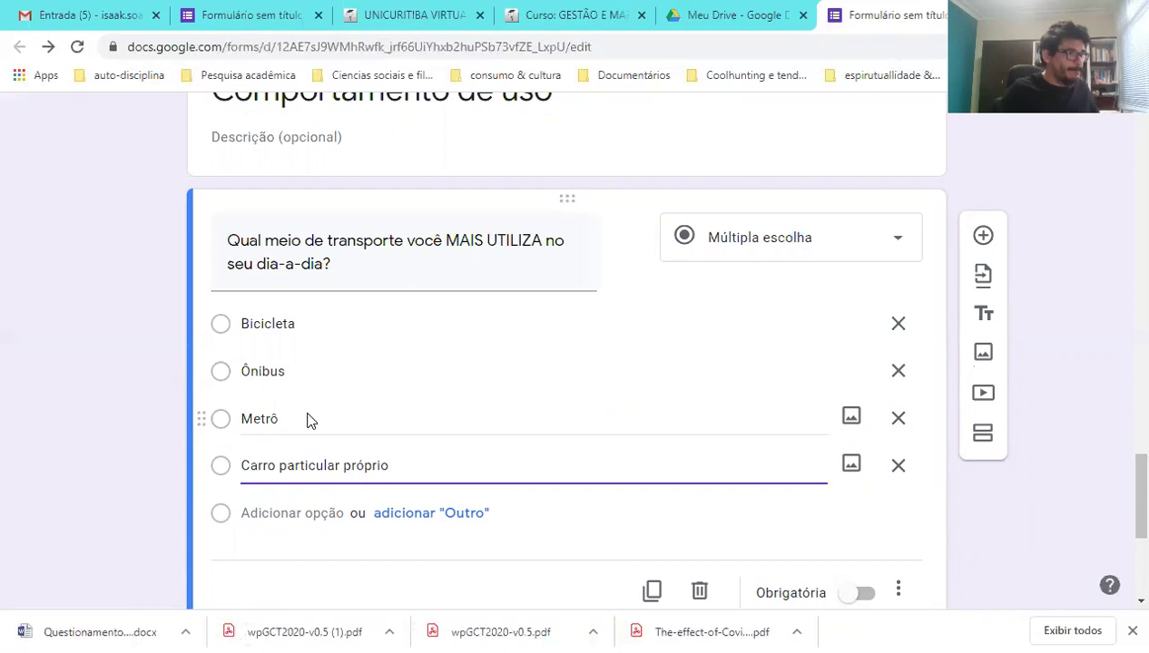
- Shorten the fourth transport option to "Carro próprio"
click(279, 467)
key(Delete)
key(Delete)
key(Delete)
key(Delete)
key(Delete)
key(Delete)
key(Delete)
key(Delete)
key(Delete)
key(Delete)
key(Delete)
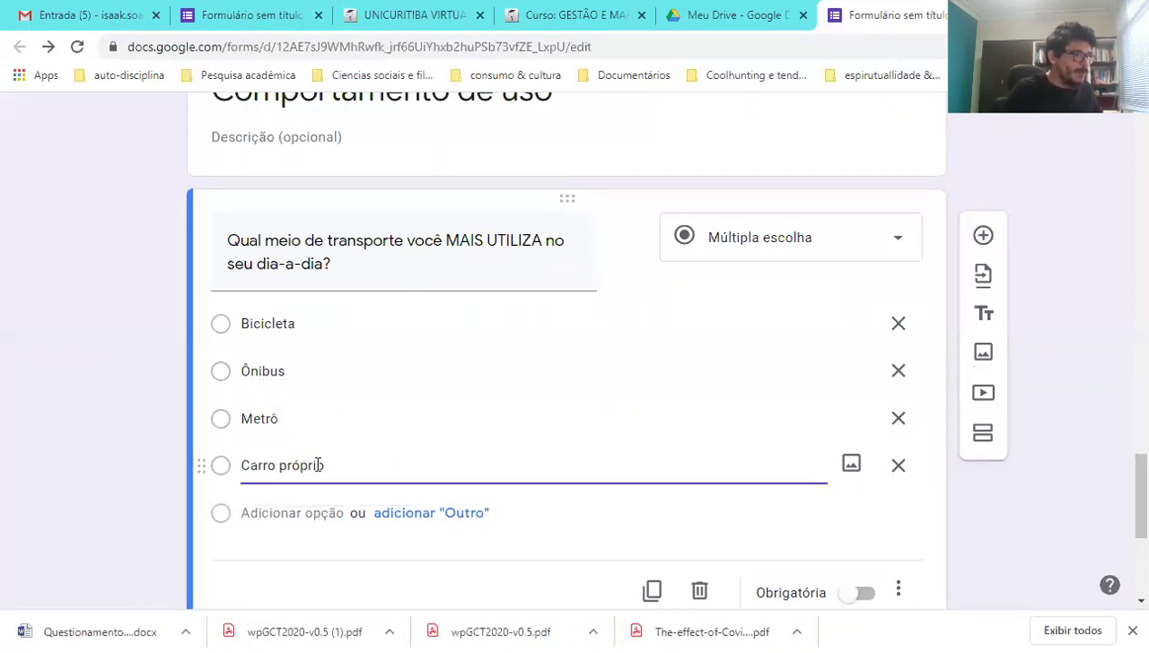
- Add a fifth transport option reading "Carro por aplicativo (Uber, cabify"
click(334, 466)
key(Return)
text(Carro)
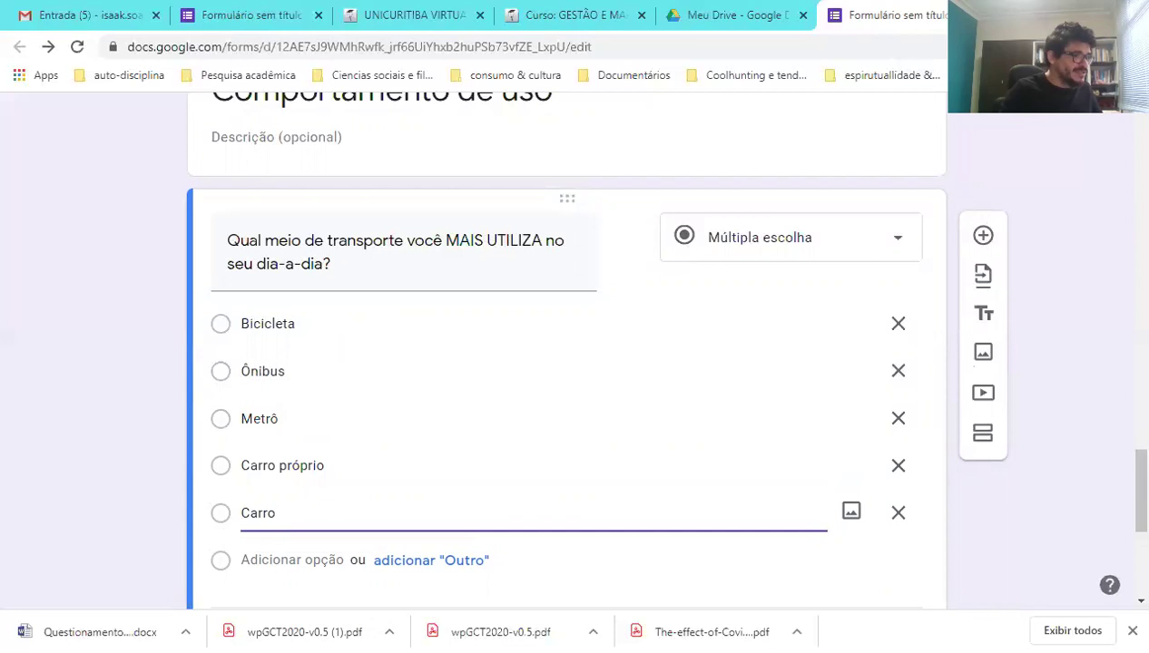
key(alt+Tab)
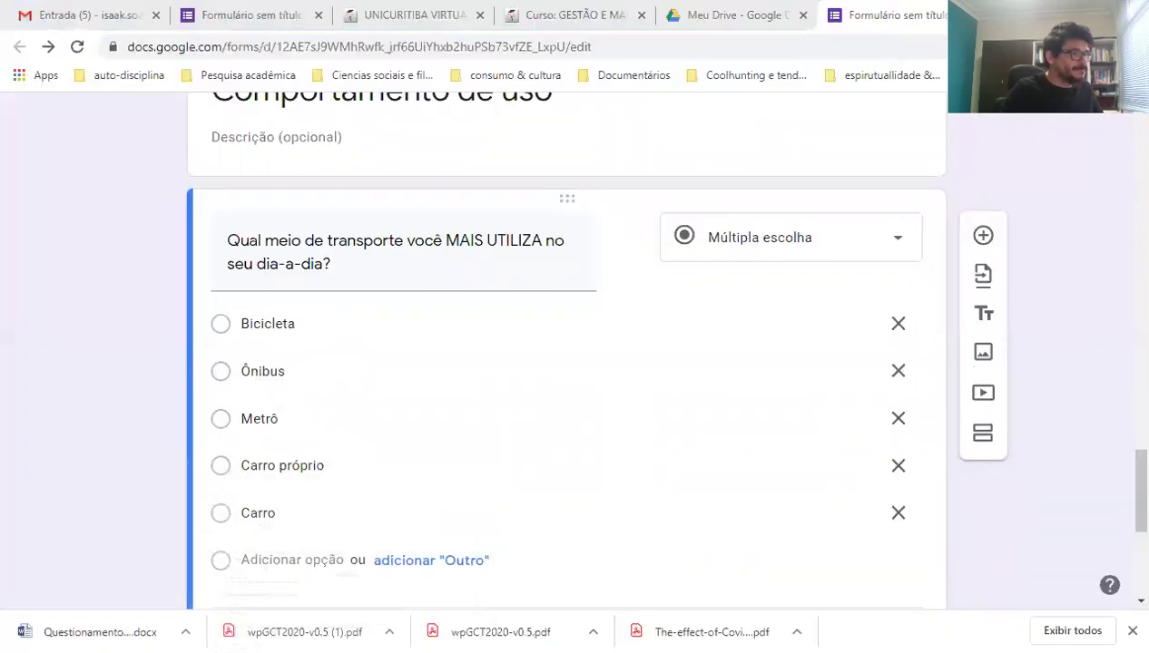
click(292, 513)
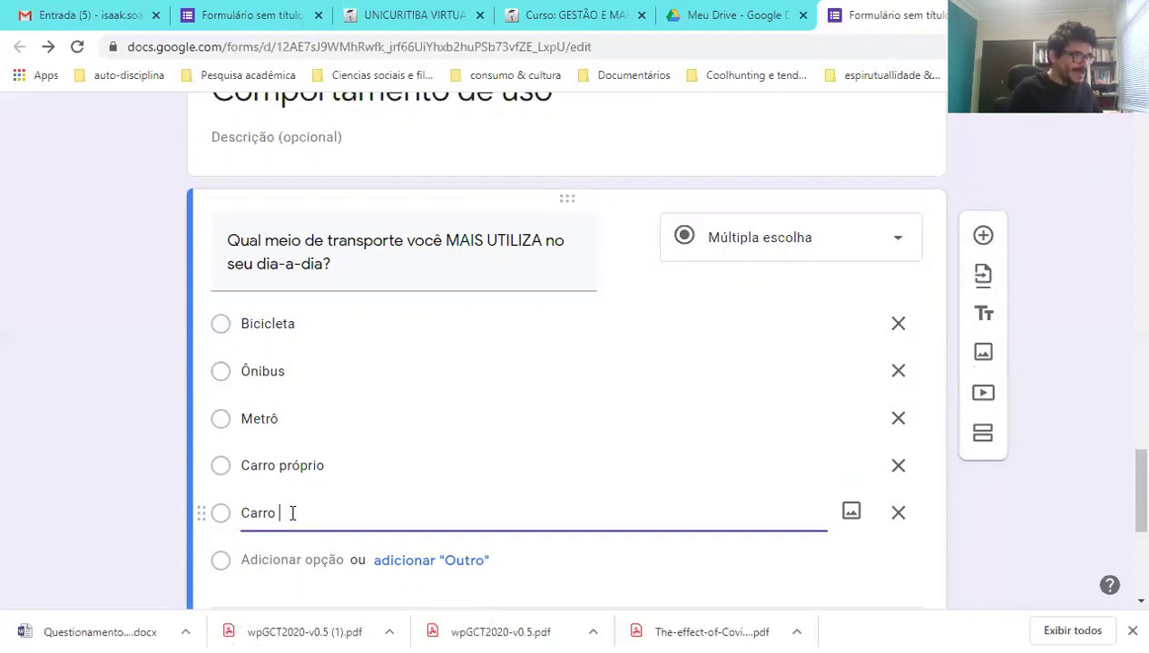
text(por aplic)
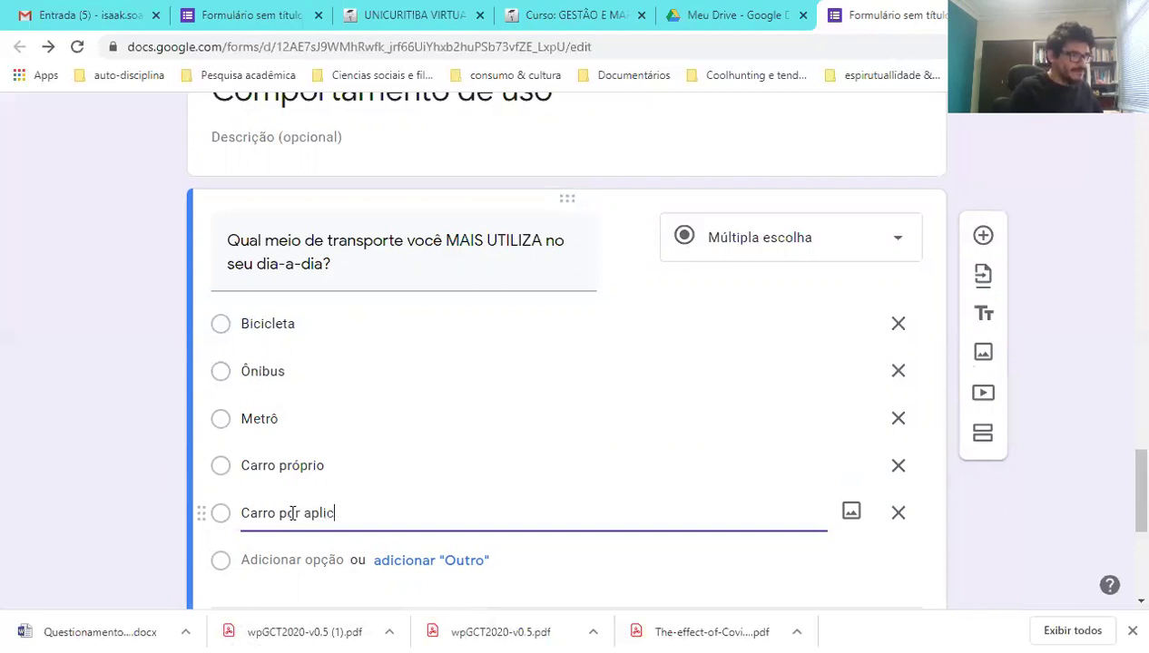
text(ativo ()
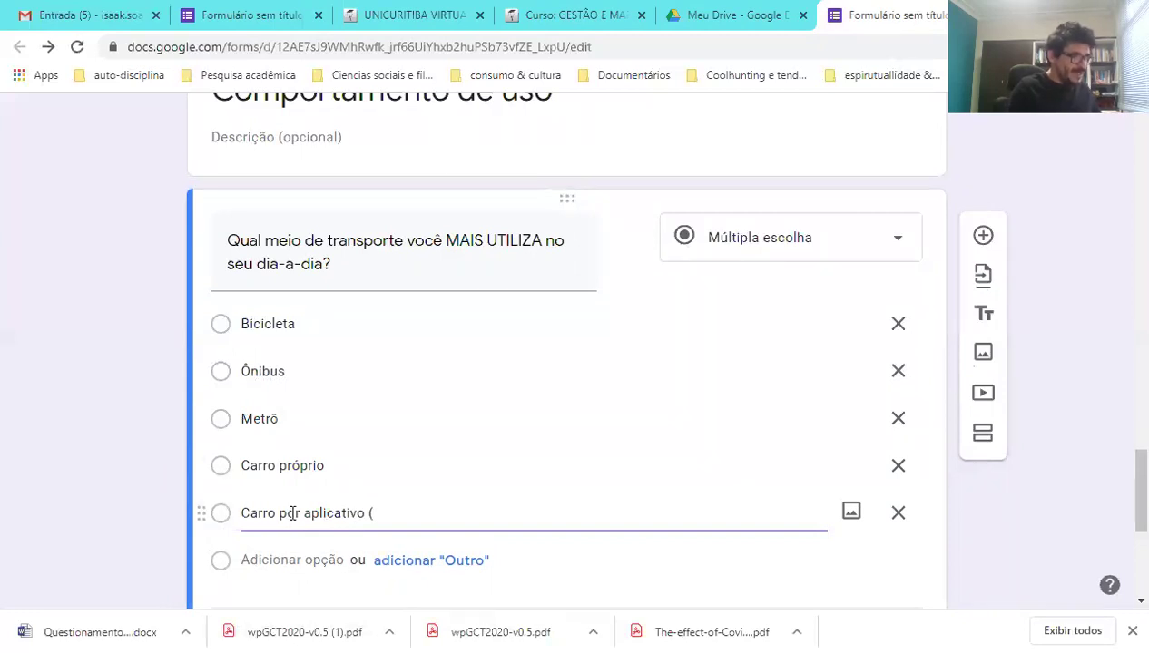
text(U)
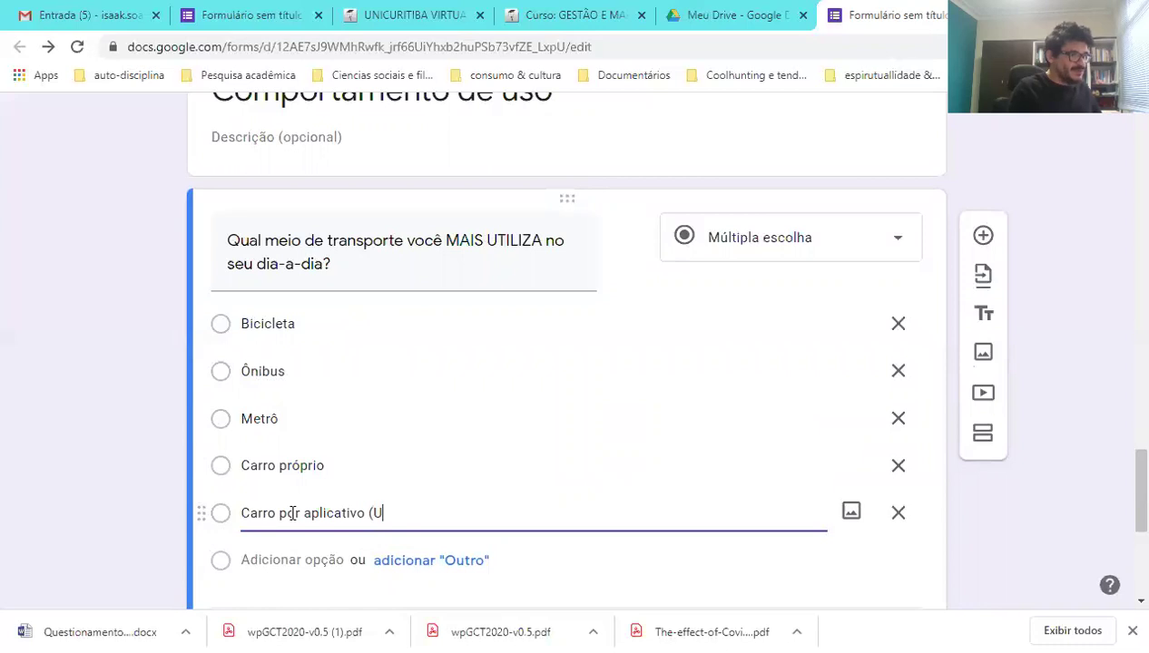
text(ber, cabify)
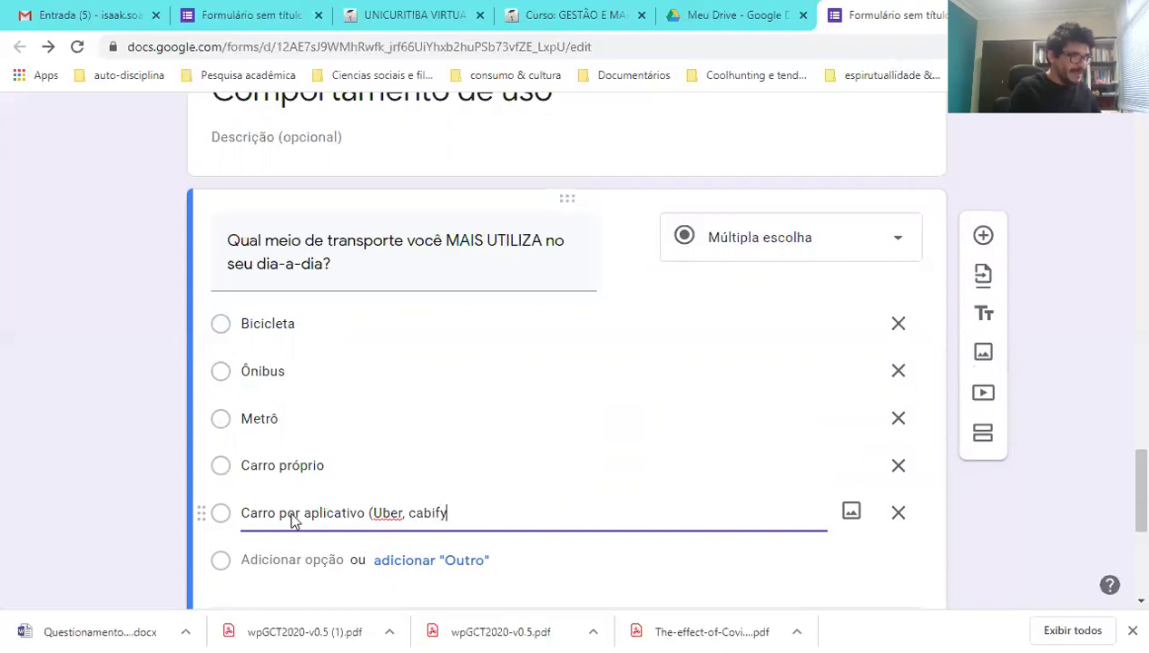
- Capitalize "Cabify" in the fifth transport option and complete its parenthesis with "etc)"
key(Left)
key(Left)
key(Left)
key(Left)
key(Left)
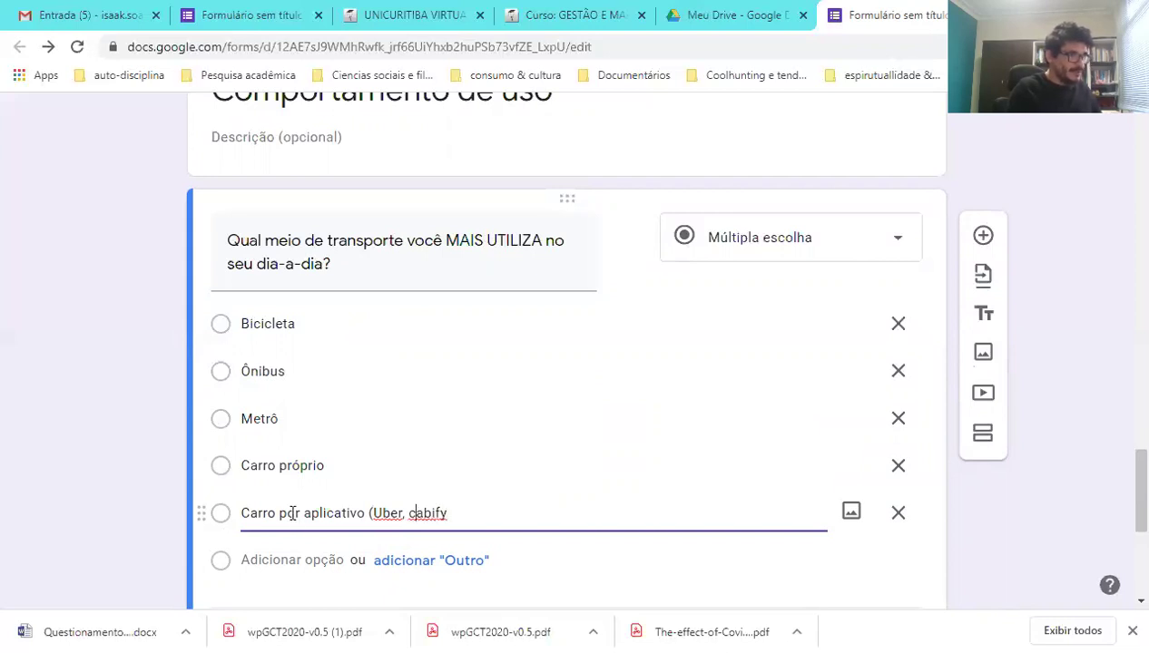
key(BackSpace)
text(C)
key(Right)
key(Right)
key(Right)
key(Right)
key(Right)
text(etc))
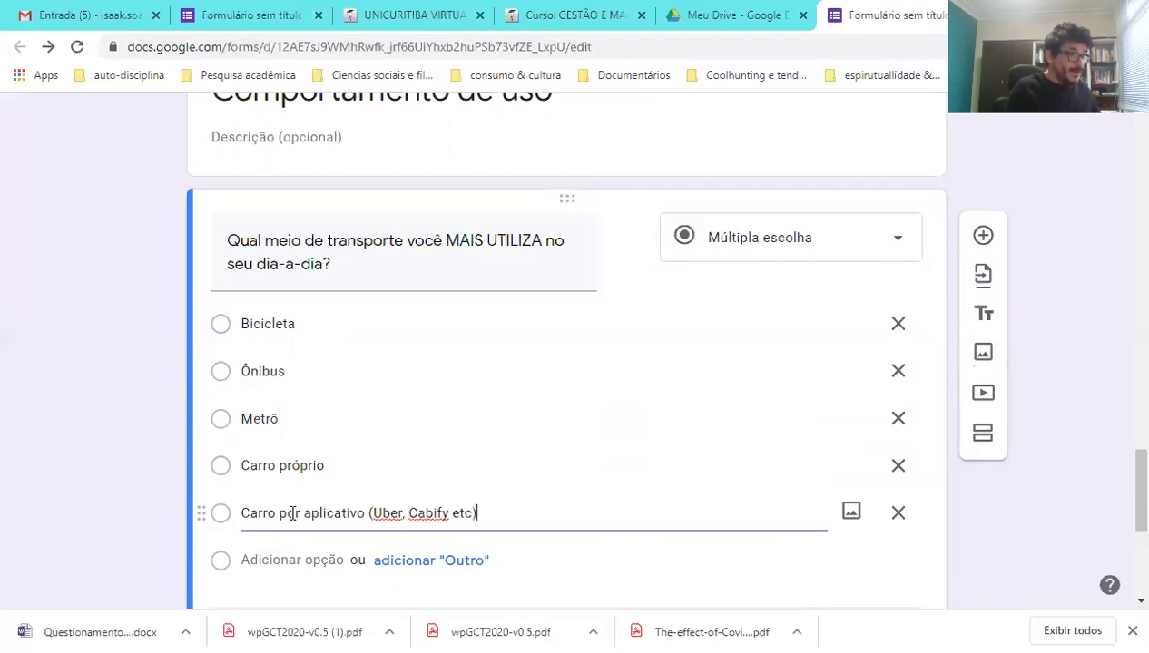
- Add the transport options "Táxi", "Moto", "Van" and "A pé", plus an open "Outros" option at the end
key(Return)
text(Táxi)
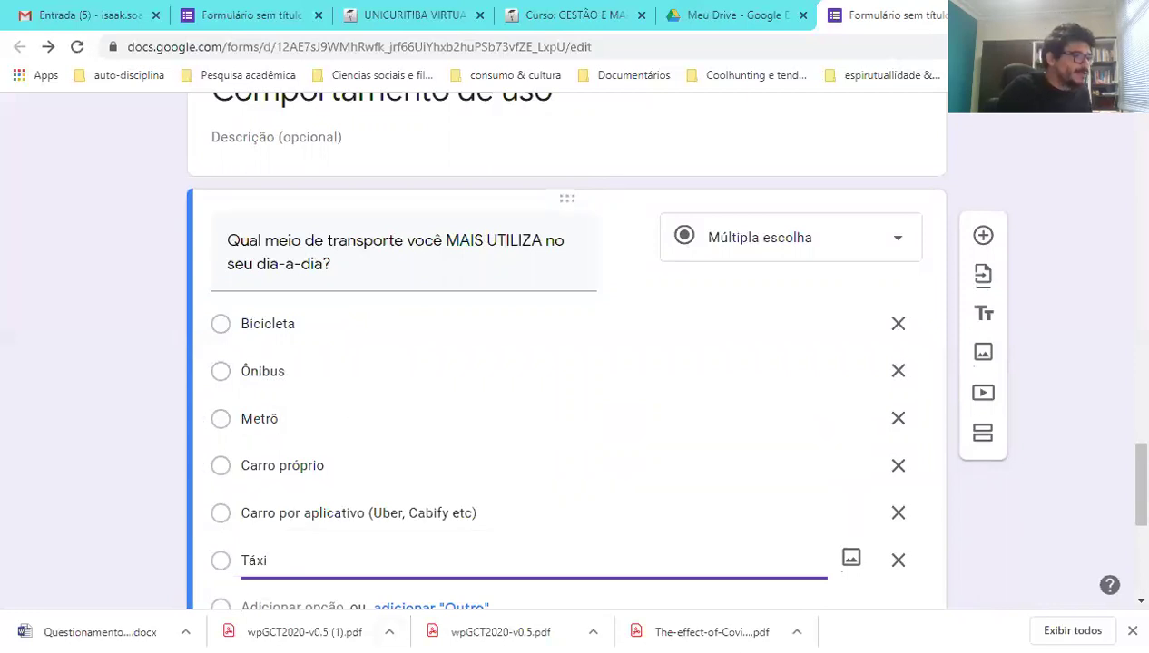
key(alt+Tab)
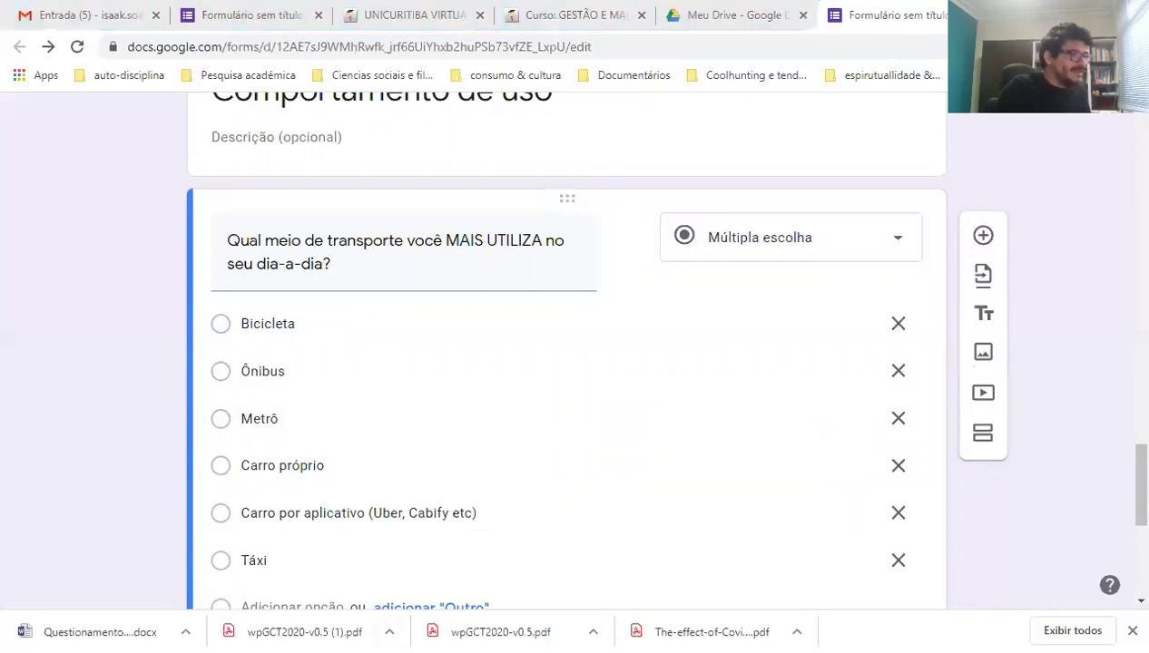
click(345, 563)
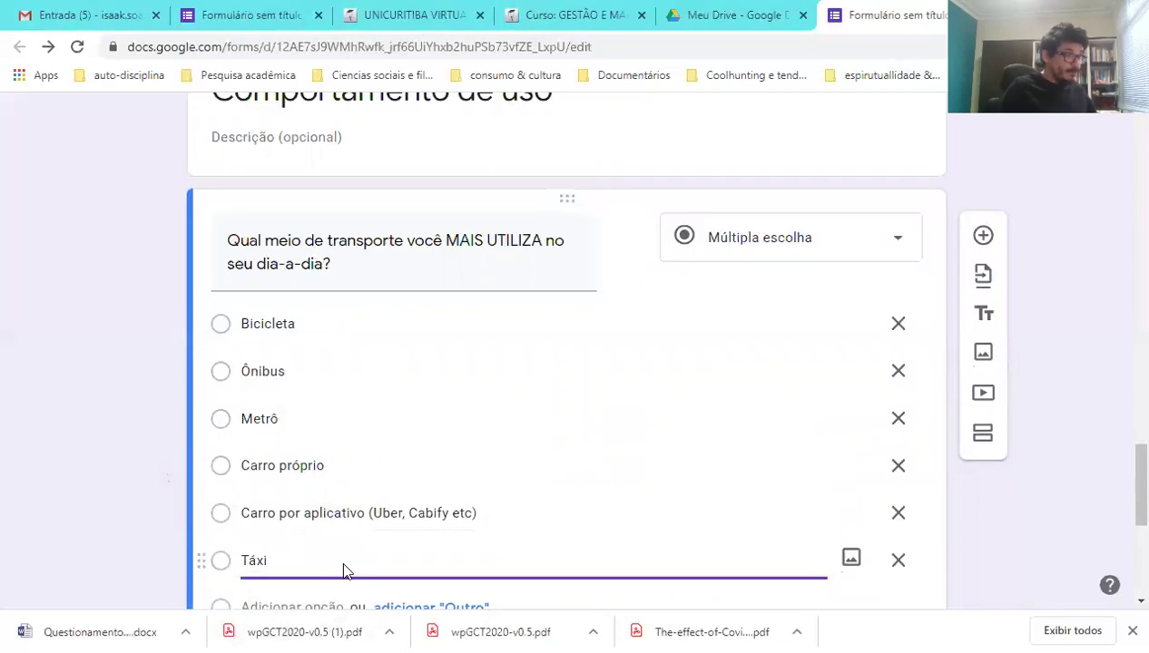
key(Return)
text(Moto)
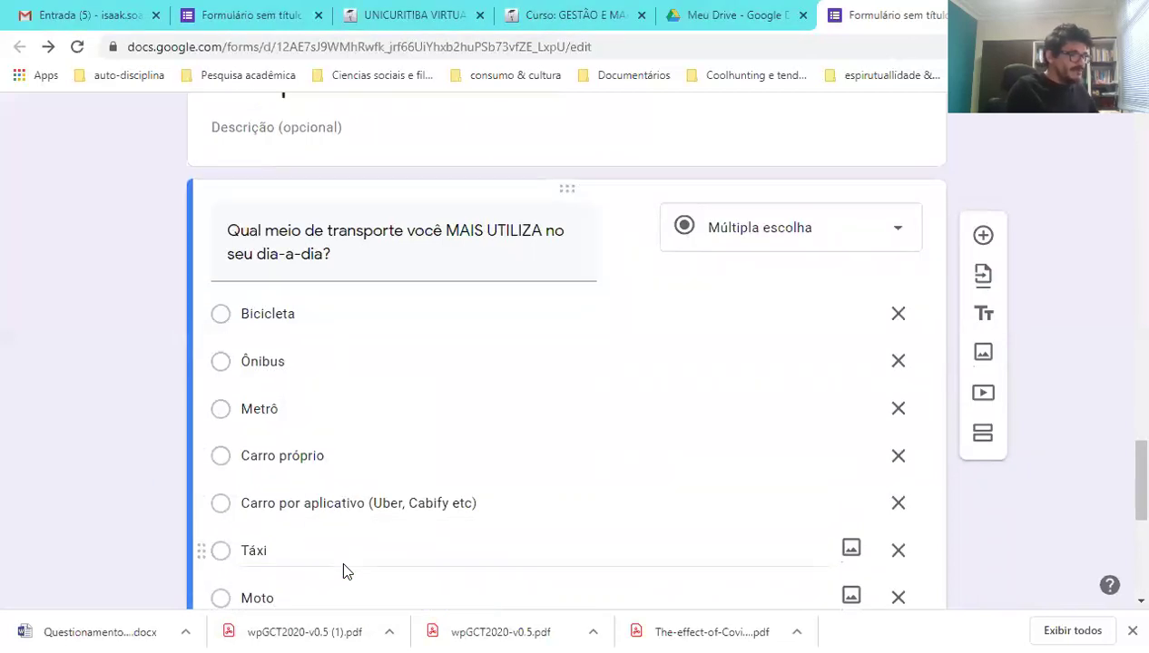
key(Return)
text(Van)
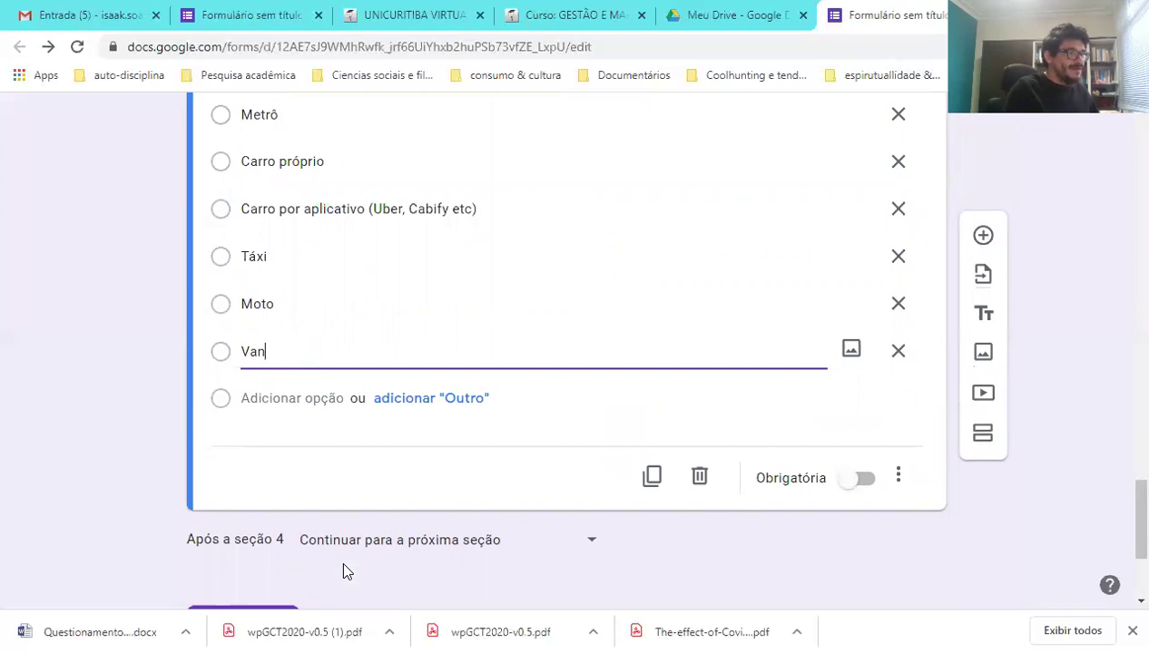
key(Return)
text(A pé)
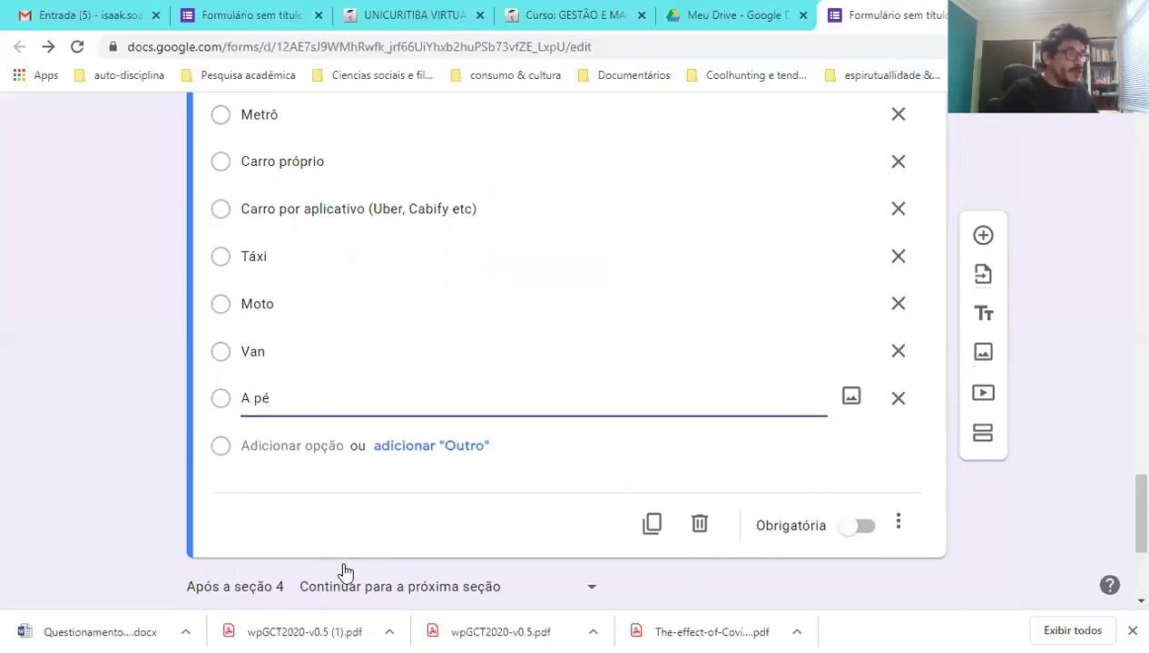
click(466, 446)
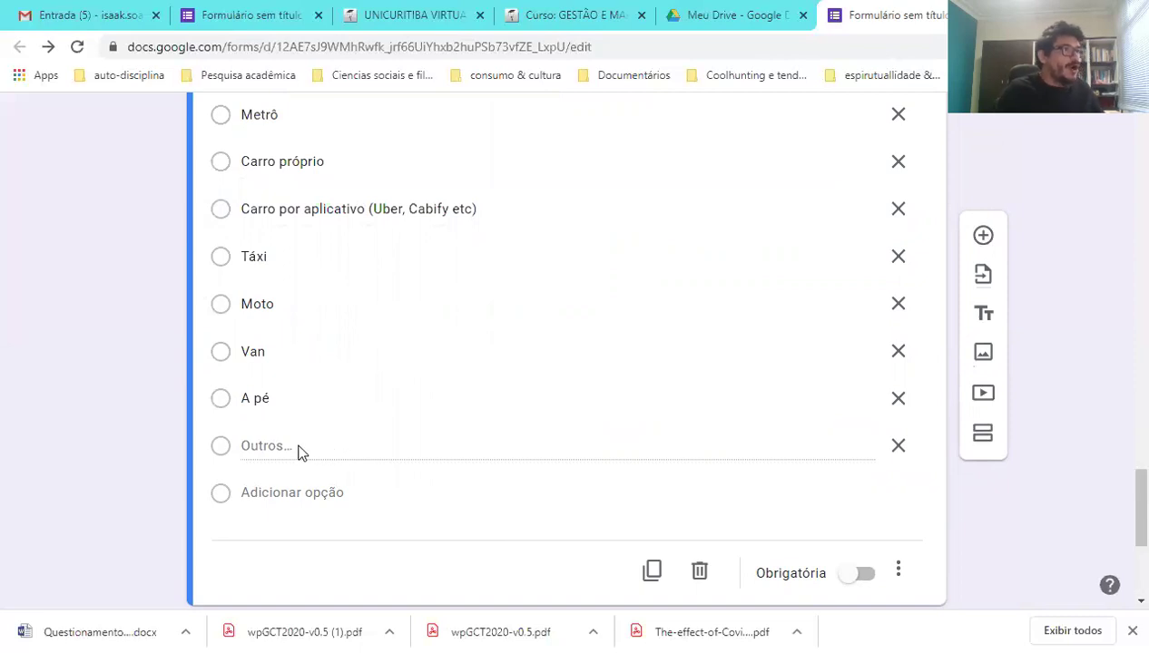
- Review the transport question's available answer types, the preceding income options and the complete list of transport options
scroll(301, 454, up, 3)
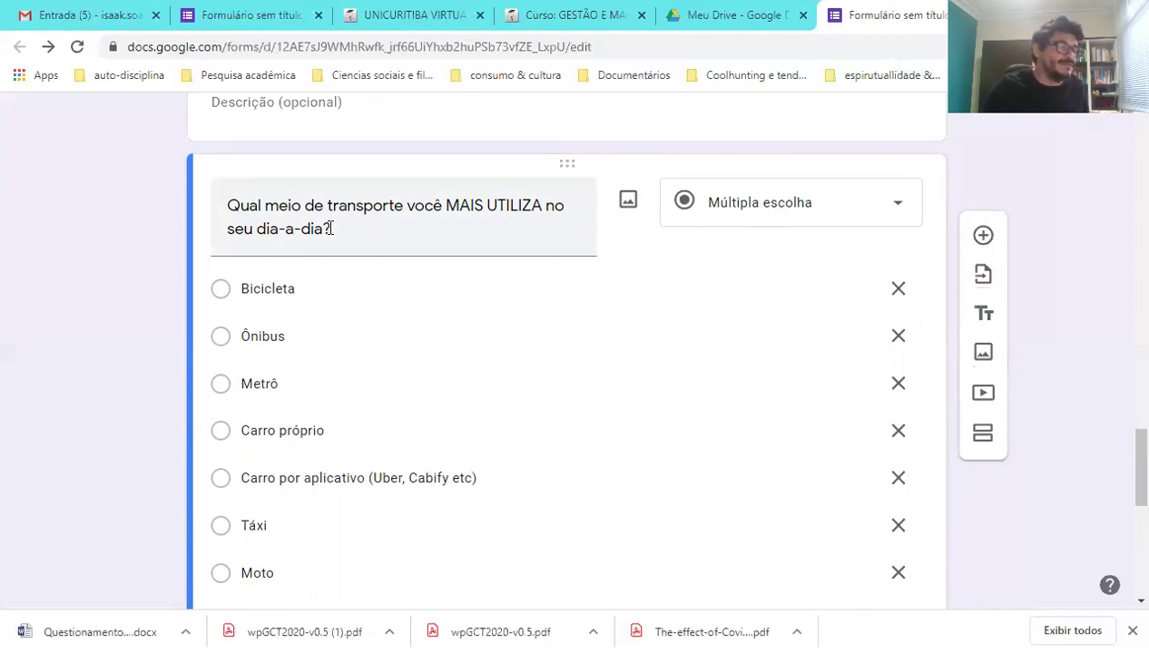
click(903, 209)
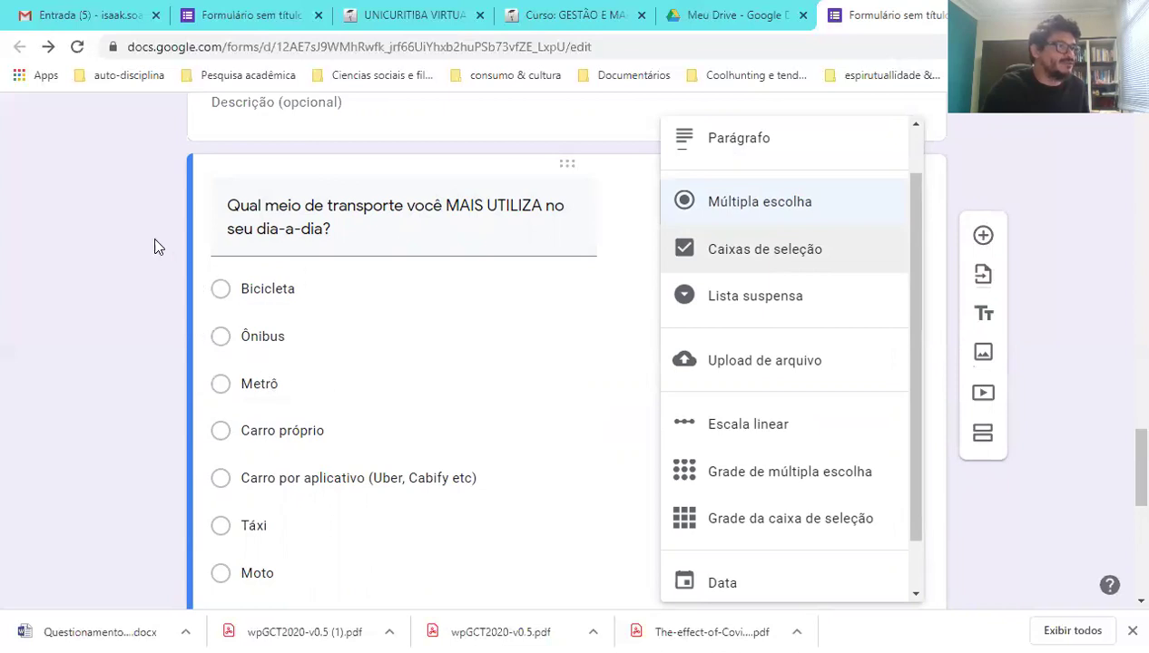
click(61, 222)
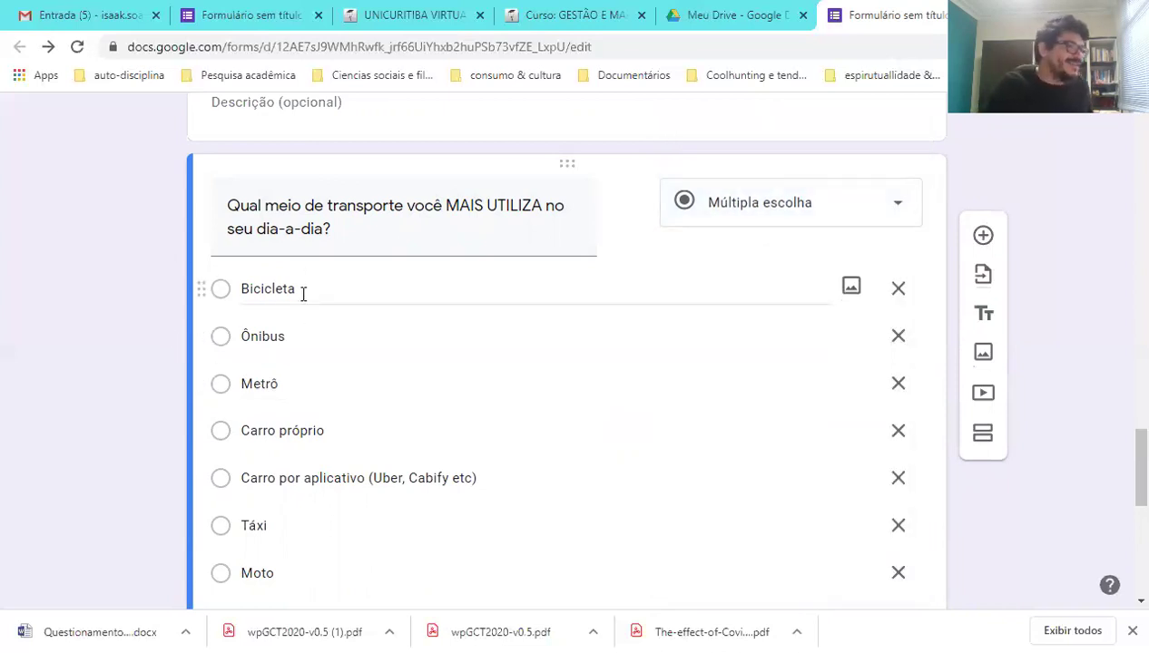
scroll(325, 346, up, 6)
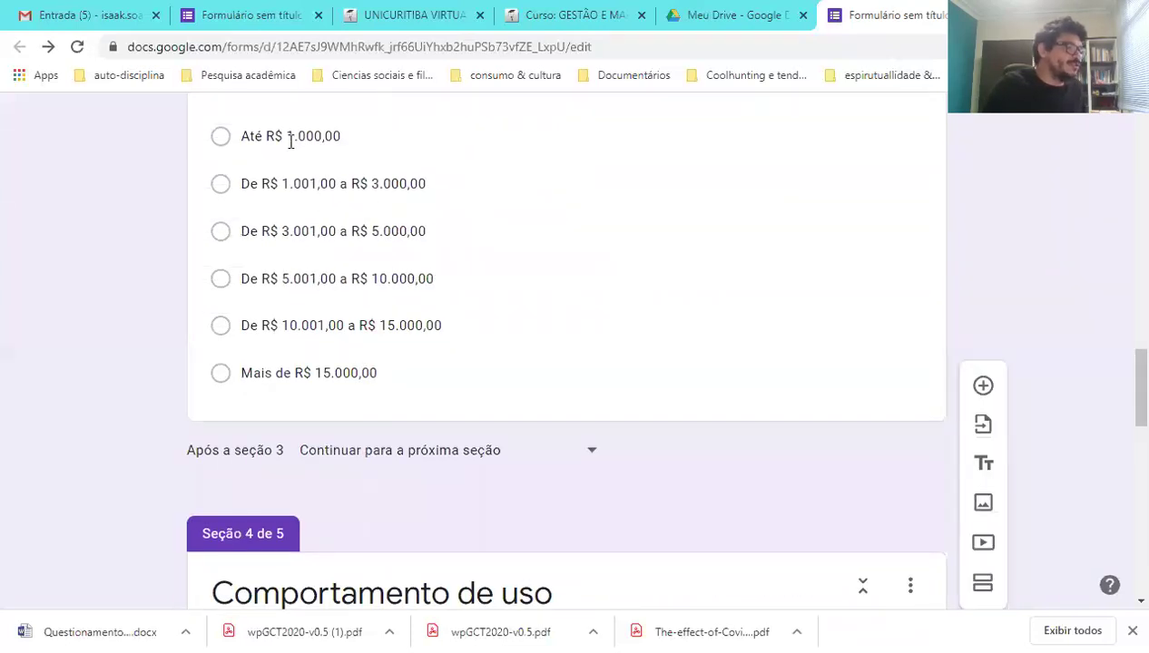
scroll(295, 442, down, 5)
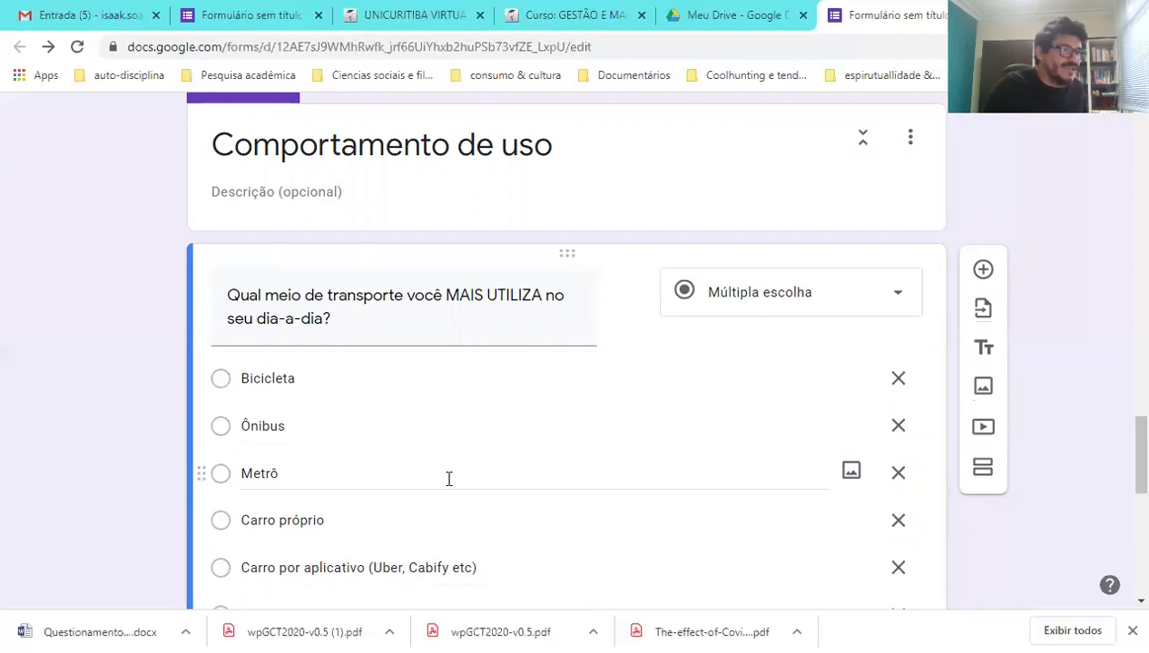
scroll(448, 479, down, 2)
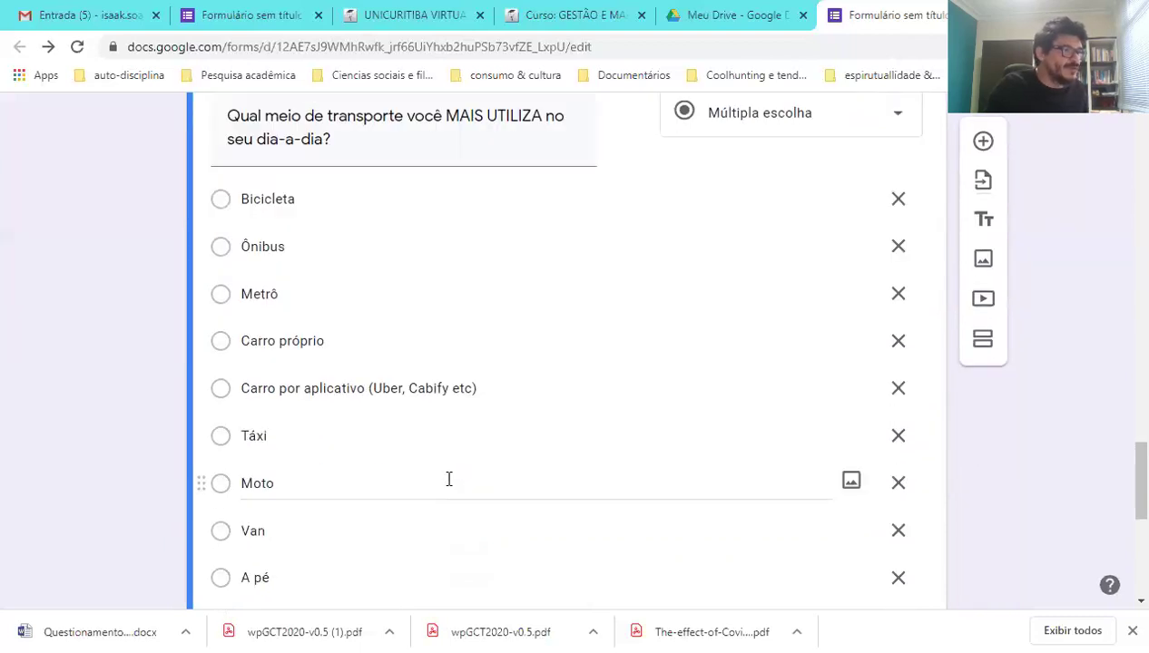
scroll(449, 486, down, 1)
scroll(426, 487, down, 2)
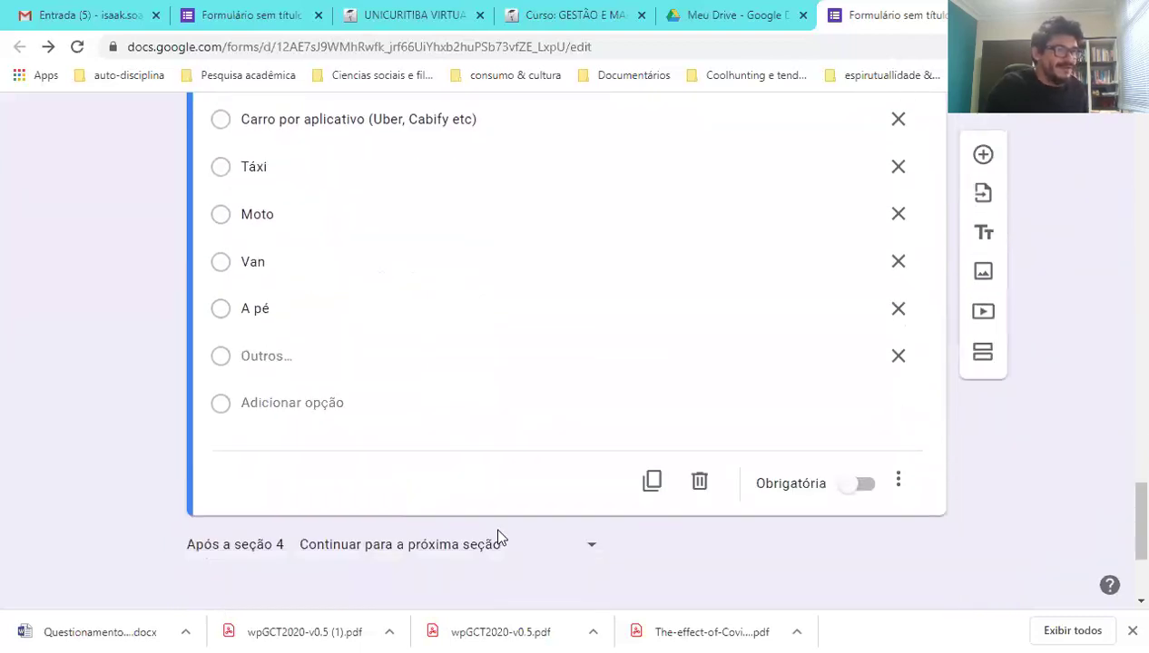
- Make the transport question required and set its options to be ordered randomly
click(867, 490)
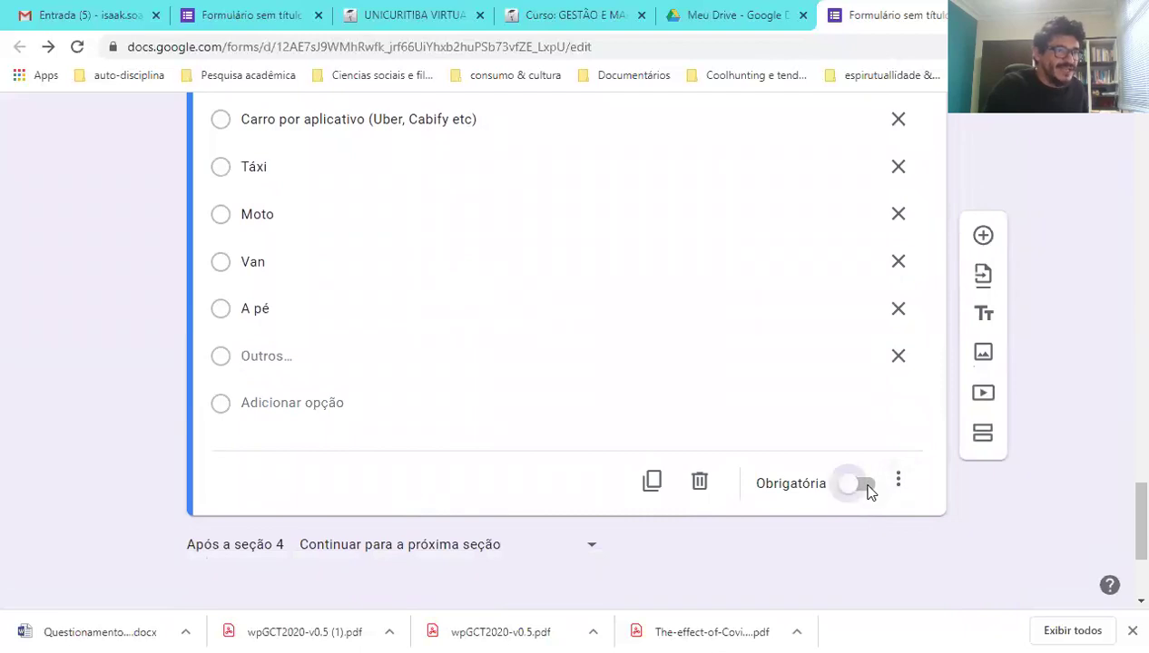
click(898, 480)
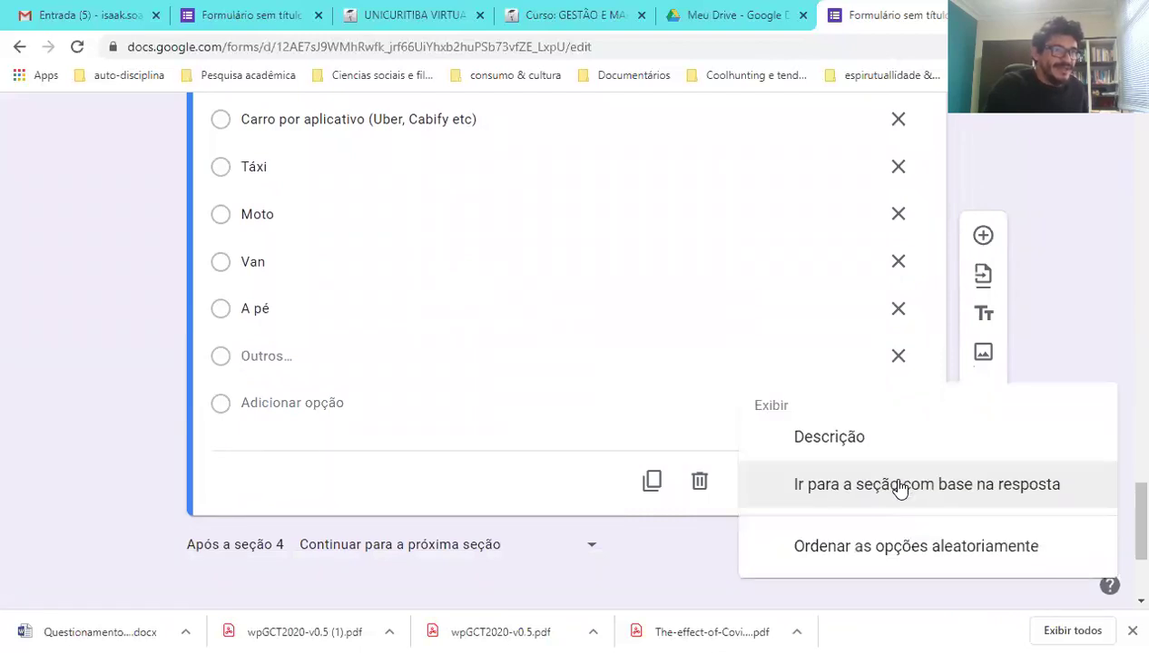
click(864, 547)
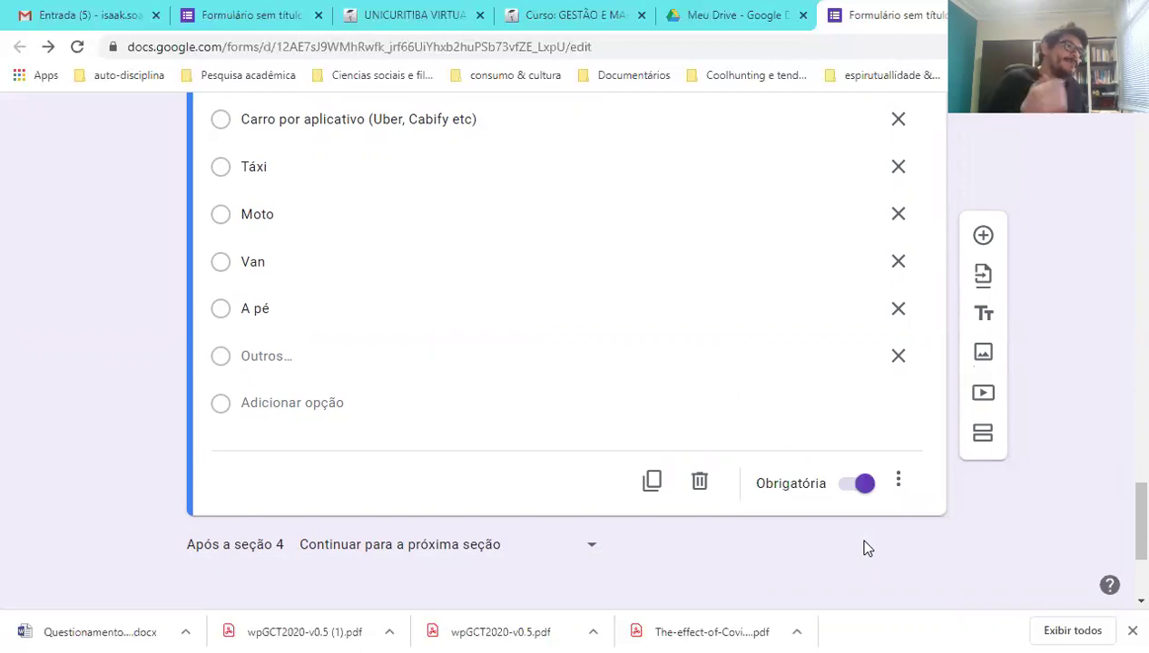
- Add a new multiple-choice question directly below the transport question in the Comportamento de uso section
scroll(282, 377, up, 2)
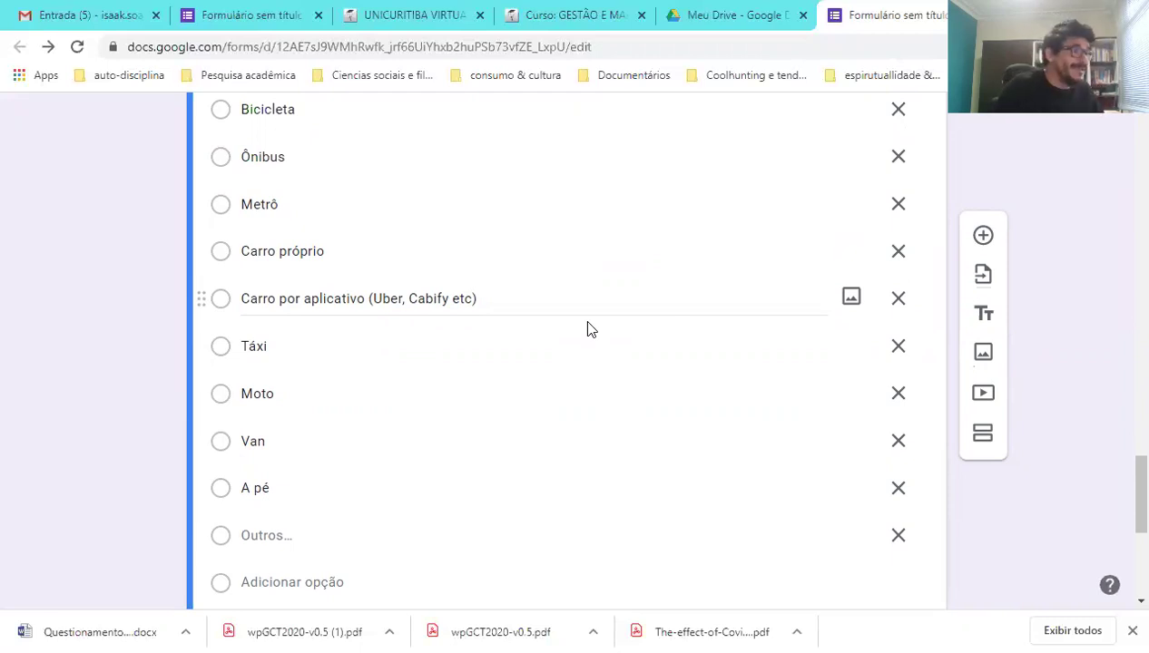
scroll(587, 330, down, 4)
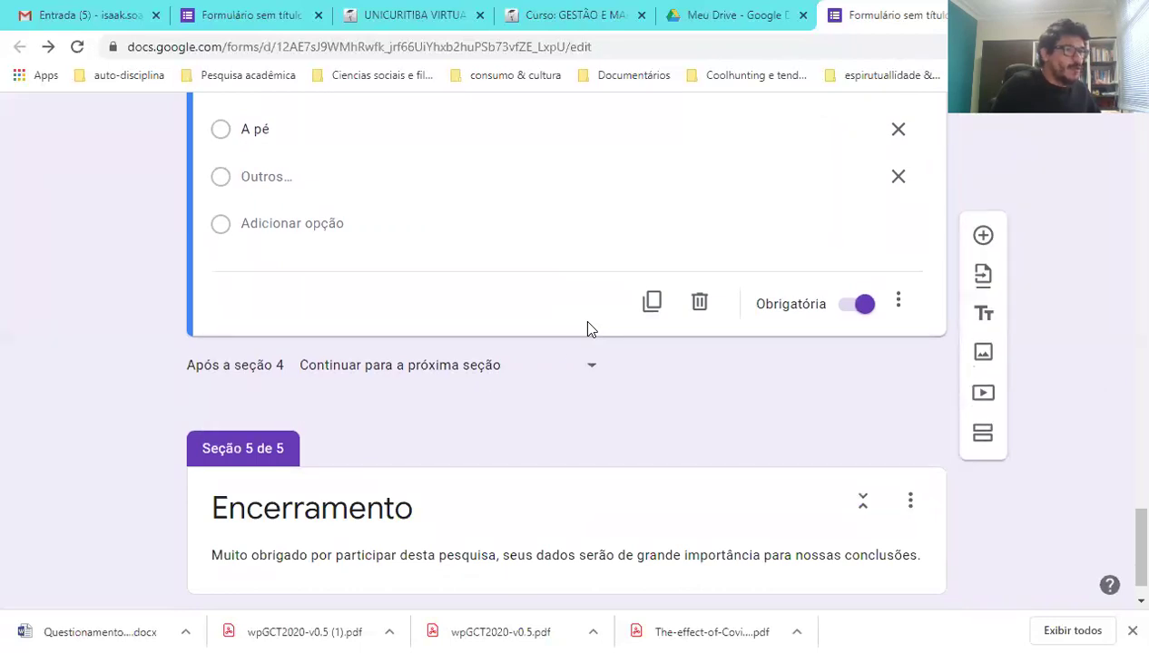
scroll(726, 413, up, 2)
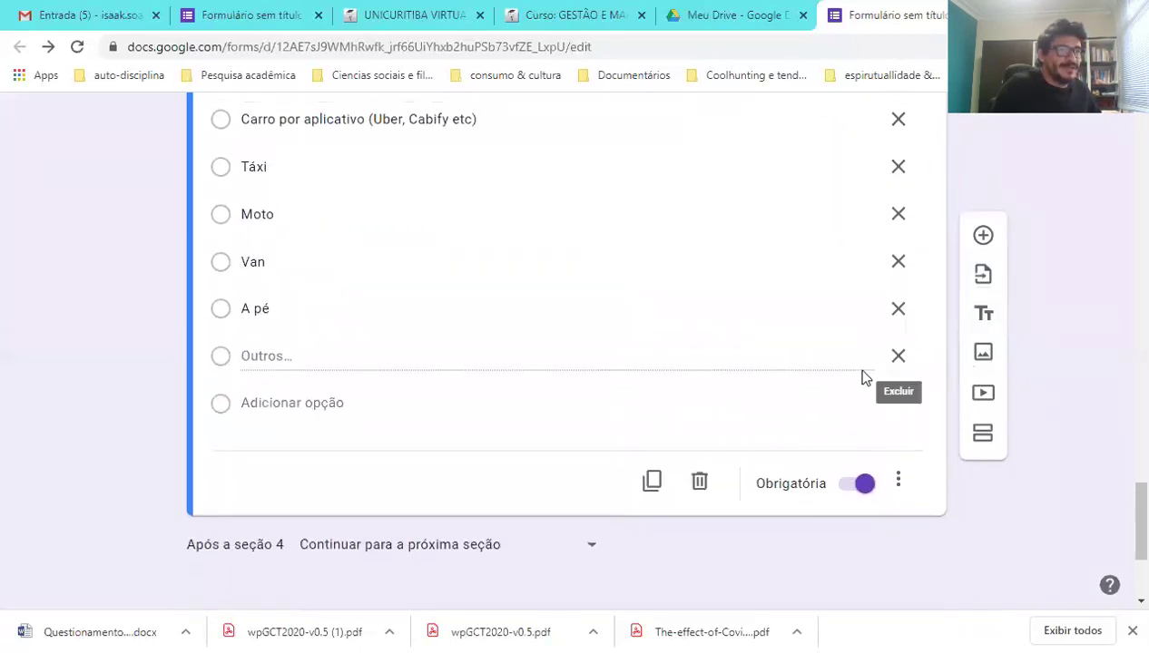
scroll(926, 354, up, 1)
scroll(1084, 481, up, 2)
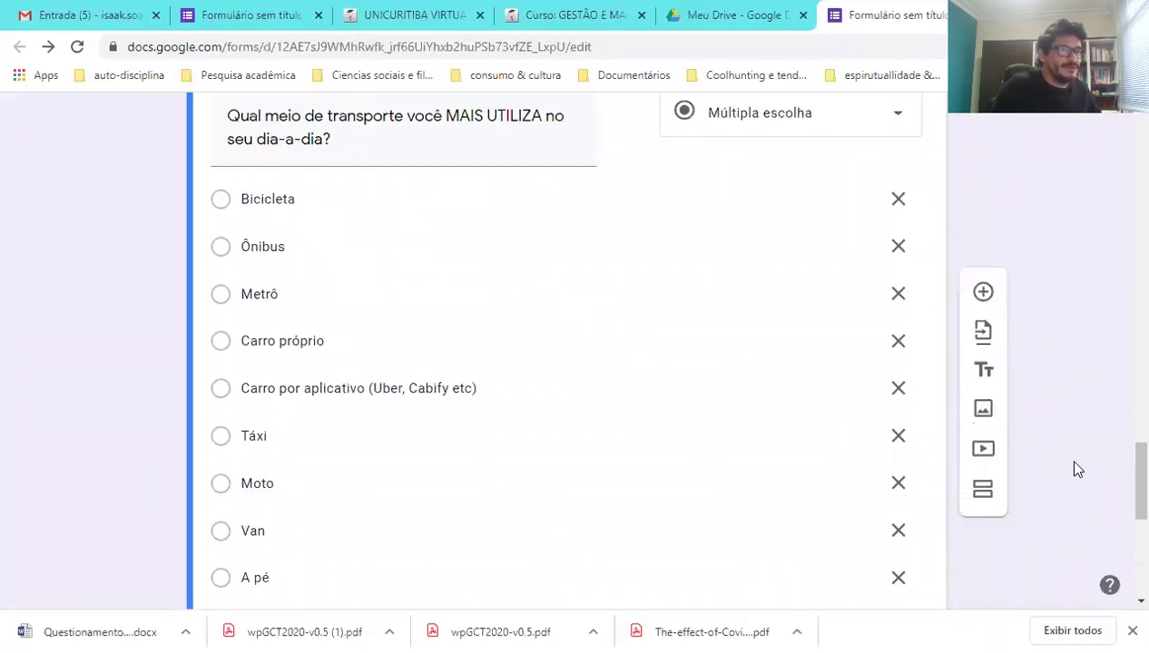
scroll(811, 325, up, 4)
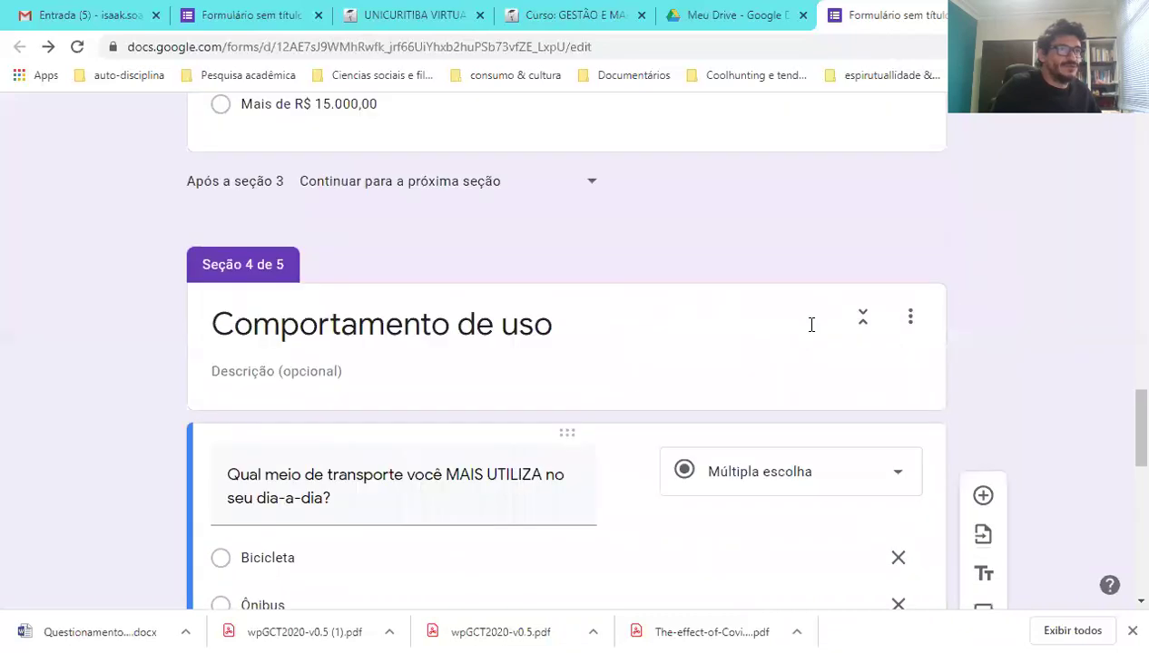
click(992, 392)
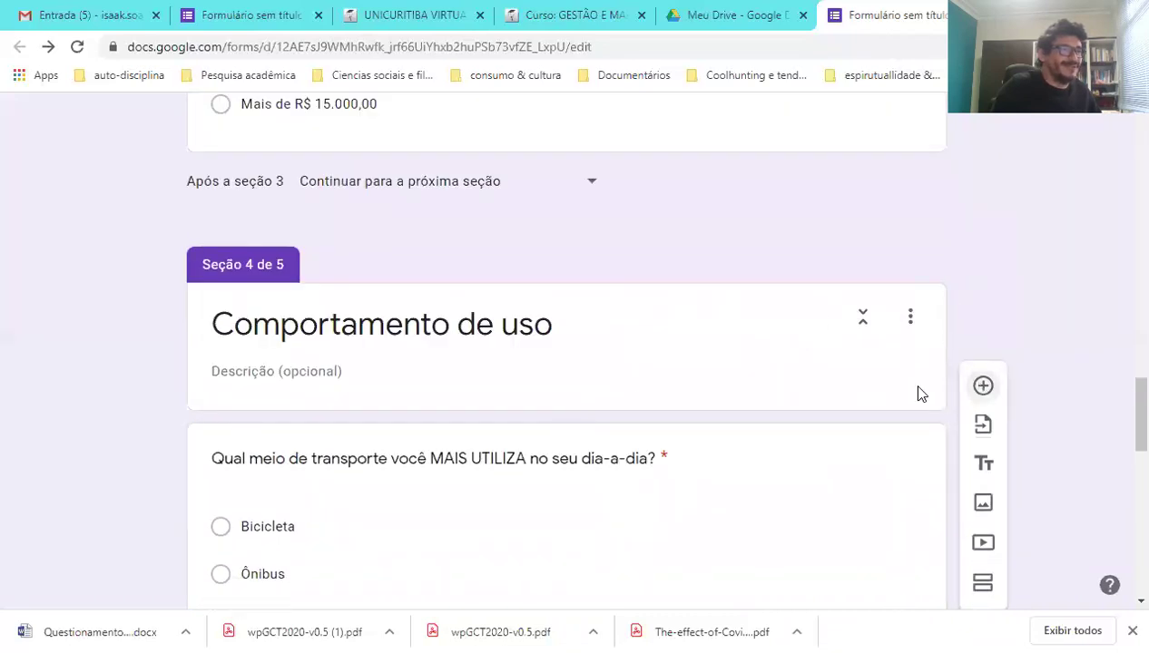
scroll(782, 482, down, 12)
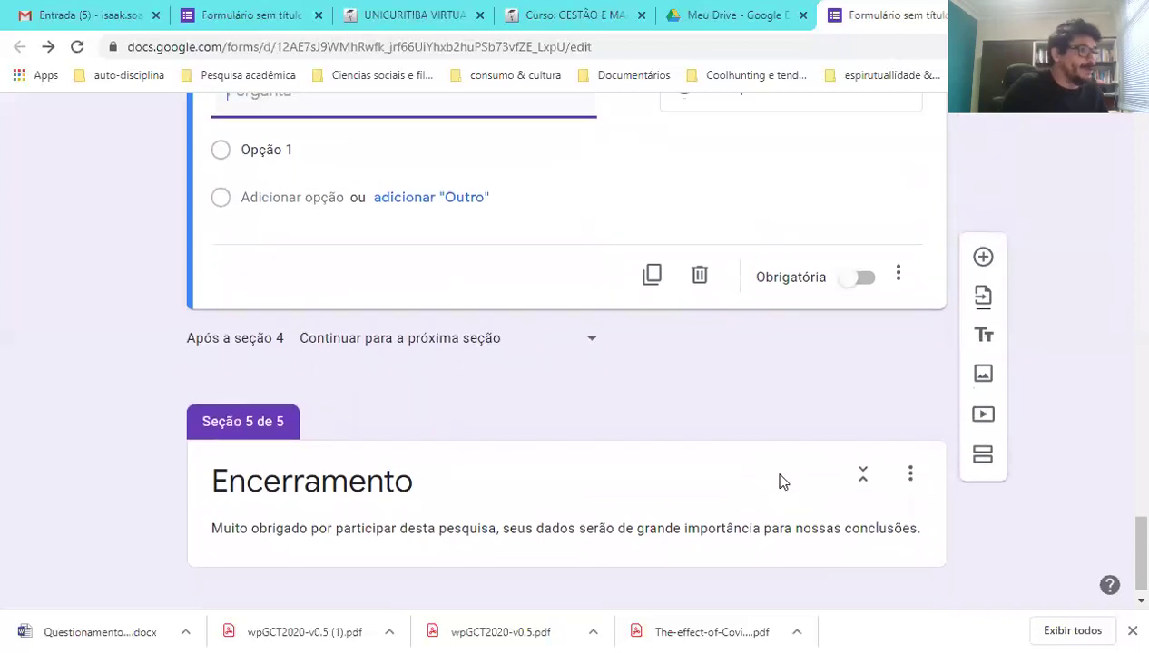
scroll(782, 482, up, 2)
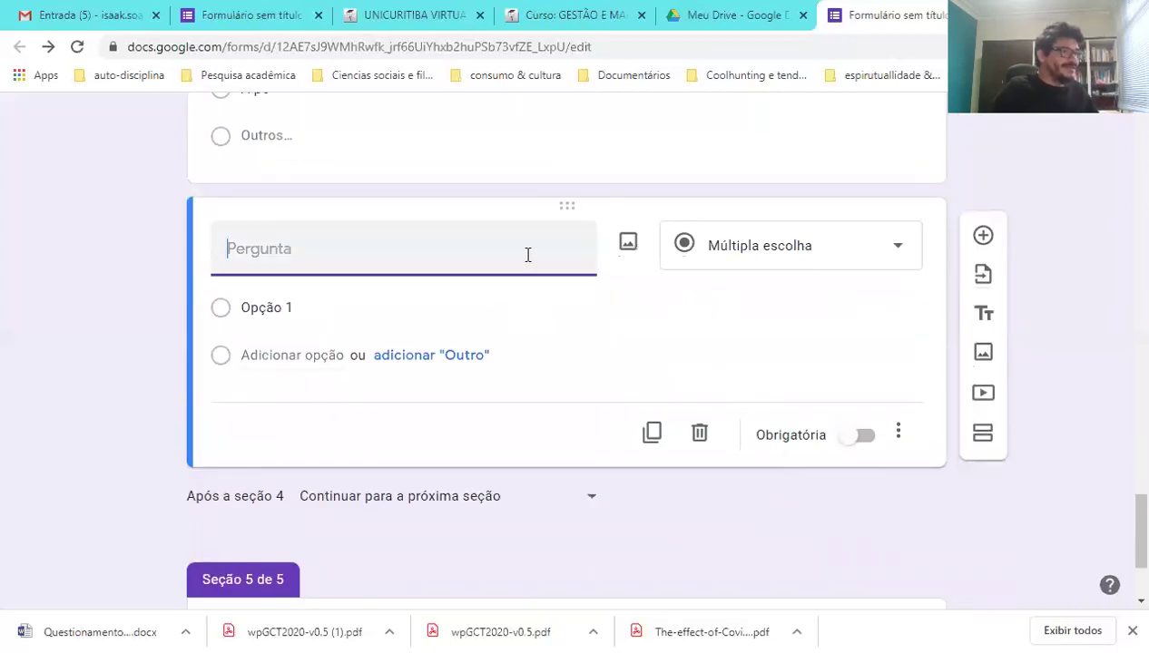
- Title the new question "A bicicleta é o seu principal meio de transporte?"
text(V)
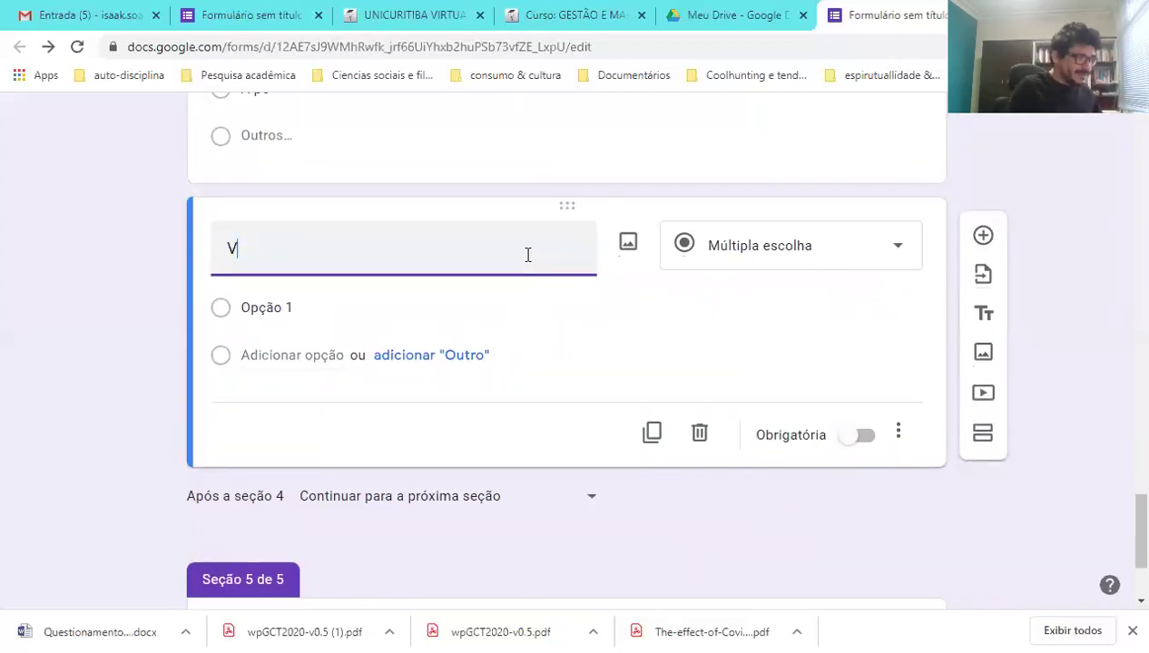
key(BackSpace)
text(A)
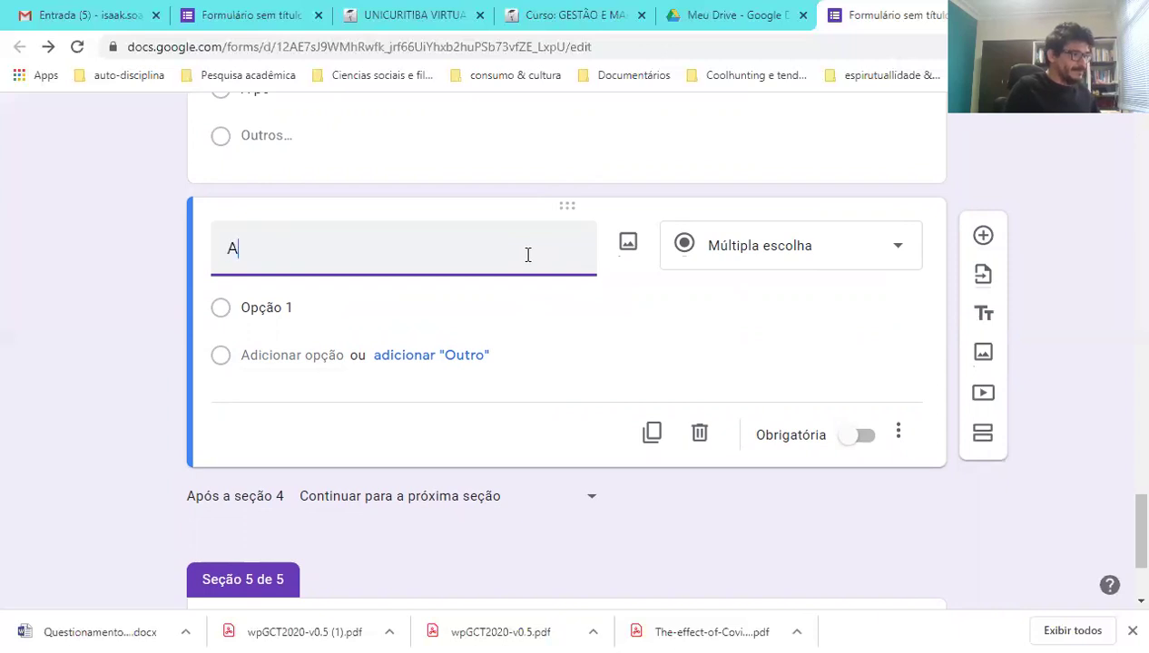
text( biclete)
text( é)
key(Left)
key(Left)
key(BackSpace)
text(a)
key(Right)
key(Right)
text(o seu )
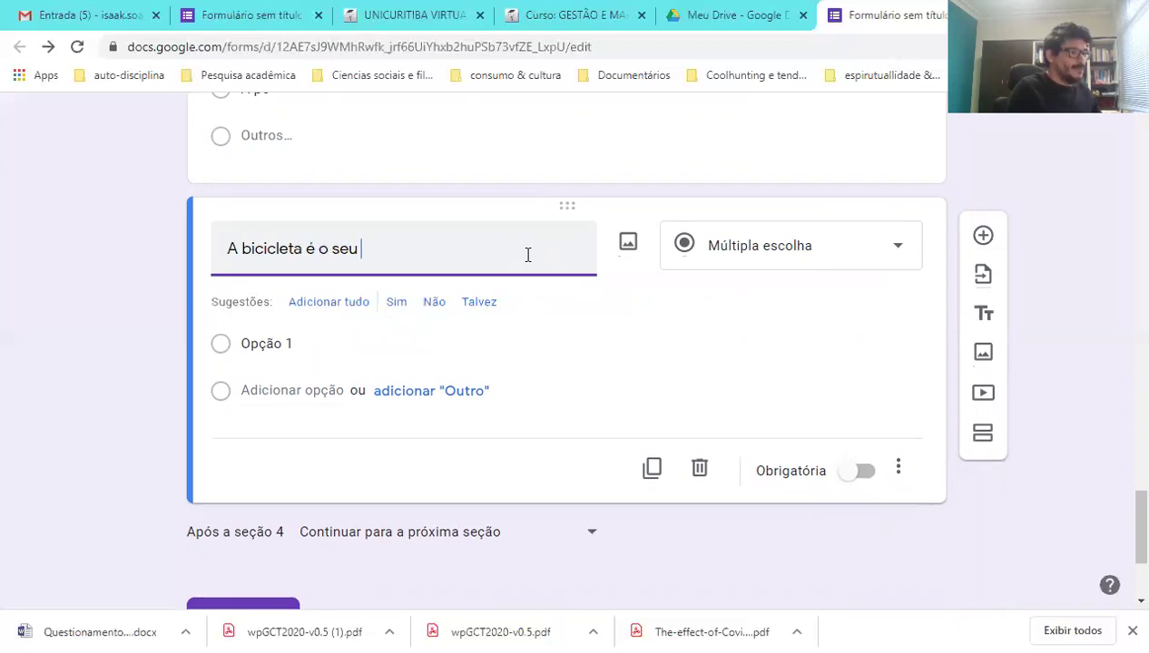
text(princip)
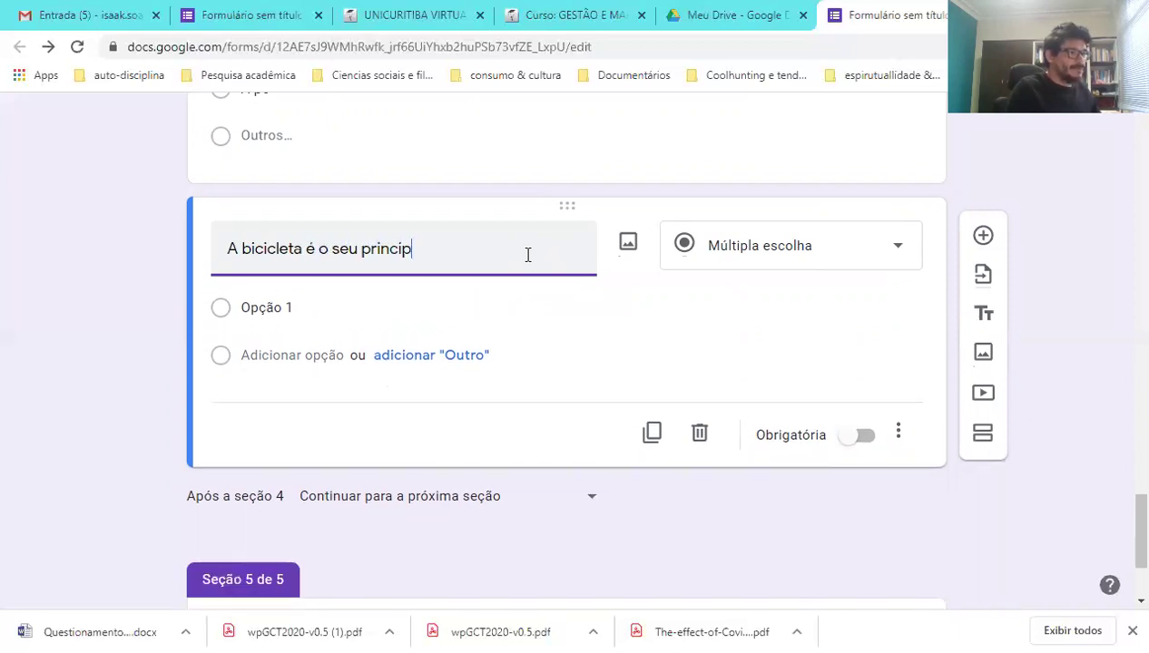
text(al meio de t)
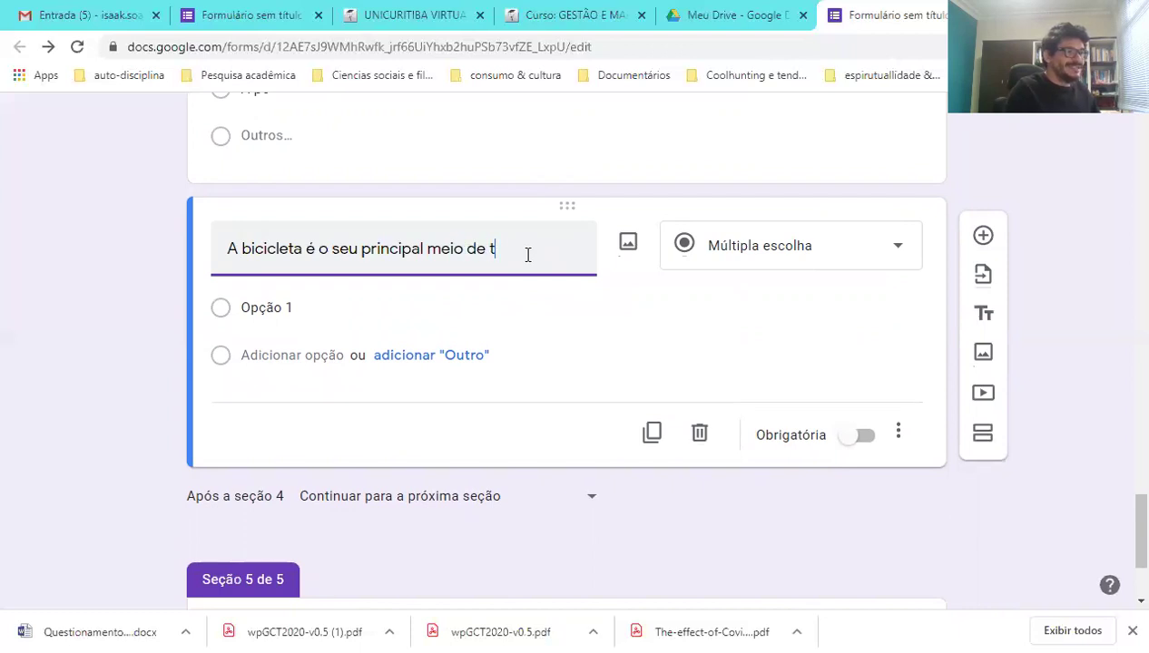
text(ransporte?)
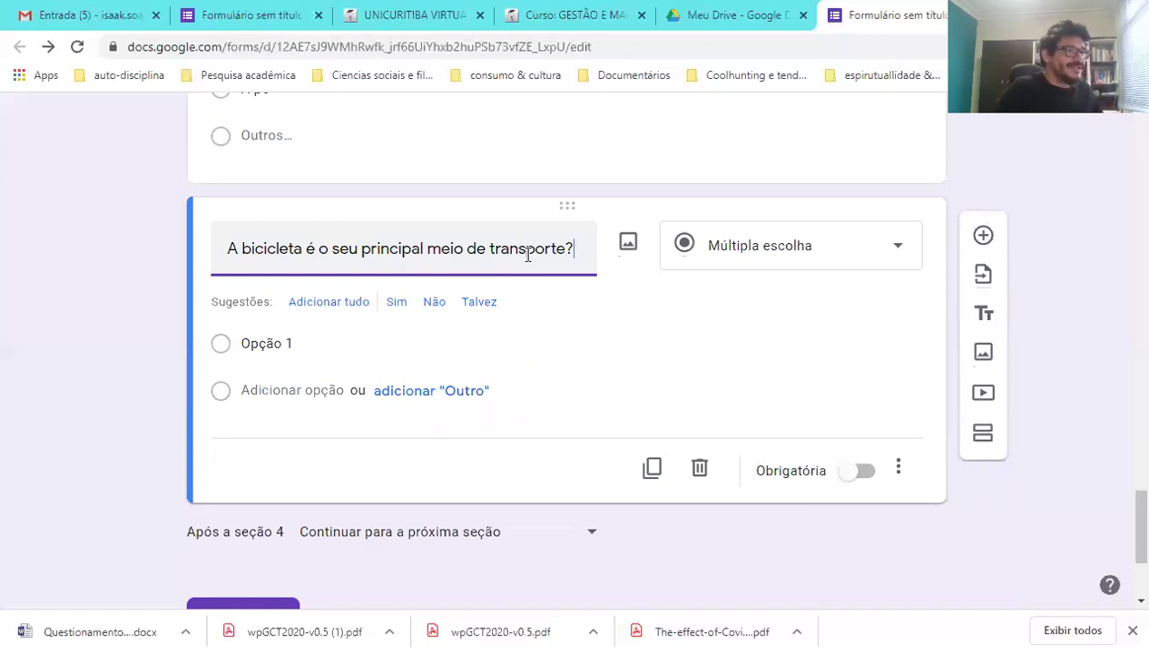
- Add the suggested answers "Sim" and "Não" to the bicycle question and make it required
click(397, 303)
click(397, 303)
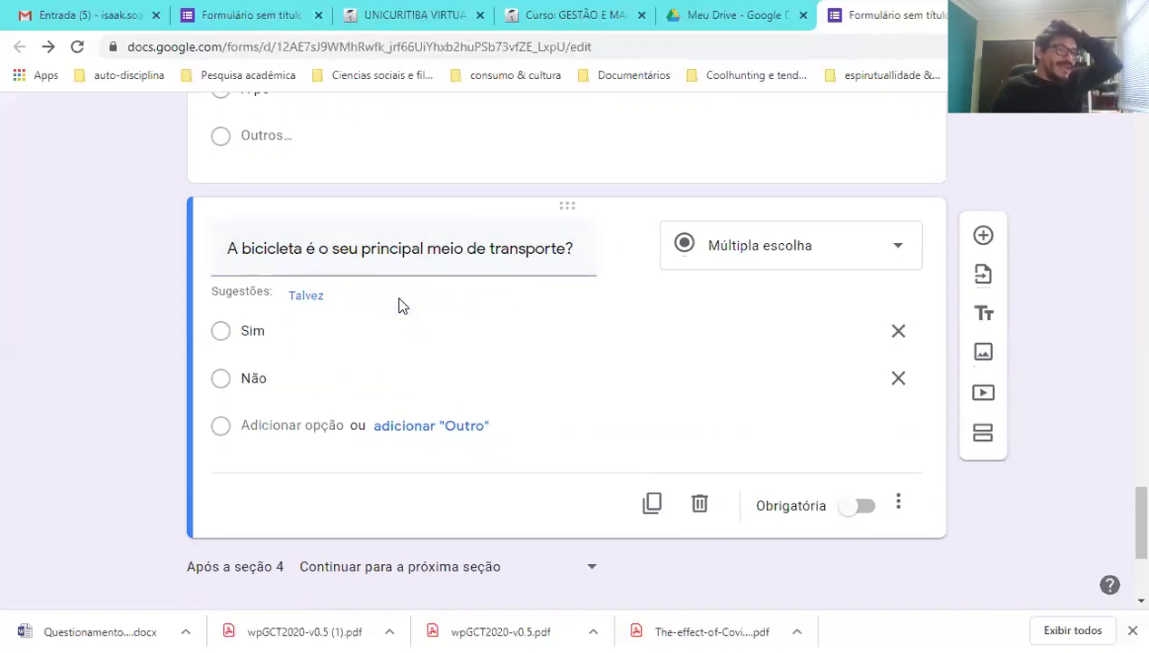
click(860, 510)
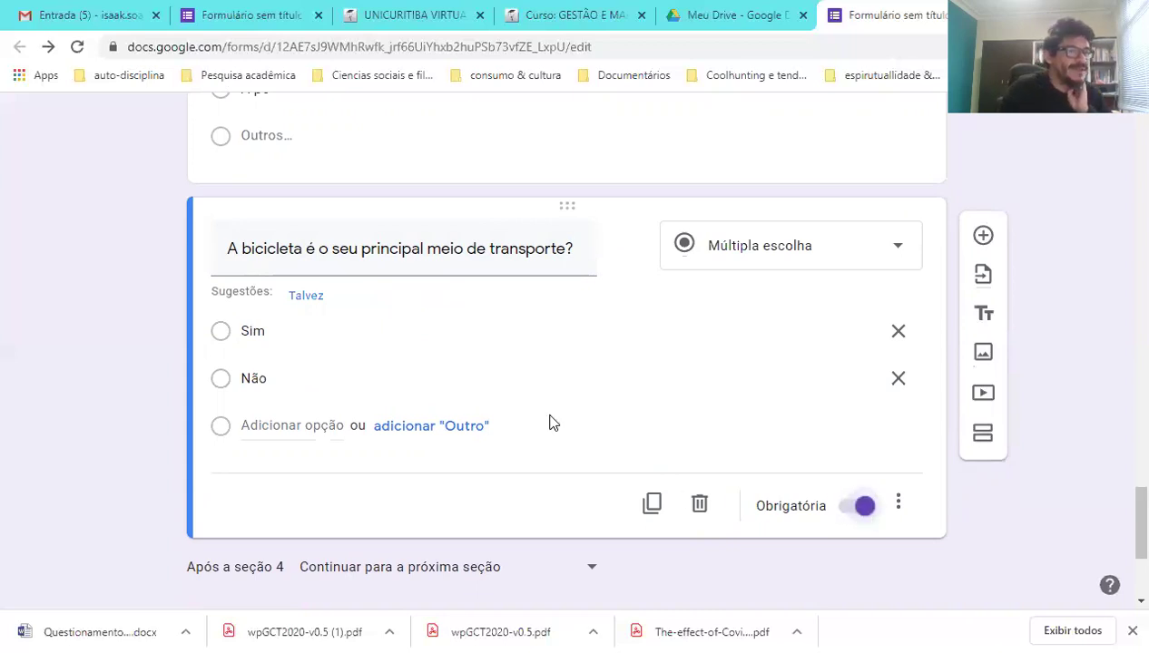
- Insert two new sections between the bicycle question and the Encerramento section
scroll(549, 423, down, 2)
scroll(608, 417, up, 2)
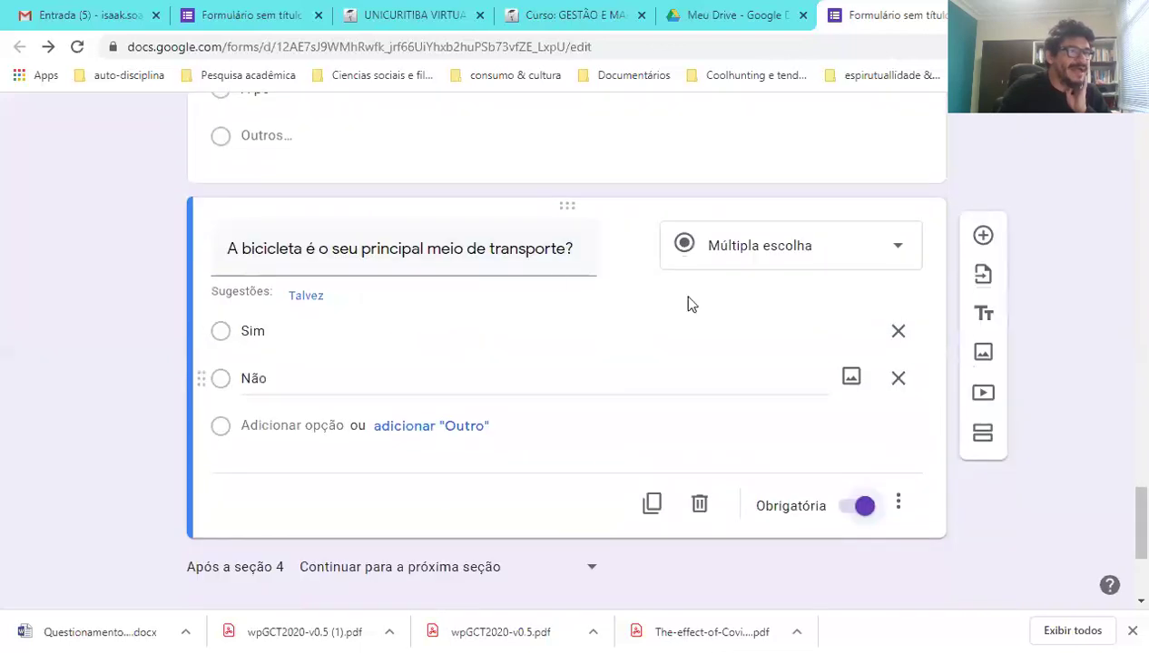
click(978, 437)
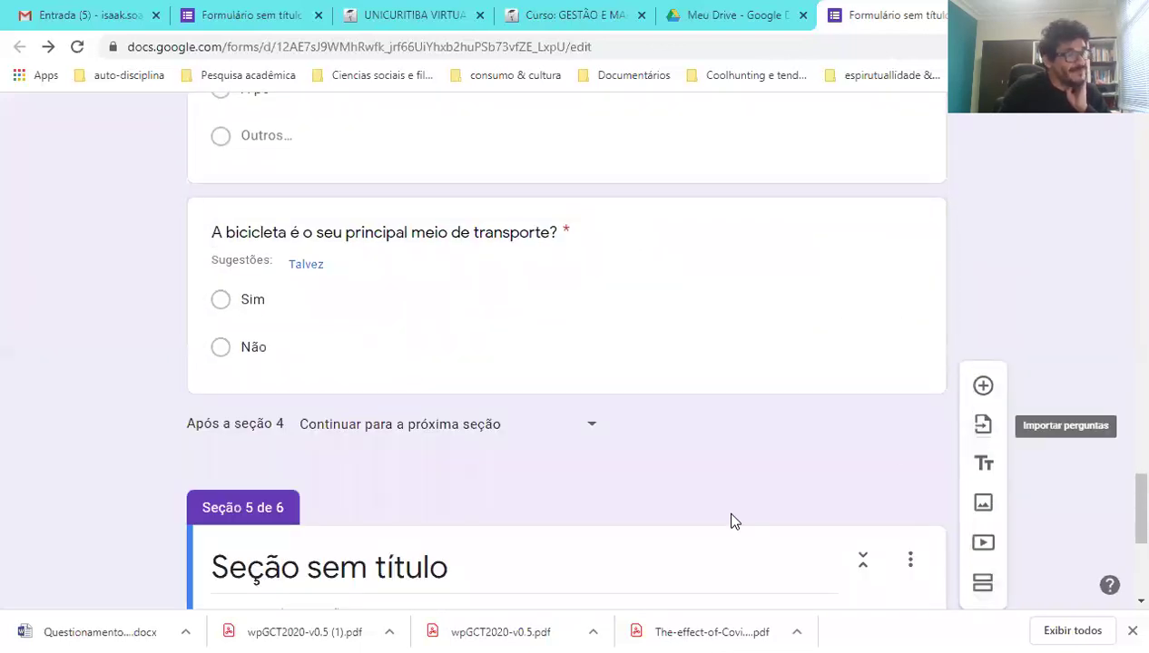
scroll(731, 521, down, 3)
click(983, 448)
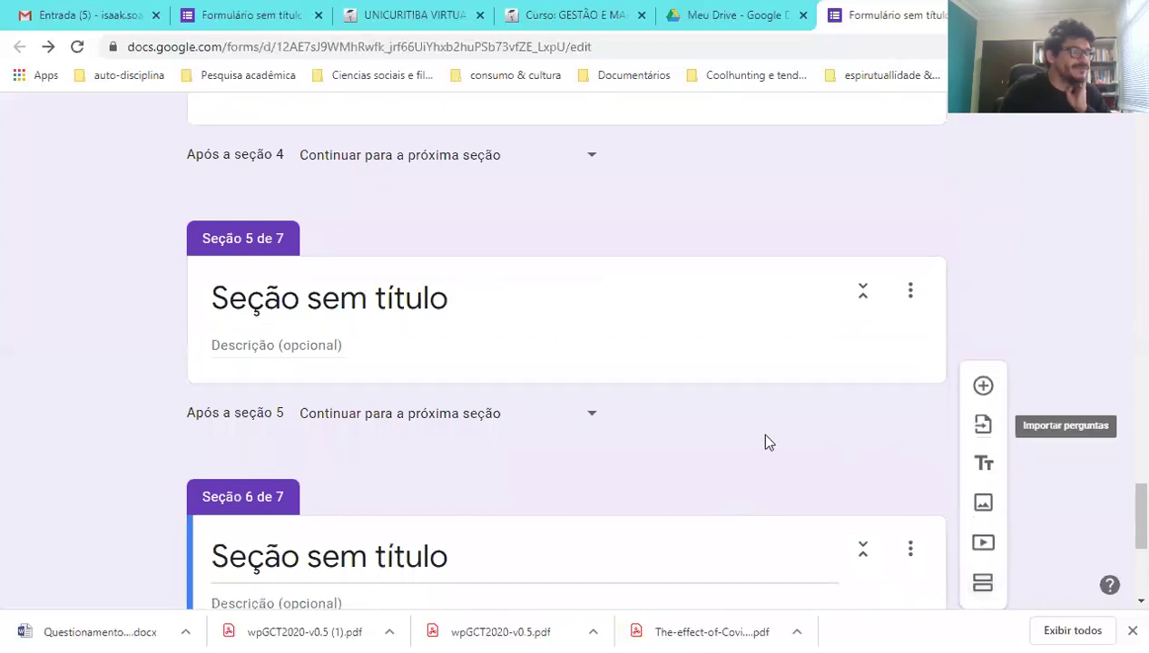
- Title section 5 "Bicicleta como transporte"
scroll(750, 442, up, 3)
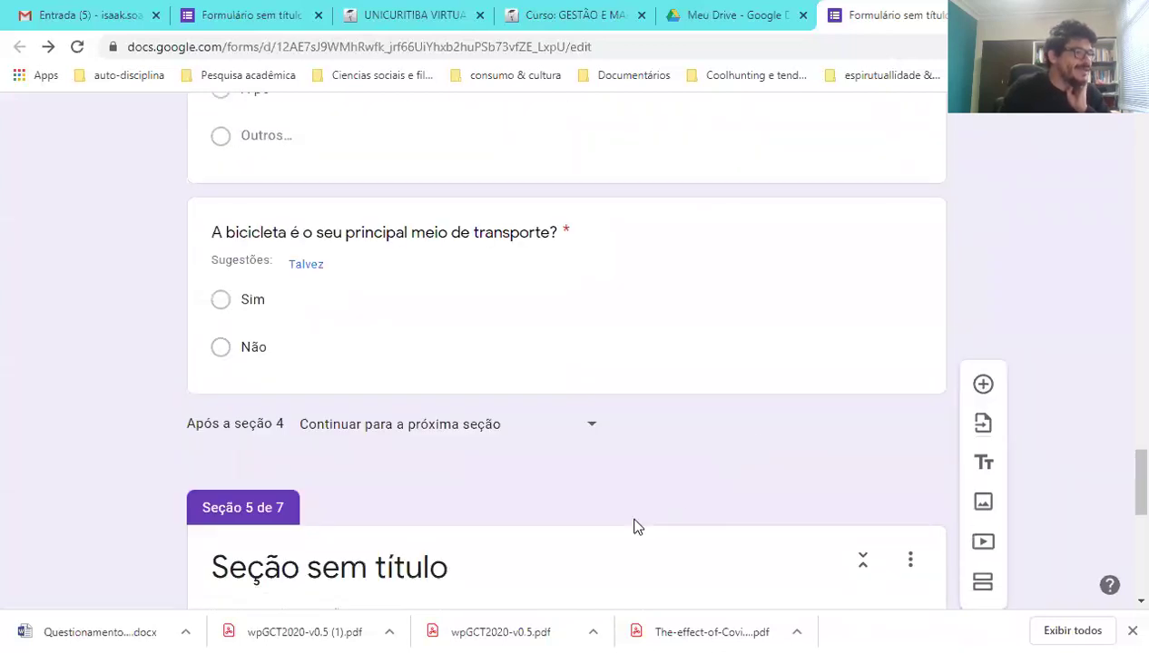
click(549, 515)
click(508, 490)
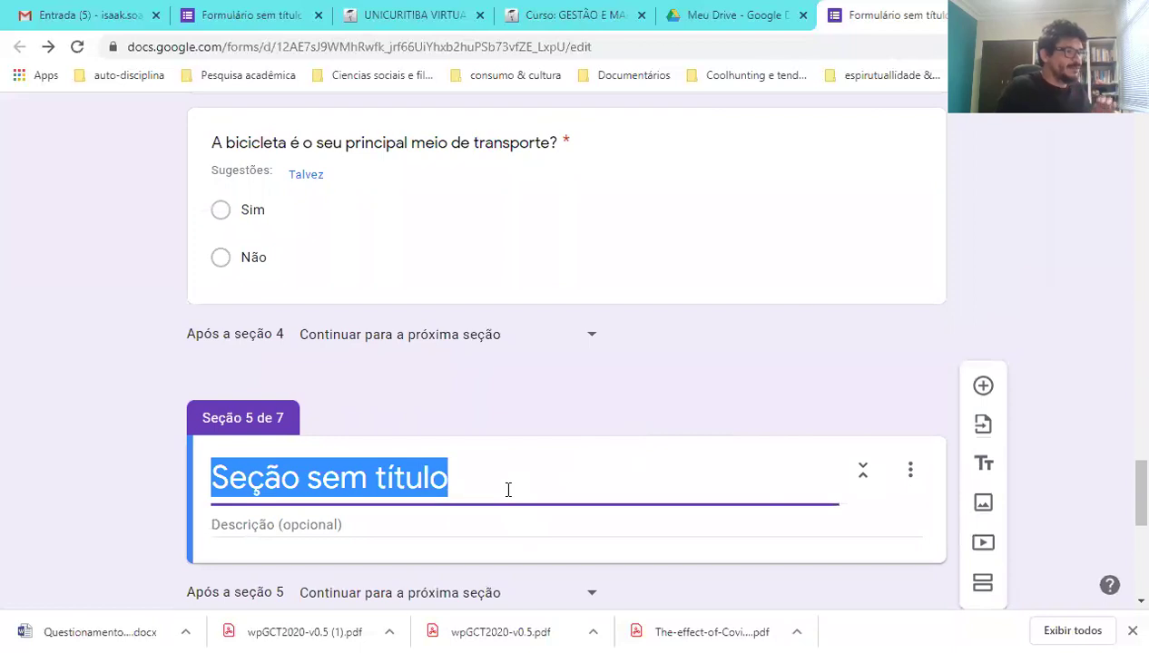
text(B)
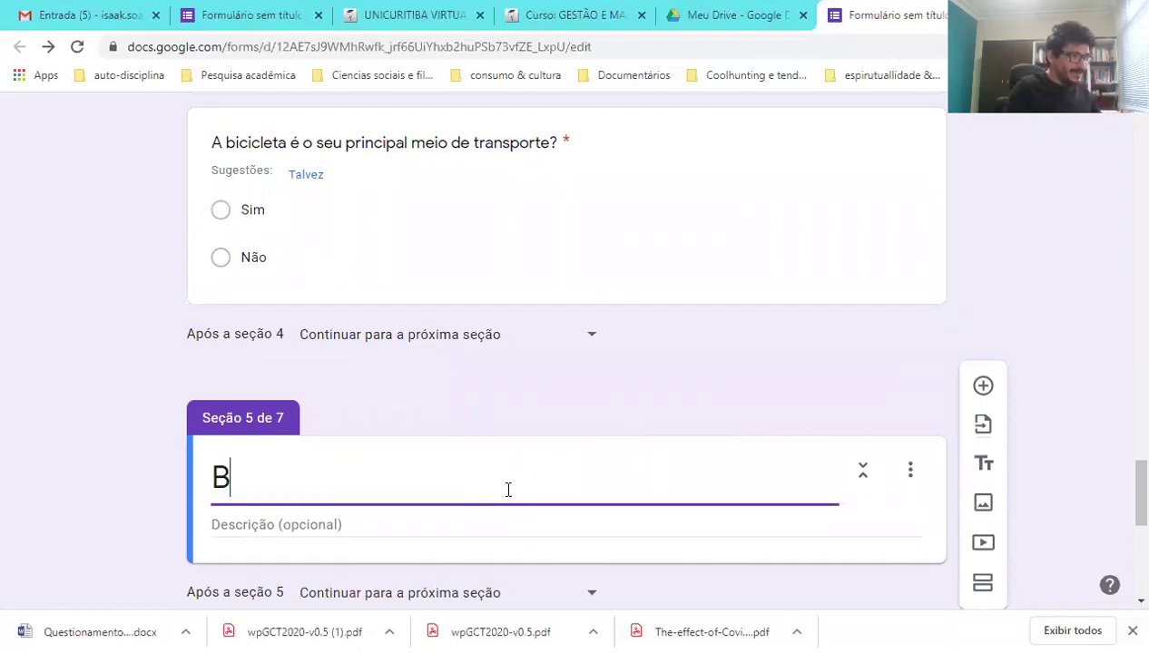
text(iciclet)
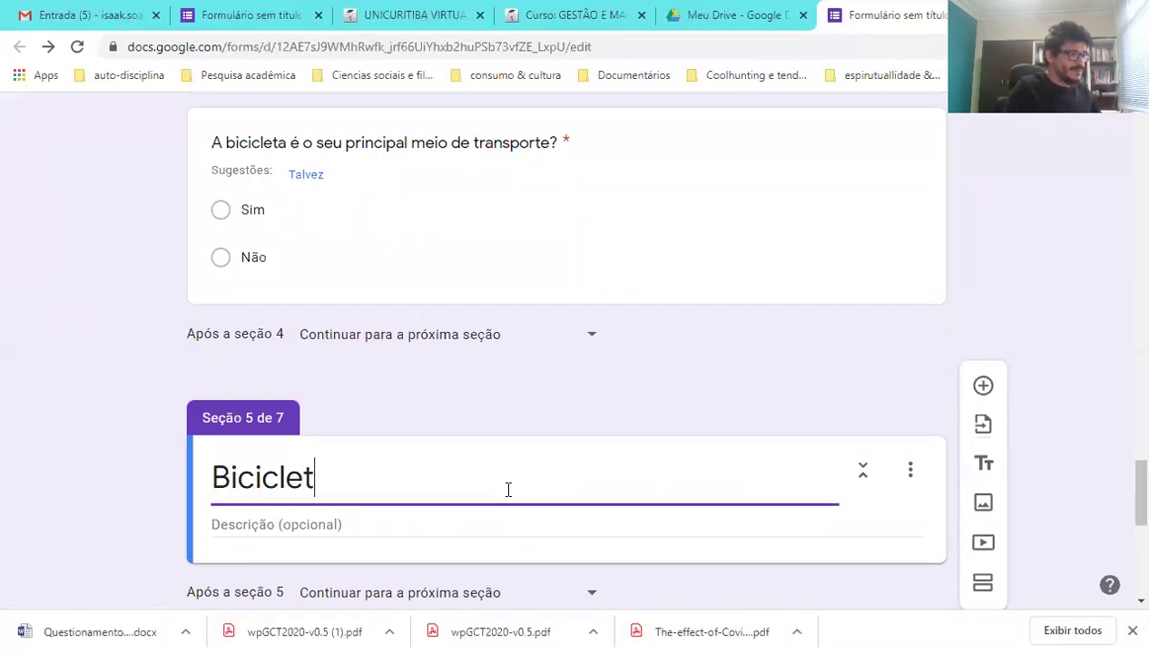
text(a como transporte)
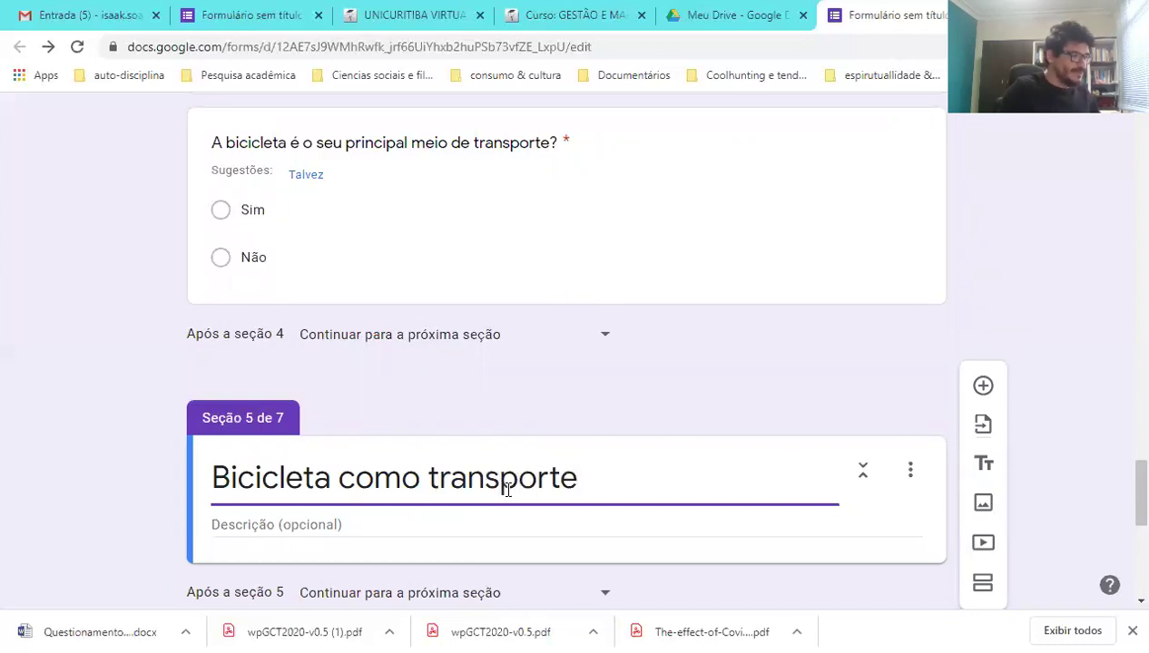
- Title section 6 "Crenças sobre bicicletas"
scroll(506, 490, down, 4)
click(463, 382)
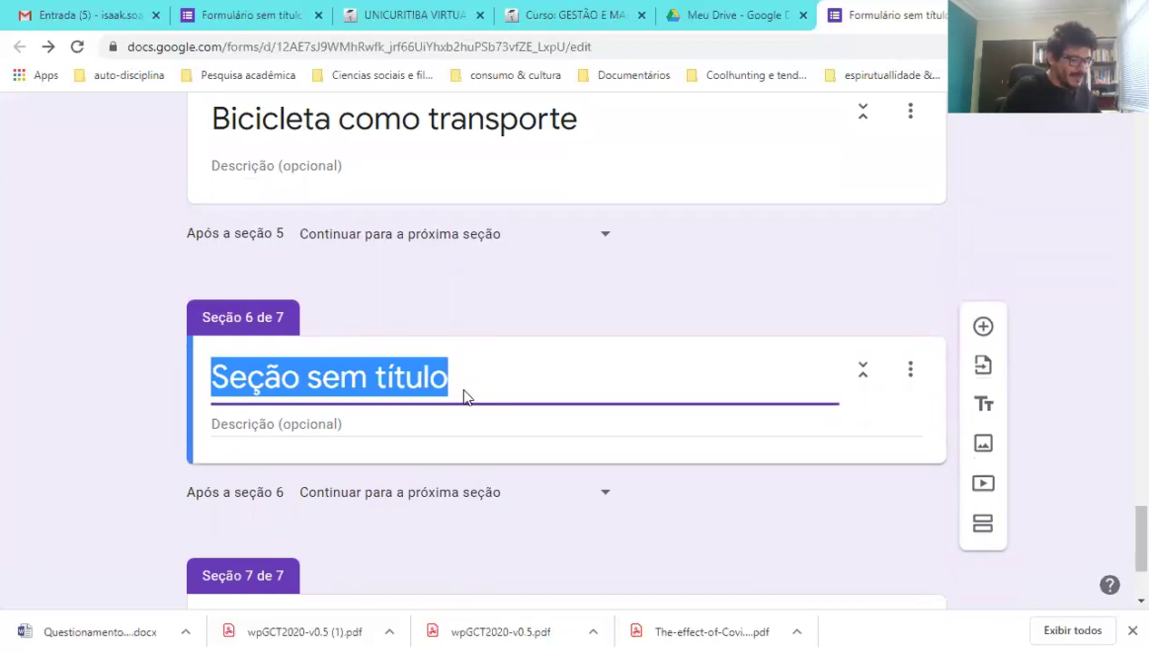
text(Cren)
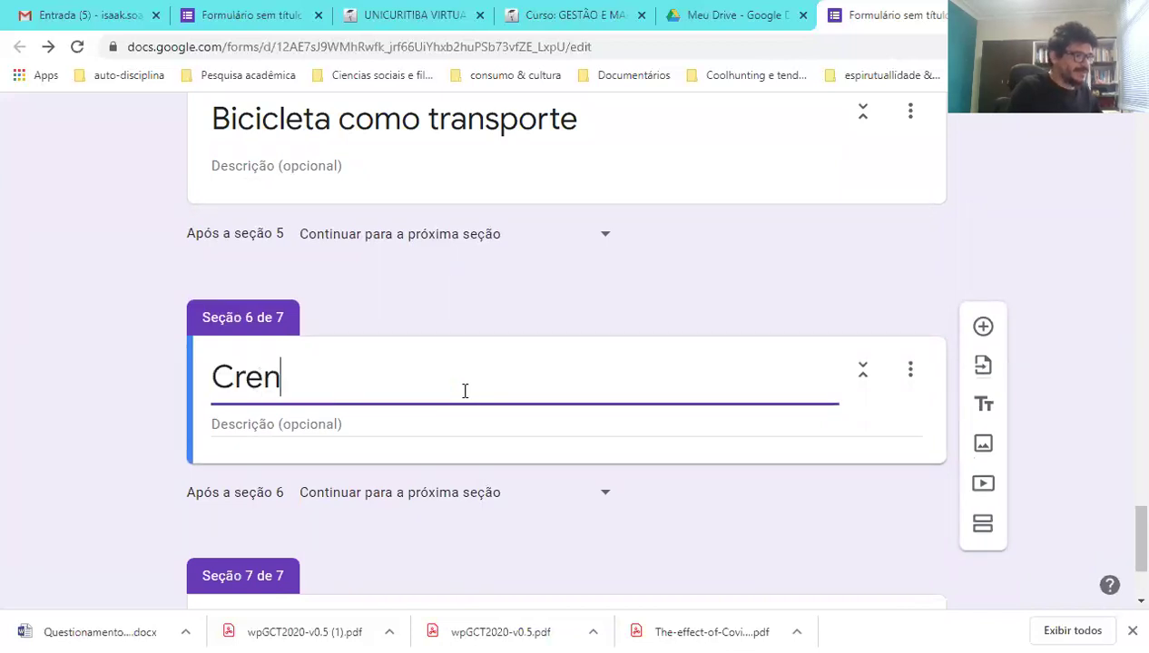
text(ças sobre bicil)
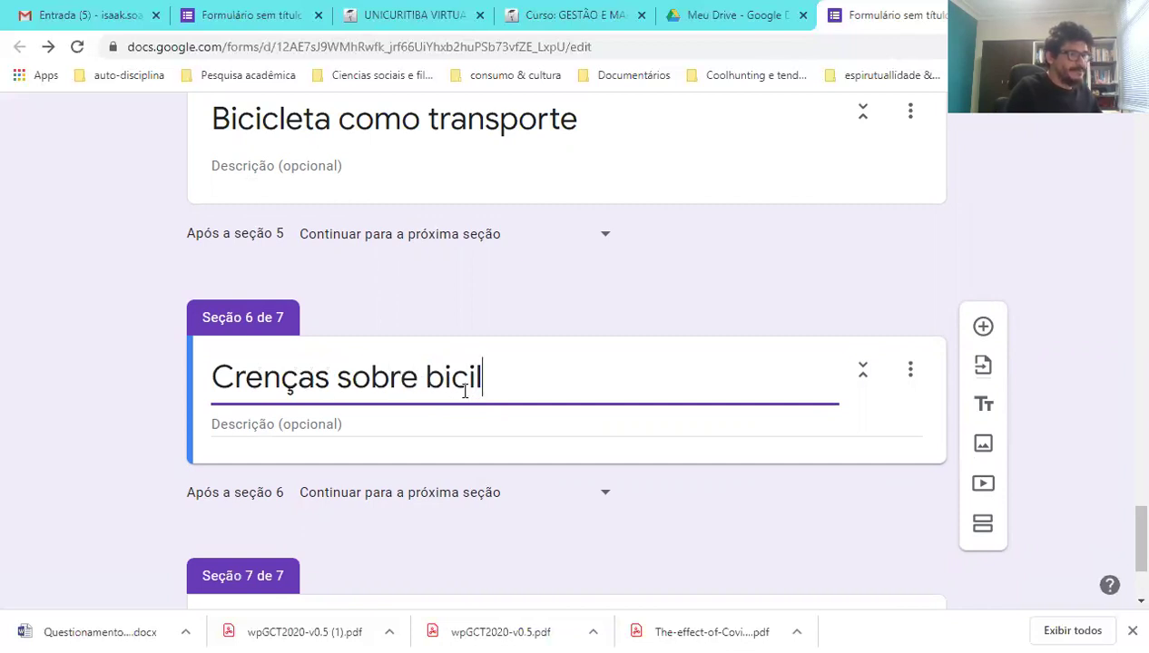
key(BackSpace)
text(cl)
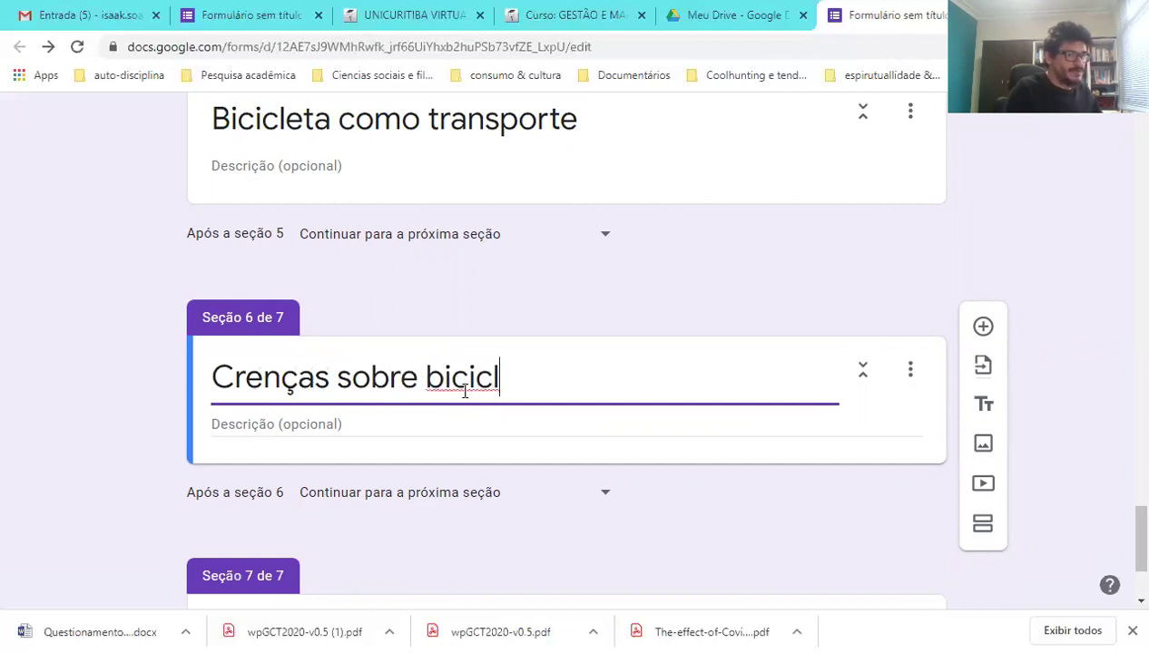
text(etas)
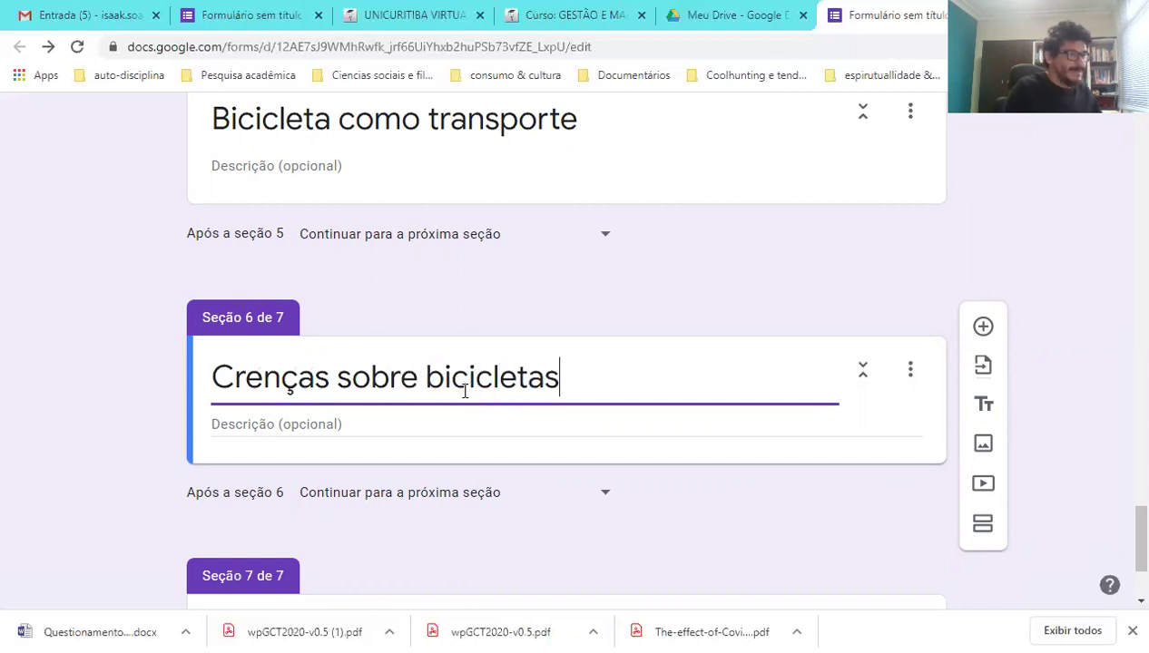
- Turn on answer-based section branching ("Ir para a seção com base na resposta") for the question about the bicycle as main transport
scroll(465, 390, up, 3)
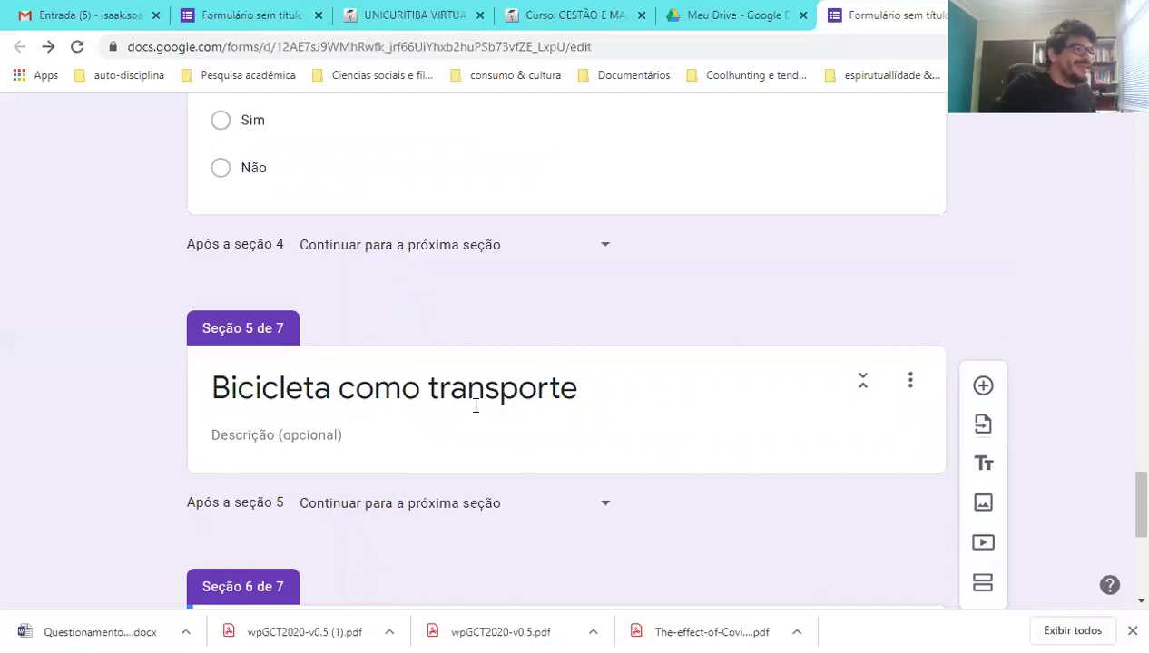
scroll(475, 406, up, 3)
click(368, 414)
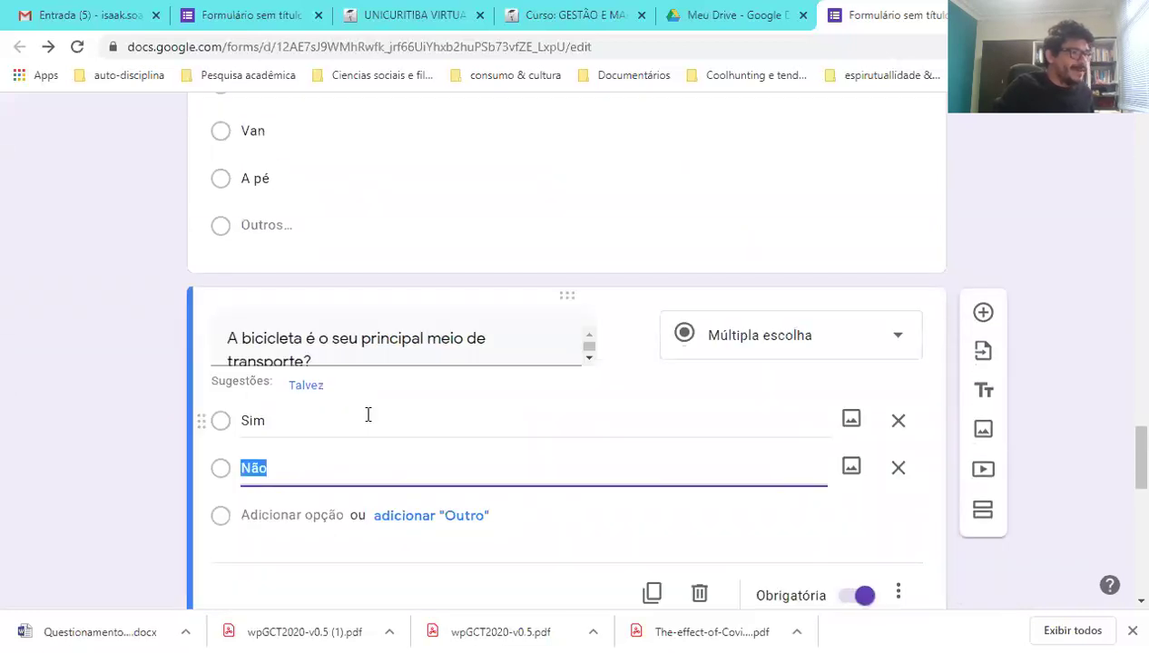
scroll(367, 415, down, 3)
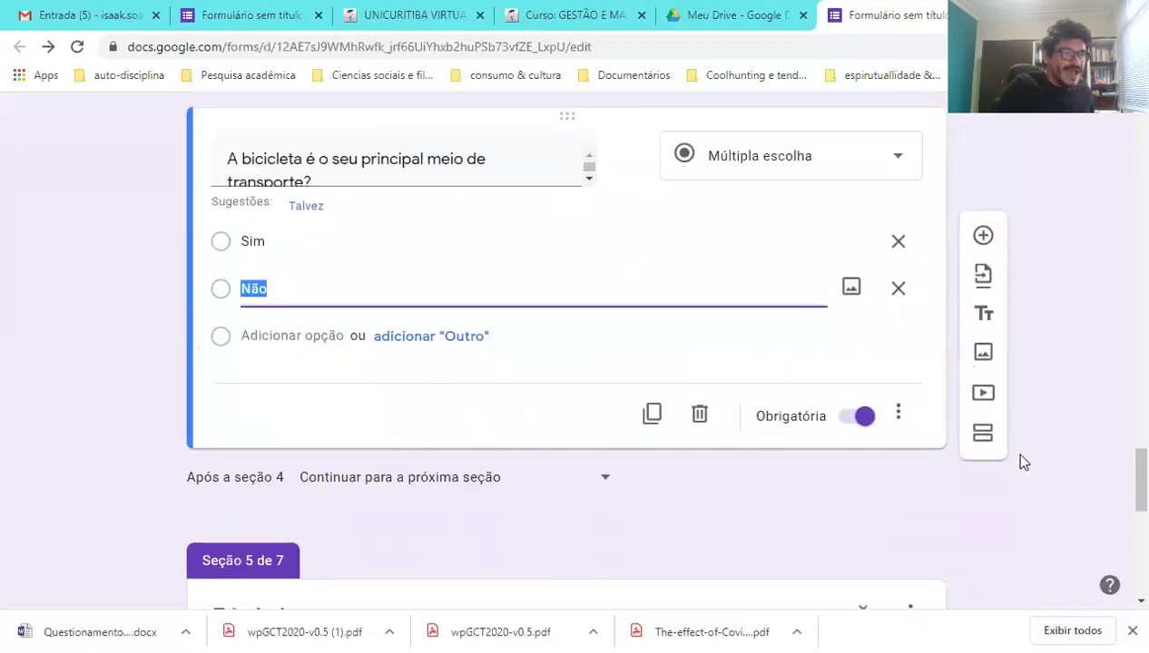
click(896, 413)
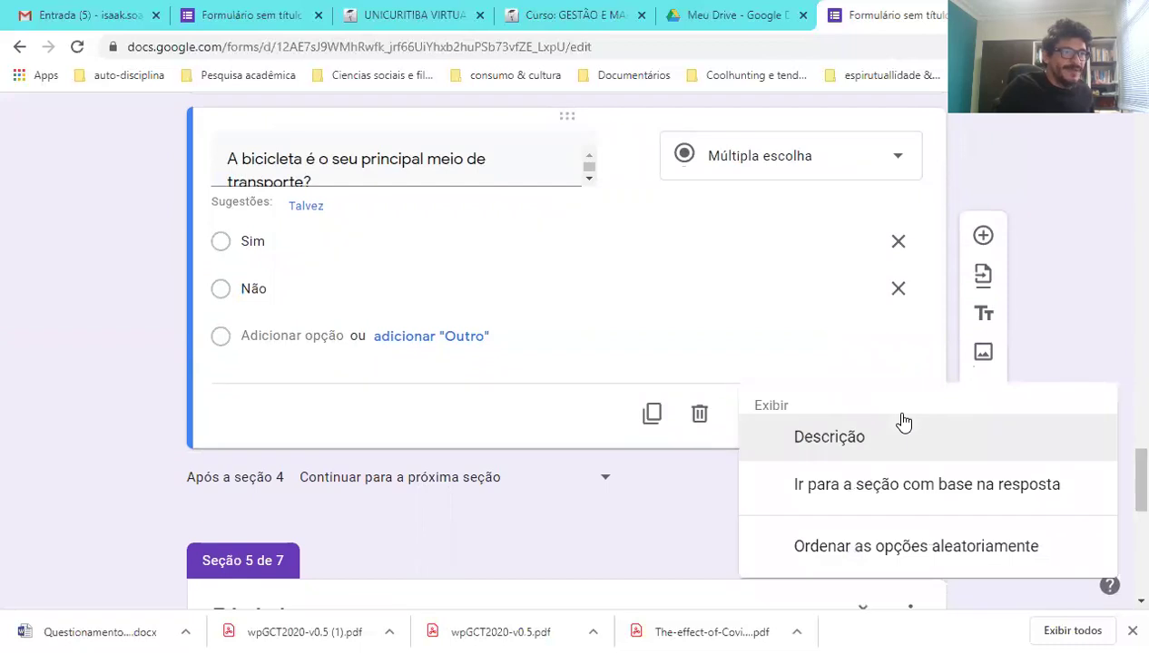
click(872, 490)
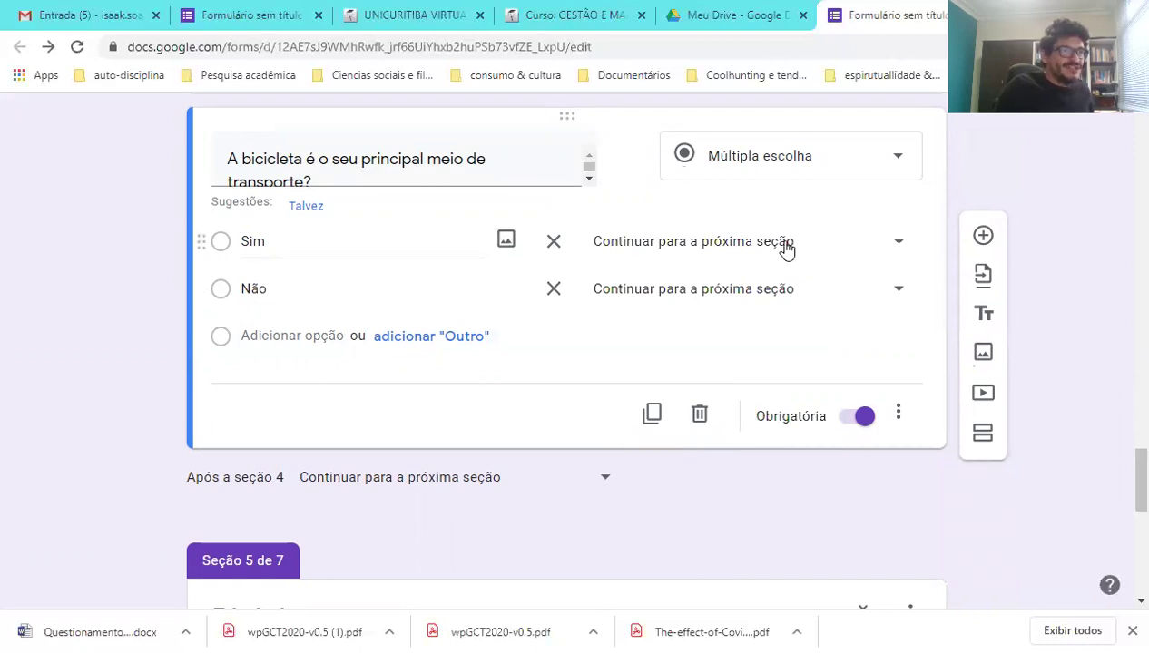
- Route the "Sim" answer to section 5 (Bicicleta como transporte) and "Não" to section 6 (Crenças sobre bicicletas)
click(900, 245)
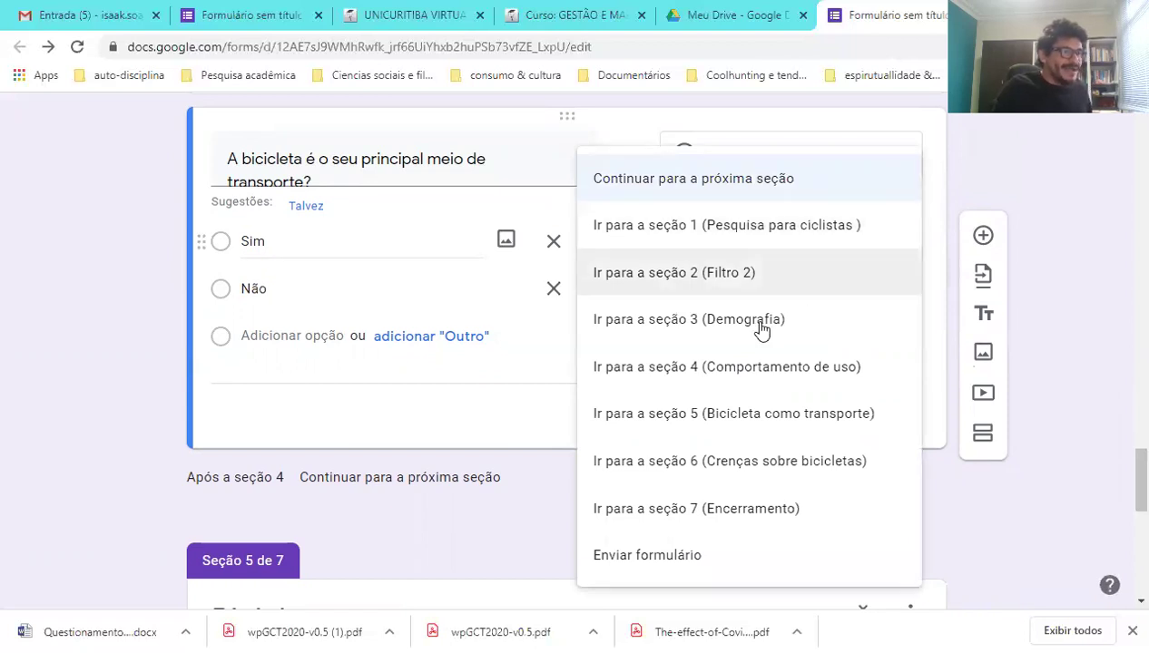
click(732, 413)
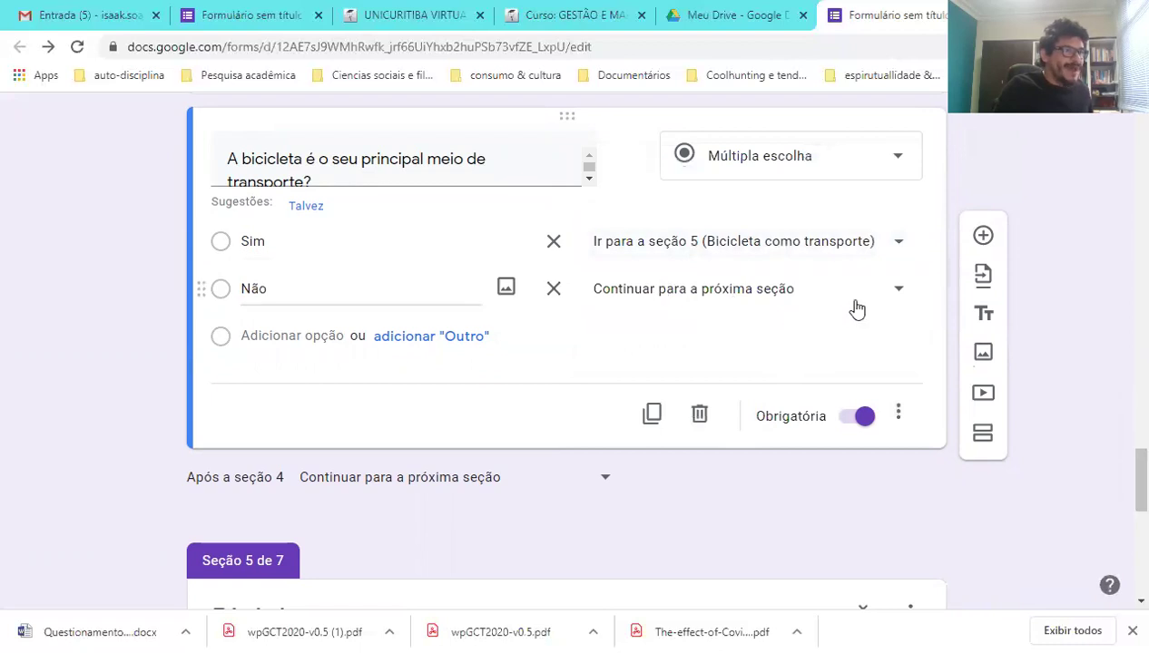
click(897, 295)
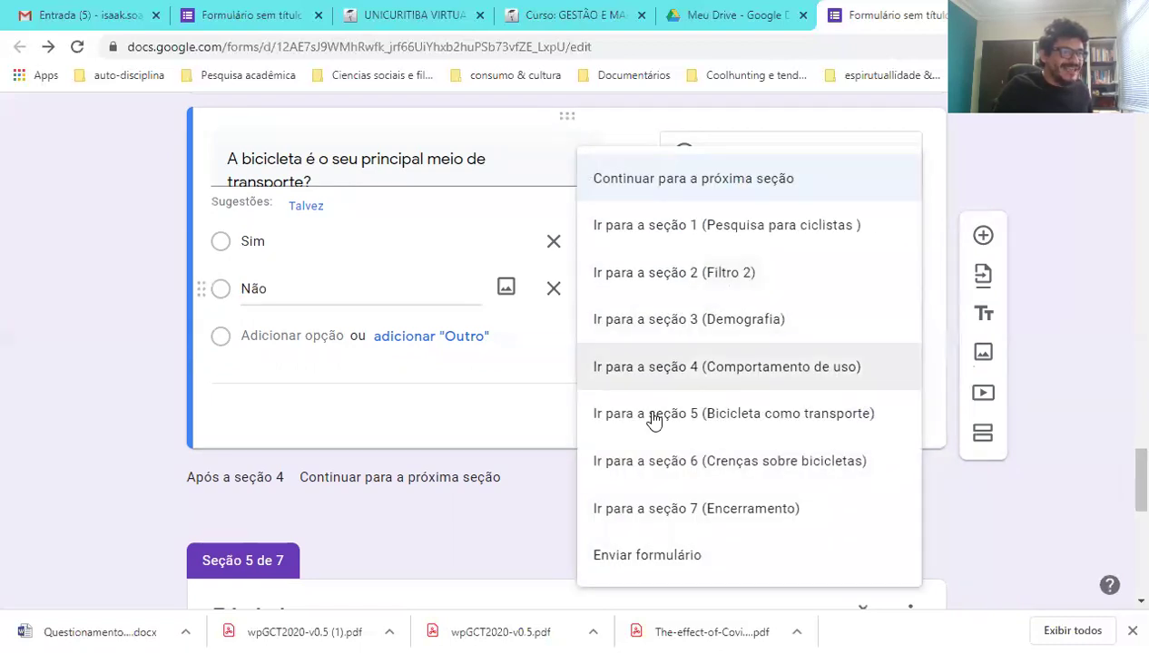
click(656, 461)
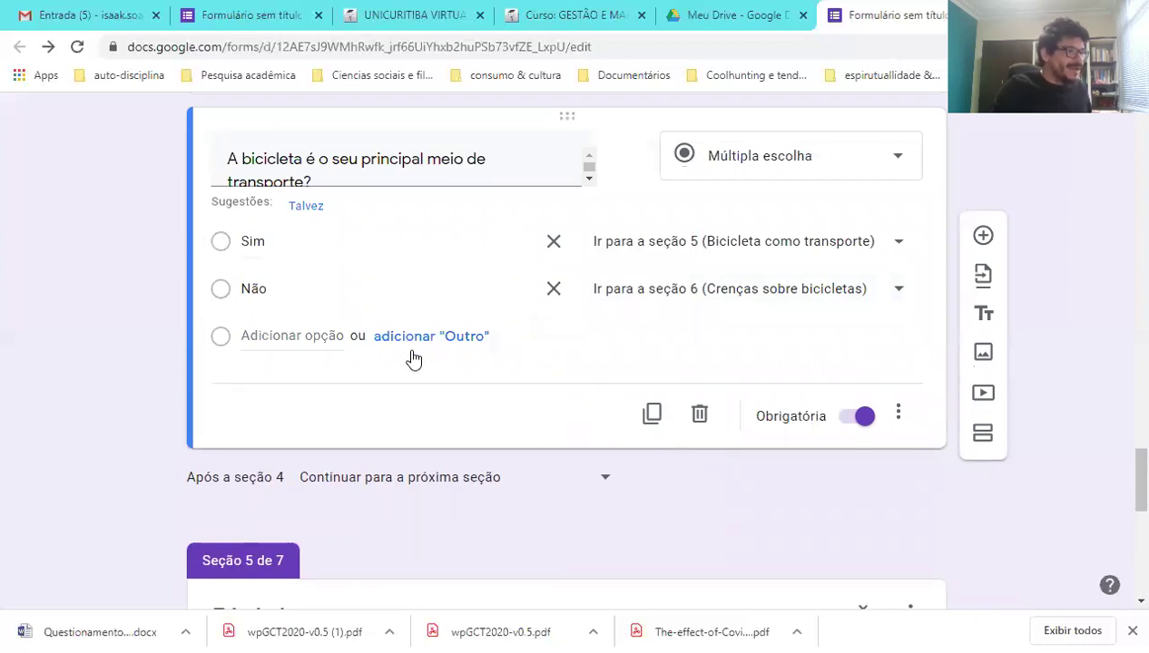
- Review how the bicycle question's branching relates to sections 5 and 6 and their after-section settings
scroll(536, 488, down, 3)
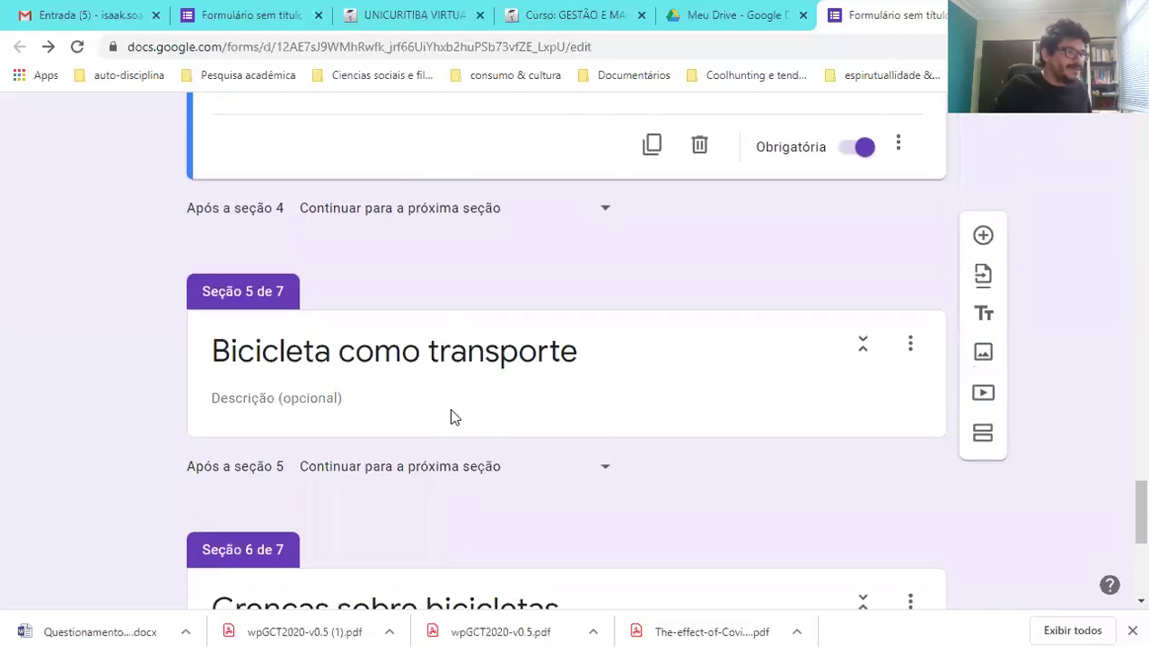
scroll(461, 400, down, 2)
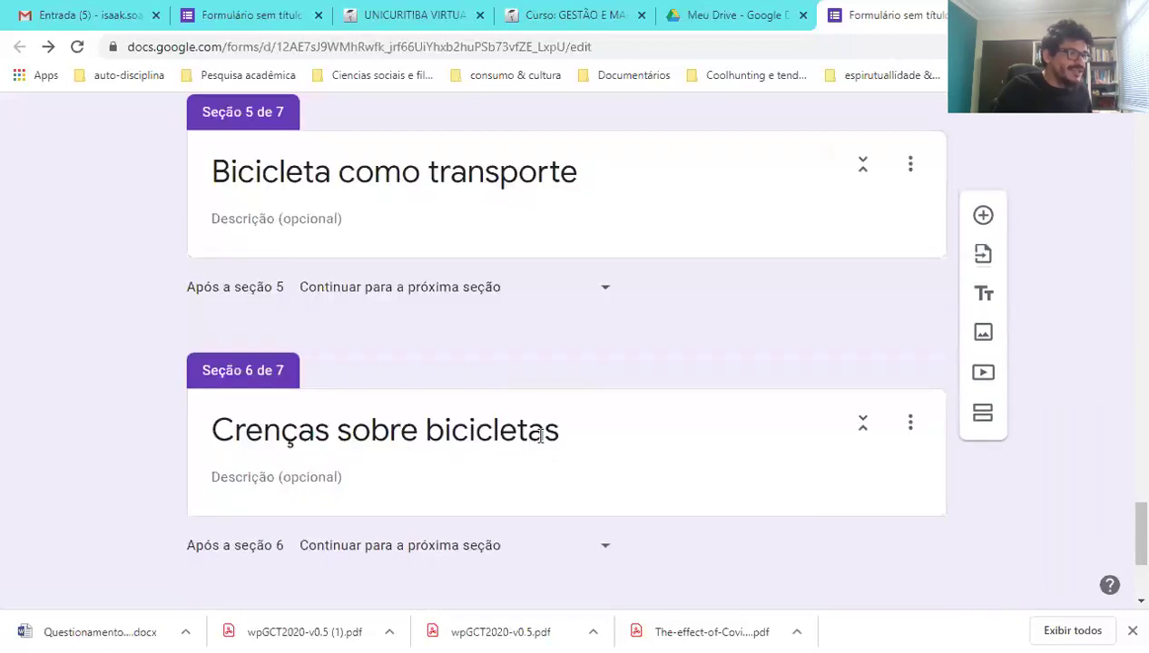
scroll(423, 490, up, 3)
scroll(435, 497, up, 3)
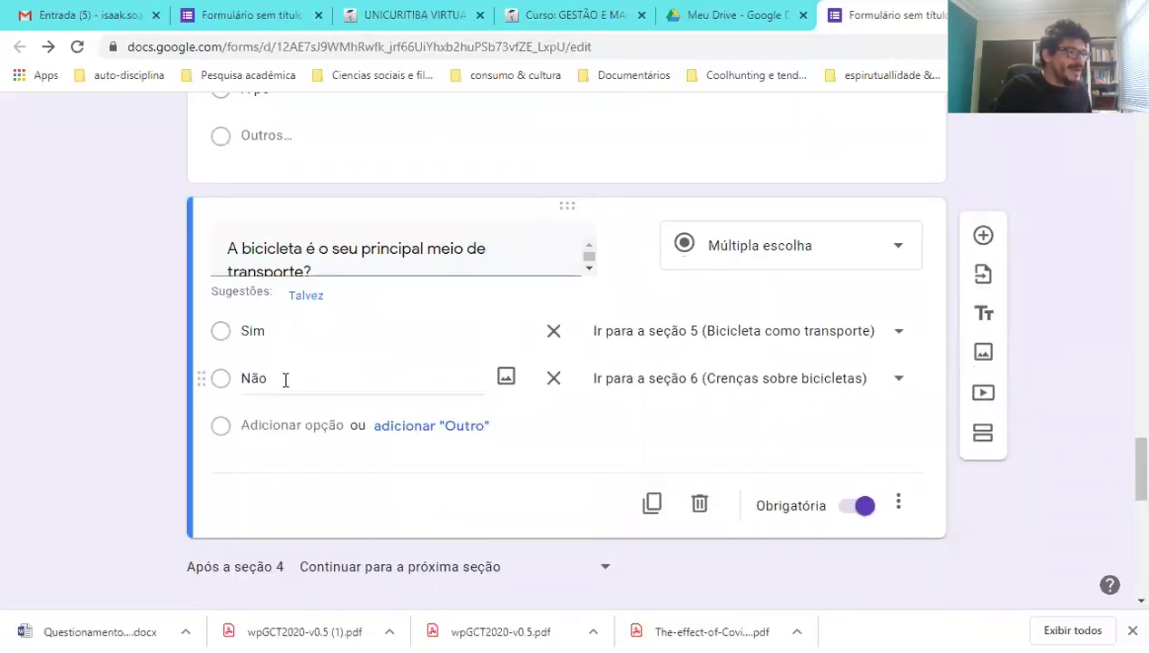
scroll(403, 513, down, 3)
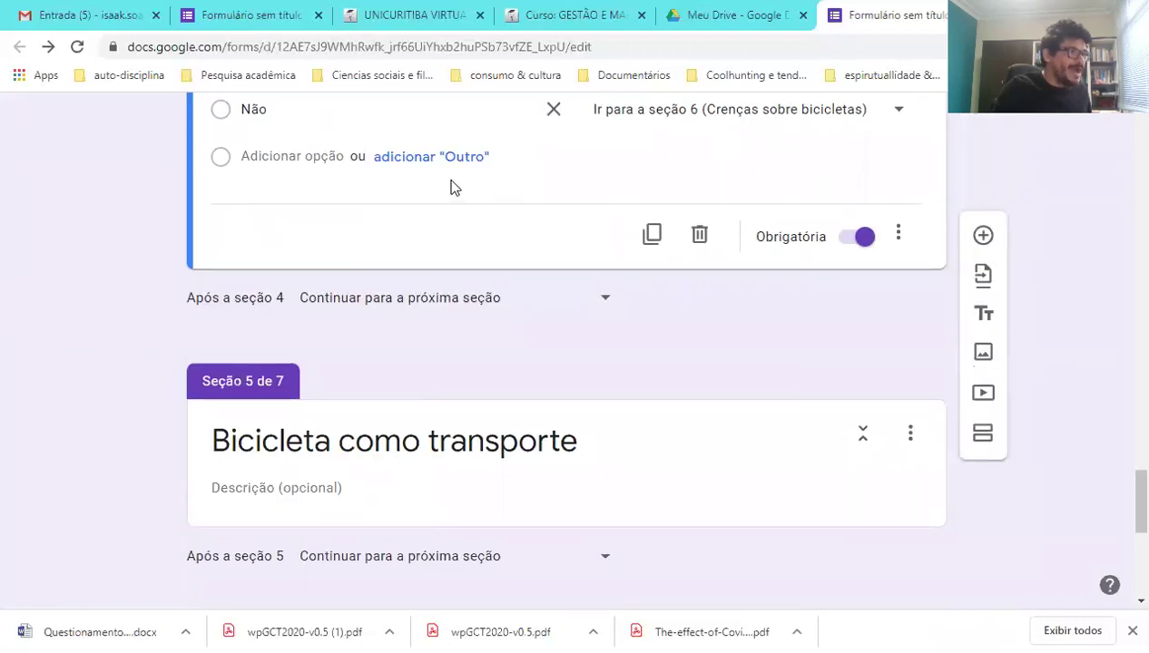
scroll(400, 549, down, 1)
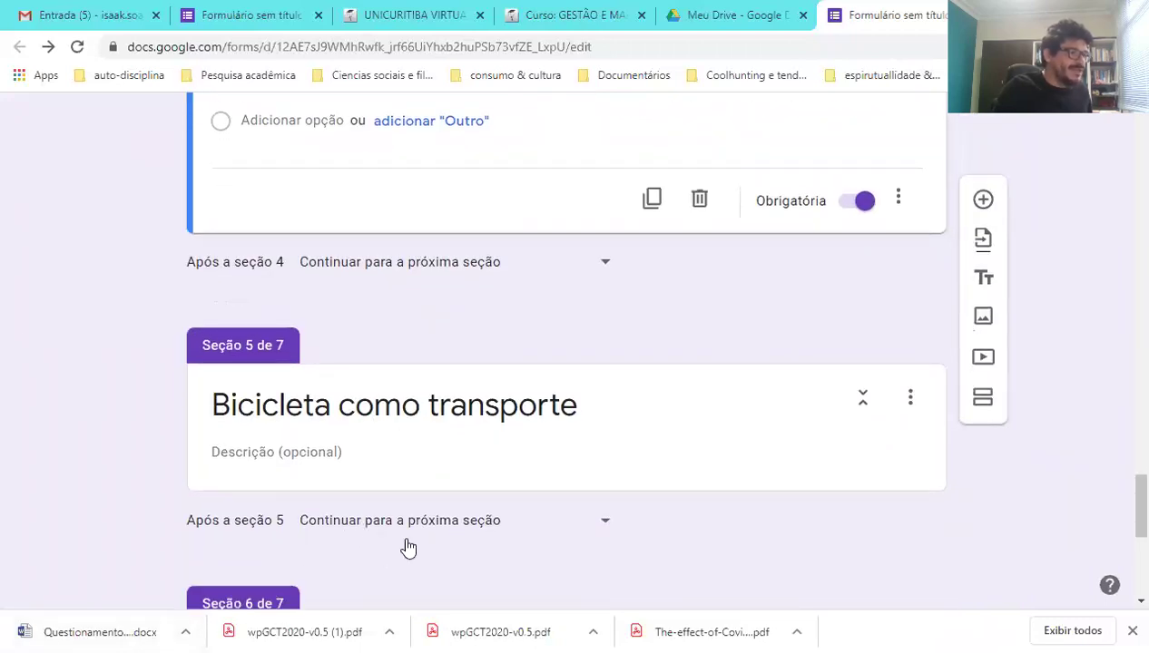
scroll(407, 548, down, 3)
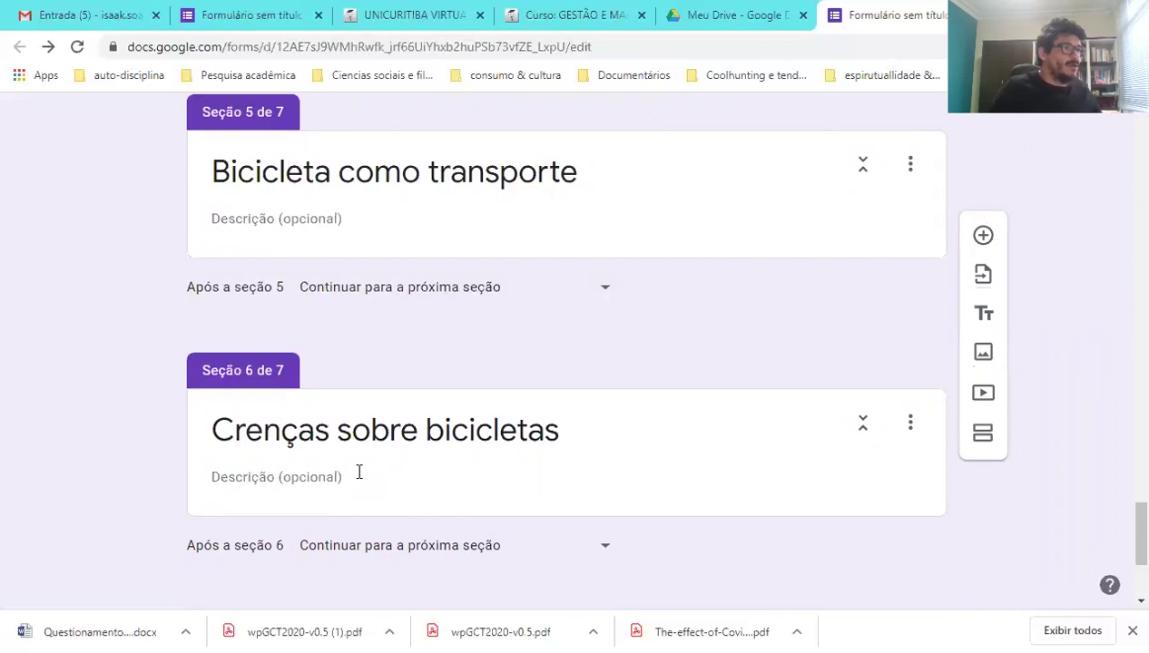
scroll(359, 472, up, 3)
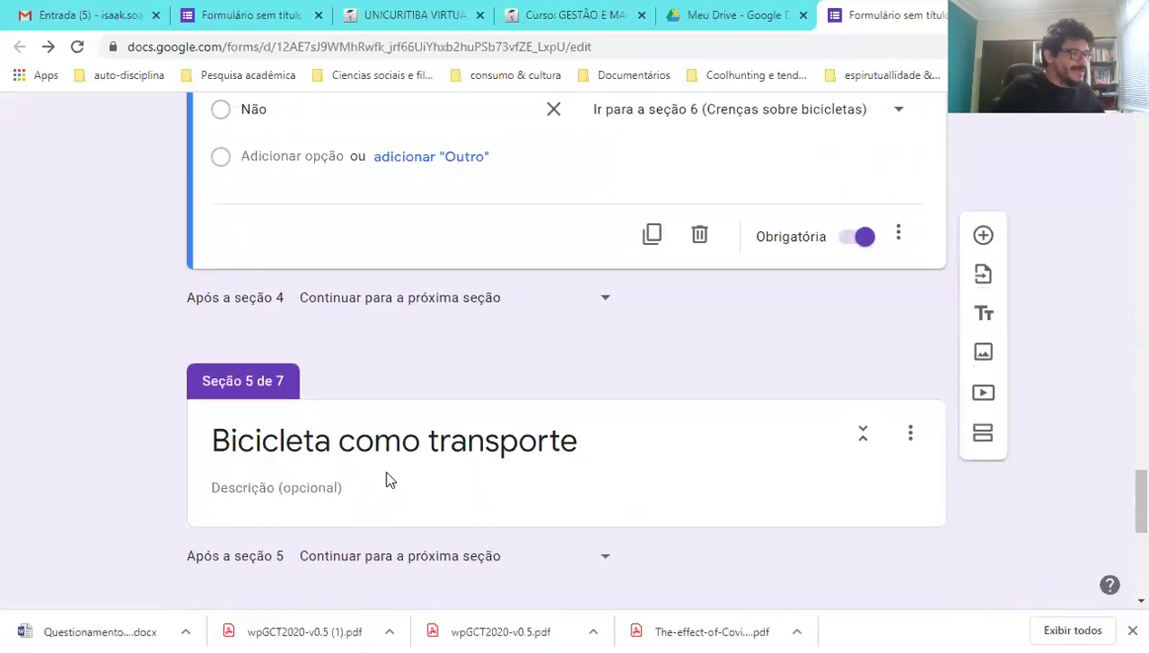
- Add a question to section 5 asking "Em média, quantos quilômetros você costuma percorrer de bicicleta, POR SEMANA ?"
click(386, 480)
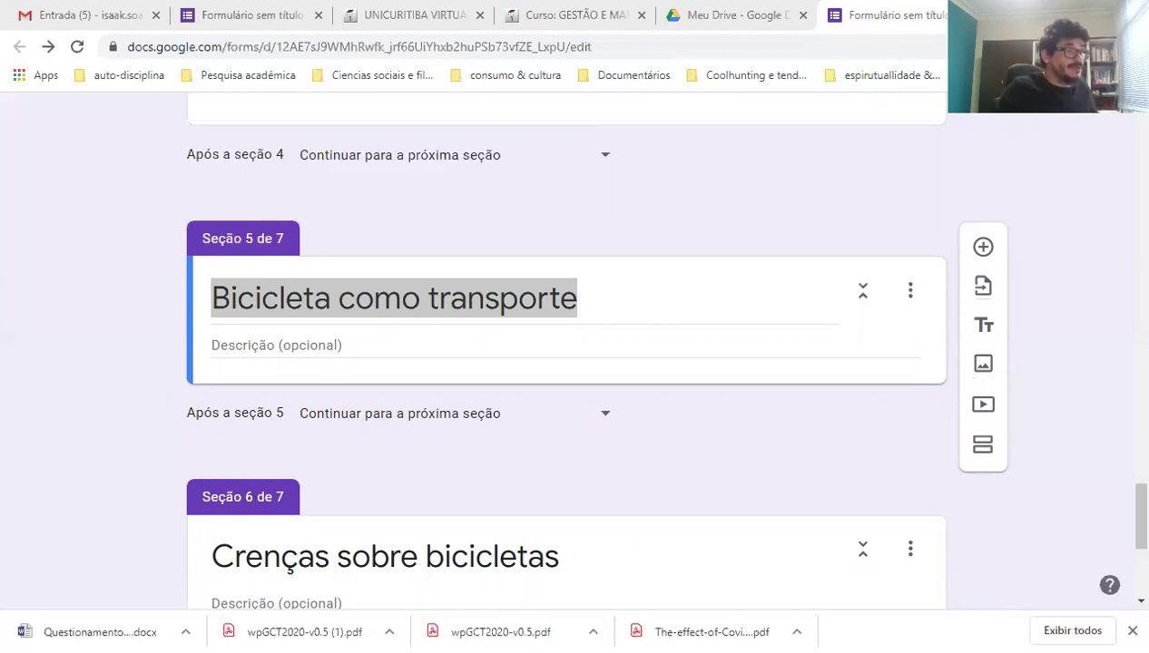
key(alt+Tab)
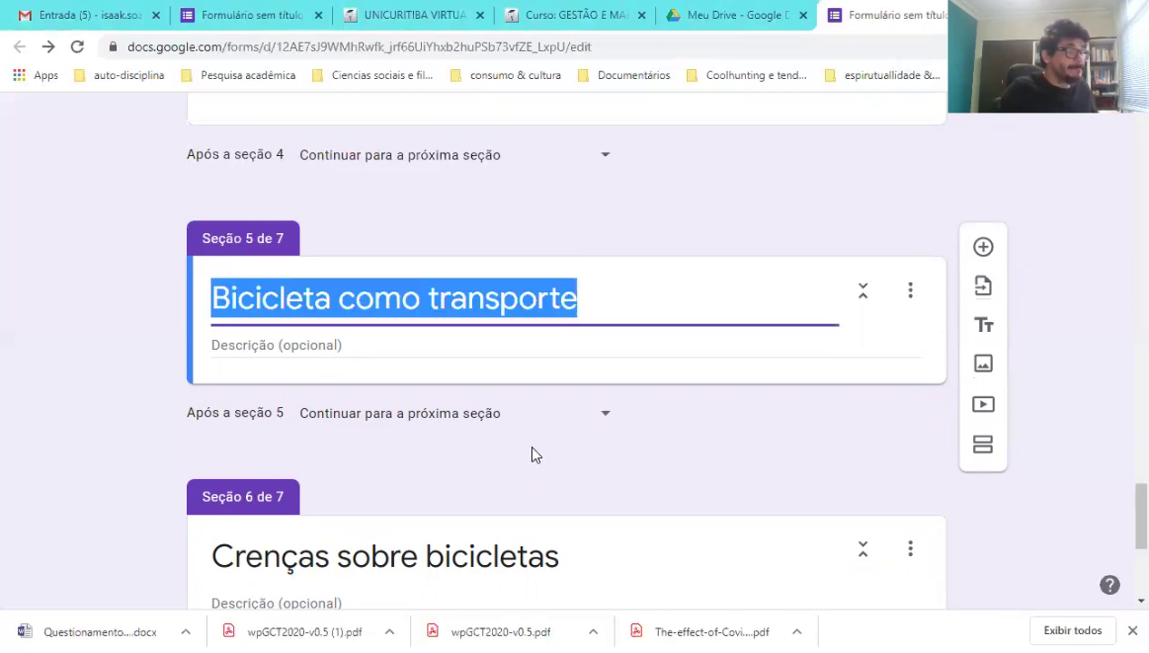
scroll(676, 531, up, 1)
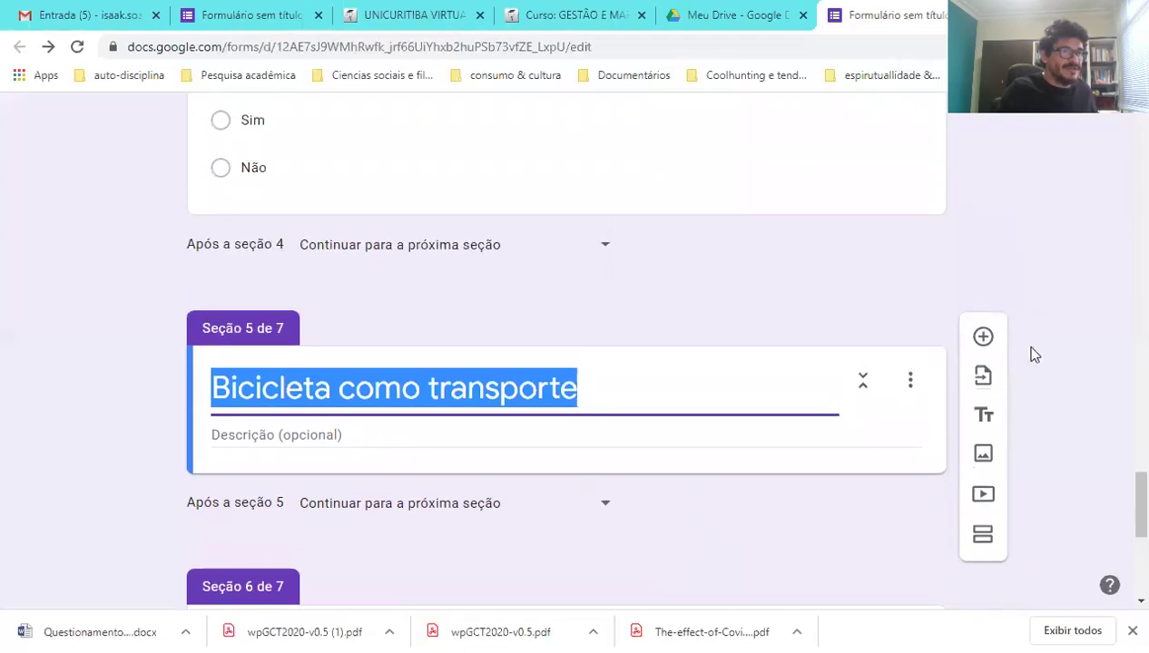
click(984, 339)
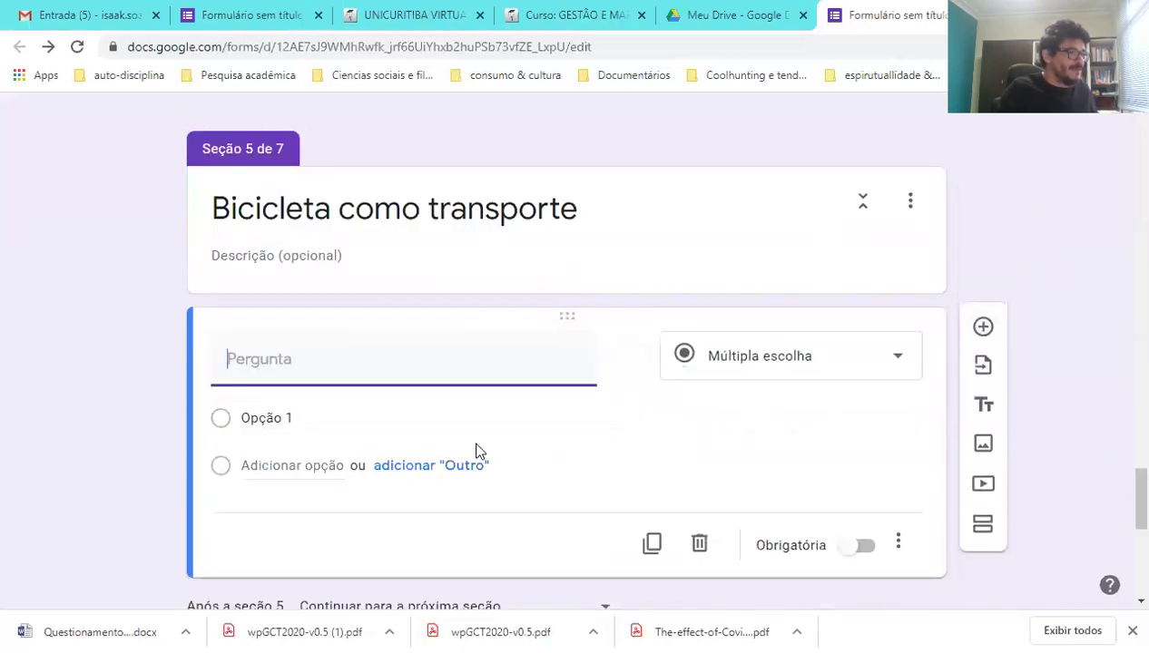
text(Em média, quantos quilômetros você costuma percorrer de bicicleta, POR SEMANA ?)
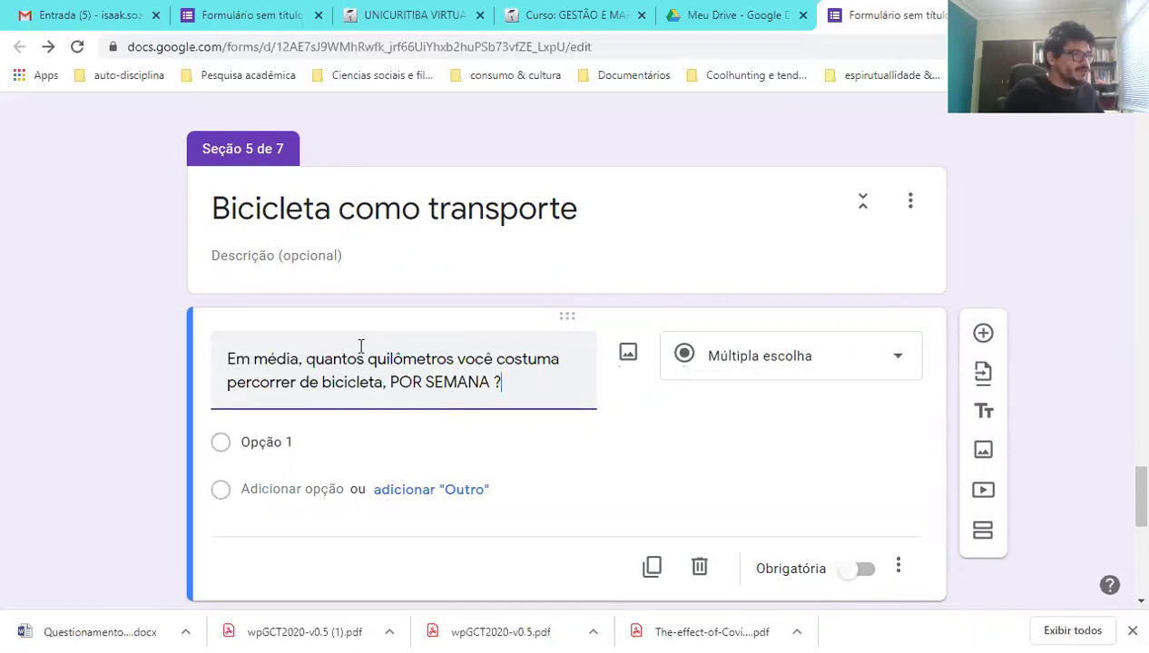
- Extend the question after "POR SEMANA" with ", como forma de transporte, não como passeio ou exercício" and remove the space before the question mark
click(490, 382)
text(, )
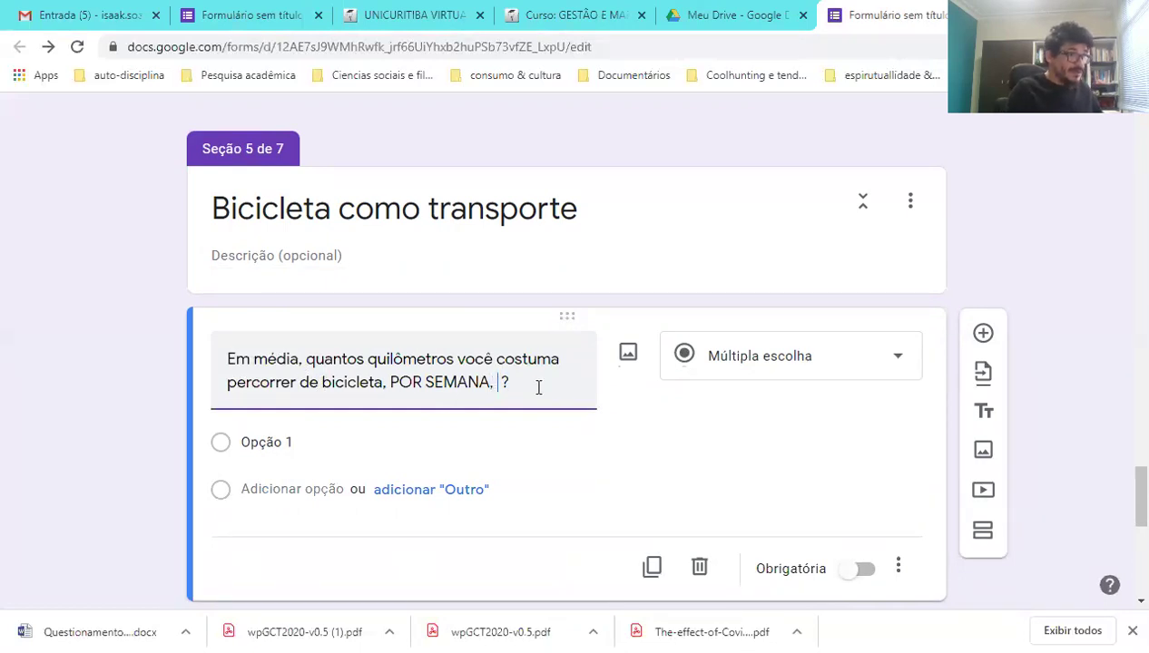
text(c)
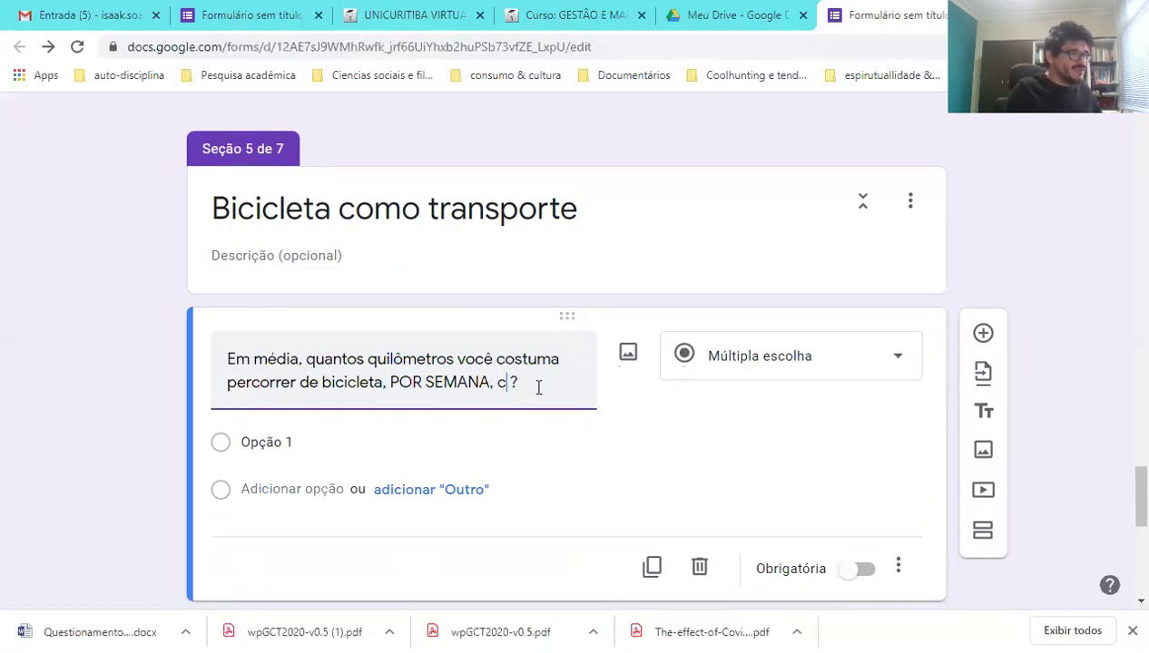
text(omo)
text( forma de tran)
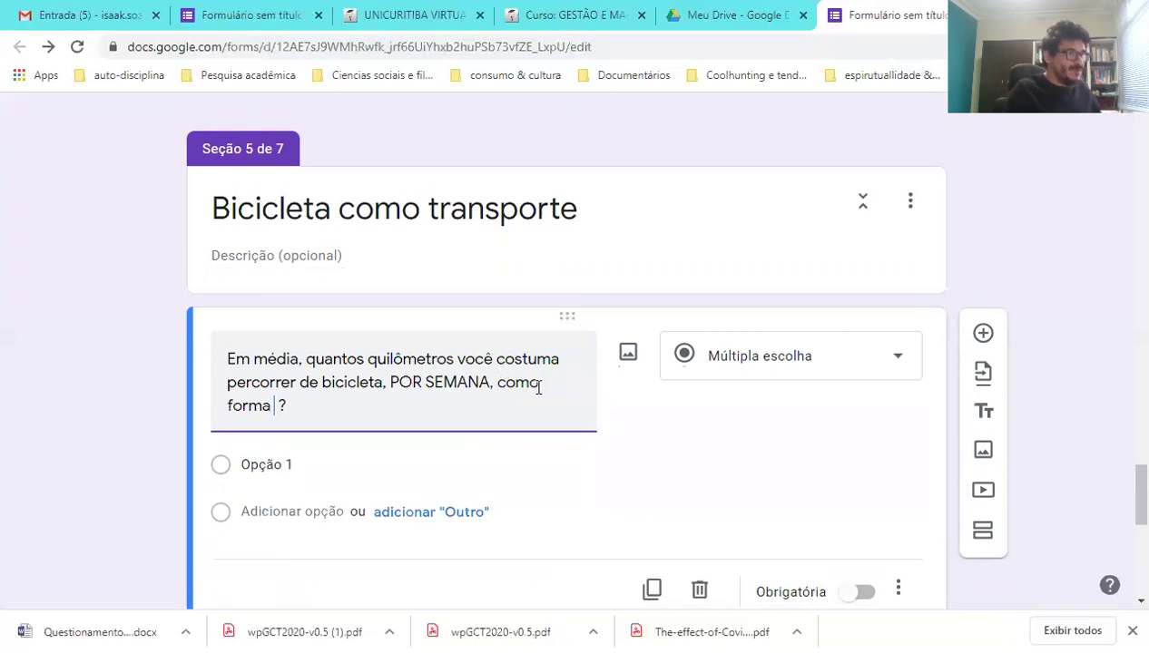
text(sporte, )
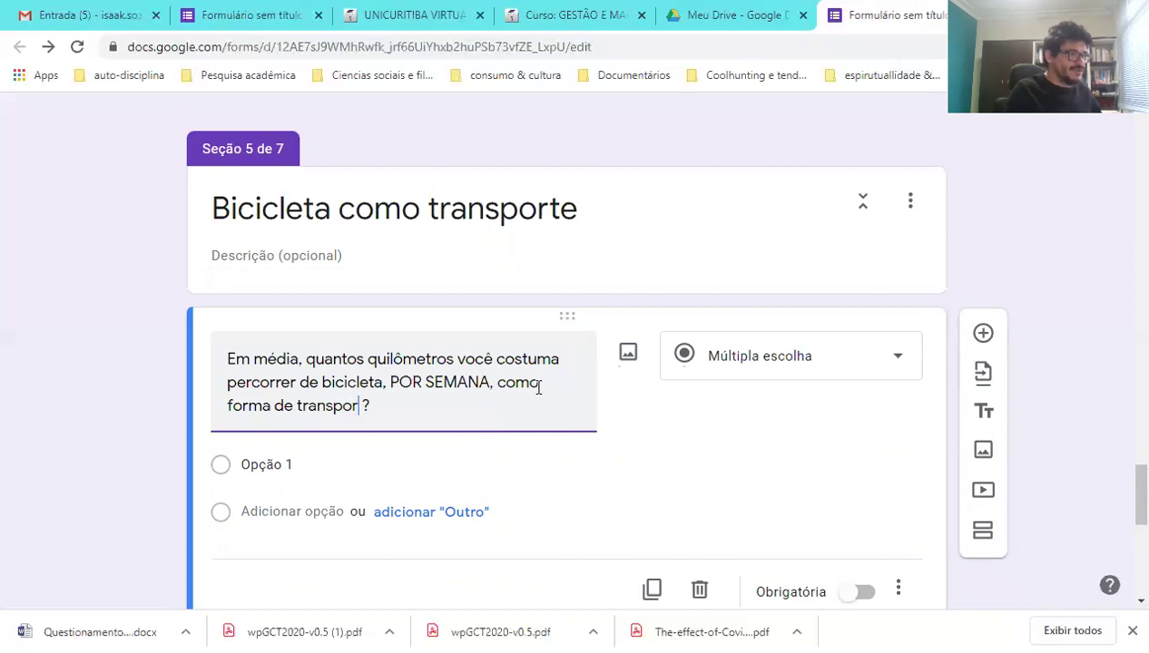
text(não como p)
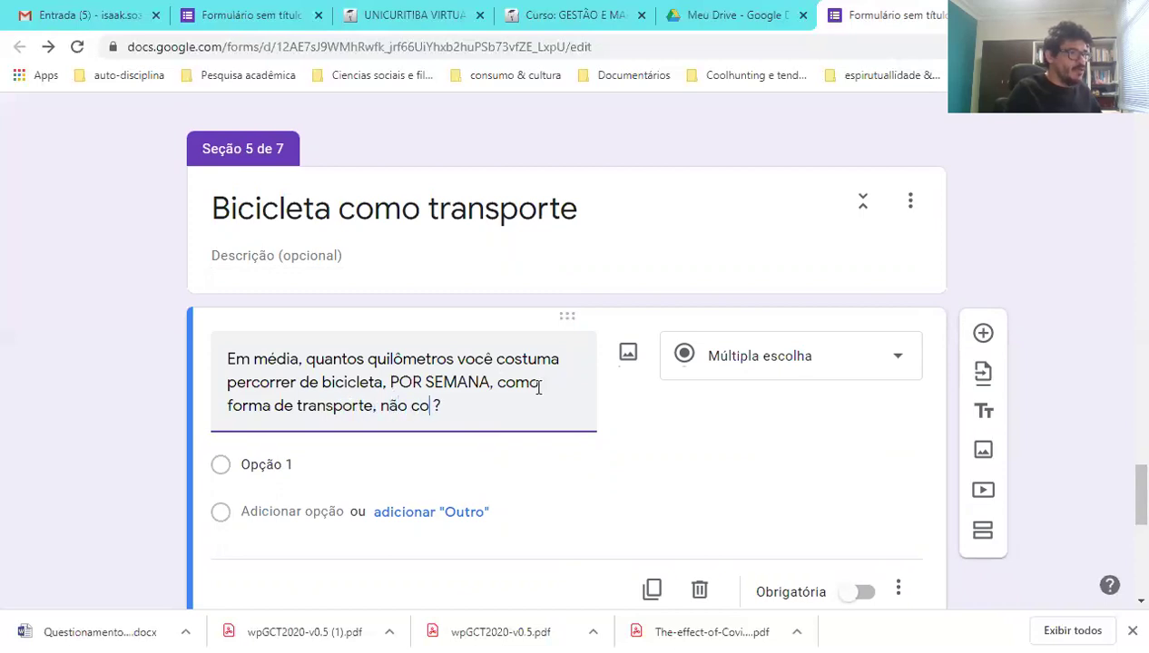
text(asseio o)
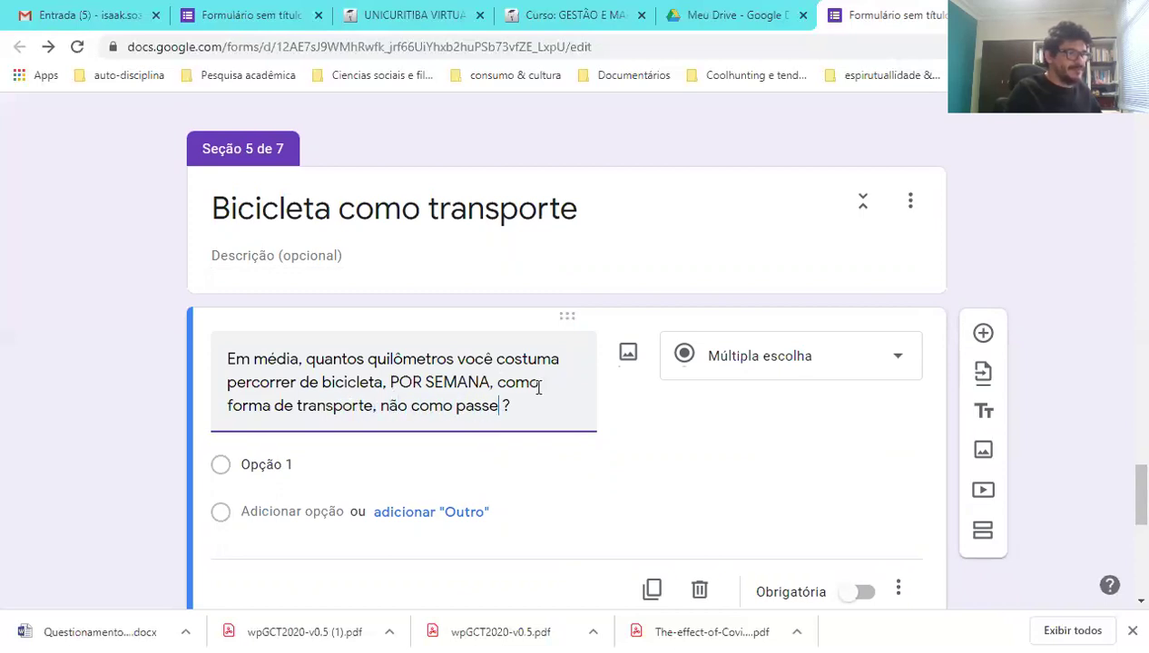
text(u exerci)
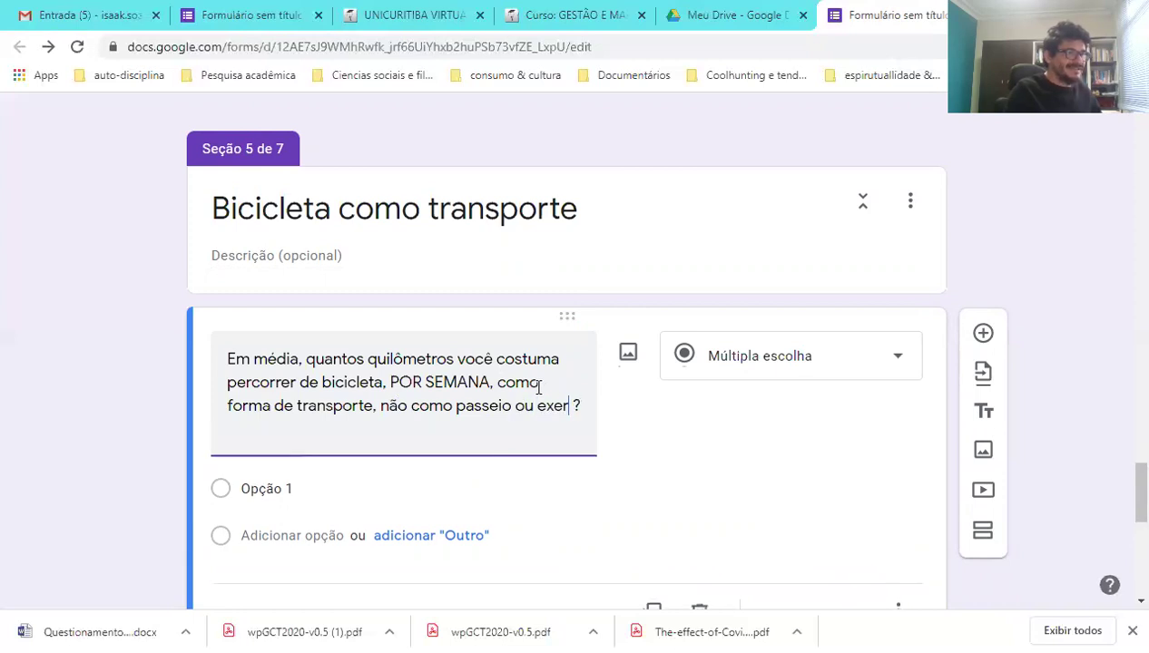
text(cio)
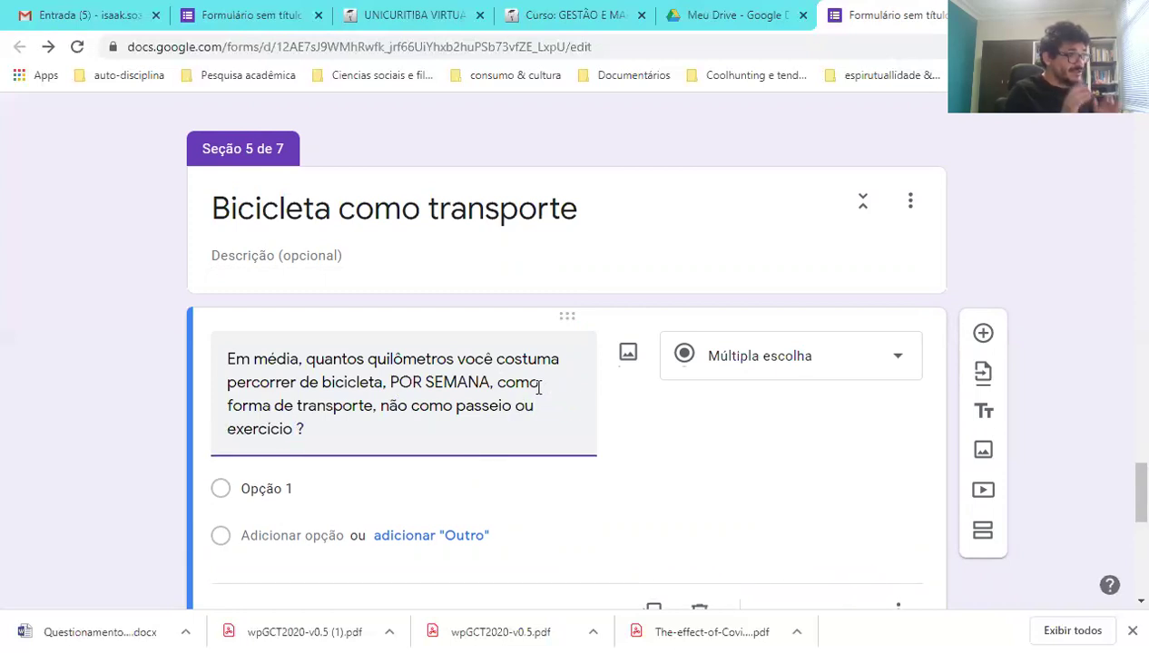
key(BackSpace)
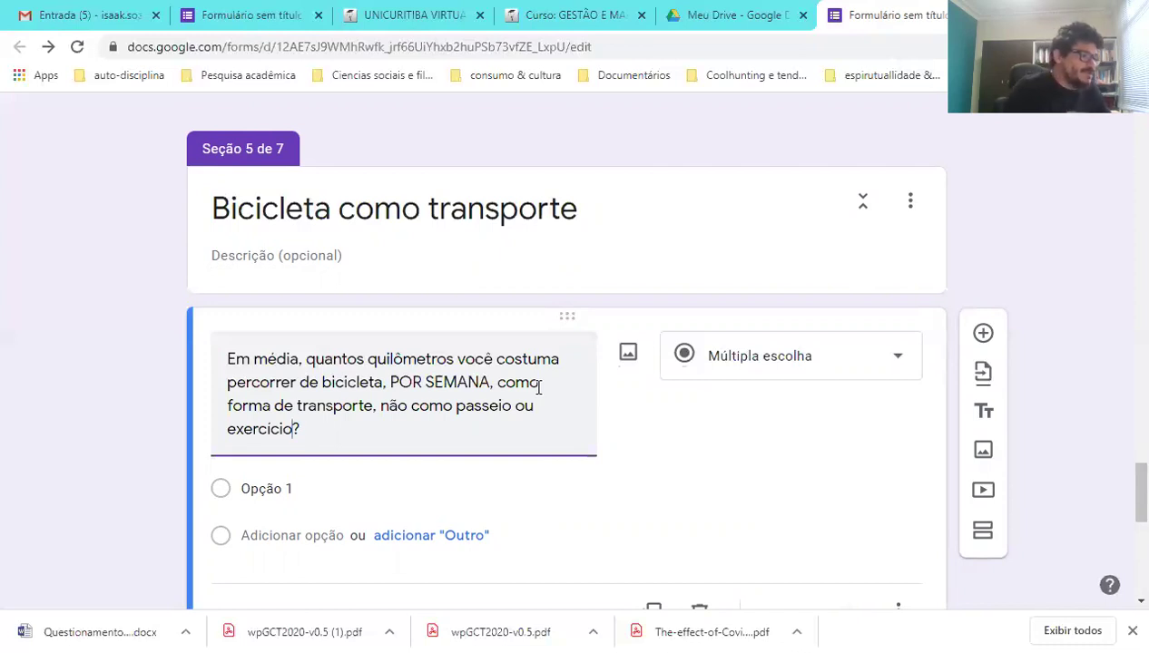
- Paste the distance-range options, from "Até 5km." to "Mais de 200 km" plus "Não sei informar", into the weekly kilometres question
click(328, 594)
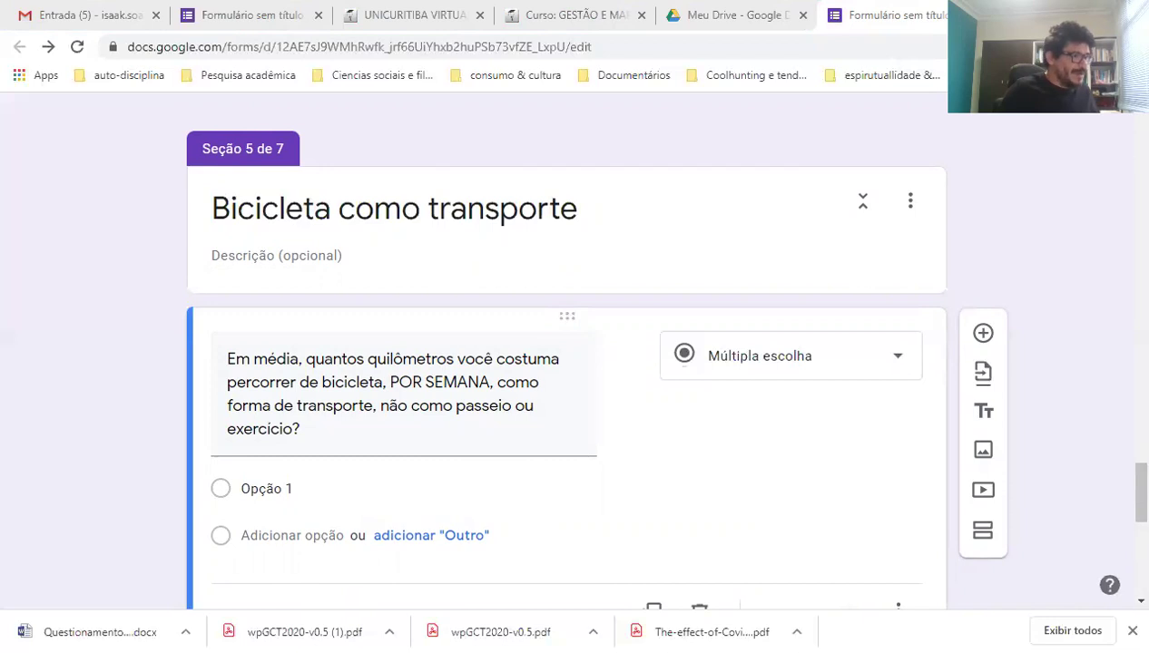
click(329, 497)
key(ctrl+v)
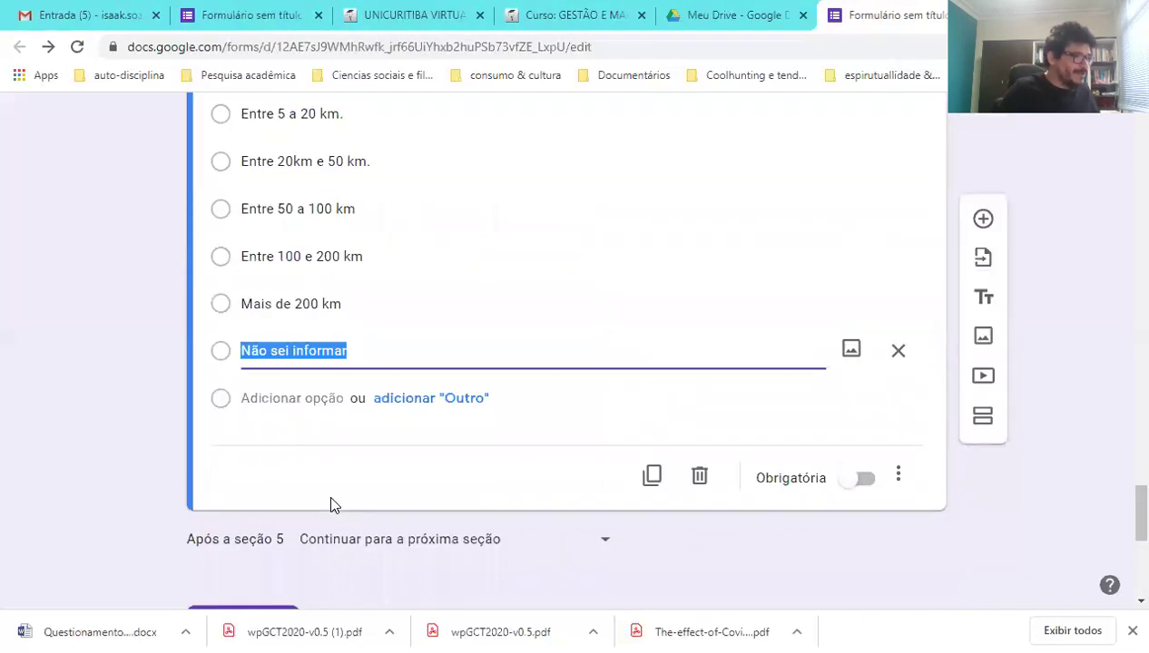
- Remove the trailing period from the "Até 5km" option of the weekly kilometres question
scroll(329, 505, up, 3)
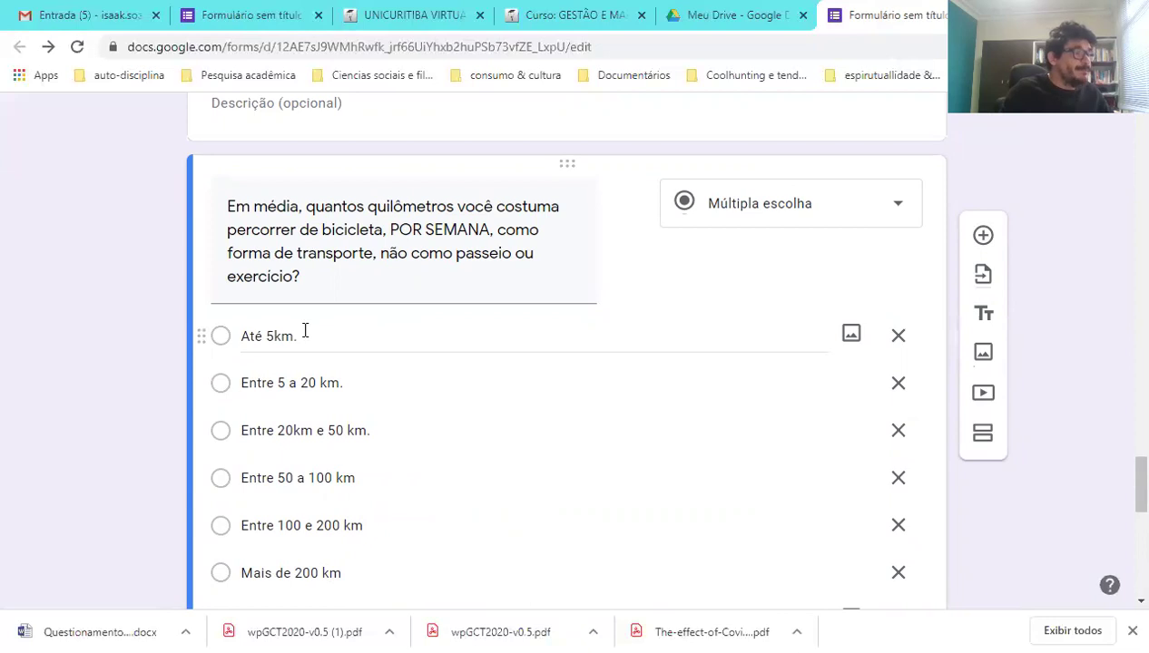
click(390, 232)
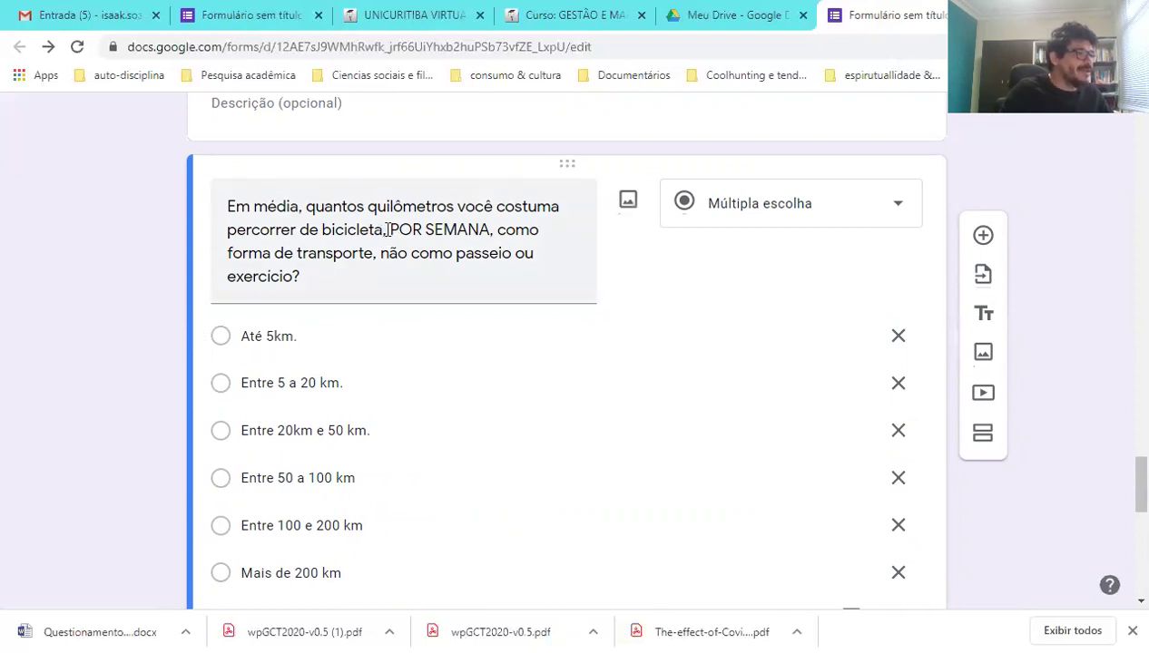
click(299, 337)
key(BackSpace)
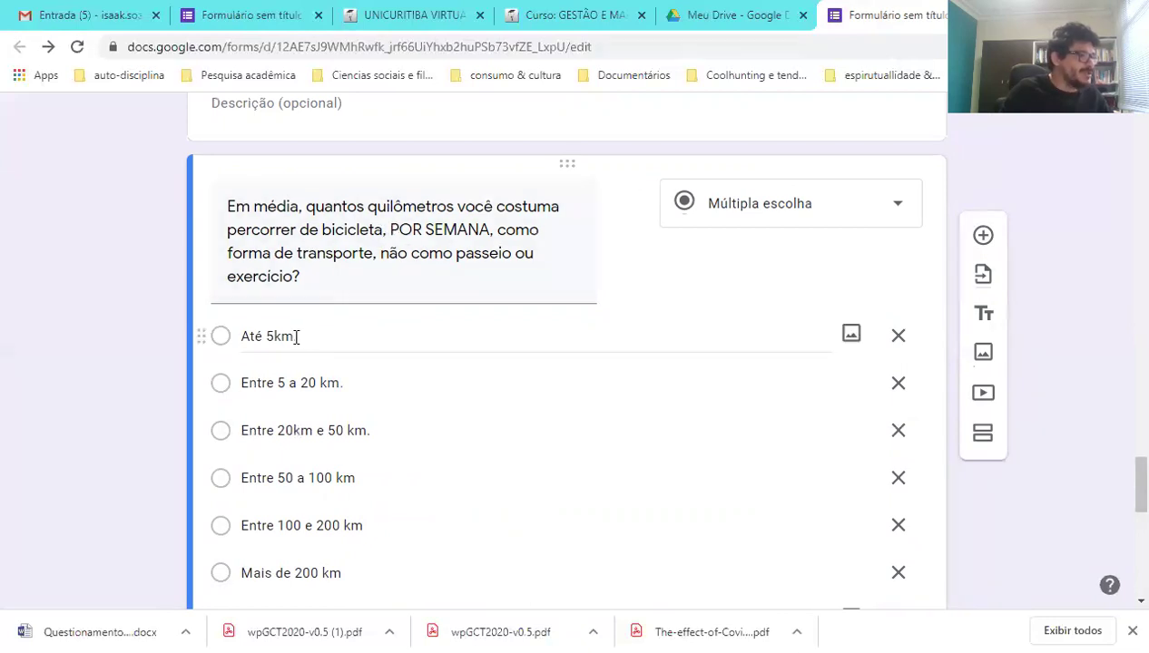
- Reword the first option of the weekly kilometres question as "Até 5 km por semana."
click(293, 338)
click(382, 345)
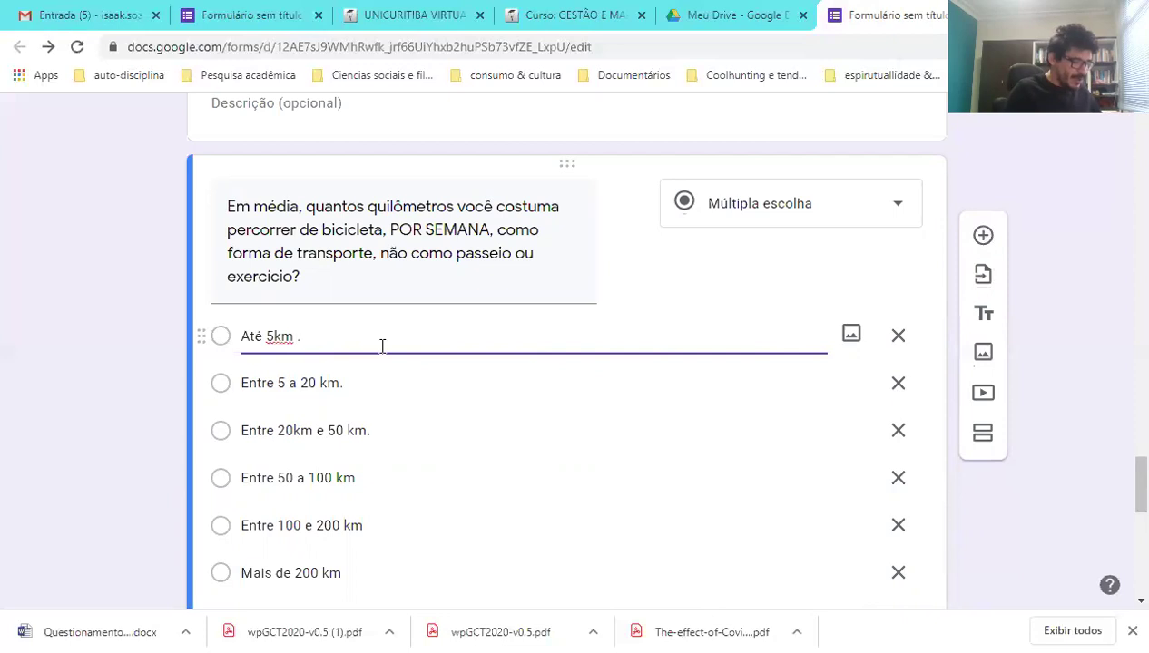
text(pr)
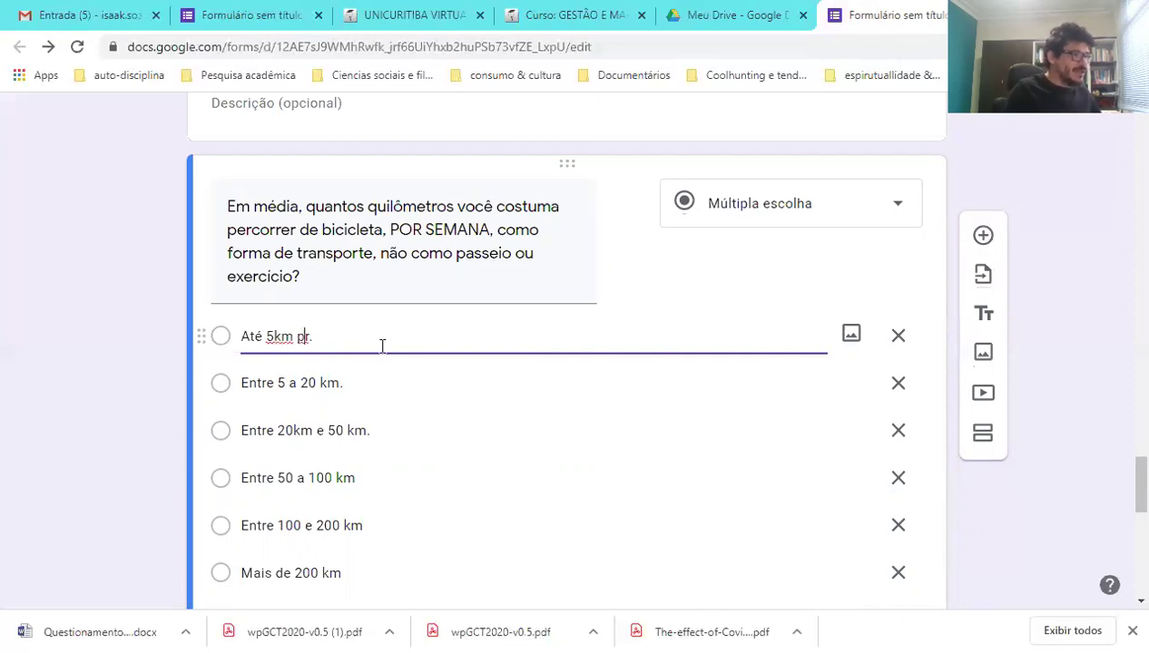
key(Left)
key(Left)
key(Left)
key(Left)
key(Left)
key(Left)
key(Right)
key(Right)
key(Right)
key(Right)
key(Right)
text(o)
key(Right)
key(Right)
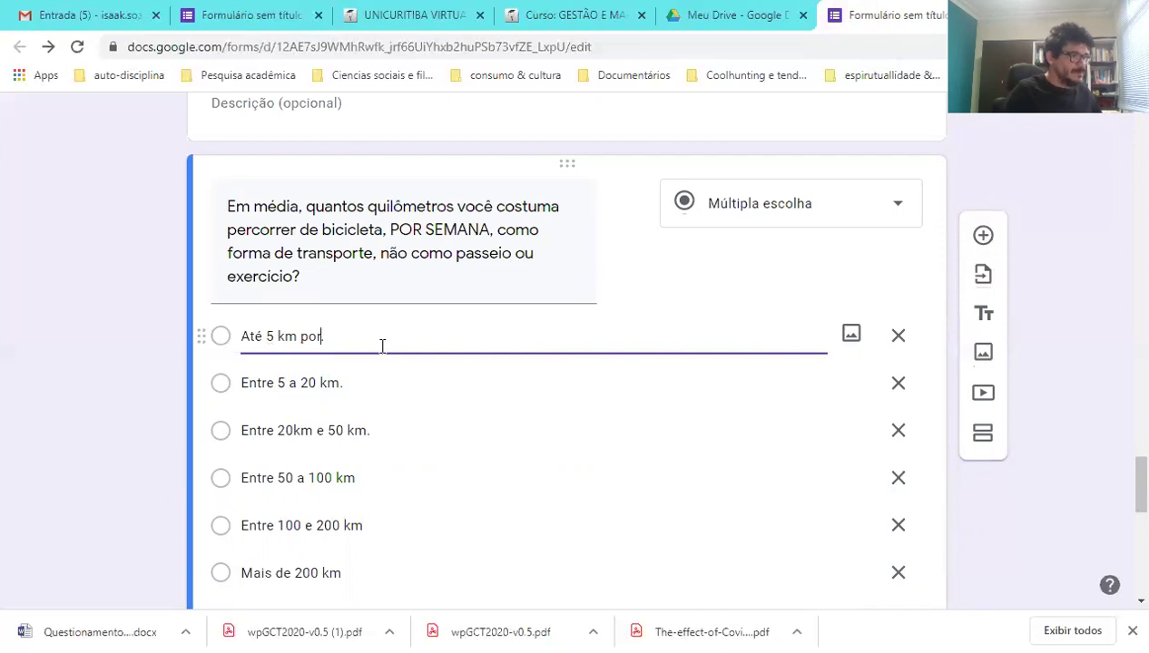
key(BackSpace)
text(sema)
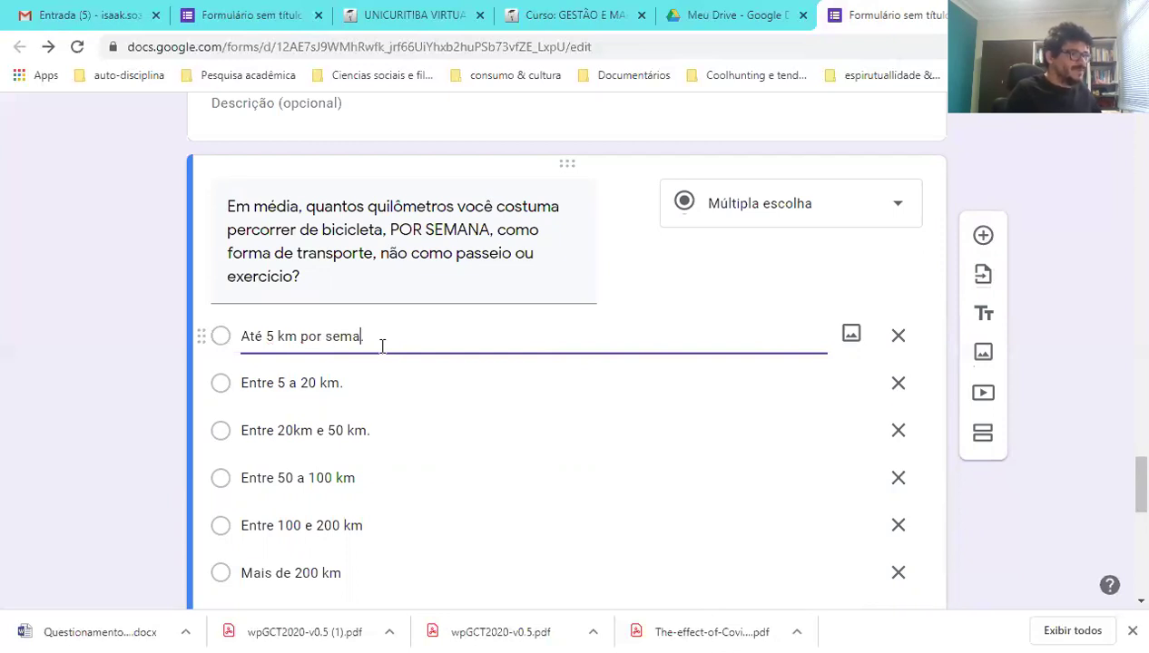
text(na.)
- Extend the second distance option to read "Entre 5 a 20 km por semana."
click(370, 386)
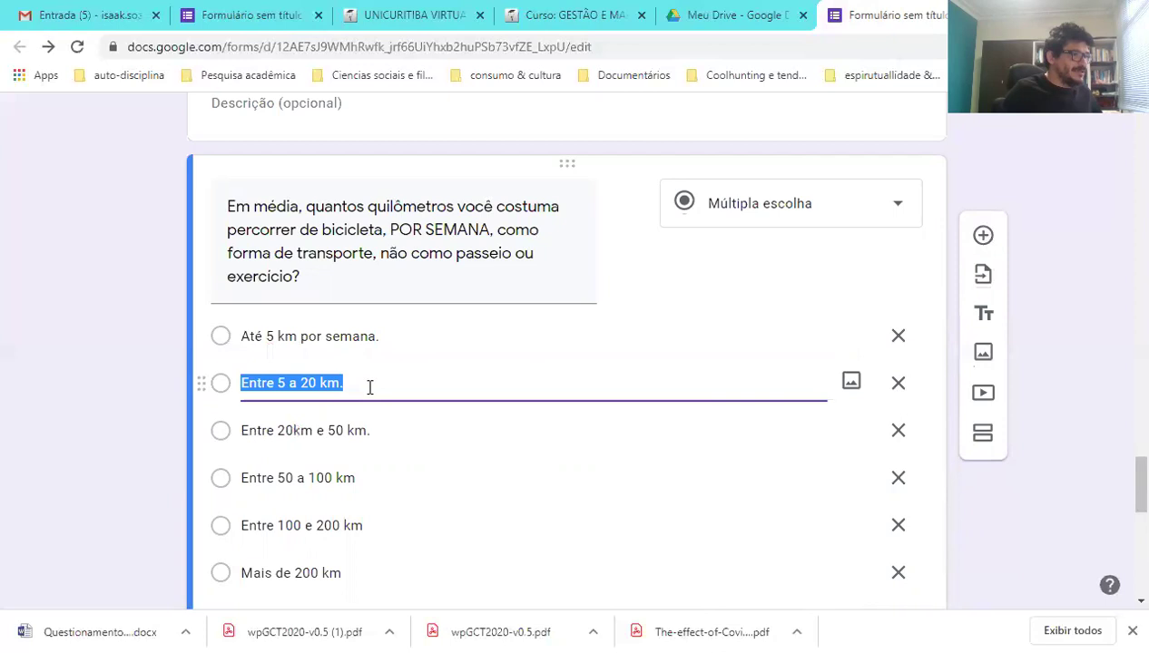
key(Right)
key(BackSpace)
text(por )
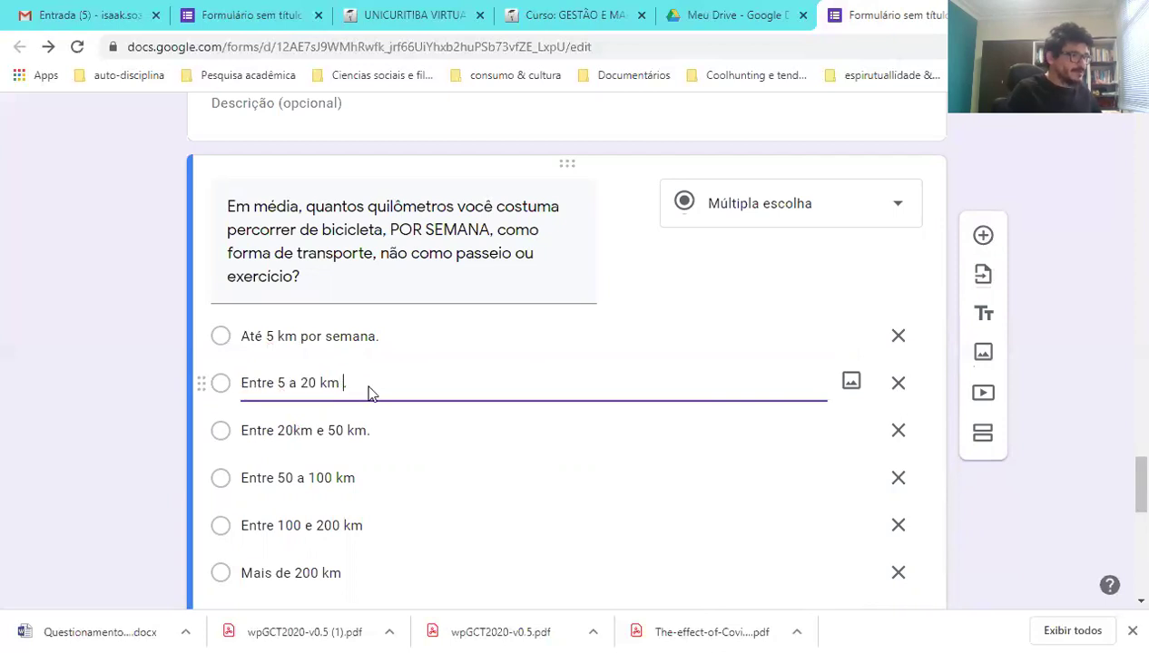
text(semana.)
- Reword the third distance option as "Entre 20 e 50 km por semana.", with "km" only after the 50
click(364, 431)
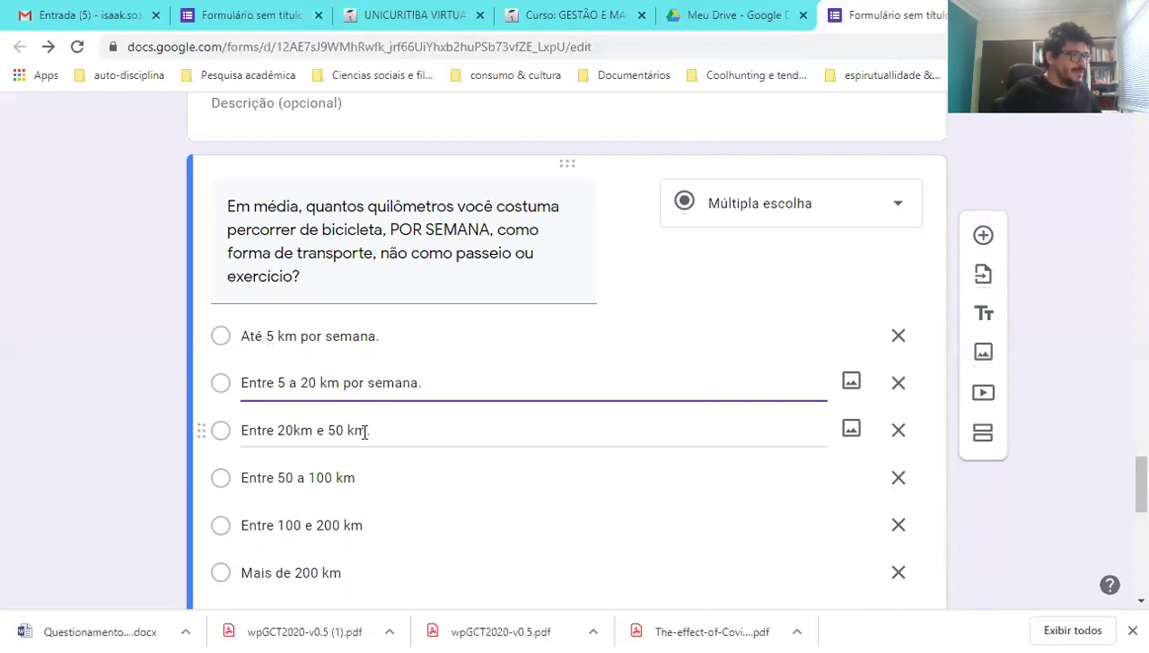
click(294, 433)
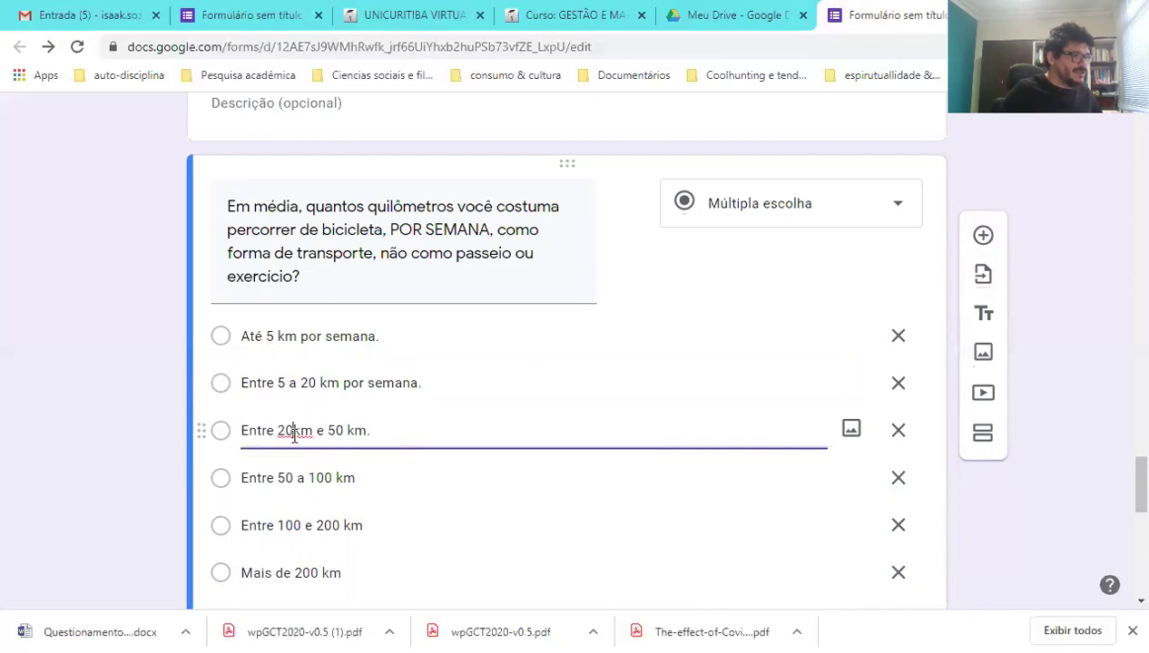
click(405, 433)
key(BackSpace)
text(por semana.)
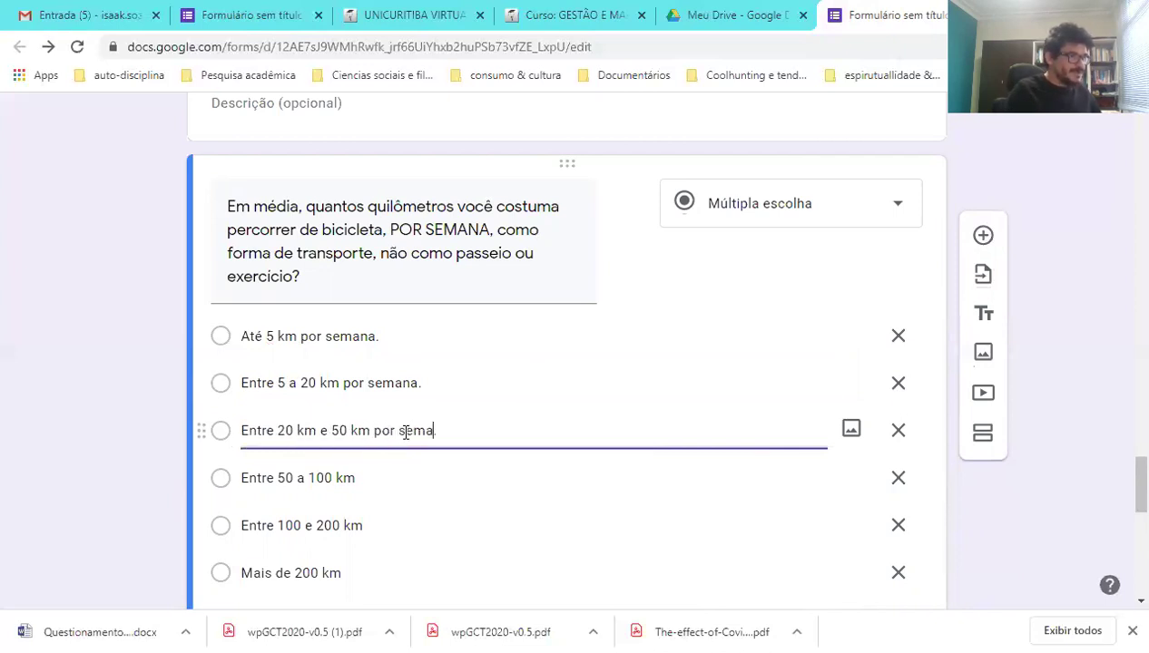
click(361, 478)
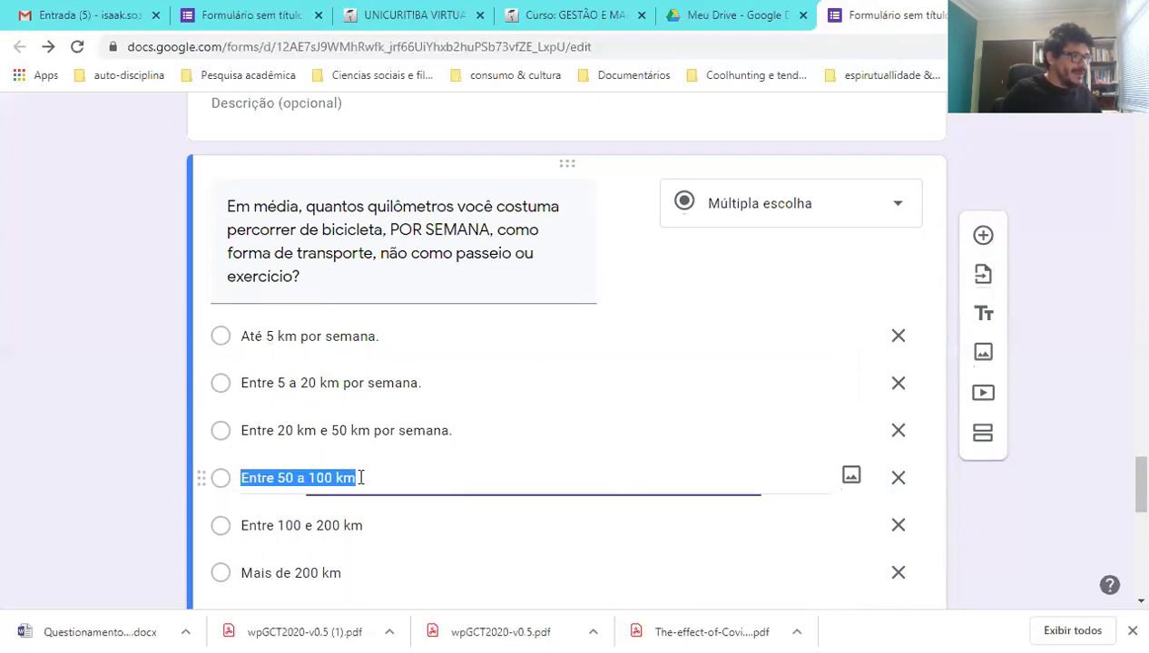
click(300, 430)
click(392, 430)
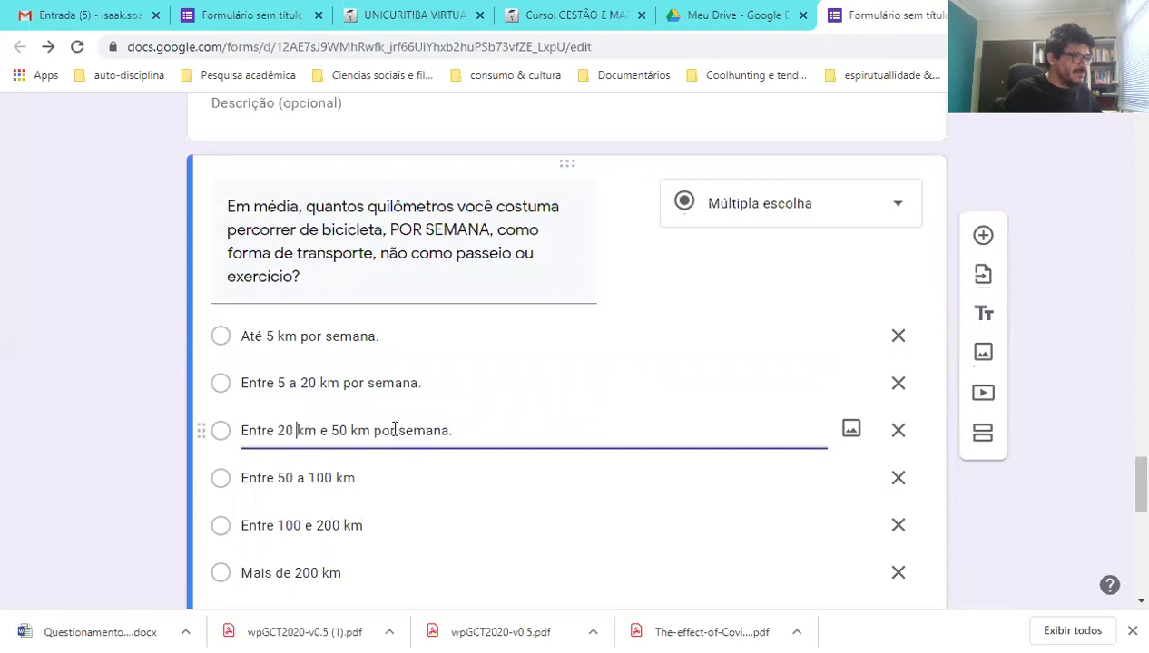
key(Delete)
key(Delete)
key(Delete)
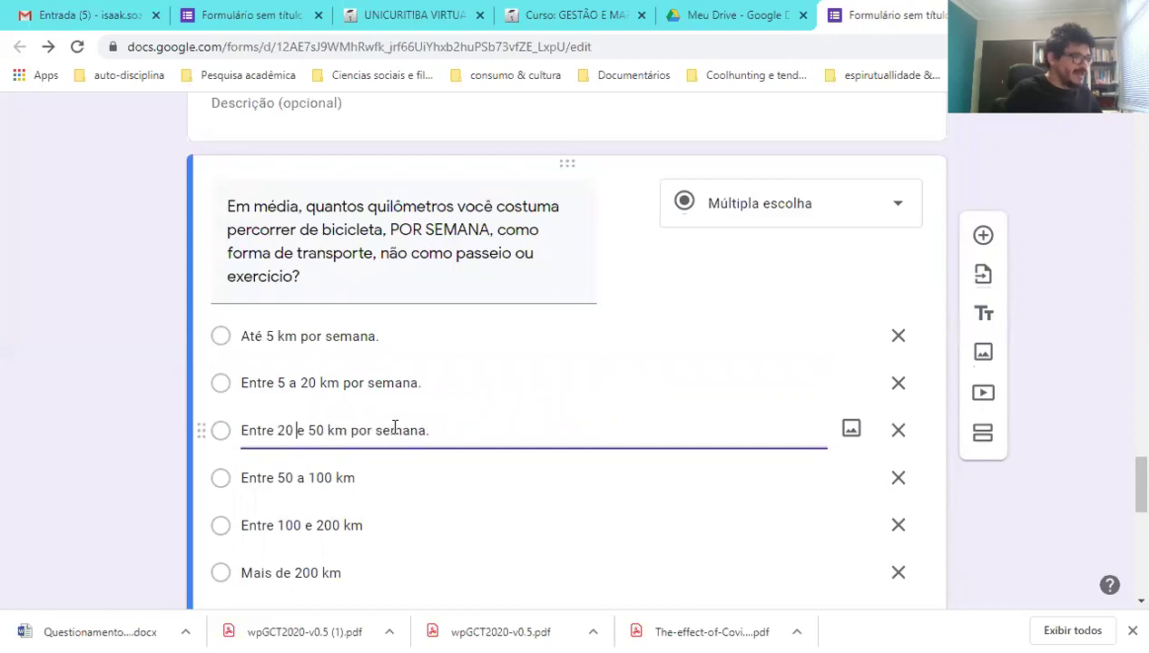
- Extend the fourth distance option to read "Entre 50 a 100 km por semana."
click(368, 480)
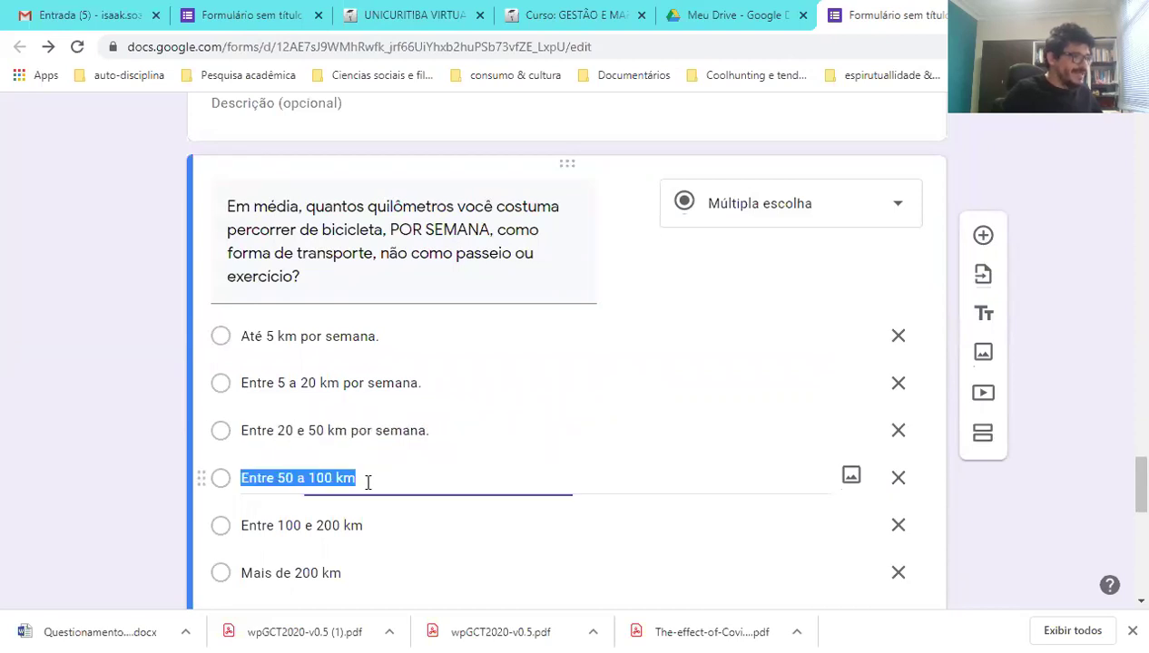
click(368, 482)
text(por)
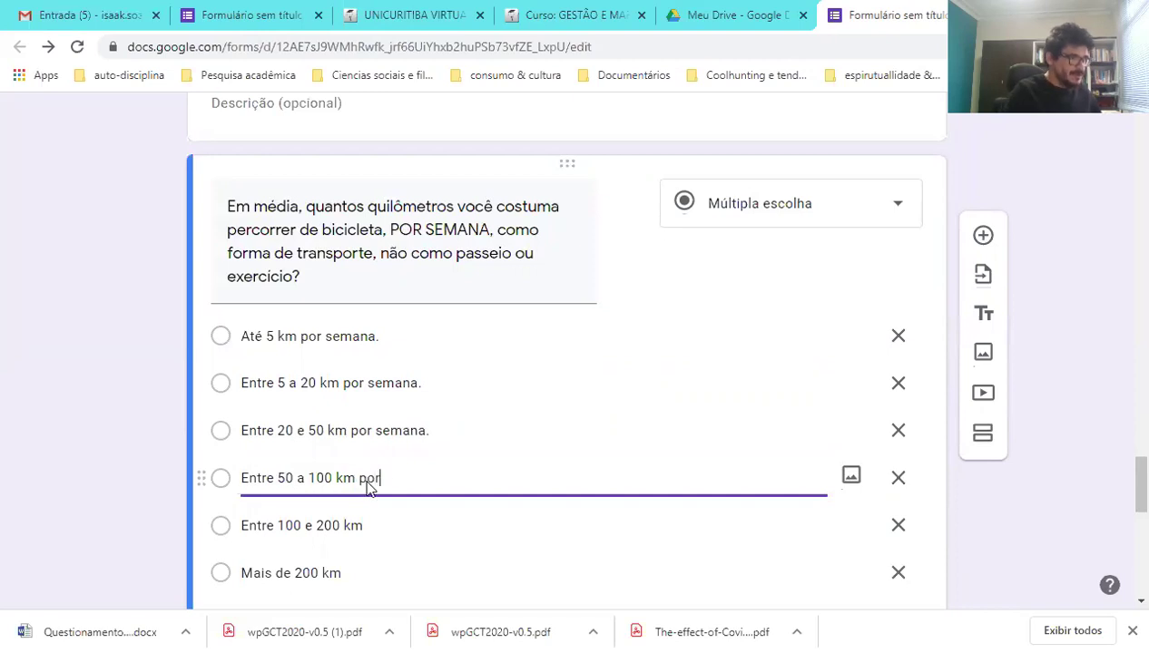
text( semana.)
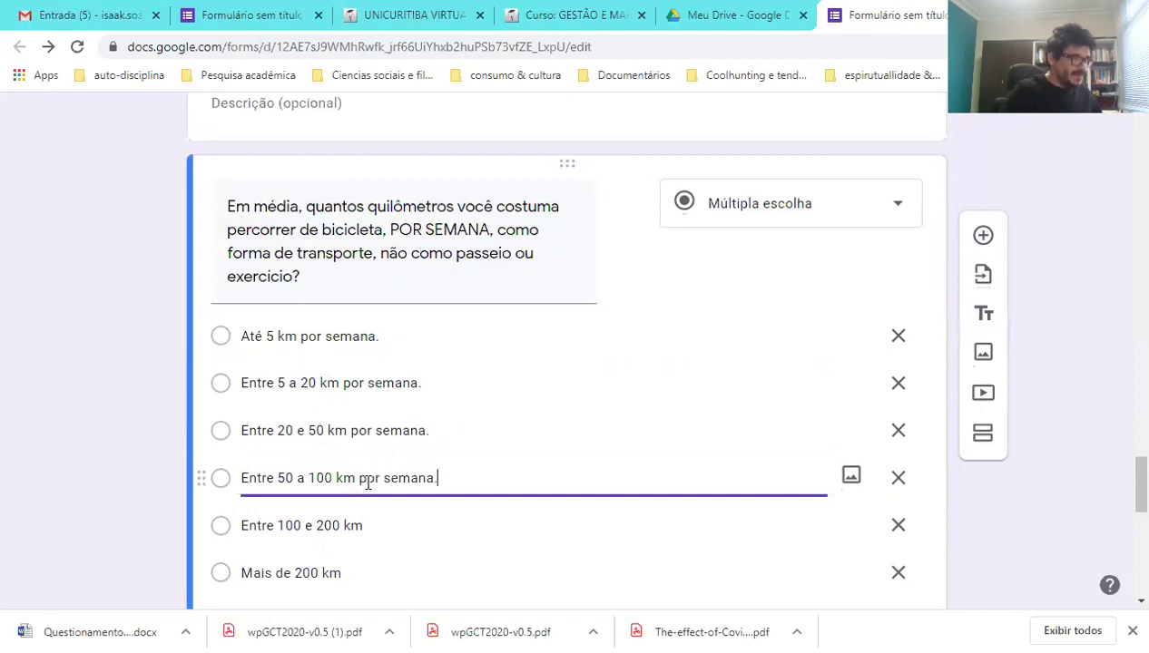
- Extend the fifth distance option to read "Entre 100 e 200 km por semana."
scroll(367, 482, down, 2)
click(379, 348)
click(380, 348)
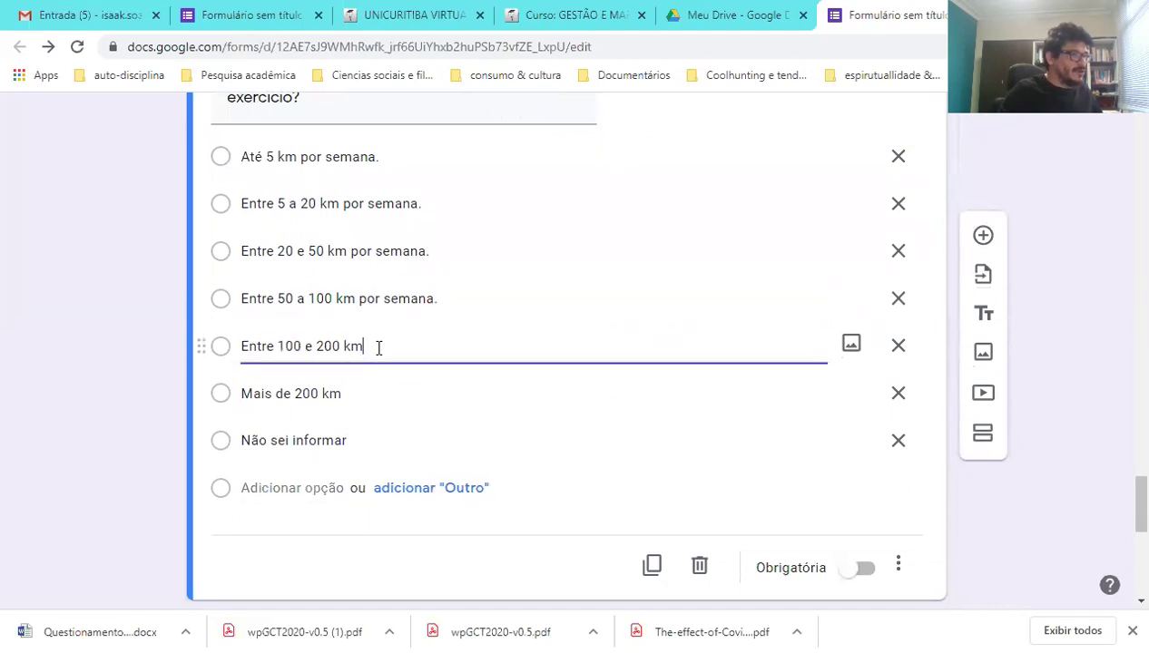
text(por semana)
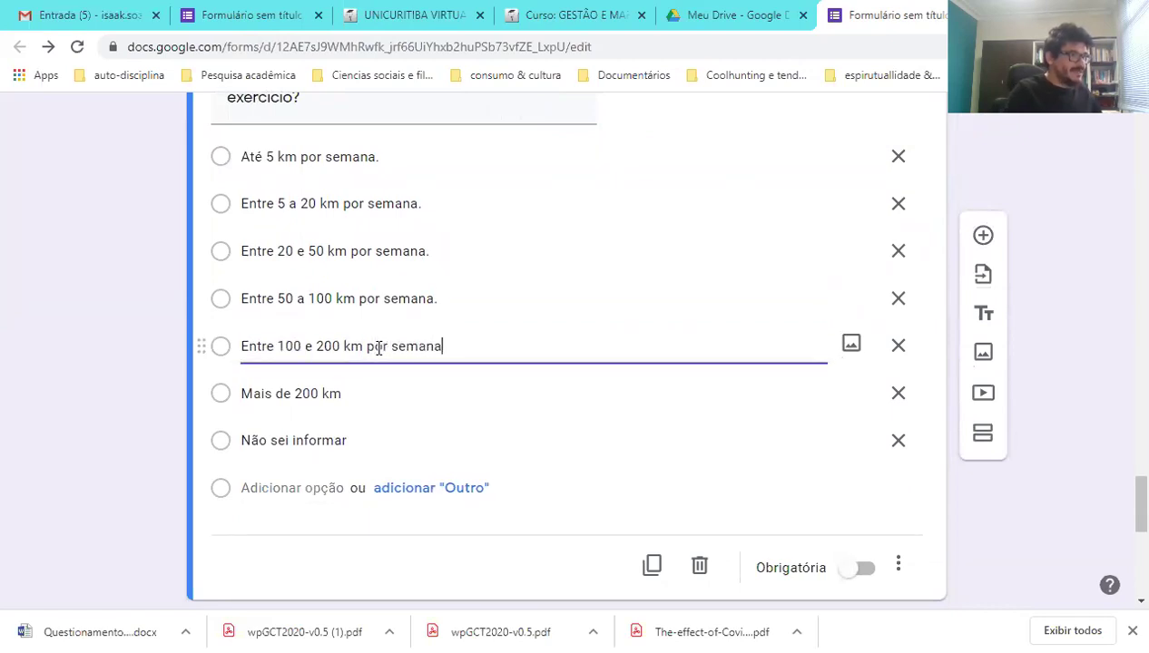
text(.)
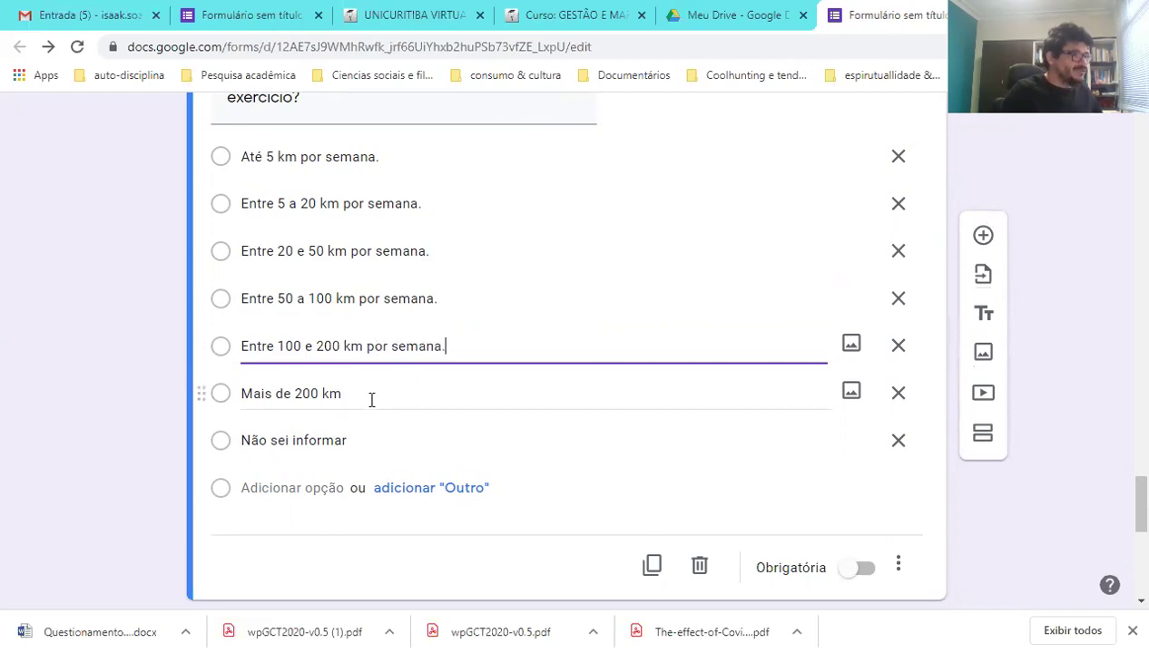
- Extend the sixth distance option to read "Mais de 200 km por semana."
click(371, 397)
click(371, 400)
text(por sema)
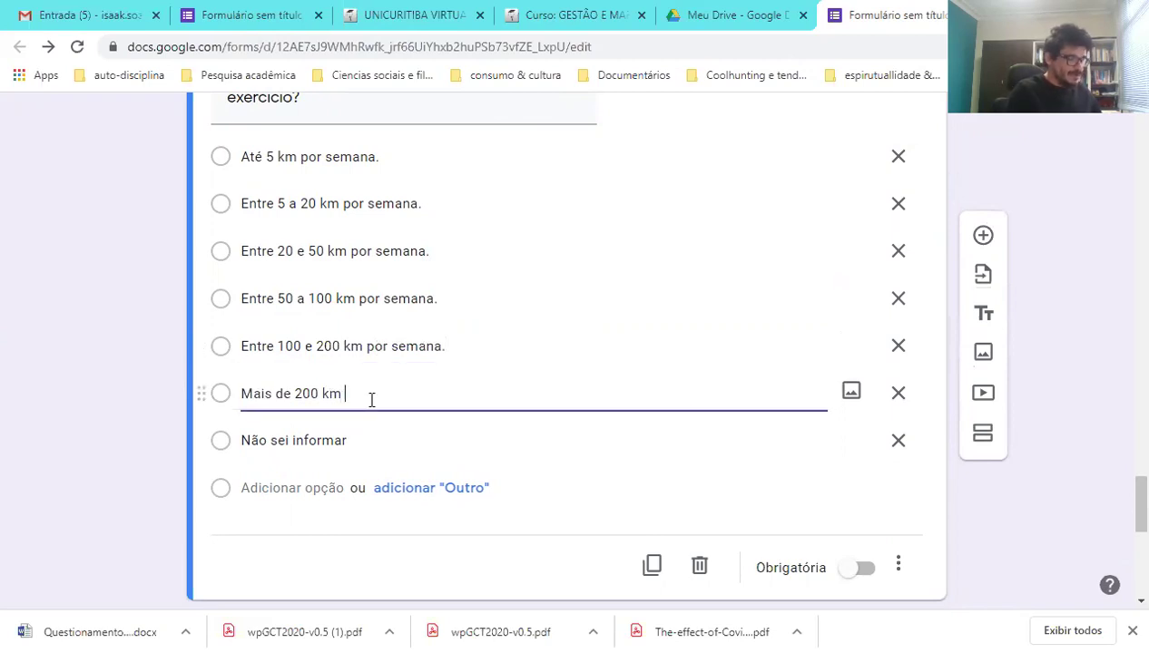
text(na)
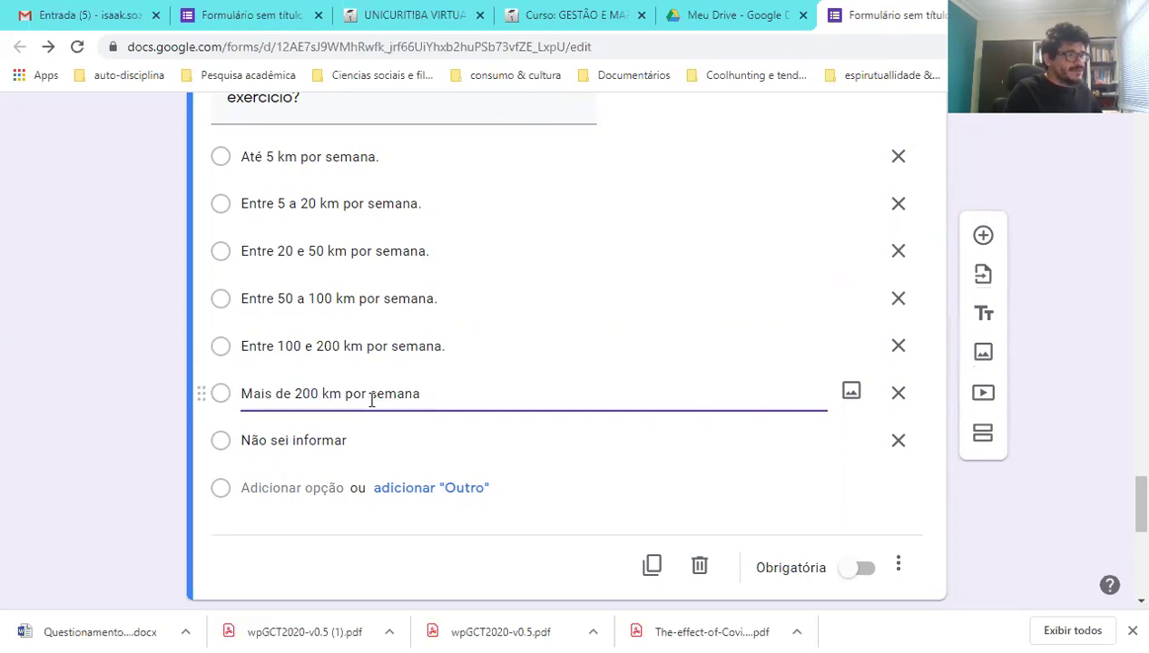
text(.)
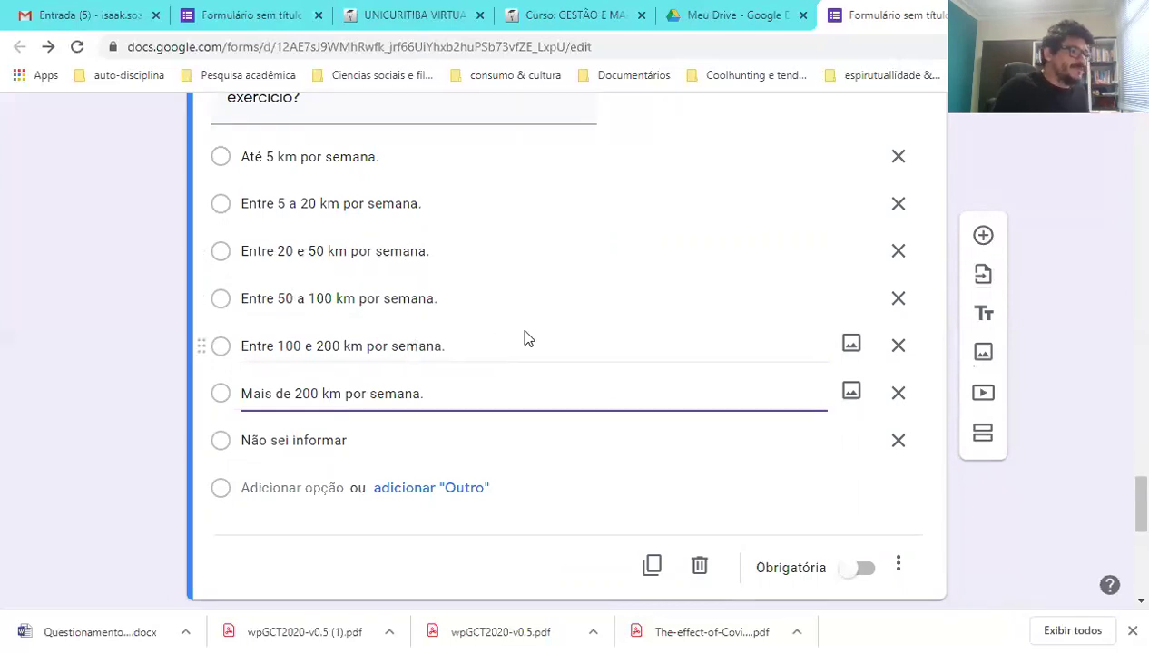
- Add a period to the "Não sei informar" option and make the weekly kilometres question required
click(402, 443)
click(402, 444)
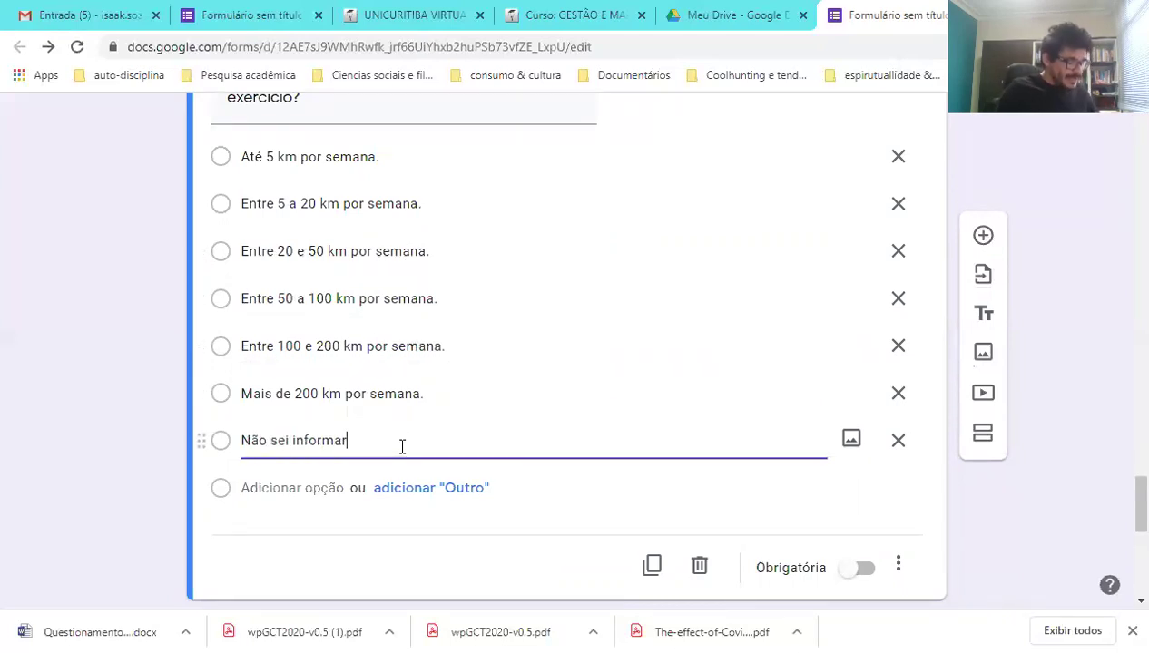
text(.)
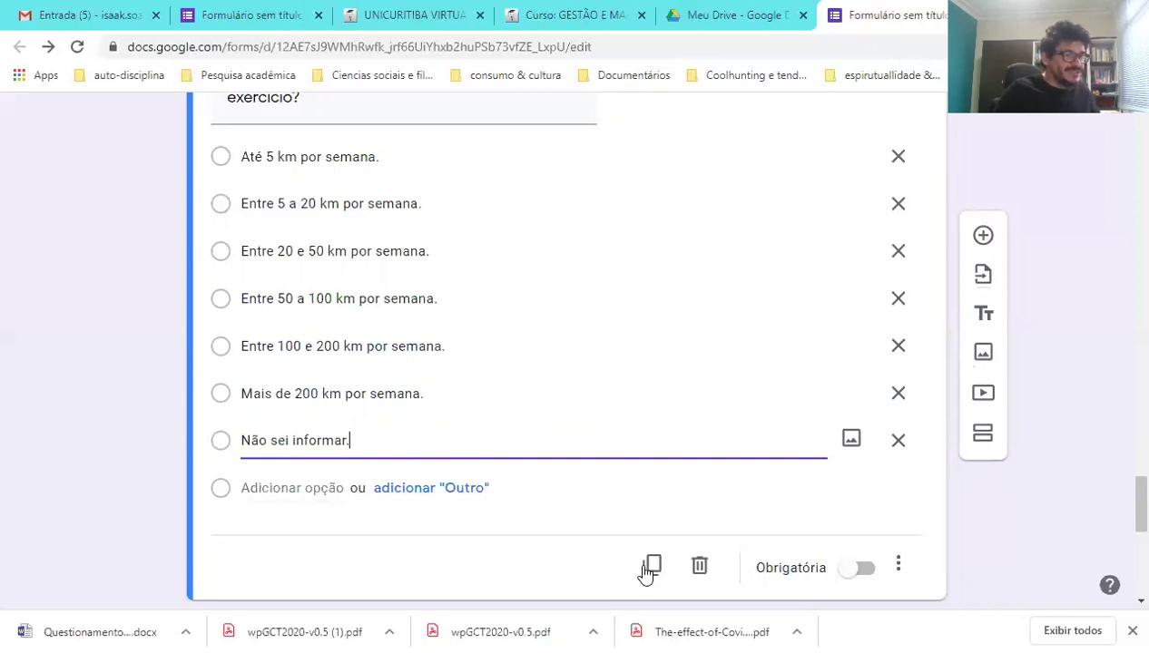
click(862, 571)
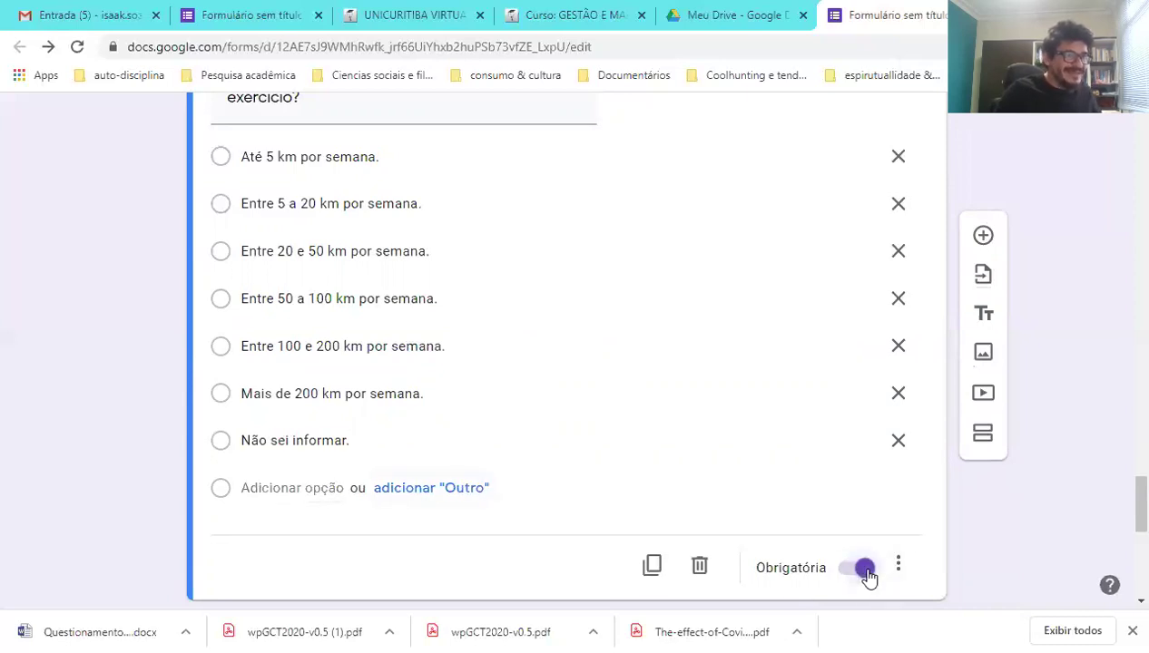
click(898, 570)
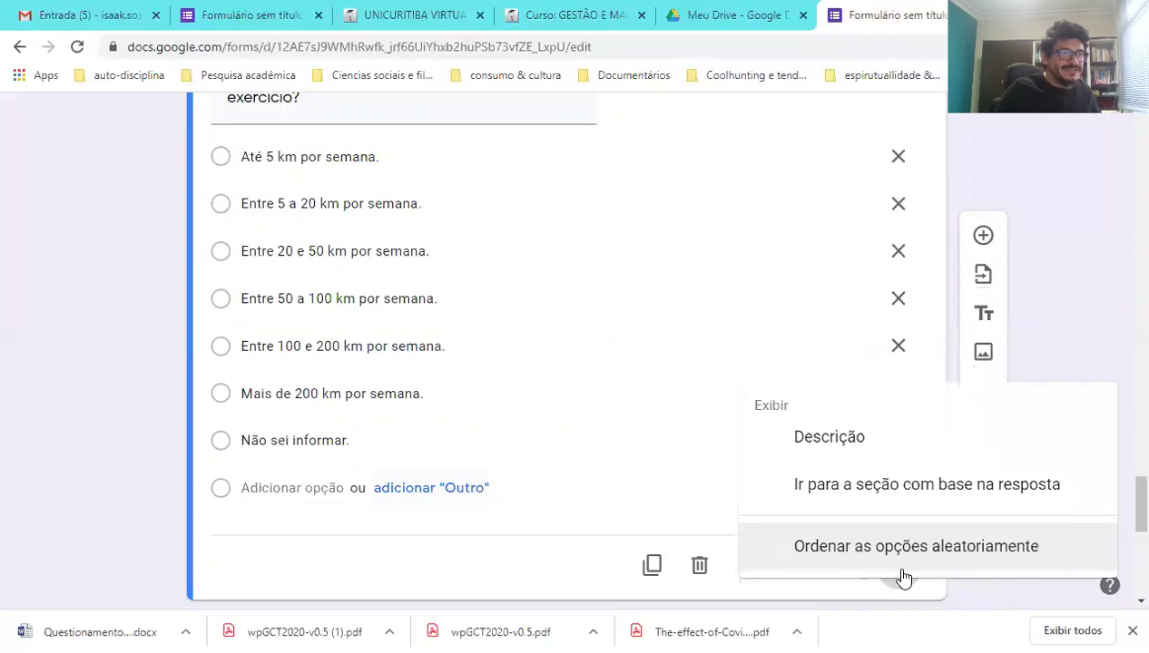
click(501, 570)
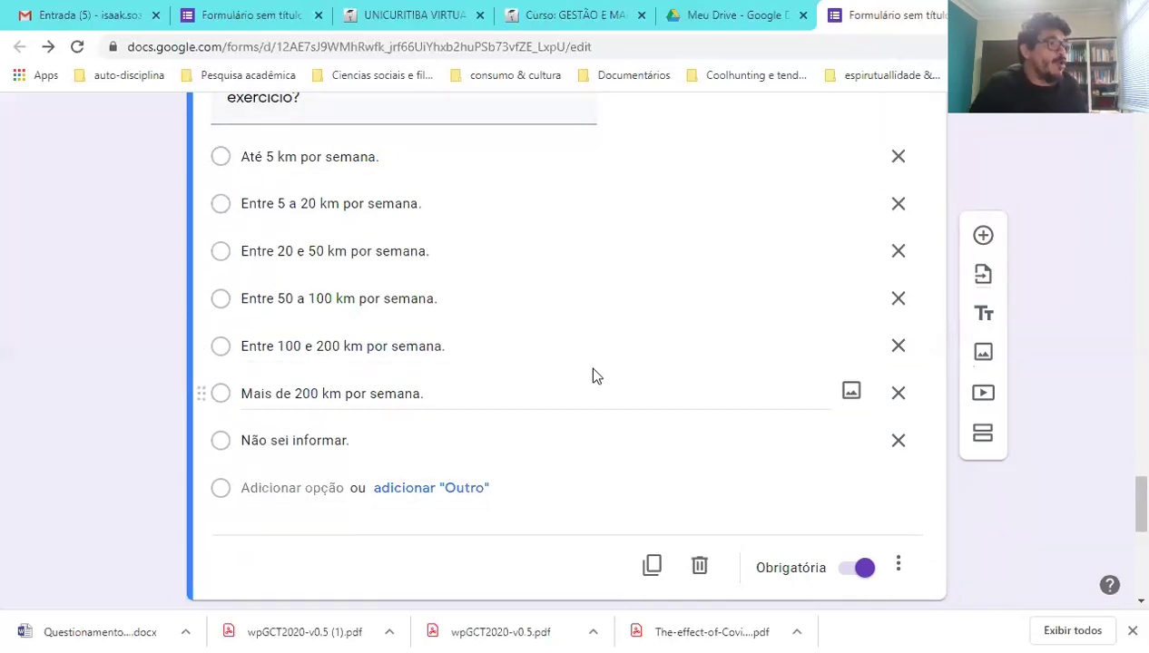
- Review the weekly kilometres question and its surroundings, from the transport questions in section 4 through the beliefs and closing sections
scroll(592, 374, up, 1)
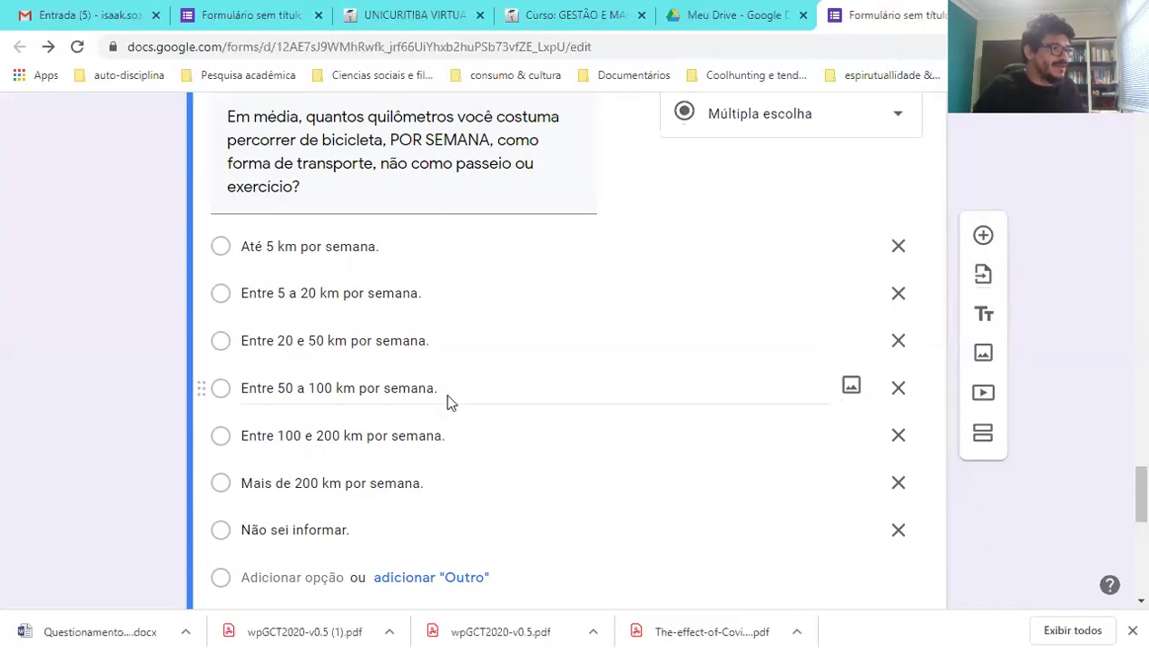
scroll(449, 403, down, 4)
scroll(451, 403, down, 2)
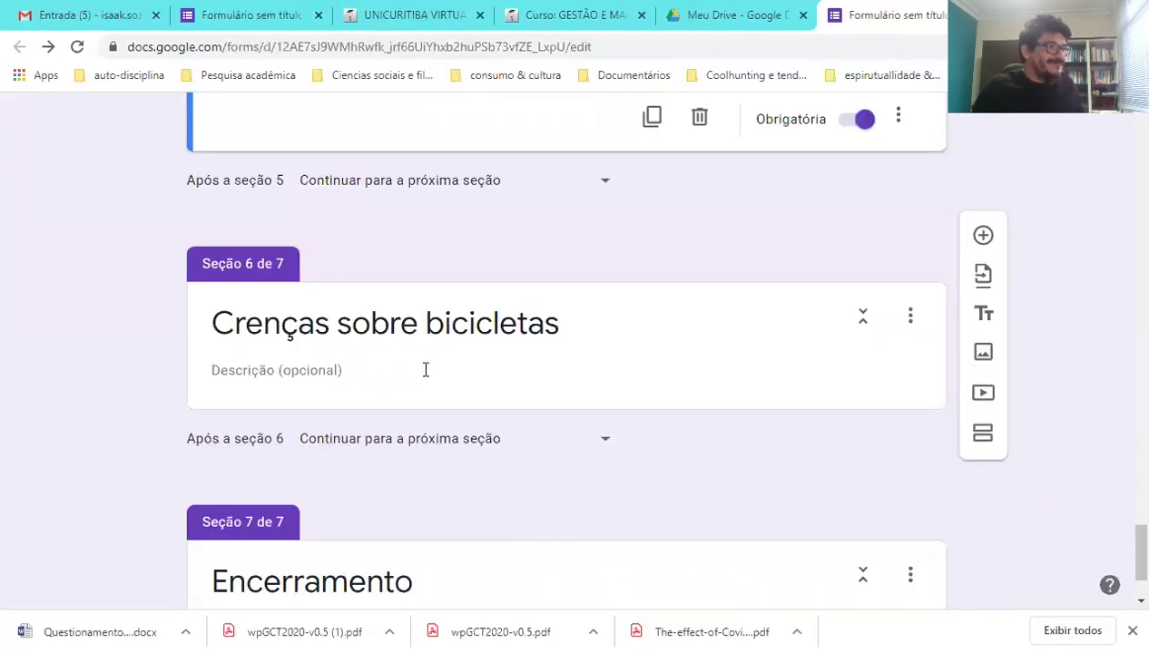
click(423, 372)
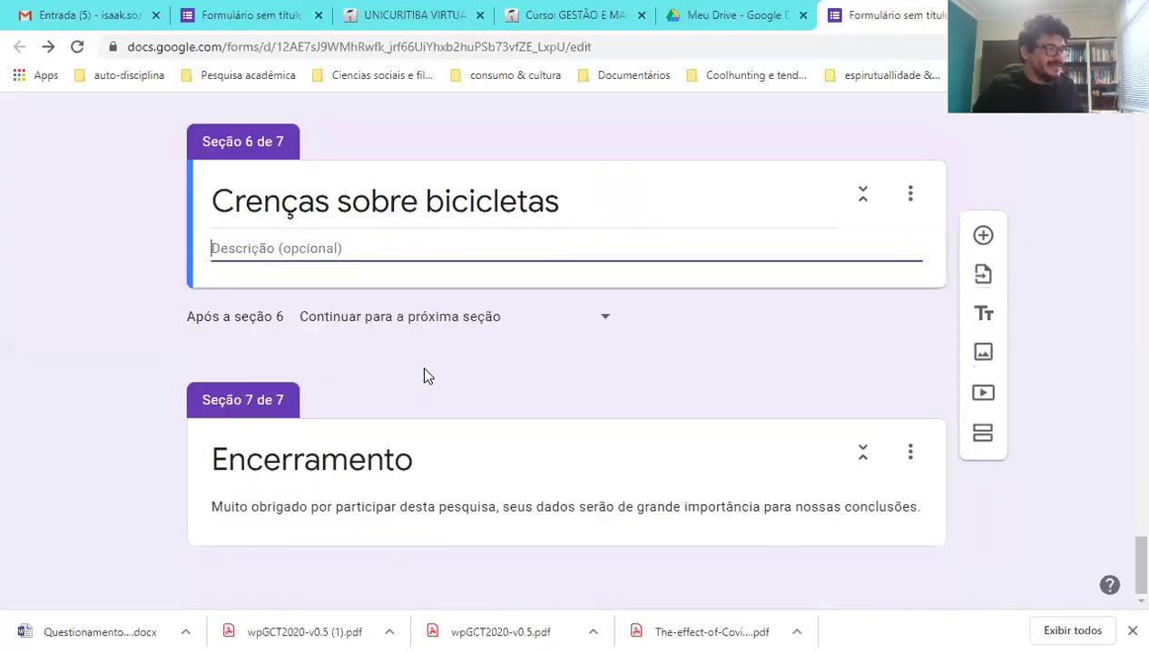
scroll(426, 375, up, 1)
scroll(424, 376, up, 5)
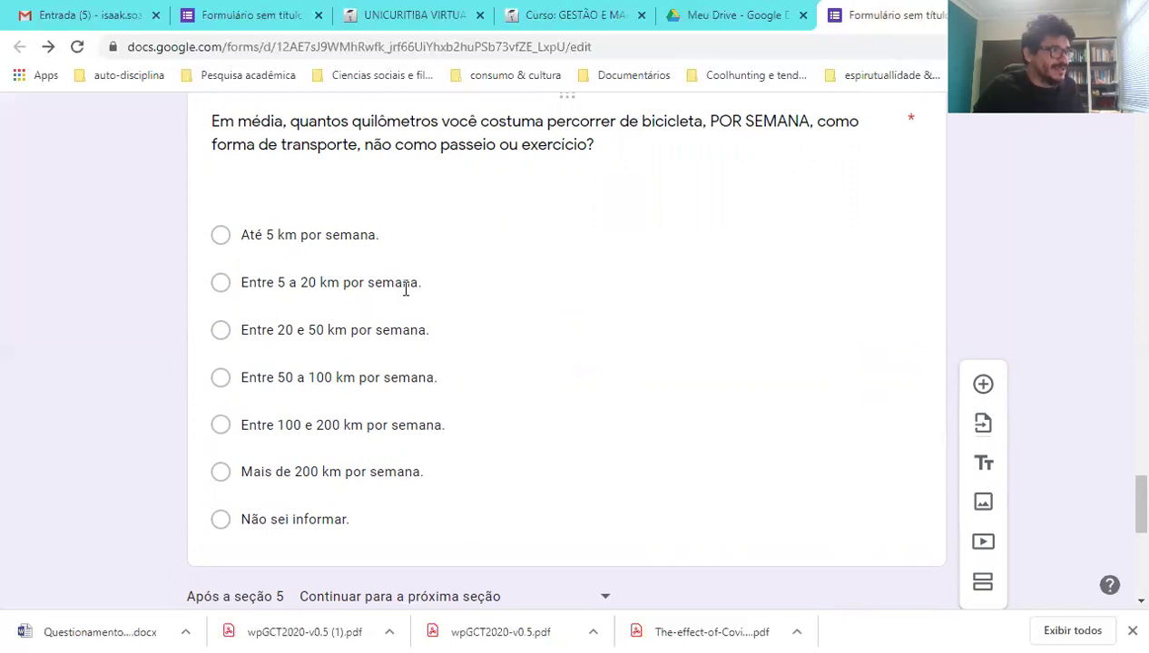
scroll(485, 372, up, 8)
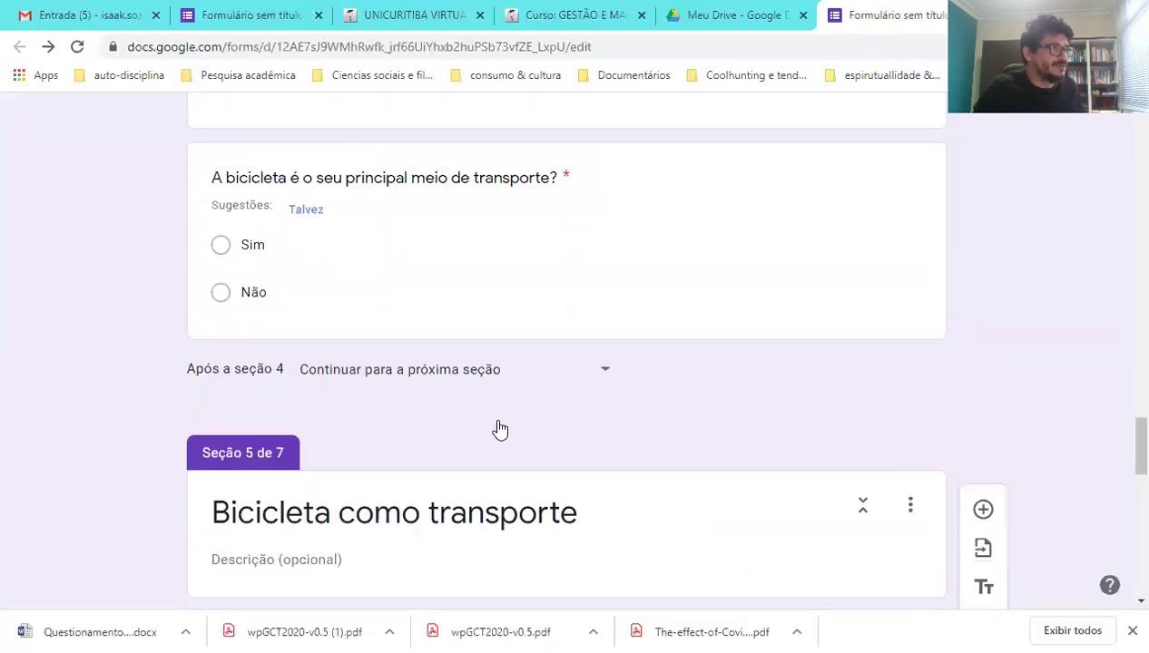
scroll(498, 431, down, 8)
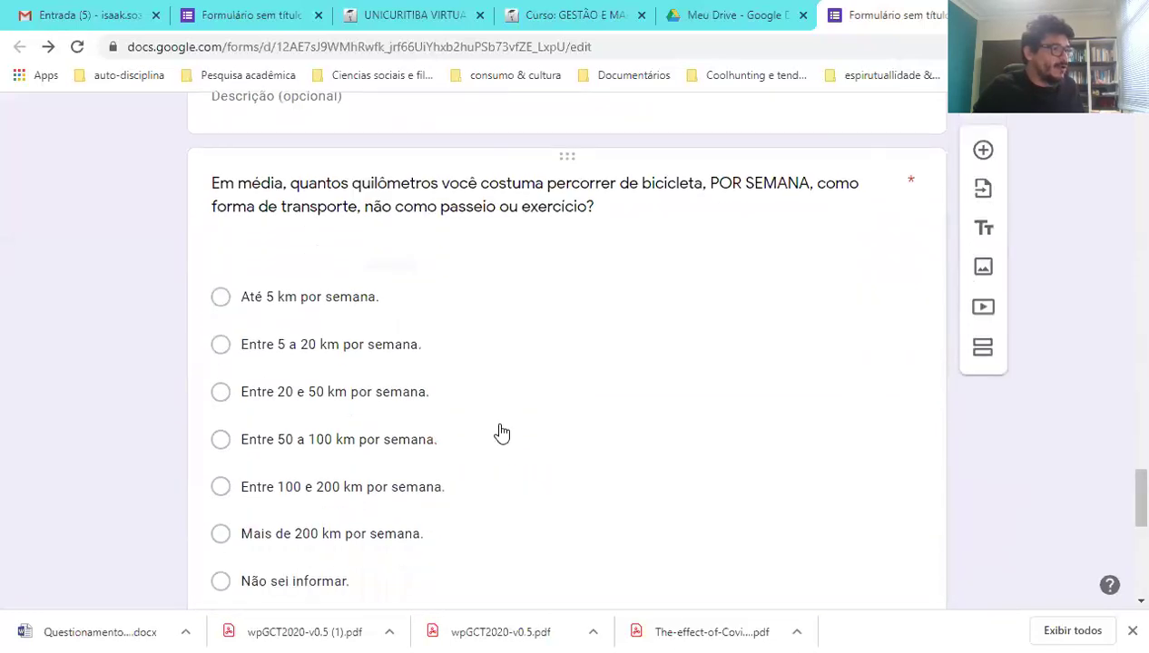
scroll(506, 428, up, 3)
scroll(509, 414, down, 3)
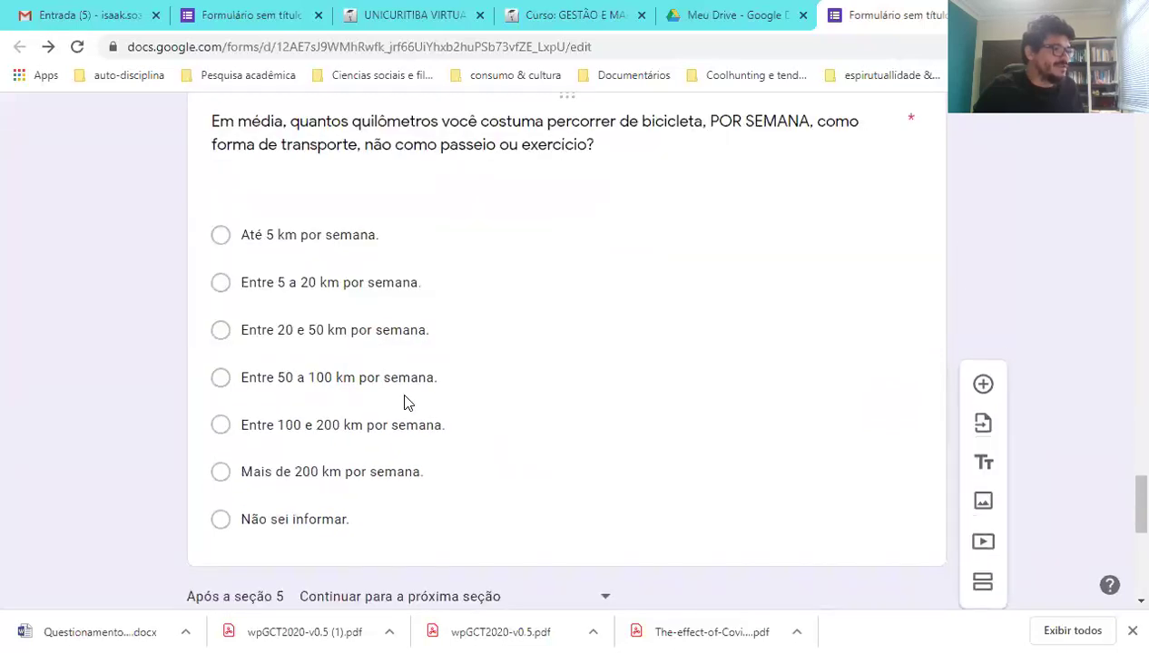
scroll(414, 407, up, 3)
scroll(423, 419, up, 5)
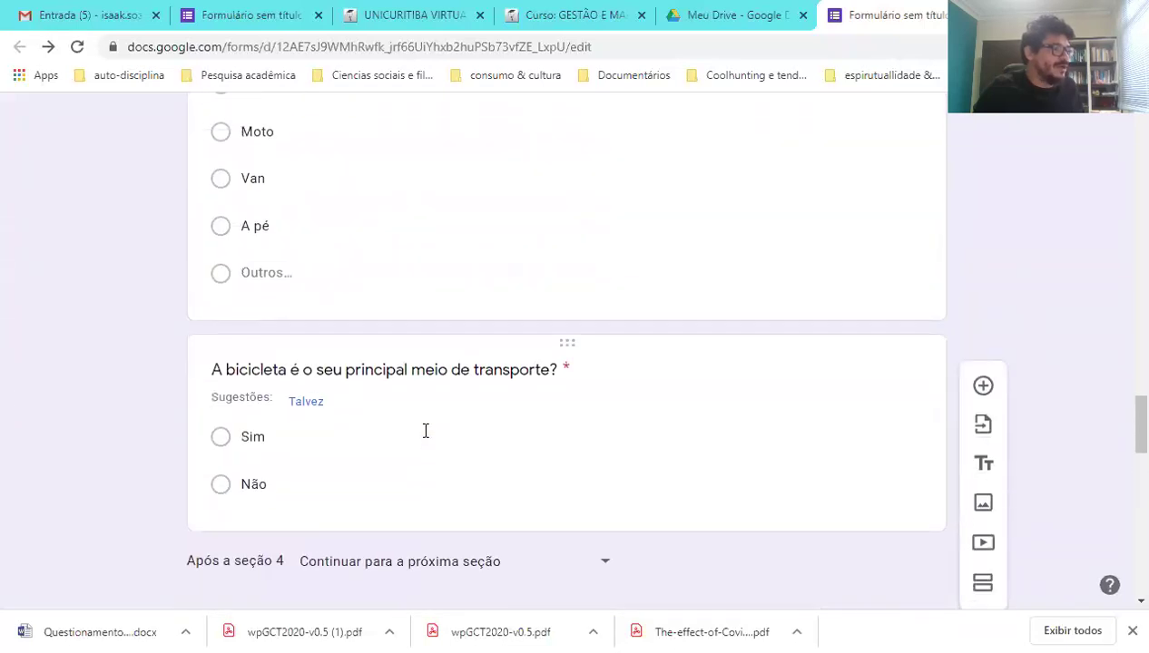
scroll(426, 431, up, 2)
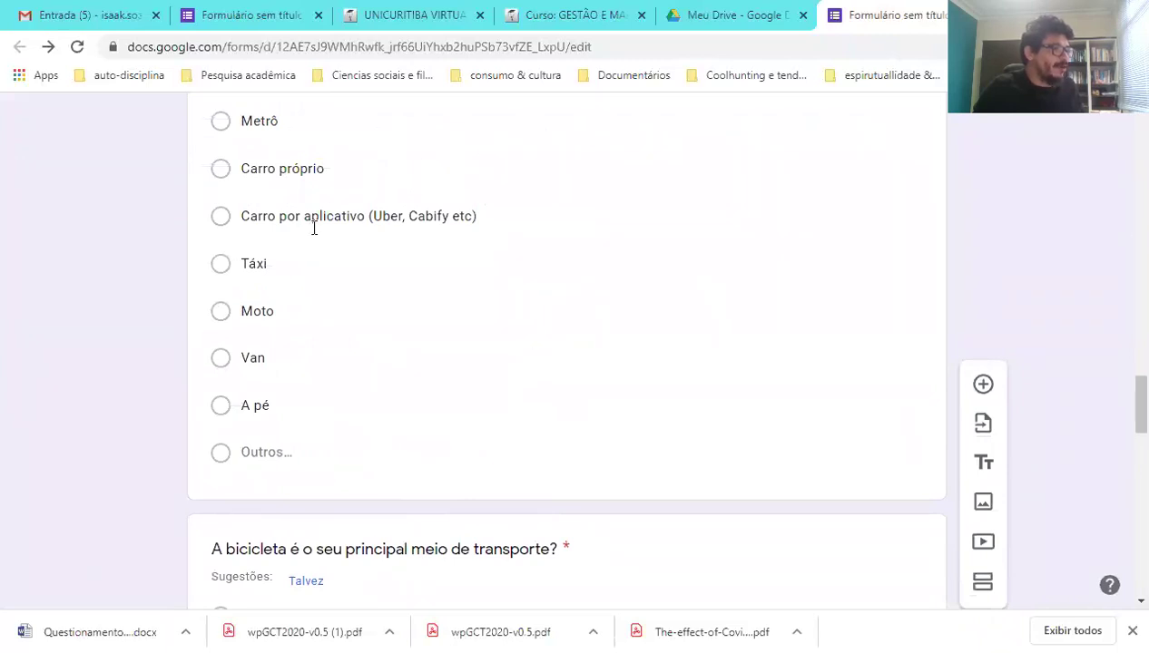
- Review section 4's transport questions and the section each answer about the bicycle as main transport leads to, continuing through to the closing section
scroll(354, 386, down, 2)
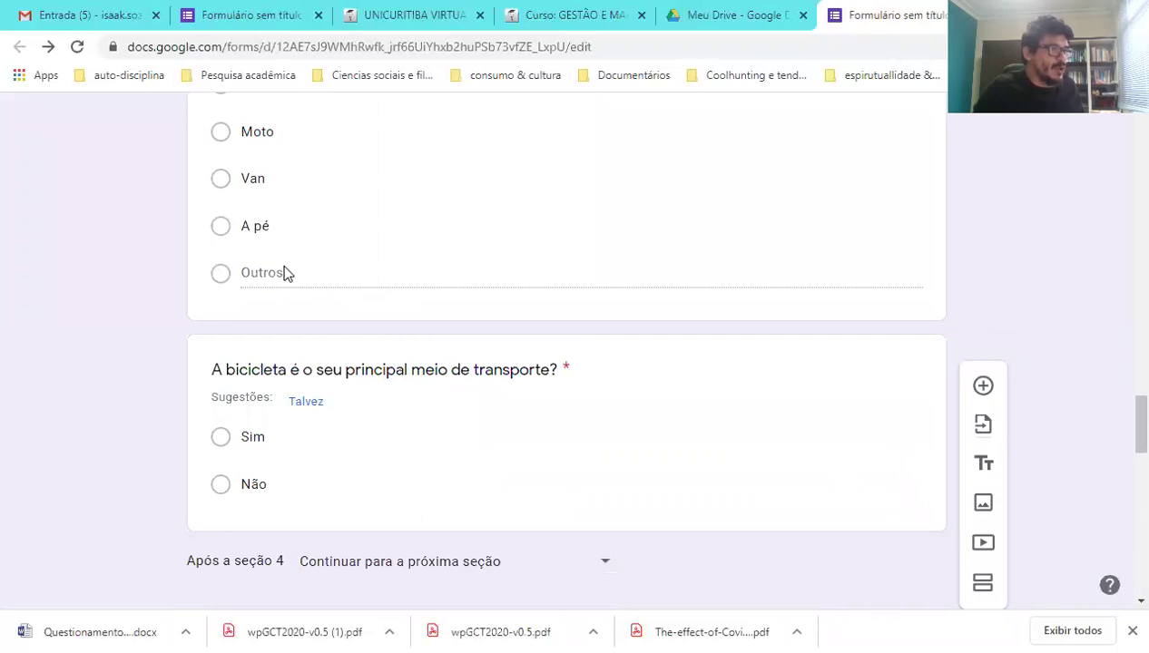
click(332, 462)
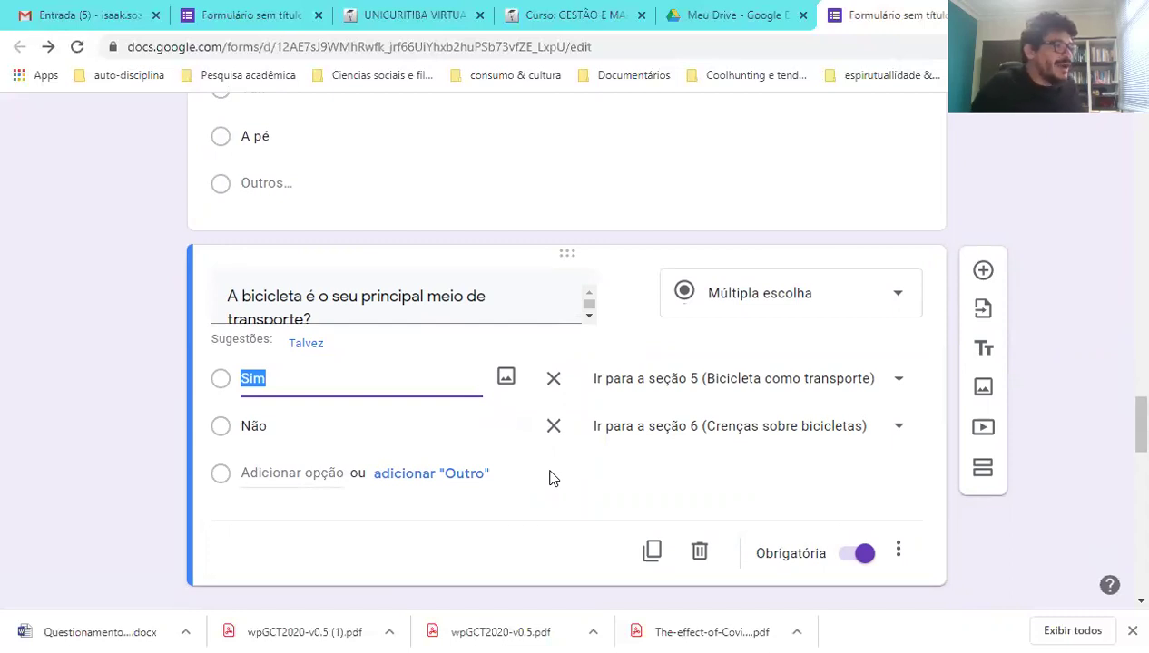
scroll(549, 478, up, 2)
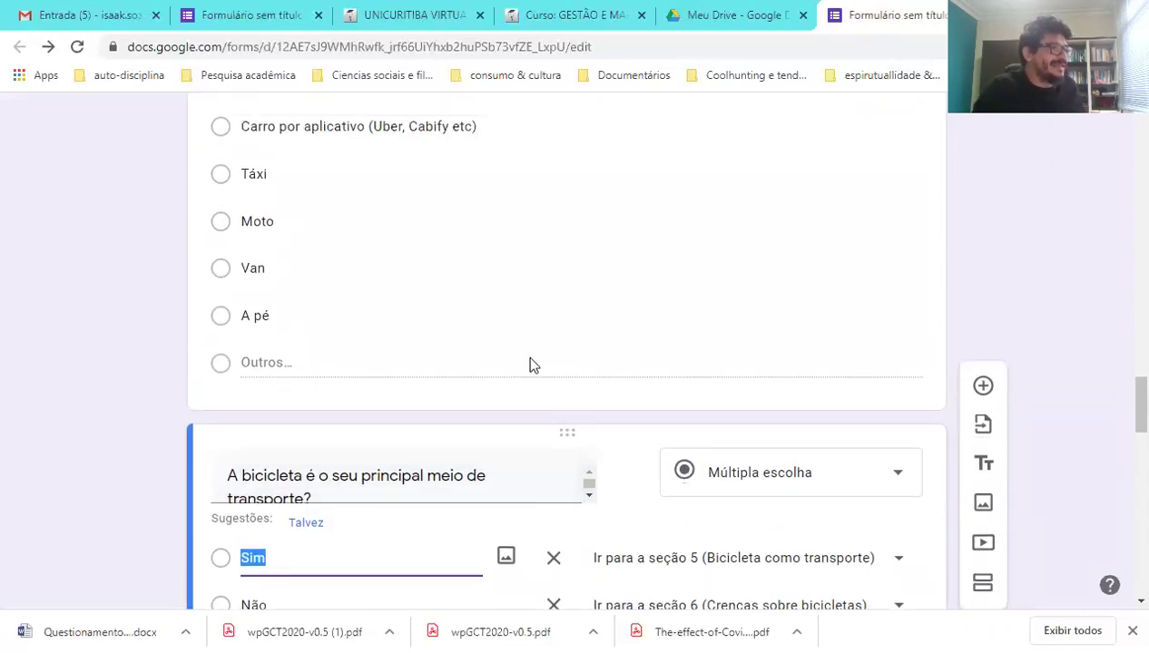
scroll(528, 364, up, 3)
scroll(456, 382, up, 2)
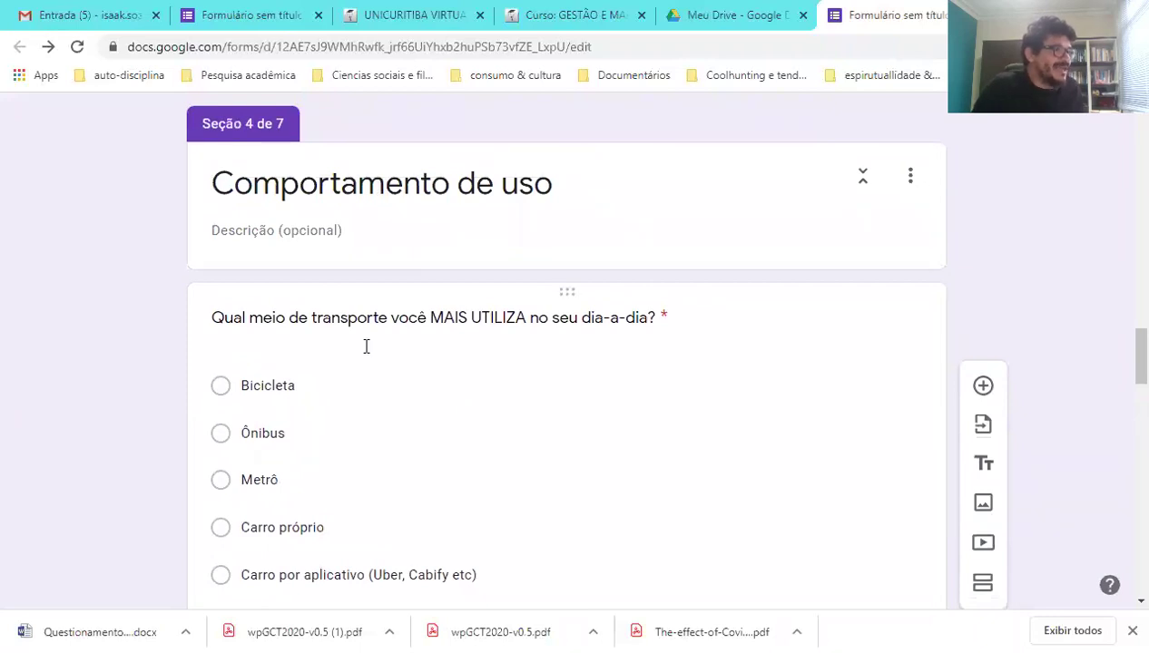
scroll(368, 399, down, 6)
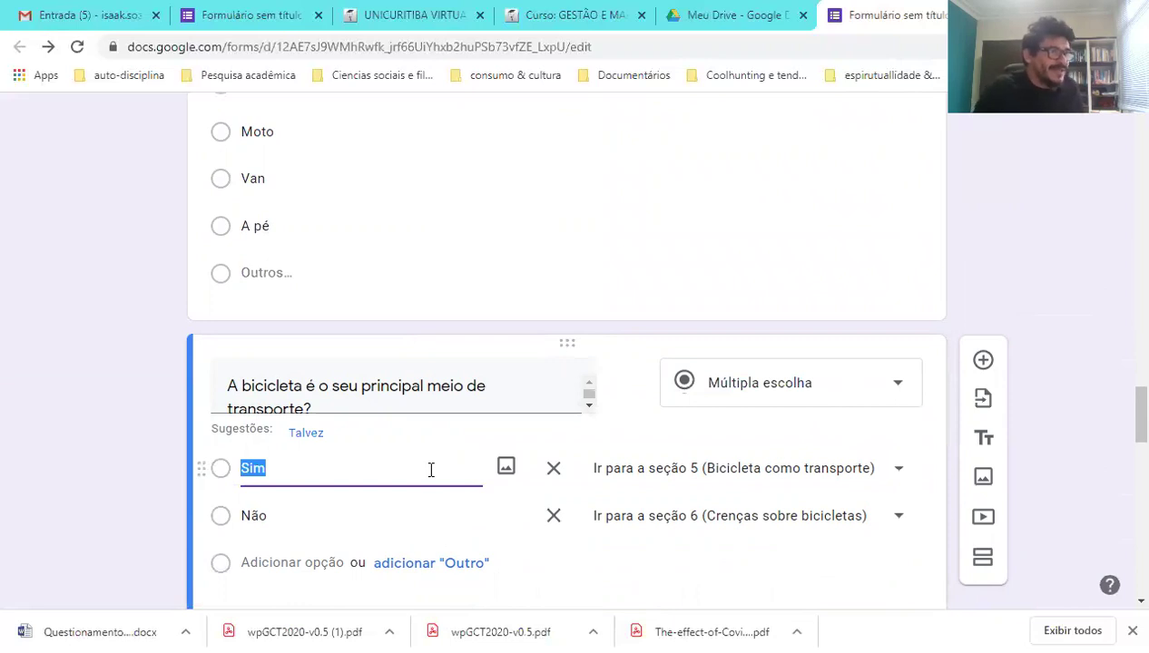
scroll(431, 470, down, 3)
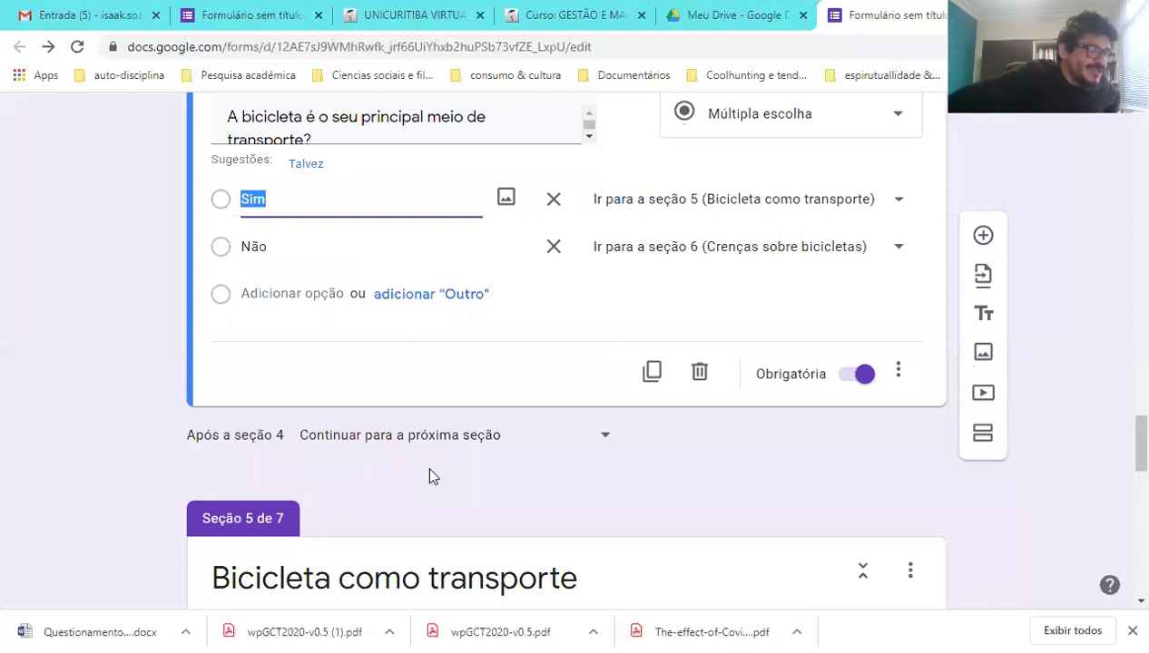
scroll(434, 453, down, 4)
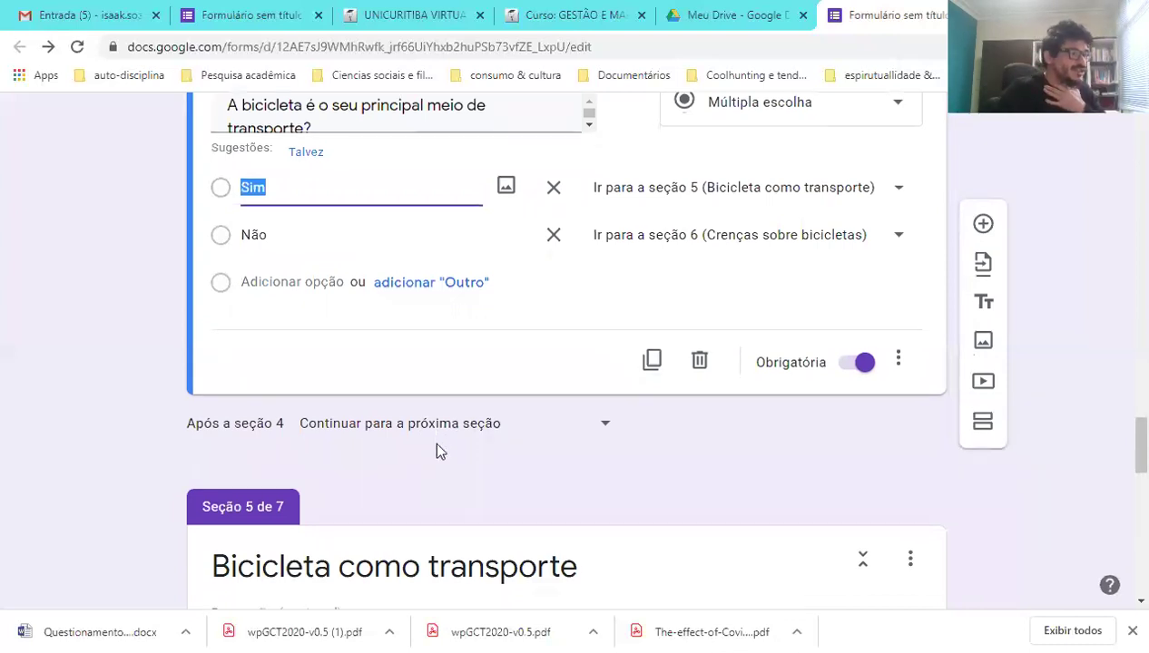
scroll(438, 443, down, 8)
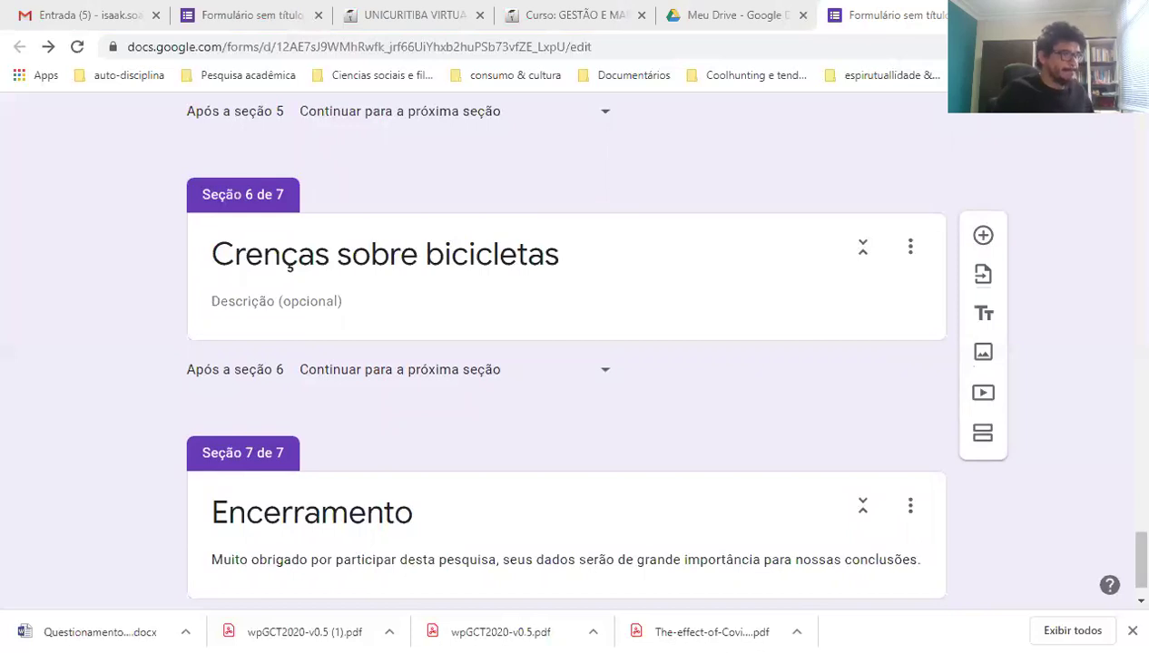
- Add a question titled "Motivos para andar de bicicleta em Curitiba" to the section "Crenças sobre bicicletas"
click(495, 288)
scroll(522, 367, up, 2)
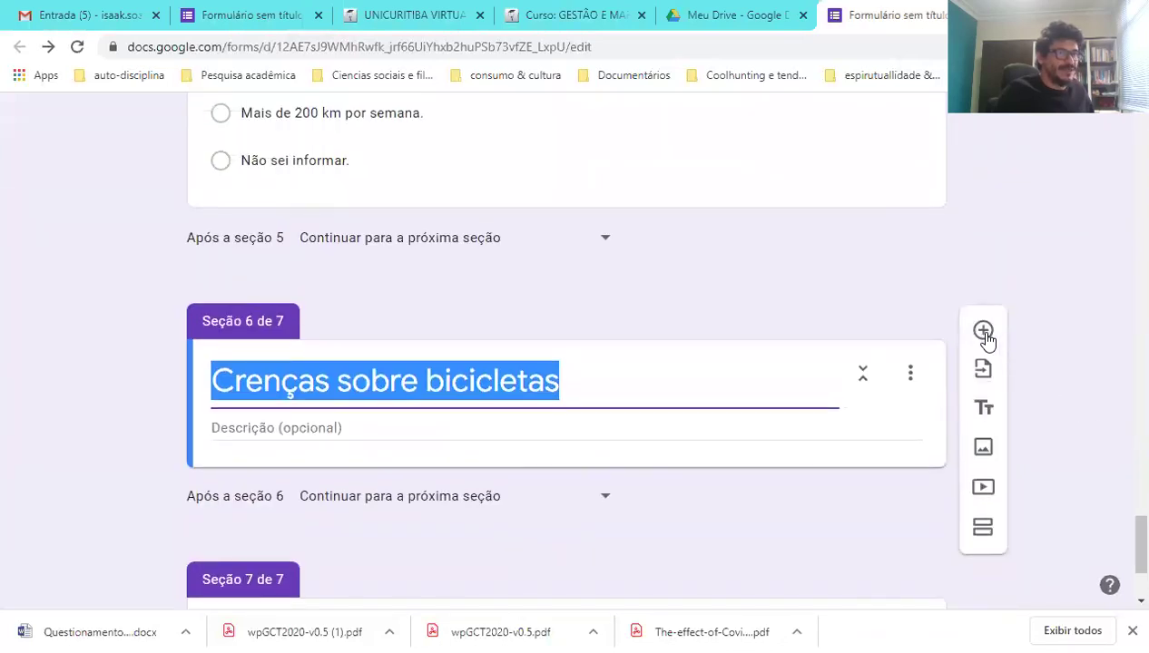
click(984, 332)
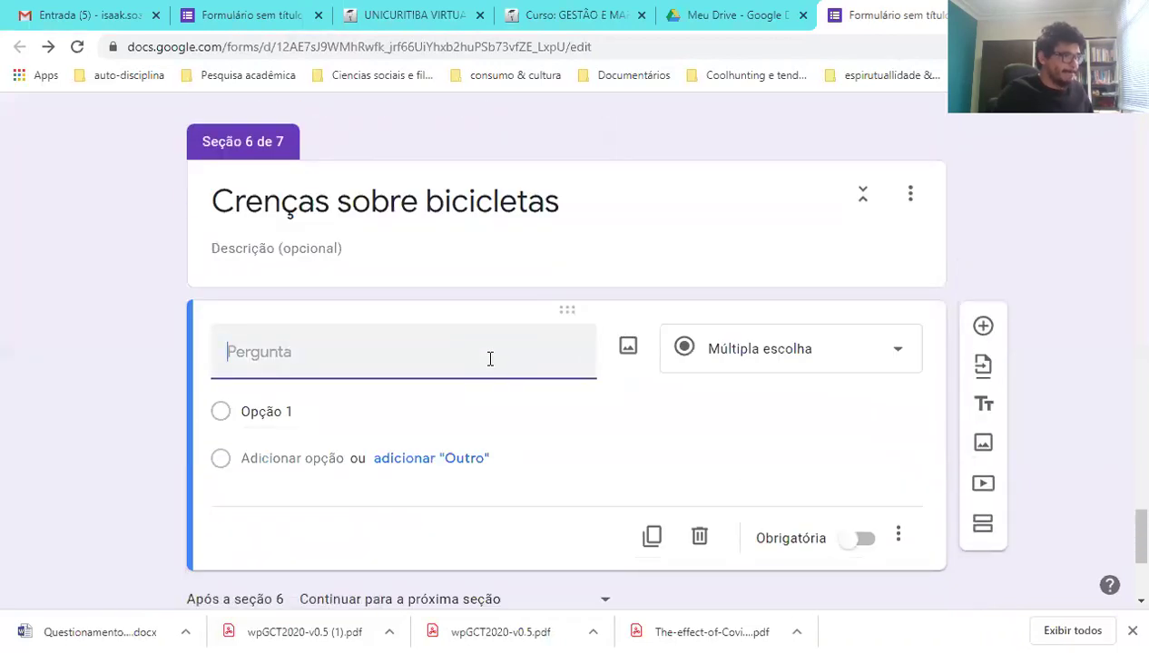
text(Motivos para andar de bicicleta em Curitiba *)
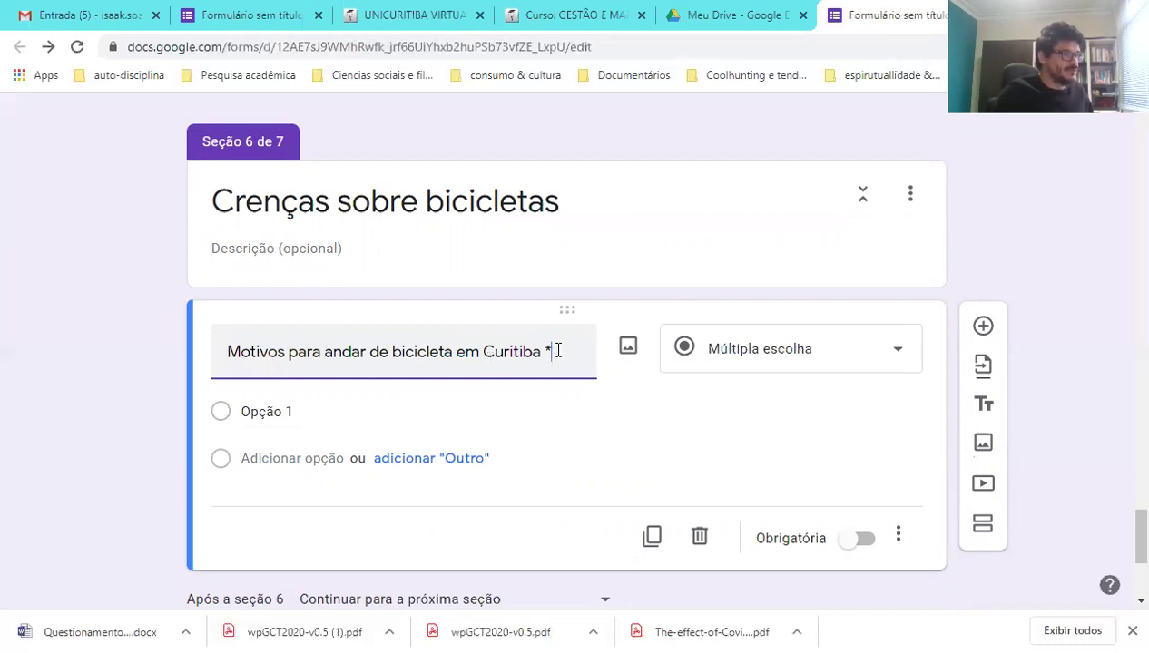
key(BackSpace)
key(BackSpace)
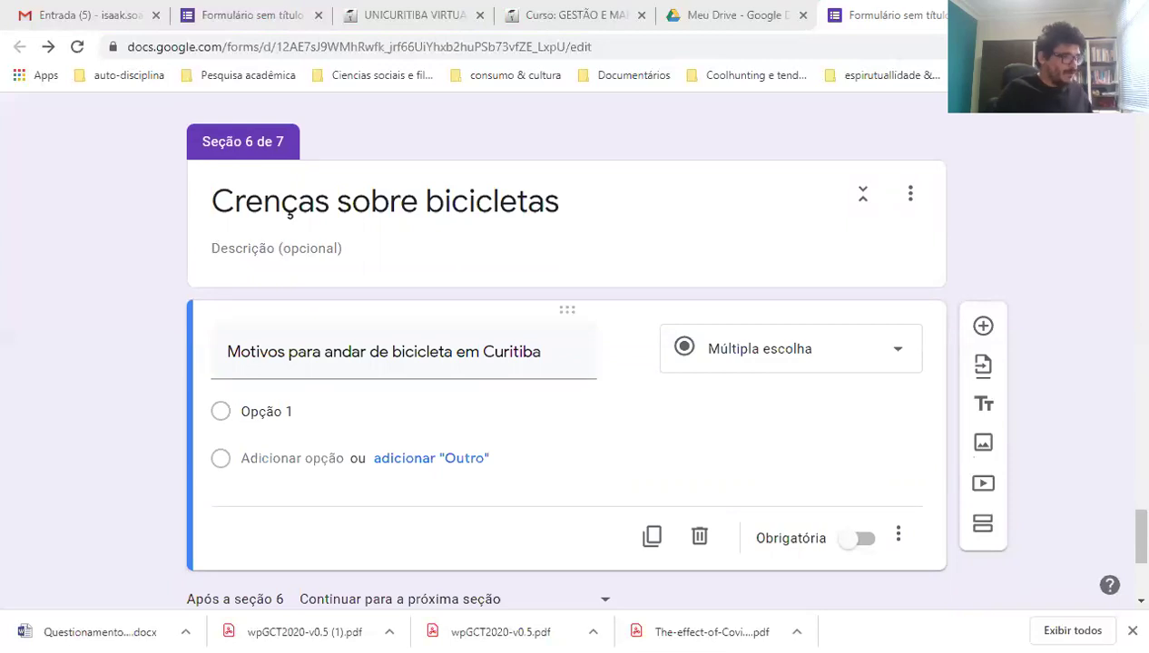
- Change the new question's type to "Grade de múltipla escolha"
click(717, 506)
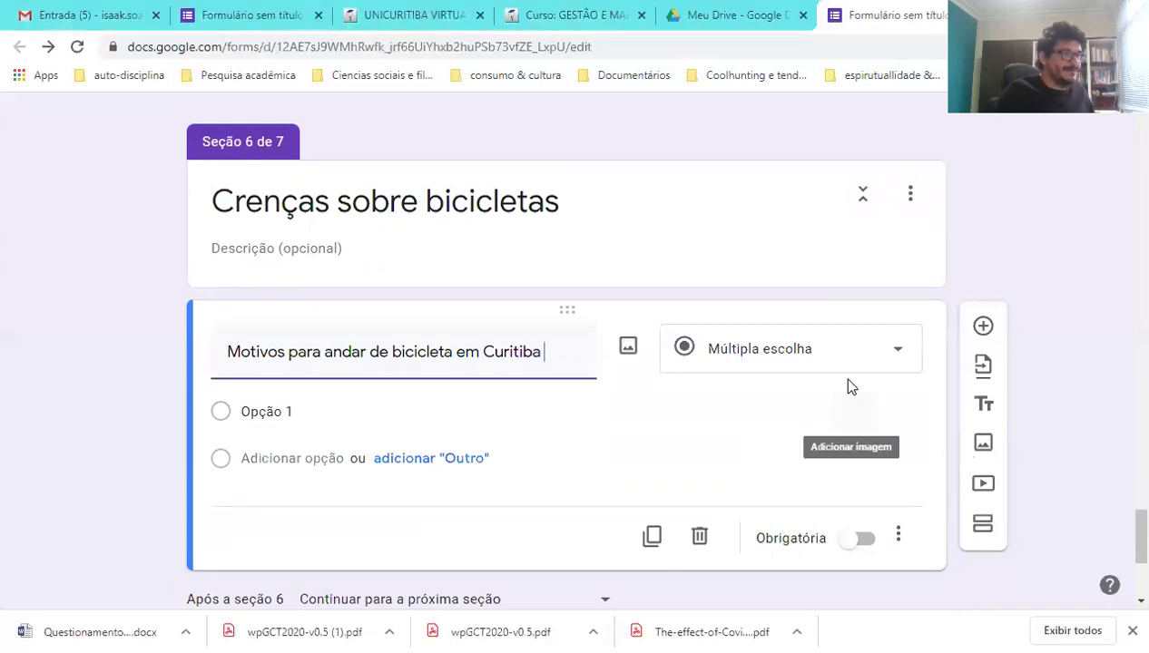
click(901, 354)
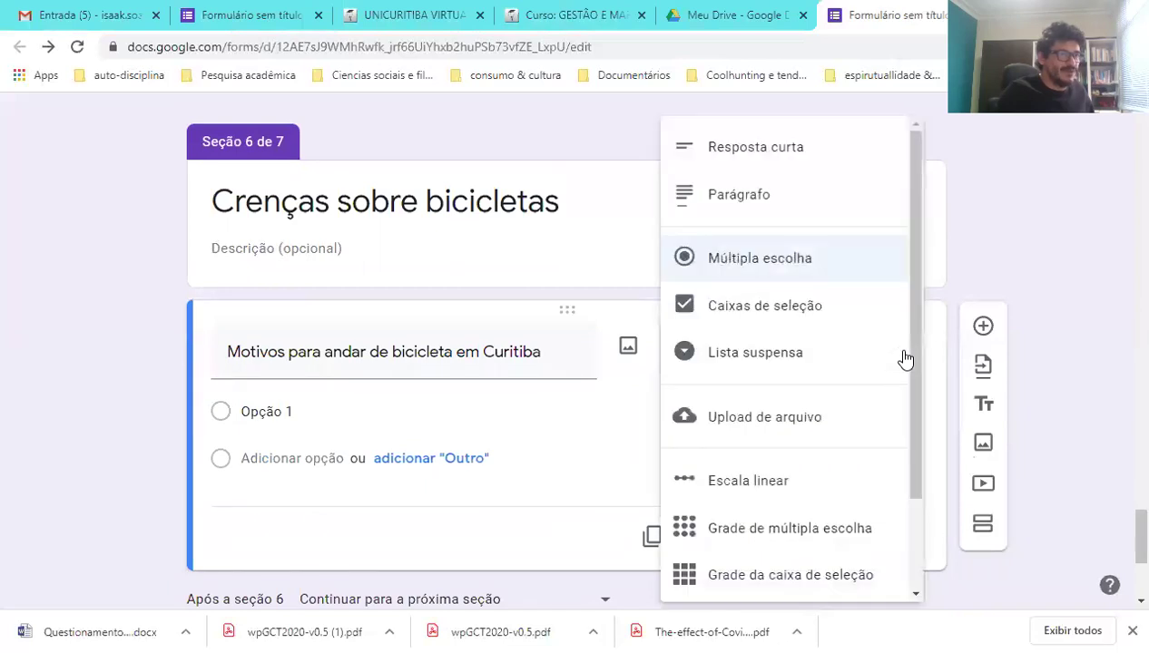
click(784, 530)
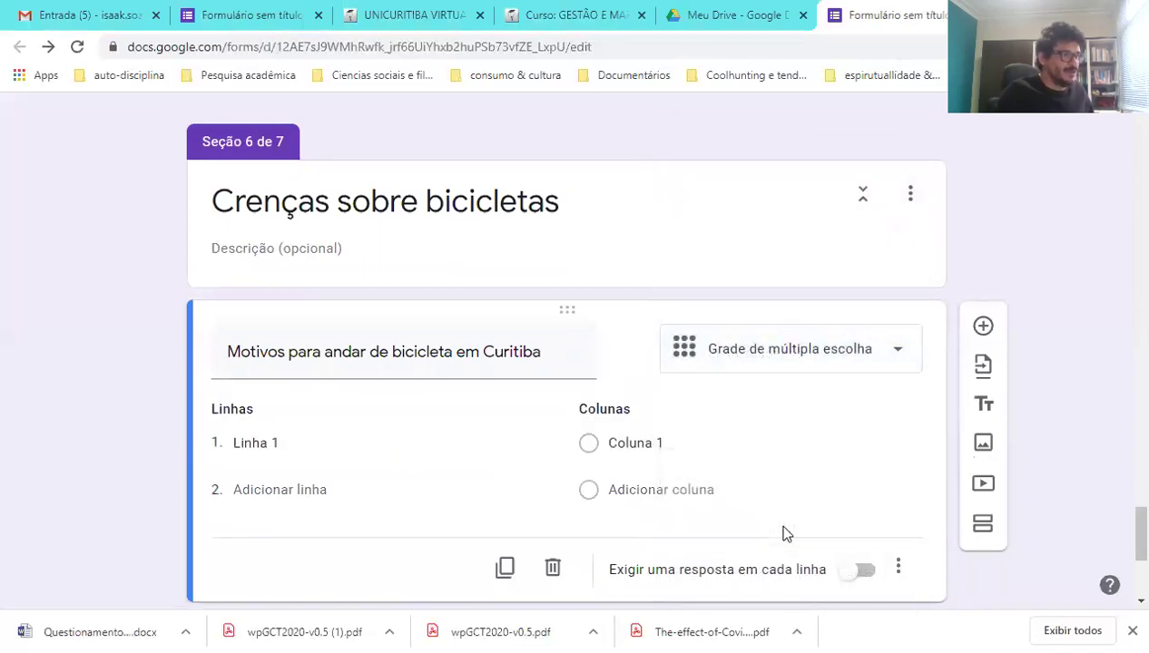
scroll(782, 527, down, 1)
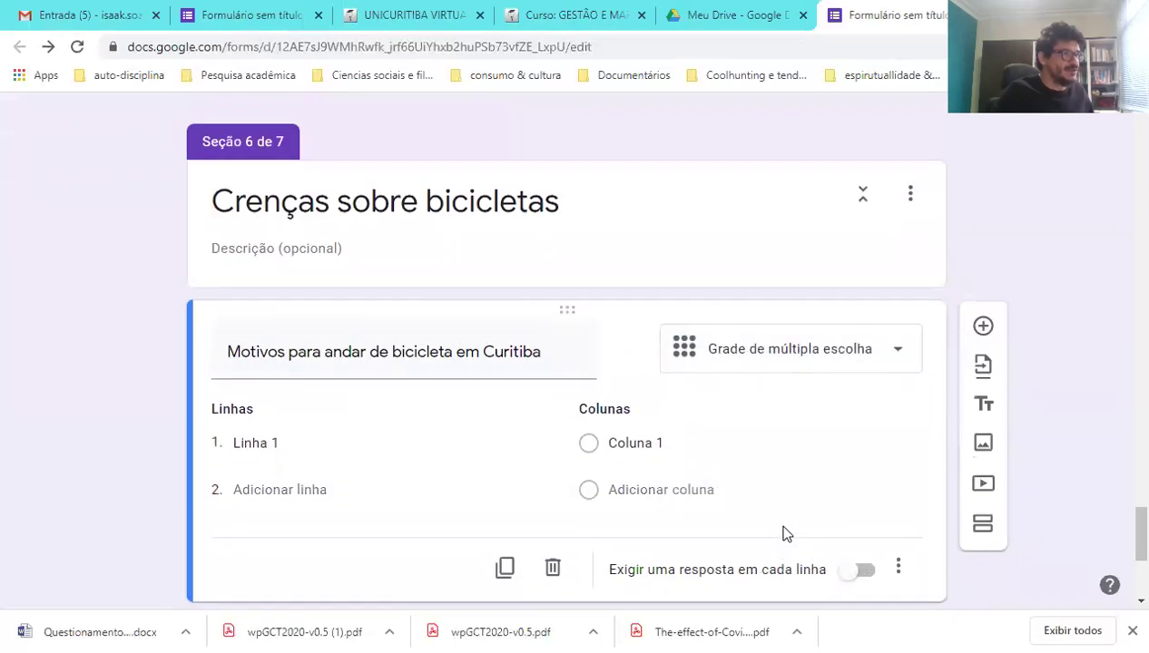
- Extend the question title with "- Abaixo é apresentado um conjunto de motivos para você ter começado a andar de bicicleta em Curitiba" plus the agreement and marking instructions
click(558, 355)
click(558, 356)
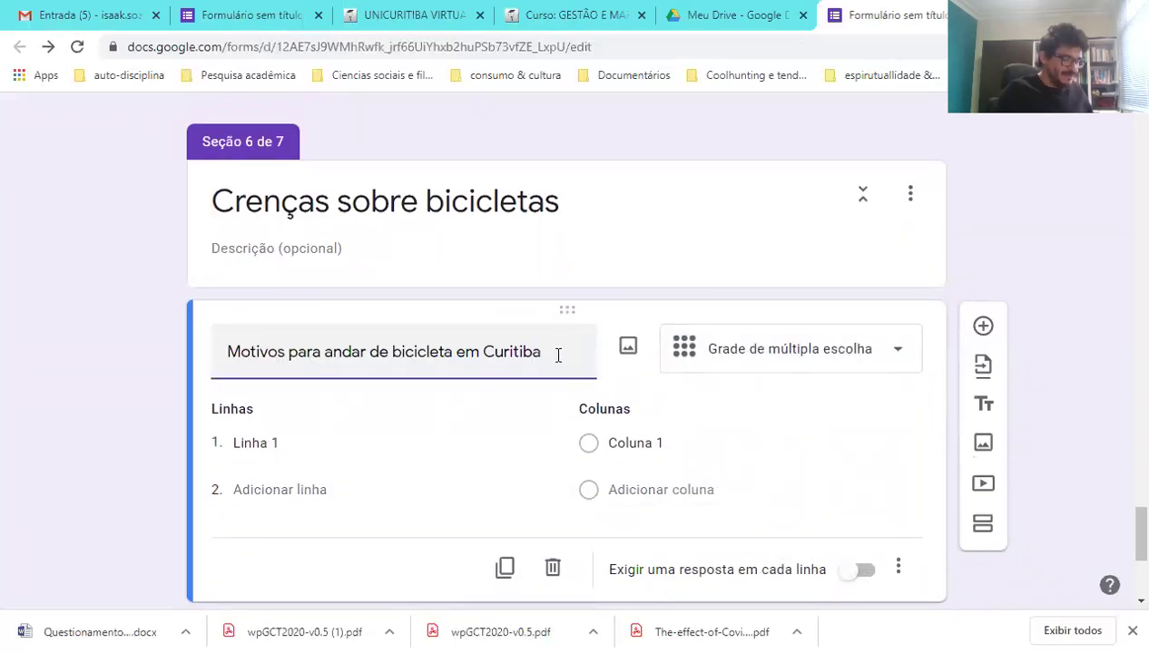
text(-)
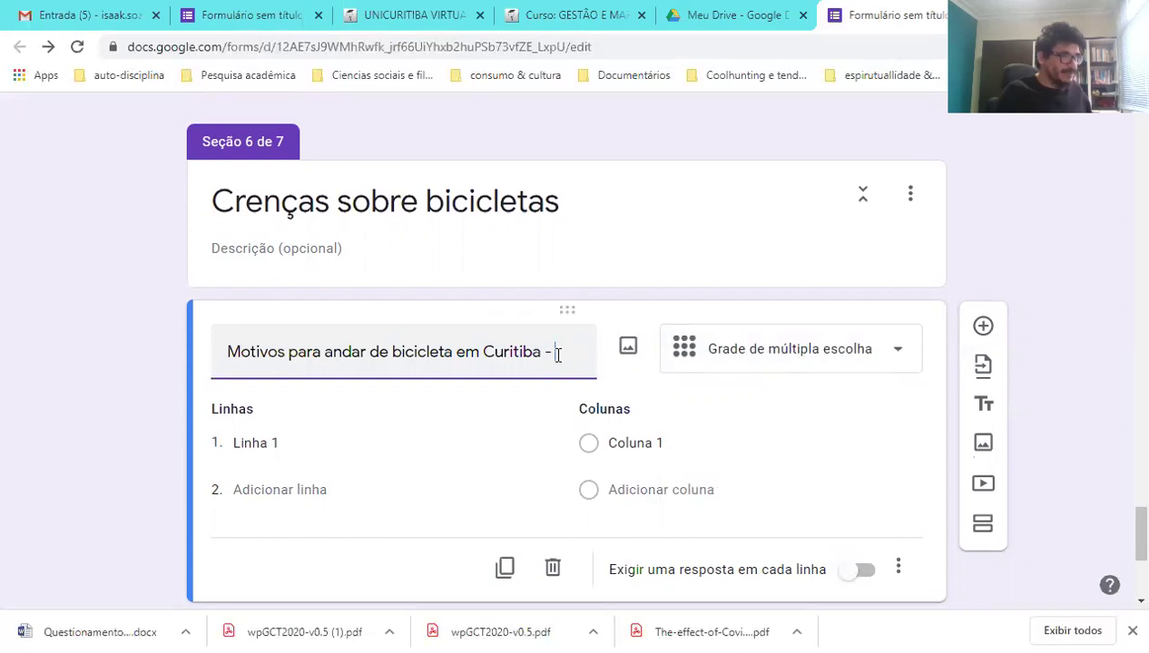
text(Abaixo é apresentado um conjunto de motivos para você ter começado a andar de bicicleta emCuritiba. Veja qual o seu grau de concordância para cada um deles.Marcar apenas uma oval por linha)
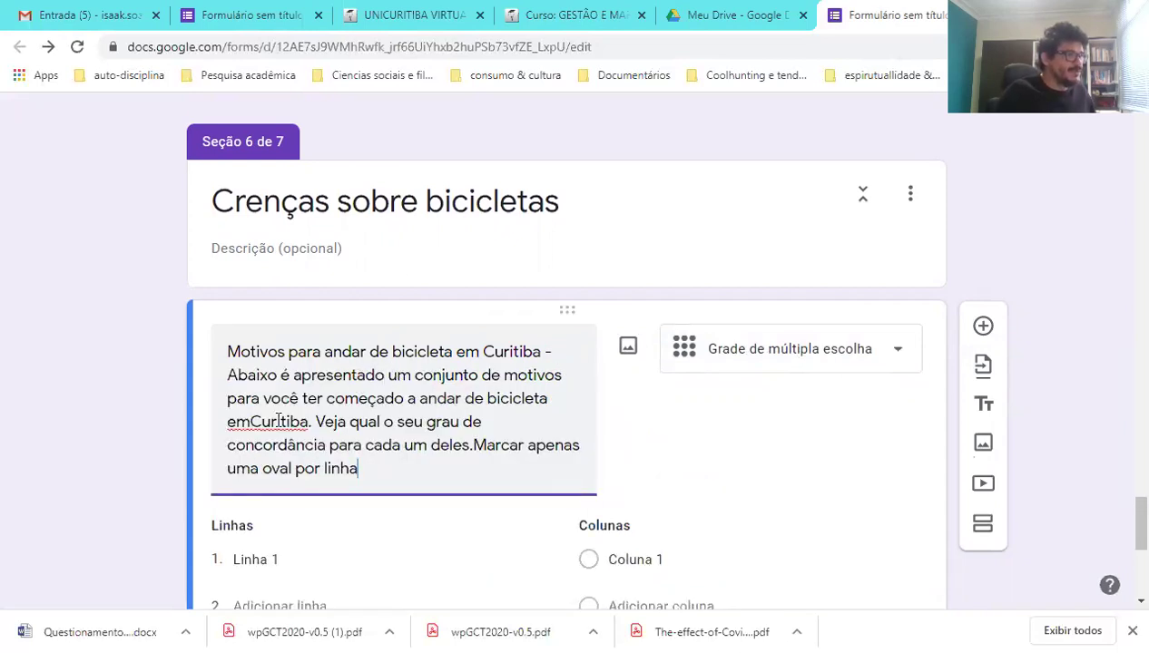
click(247, 422)
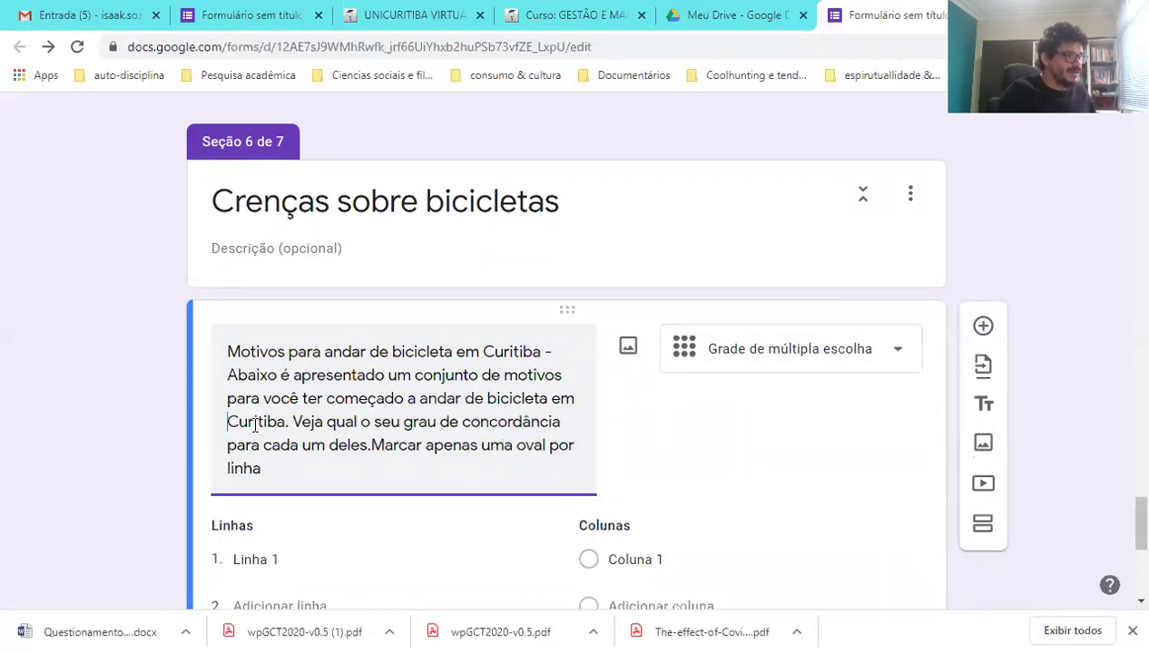
- Insert "opção" before "oval" in the marking instruction that closes the question title
click(518, 445)
text(opç)
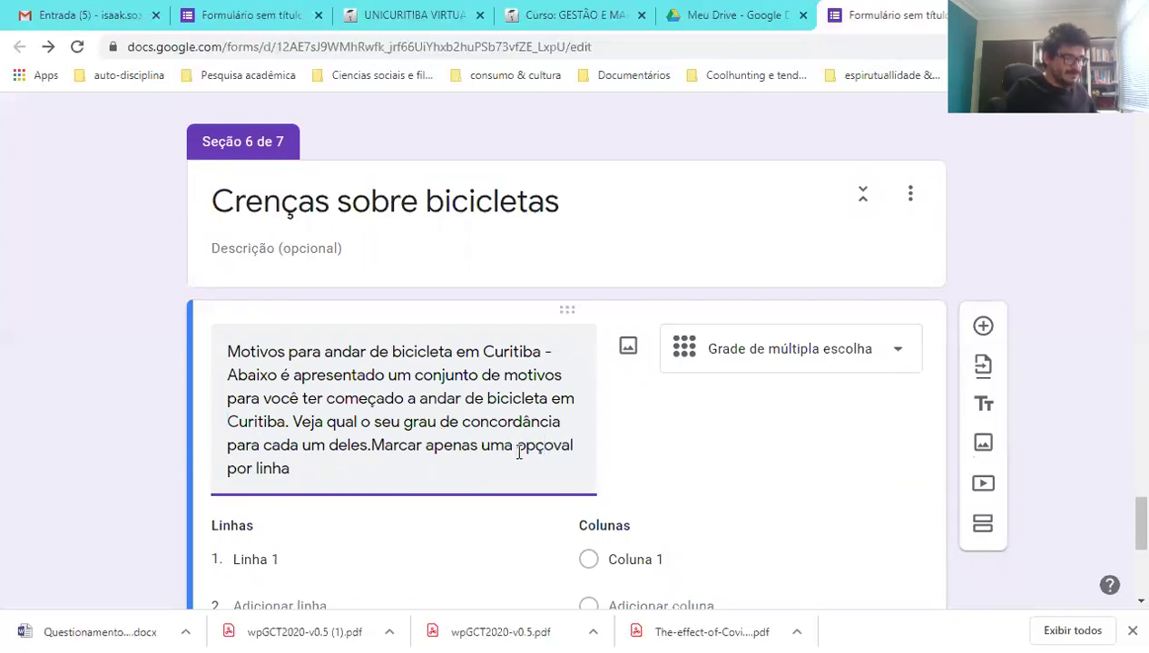
text(ão)
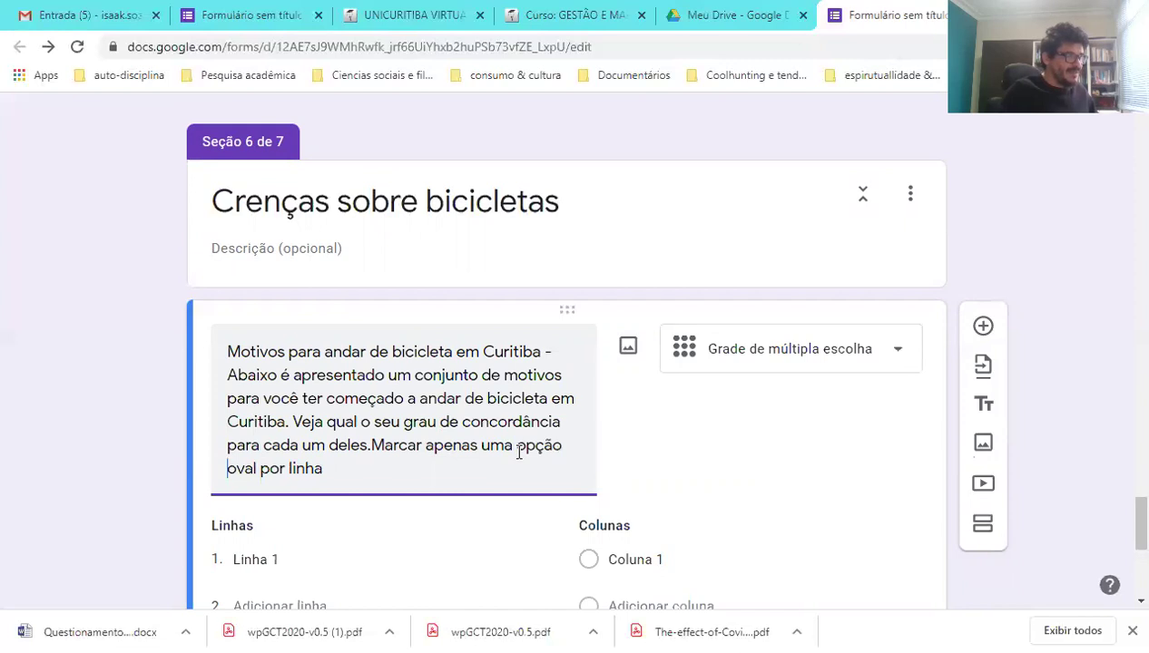
- Delete the closing instruction "Marcar apenas uma opção oval por linha" from the question title
click(372, 445)
key(ctrl+shift+End)
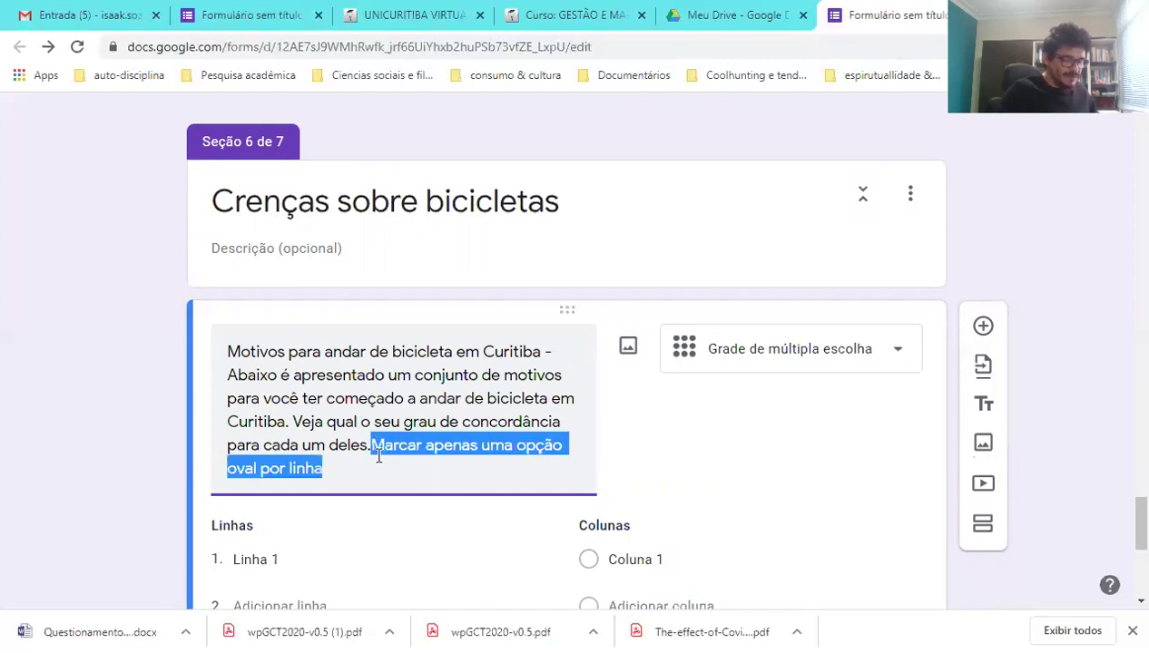
key(Delete)
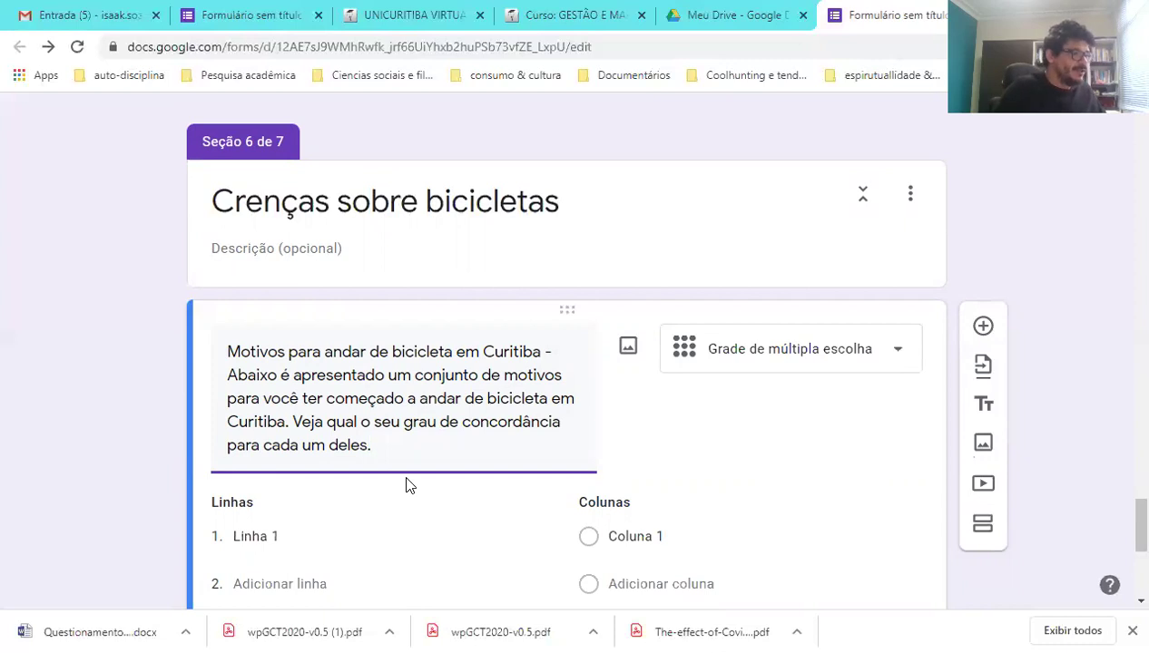
- Paste the copied list of motives into the grid question, starting from its first row
click(467, 551)
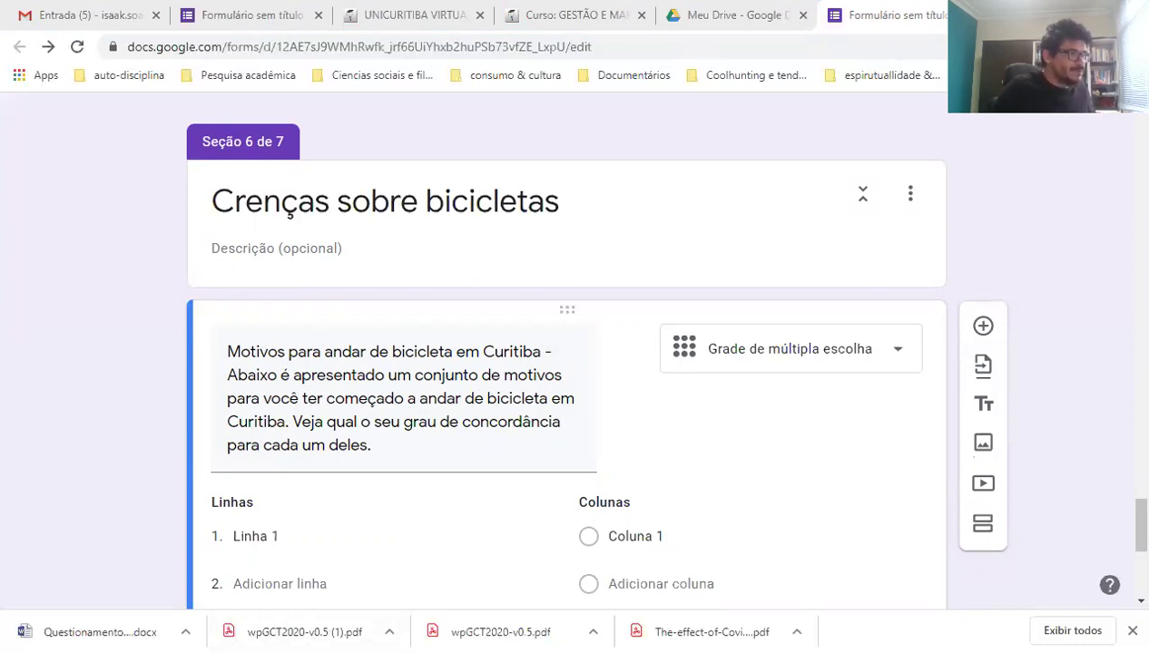
scroll(367, 509, down, 2)
click(283, 356)
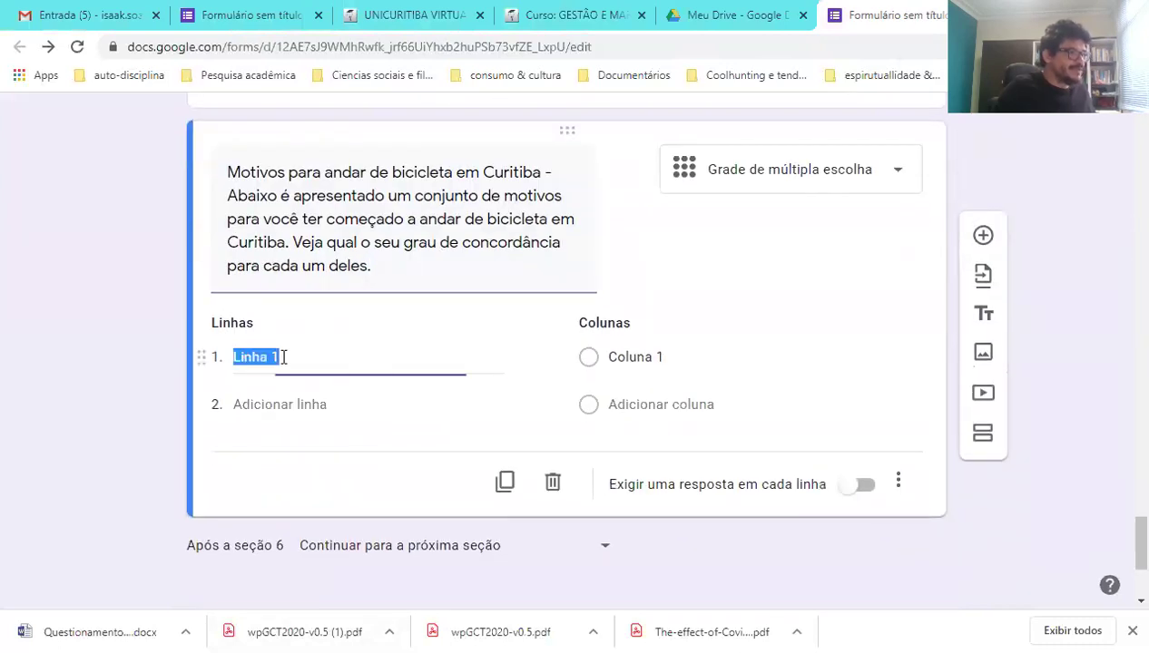
key(ctrl+v)
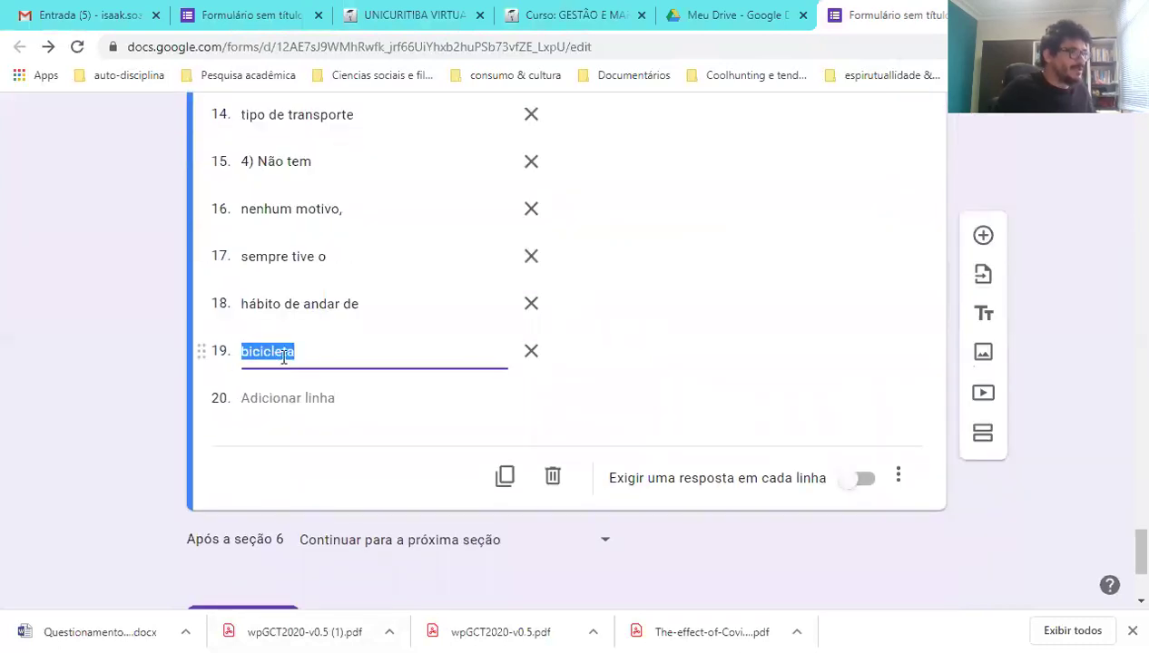
- Delete all the pasted text fragments from the grid's rows, keeping only the first row, "1) Ajuda a"
scroll(334, 415, up, 10)
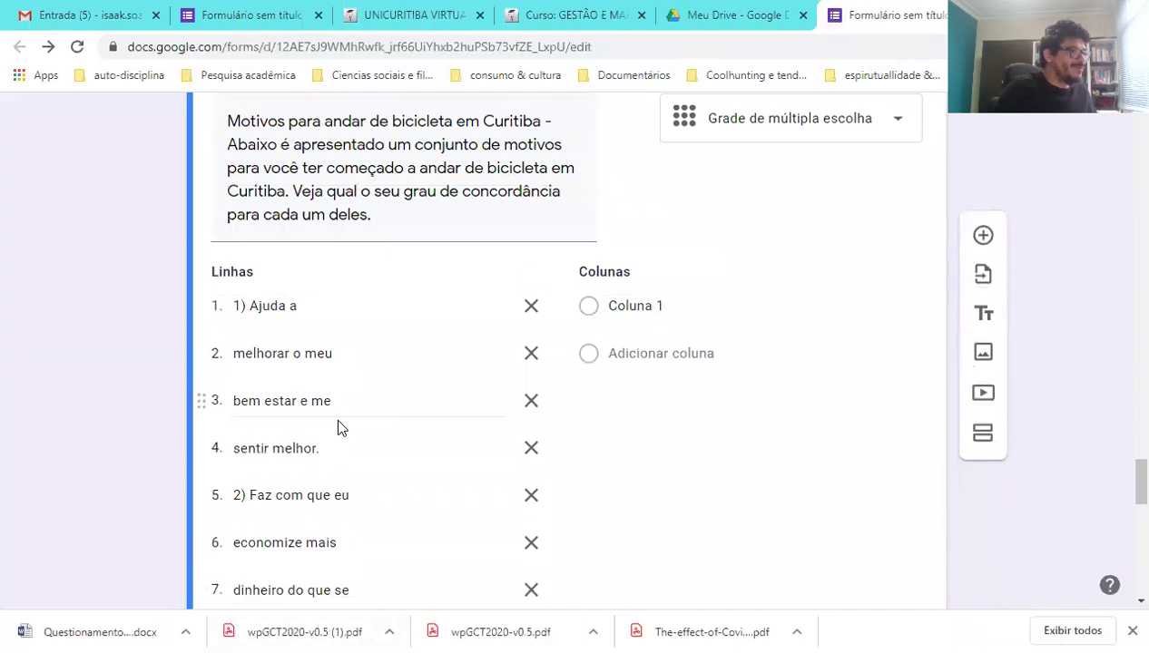
click(236, 306)
scroll(568, 479, down, 7)
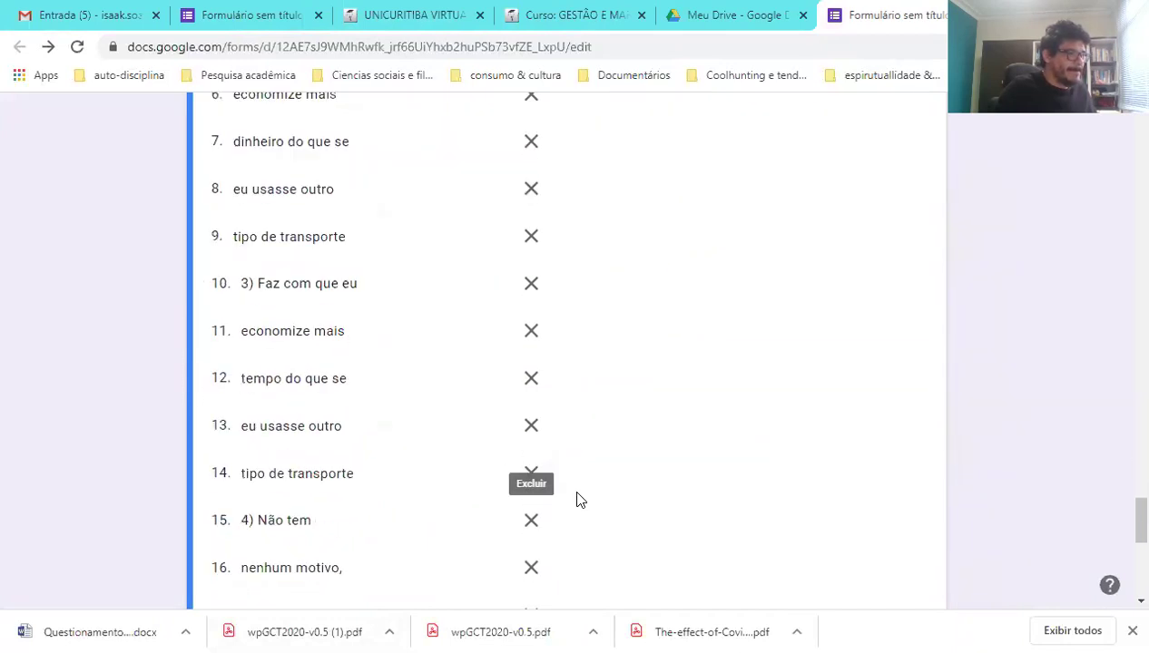
click(533, 534)
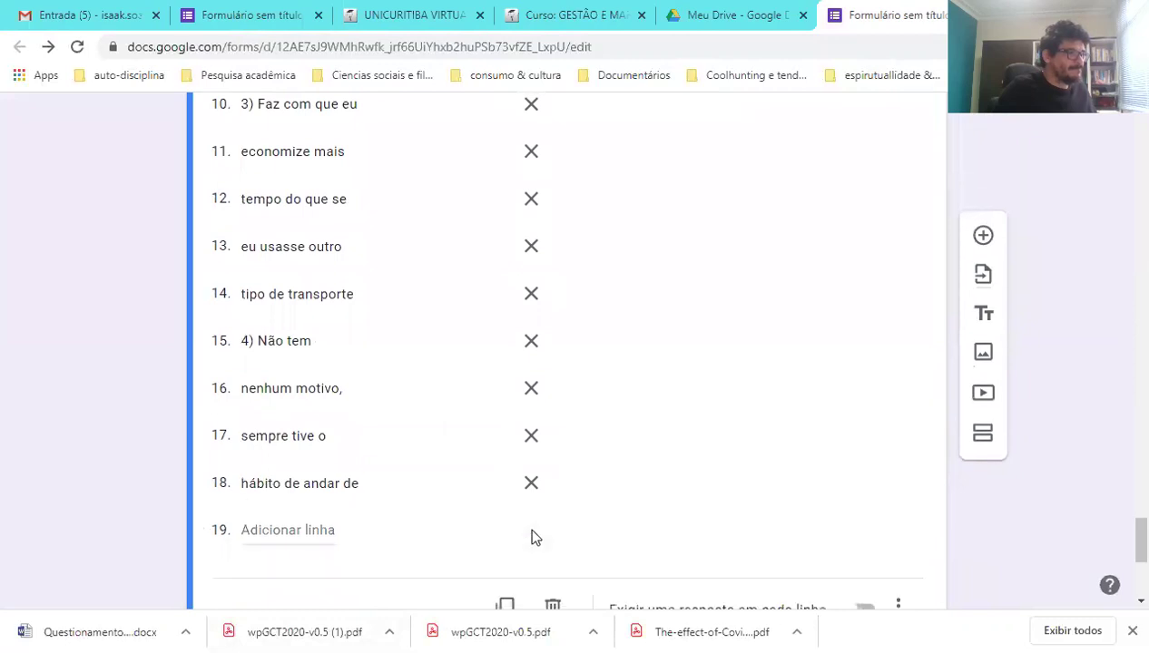
scroll(544, 472, up, 1)
scroll(557, 448, up, 5)
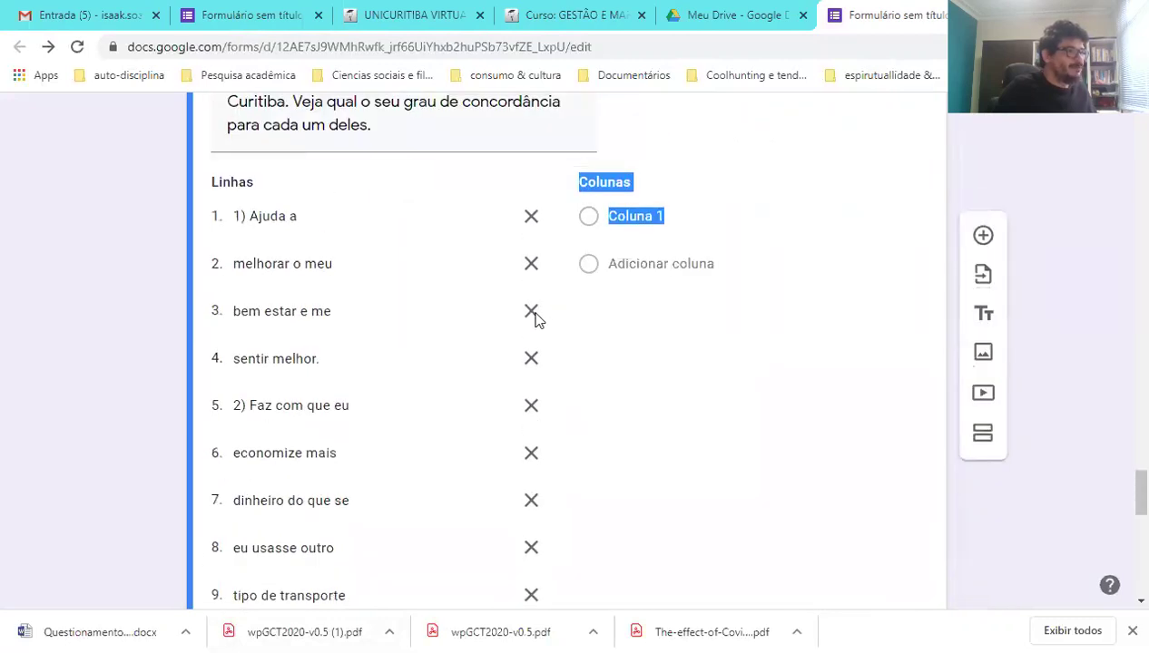
click(531, 264)
click(530, 264)
click(531, 264)
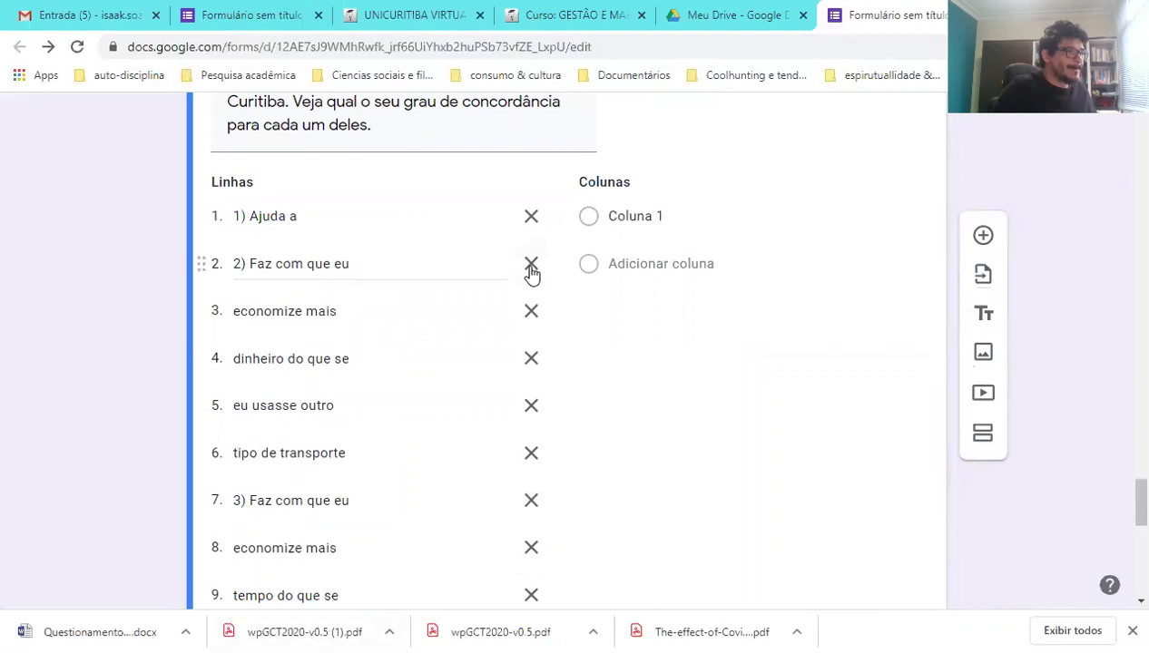
click(530, 264)
click(531, 264)
click(531, 264)
click(531, 264)
click(531, 264)
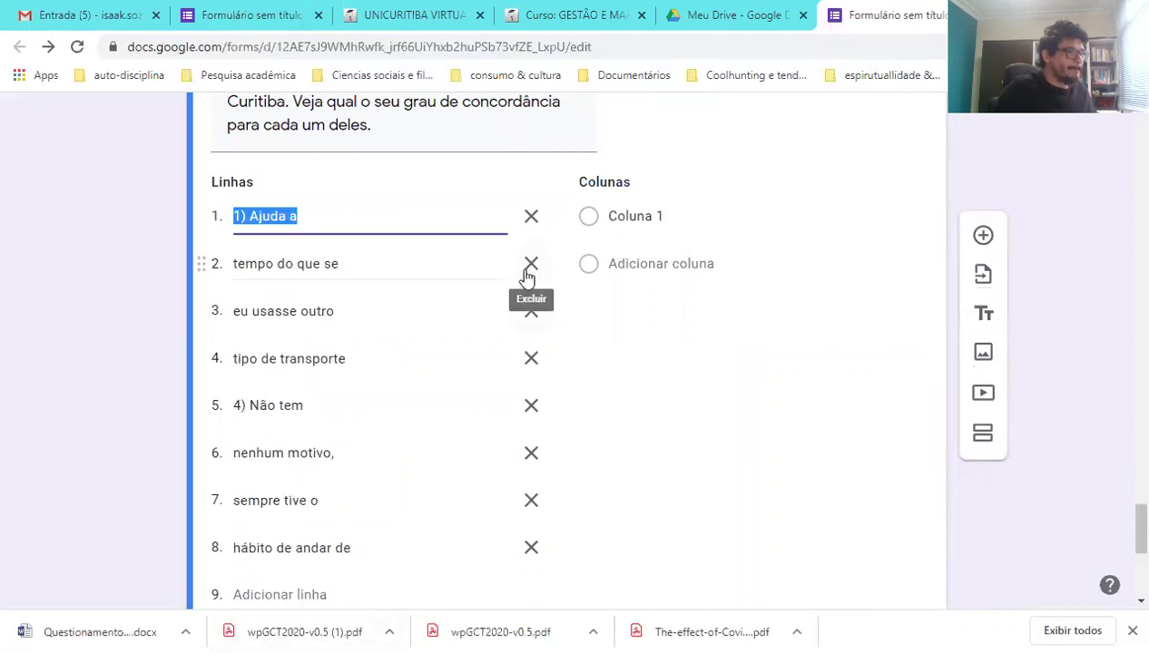
click(531, 264)
click(530, 264)
click(531, 264)
click(531, 264)
click(531, 264)
click(531, 264)
click(531, 264)
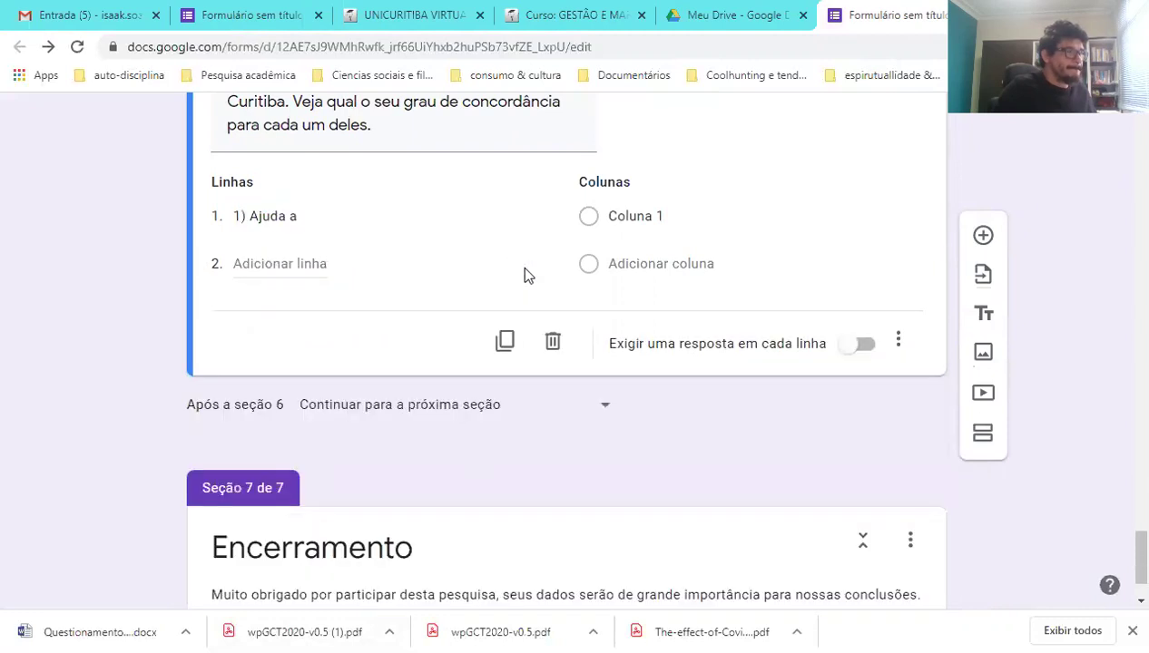
- Clear the grid's first row and paste "1) Ajuda a melhorar o meu bem estar e me sentir melhor" into it
drag(290, 220, 229, 217)
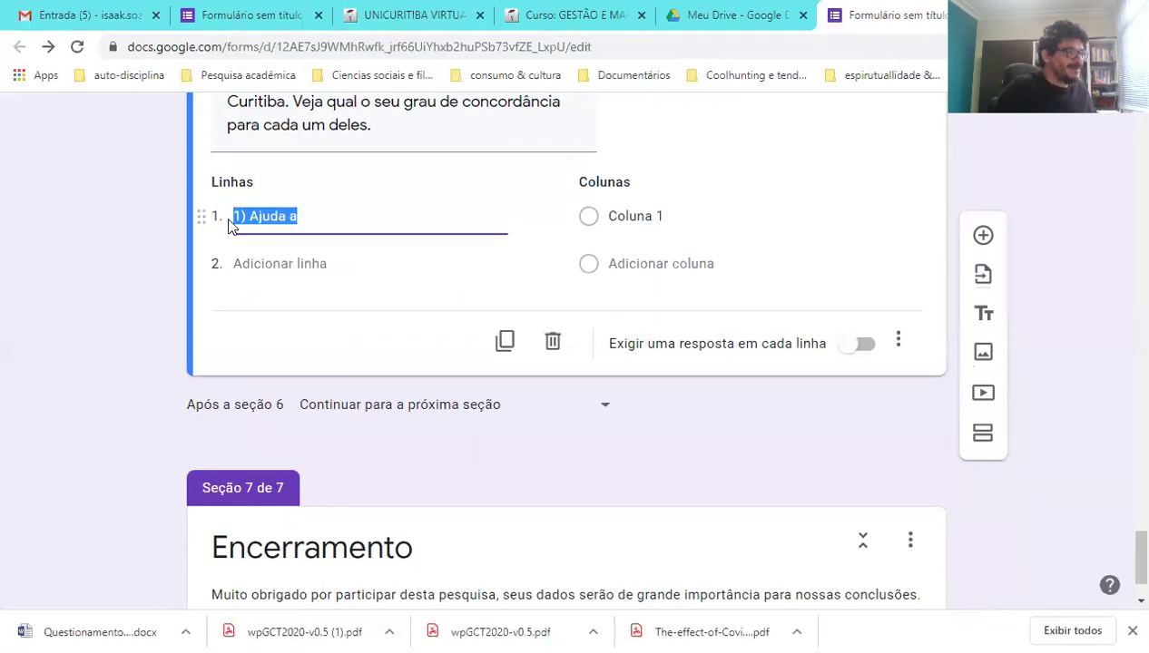
key(BackSpace)
key(alt+Tab)
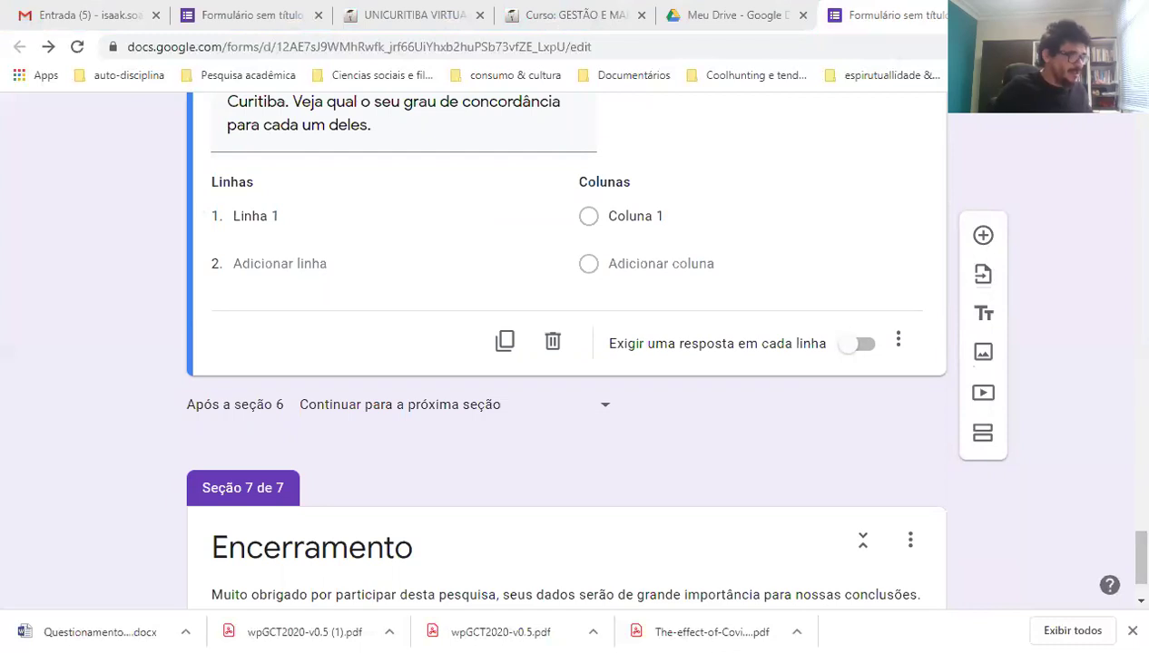
click(274, 214)
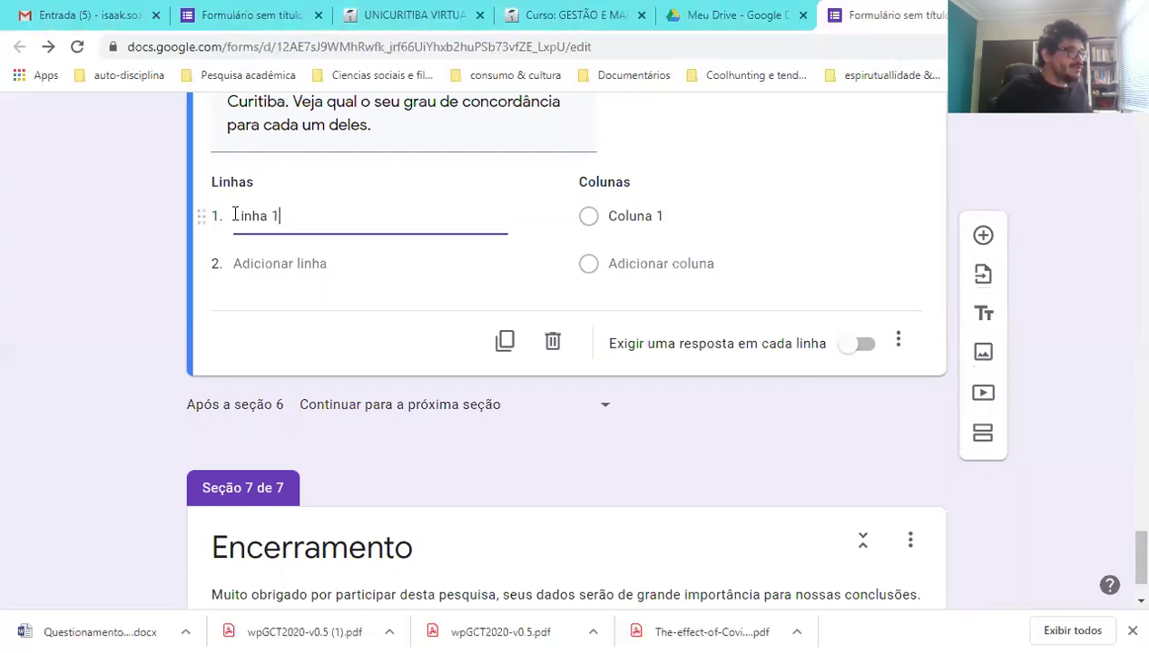
text(1) Ajuda a melhorar o meu bem estar e me sentir melhor)
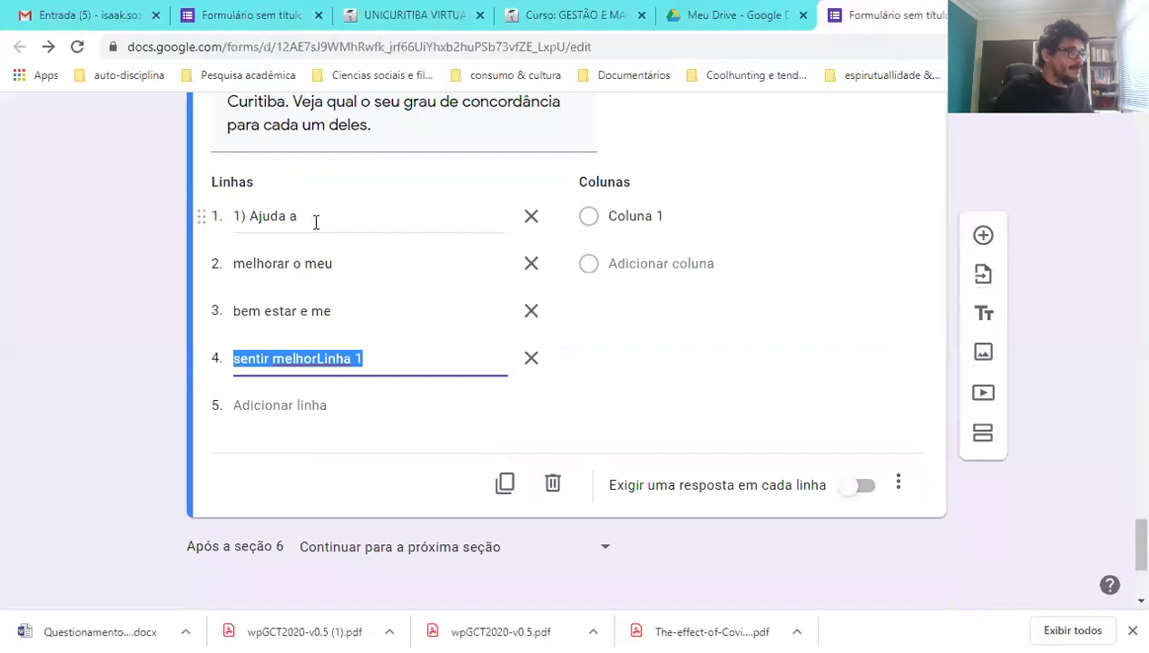
- Remove the "1)" numbering from the first row and complete it as "Ajuda a melhorar o meu bem estar"
drag(238, 218, 317, 222)
key(Left)
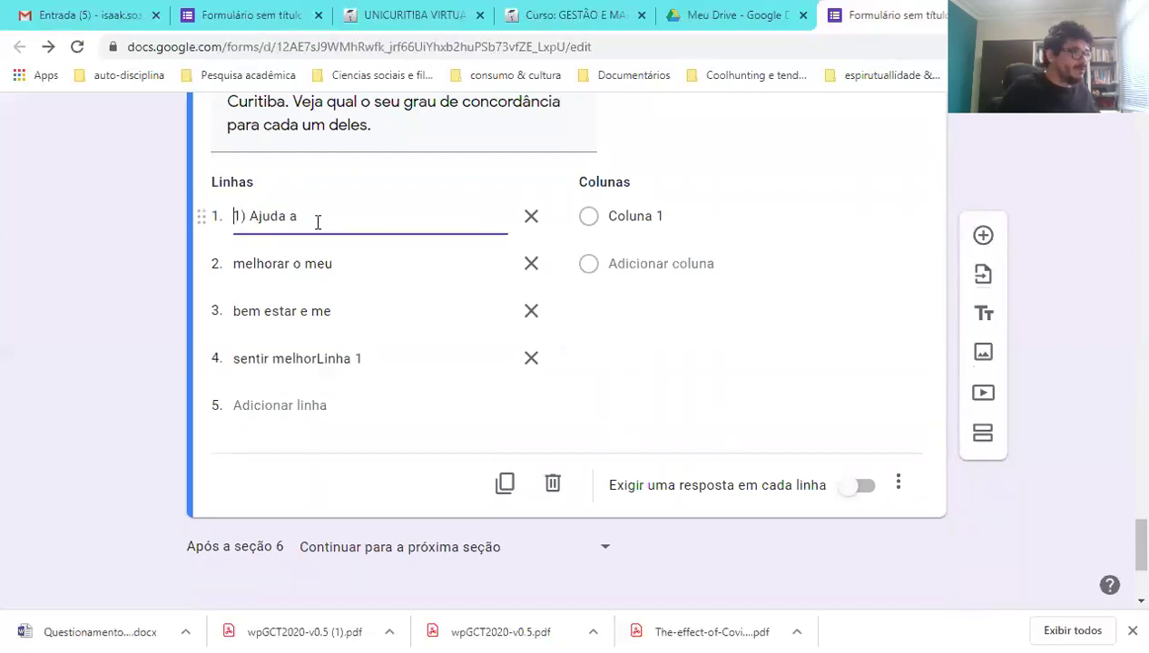
key(Delete)
key(Delete)
key(Delete)
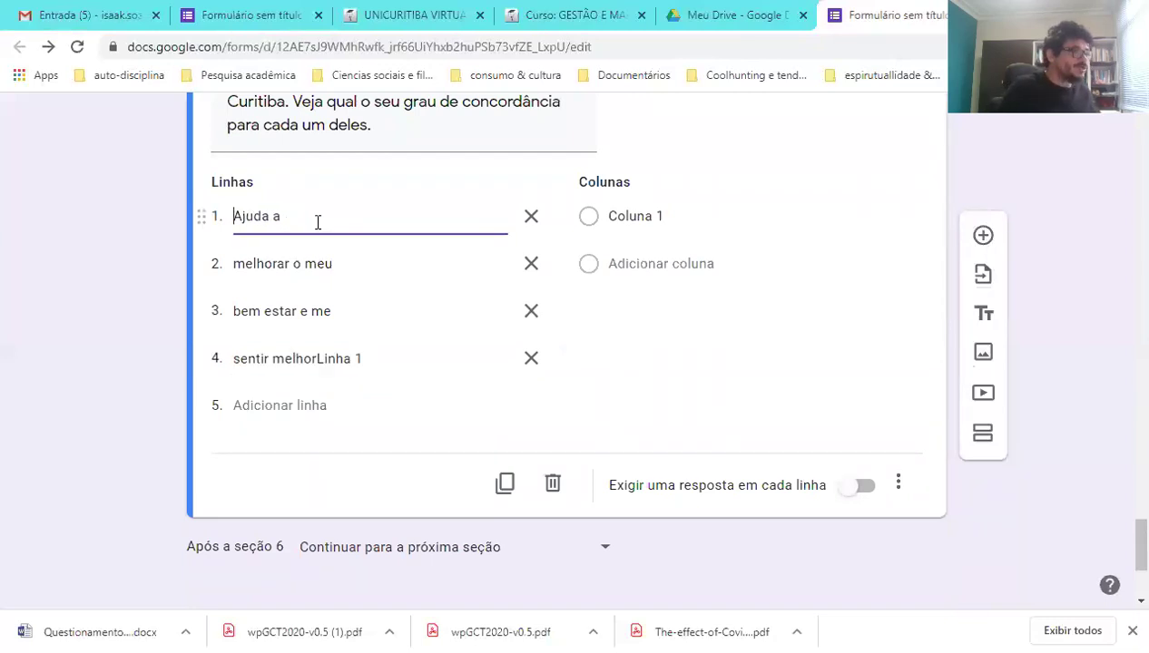
key(End)
text(melhorar o meu bem estar)
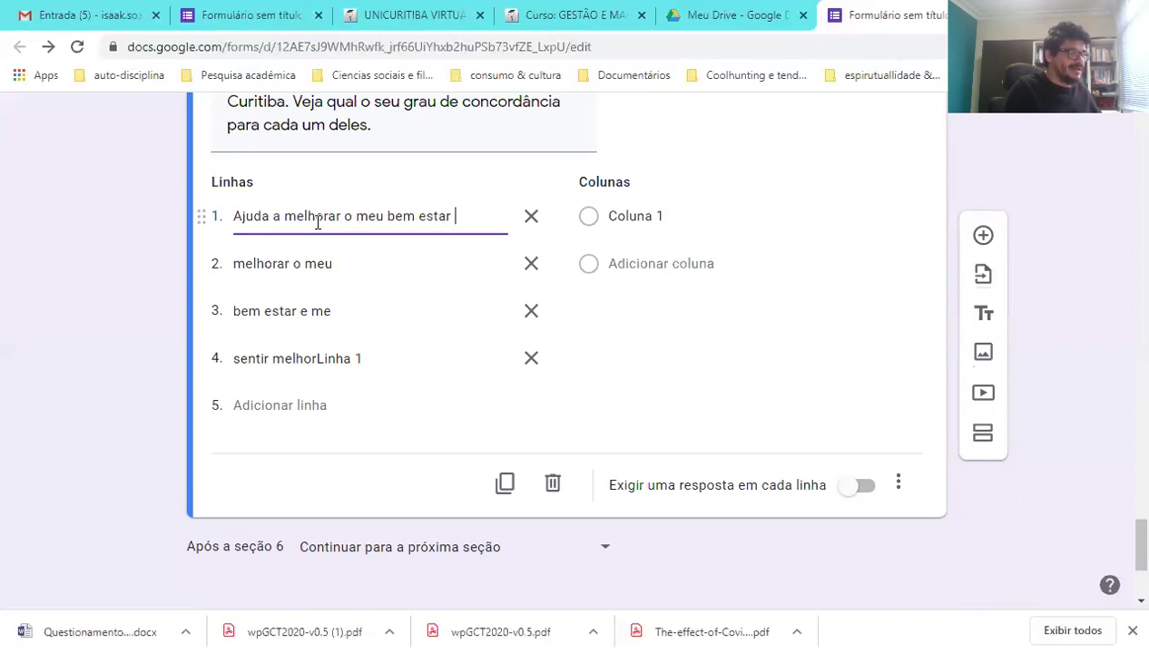
- Delete the leftover pasted fragment rows beneath the grid's first row
click(531, 264)
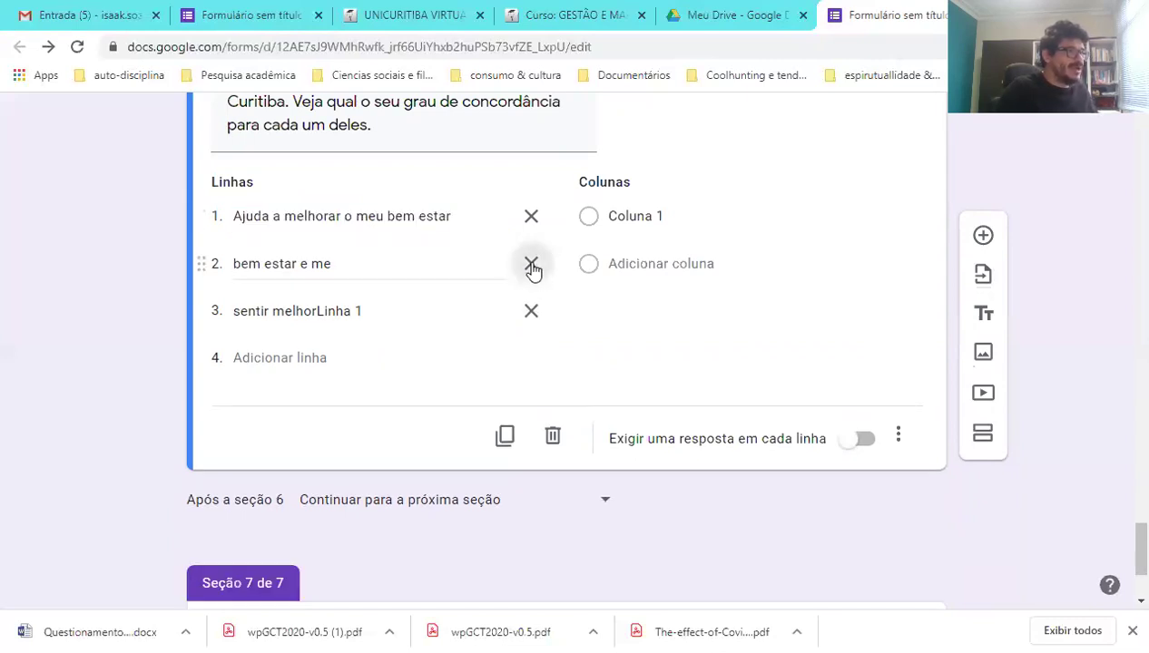
click(531, 266)
click(531, 265)
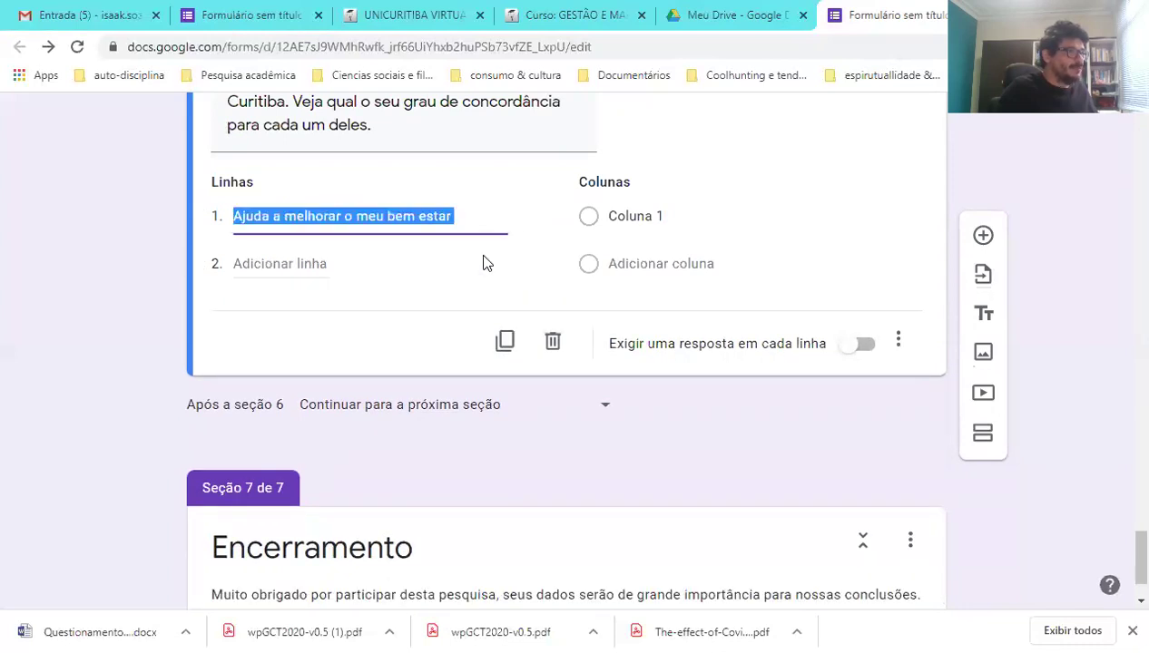
- Add a second grid row that starts with "Economizo dinheiro"
click(451, 215)
key(Return)
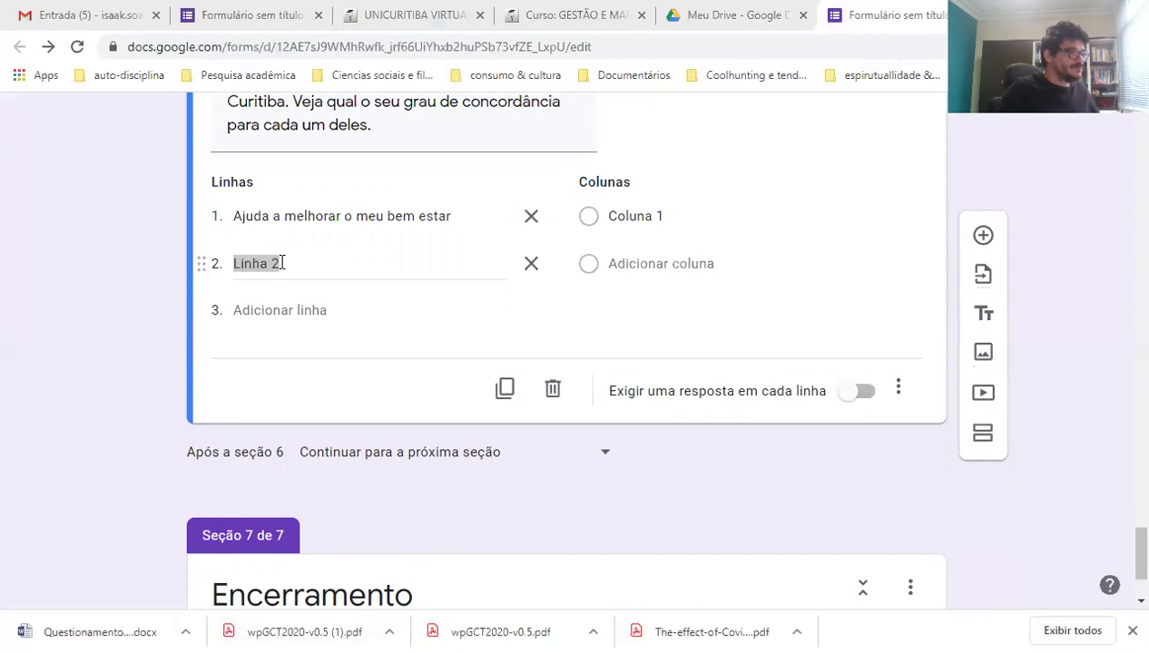
click(278, 263)
key(Home)
text(Economi)
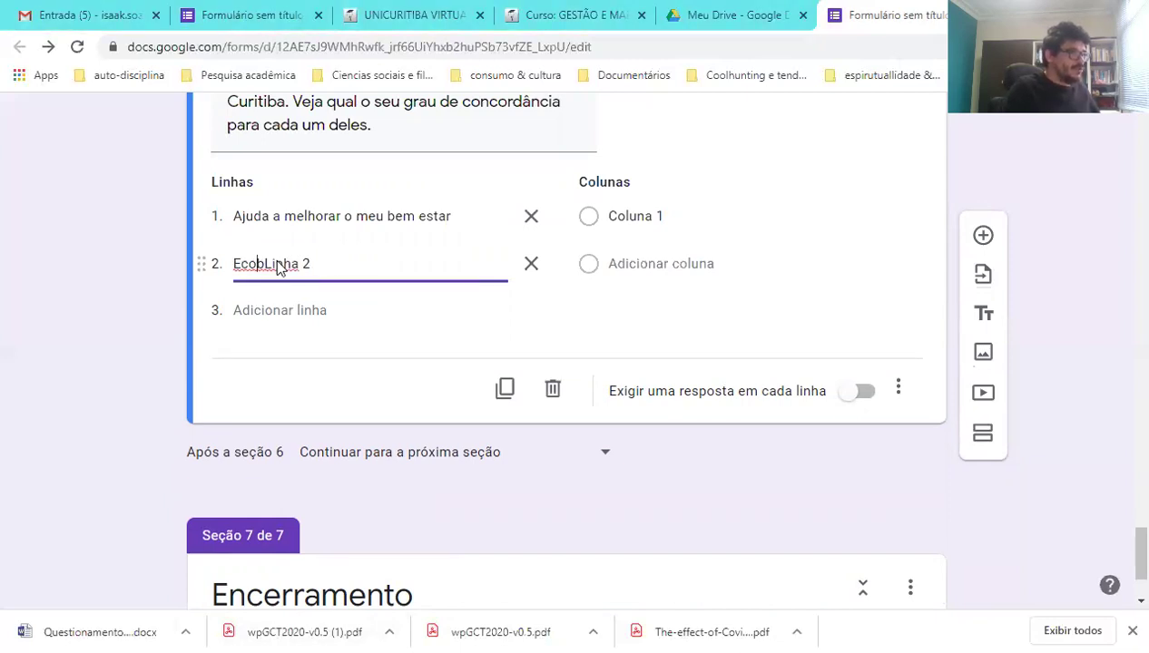
text(zo dinheiro)
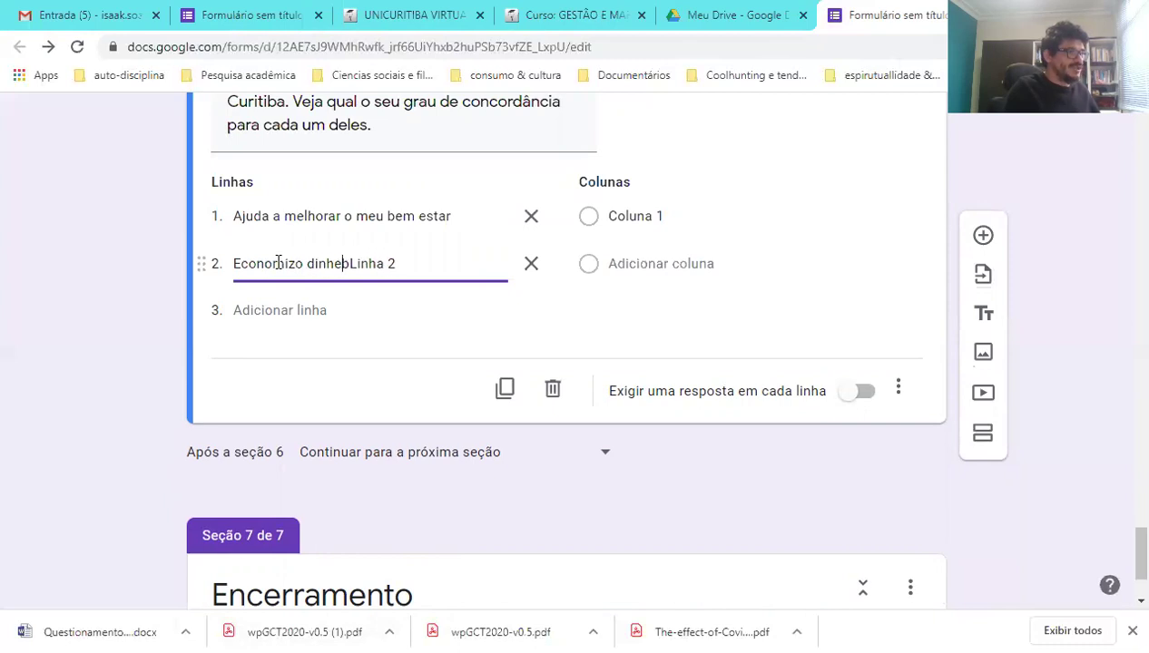
- Try to continue the second row with ", ao invés de usar o"
text(, b)
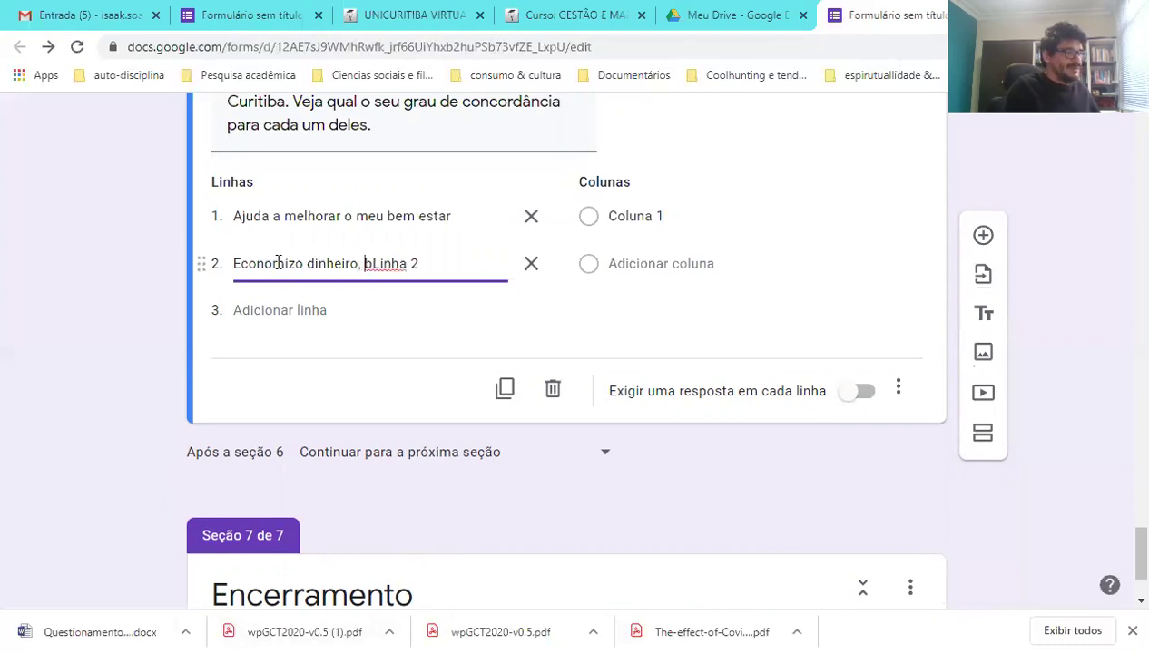
key(Left)
text(ao vin)
key(Left)
key(Left)
key(Left)
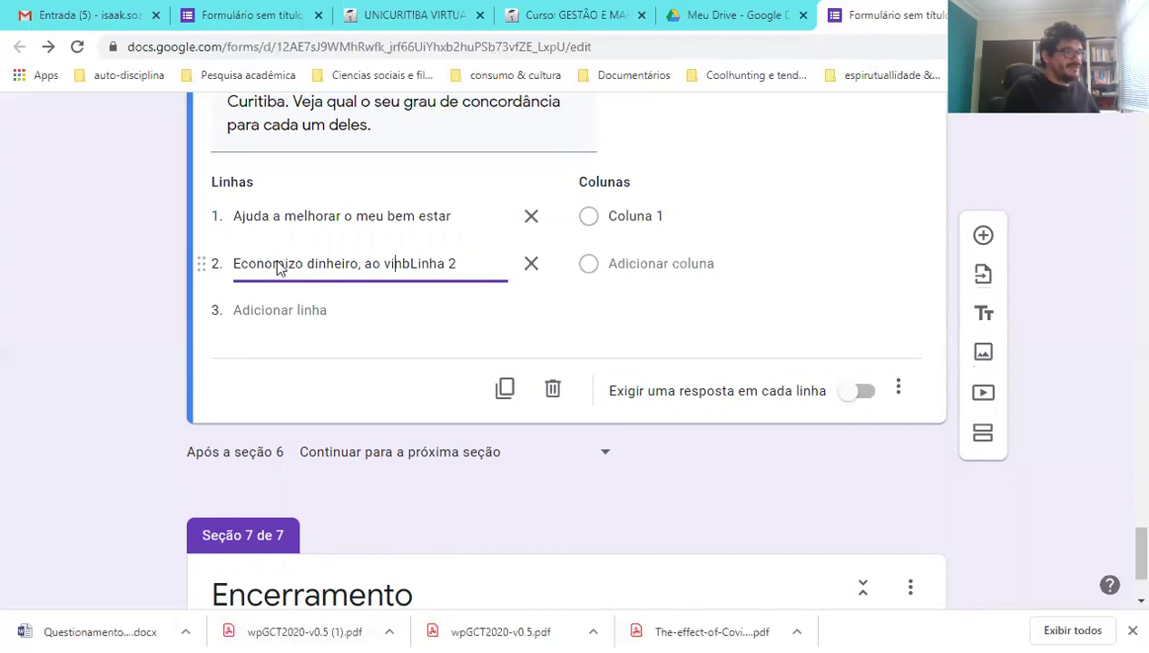
key(Delete)
key(Delete)
key(Delete)
text(invés de usar o)
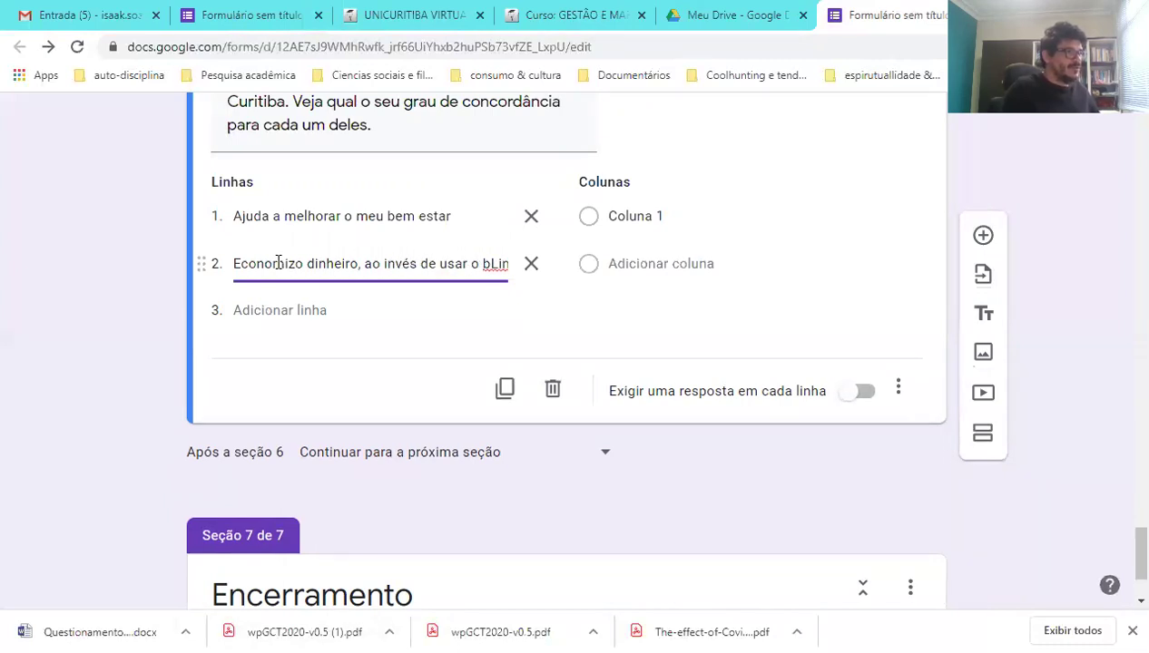
- Replace everything after "Economizo dinheiro" in the second row with "pois uso como forma de transporte."
key(Left)
key(Left)
key(Left)
key(Left)
key(Left)
key(Left)
key(Left)
key(Left)
key(Left)
key(Left)
key(Left)
key(Left)
key(Left)
key(Left)
key(Left)
key(Left)
key(Left)
key(Left)
key(Left)
key(Left)
key(BackSpace)
key(Delete)
key(Delete)
key(Delete)
key(Delete)
key(Delete)
key(Delete)
key(Delete)
key(Delete)
key(Delete)
key(Delete)
key(Delete)
key(Delete)
key(Delete)
key(Delete)
key(Delete)
key(Delete)
key(Delete)
key(Delete)
key(Delete)
key(Delete)
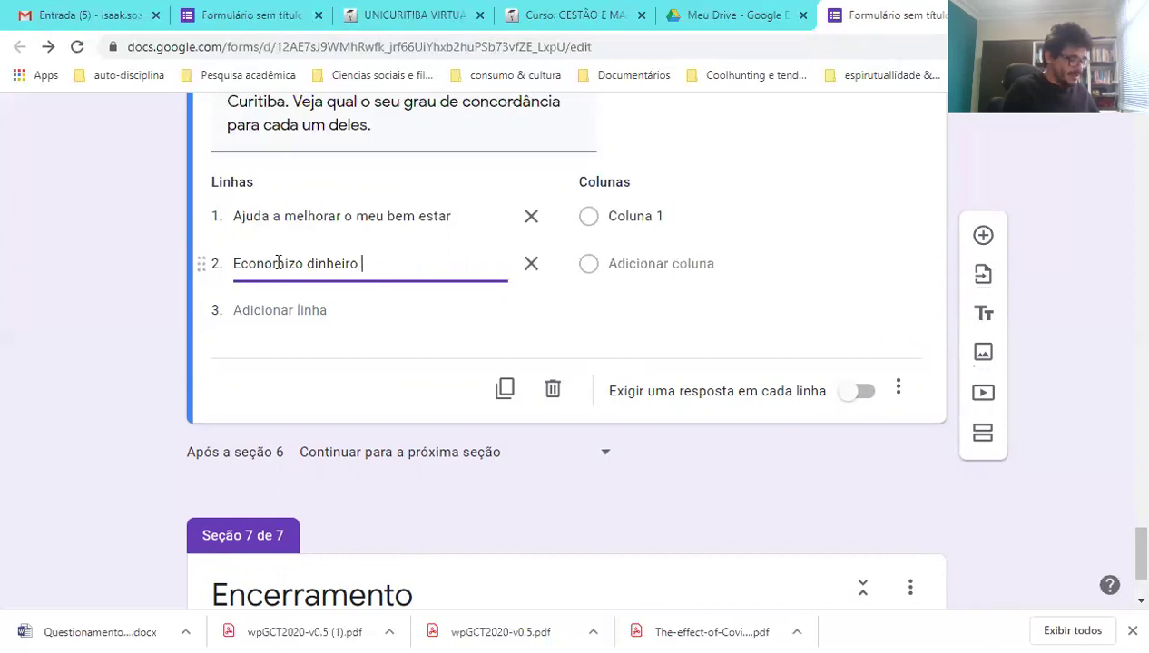
text(pois uso)
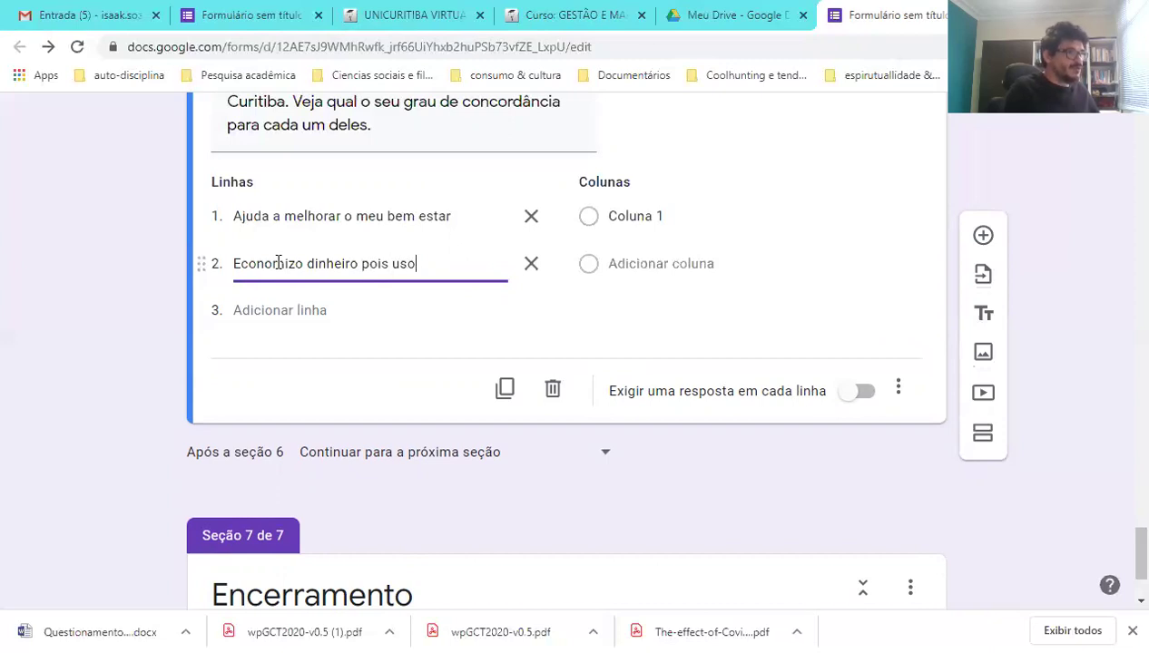
text( como forma de )
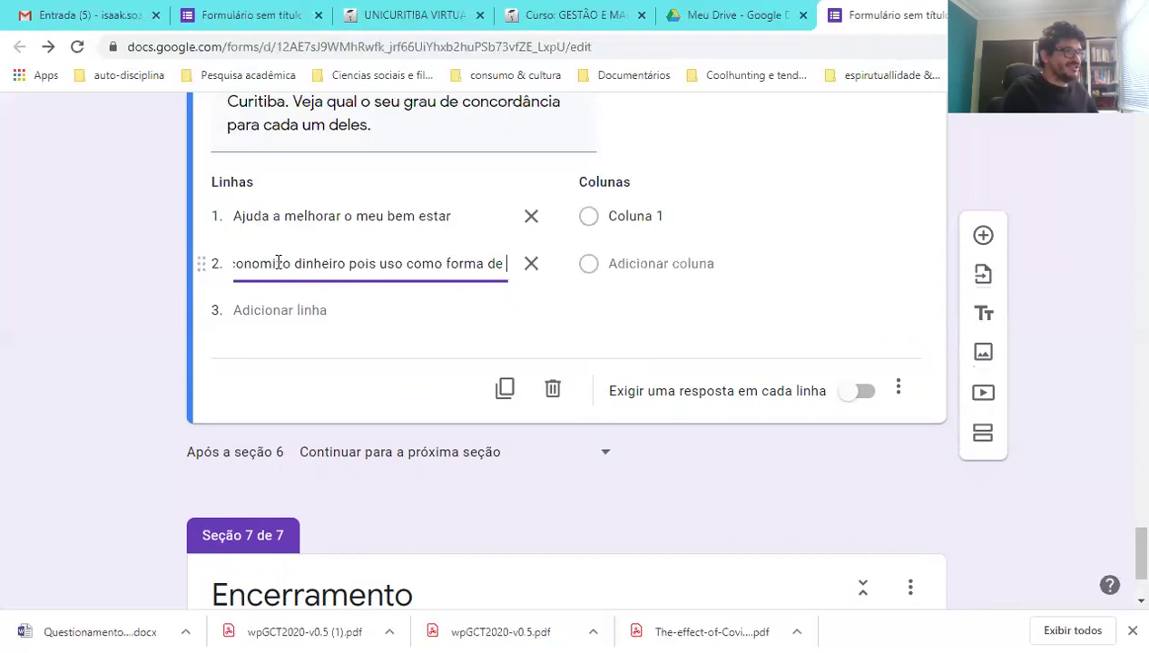
text(transporte.)
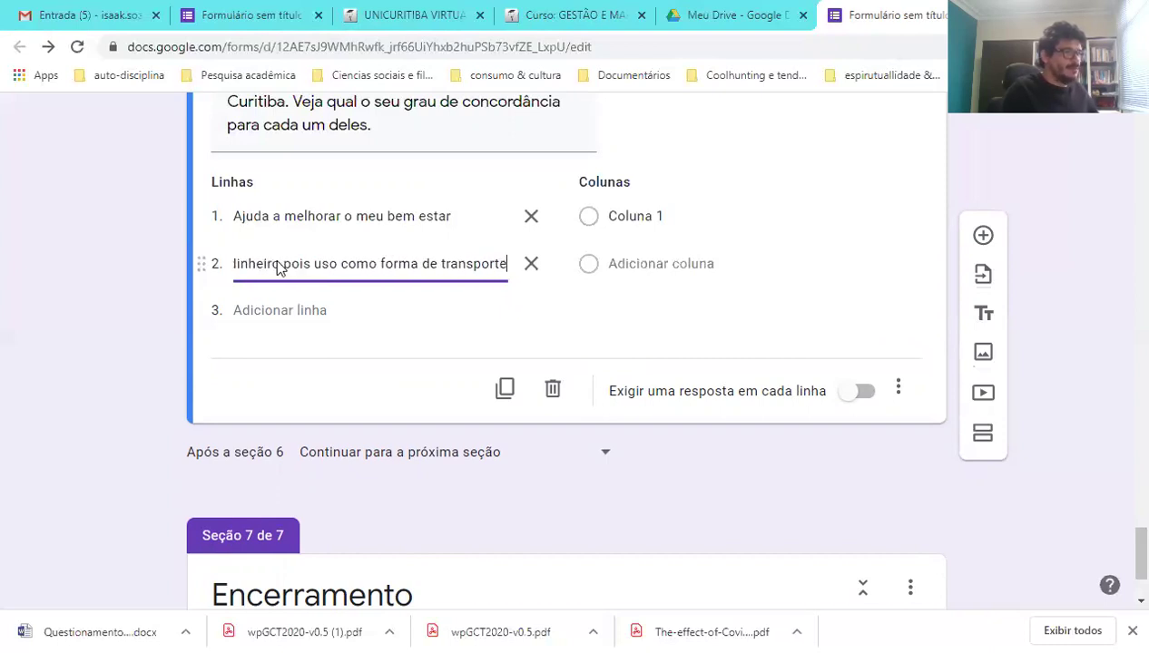
- End the first row's statement, "Ajuda a melhorar o meu bem estar", with a full stop
click(464, 216)
click(464, 216)
key(BackSpace)
text(.)
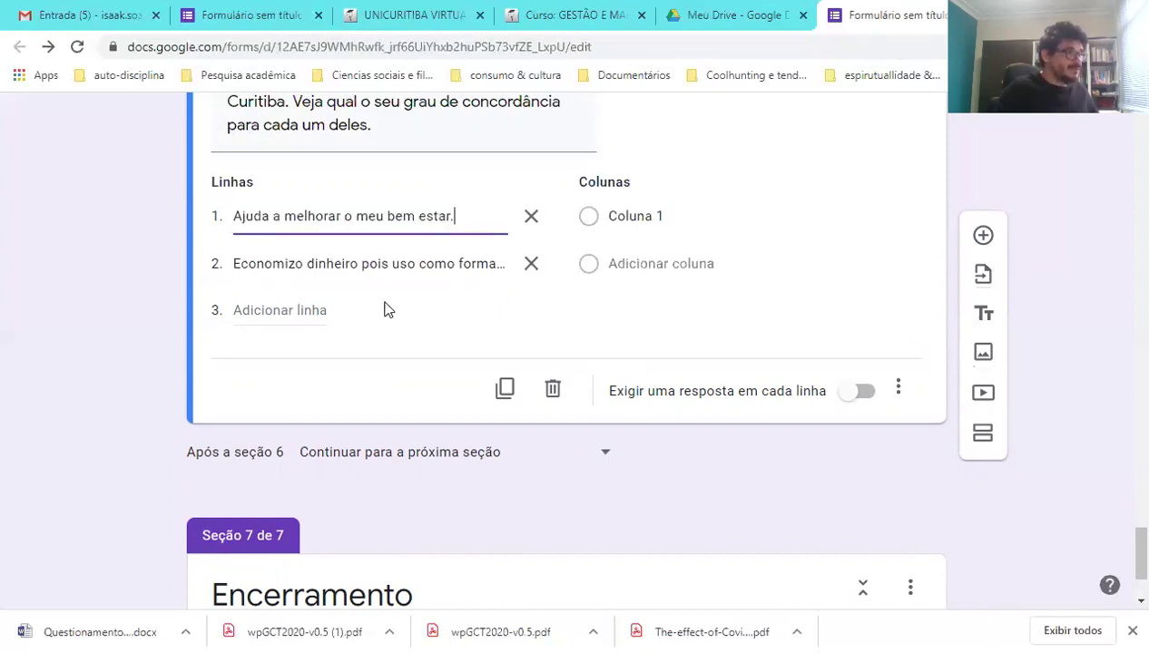
- Add a third grid row reading "Economizo mais tempo, do que se eu usasse outro meio de transporte"
click(502, 263)
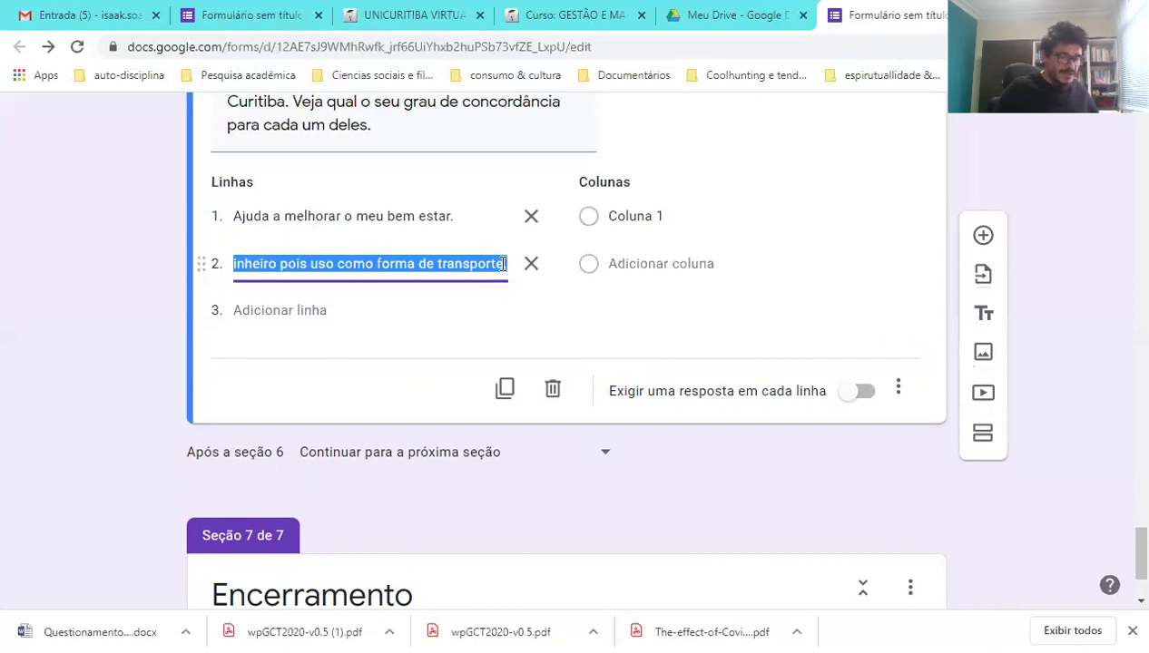
click(502, 263)
key(Return)
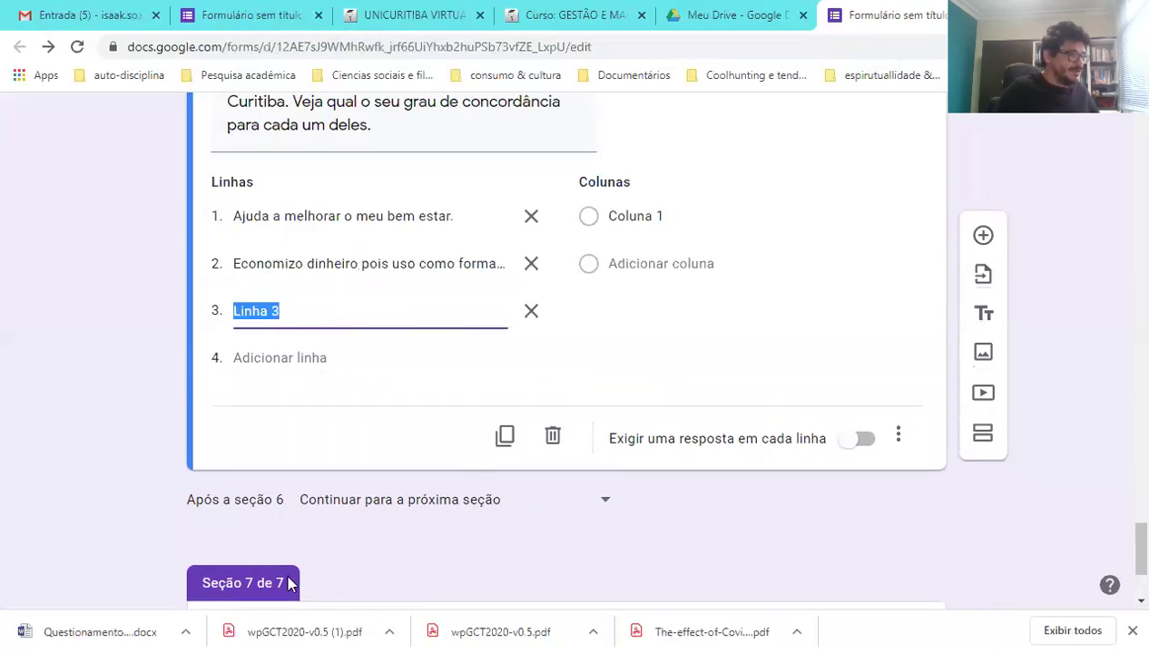
key(alt+Tab)
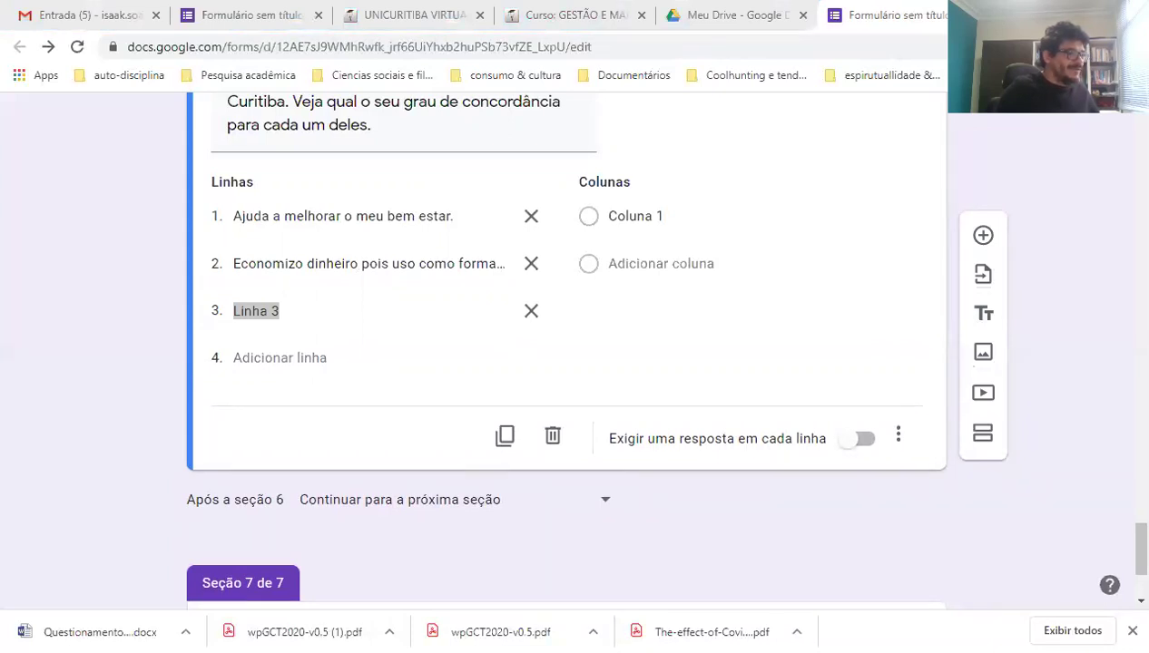
key(alt+Tab)
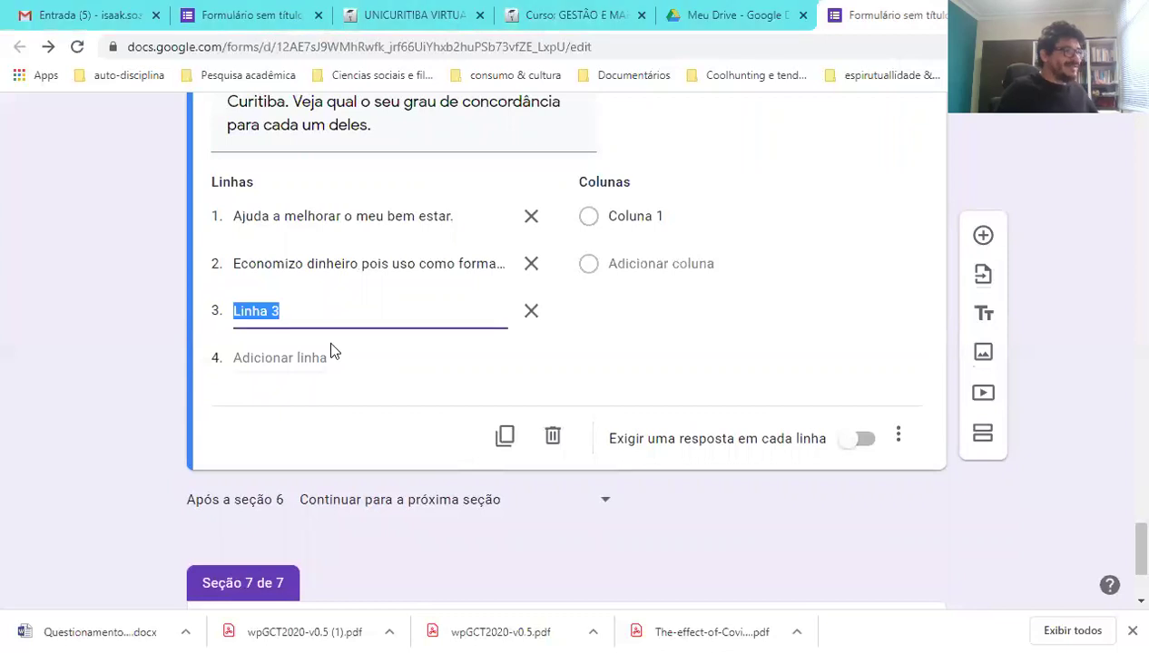
click(339, 300)
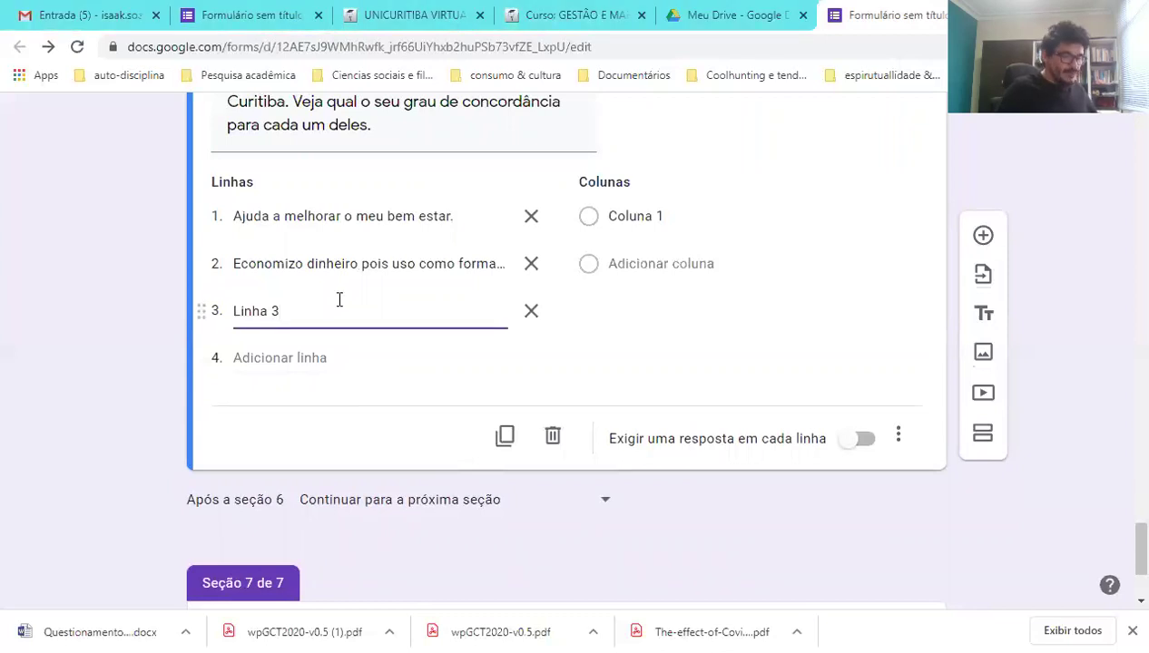
text(Economizo)
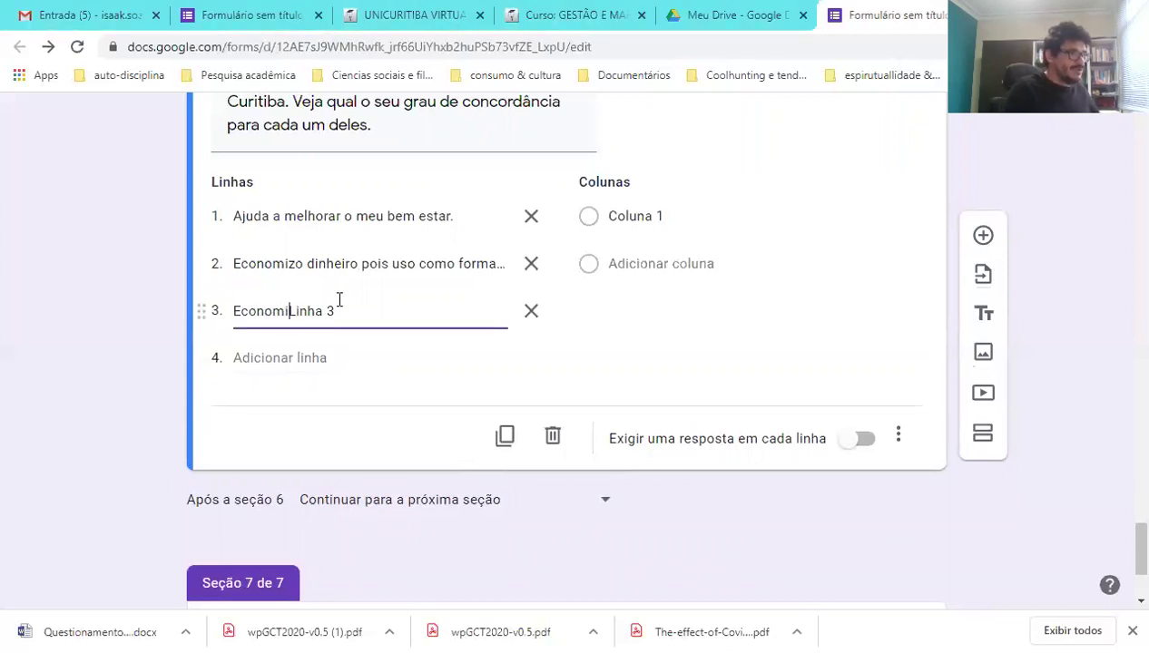
text( mais tem)
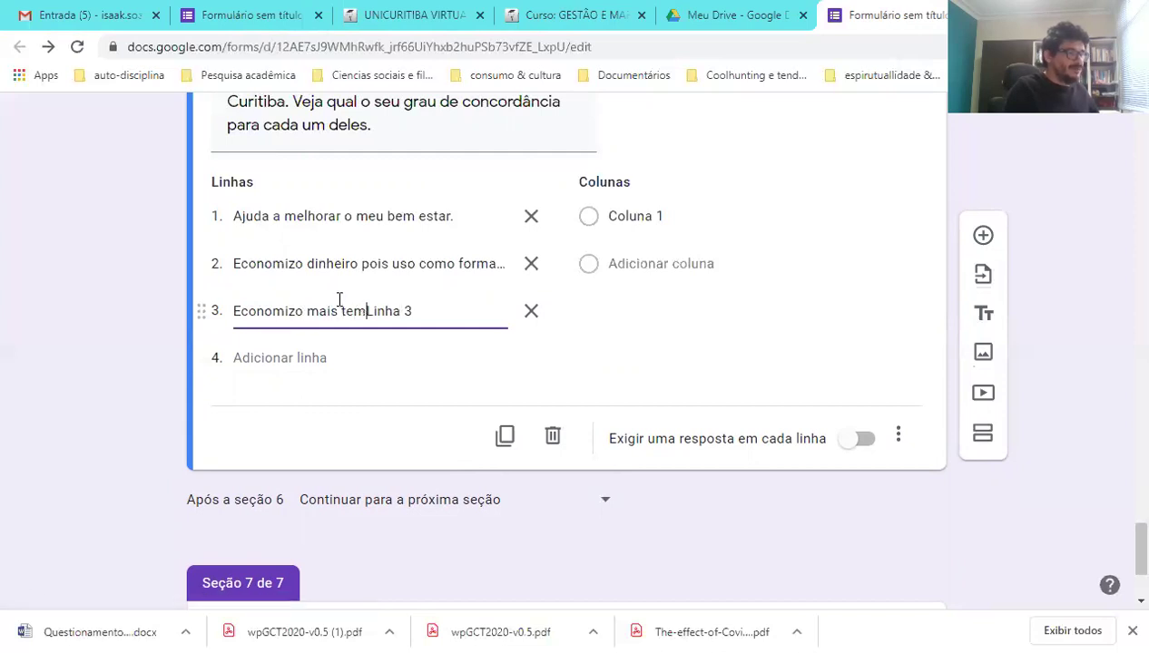
text(po, )
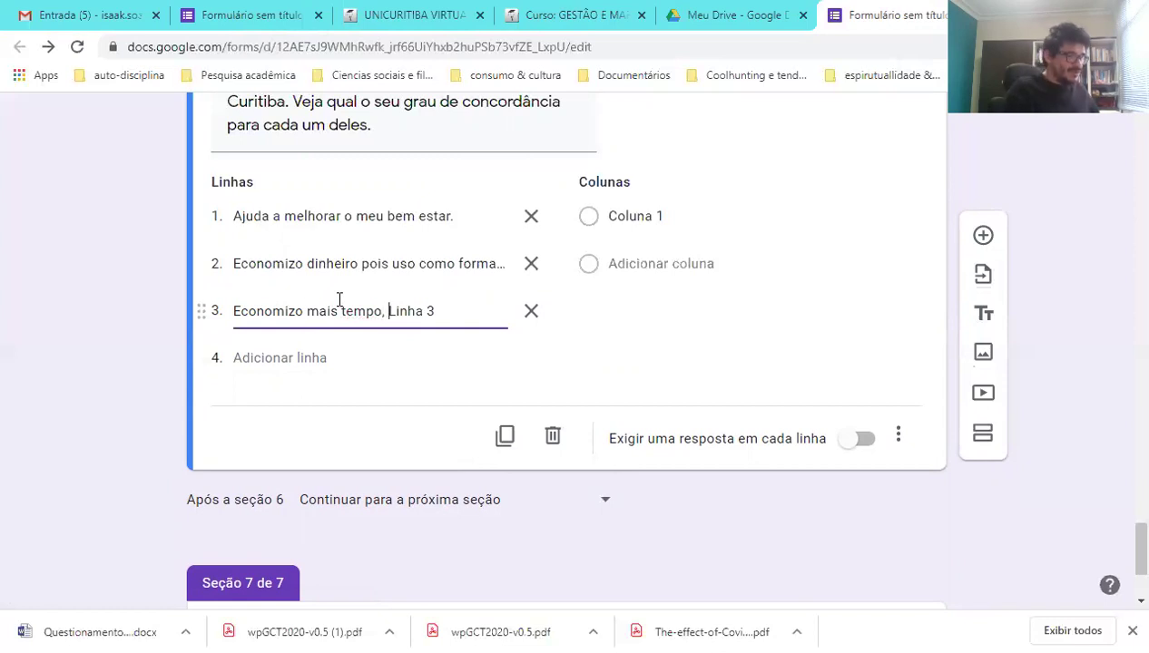
text(do que se )
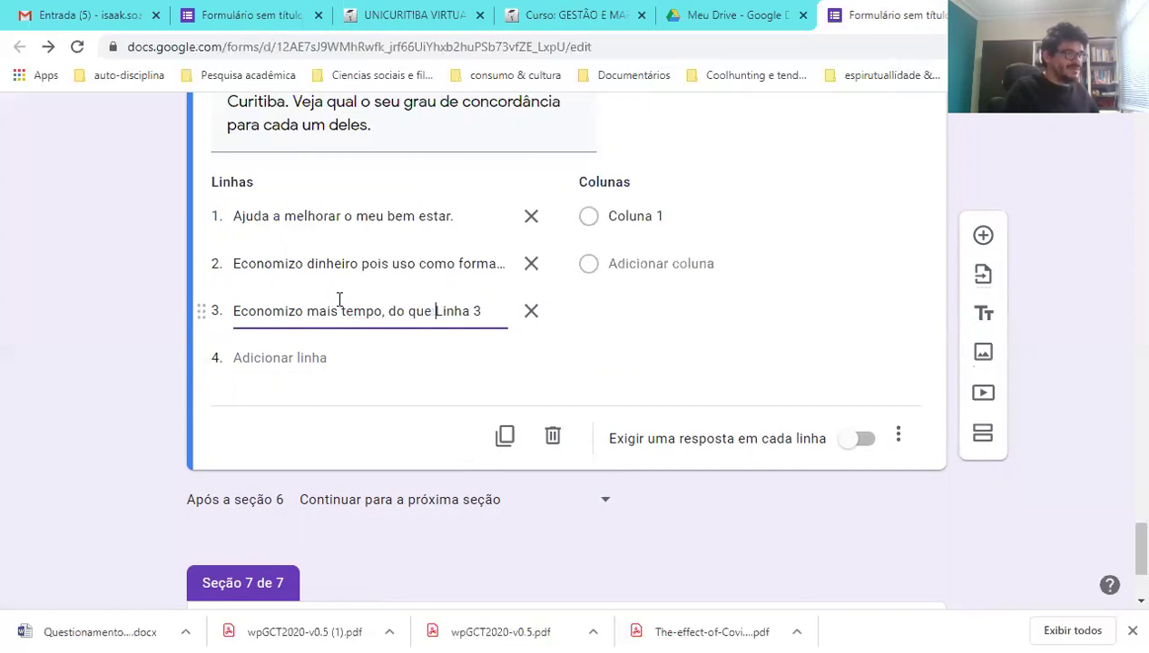
text(u)
key(BackSpace)
text(eu)
key(Delete)
key(Delete)
key(Delete)
key(Delete)
key(Delete)
key(Delete)
key(Delete)
text(usasse outro meio de transporte)
click(328, 396)
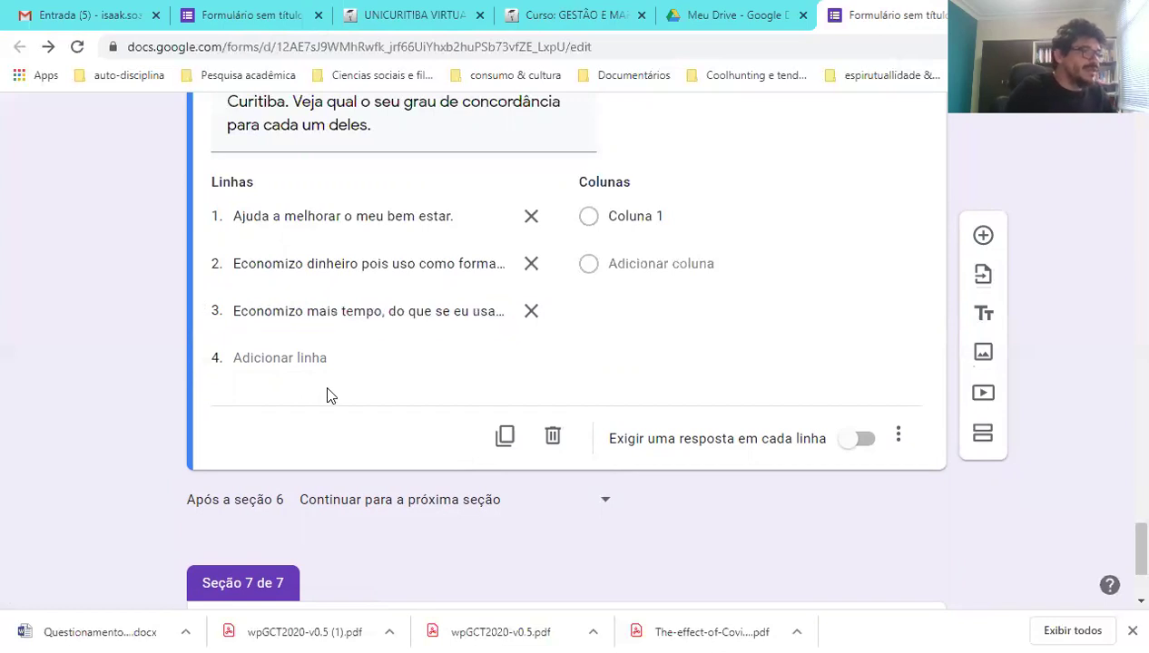
- Name the grid's first column "Concordo totalmente" and add a second column named "Concordo em parte"
click(653, 218)
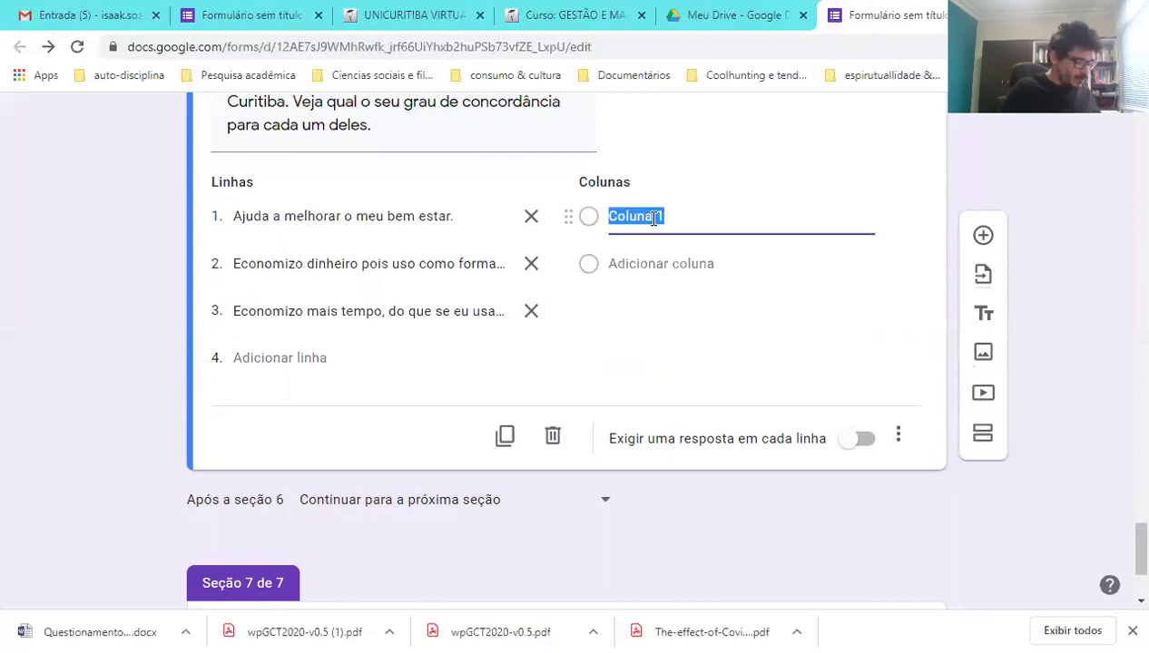
text(Concord)
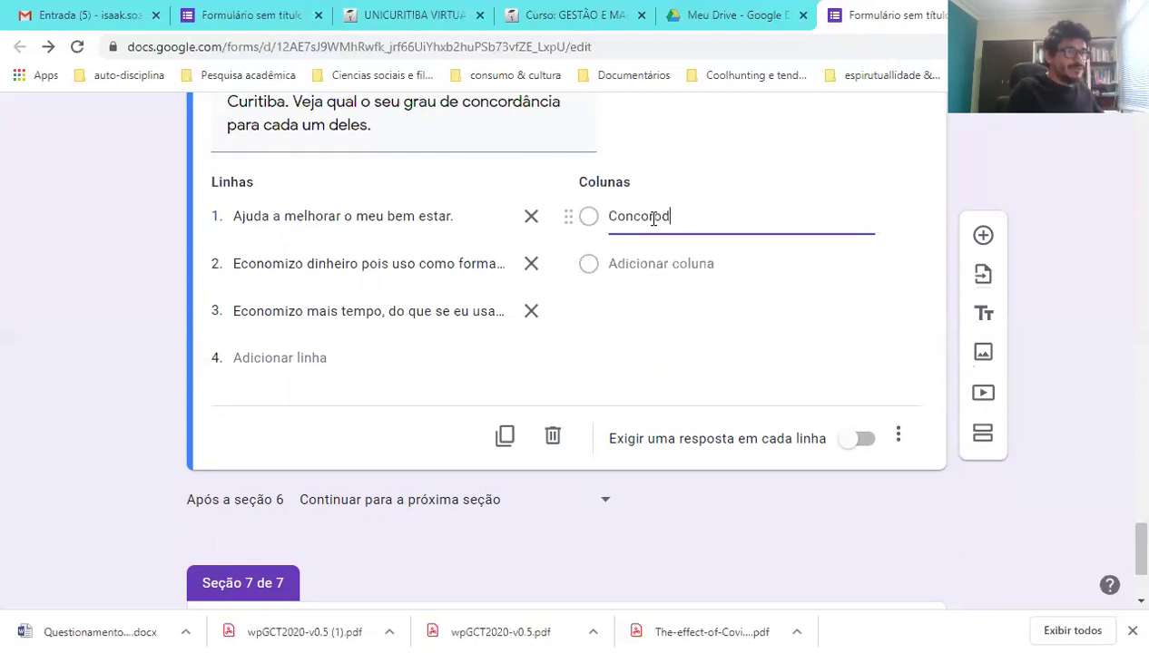
text(o total)
key(BackSpace)
text(almente)
key(Return)
text(Con)
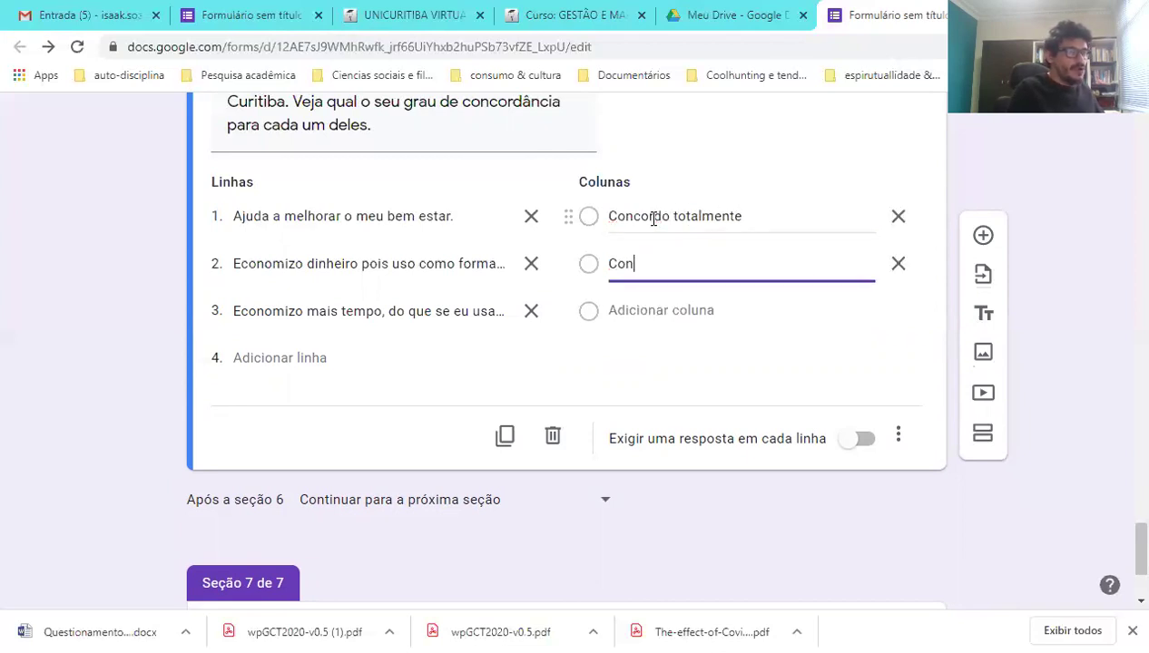
text(cordo em parti)
key(BackSpace)
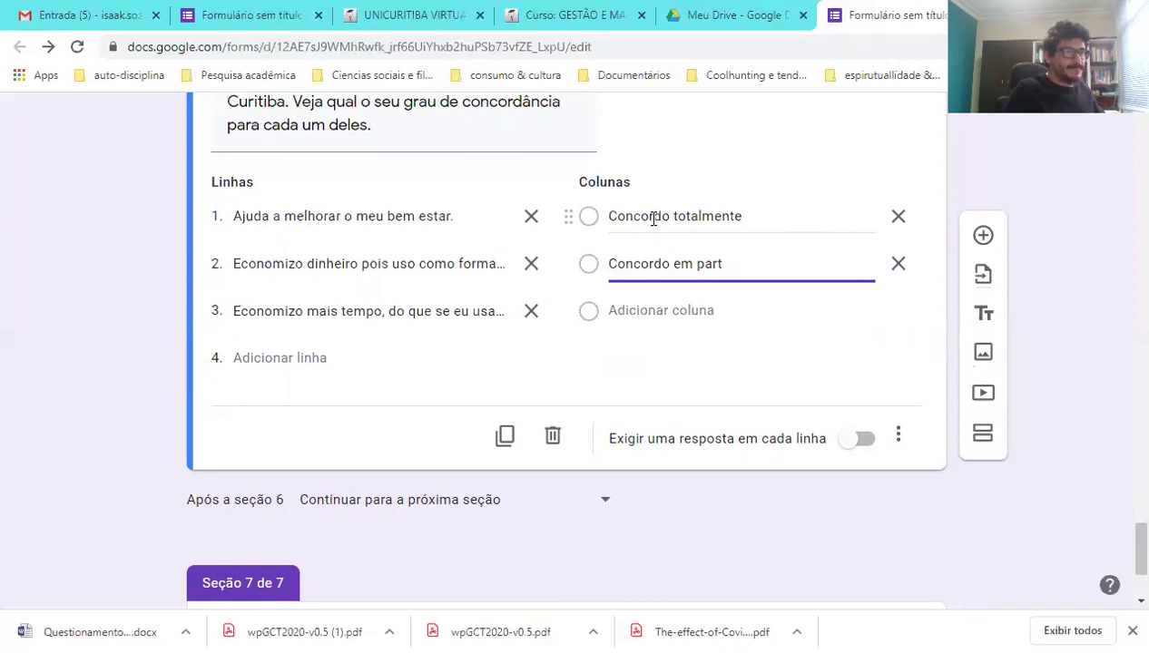
text(e)
- Add three more grid columns named "Nem concordo, nem discordo", "Discordo em parte" and "Discordo totalmente"
key(Return)
text(Ne)
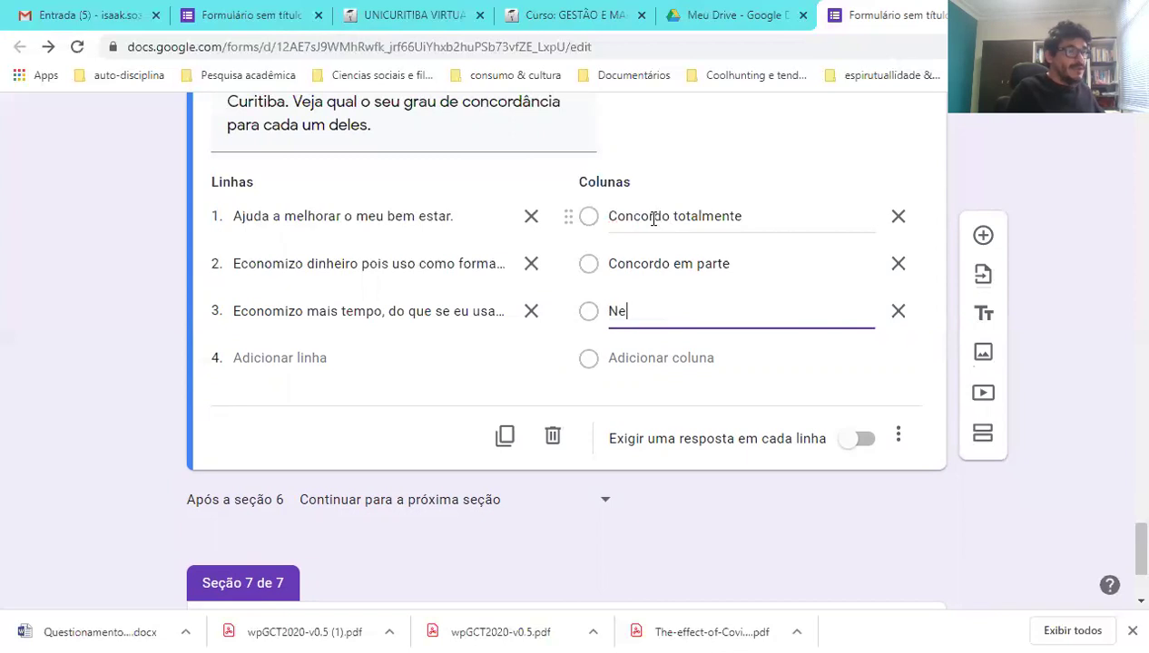
text(m concordo, nem discordo)
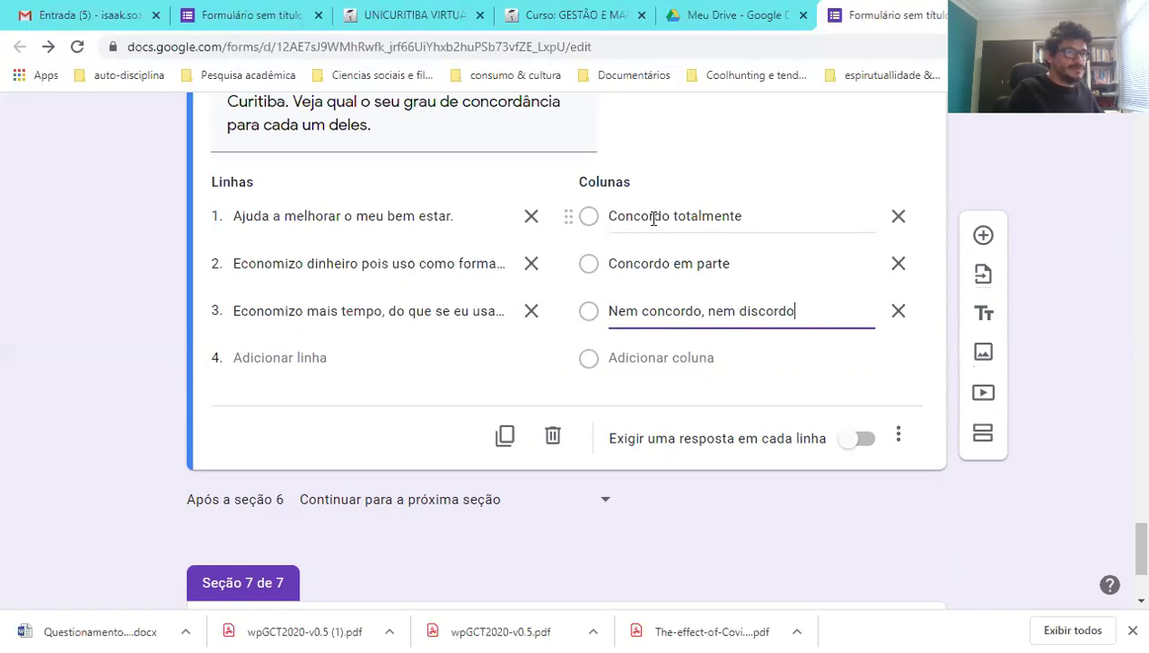
key(Return)
text(Disc)
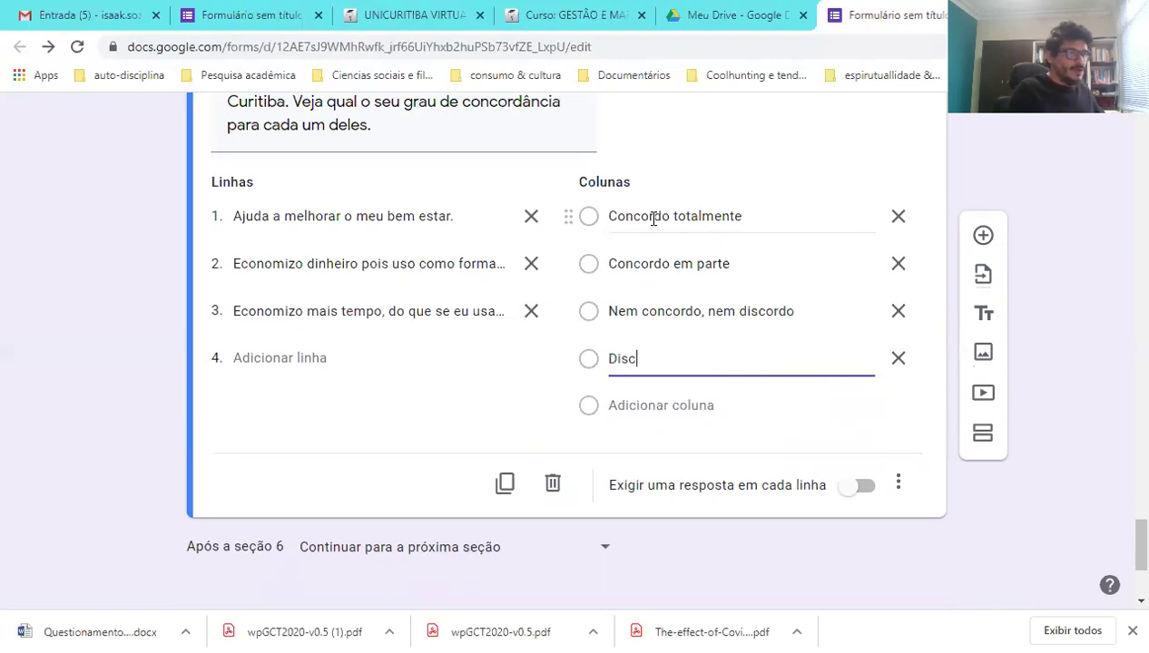
text(ordo em parte)
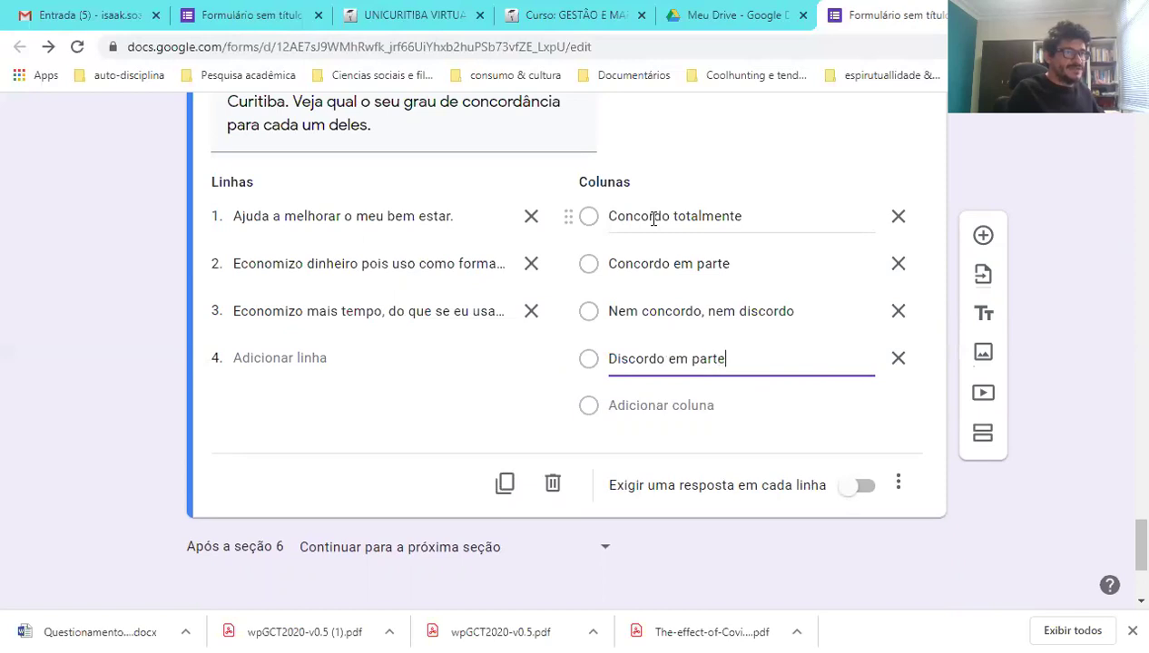
key(Return)
text(Discordo tot)
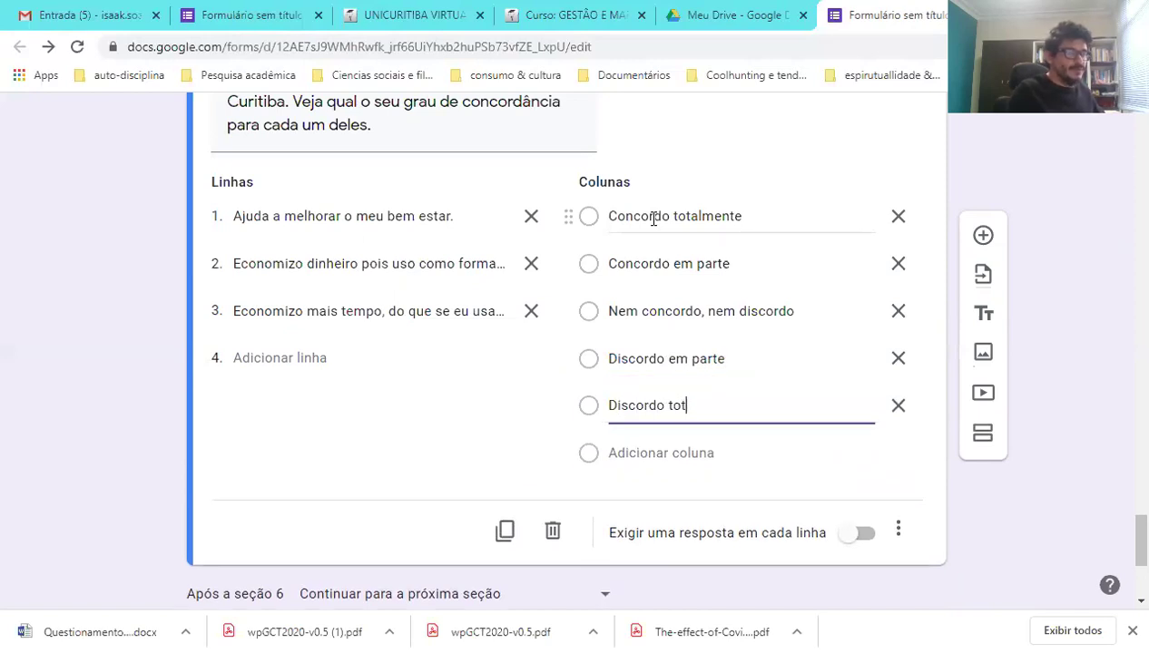
text(almente)
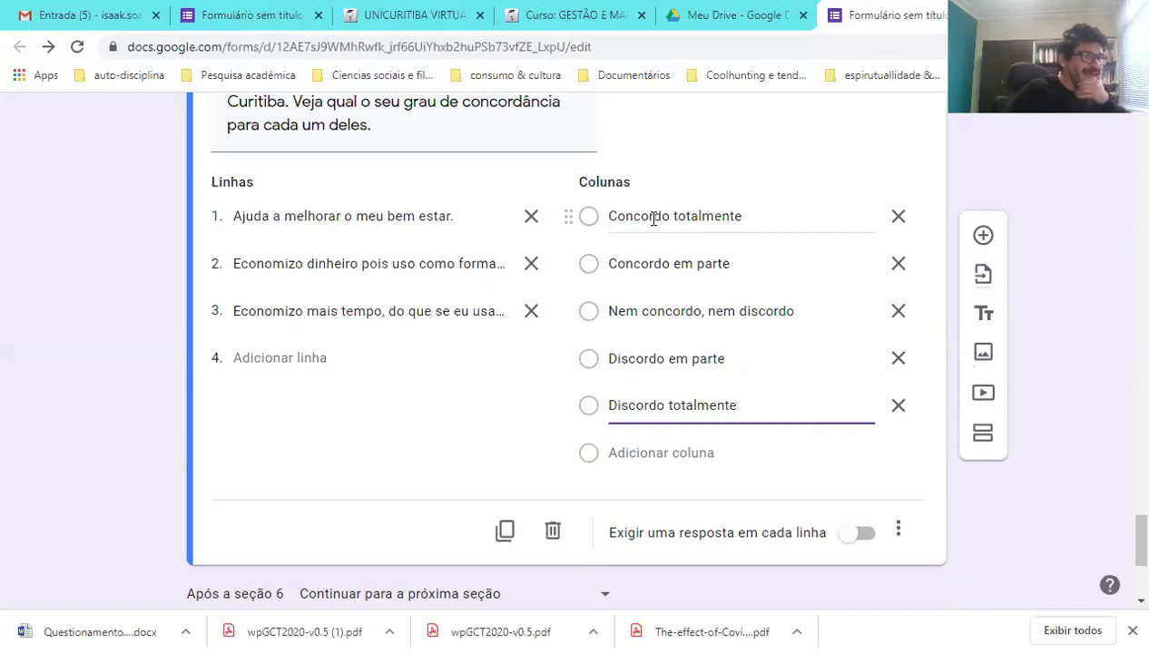
- Require a response in every row of the motives grid and shuffle the order of its rows
click(862, 535)
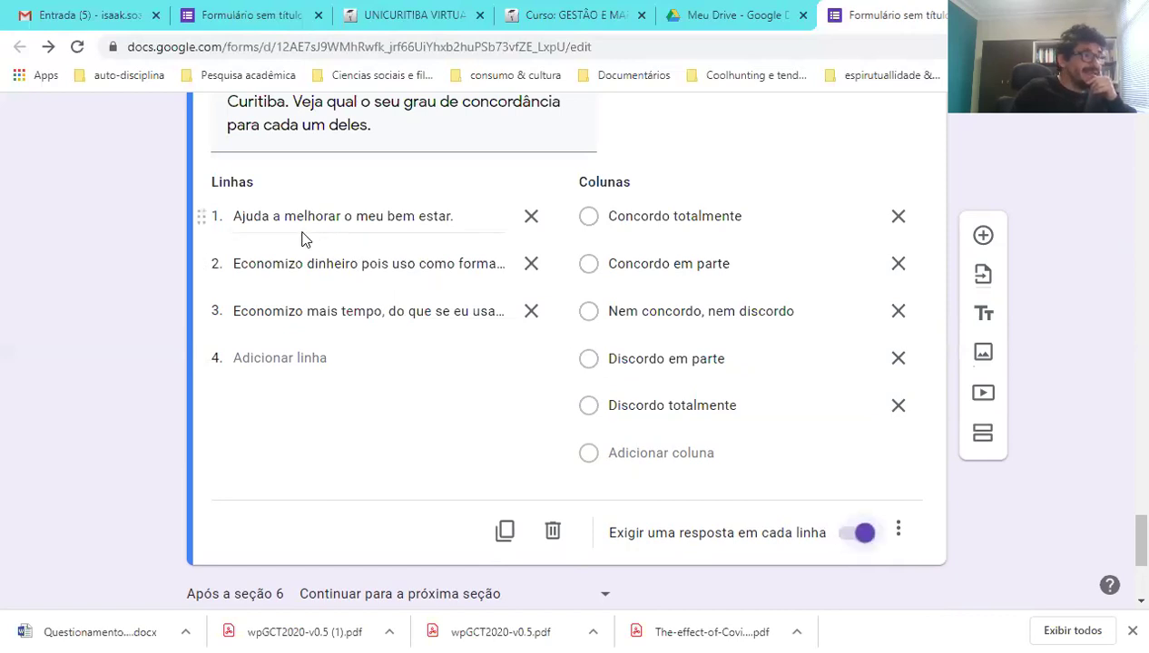
click(900, 533)
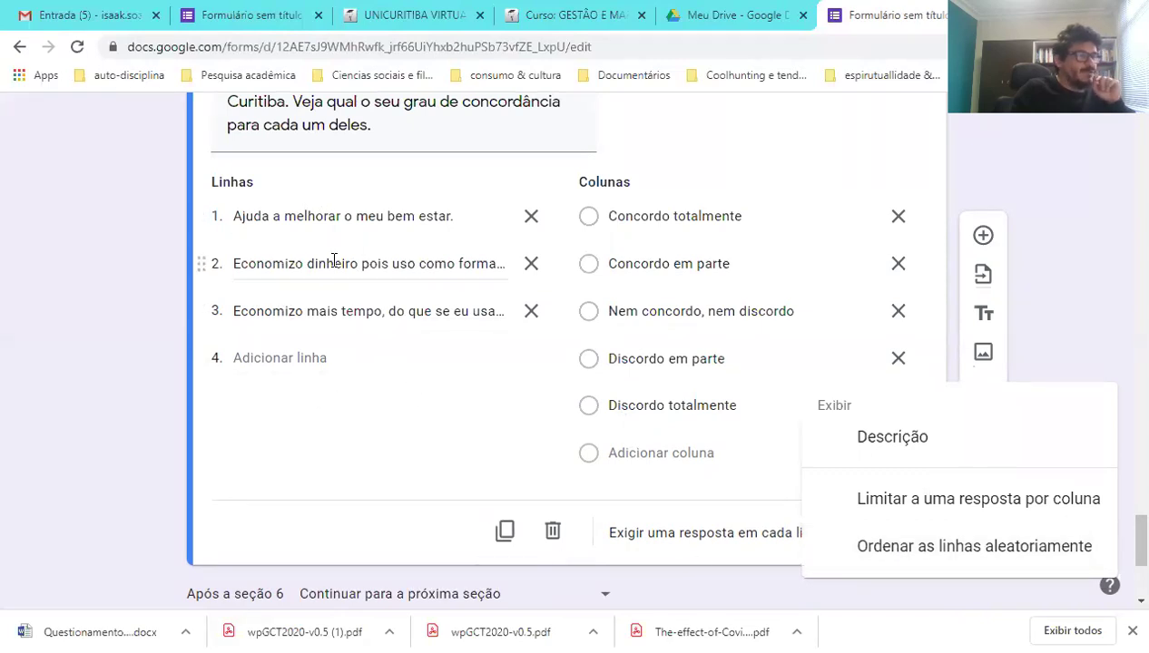
click(899, 550)
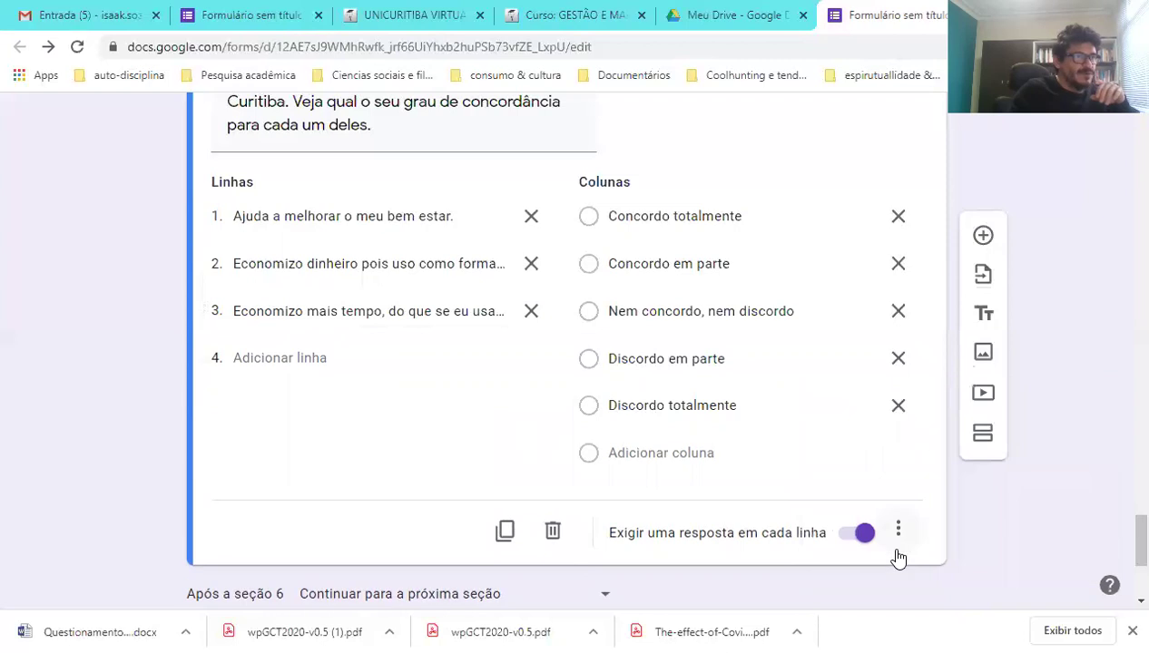
- Preview the form and pass the screening pages, answering Sim to being a cyclist and Não to working in the bicycle trade
scroll(935, 554, down, 3)
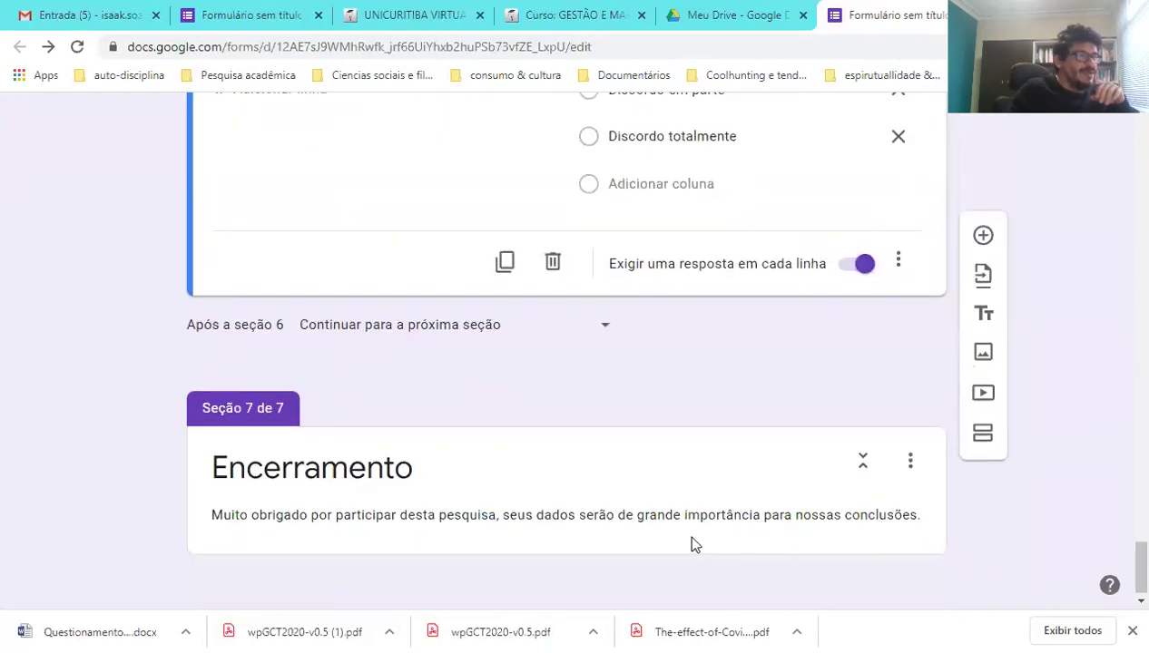
scroll(780, 375, up, 8)
click(562, 415)
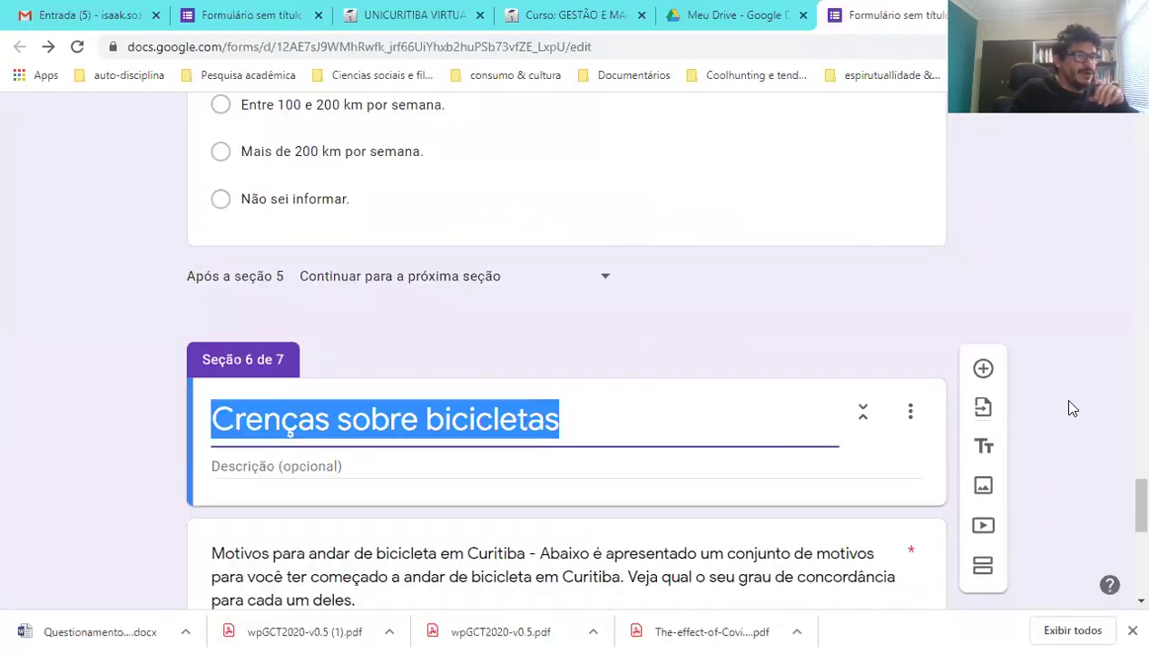
scroll(1098, 413, down, 5)
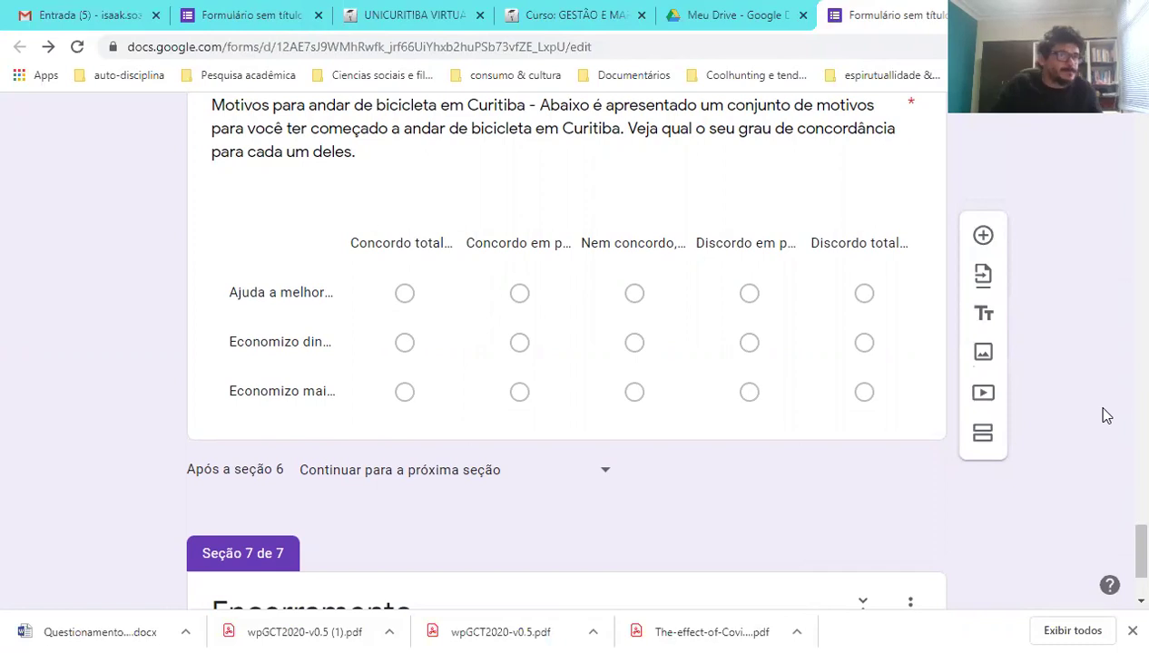
scroll(759, 340, up, 15)
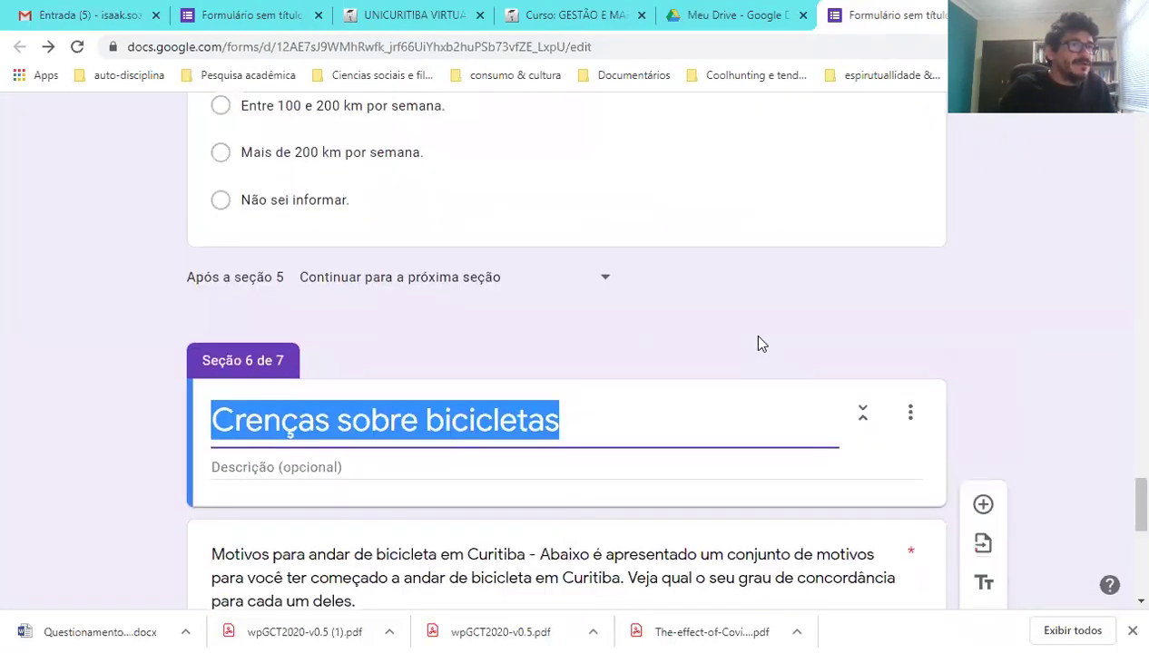
scroll(762, 330, up, 15)
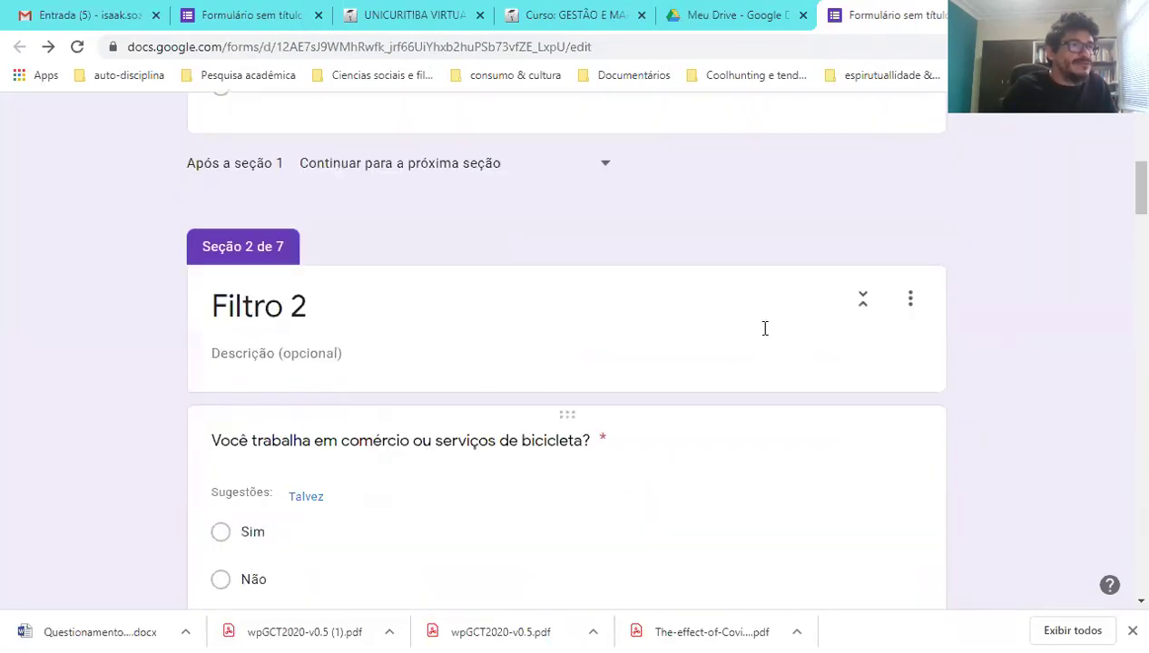
click(845, 127)
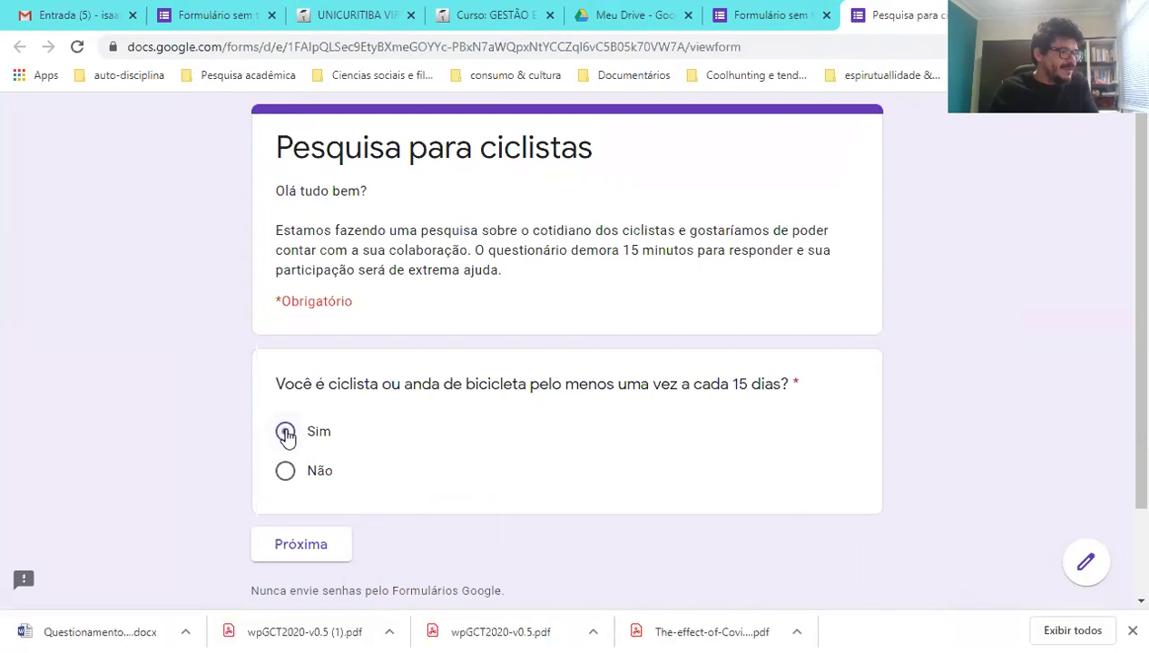
click(300, 546)
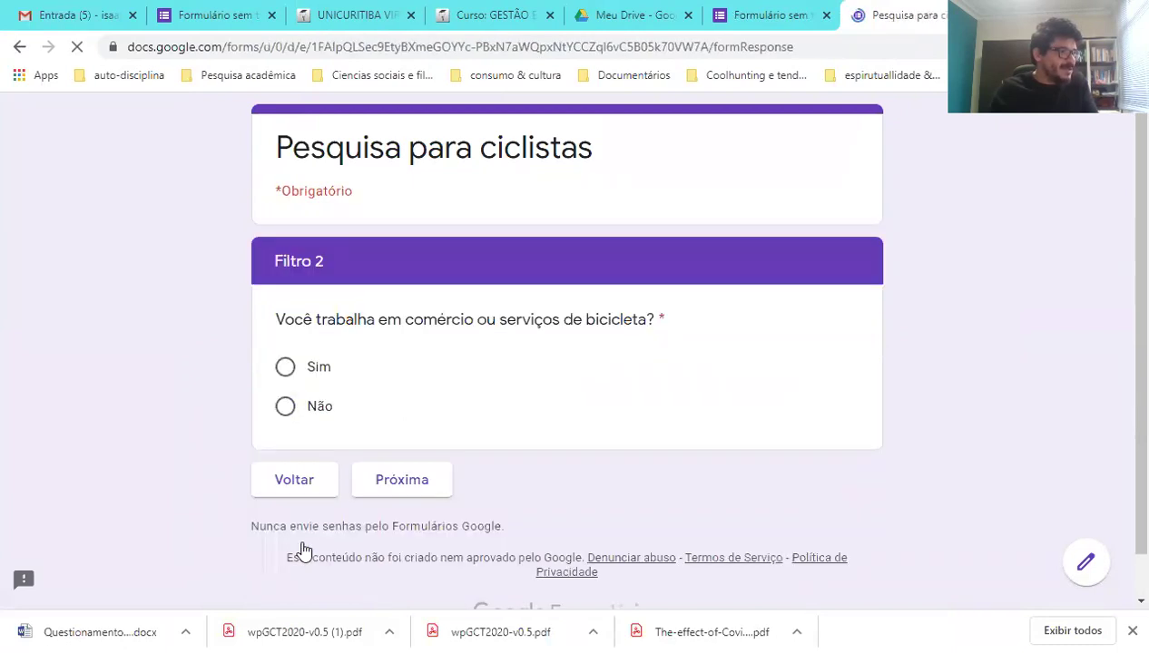
click(313, 409)
click(408, 487)
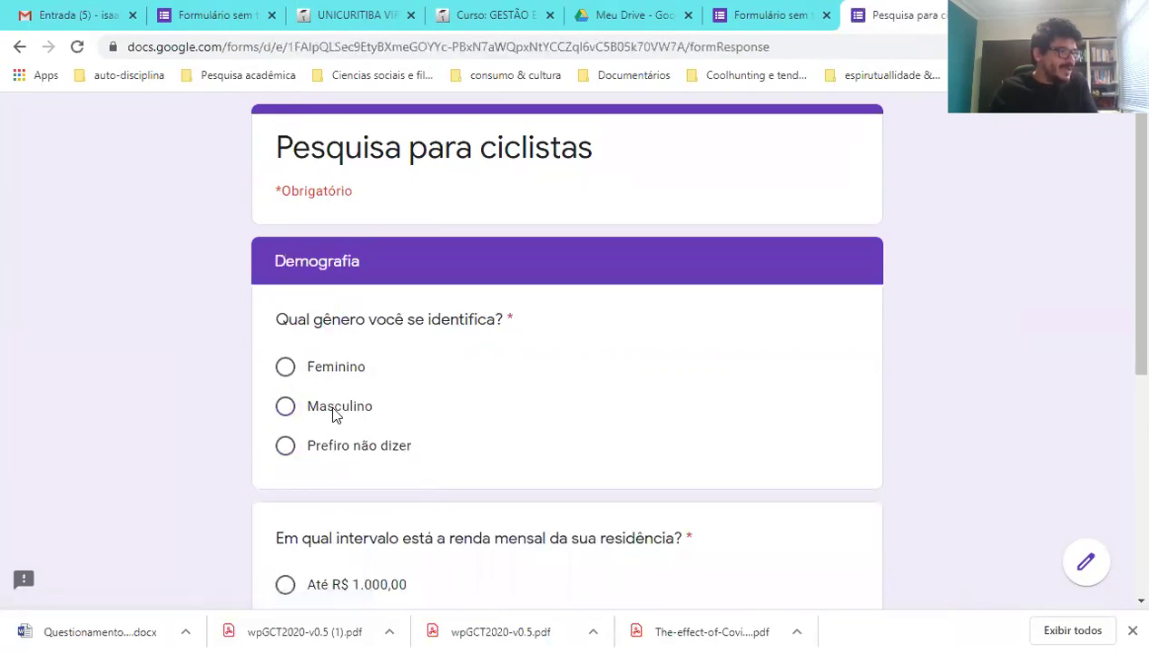
- Answer the demographics page with Masculino and an income of De R$ 3.001,00 a R$ 5.000,00, and continue to the usage section
click(335, 414)
scroll(497, 445, down, 3)
click(425, 398)
scroll(485, 483, down, 2)
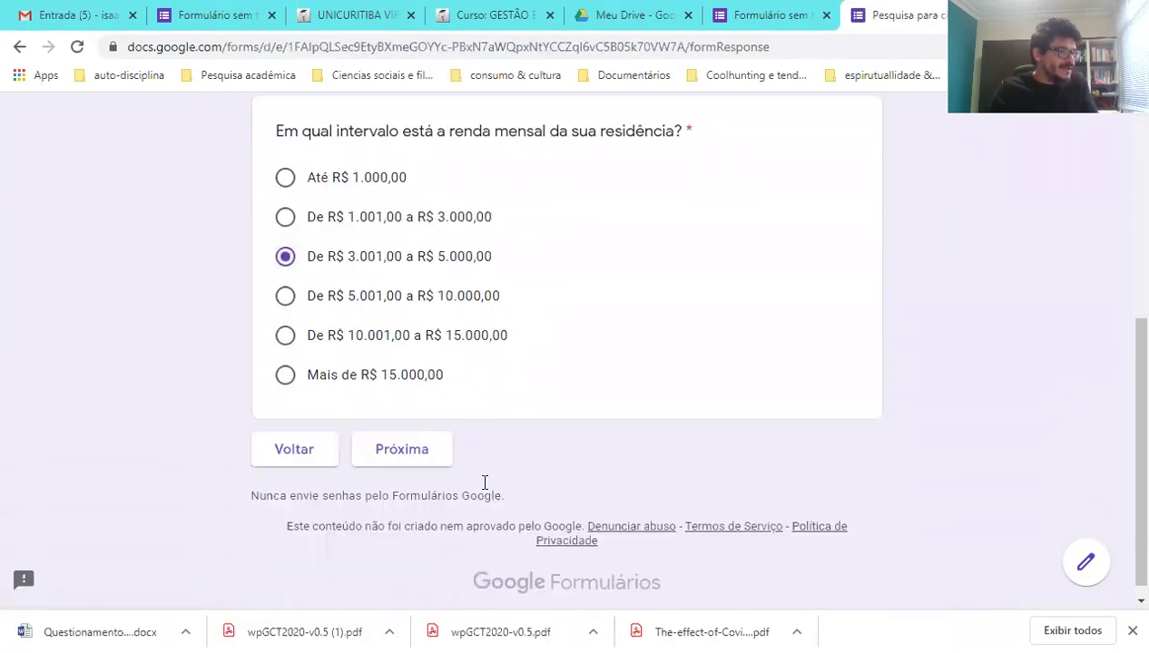
click(420, 441)
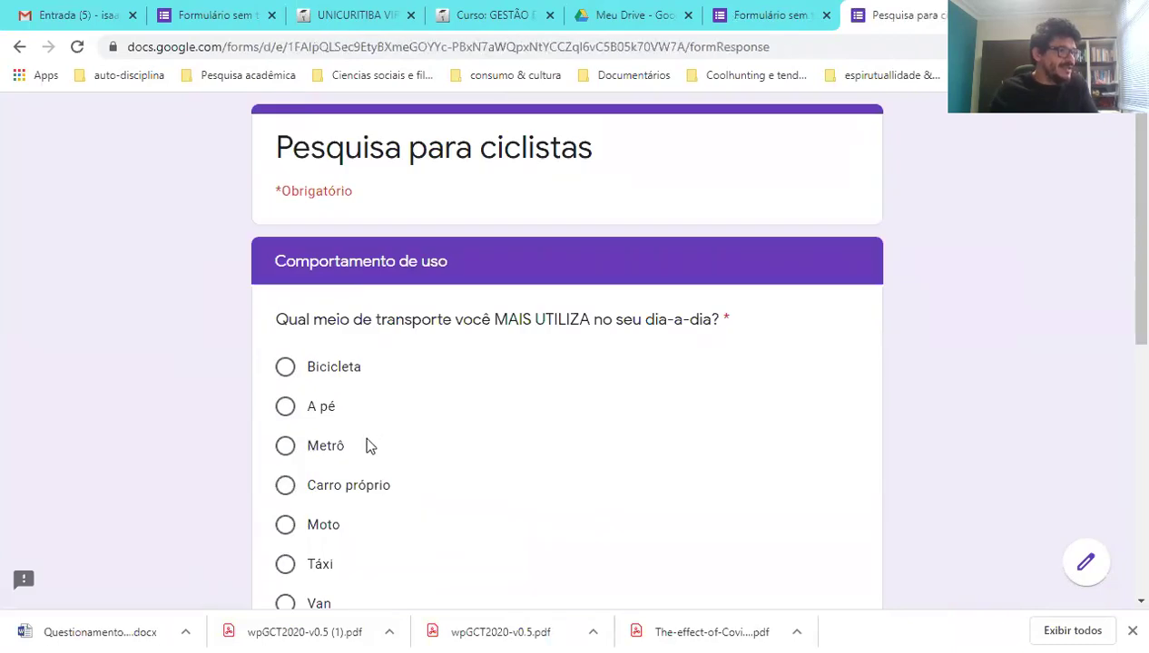
- Test the branch for non-bicycle commuters by choosing Metrô and Não for the bicycle as main transport, and continue to the beliefs grid
click(324, 447)
scroll(493, 485, down, 6)
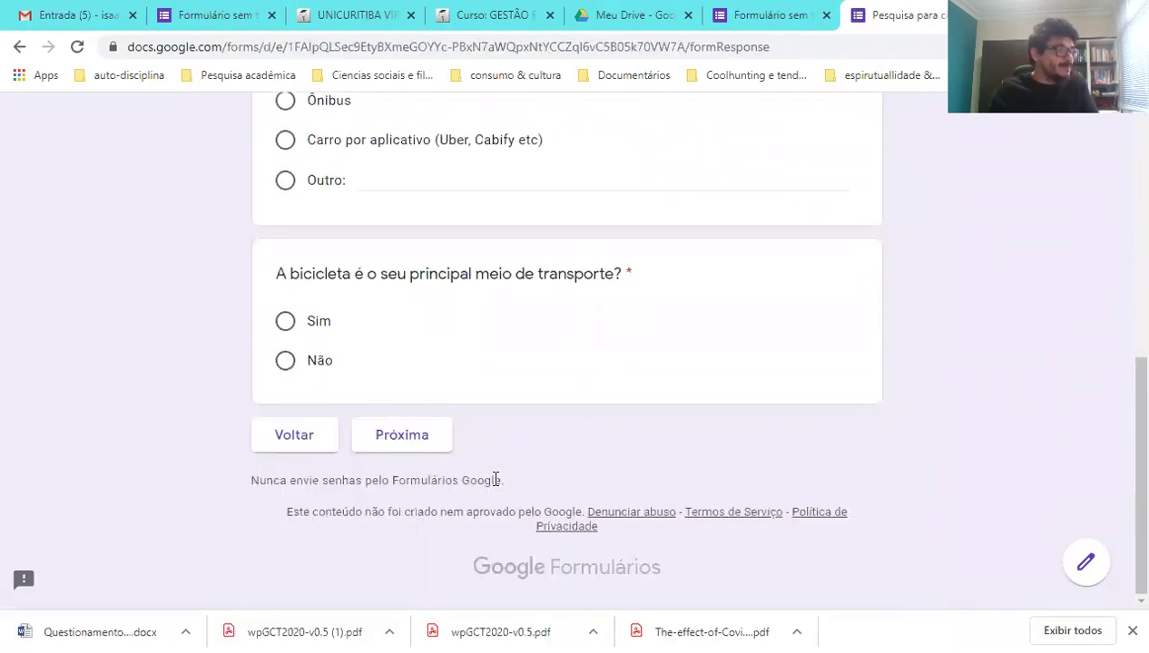
click(325, 325)
click(314, 361)
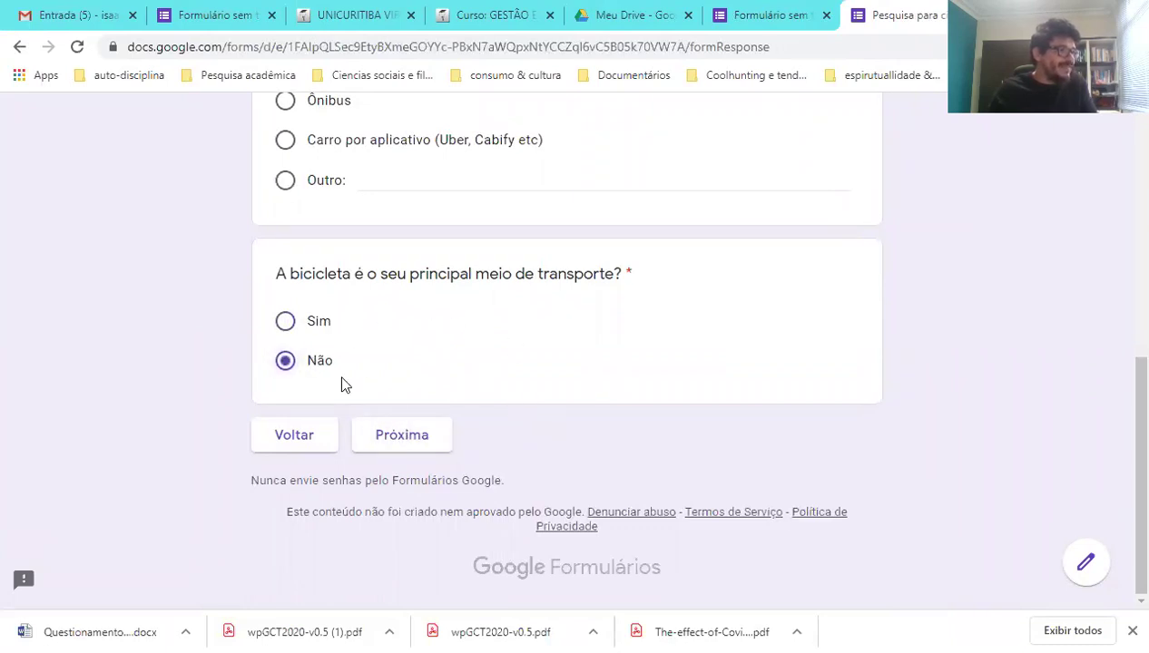
click(402, 444)
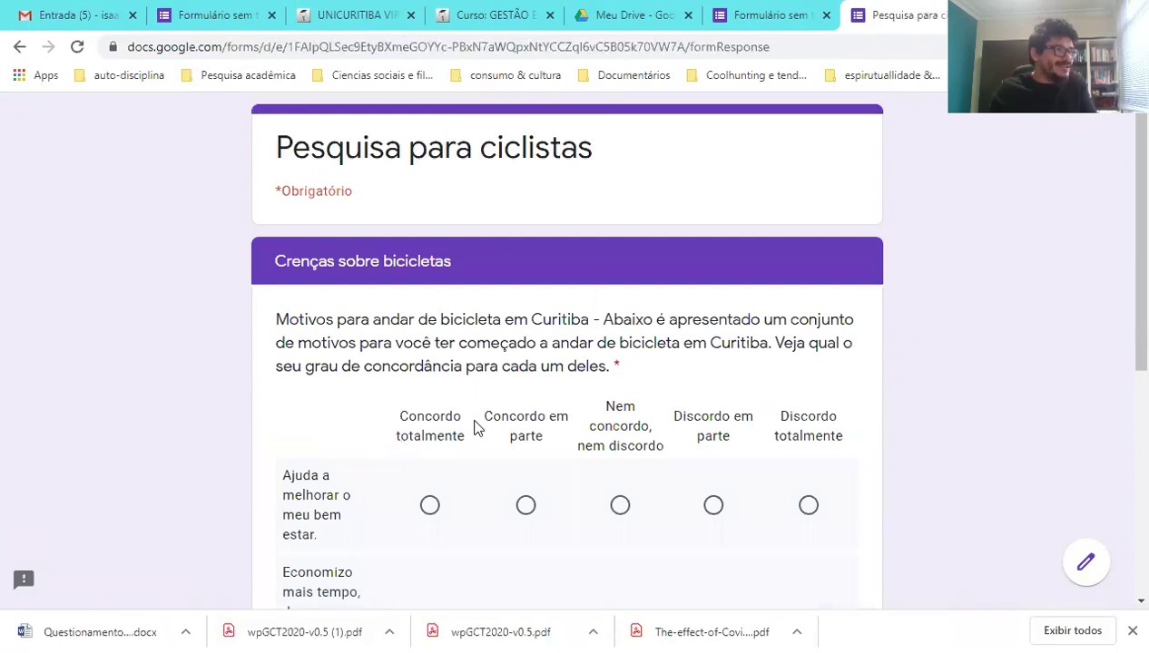
scroll(518, 436, down, 2)
scroll(454, 488, down, 3)
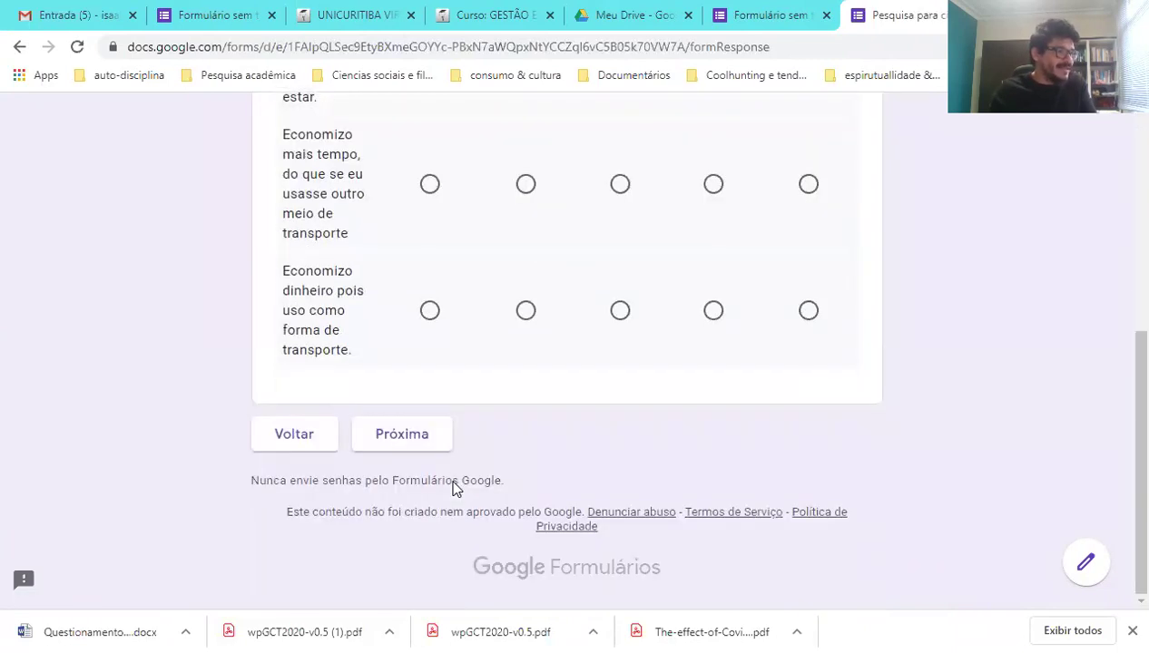
- Go back to the usage section, answer Sim to the bicycle being the main means of transport, and continue
click(282, 434)
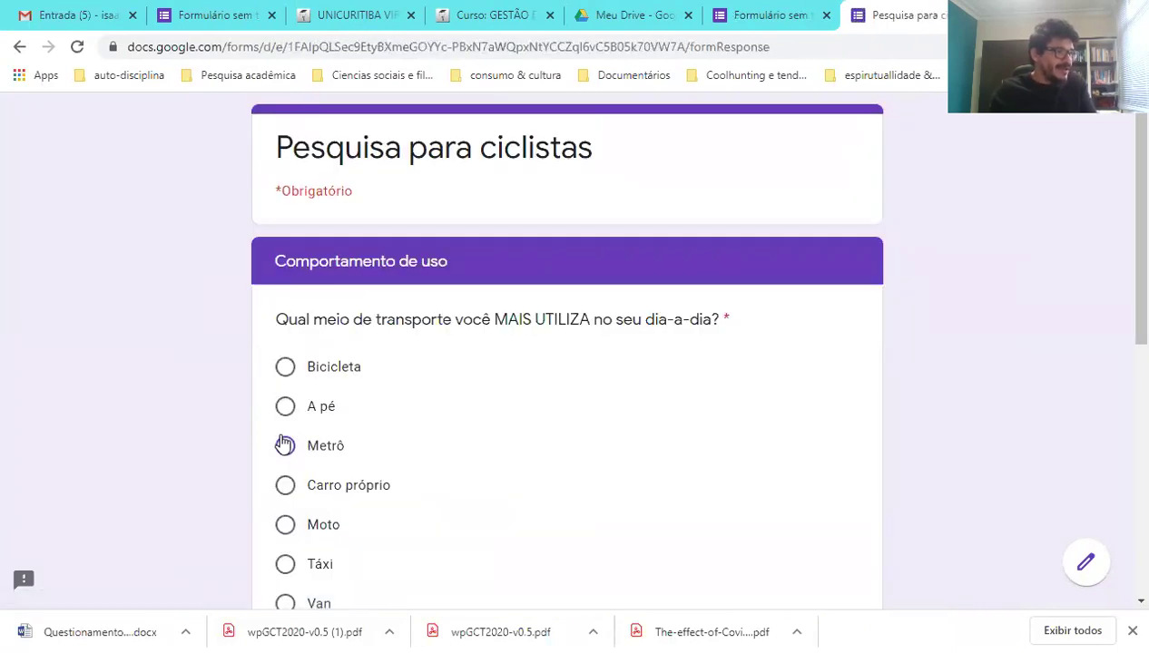
scroll(283, 445, down, 10)
click(285, 322)
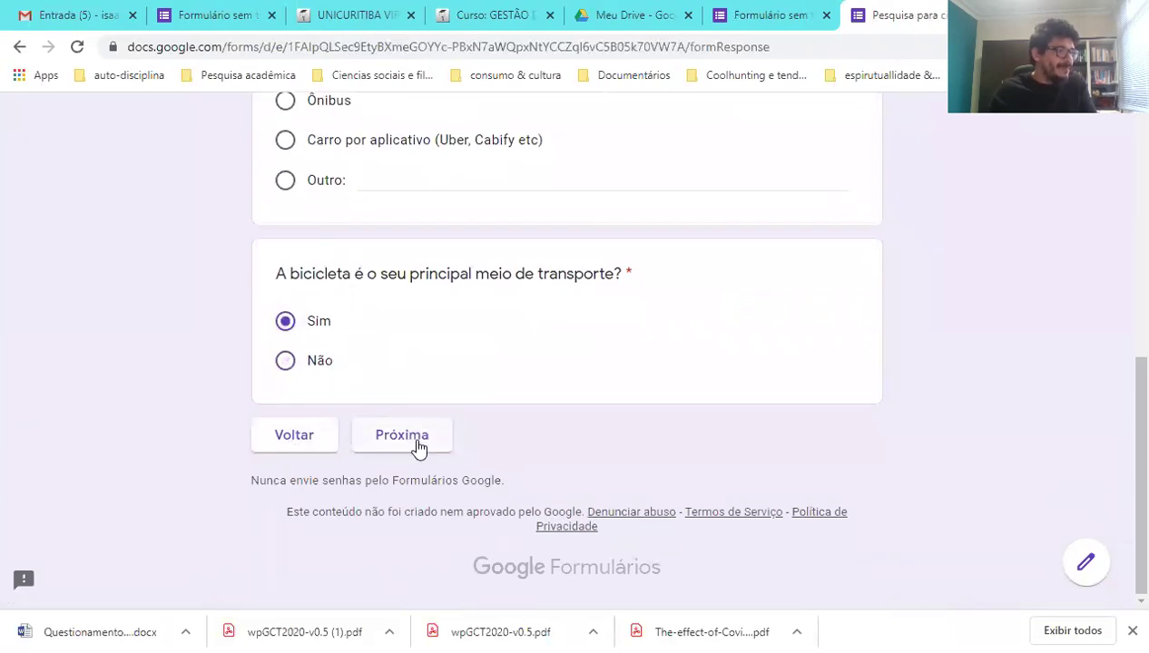
click(417, 448)
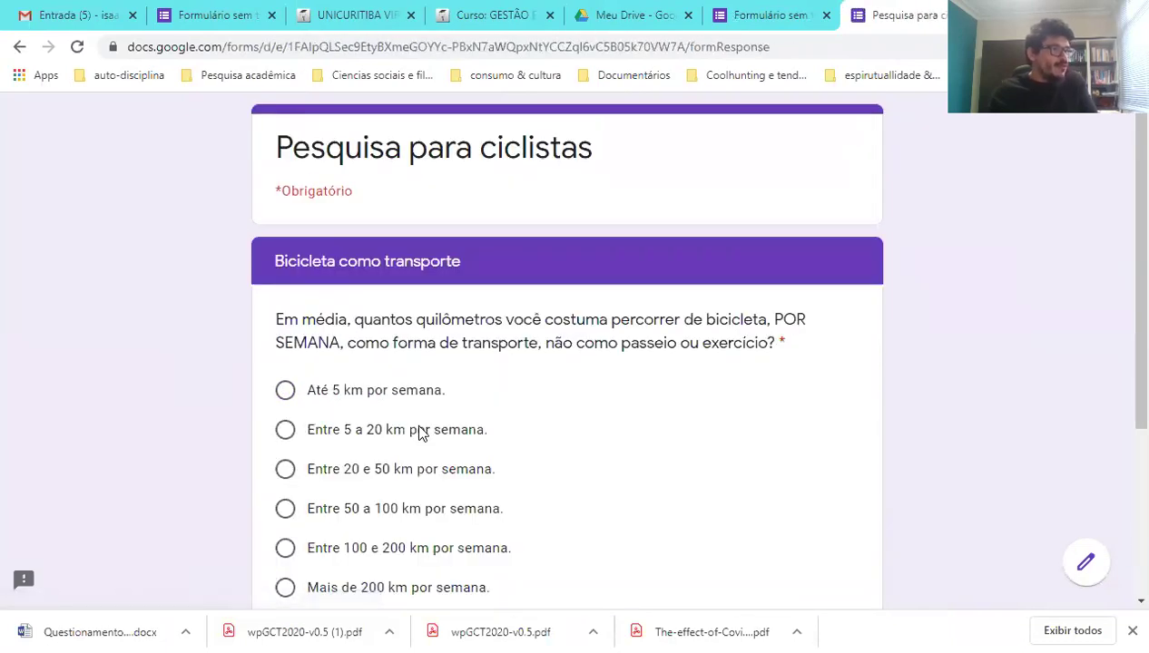
- Answer the weekly distance question with "Entre 20 e 50 km por semana." and continue to examine the whole beliefs grid
scroll(418, 432, down, 2)
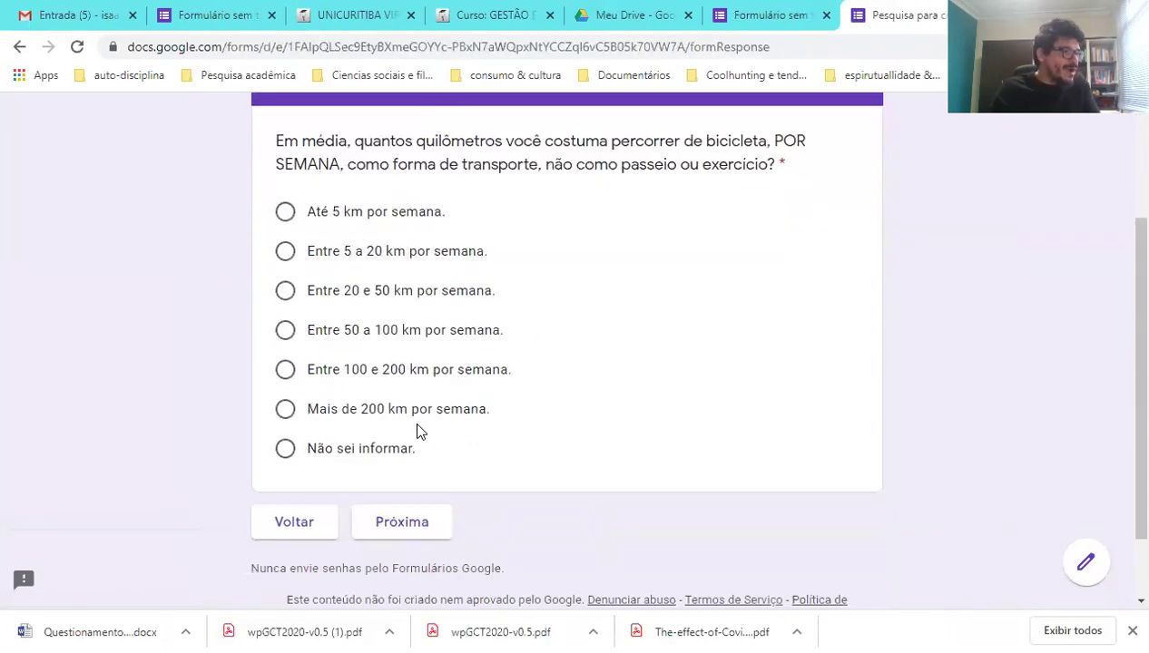
click(370, 292)
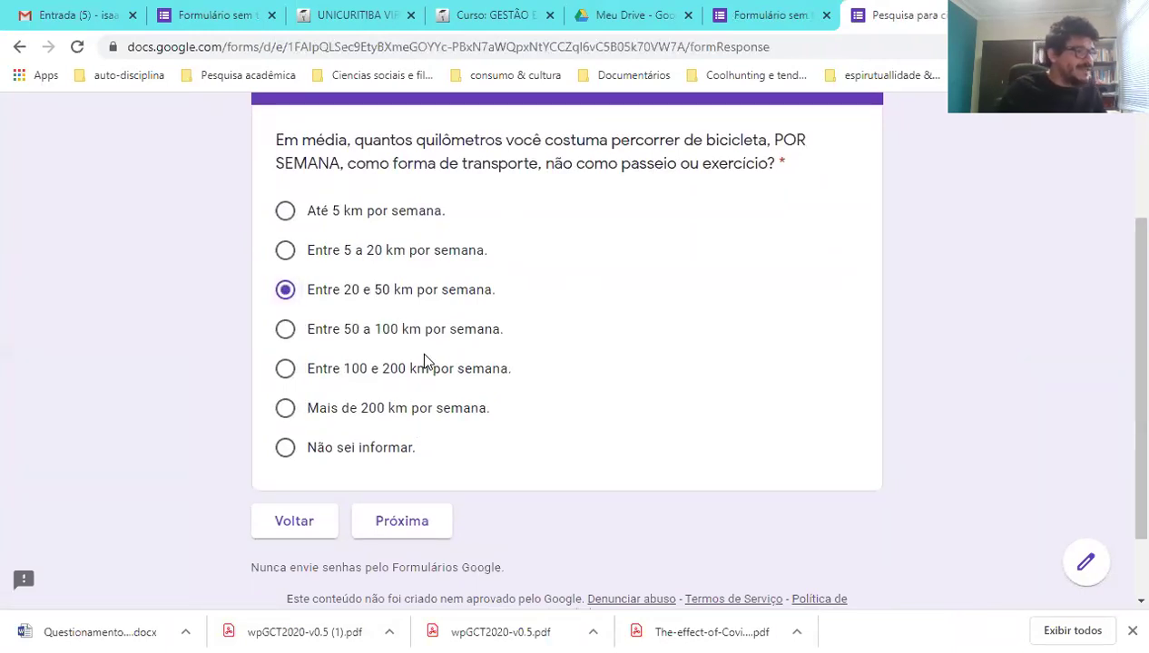
click(404, 520)
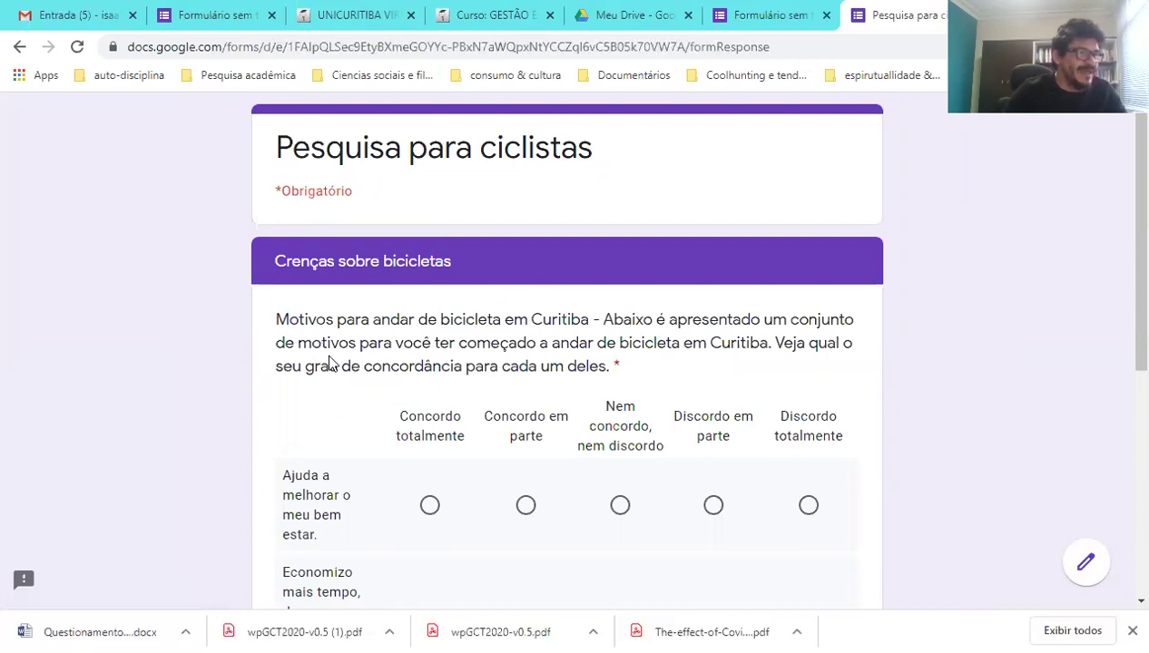
scroll(327, 358, down, 1)
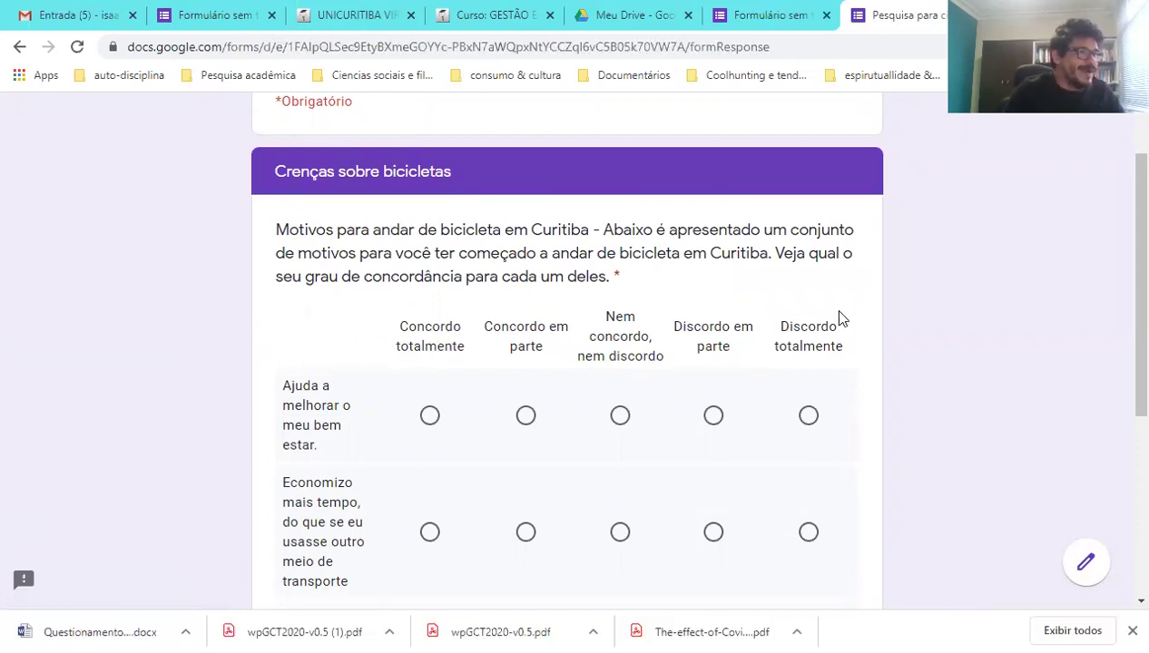
scroll(736, 457, down, 2)
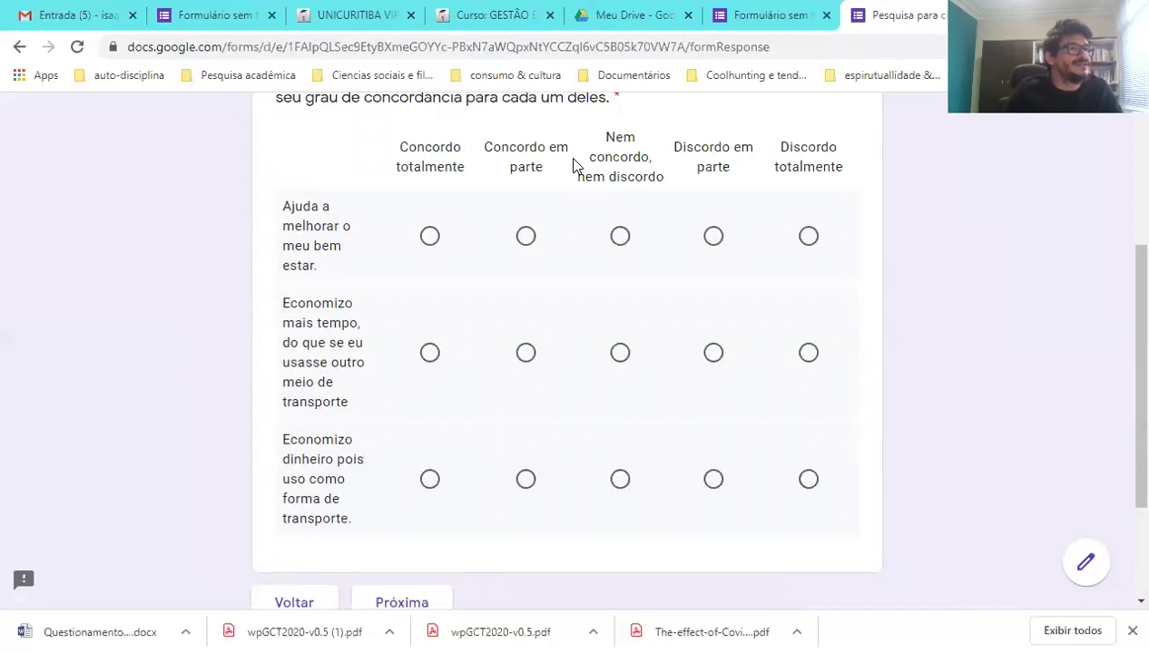
- Return to the form editor and go to the motives grid question in section 6
click(771, 15)
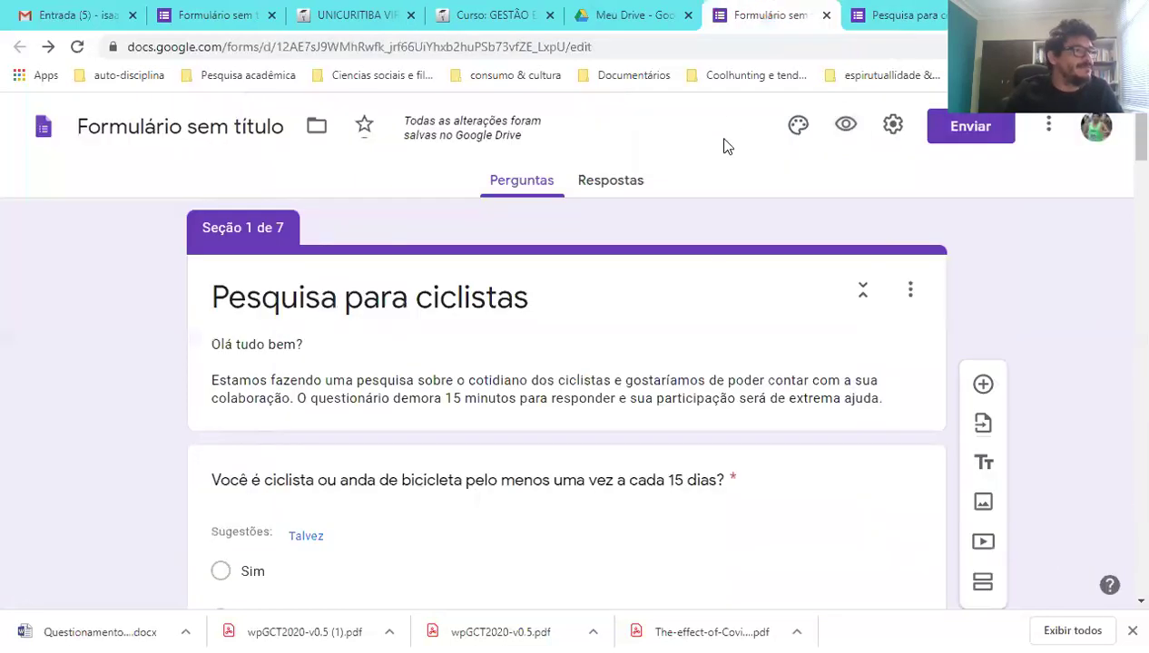
scroll(706, 264, down, 10)
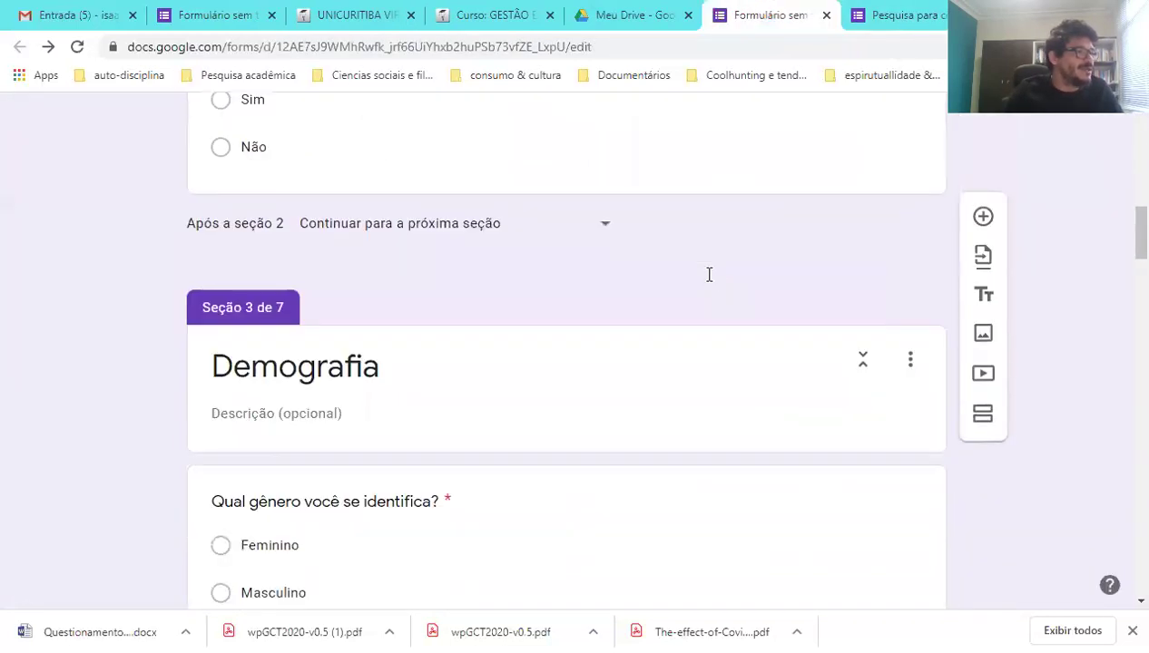
scroll(709, 274, down, 12)
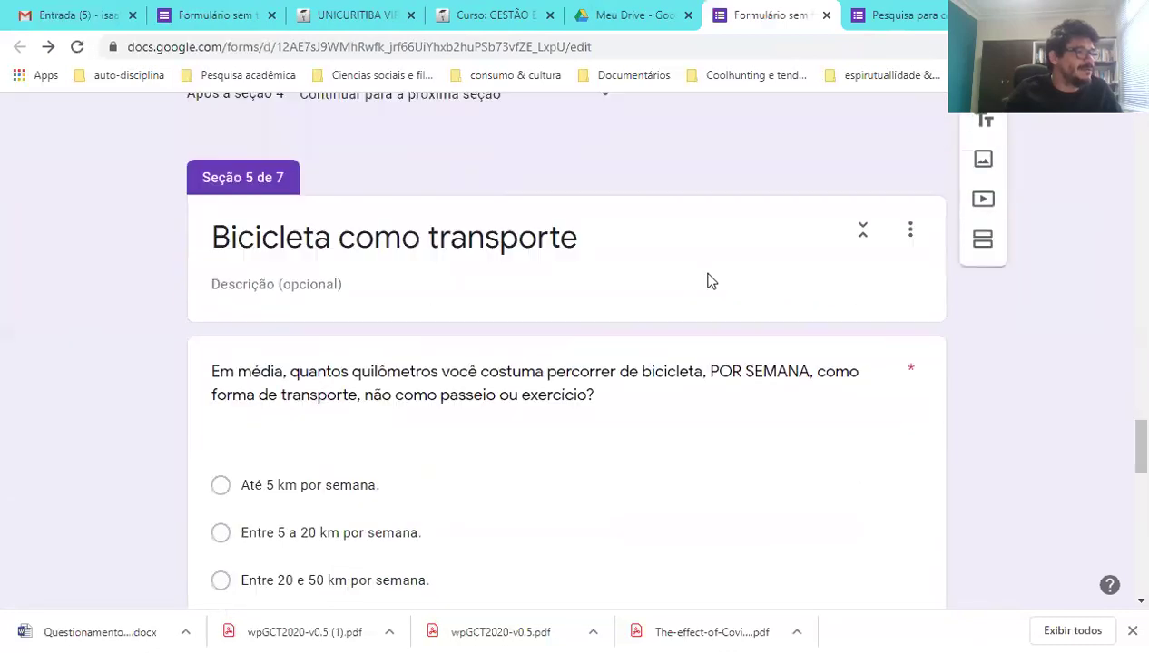
scroll(708, 280, down, 10)
scroll(717, 272, up, 2)
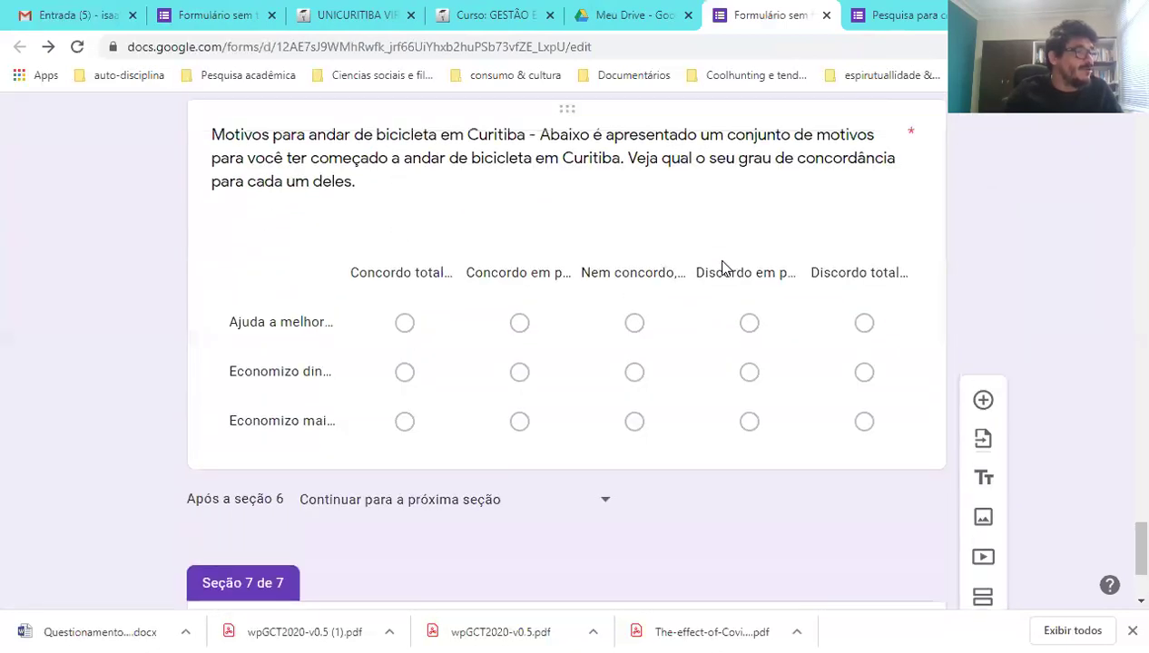
- Prefix the grid's column labels "Concordo totalmente", "Concordo em parte" and "Nem concordo, nem discordo" with 5, 4 and 3
click(599, 289)
click(611, 335)
click(610, 335)
text(5)
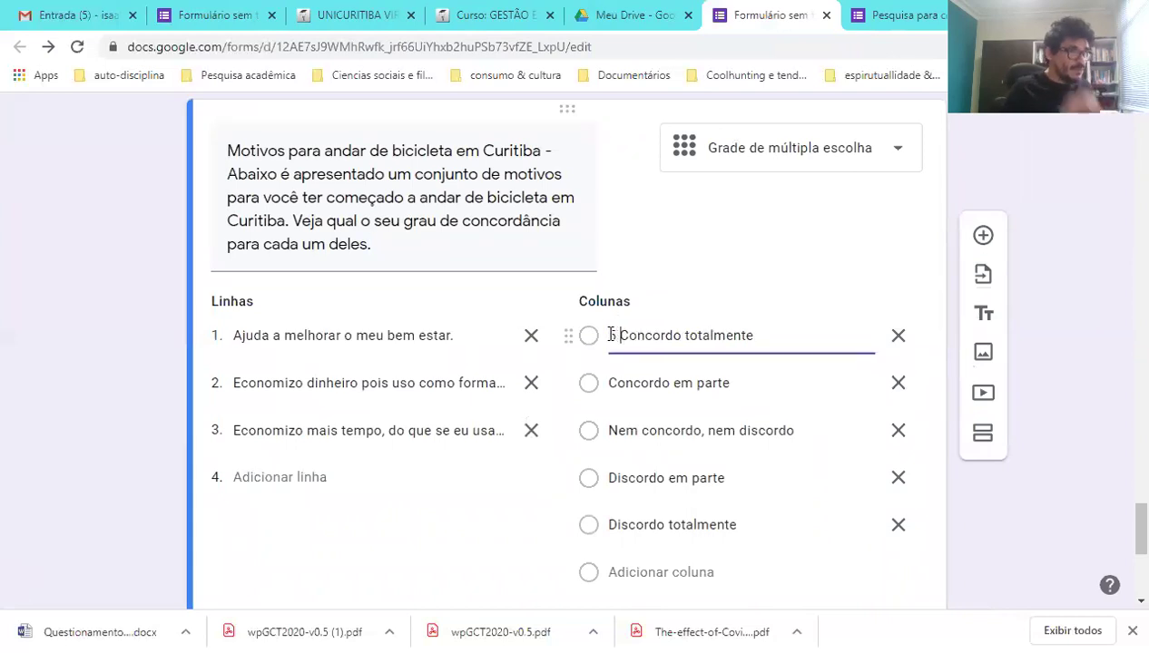
click(608, 383)
click(608, 383)
text(4)
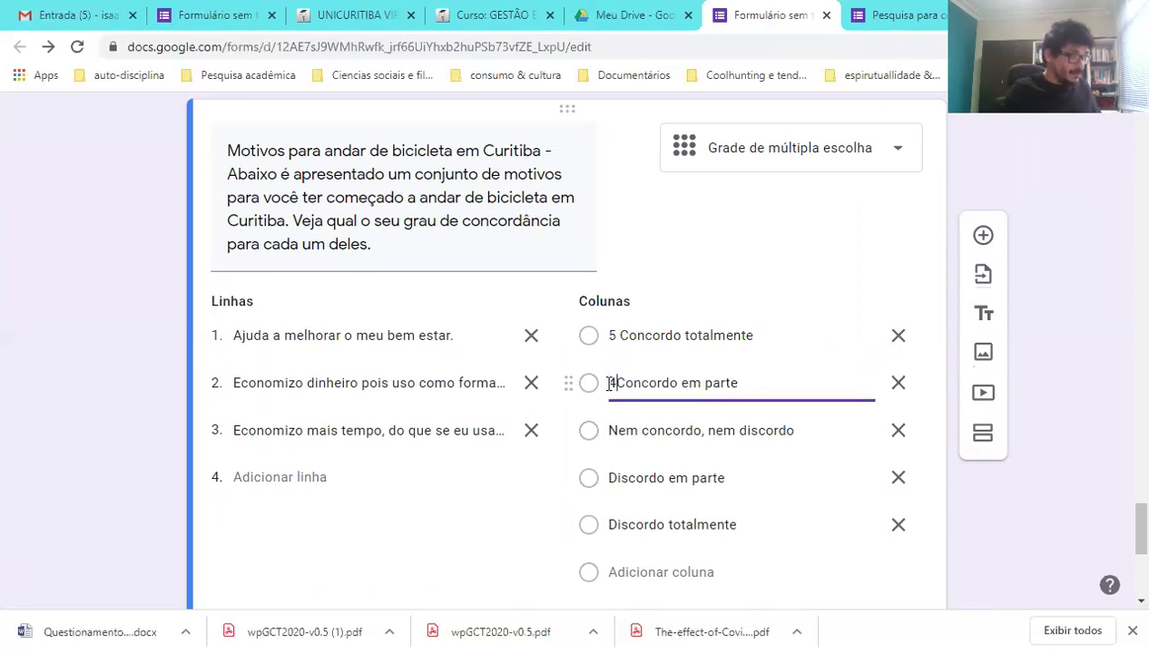
click(609, 430)
click(609, 430)
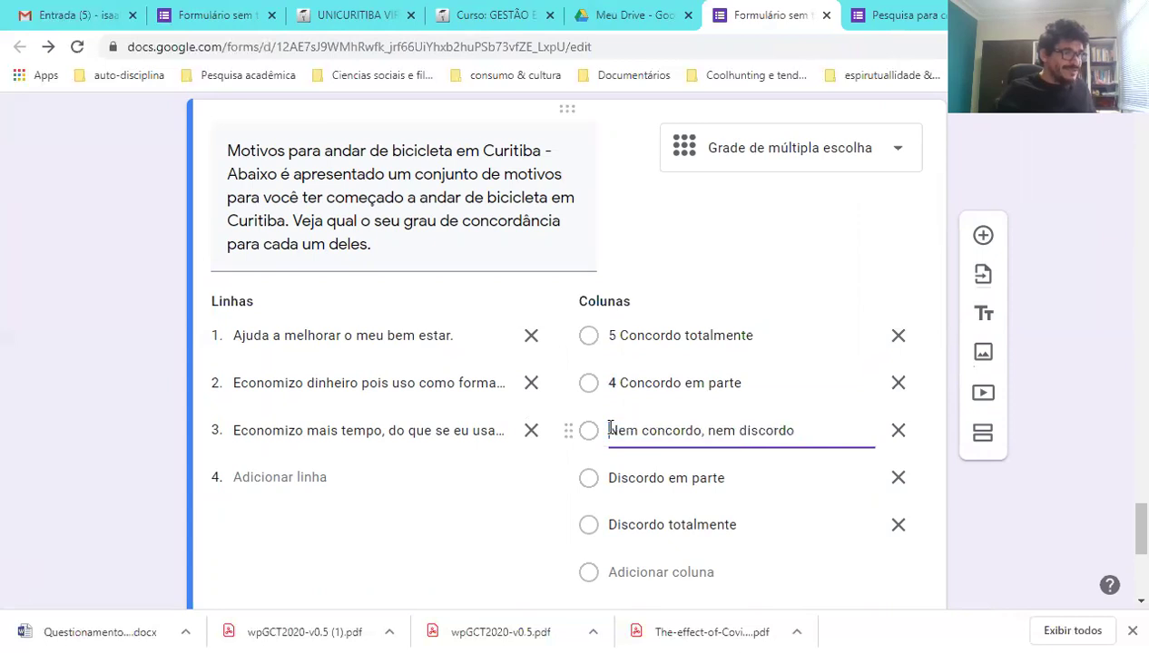
text(3)
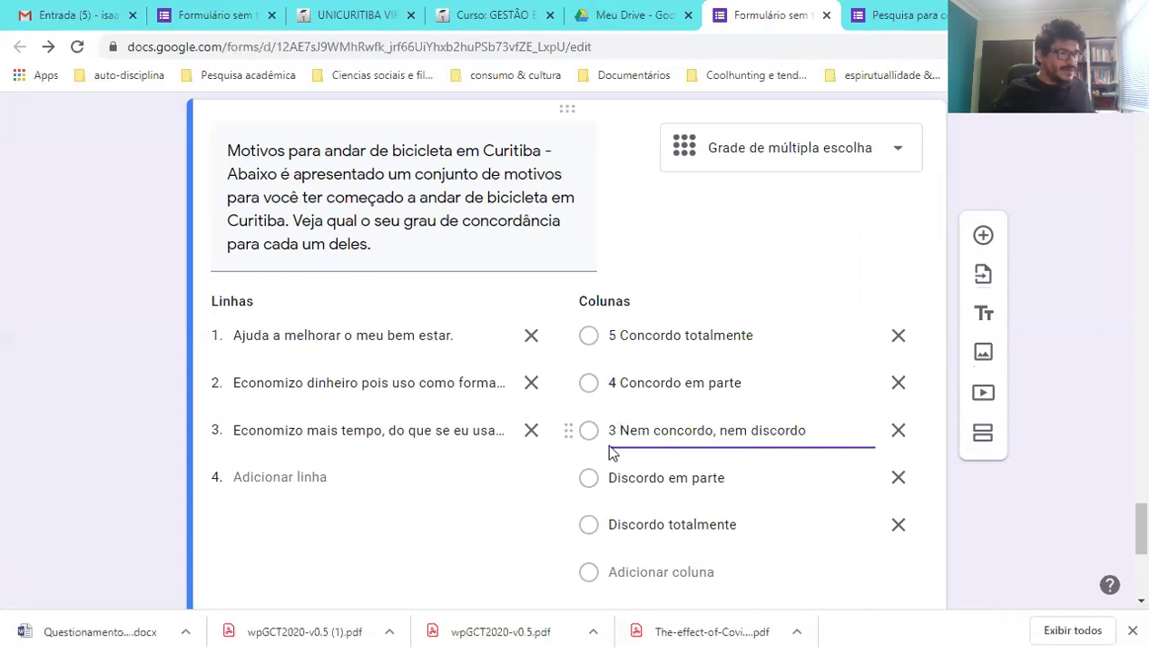
- Prefix the column label "Discordo em parte" with 2 and "Discordo totalmente" with 1, leaving the question's edit mode
click(611, 478)
click(609, 479)
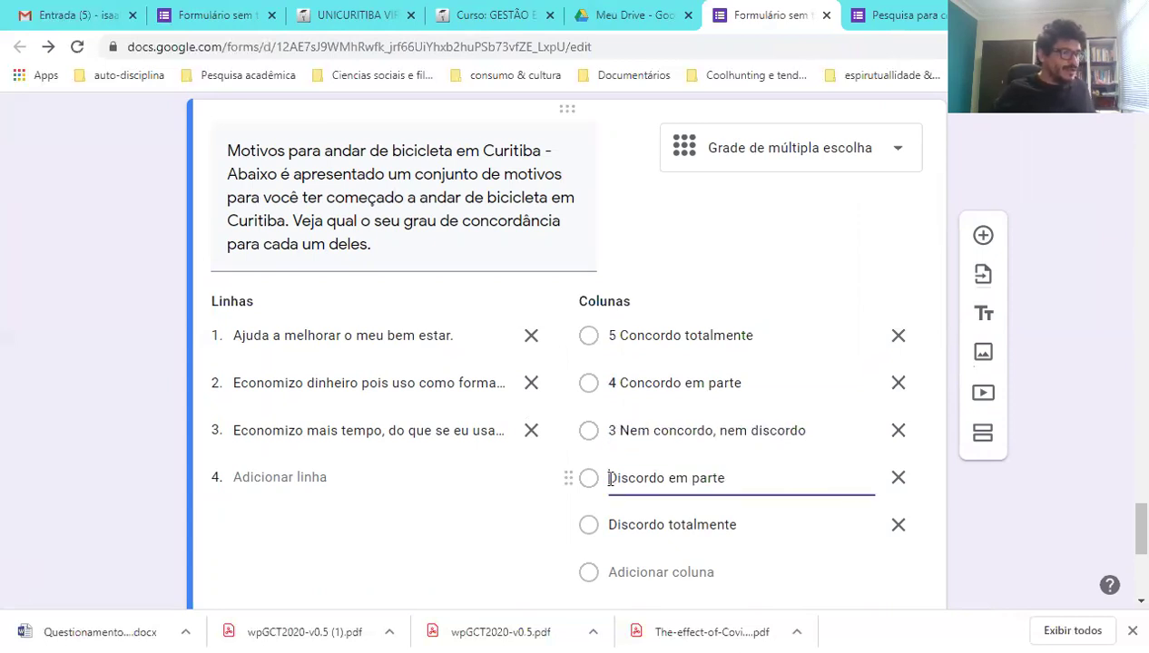
text(2)
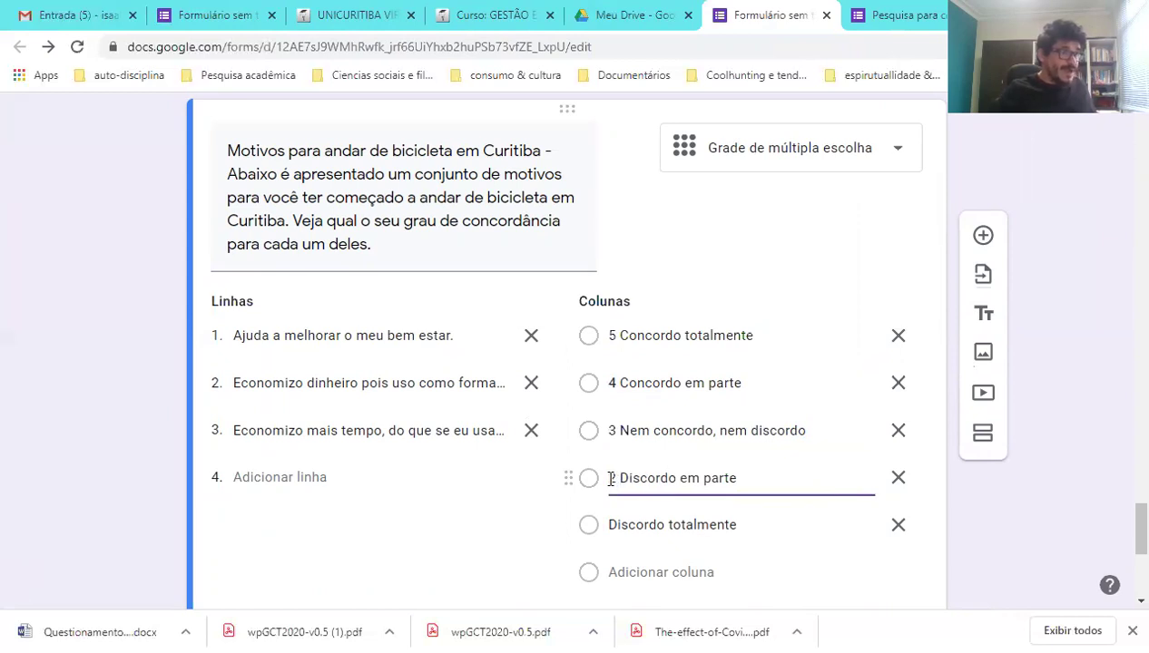
click(608, 525)
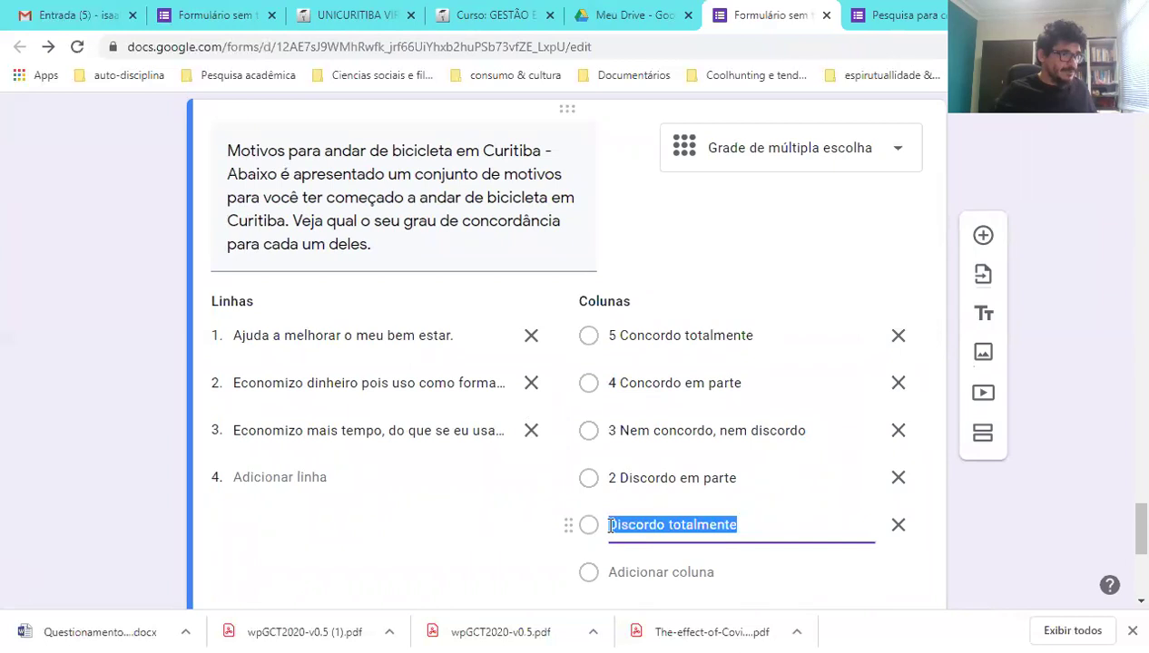
click(609, 526)
text(1)
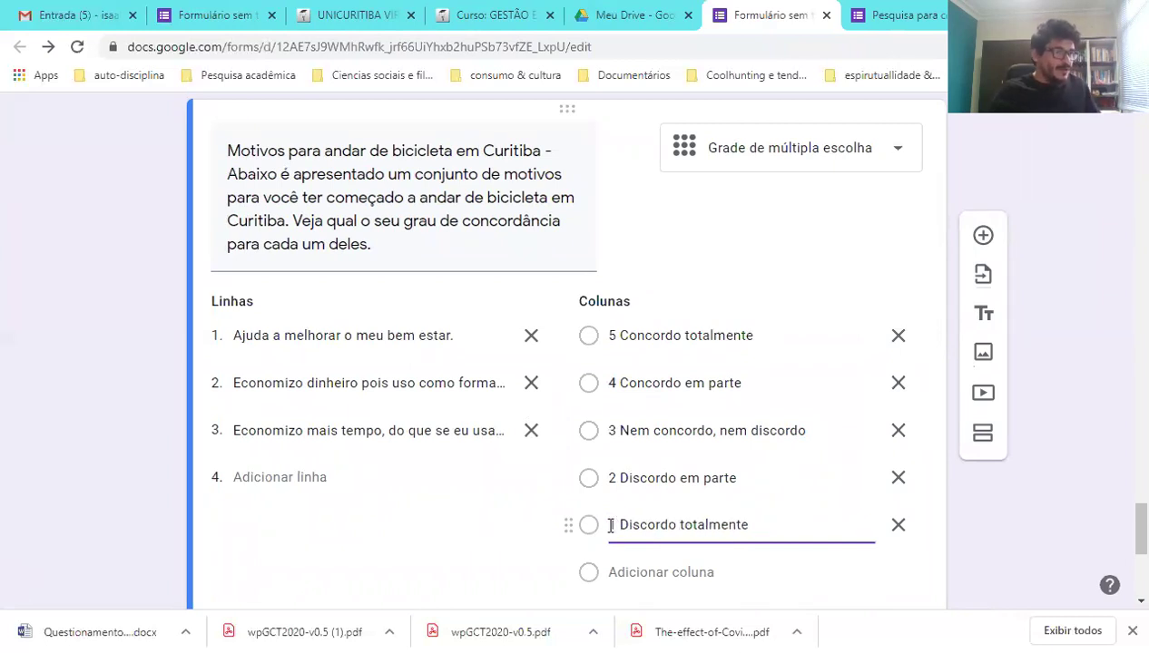
scroll(705, 221, up, 2)
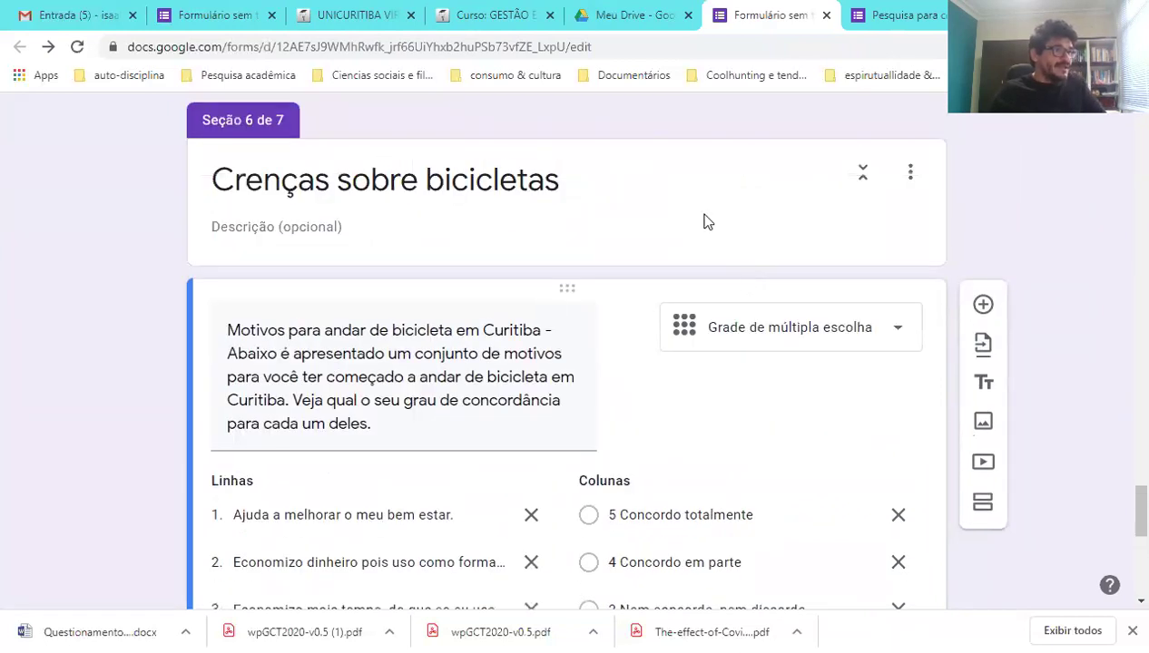
click(705, 221)
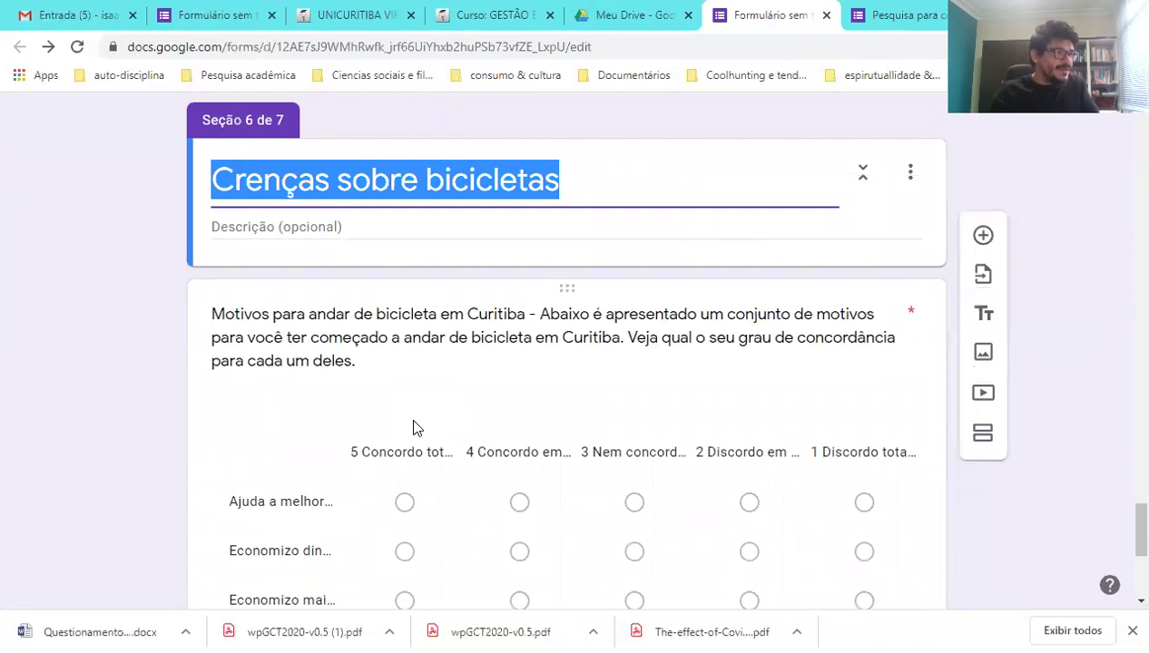
- Reload the live survey, answer Sim to the cyclist question and Não to the bicycle trade question, and continue
click(903, 17)
click(862, 43)
key(Return)
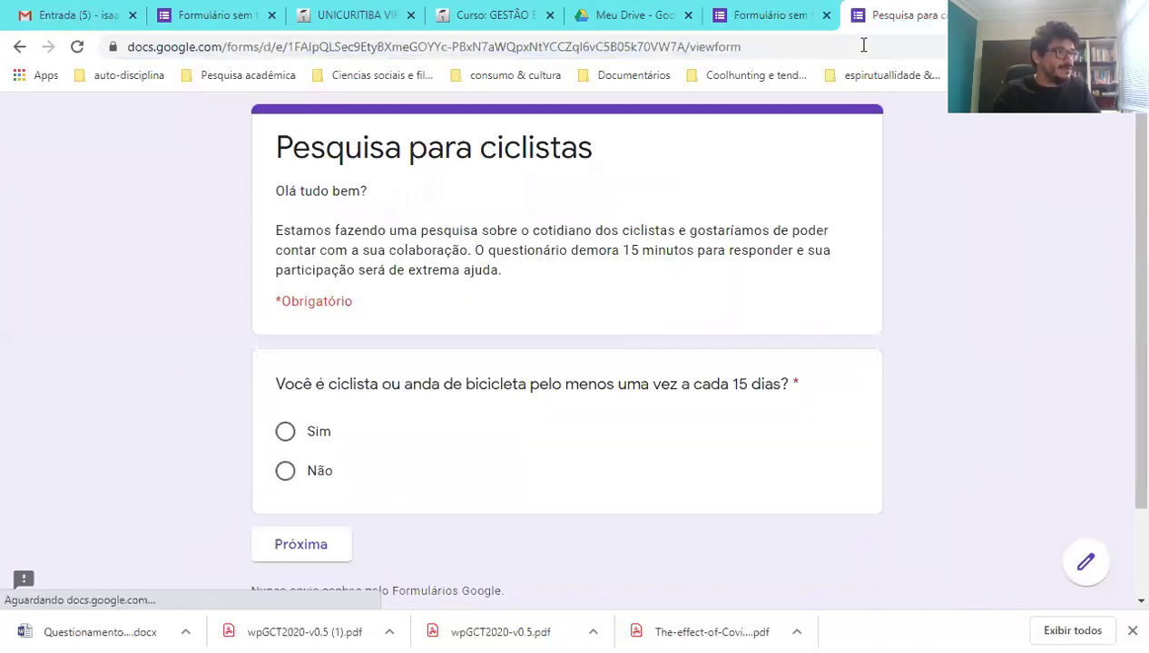
click(318, 432)
click(301, 549)
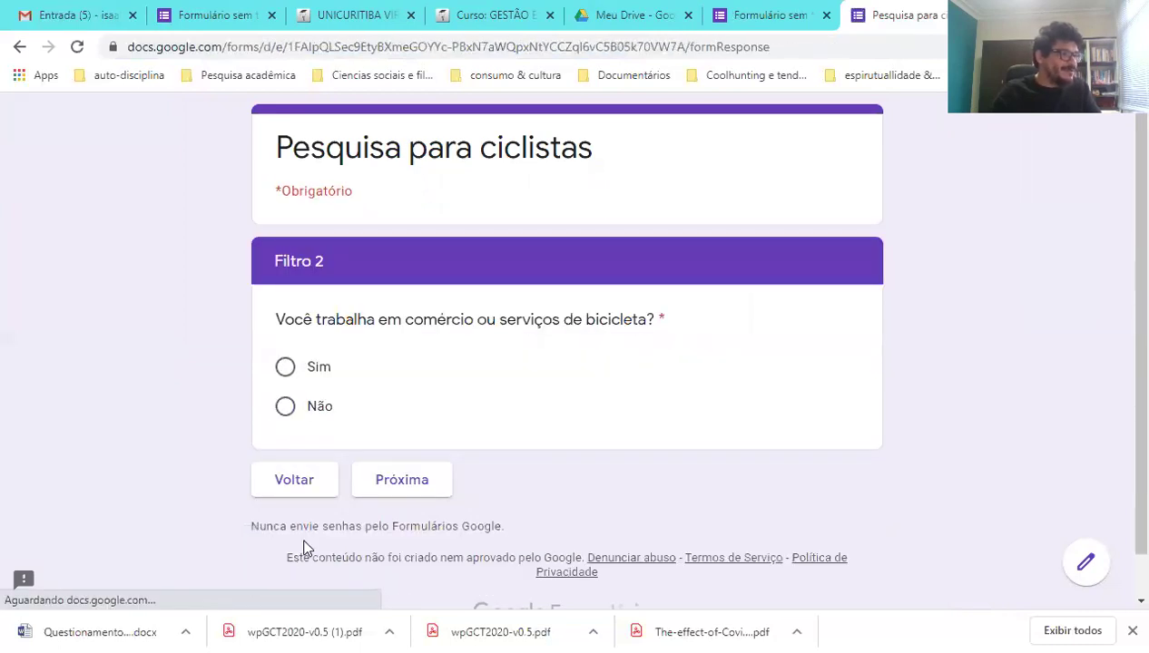
click(311, 410)
click(386, 470)
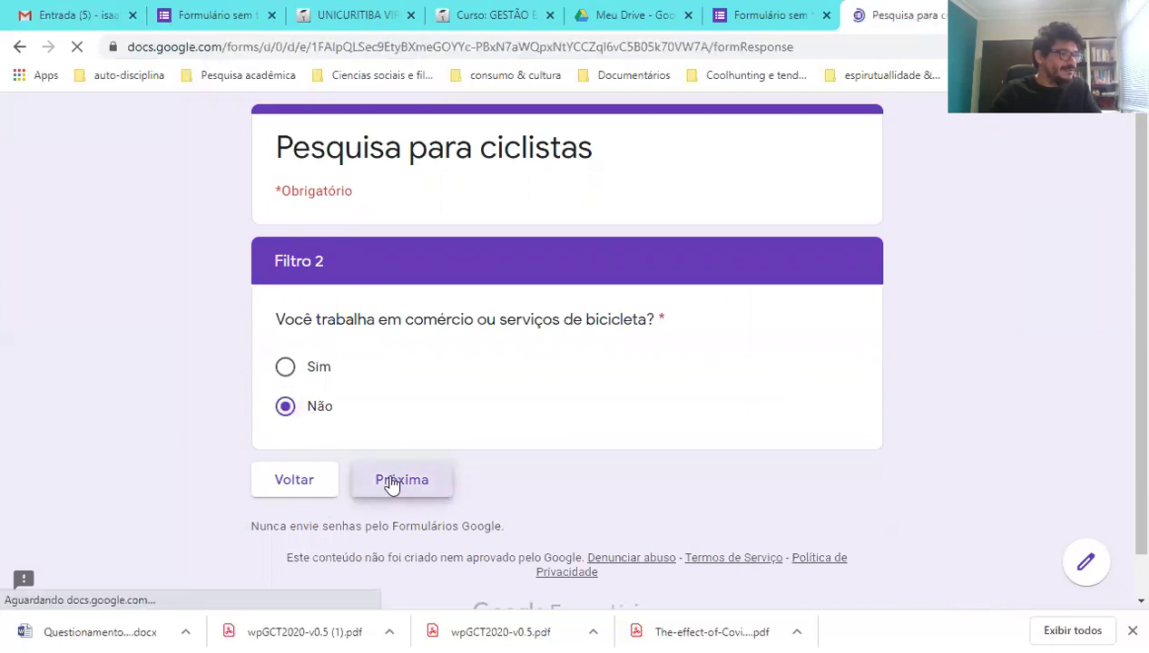
- Answer the profile page with Masculino and income De R$ 1.001,00 a R$ 3.000,00, and continue
click(342, 406)
scroll(385, 444, down, 2)
click(370, 444)
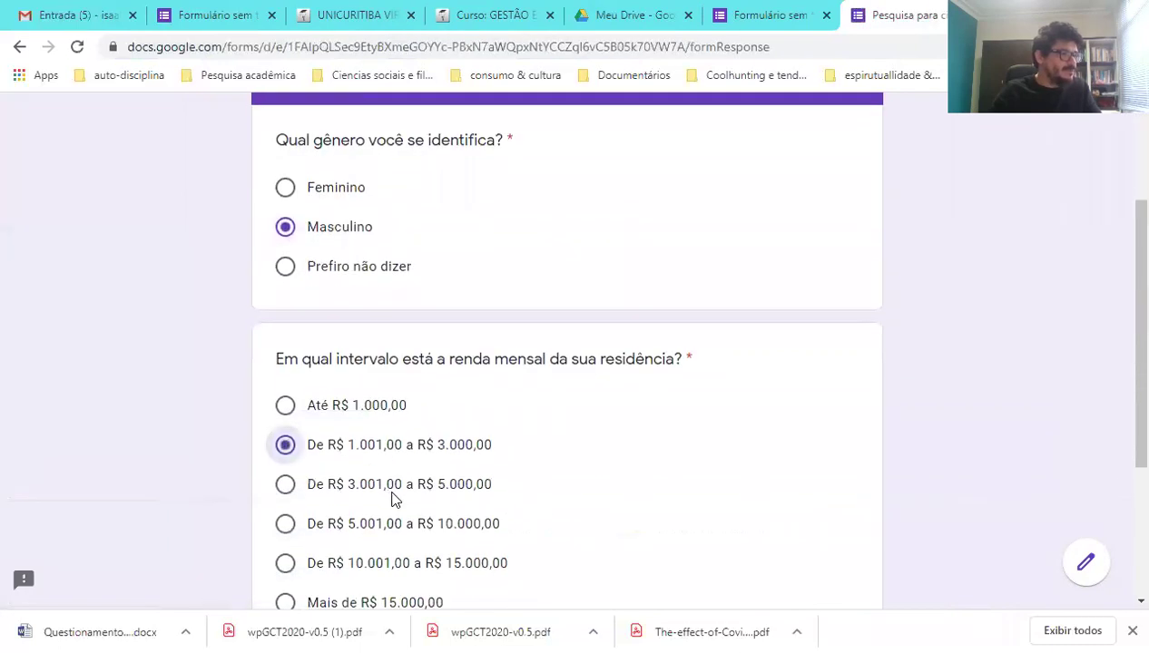
scroll(392, 463, down, 3)
click(393, 434)
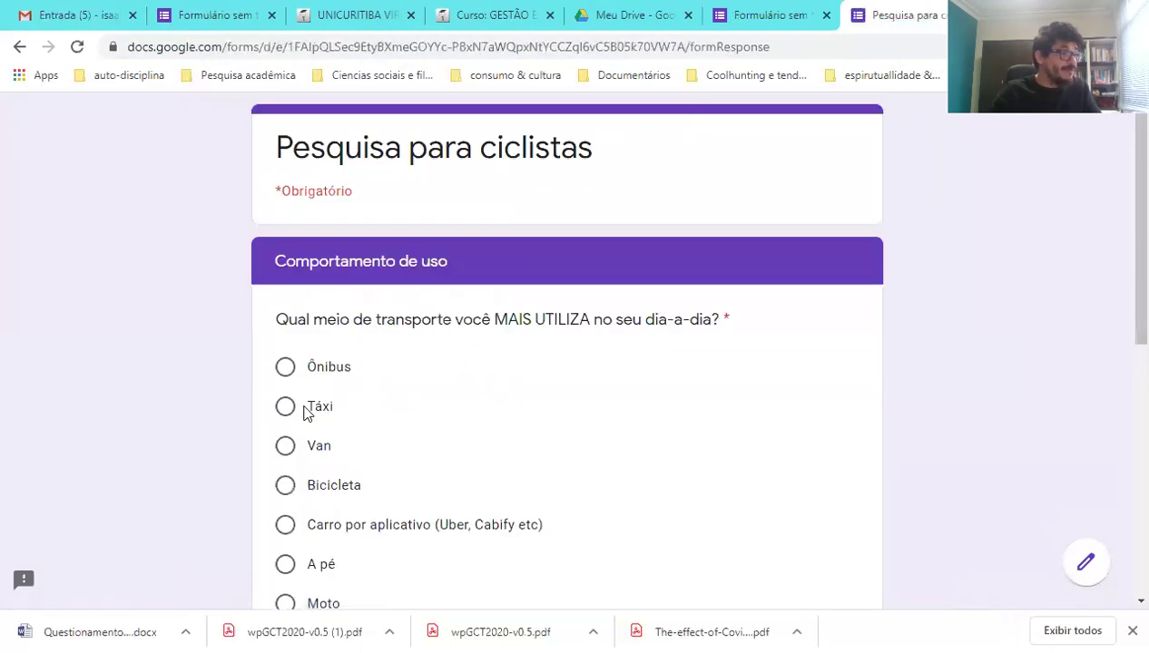
- Answer Sim to the bicycle being the main transport and advance the survey to the Crenças sobre bicicletas section
scroll(453, 449, down, 4)
scroll(462, 458, down, 3)
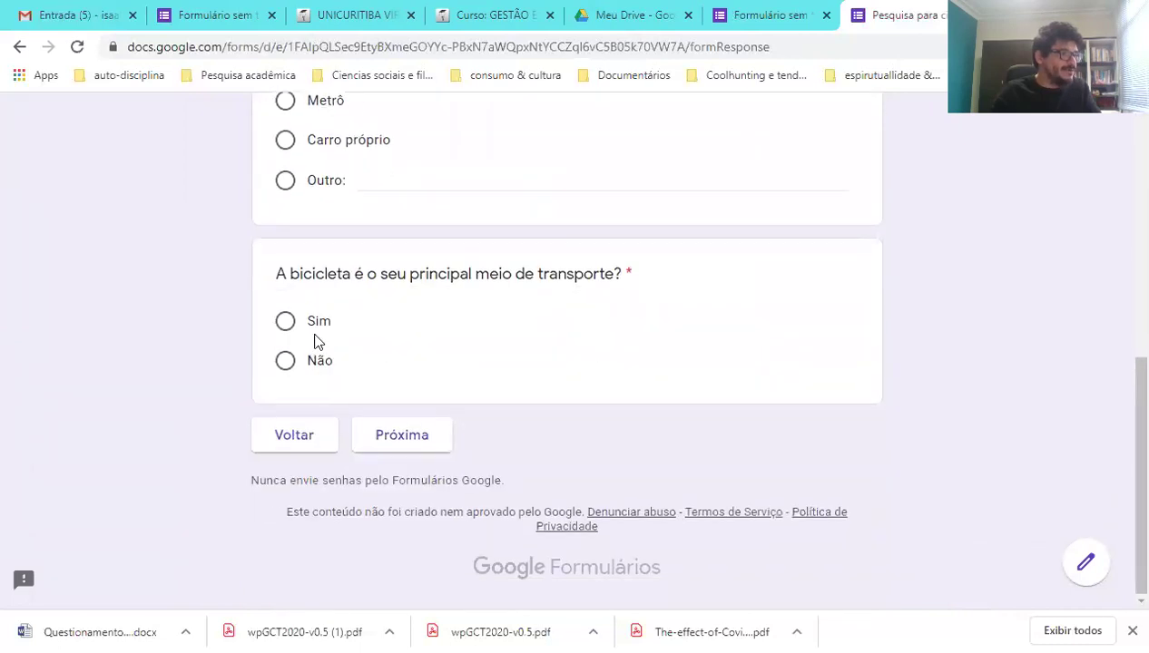
click(313, 326)
click(403, 441)
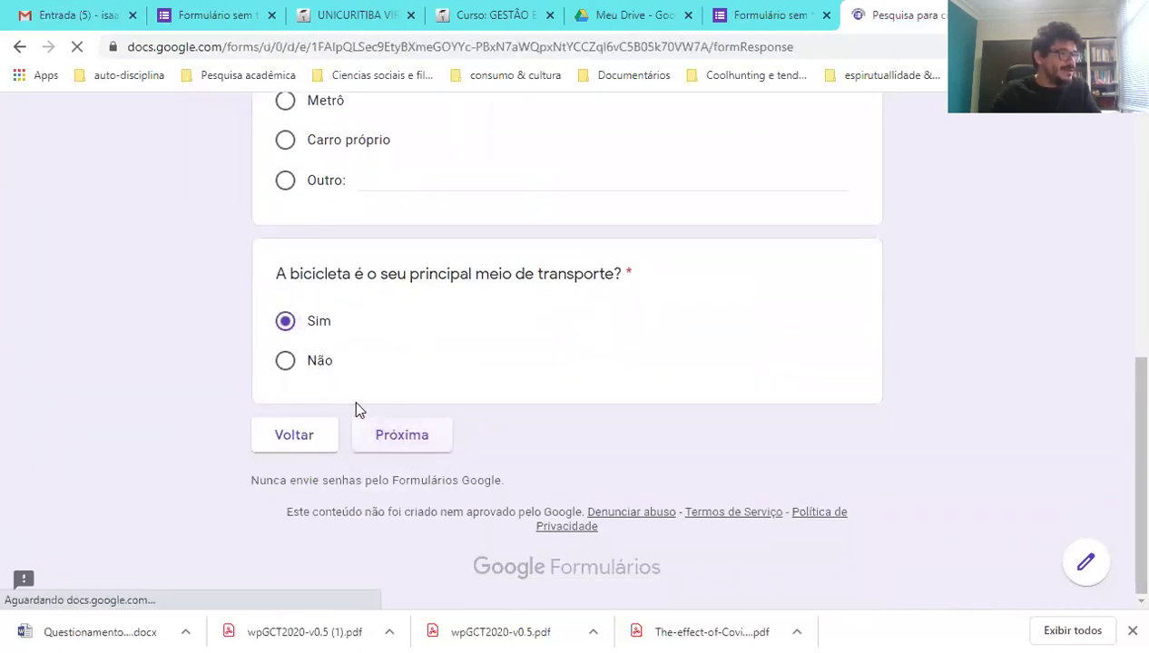
click(322, 392)
scroll(409, 436, down, 5)
click(404, 434)
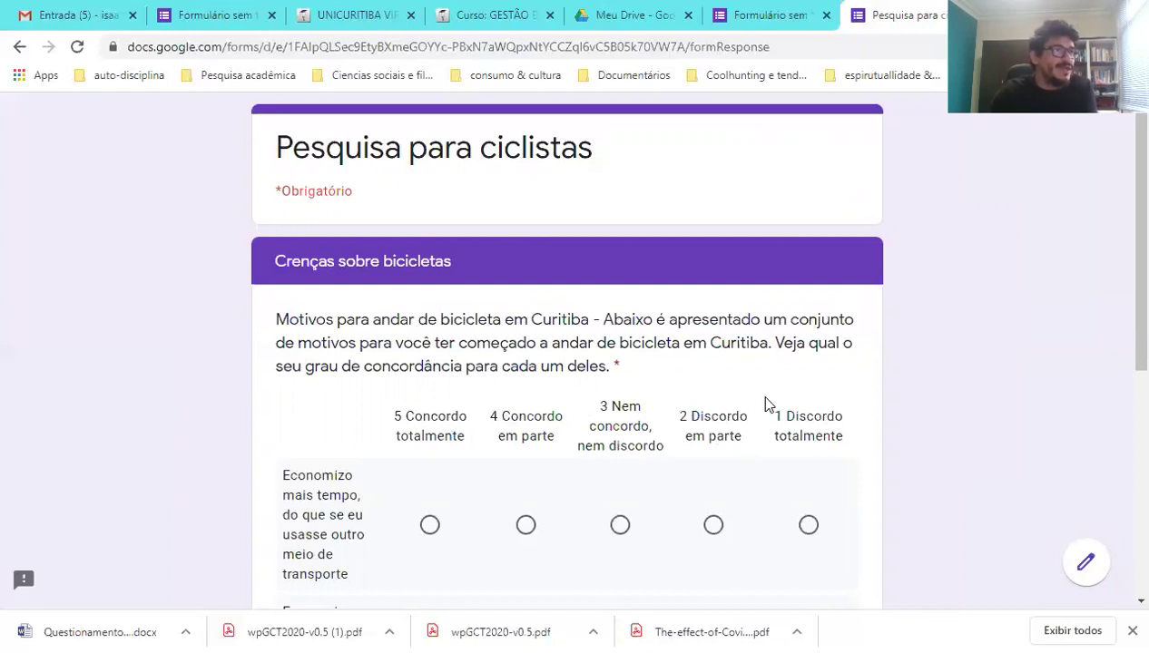
- Return to the form editor and add a new question below the cycling motives grid in section 6
click(786, 25)
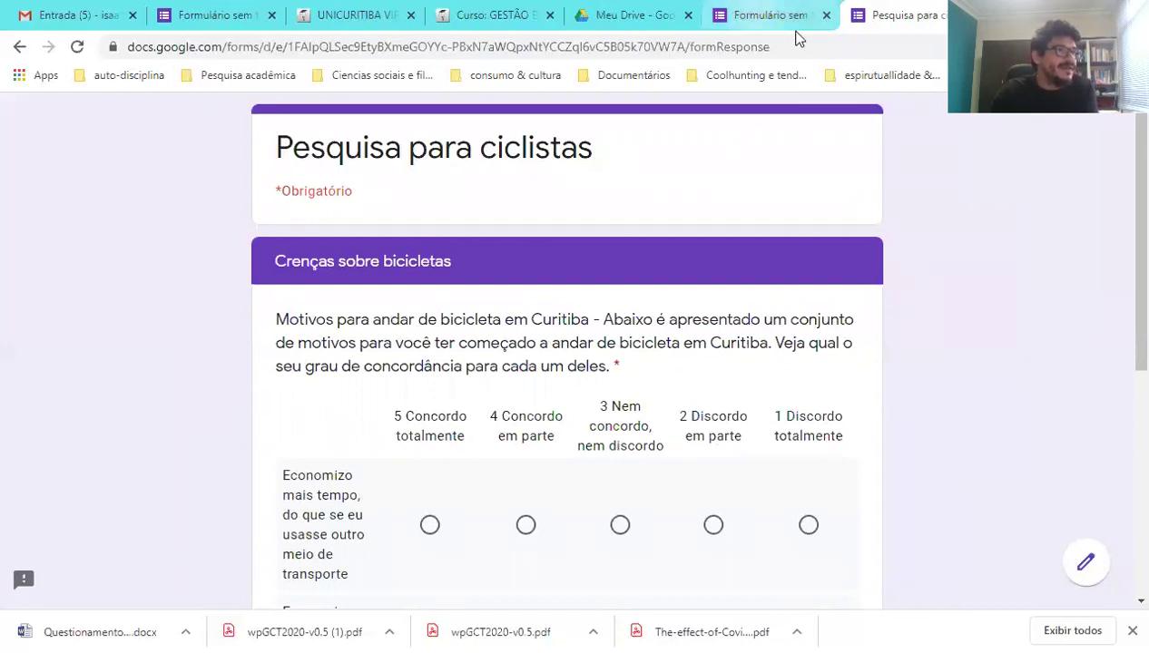
click(1042, 546)
scroll(477, 478, down, 4)
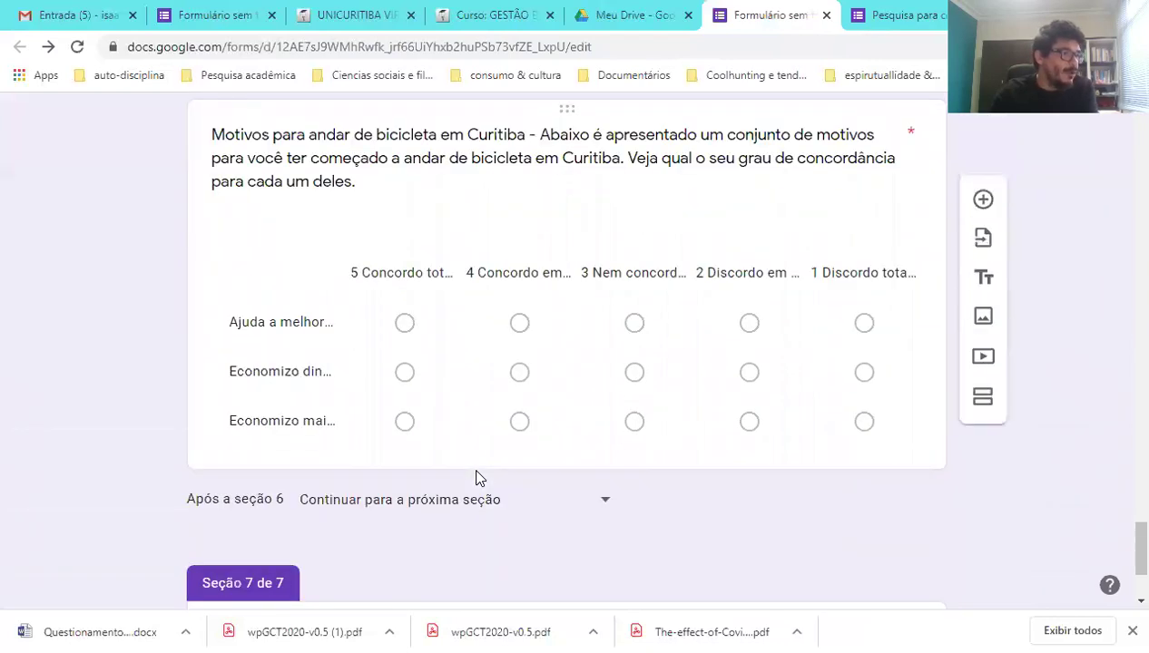
scroll(521, 426, up, 2)
click(522, 426)
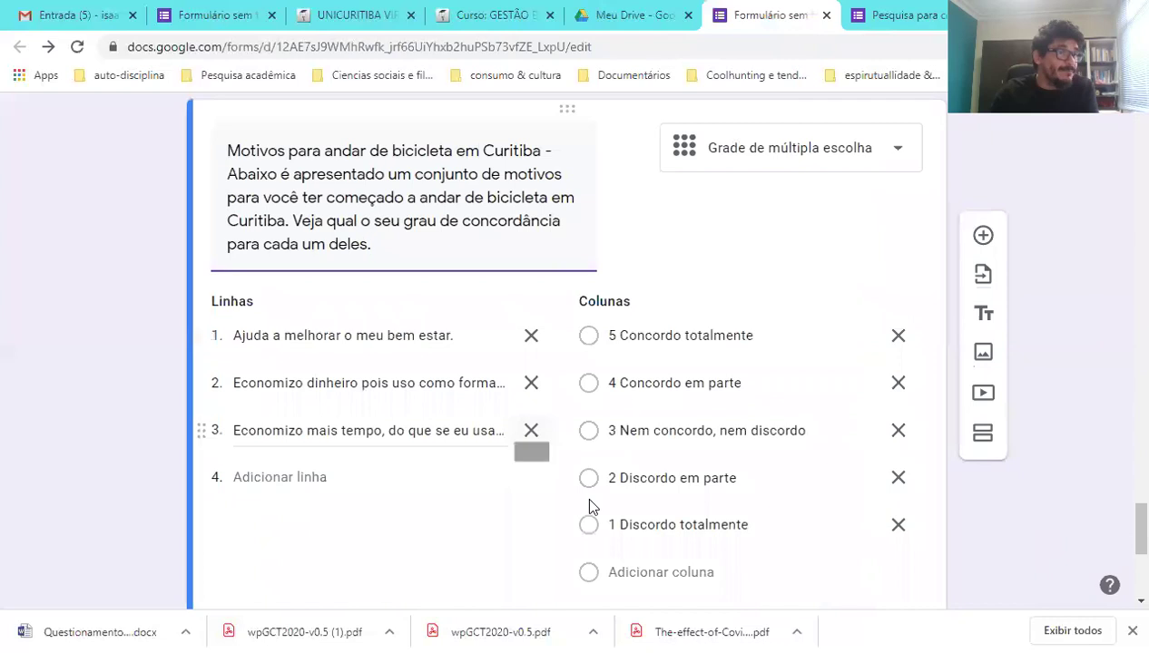
scroll(852, 469, up, 1)
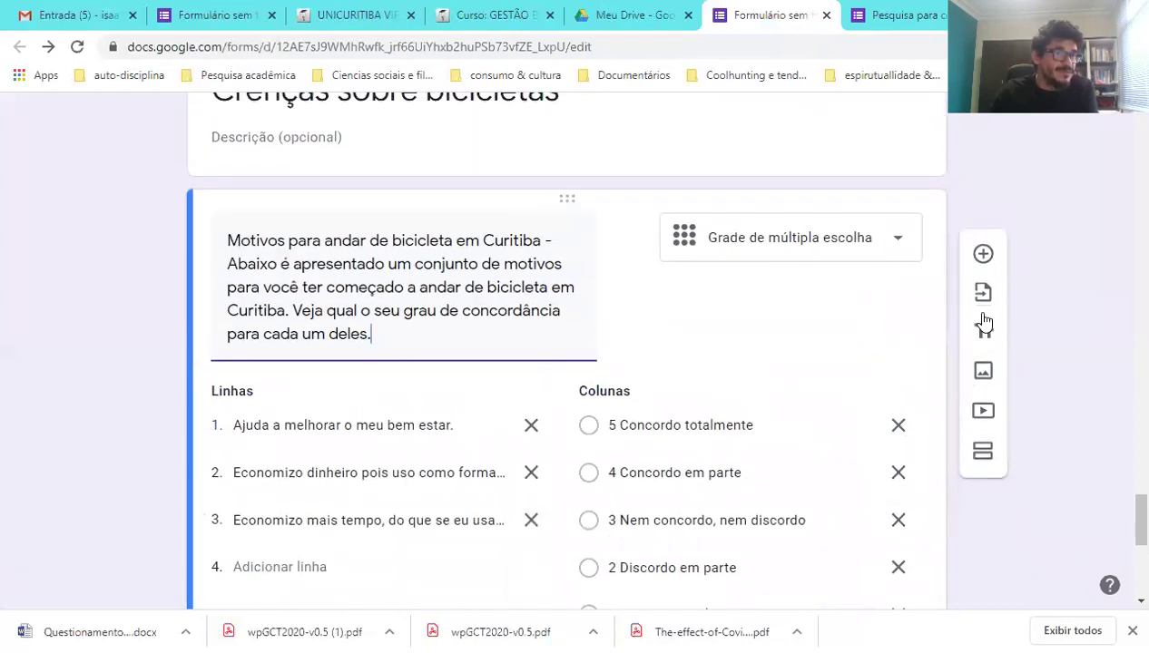
click(983, 237)
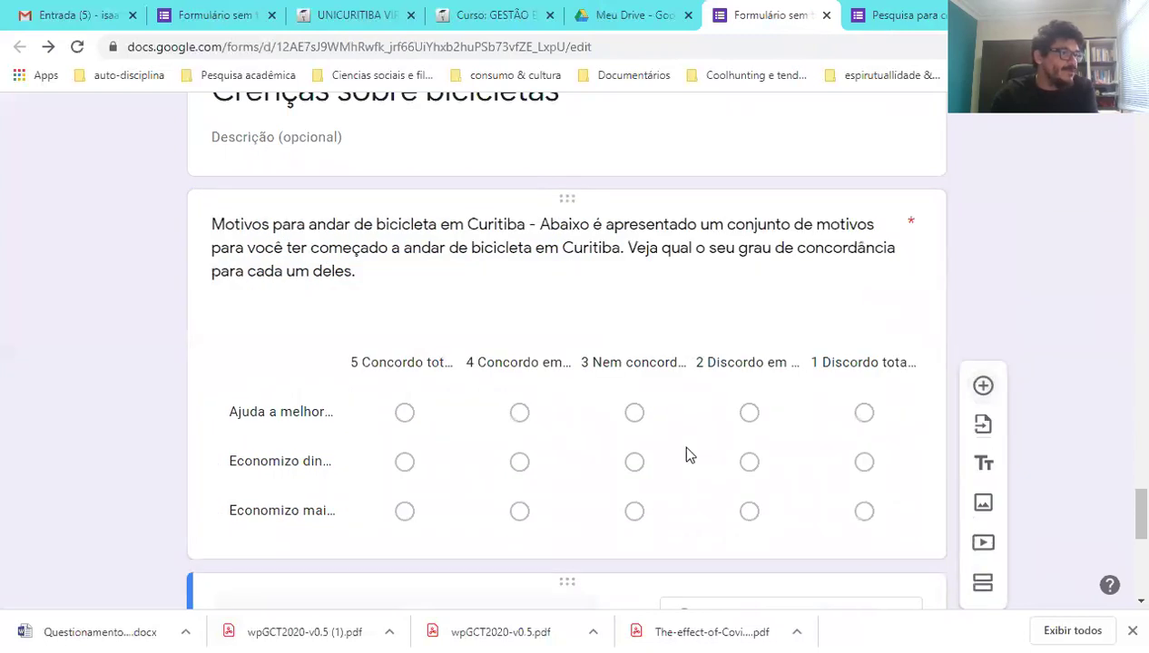
- Title the new question "Veja qual a frequência que você faça as ações abaixo"
key(alt+Tab)
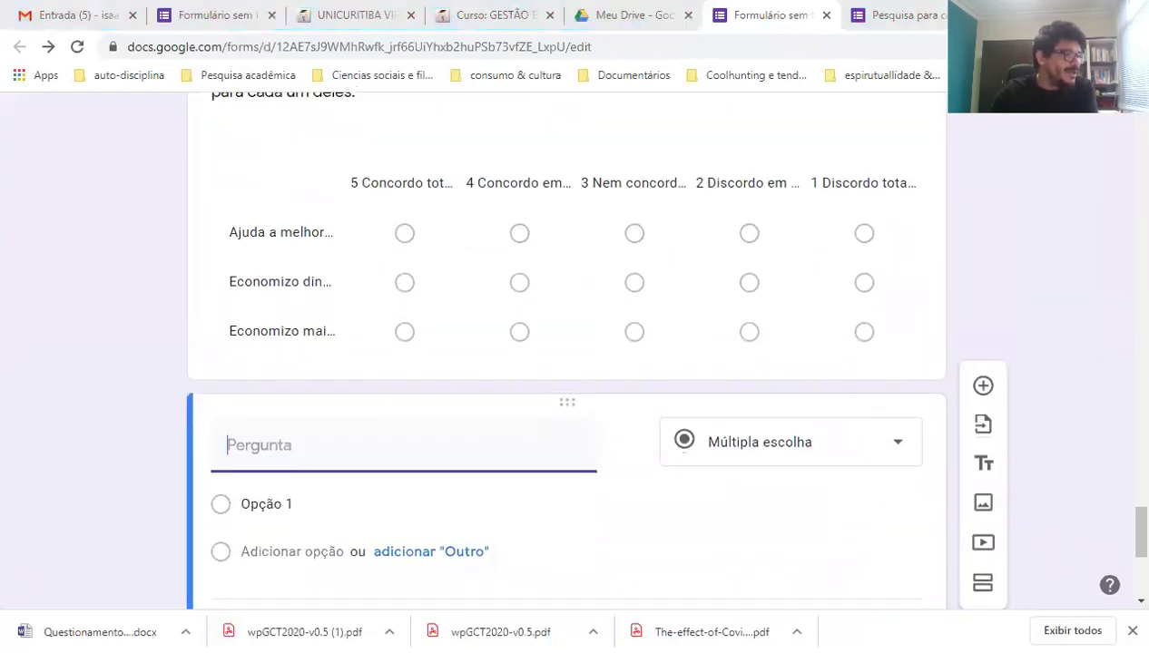
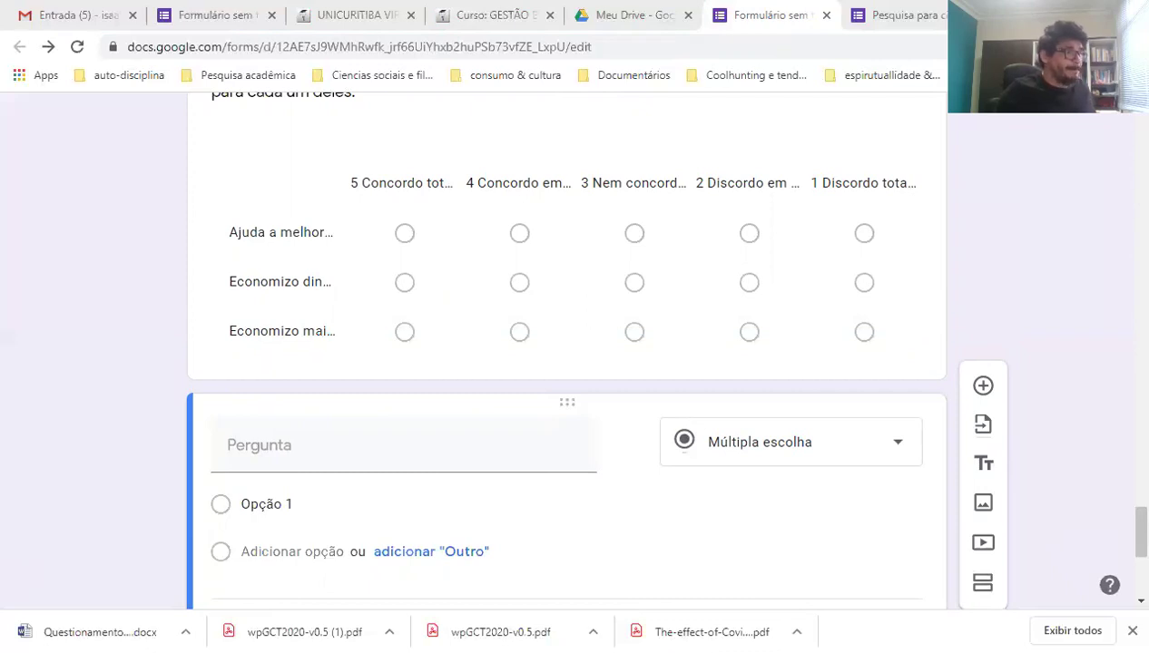
click(356, 459)
text(Veja qual a frequência que você faça as ações abaixo)
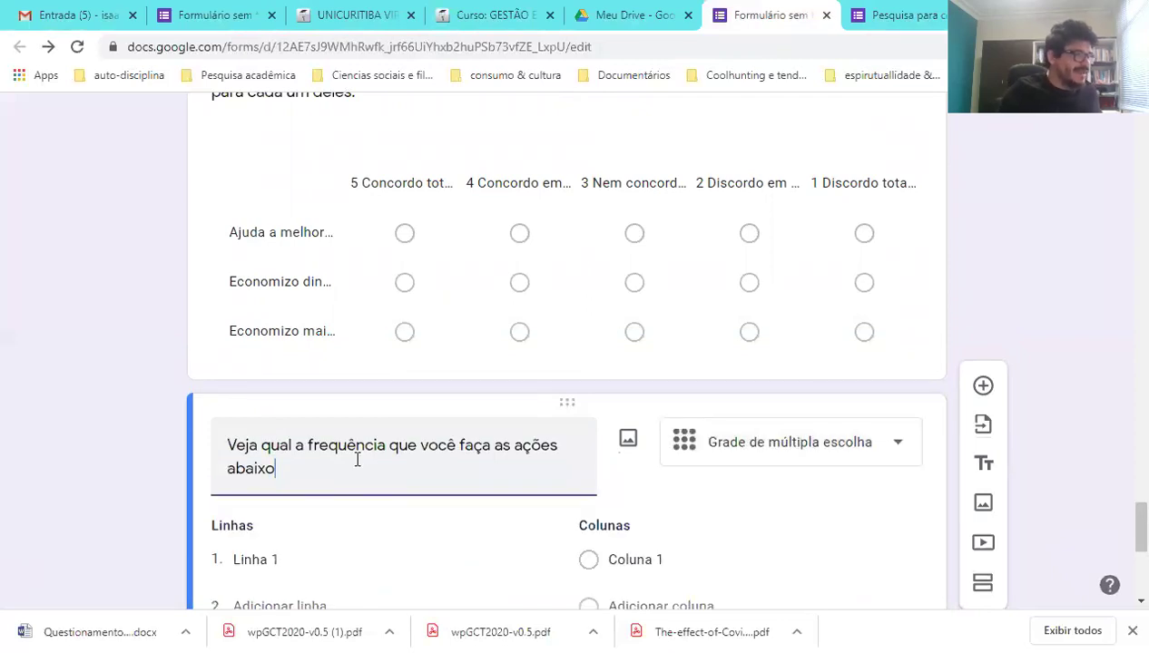
- Replace "faça" with "pratica" in the question title and append ", quando está andando de bicicleta."
click(470, 445)
text(pratica)
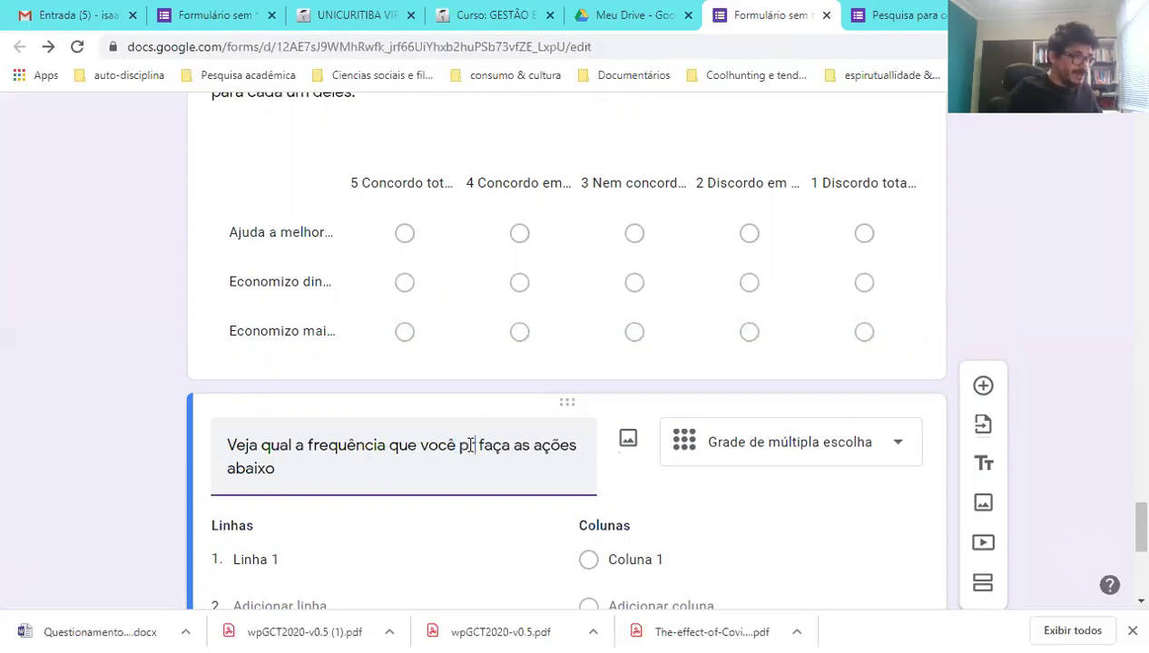
key(Delete)
key(Delete)
key(Delete)
key(Delete)
key(Delete)
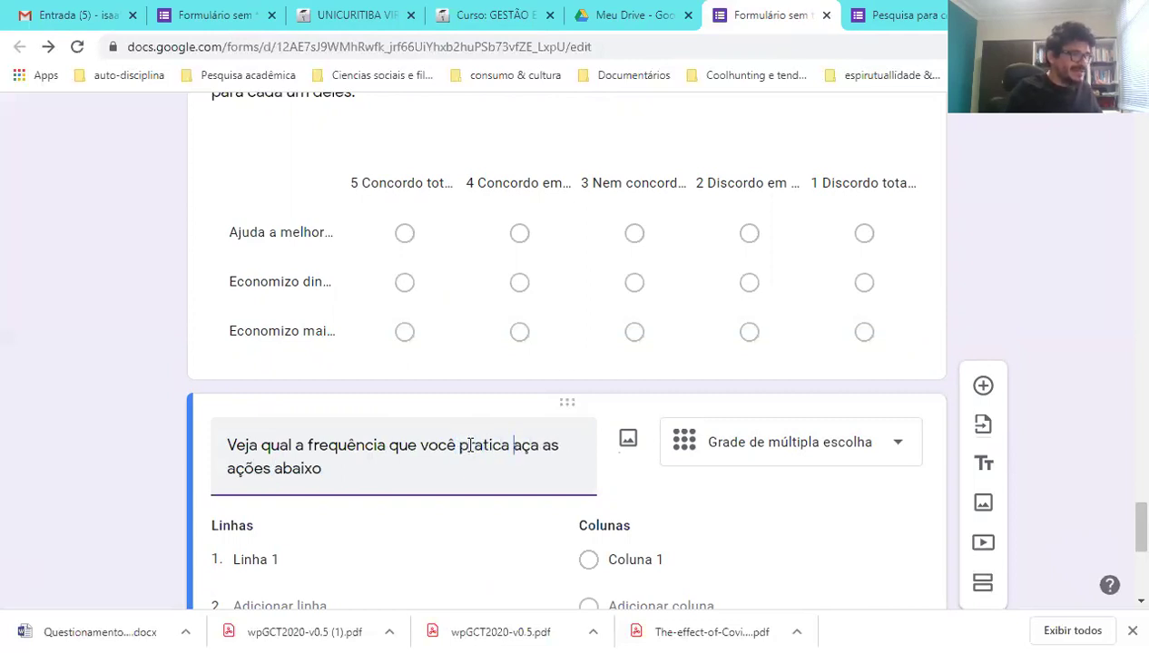
key(Down)
text(, quando está an)
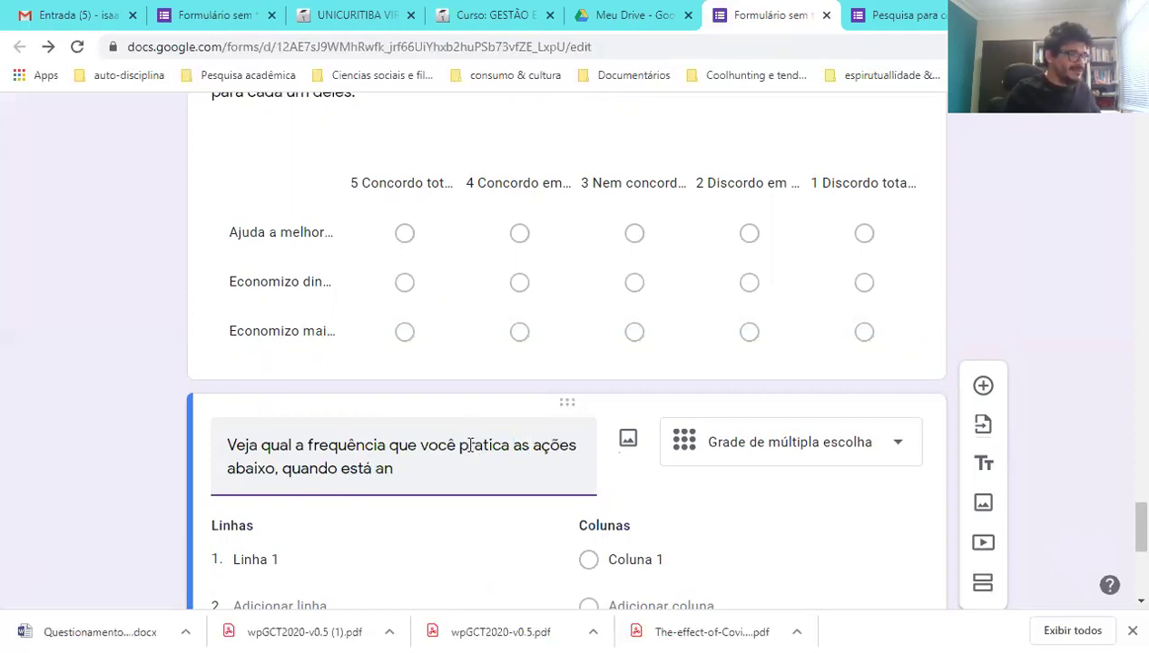
text(dando de biciclet)
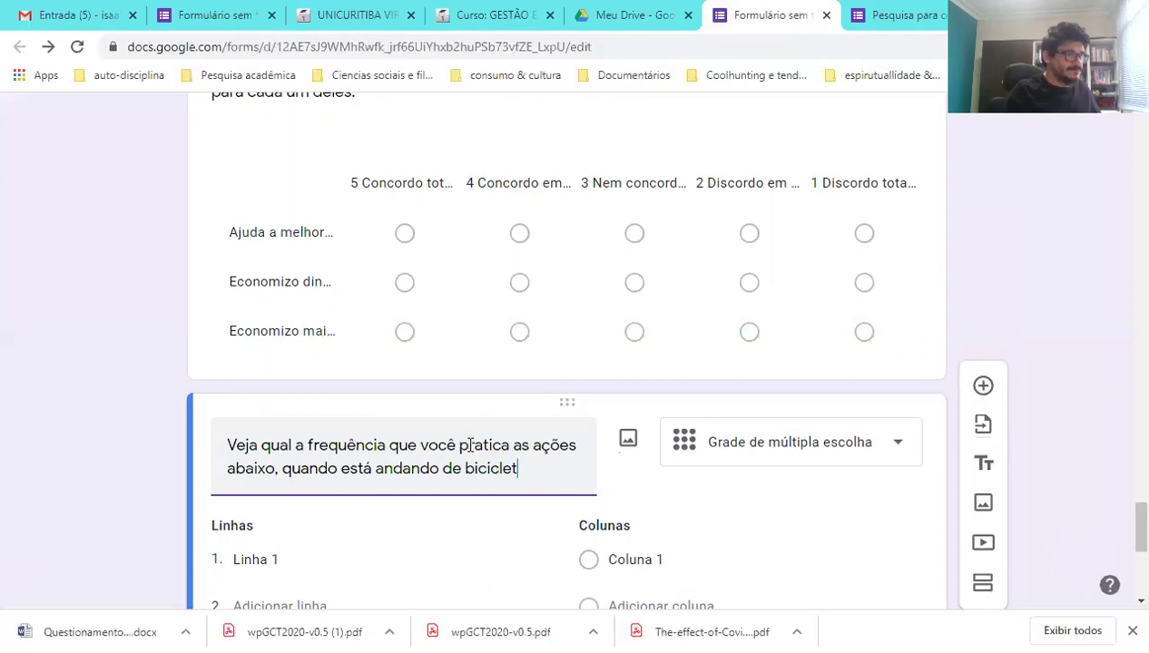
text(a.)
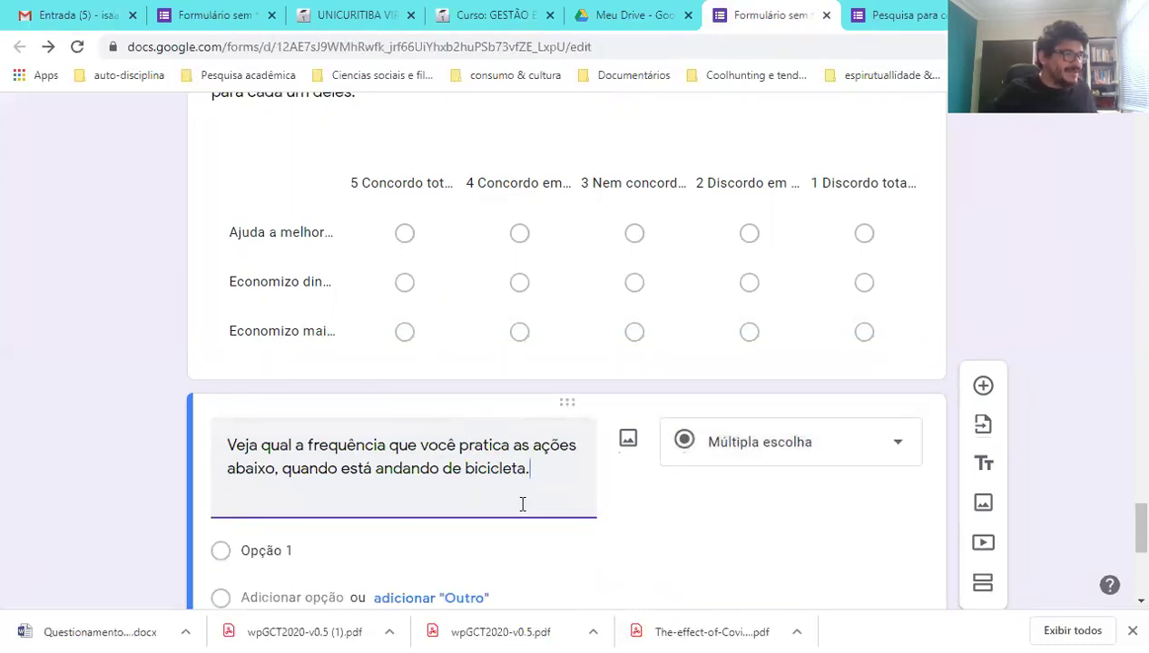
- Set the frequency question's type to Grade de múltipla escolha and open its first column label for editing
click(800, 459)
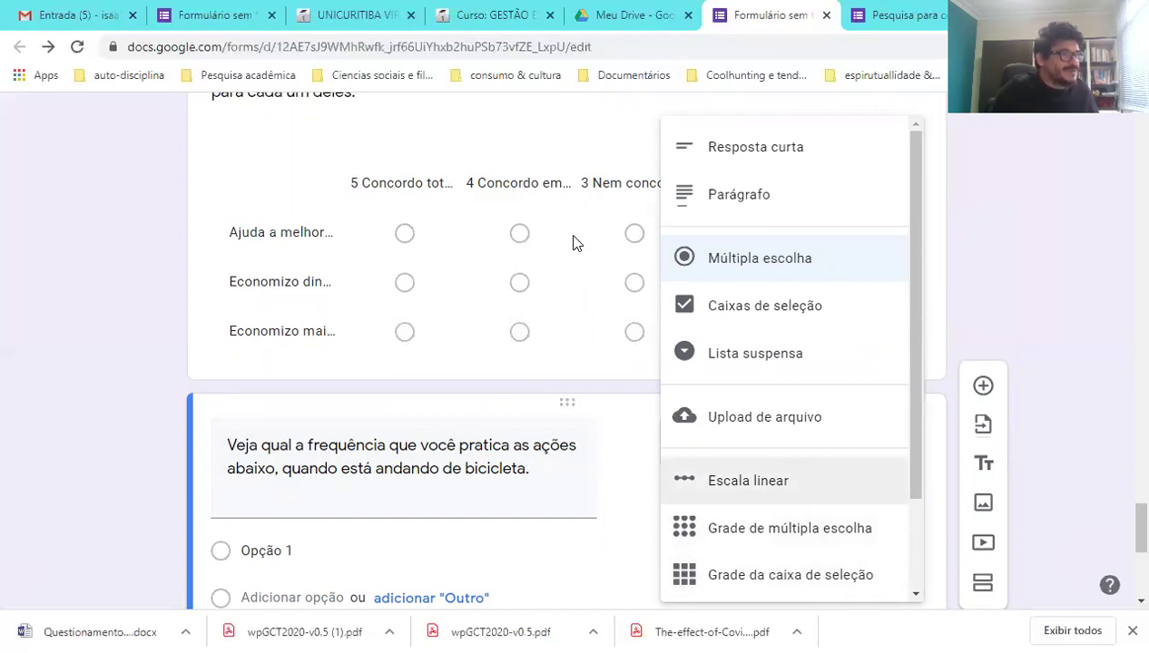
click(768, 528)
scroll(768, 543, down, 1)
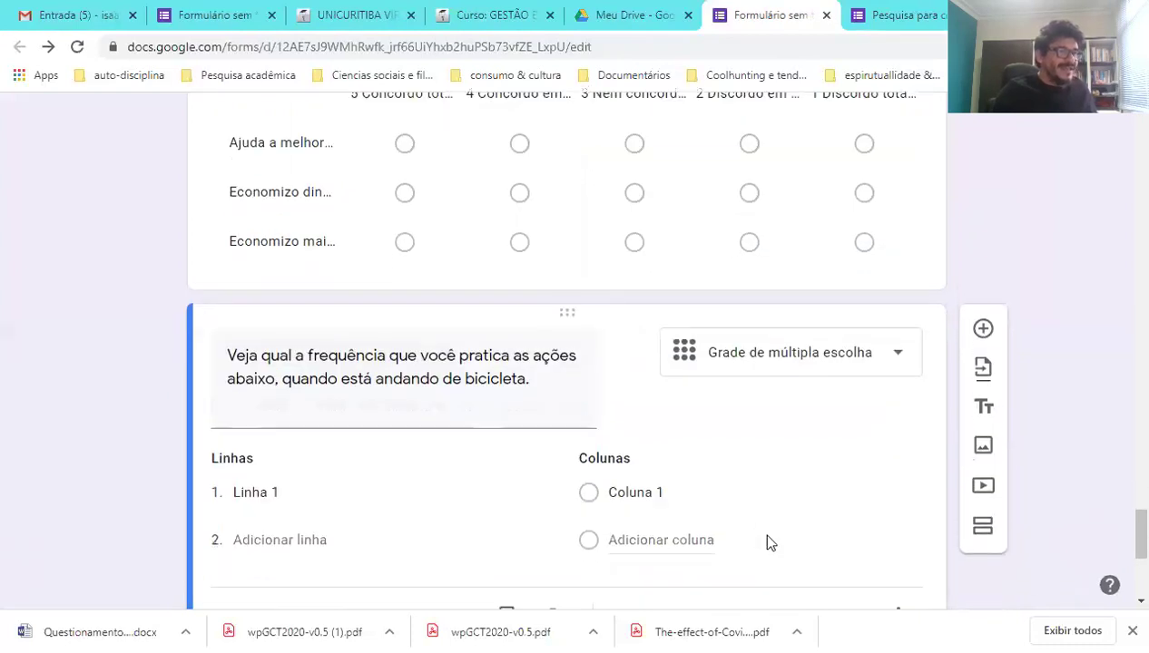
scroll(767, 542, down, 1)
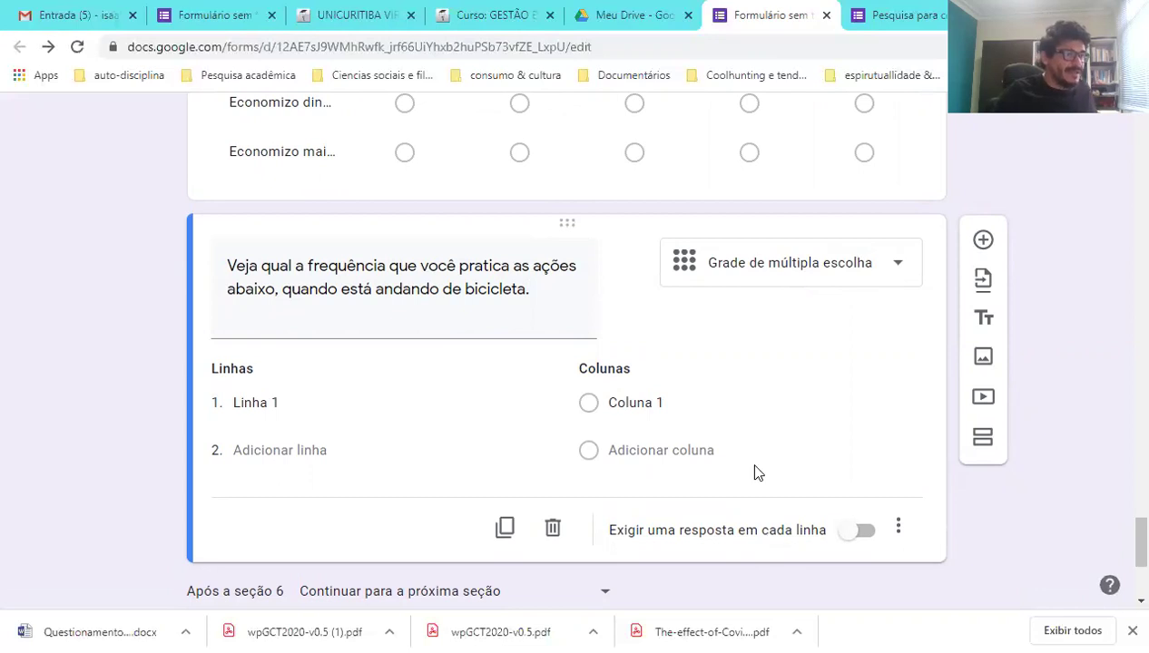
click(693, 404)
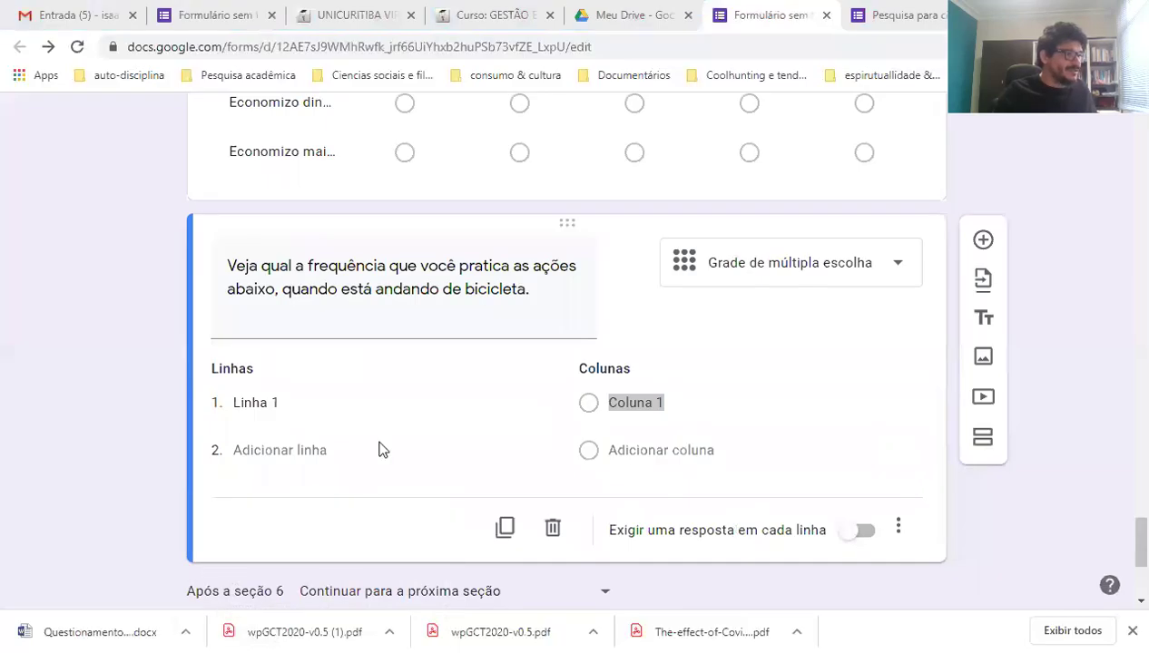
- Name the frequency grid's first row "Andar de capacete"
click(346, 399)
text(An)
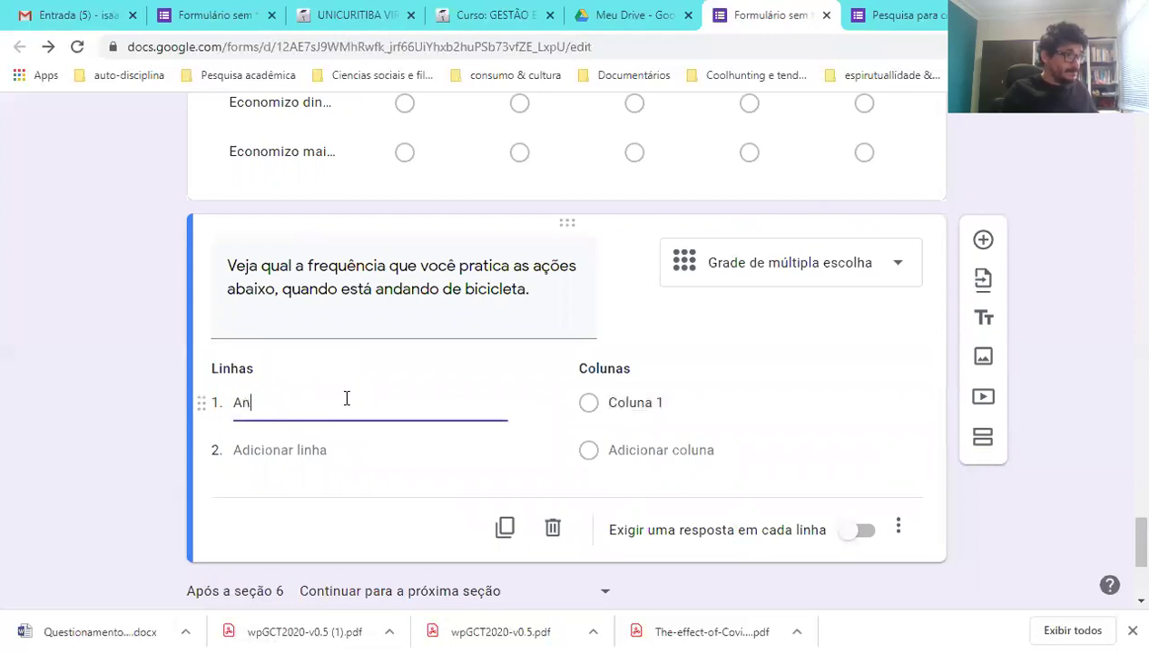
text(dar de capa)
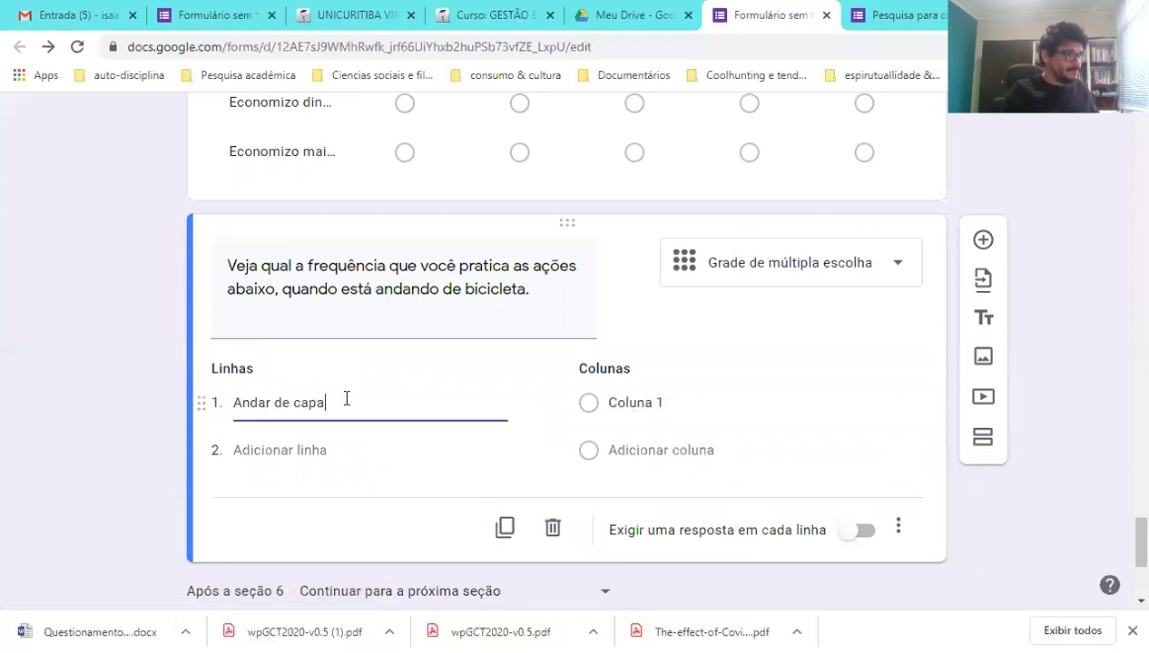
text(cete)
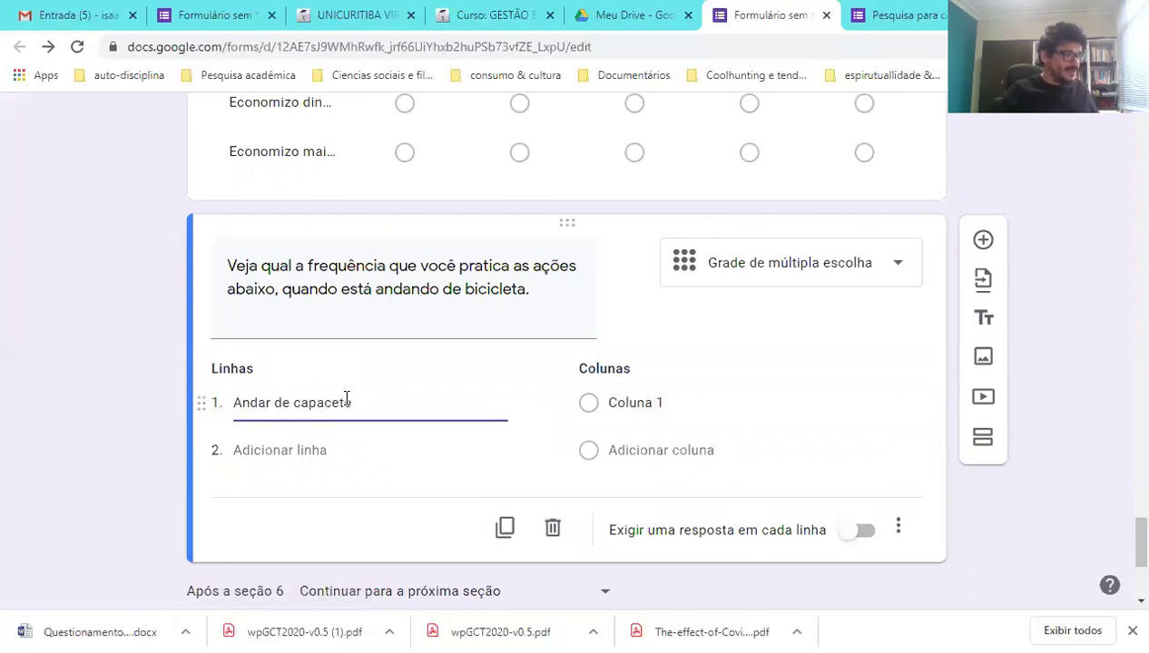
- Add a second row to the frequency grid labelled "Usar luzes de sinalização"
key(Return)
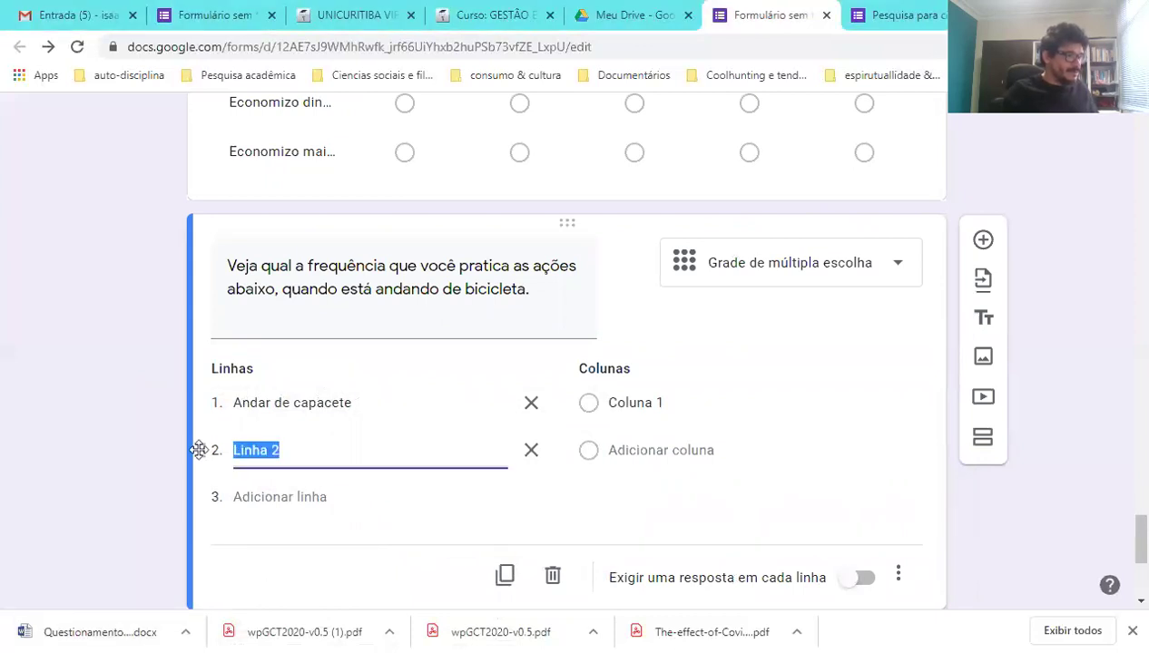
text(usar)
key(Left)
key(Left)
key(Left)
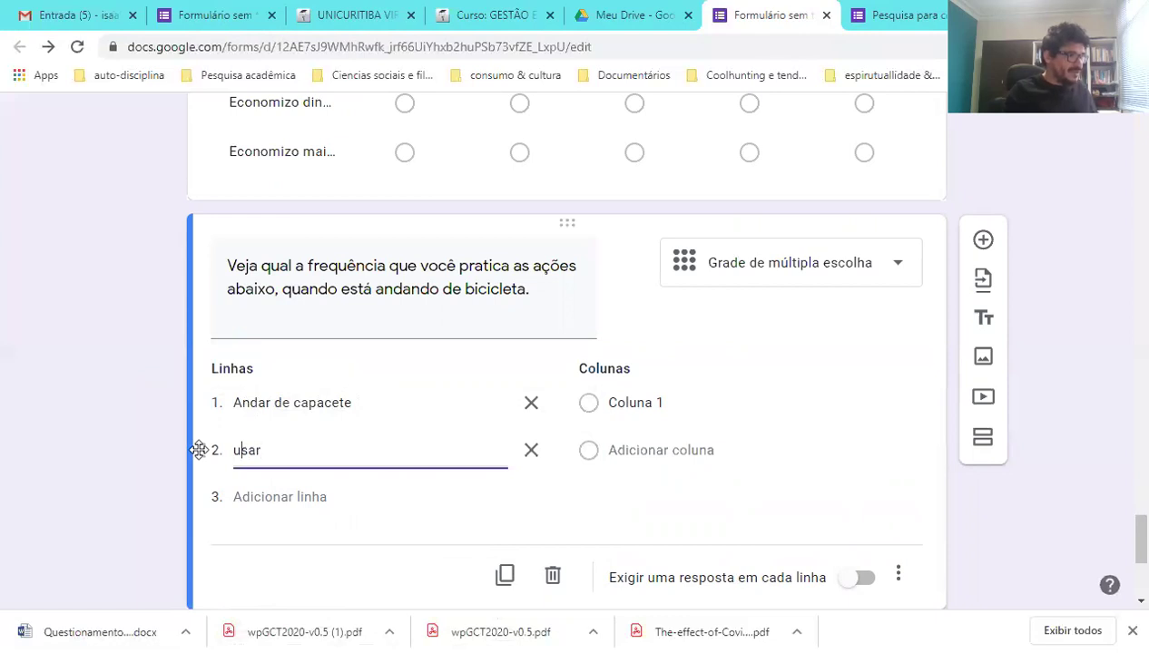
text(U)
key(Delete)
key(End)
text(luzes de )
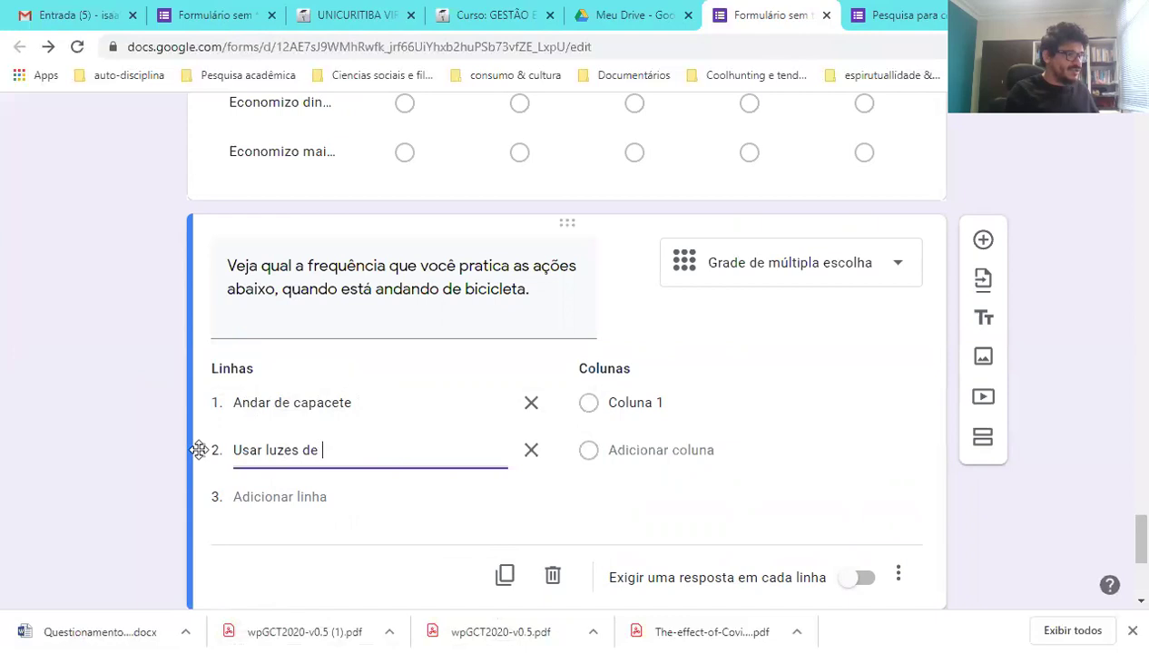
text(sinalização)
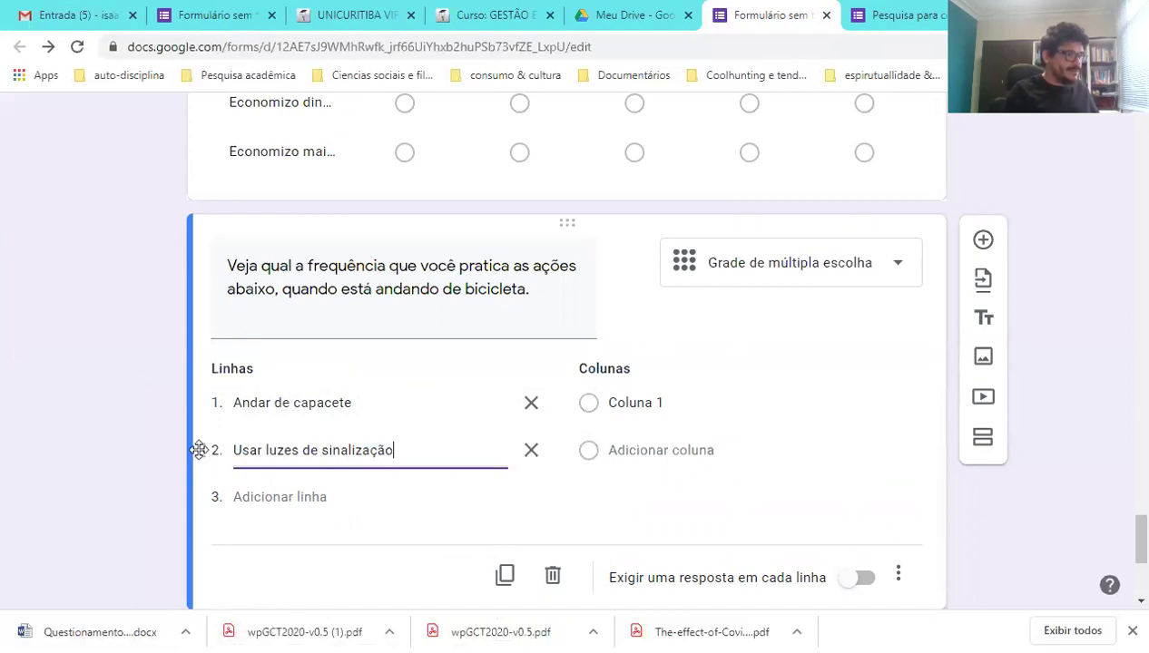
- Add a third row to the frequency grid labelled "Usar luvas"
key(Return)
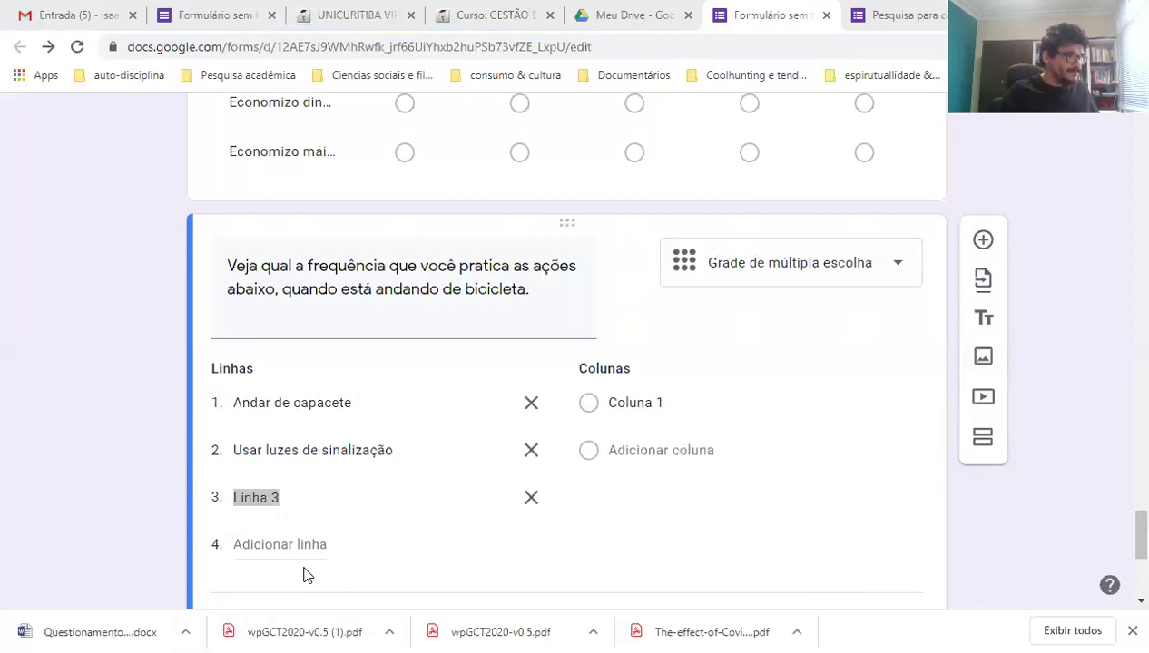
drag(295, 493, 218, 493)
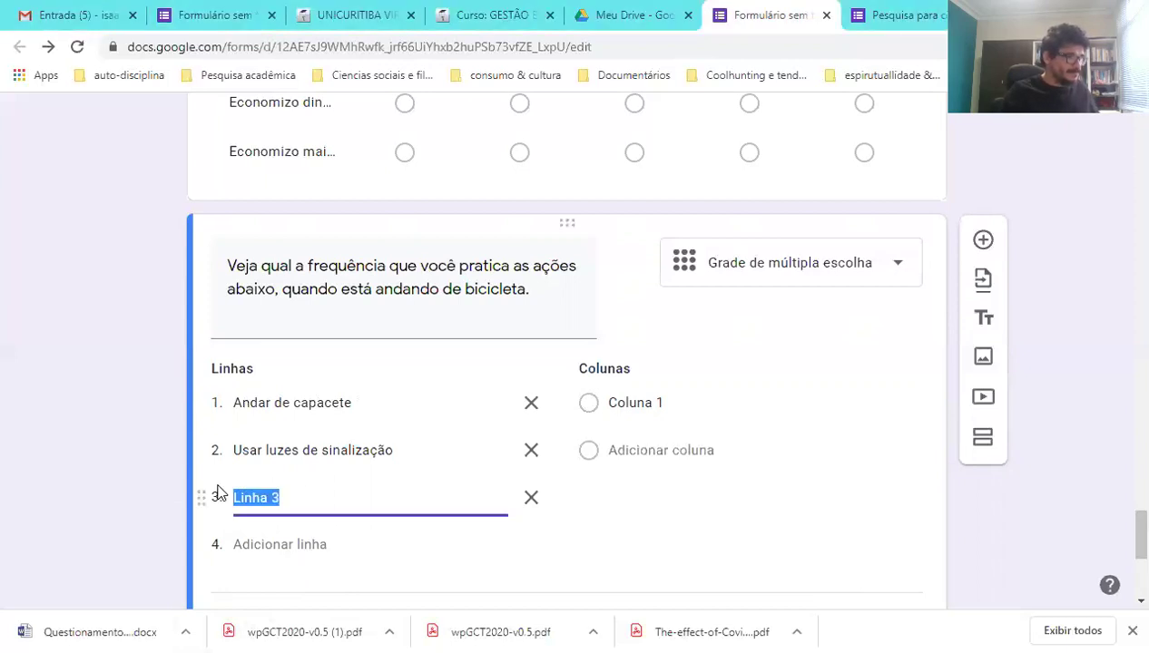
text(usar)
key(BackSpace)
key(Left)
key(Left)
key(Left)
key(Left)
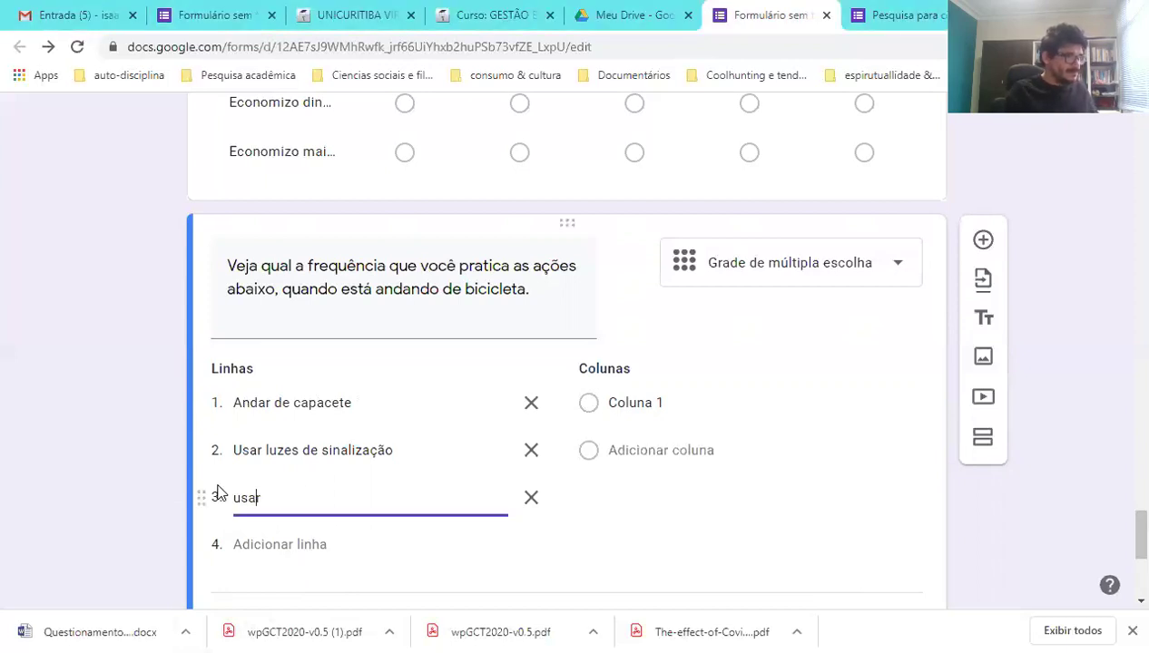
text(U)
key(Delete)
key(End)
text(luvas)
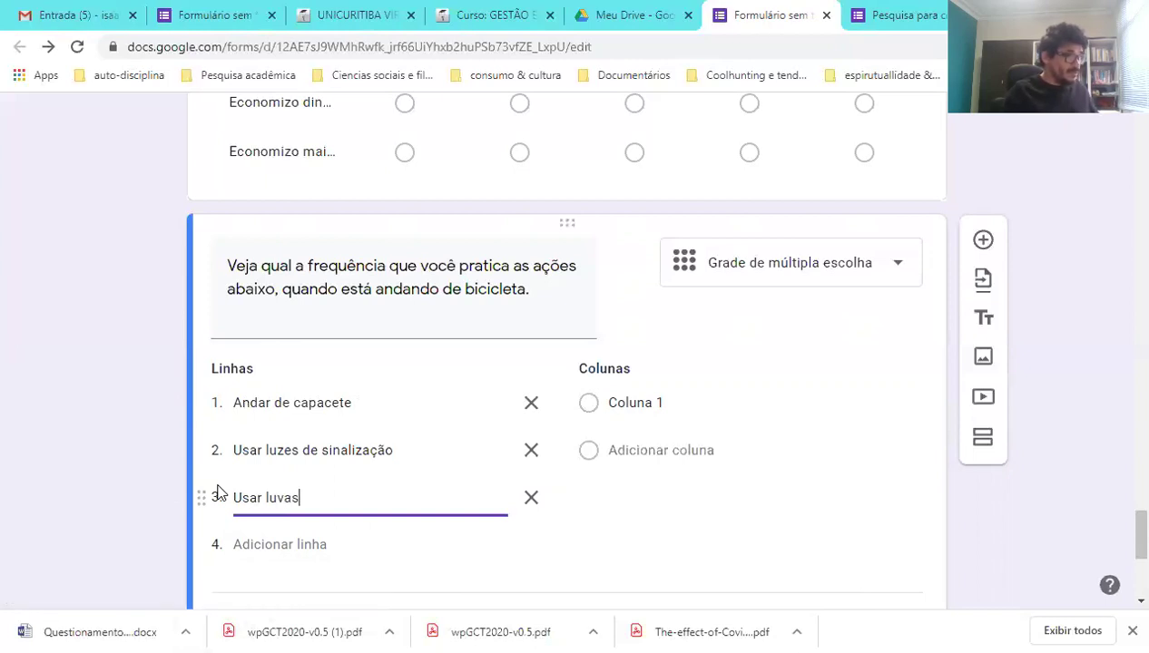
- Add a fourth row to the frequency grid labelled "Realiza revisões periódicas na bicicleta"
key(Return)
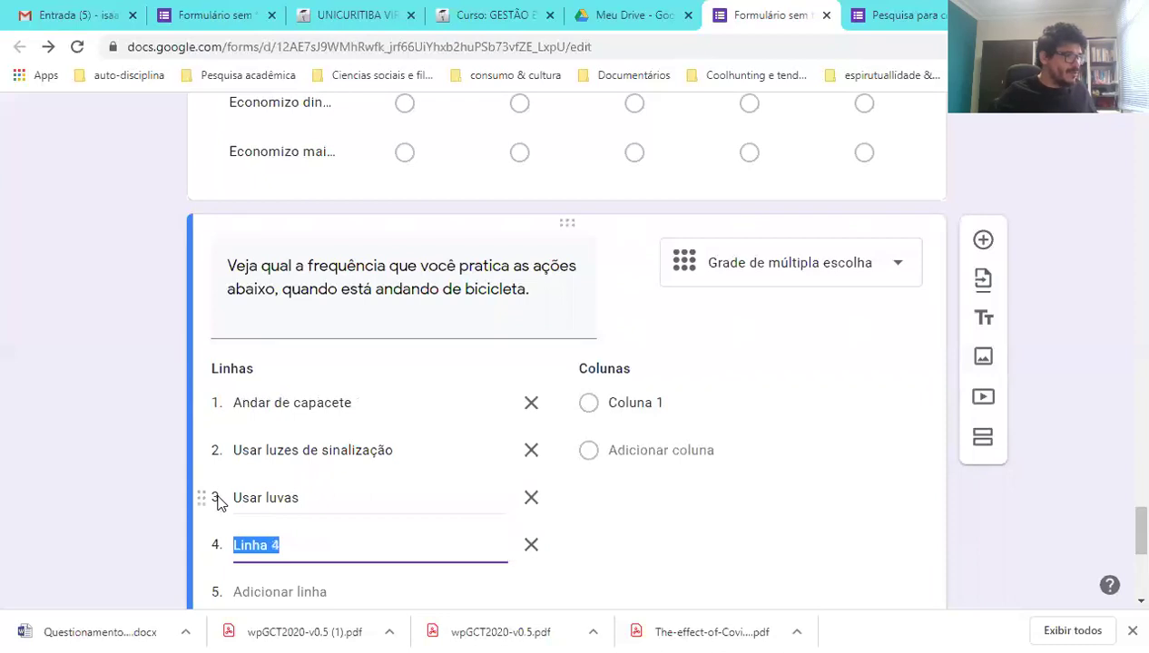
key(alt+Tab)
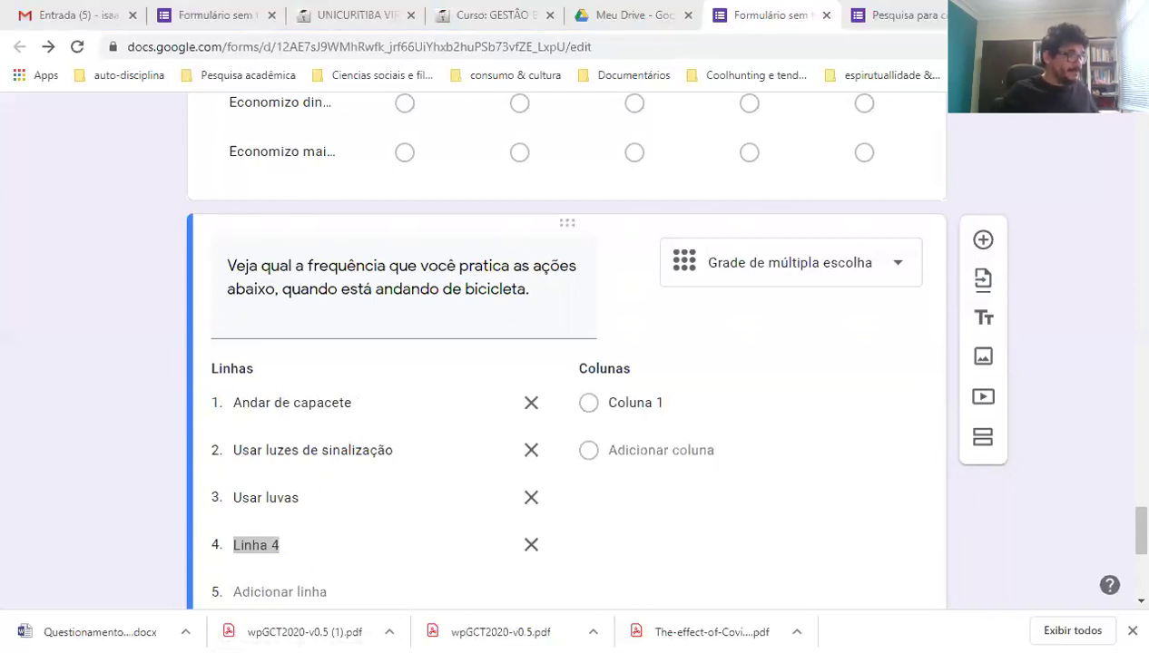
click(242, 547)
drag(279, 545, 236, 546)
text(Rea)
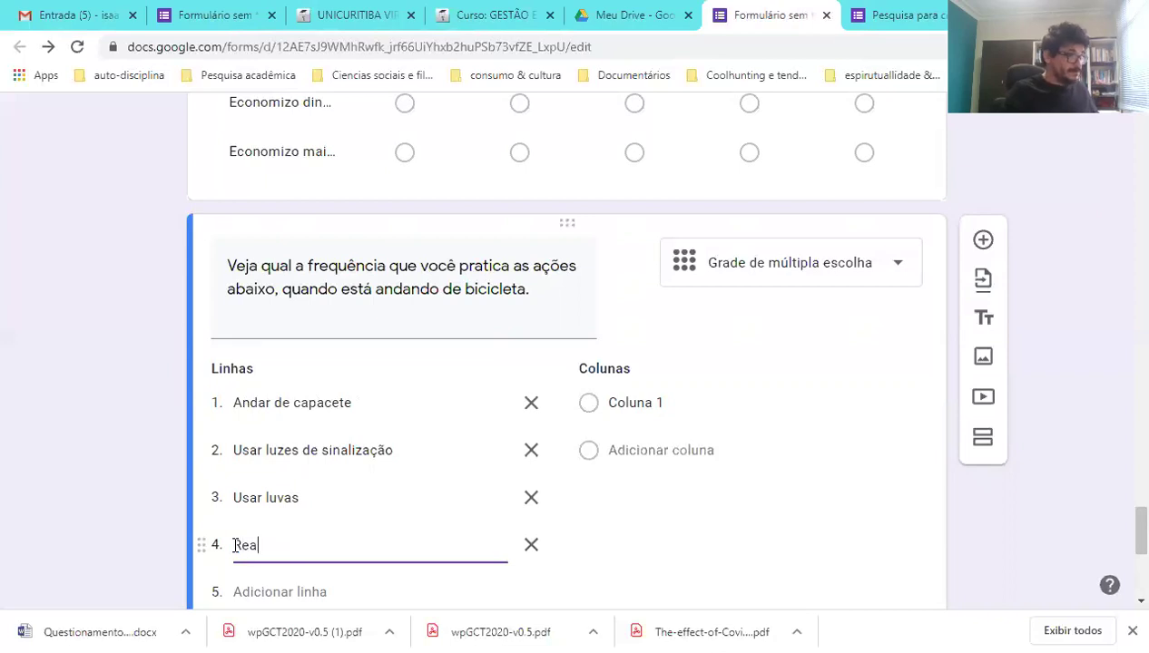
text(liza revis)
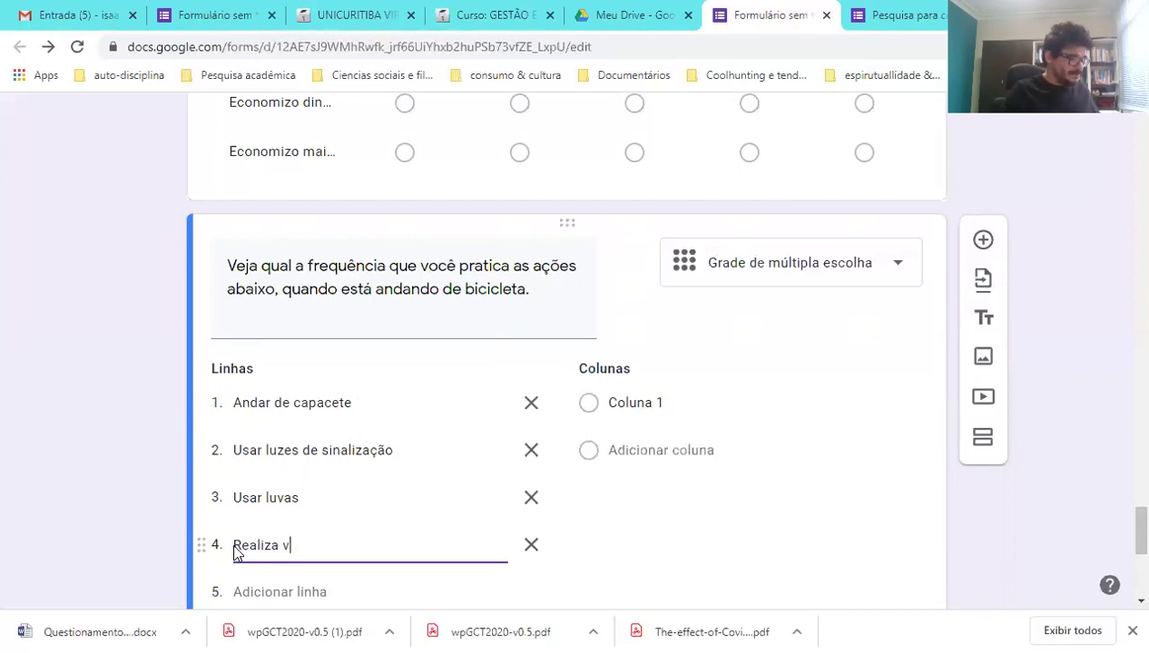
text(õe)
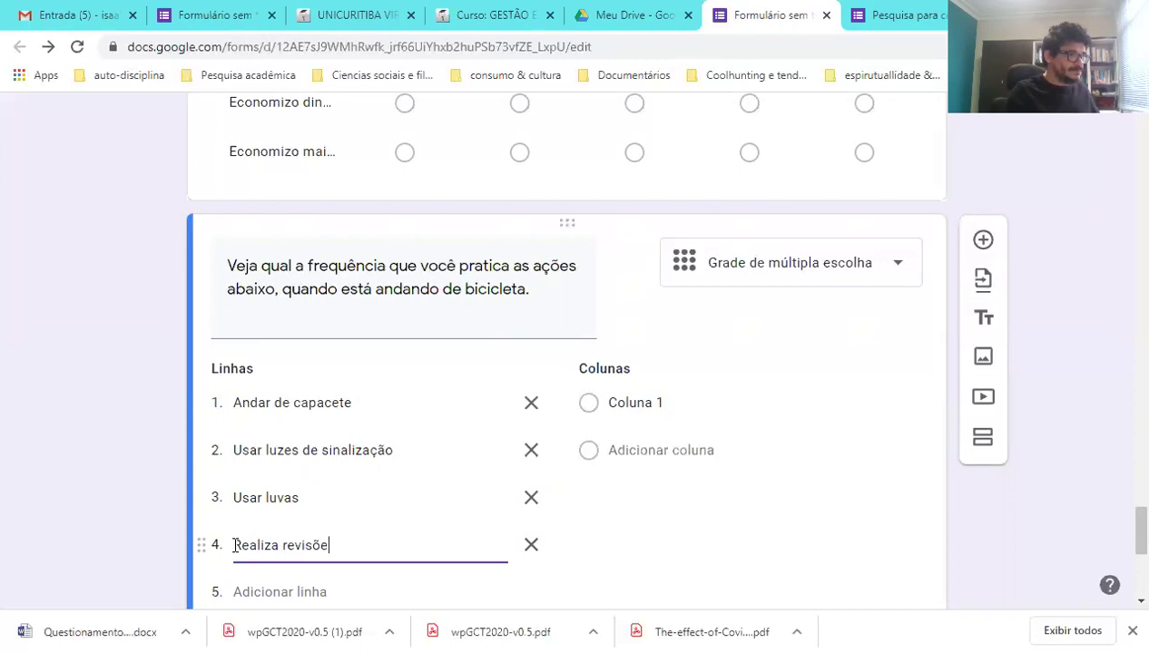
text(s periódi)
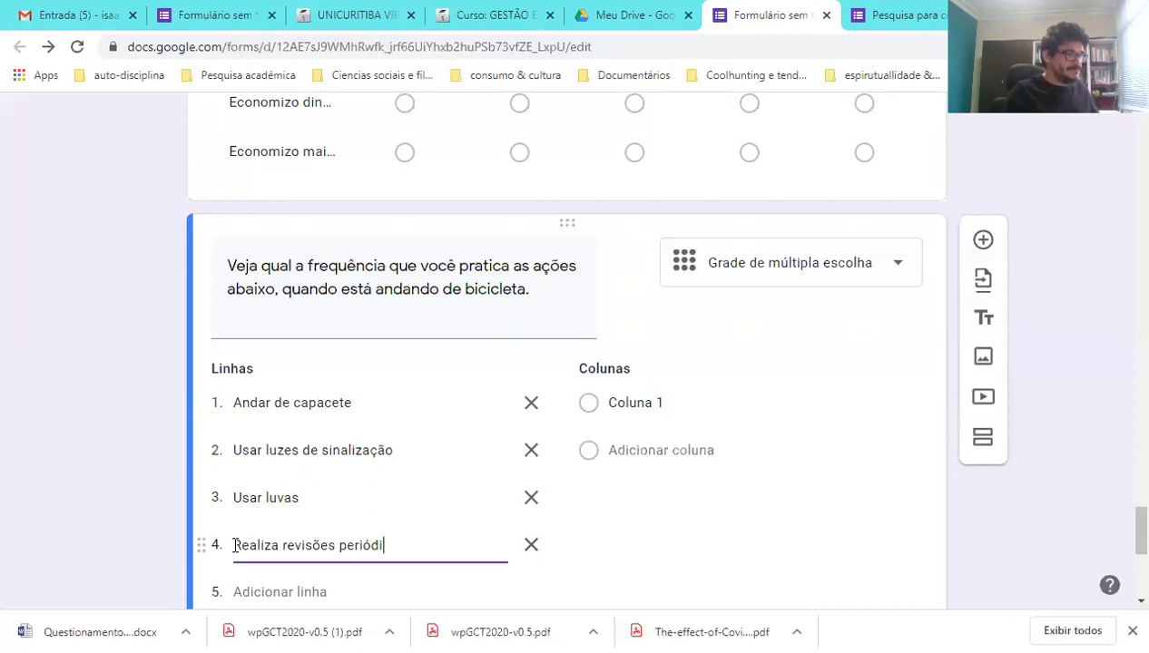
text(cas na bice)
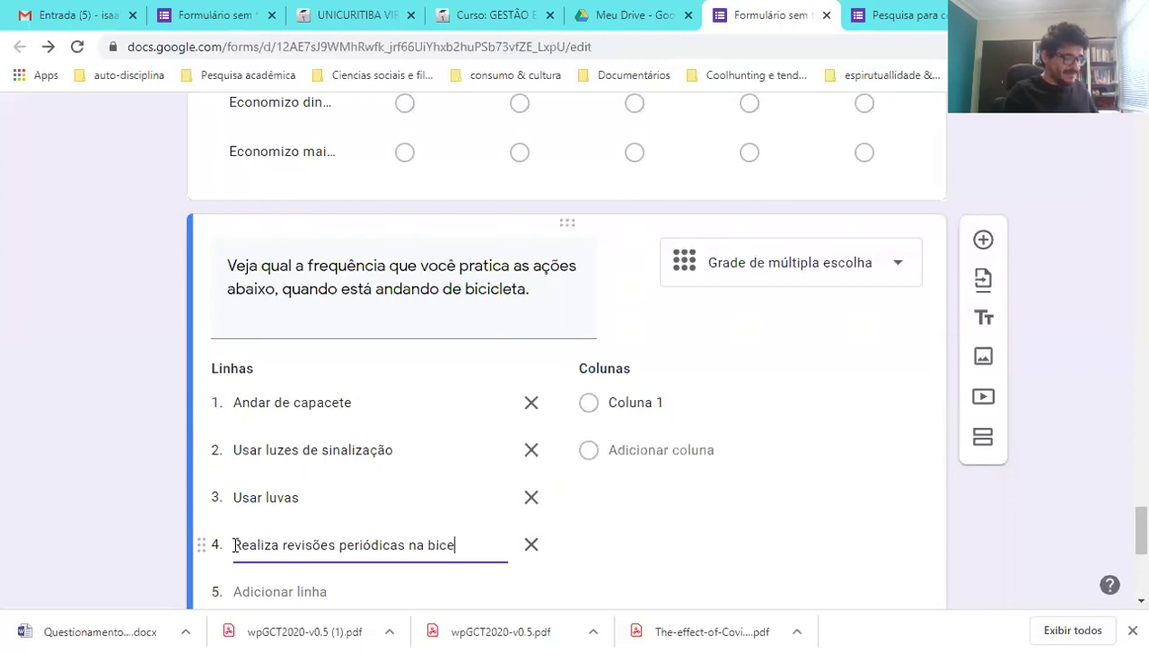
key(Left)
text(icl)
key(End)
text(ta)
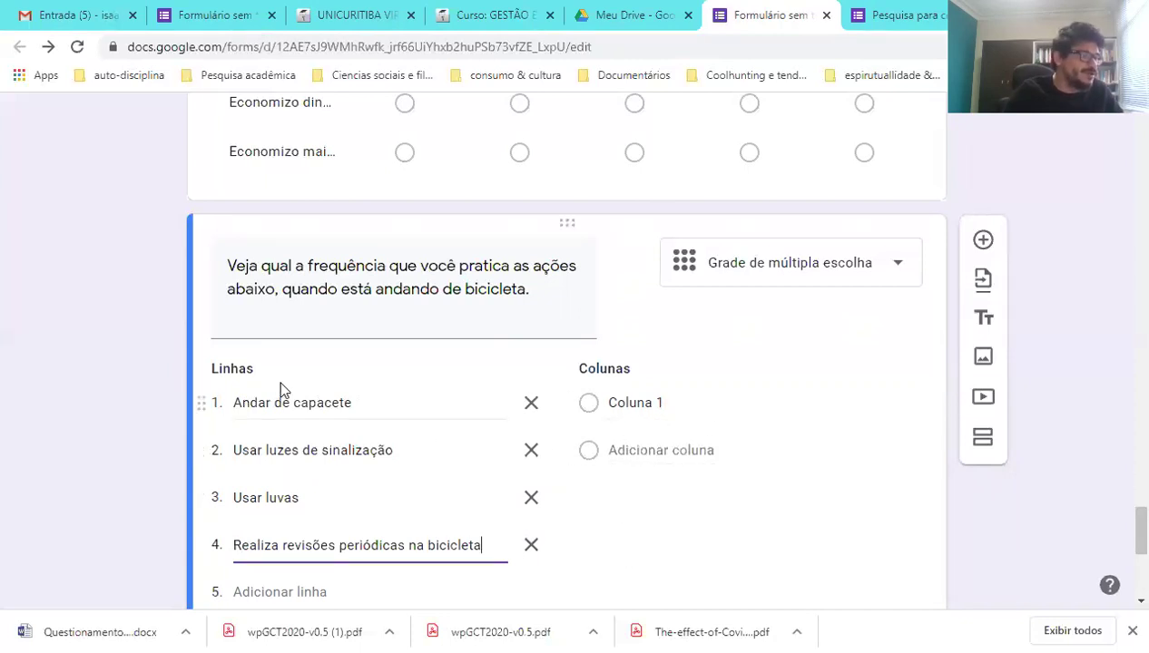
- Check the agreement columns of the cycling motives grid and label the frequency grid's first column "4 Sempre"
click(649, 397)
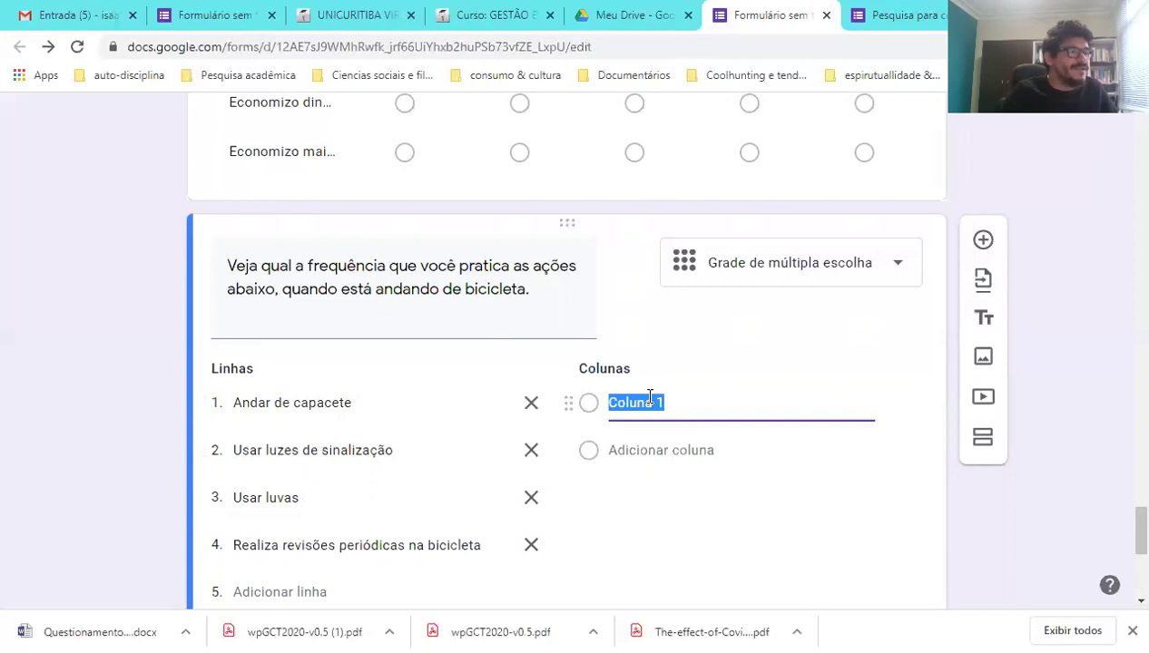
scroll(650, 398, up, 4)
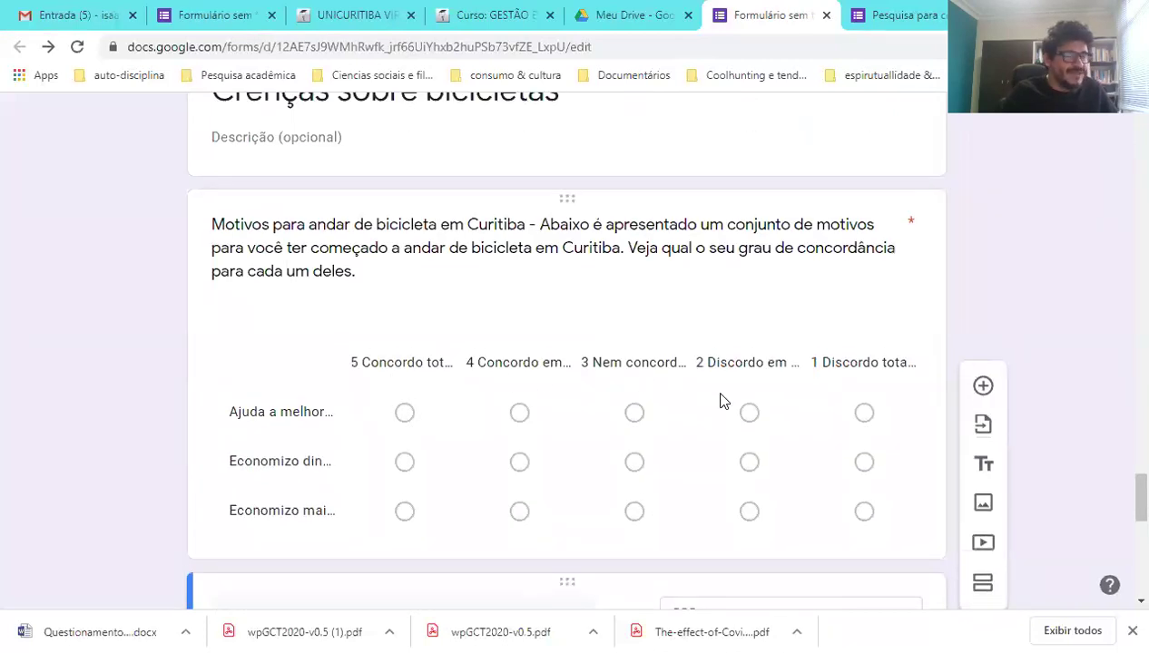
scroll(719, 401, down, 5)
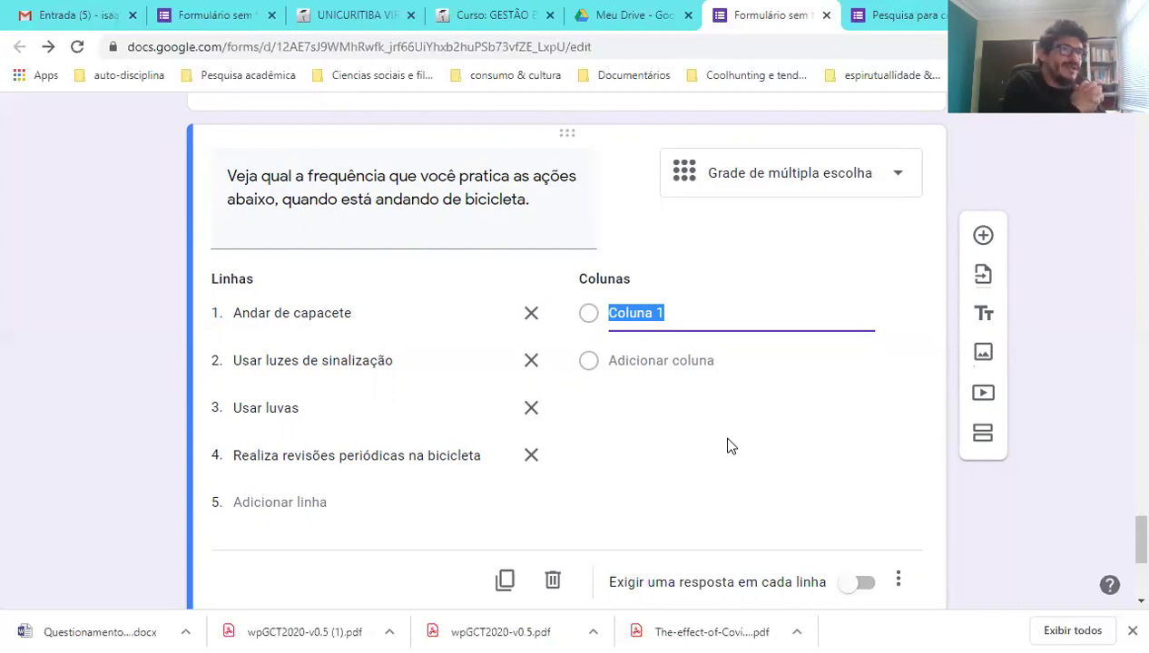
scroll(727, 445, up, 4)
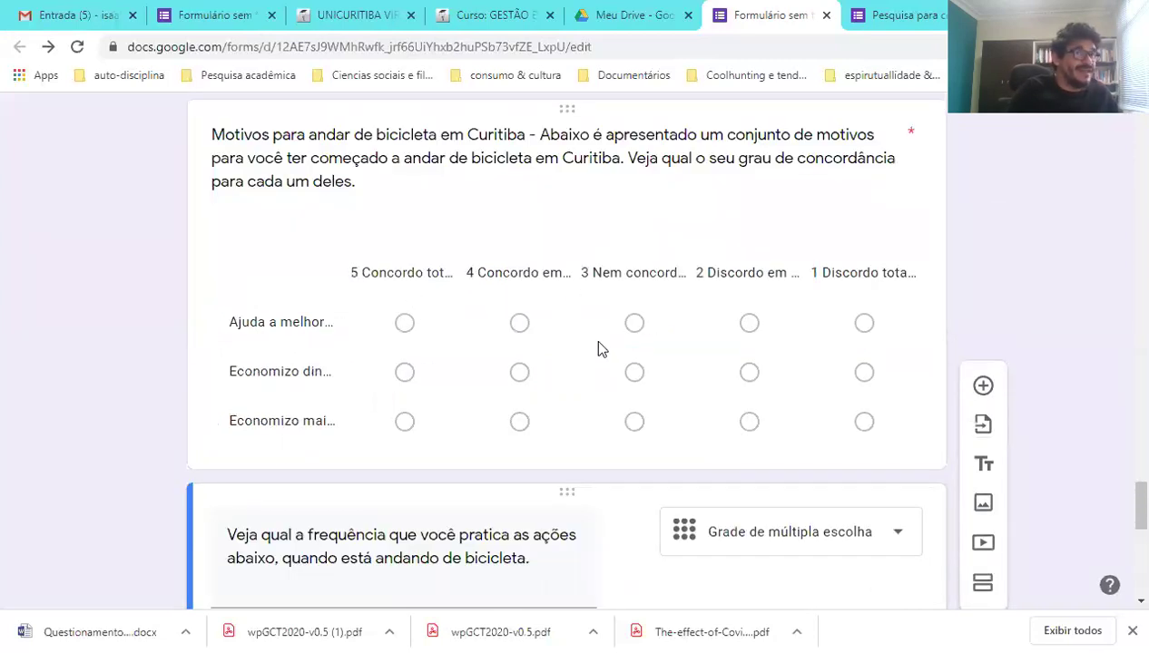
scroll(599, 349, down, 3)
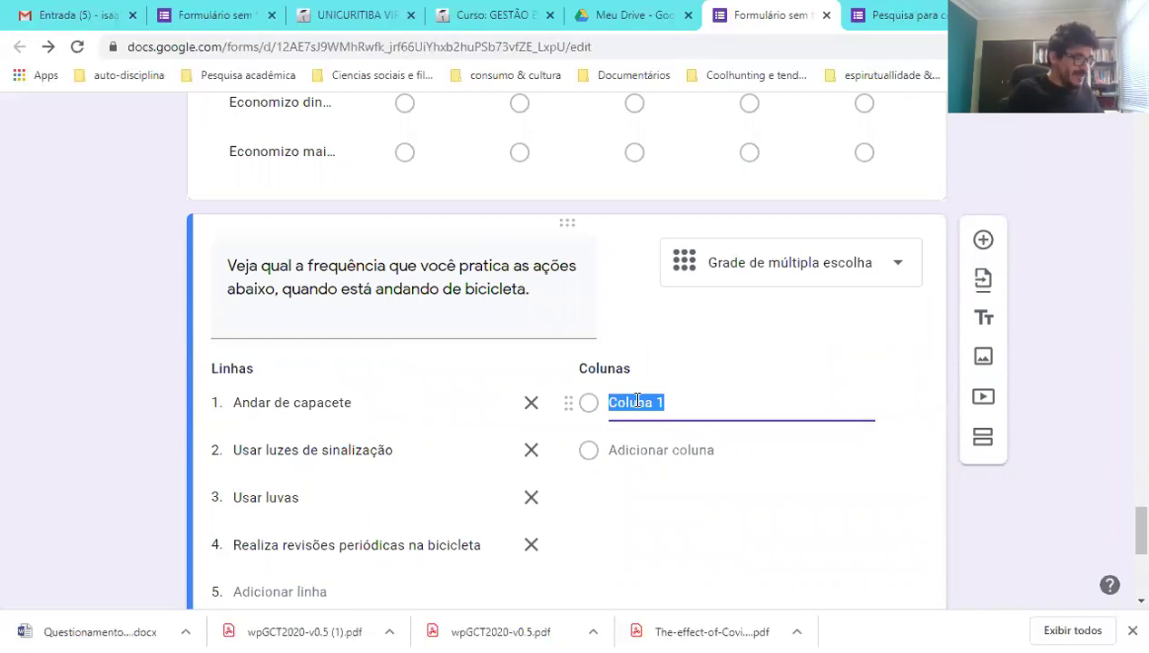
text(4 Sempre)
- Add the columns "3 Maioria das vezes", "2 Poucas vezes" and "1 Nunca" to the frequency grid
key(Return)
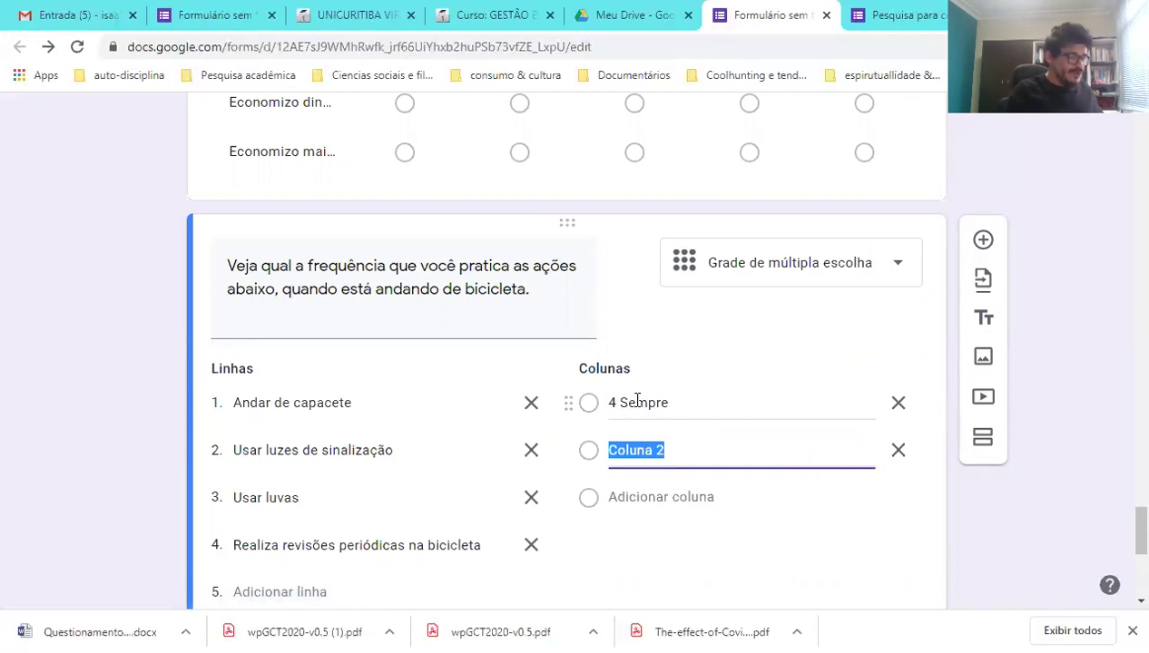
text(3 Ma)
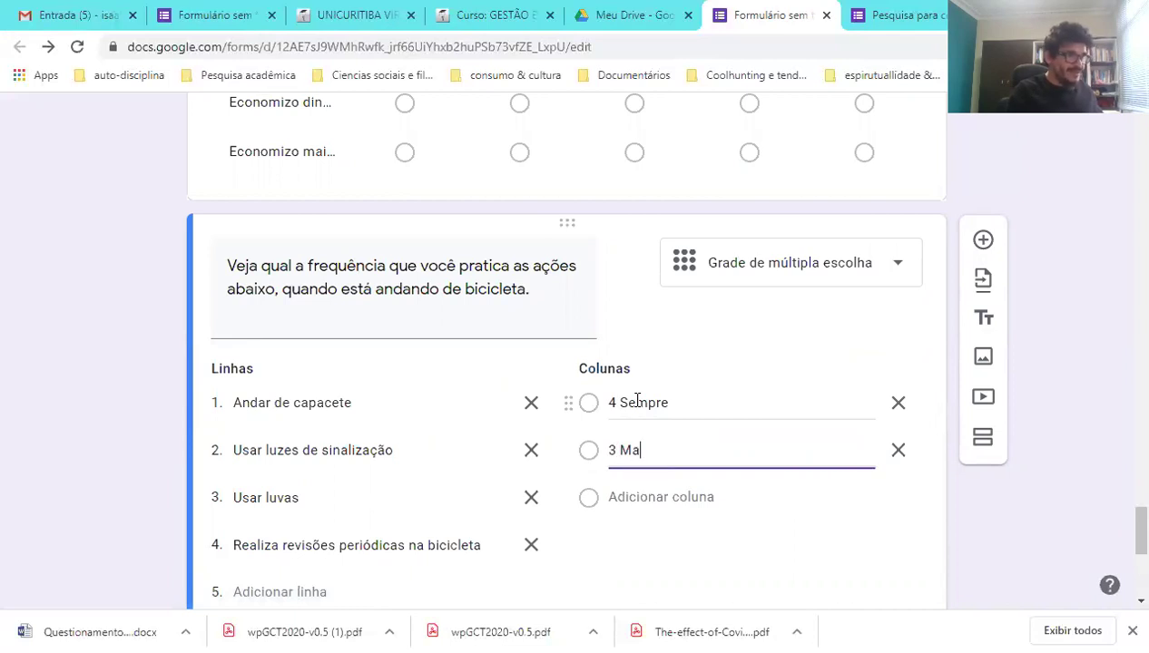
text(ioria das)
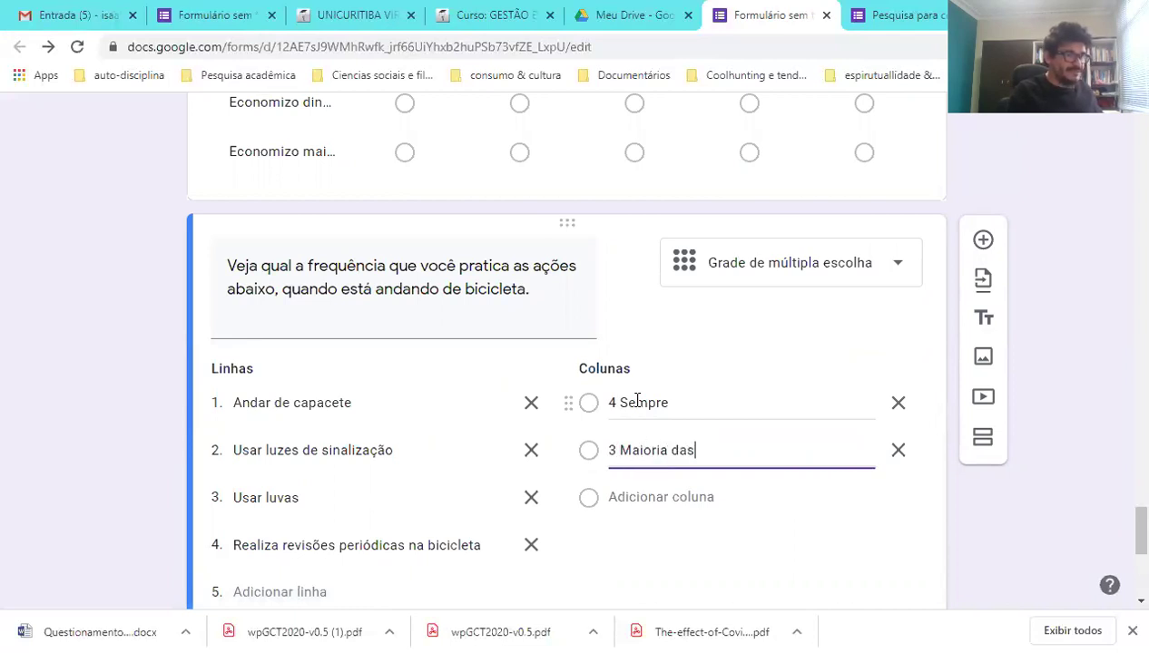
text( vezes)
key(Return)
text(2 Poucas vezes)
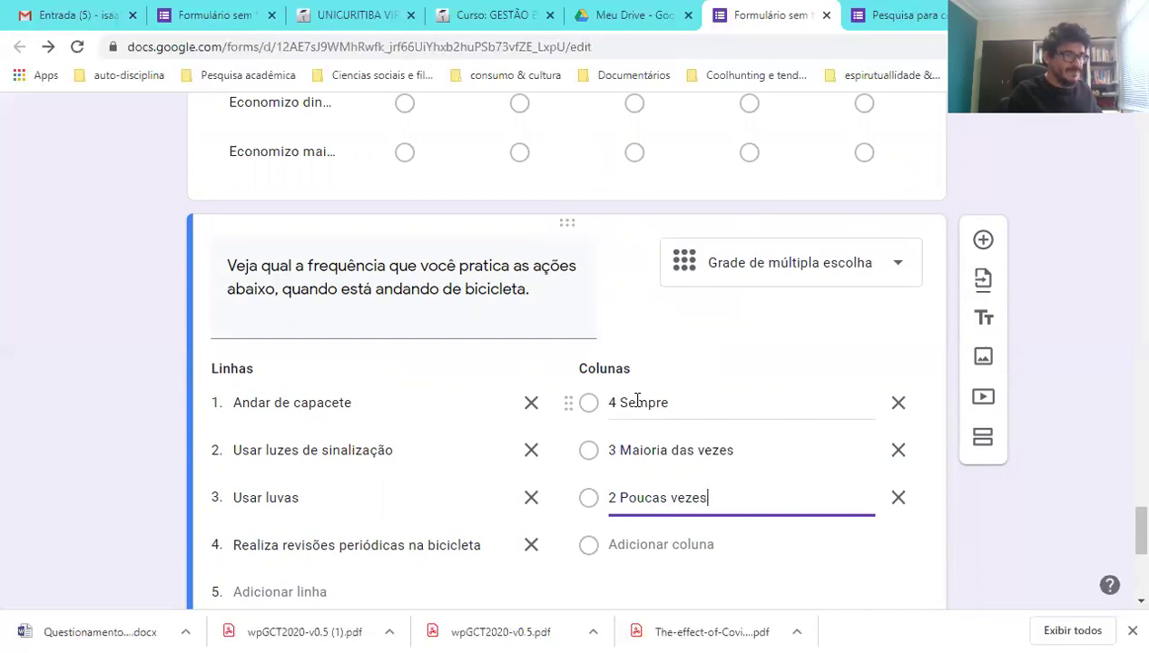
key(Return)
text(1 Nunca)
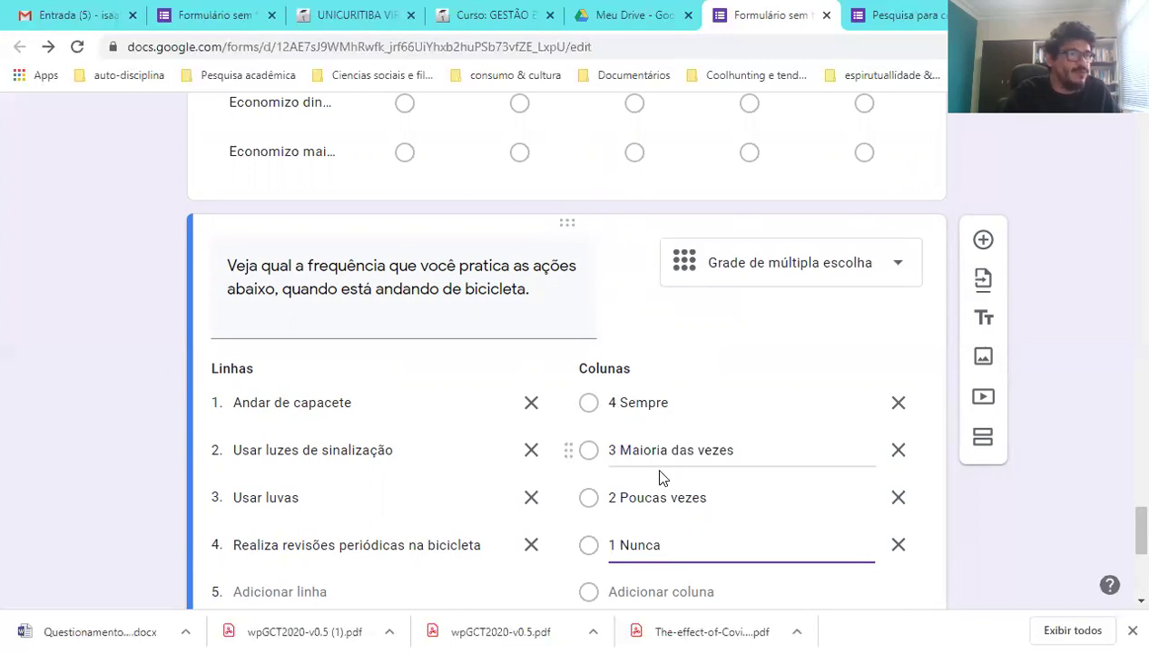
- Require a response in each row of the frequency grid and order its rows randomly, leaving the question's edit mode
scroll(685, 133, down, 3)
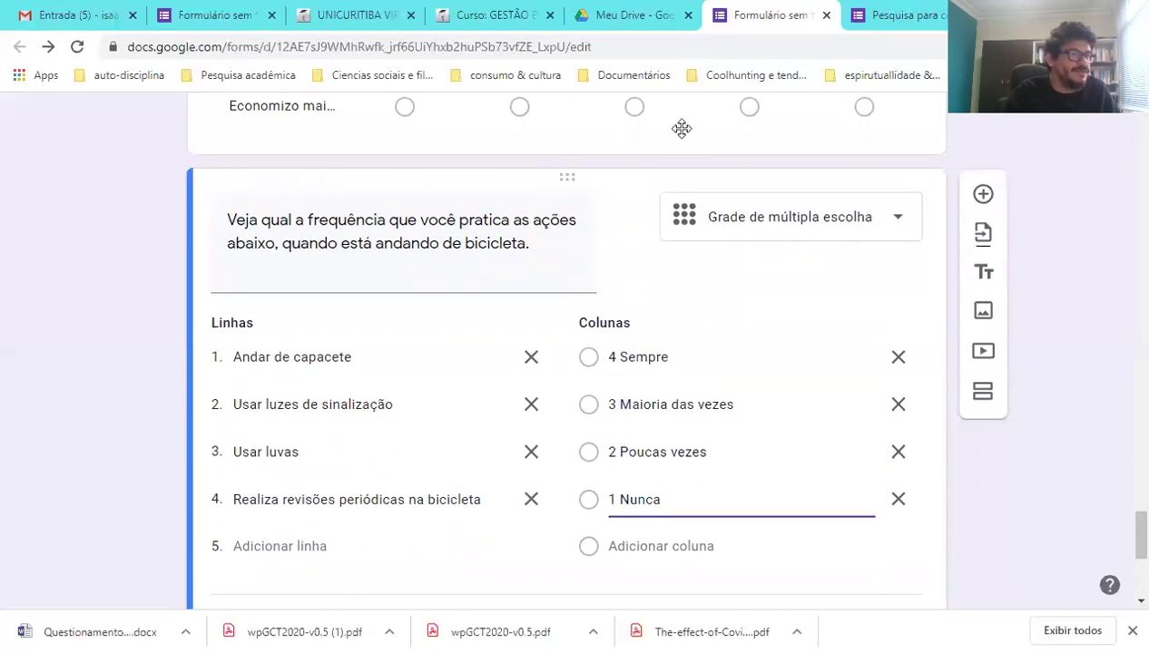
click(863, 404)
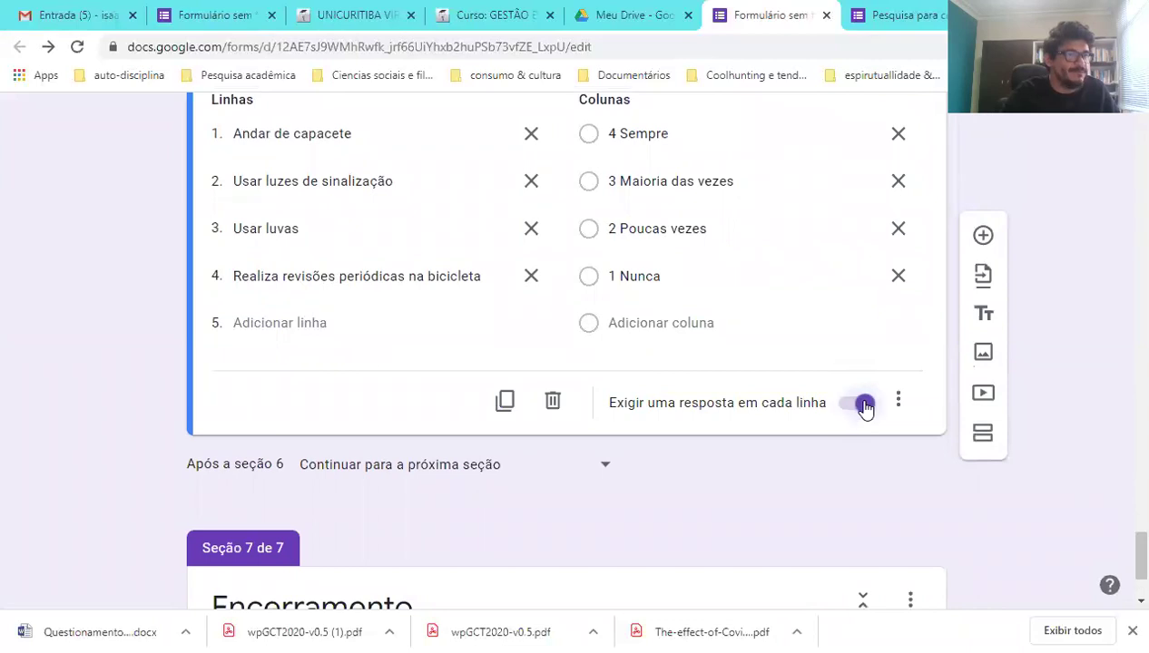
click(900, 404)
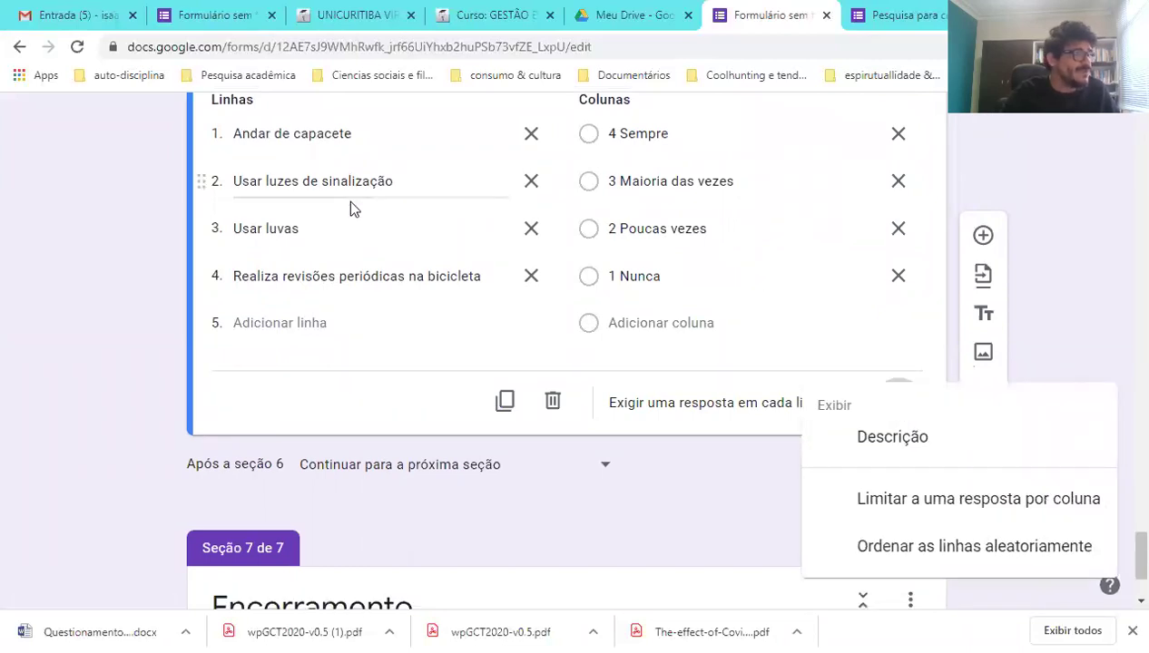
click(922, 548)
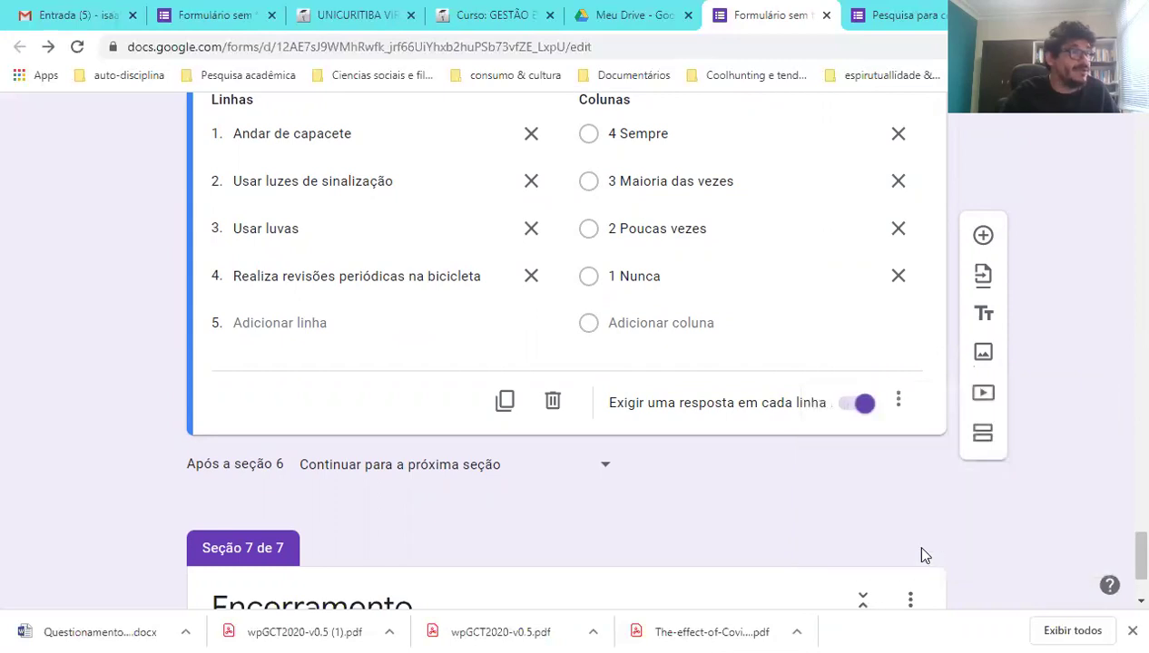
scroll(757, 519, down, 2)
click(615, 509)
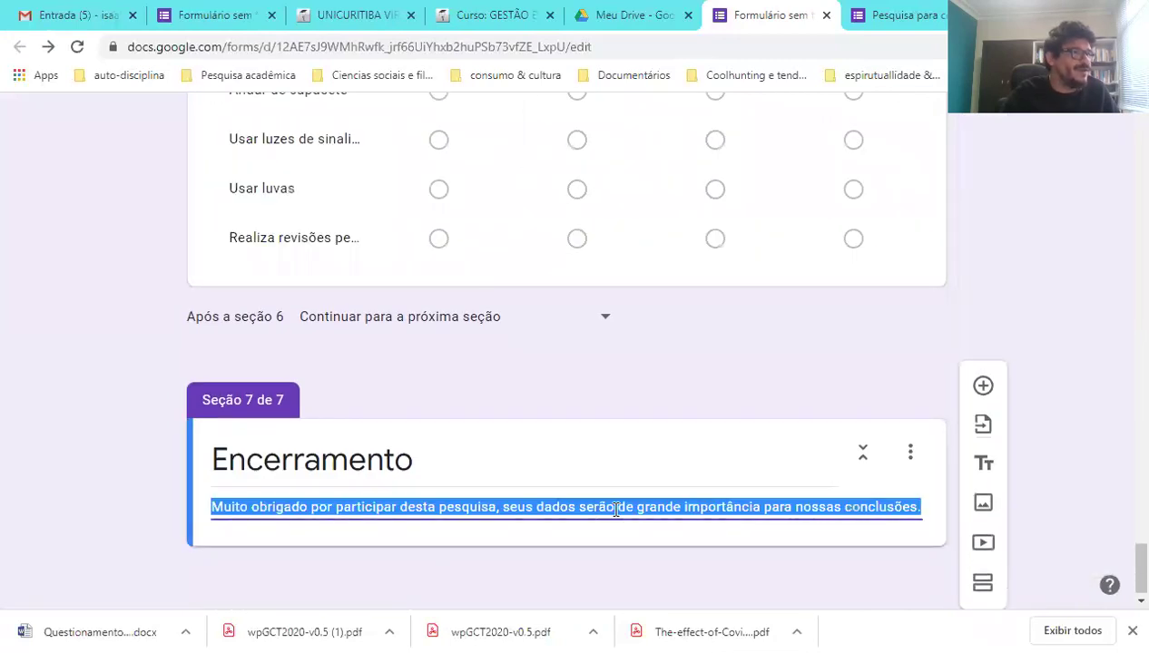
scroll(598, 548, up, 3)
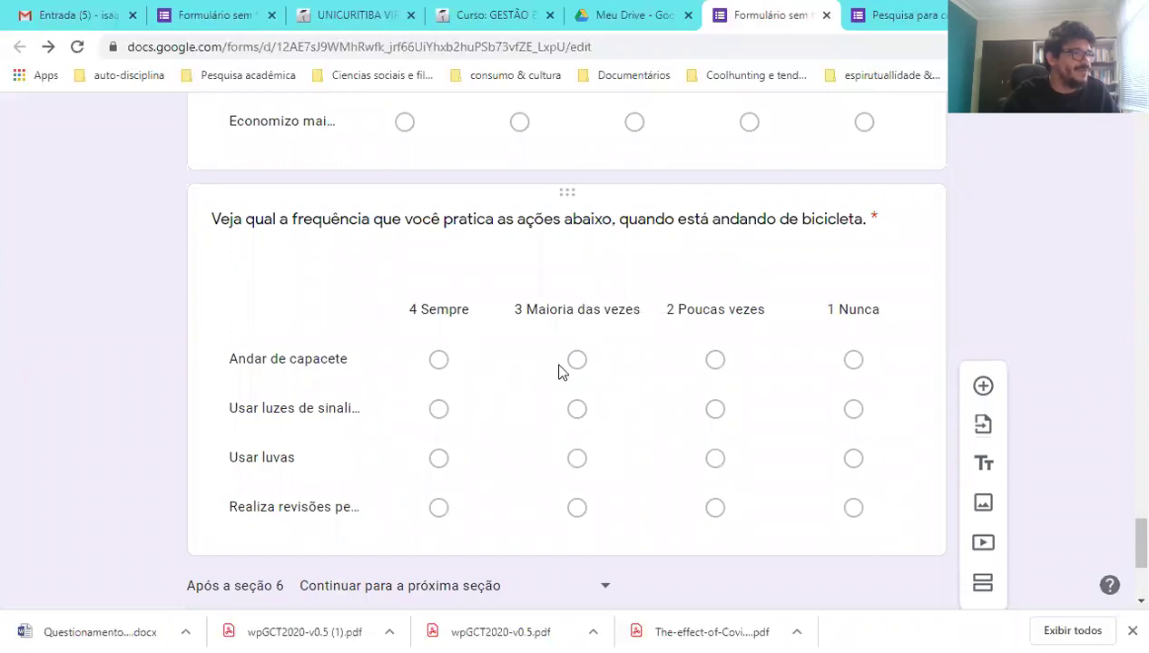
- Add a new question below the frequency grid and make it a linear scale (Escala linear)
scroll(558, 372, up, 4)
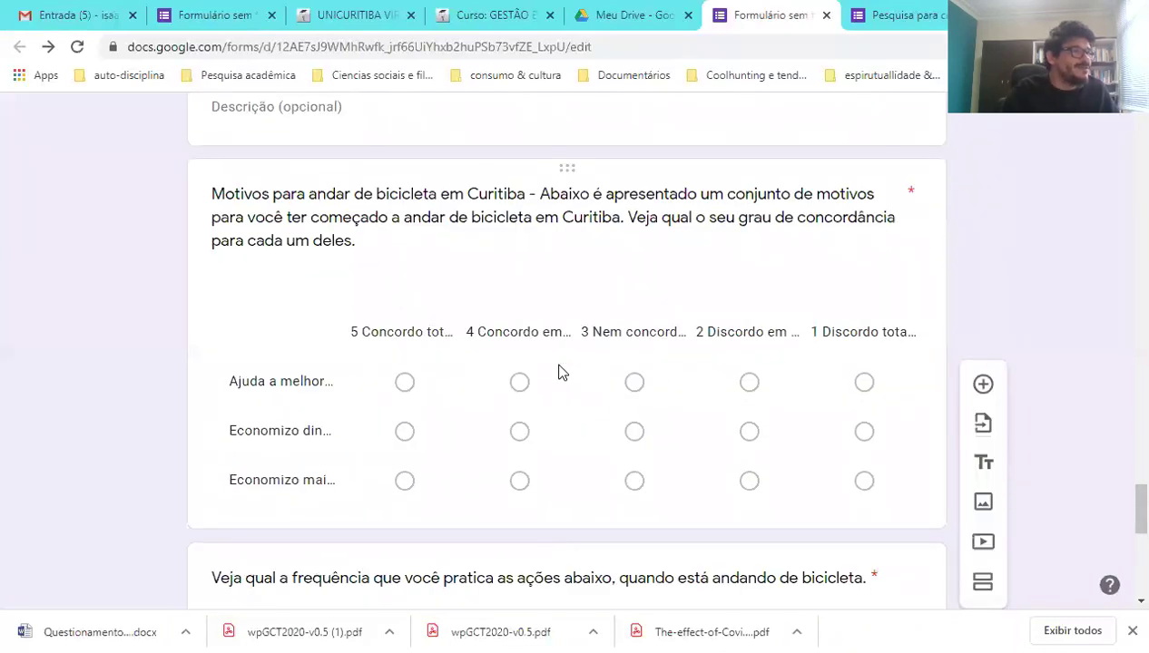
scroll(559, 368, up, 1)
scroll(562, 359, up, 1)
scroll(540, 336, down, 3)
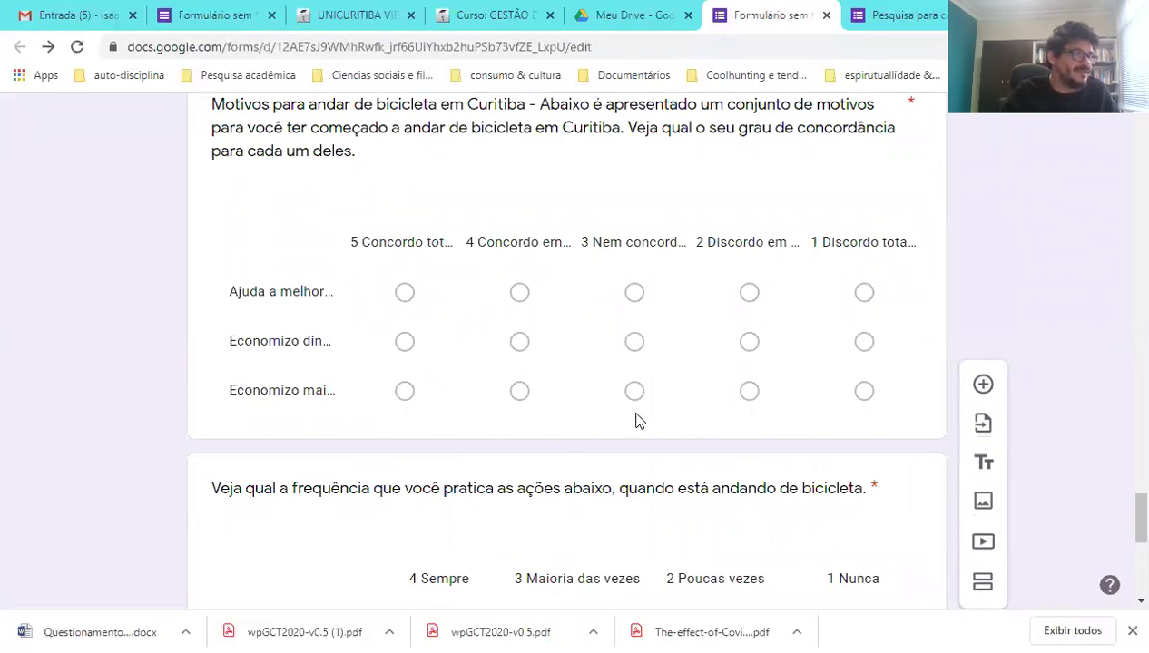
scroll(567, 399, down, 5)
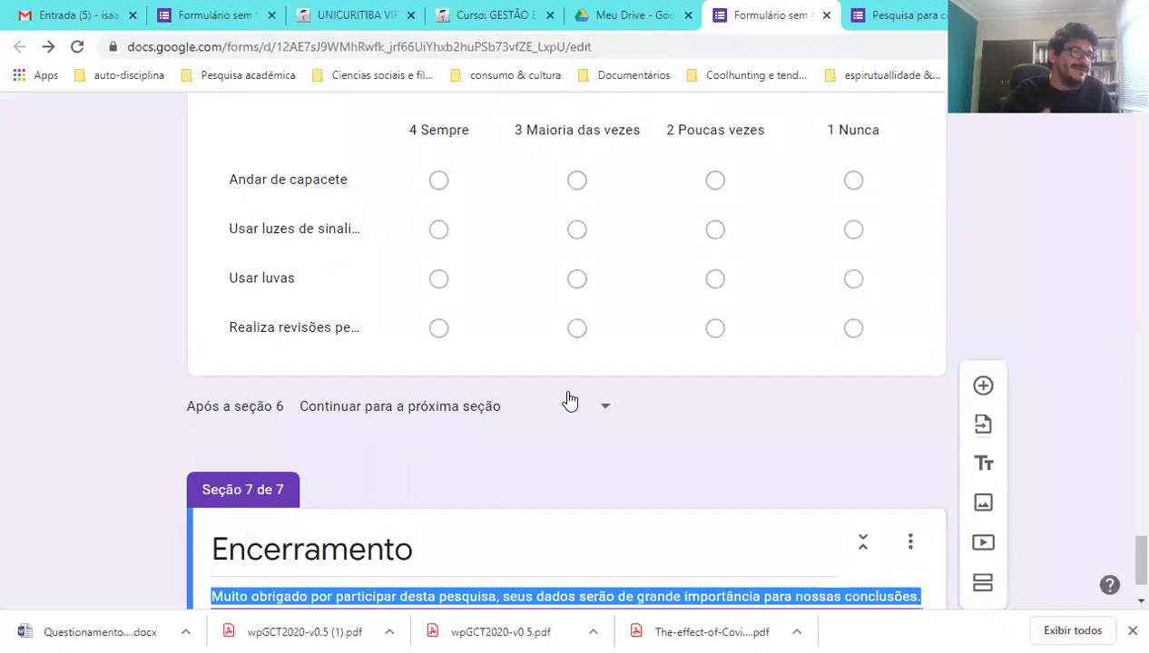
click(822, 319)
click(822, 319)
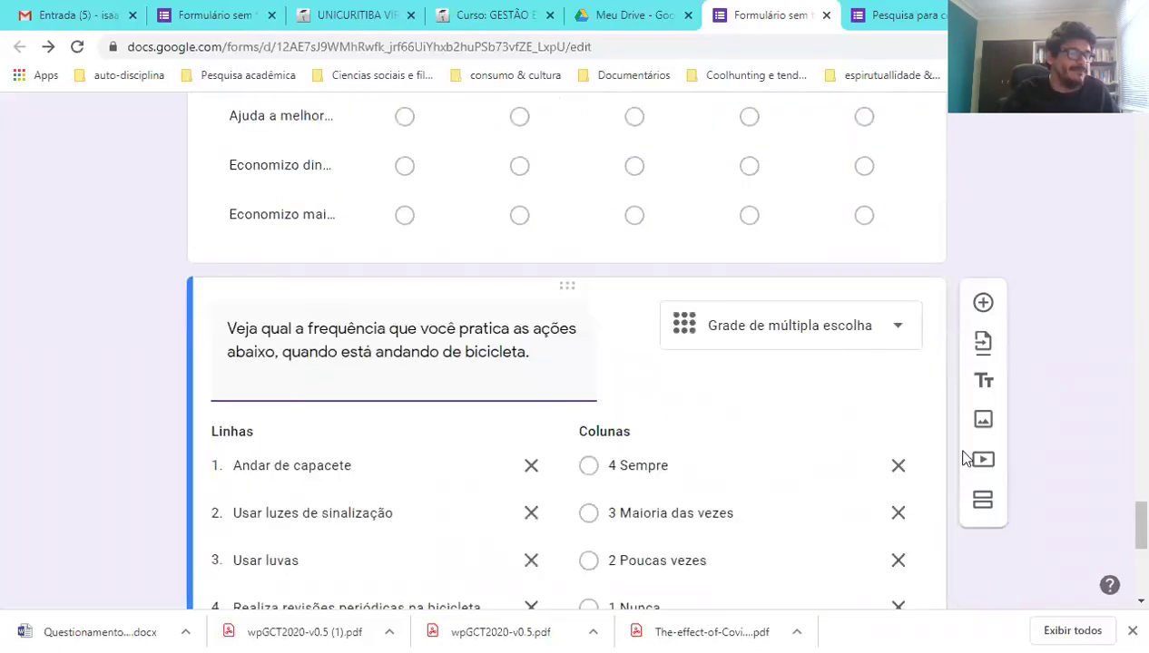
click(982, 302)
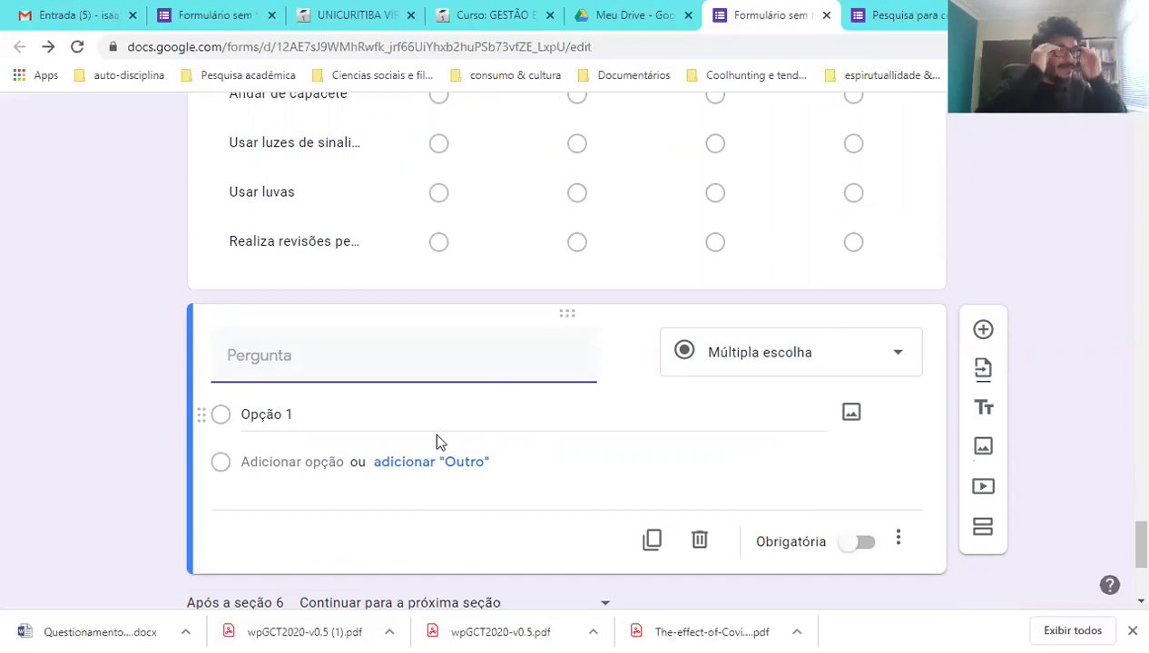
click(896, 357)
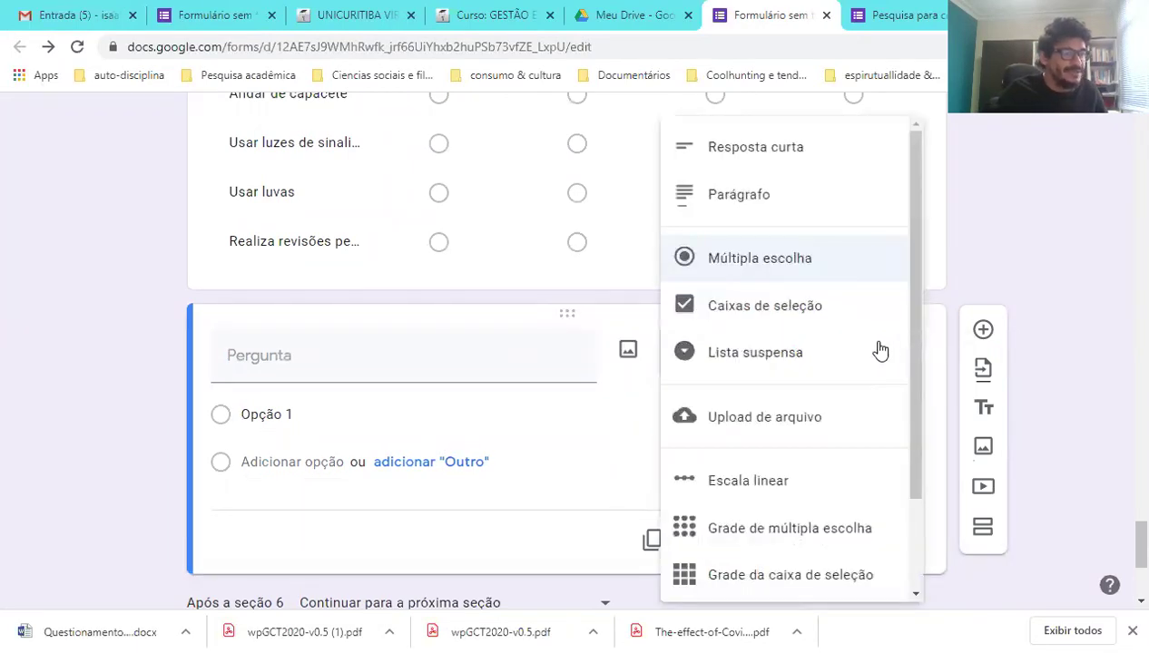
click(735, 490)
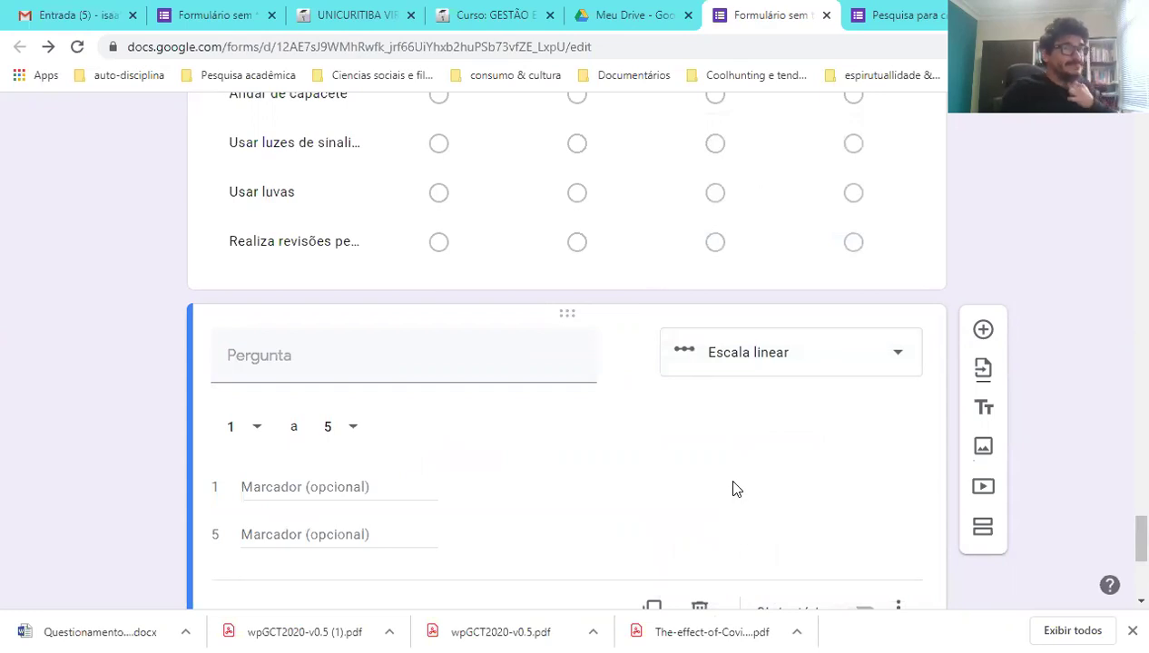
- Title the linear scale question "Qual o seu grau de preocupação com a segurança quando você anda de bicicleta."
click(312, 361)
text(Qual o)
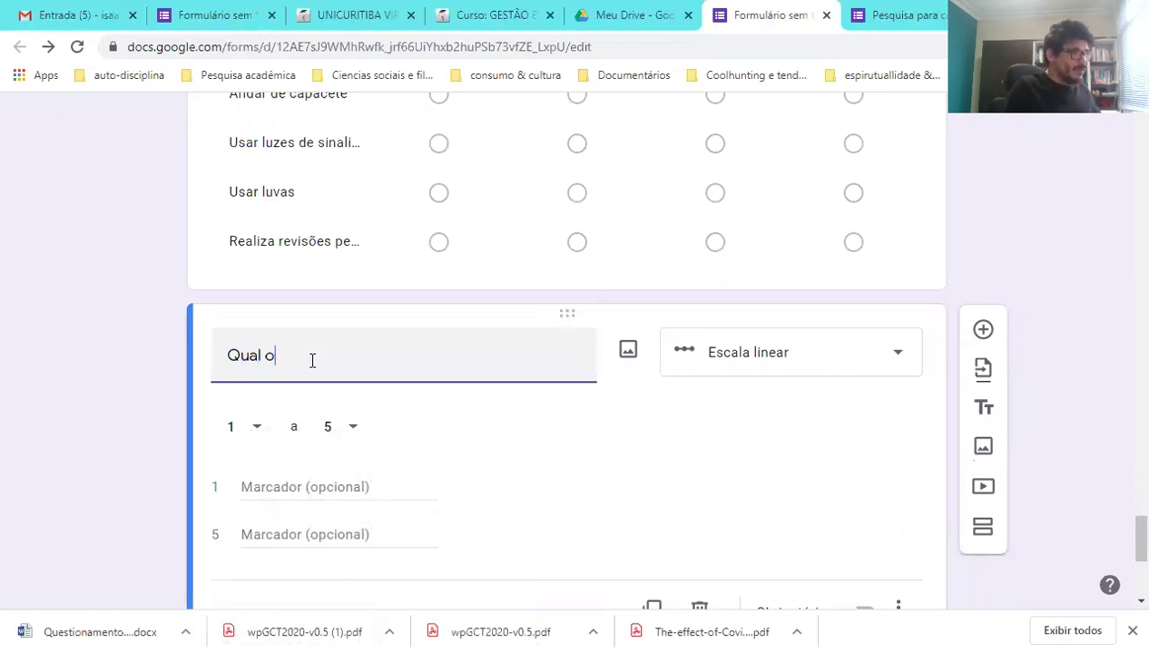
text( seu grau)
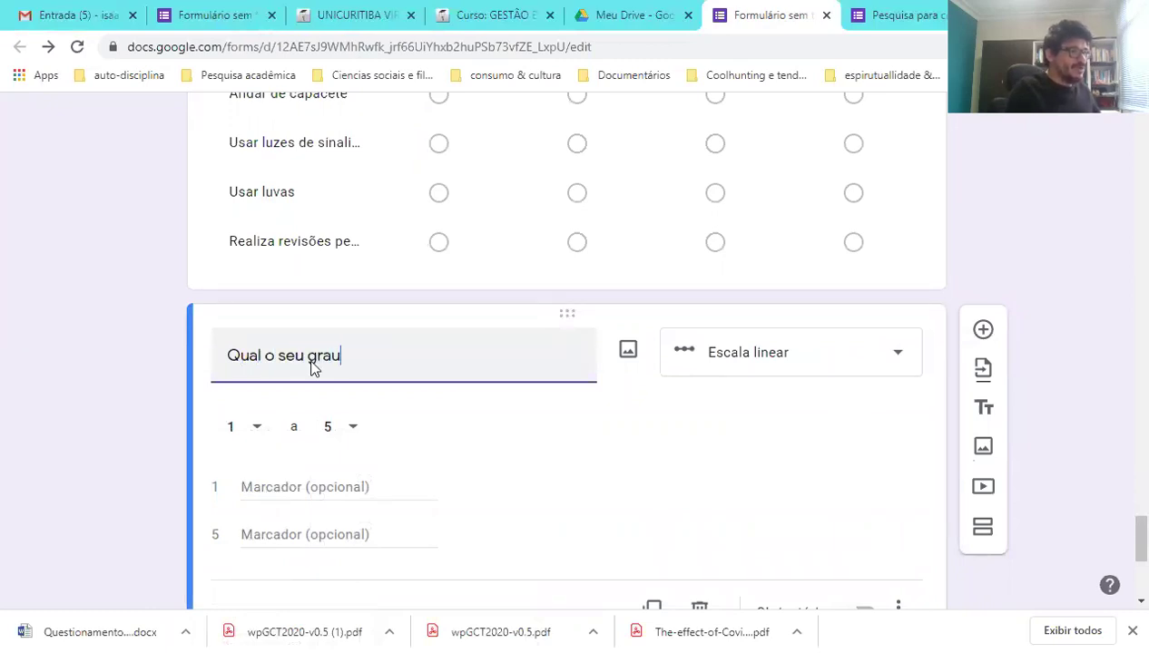
text( de preocupação com o)
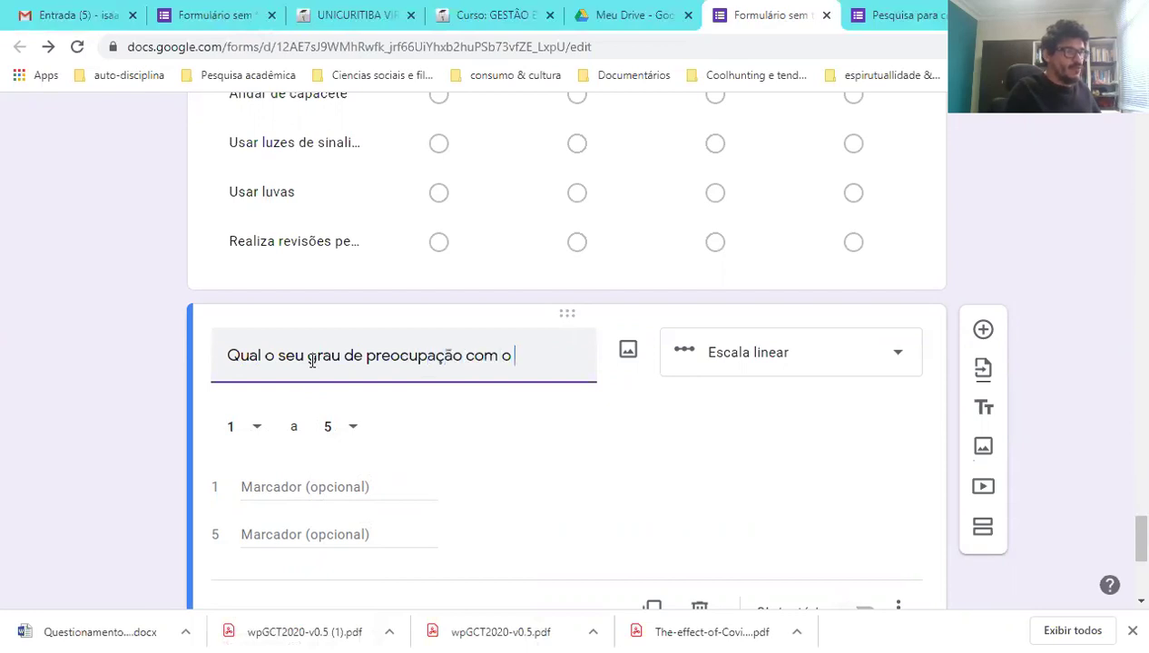
key(BackSpace)
key(Left)
text(a seg)
text(urança qu)
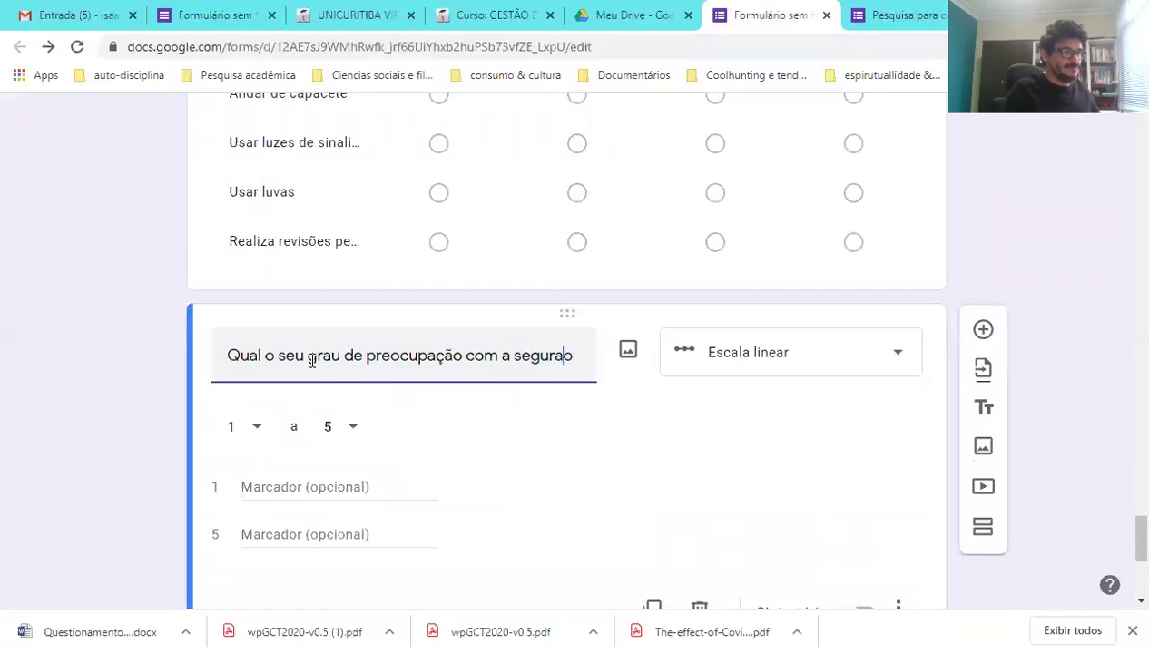
text(você )
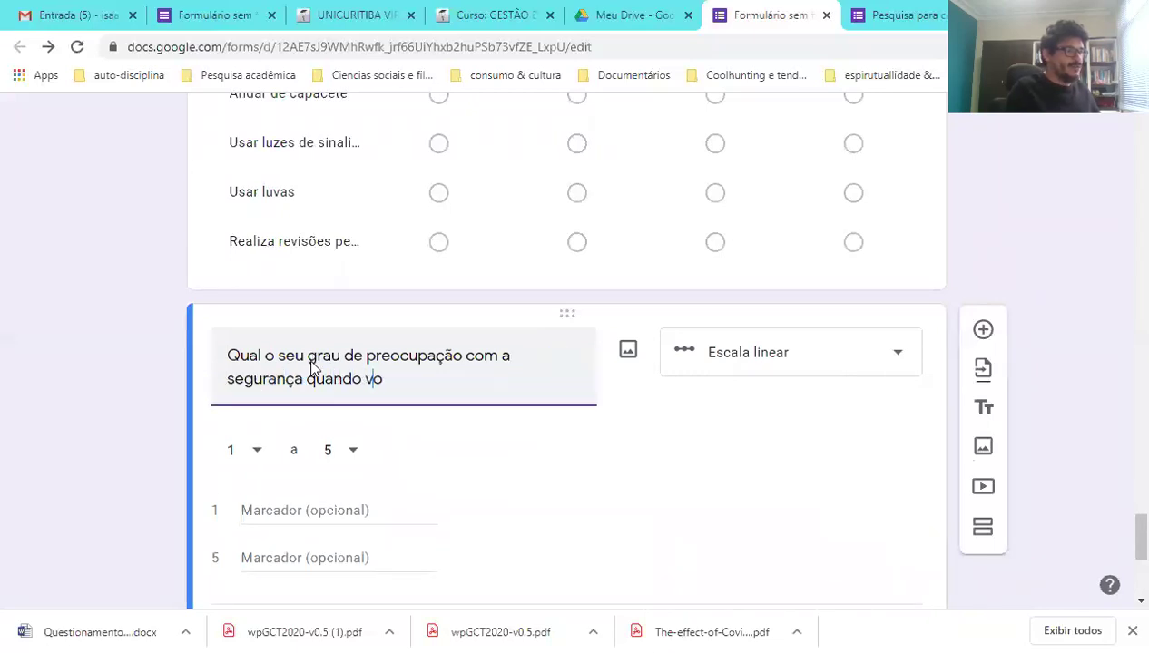
text(andar )
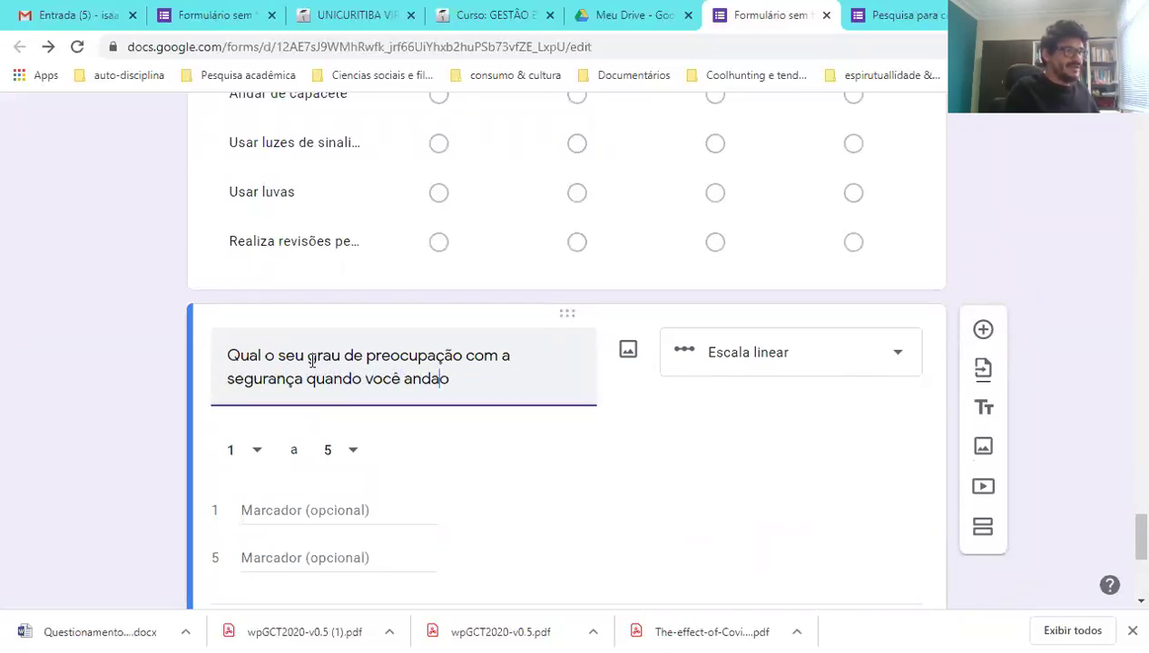
text( de bicicleta)
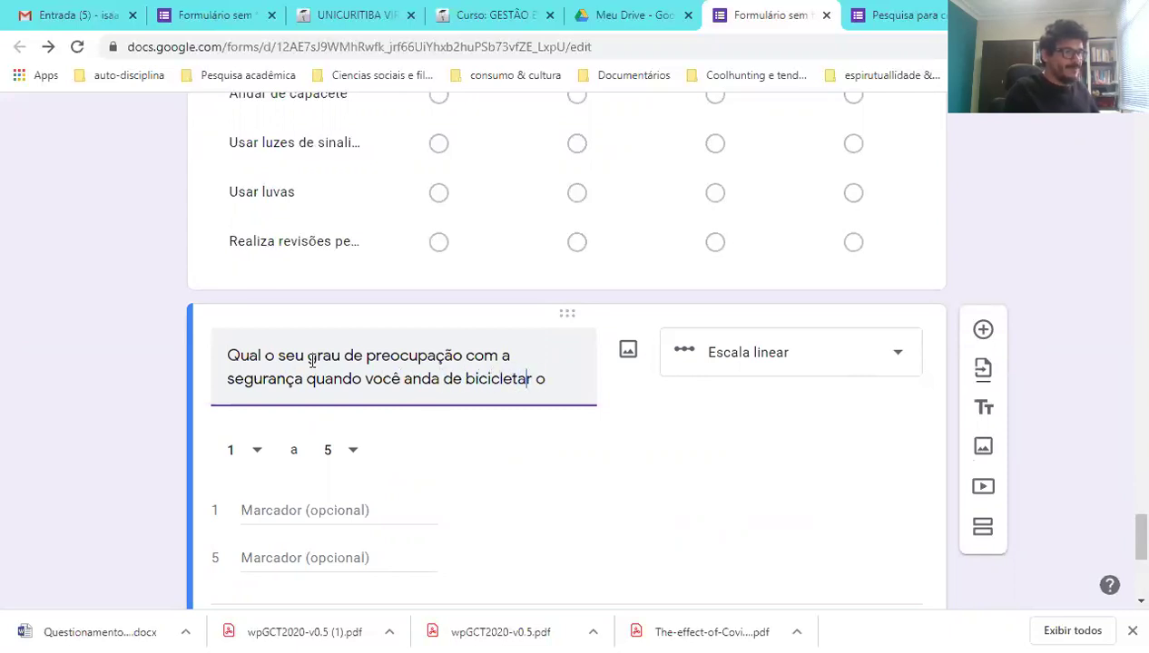
text(.)
key(Delete)
key(Delete)
key(Delete)
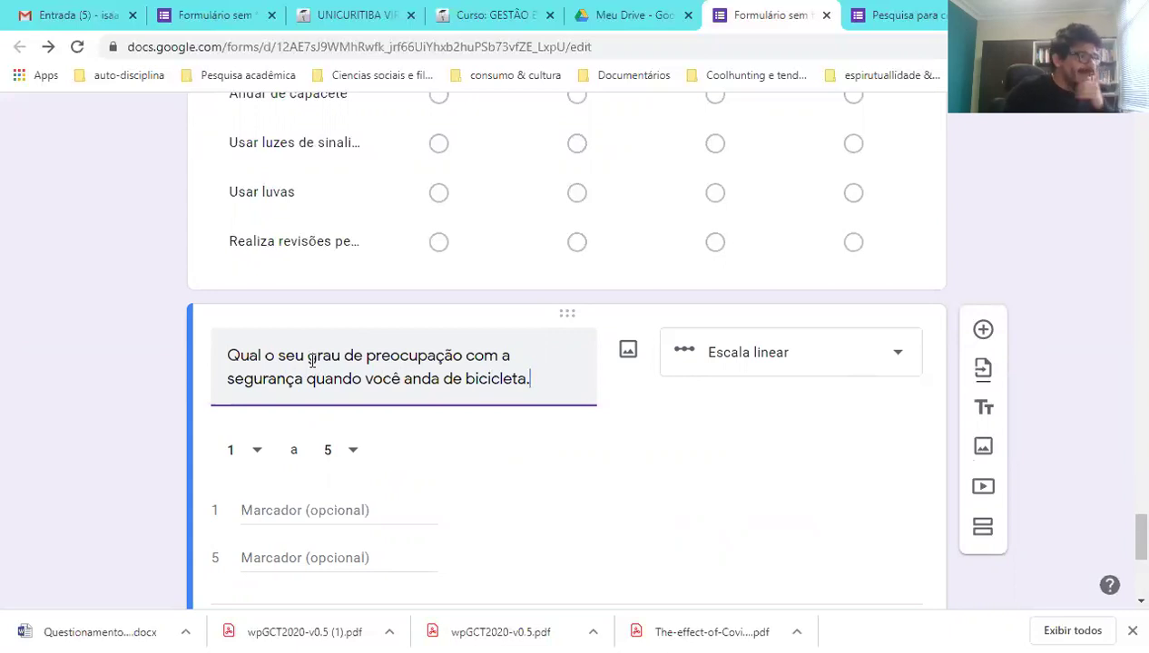
- Review the available start and end values of the linear scale and choose 5 as its upper limit
click(255, 460)
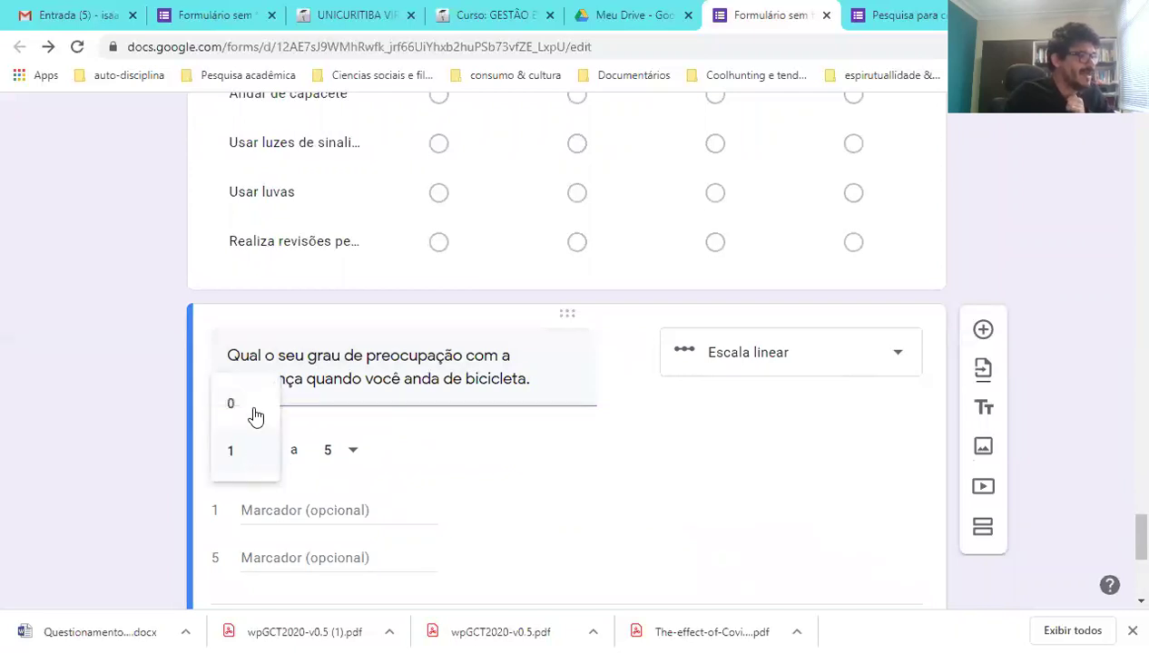
click(350, 451)
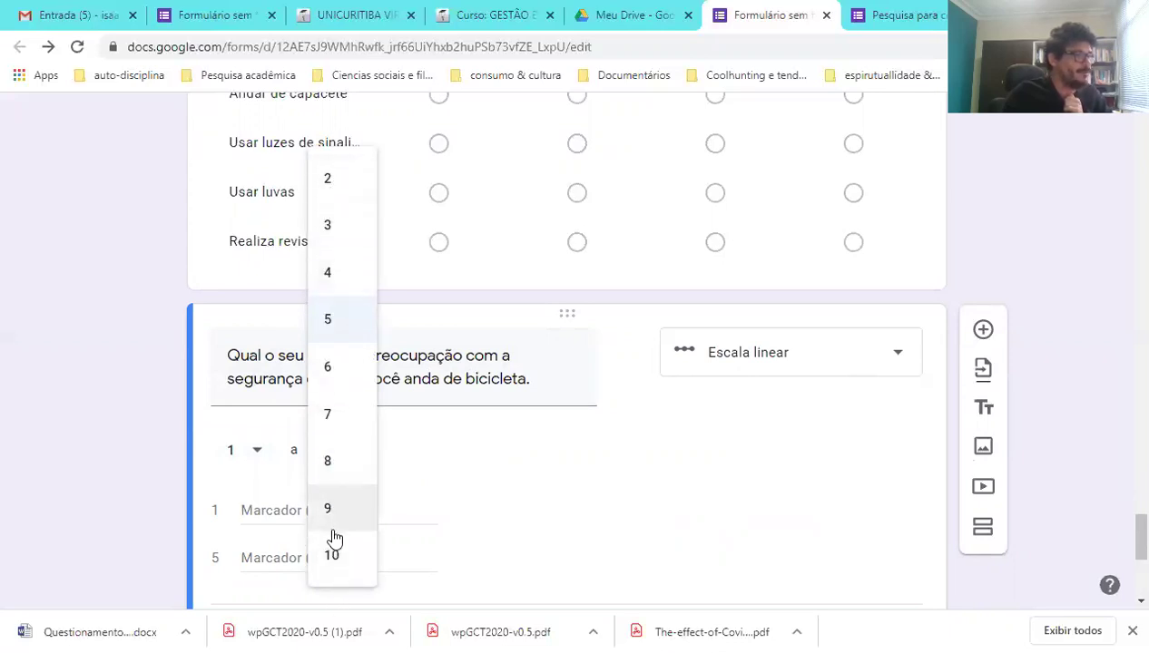
click(324, 321)
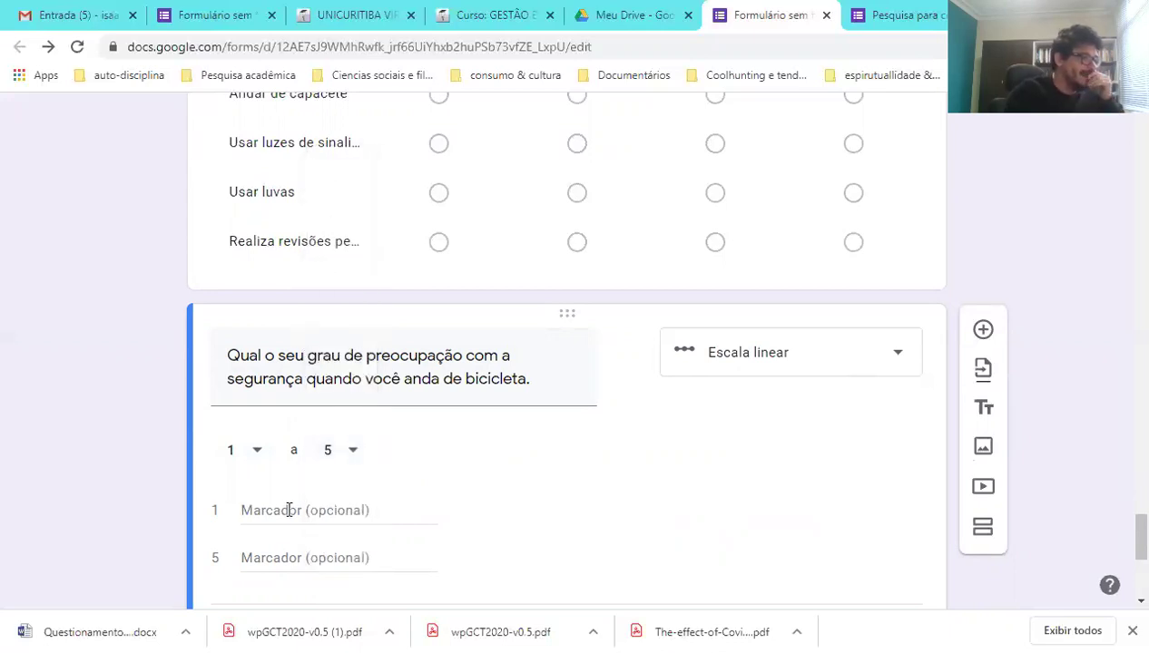
- Label scale value 1 "Sou nada preocupado com segurança" and value 5 "Sou muito preocupado com segurança"
click(251, 510)
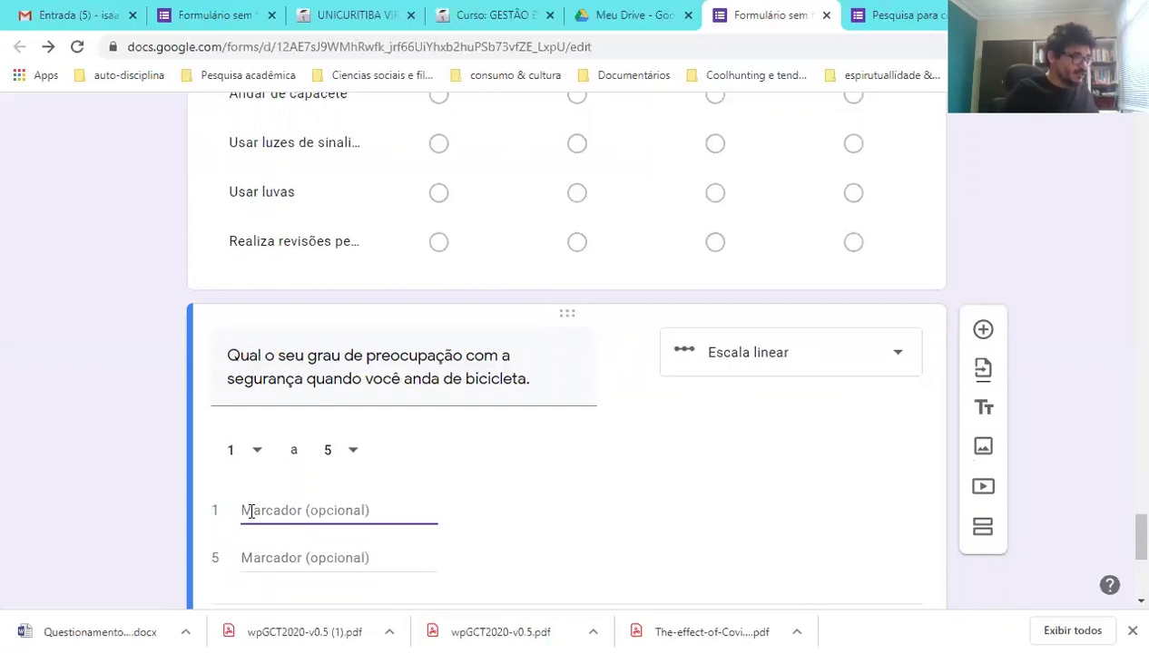
text(Sou na)
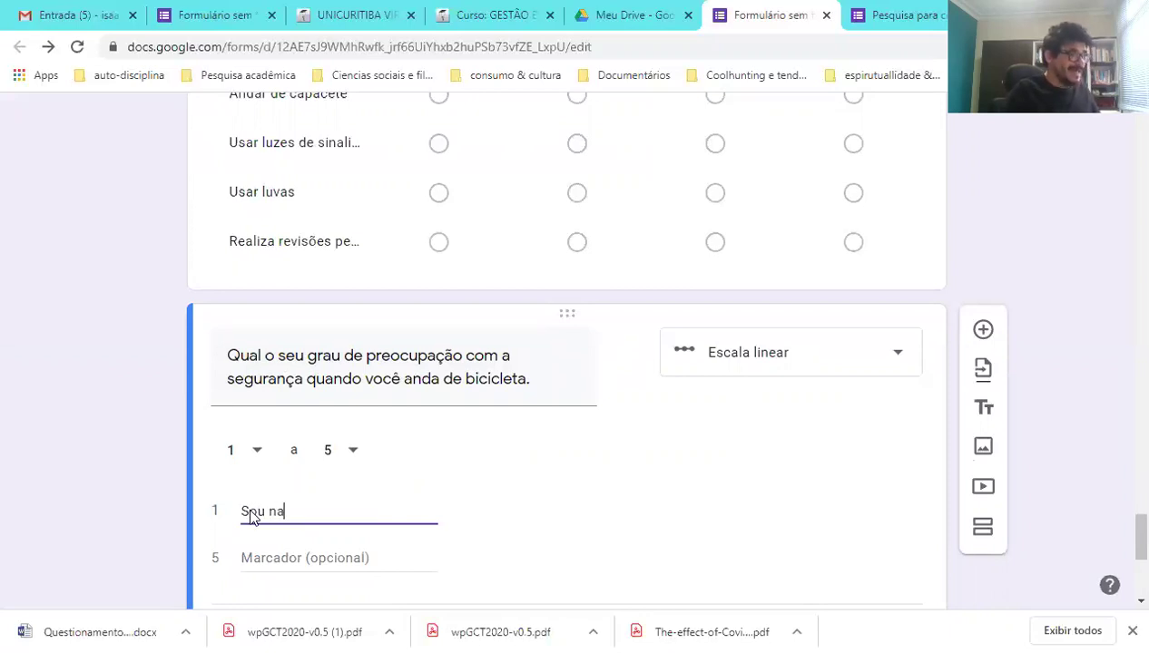
text(da preocupa)
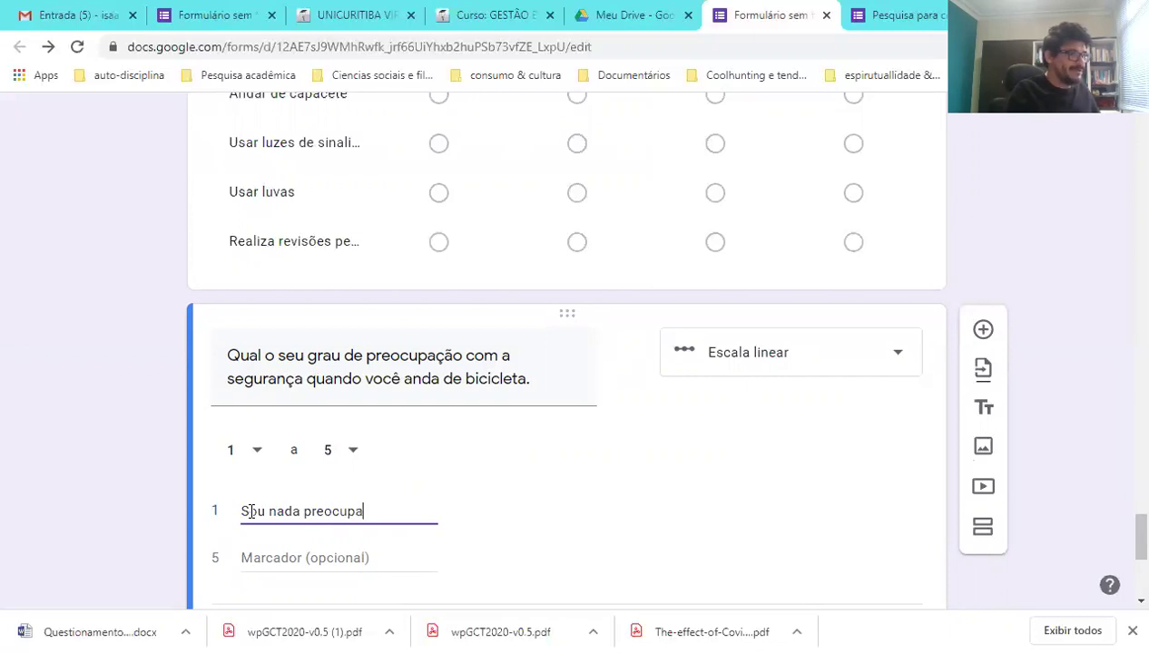
text(do com segurança)
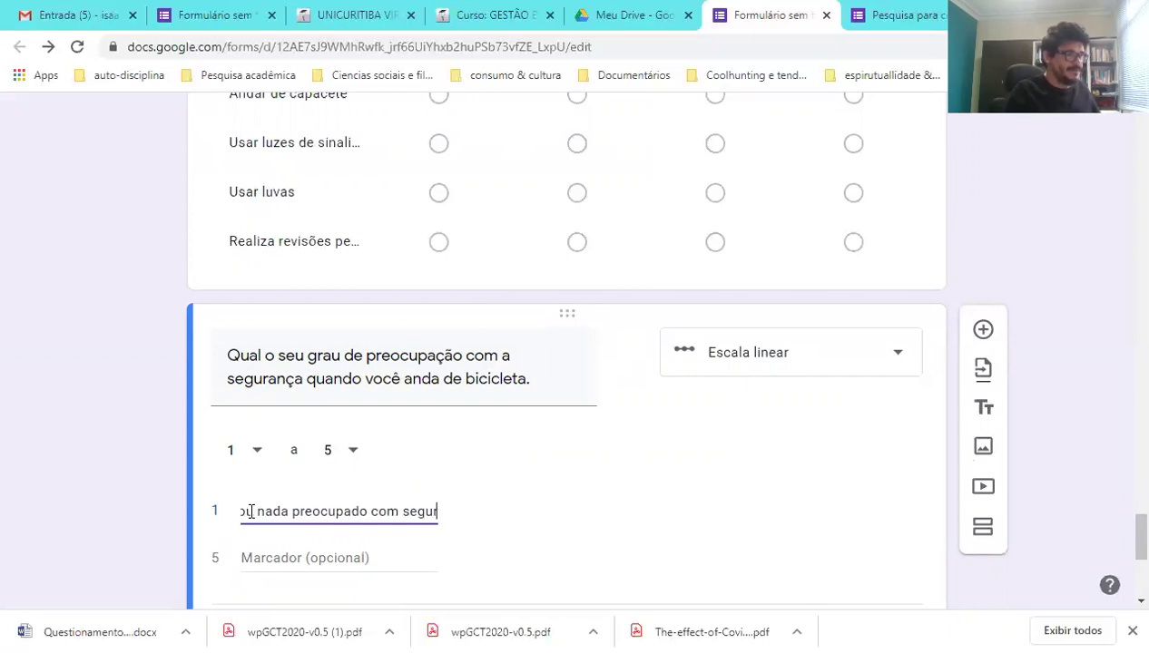
click(287, 561)
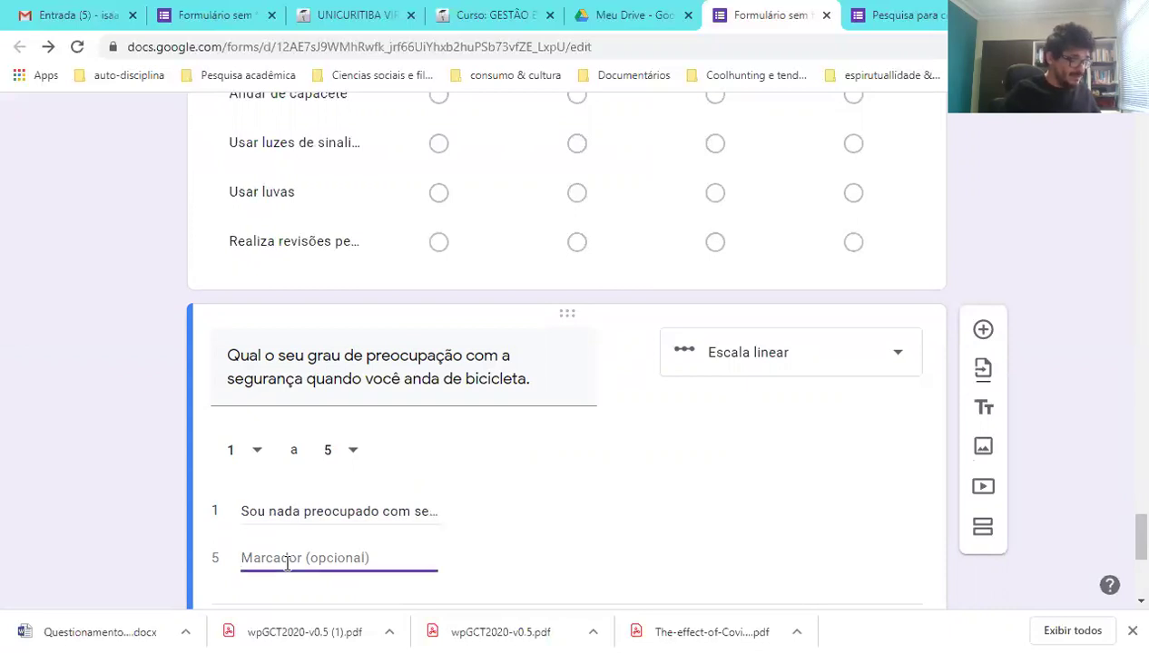
text(Sou )
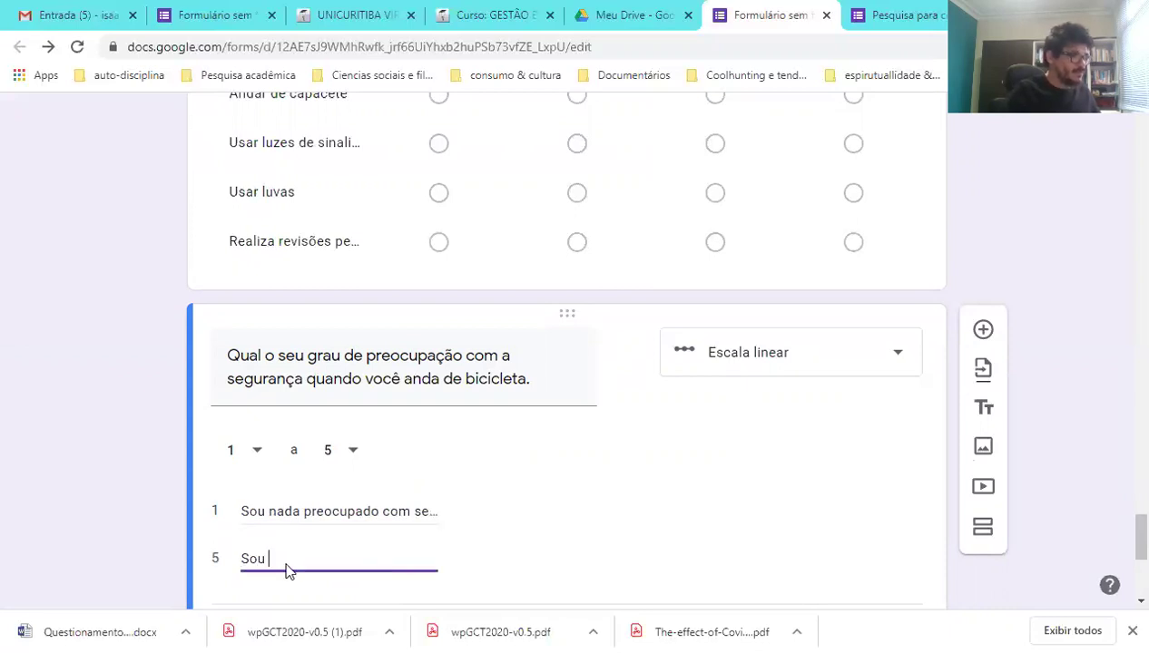
text(muito preocu)
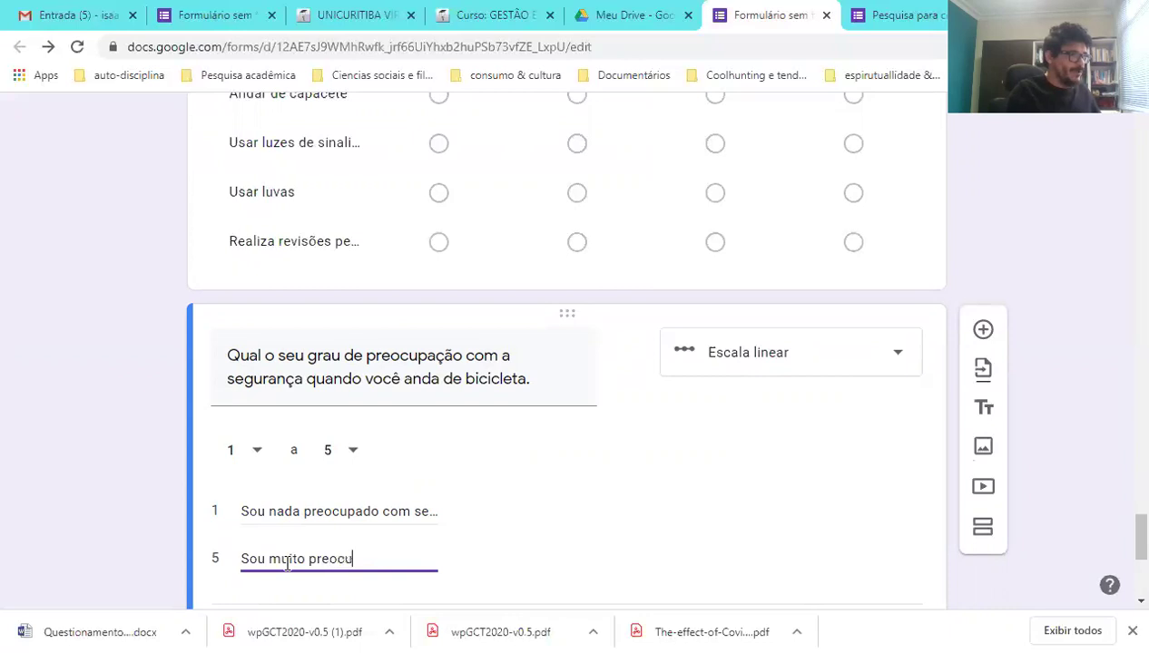
text(pado com segurança)
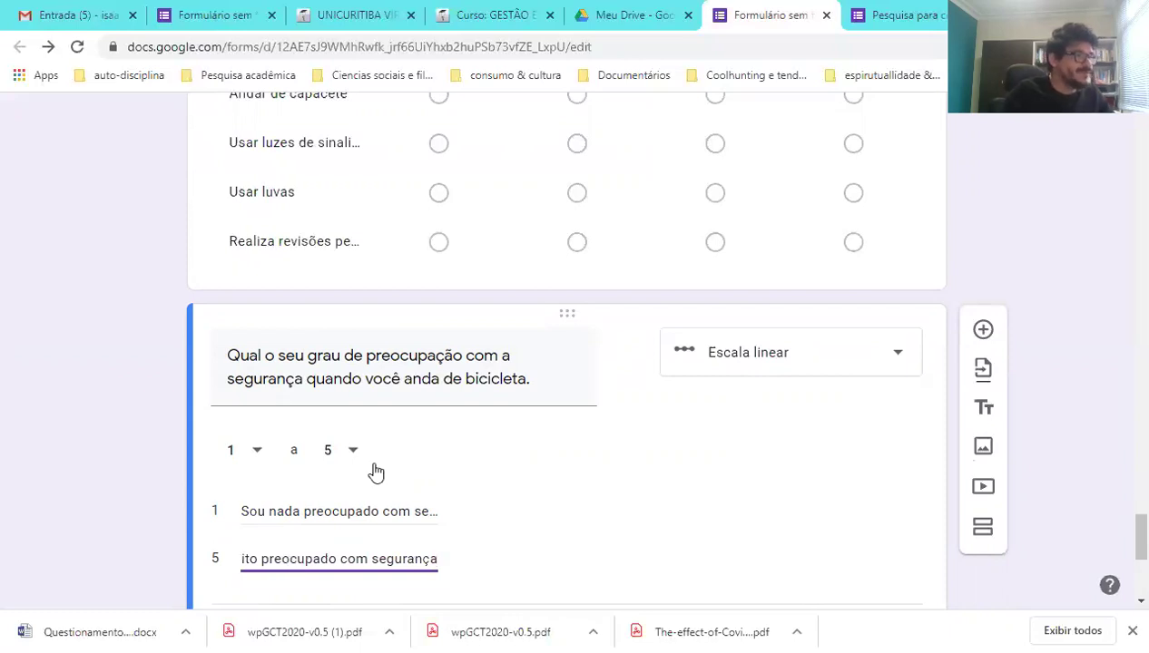
- Check the finished look of the linear scale question and end its title with a question mark instead of a period
click(462, 220)
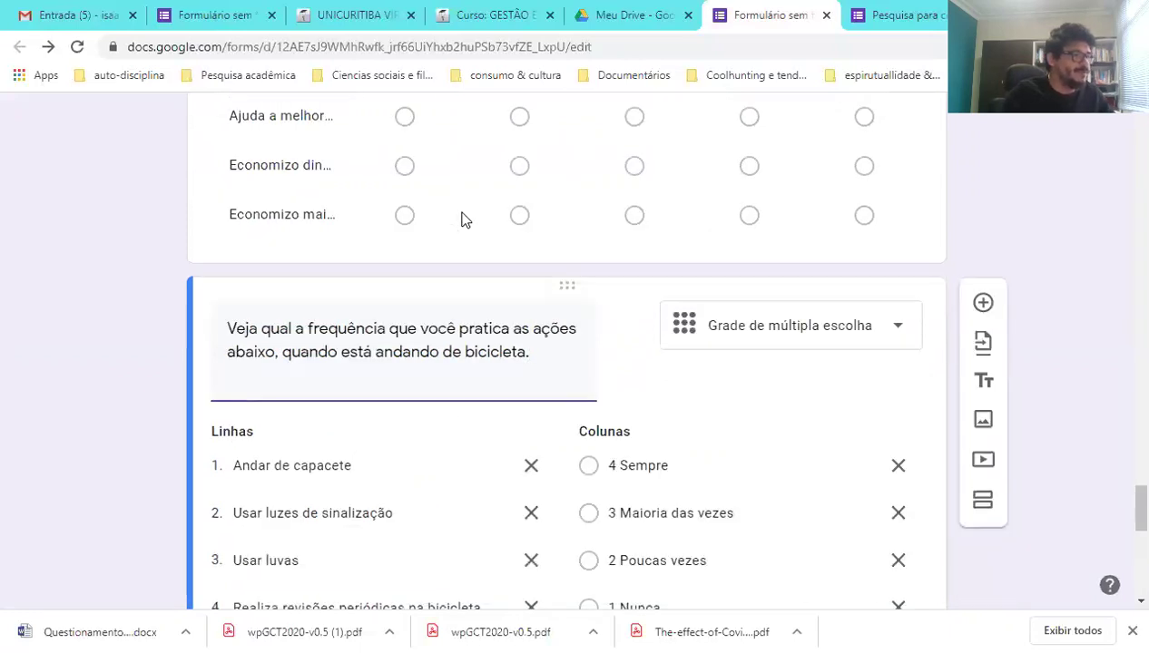
scroll(462, 236, down, 4)
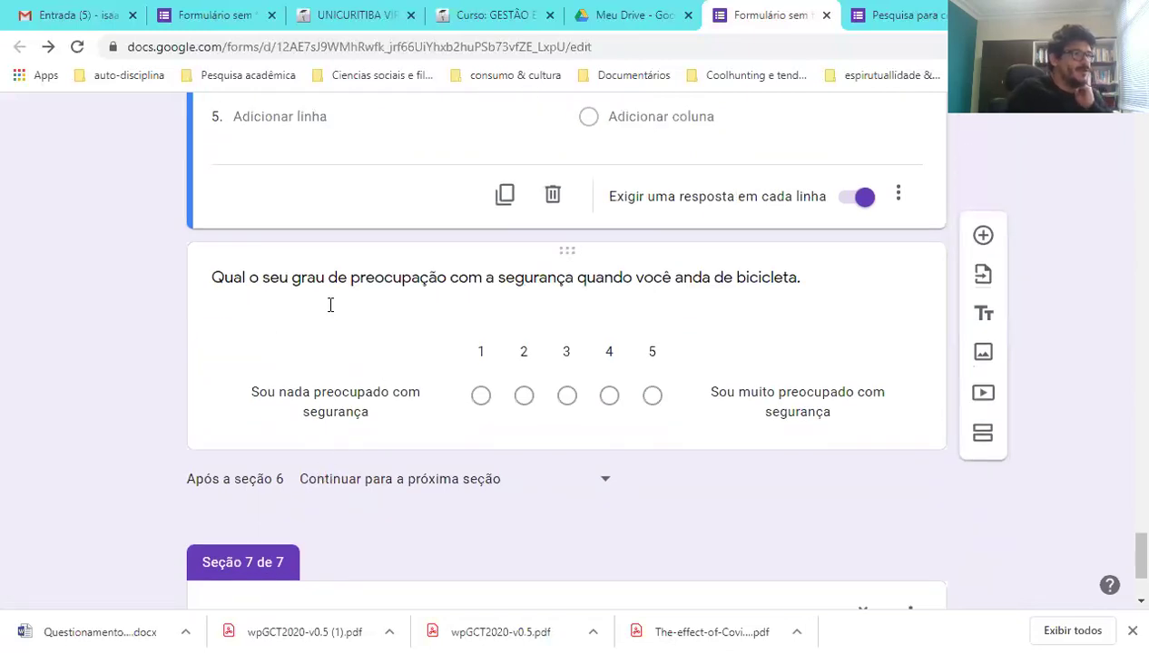
click(774, 284)
click(558, 206)
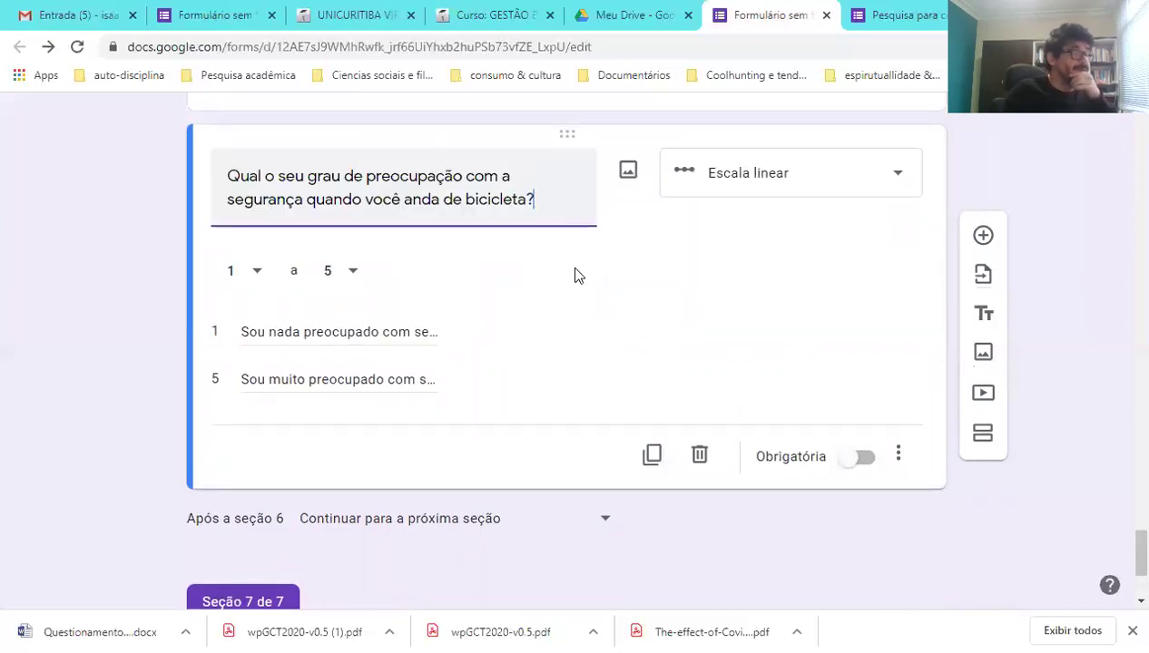
scroll(568, 264, up, 2)
click(541, 245)
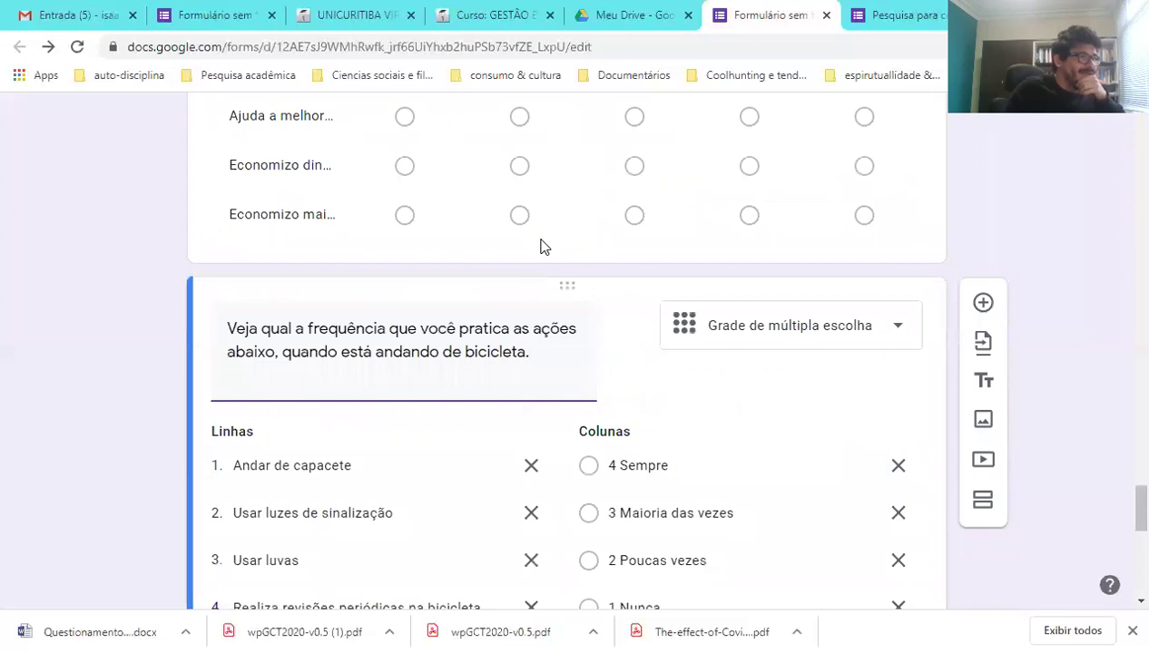
- Compare the linear scale question with the grids above and set the scale's lowest value to 0
scroll(569, 274, down, 5)
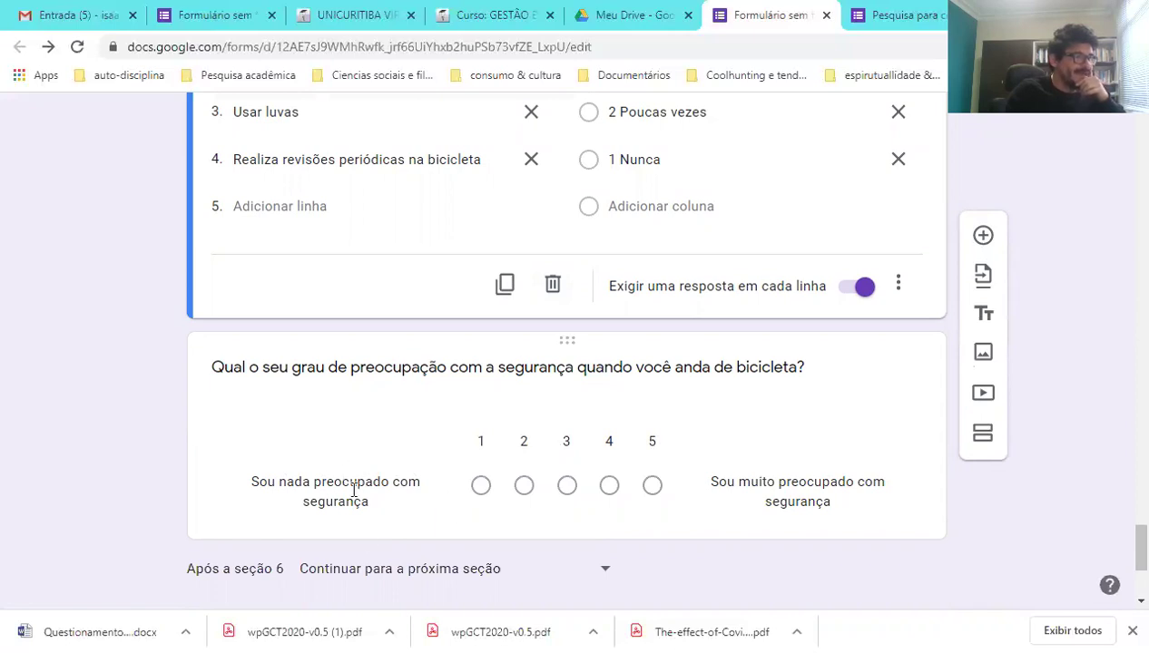
scroll(787, 428, up, 7)
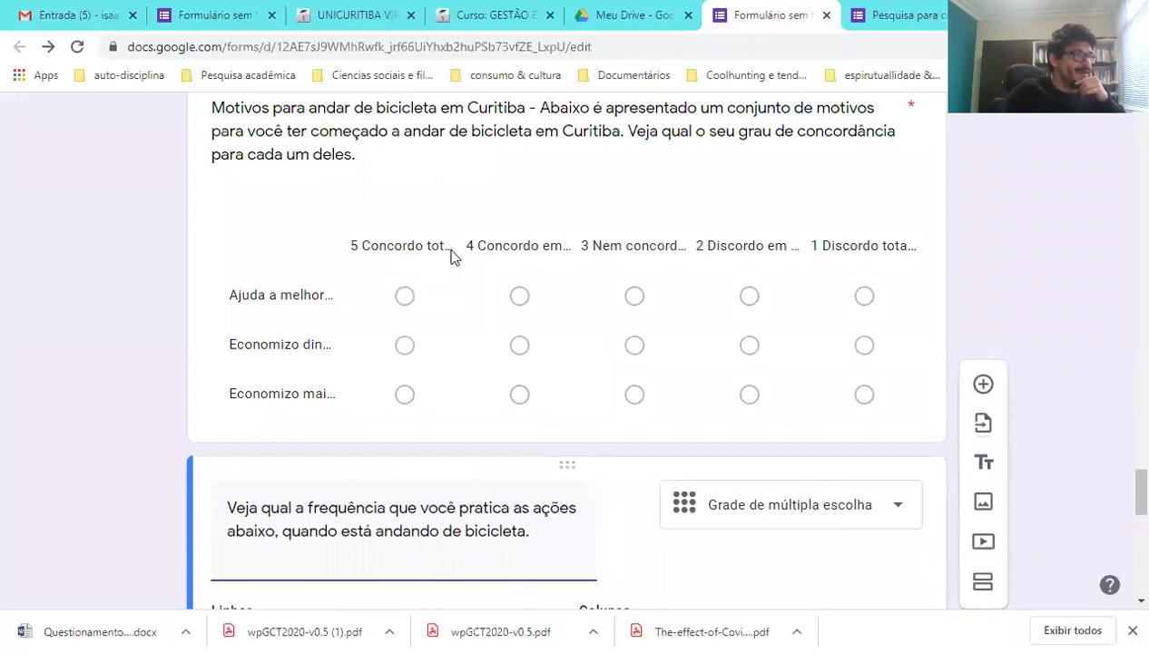
scroll(753, 295, down, 7)
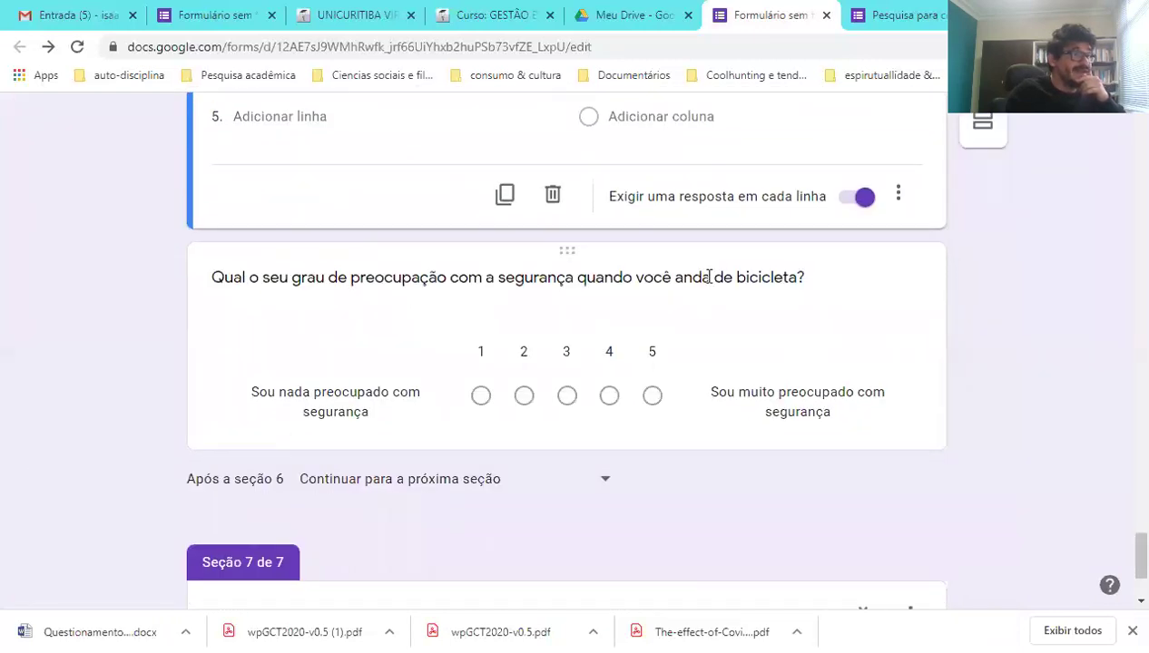
click(606, 404)
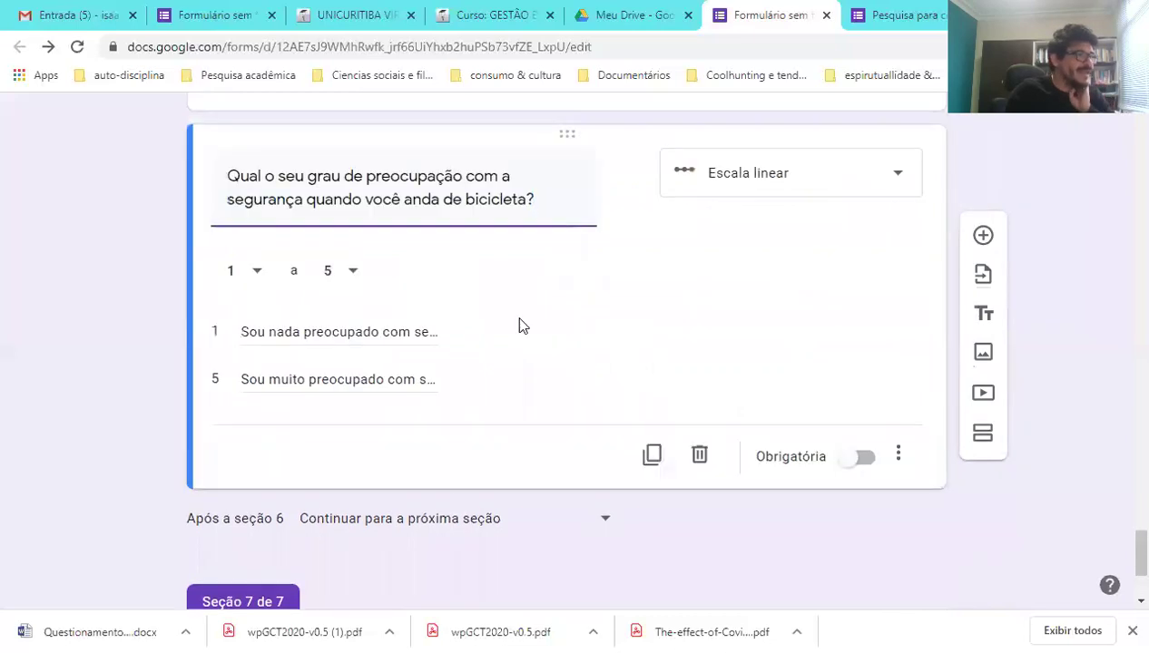
click(255, 274)
click(242, 227)
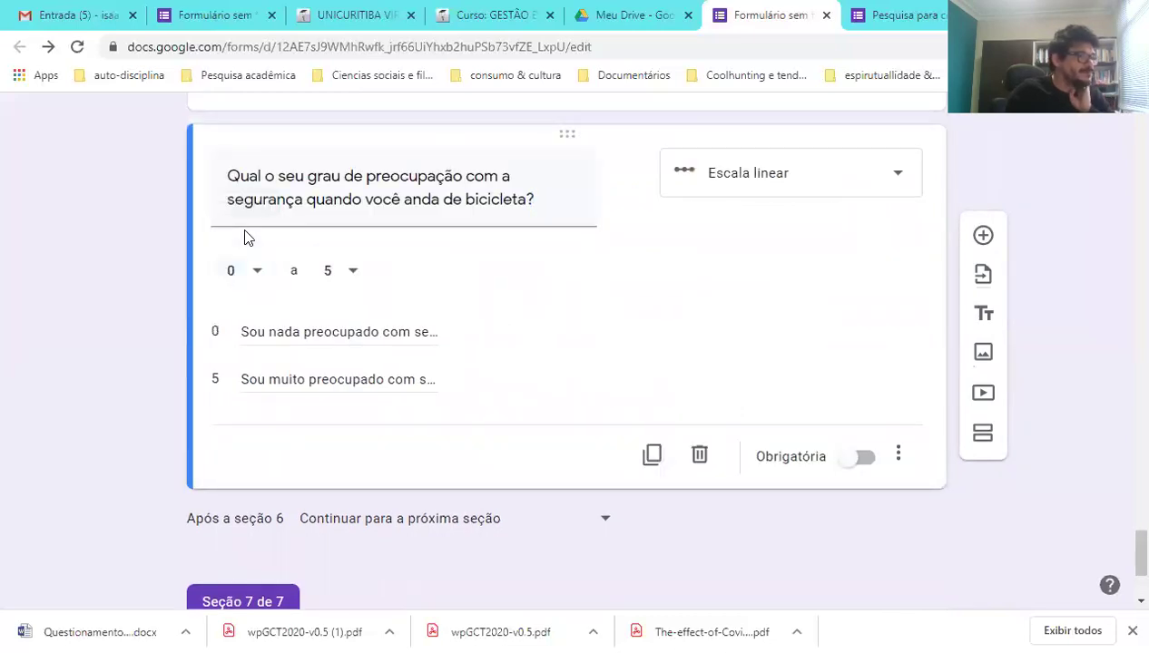
- Set the linear scale's highest value to 4 and check how the question looks
click(345, 273)
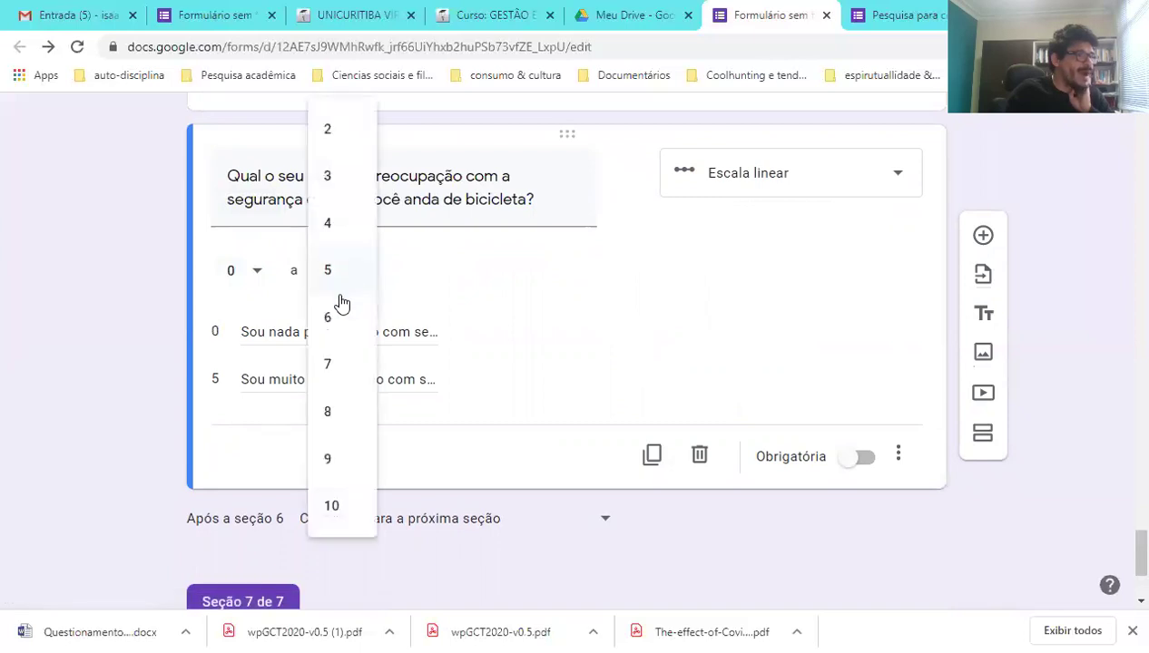
click(332, 223)
scroll(403, 259, up, 3)
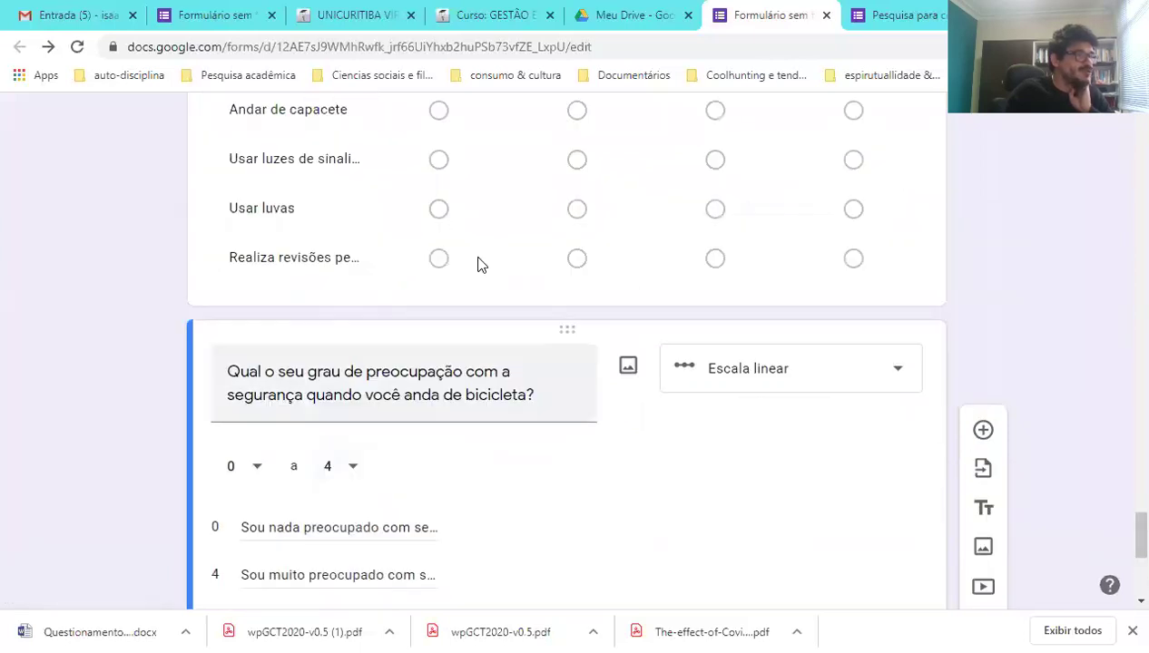
click(492, 231)
scroll(493, 290, down, 5)
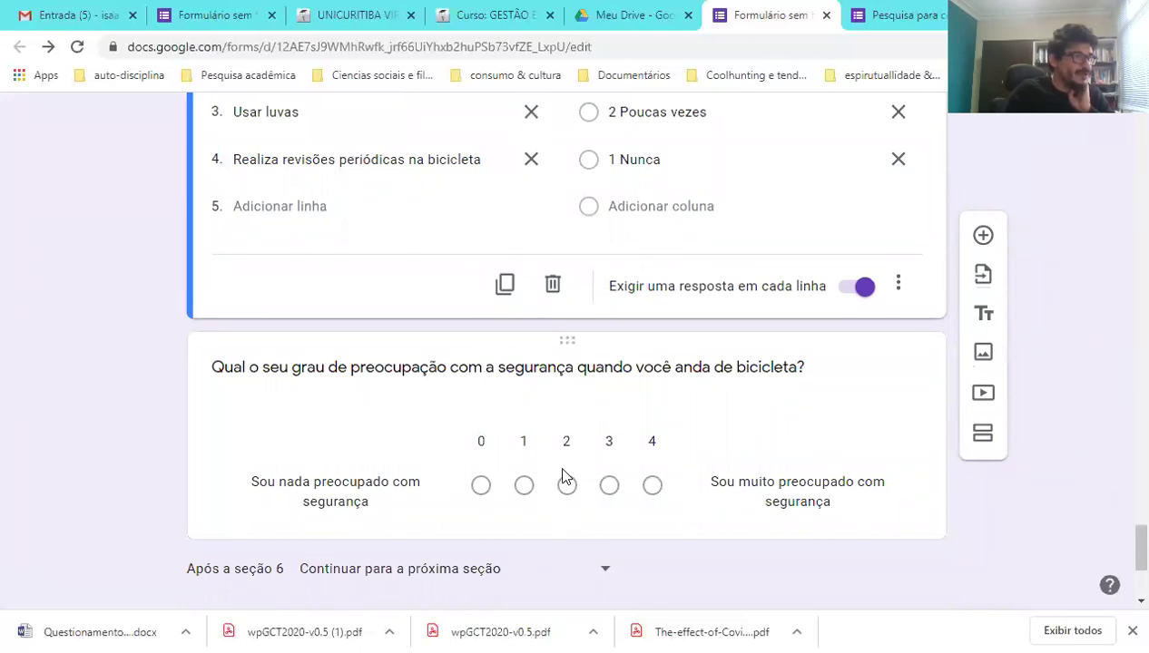
- Set the linear scale's highest value to 10, make the question required and check its finished look
click(434, 417)
click(352, 362)
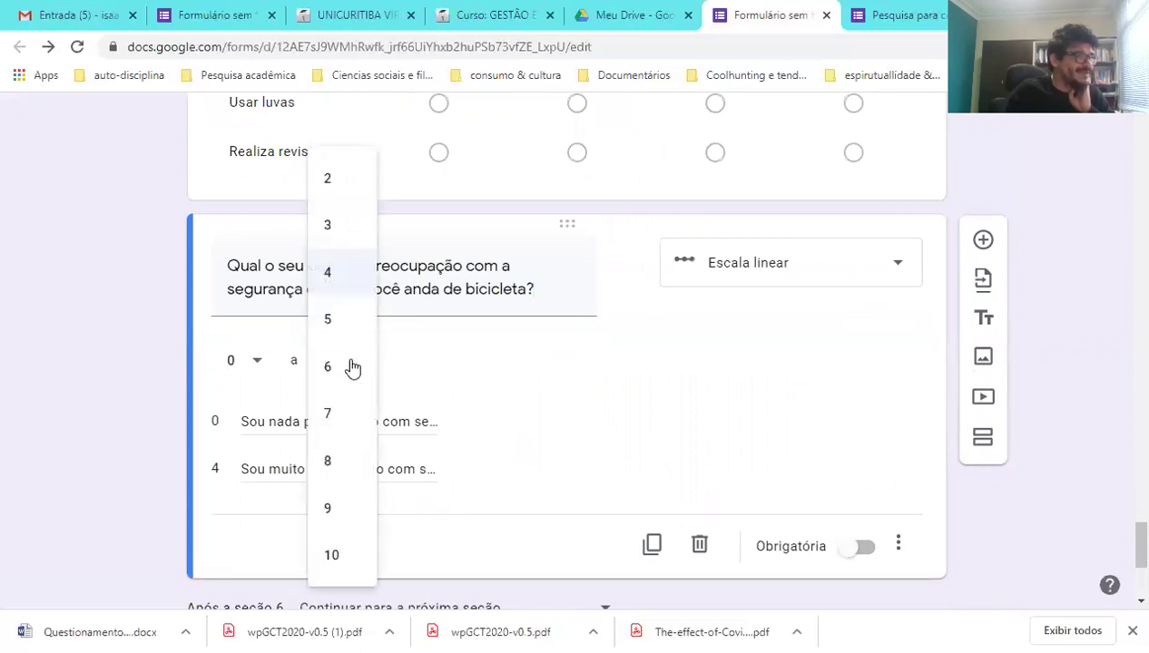
click(338, 552)
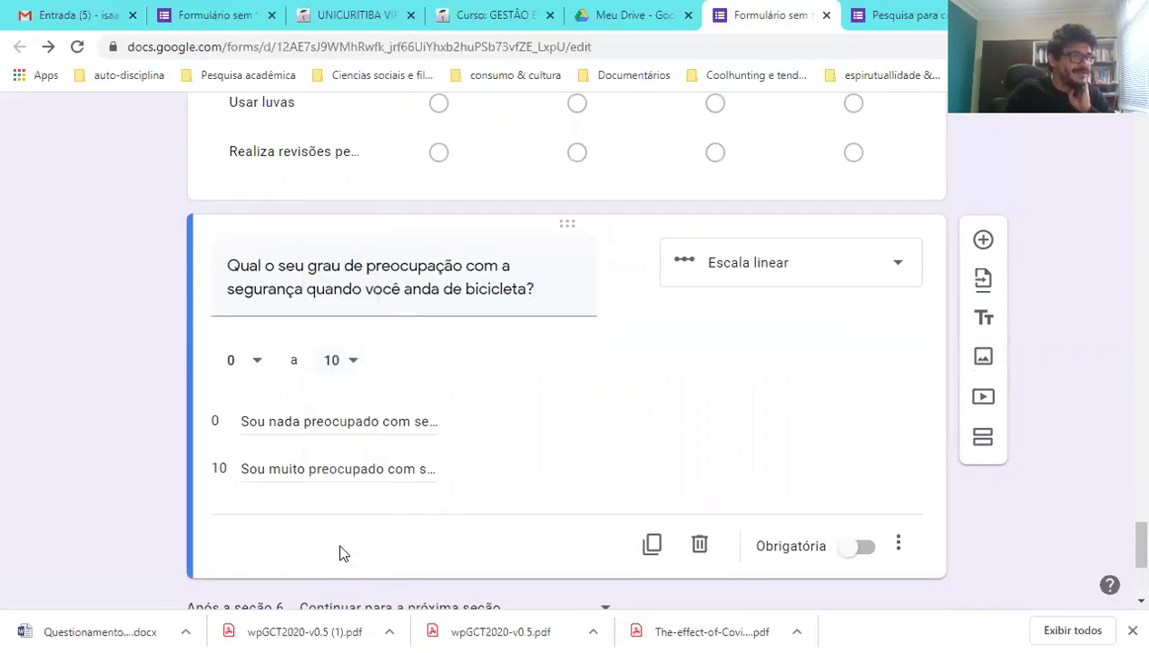
click(868, 547)
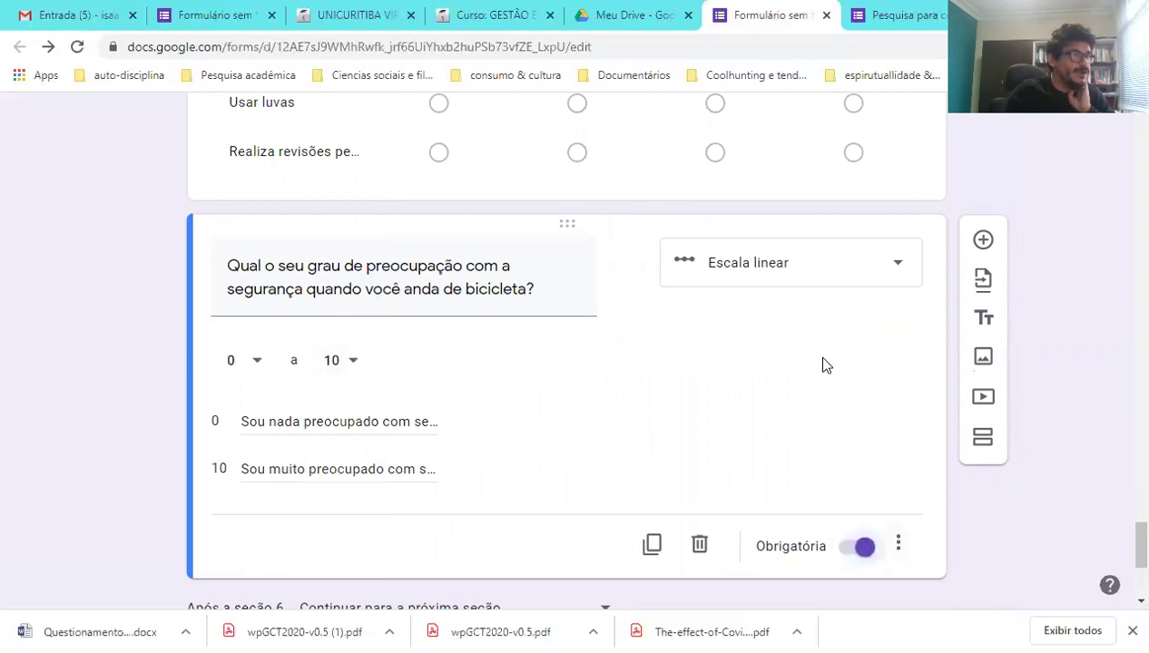
click(505, 159)
scroll(510, 209, down, 6)
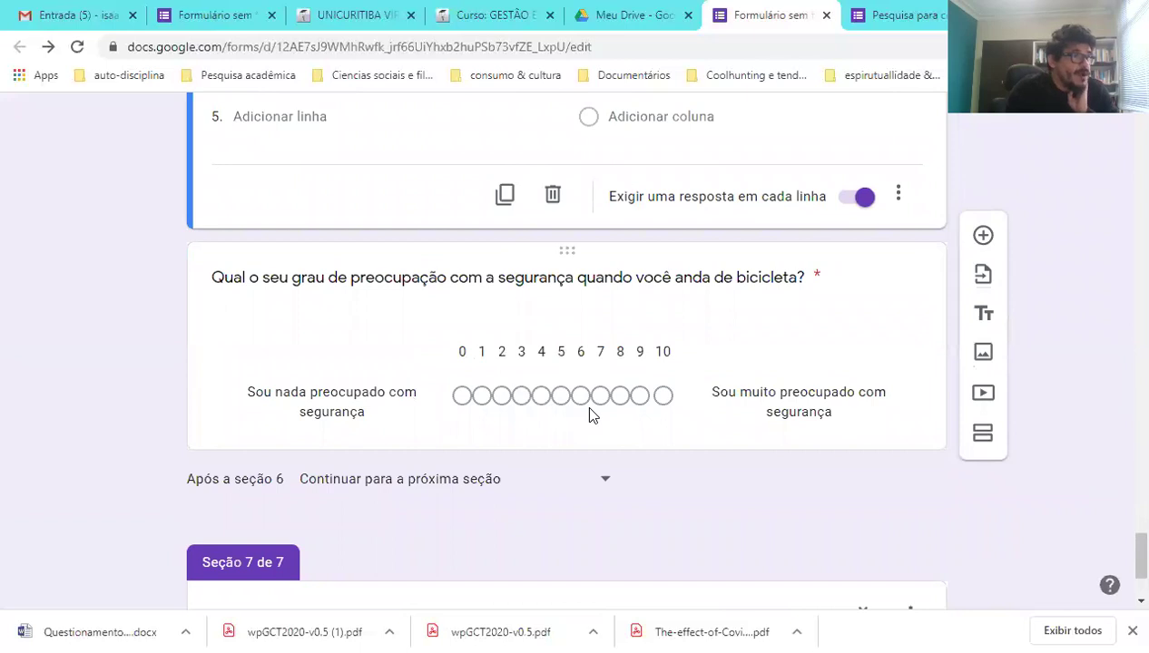
- Set the linear scale's lowest value to 1 and check the finished scale
click(522, 393)
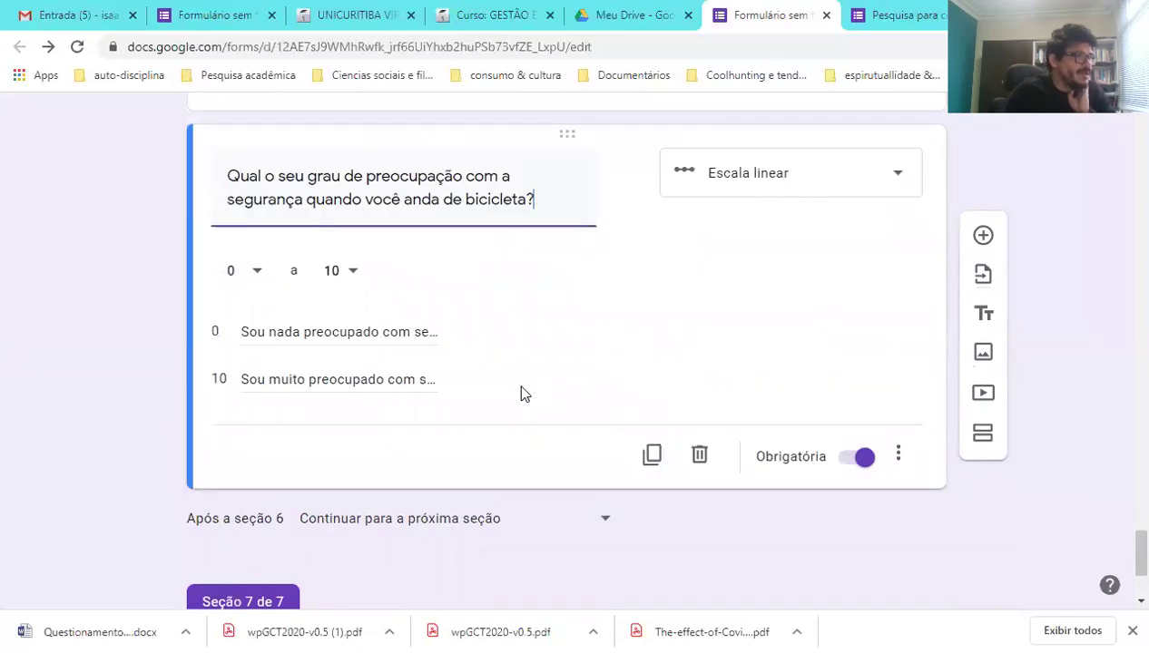
click(252, 280)
click(257, 320)
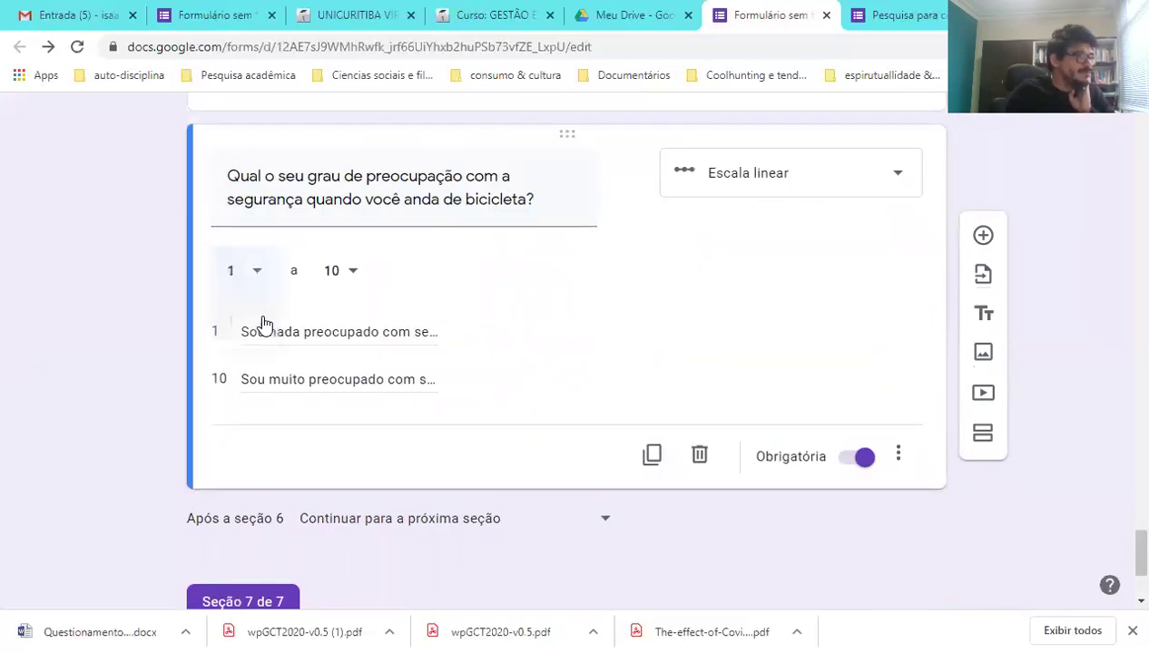
scroll(451, 227, up, 1)
click(451, 152)
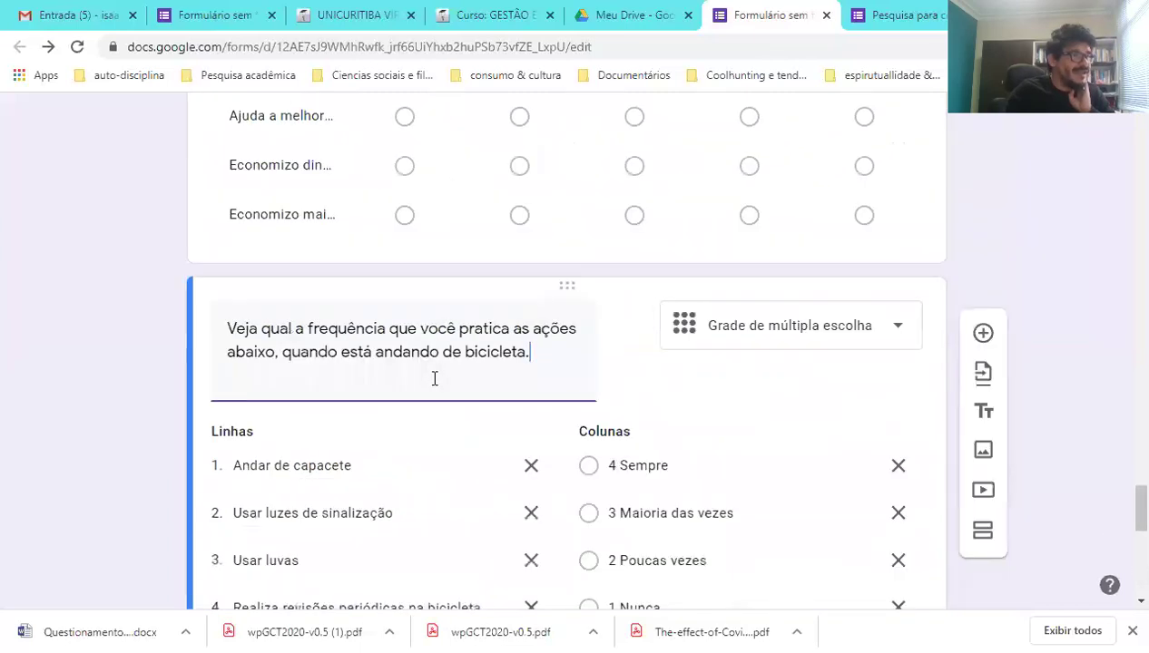
scroll(428, 396, down, 5)
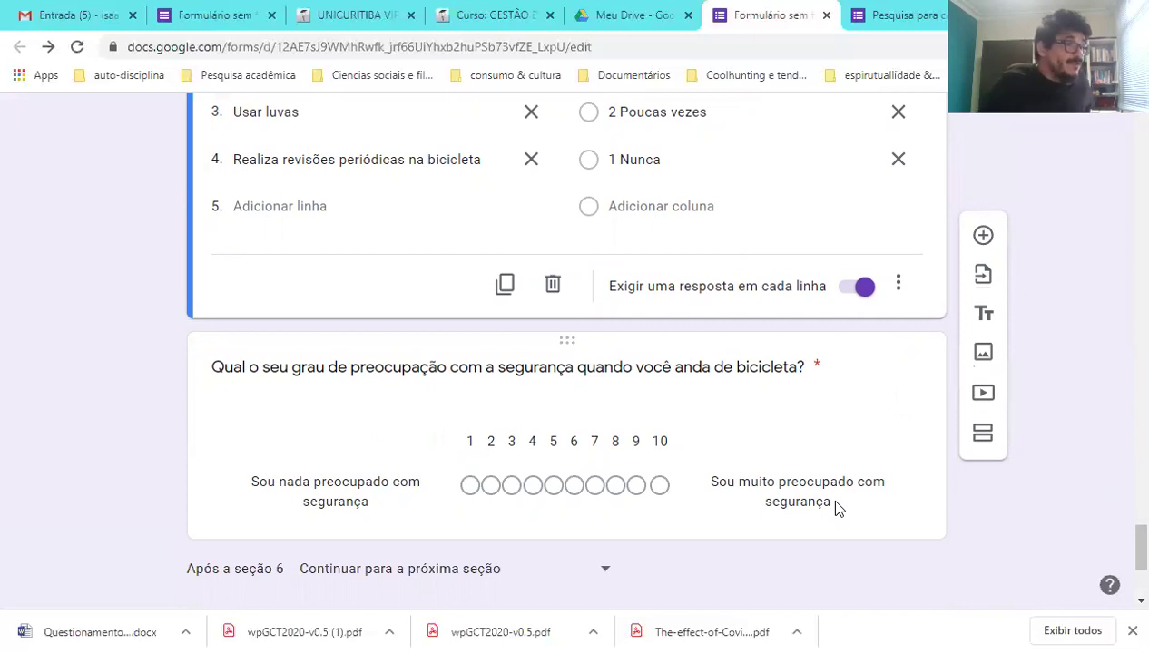
- Compare the linear scale question with the agreement and frequency grids, and review the questions in sections 5 and 6
scroll(833, 507, up, 6)
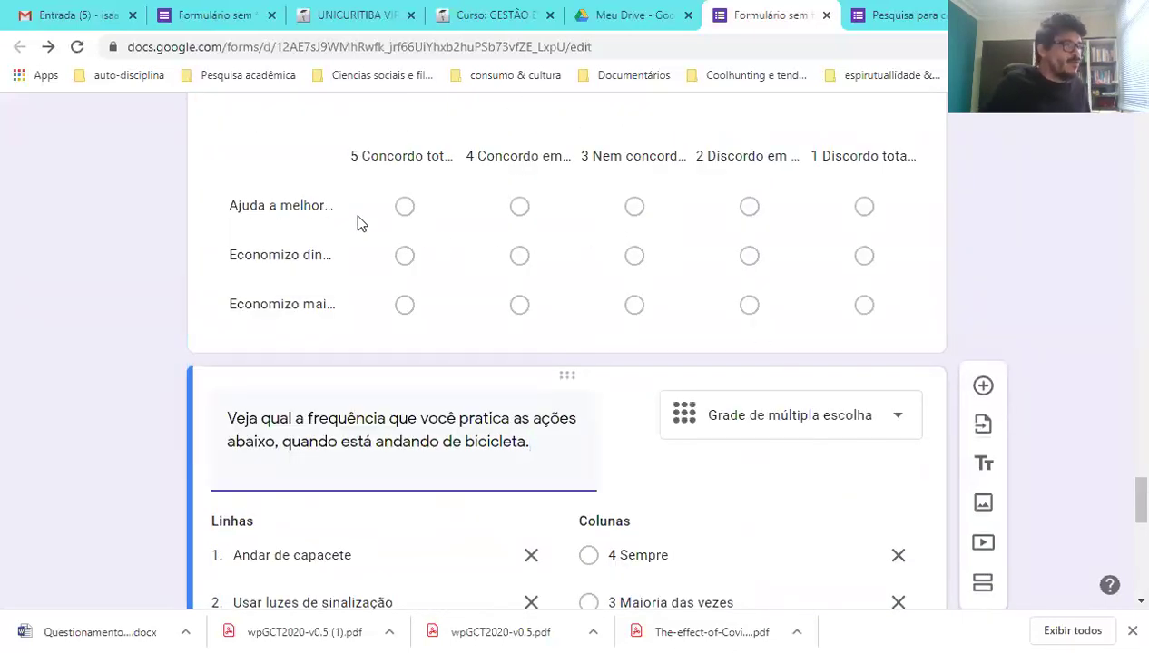
scroll(435, 377, down, 6)
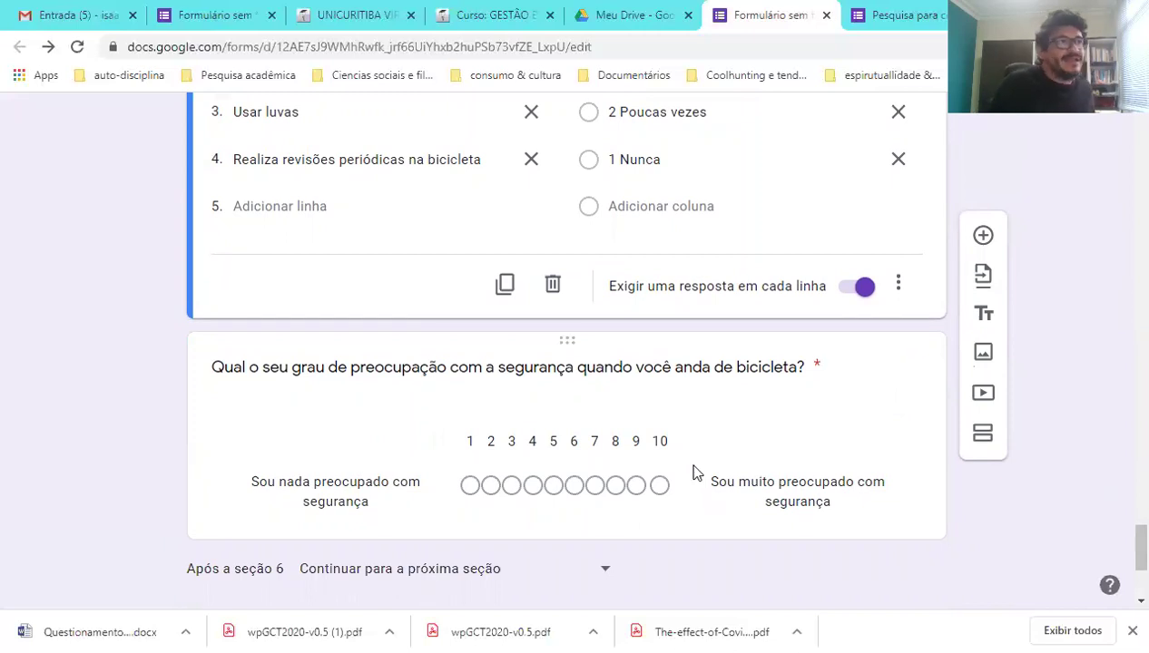
scroll(692, 482, up, 2)
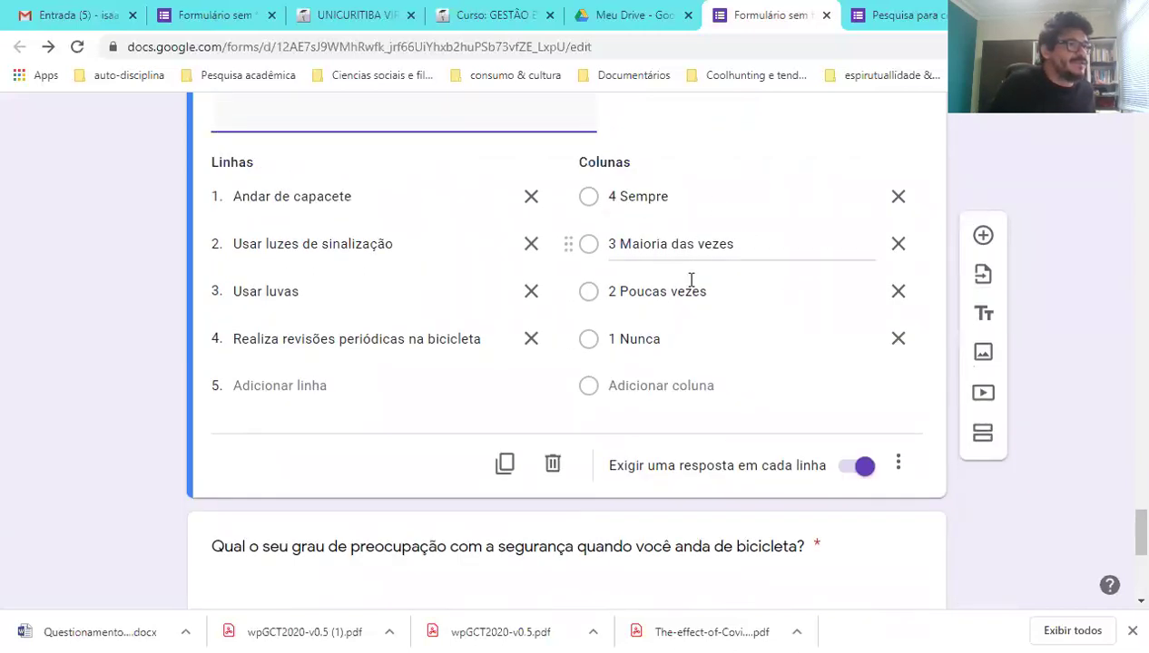
scroll(694, 300, up, 5)
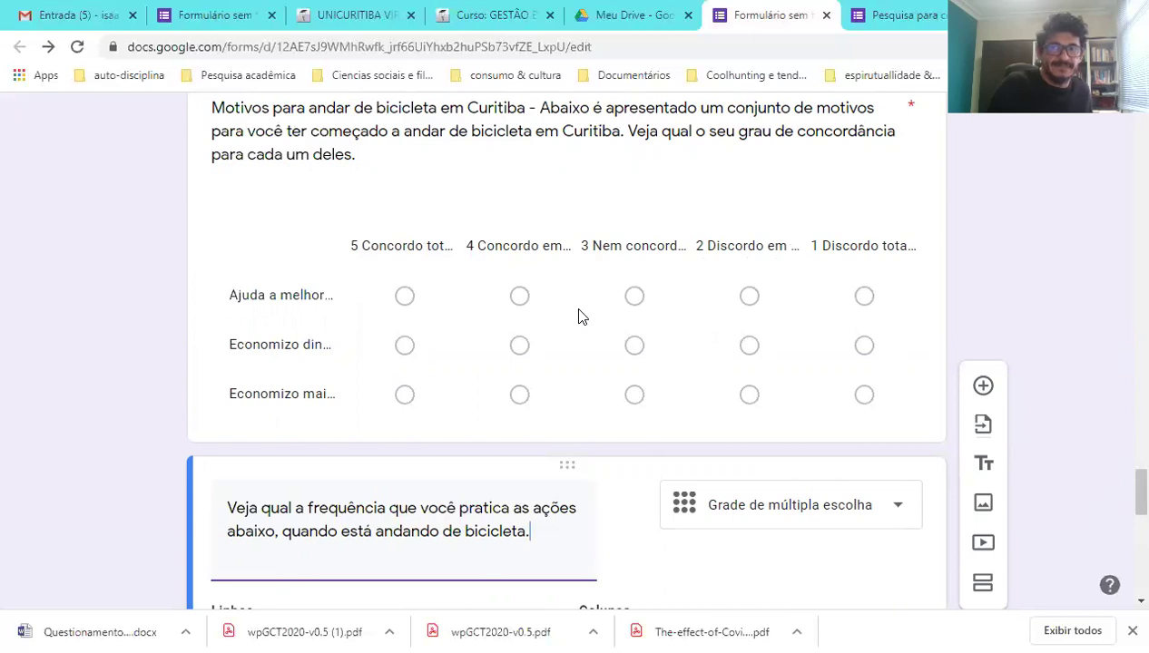
scroll(581, 315, down, 5)
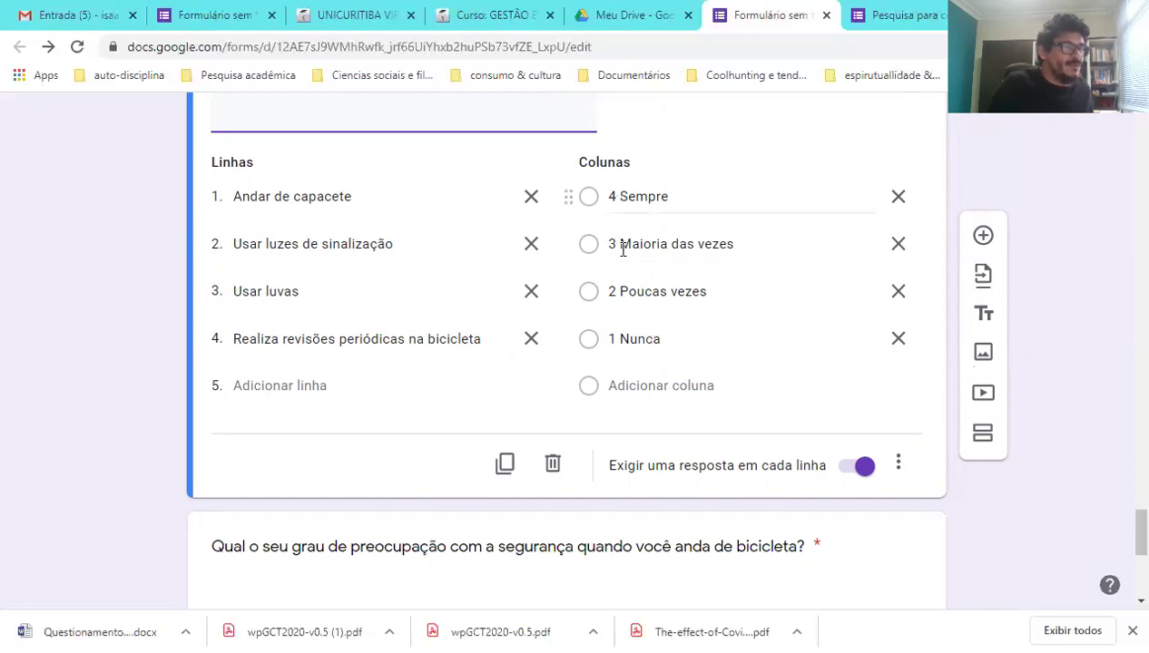
scroll(631, 290, down, 3)
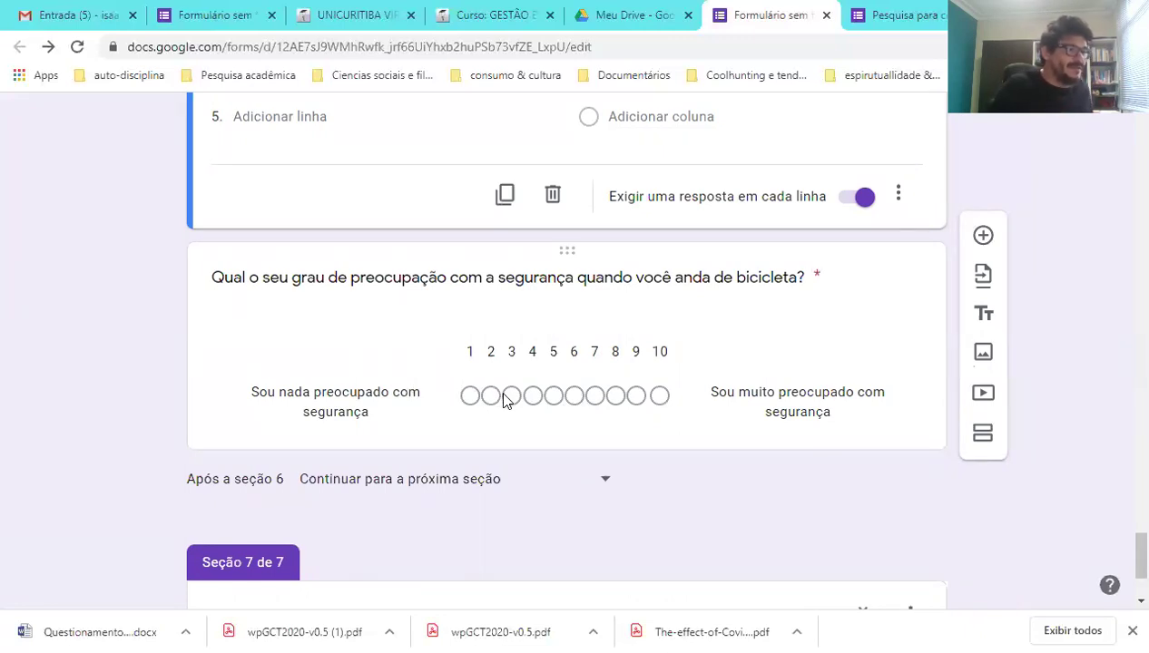
scroll(559, 487, up, 7)
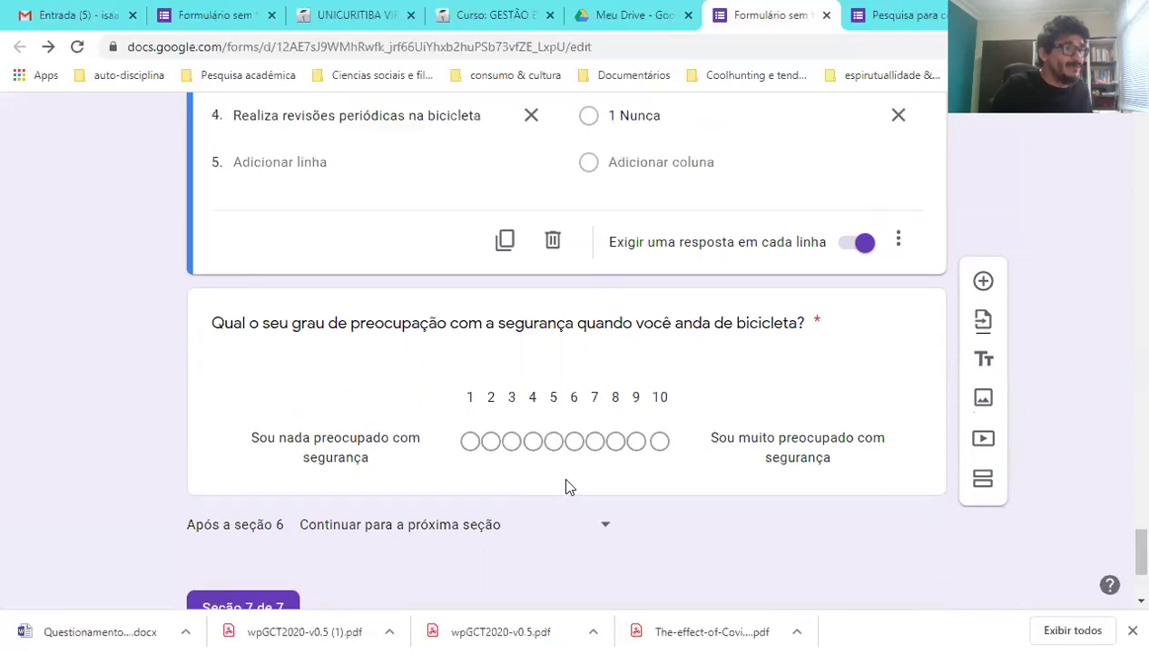
scroll(687, 476, up, 5)
scroll(687, 476, down, 13)
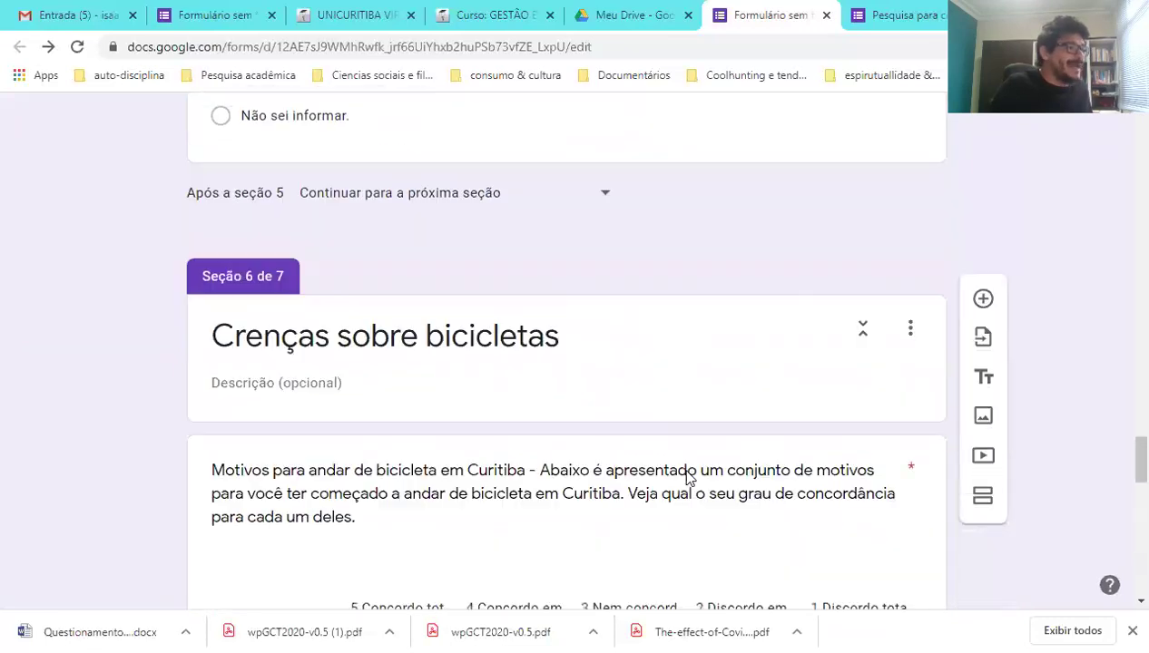
scroll(687, 478, up, 10)
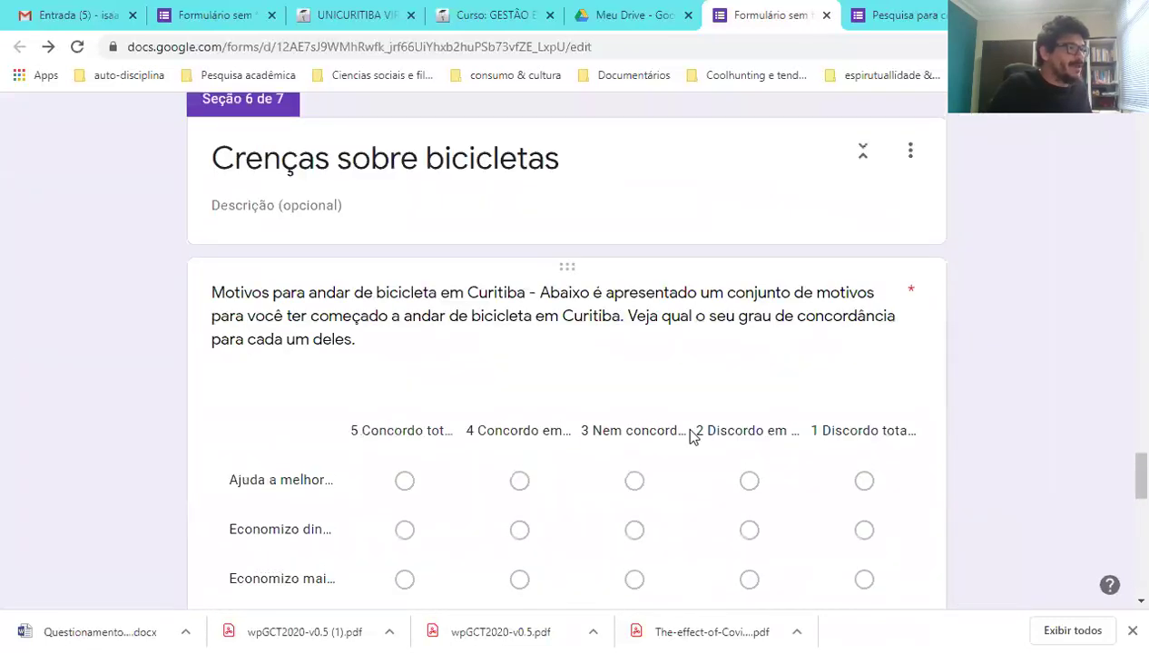
scroll(689, 430, up, 3)
scroll(690, 435, down, 4)
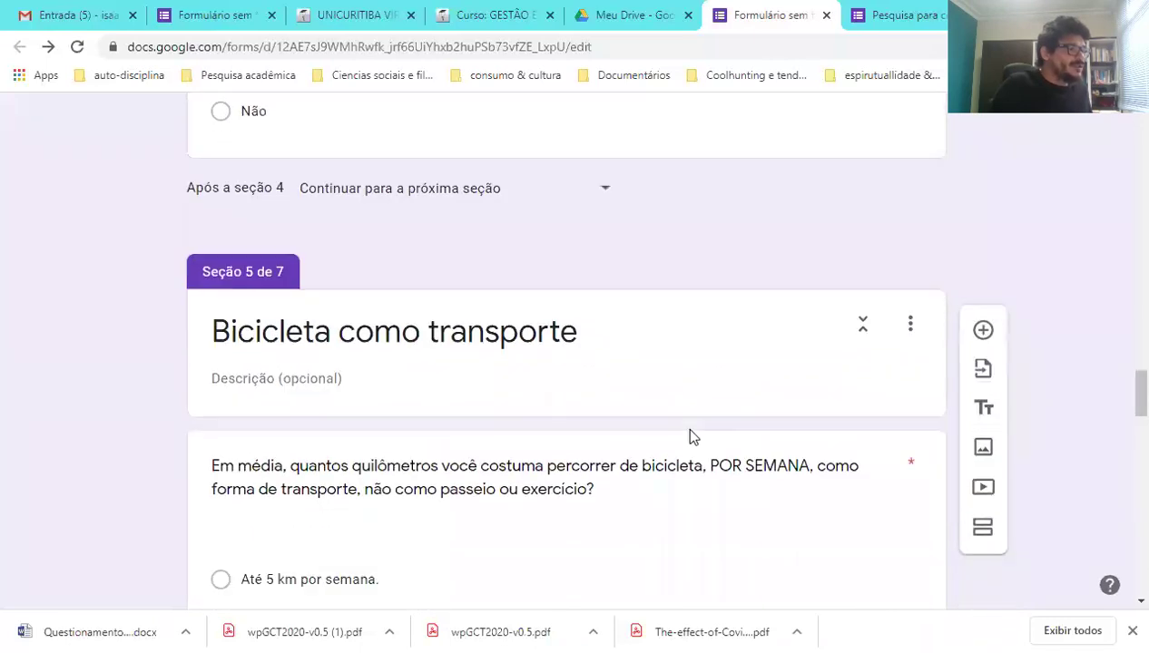
scroll(576, 418, down, 15)
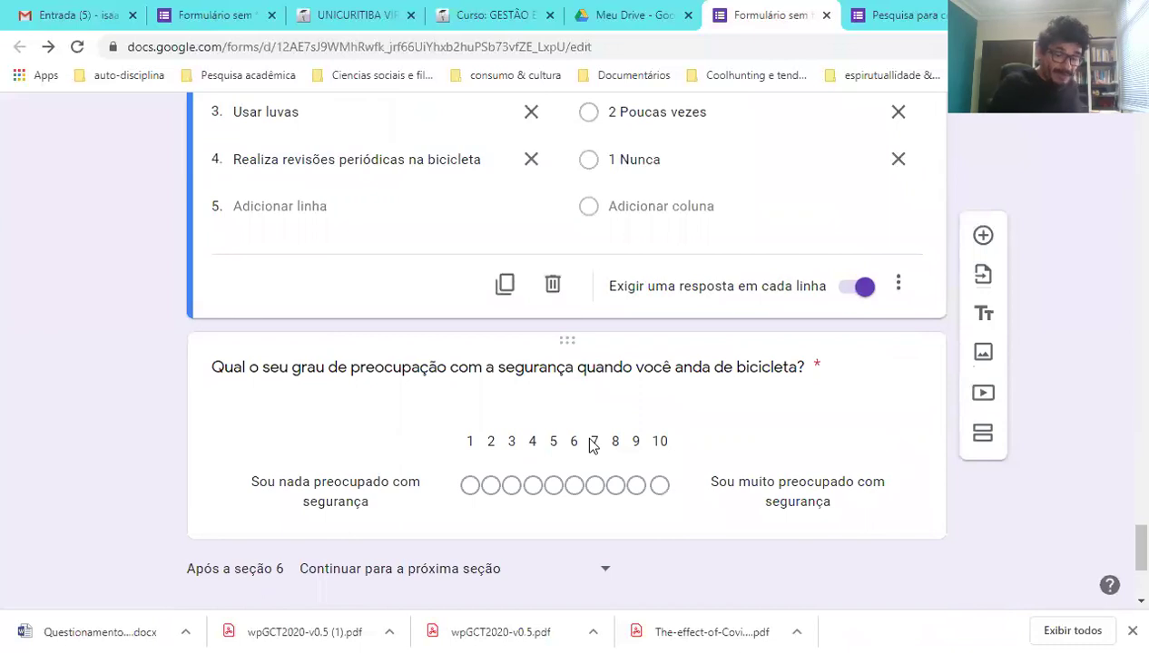
- Move the safety concern scale question from section 6 to section 5, directly below the weekly kilometres question
key(ctrl+minus)
key(ctrl+minus)
scroll(590, 445, up, 2)
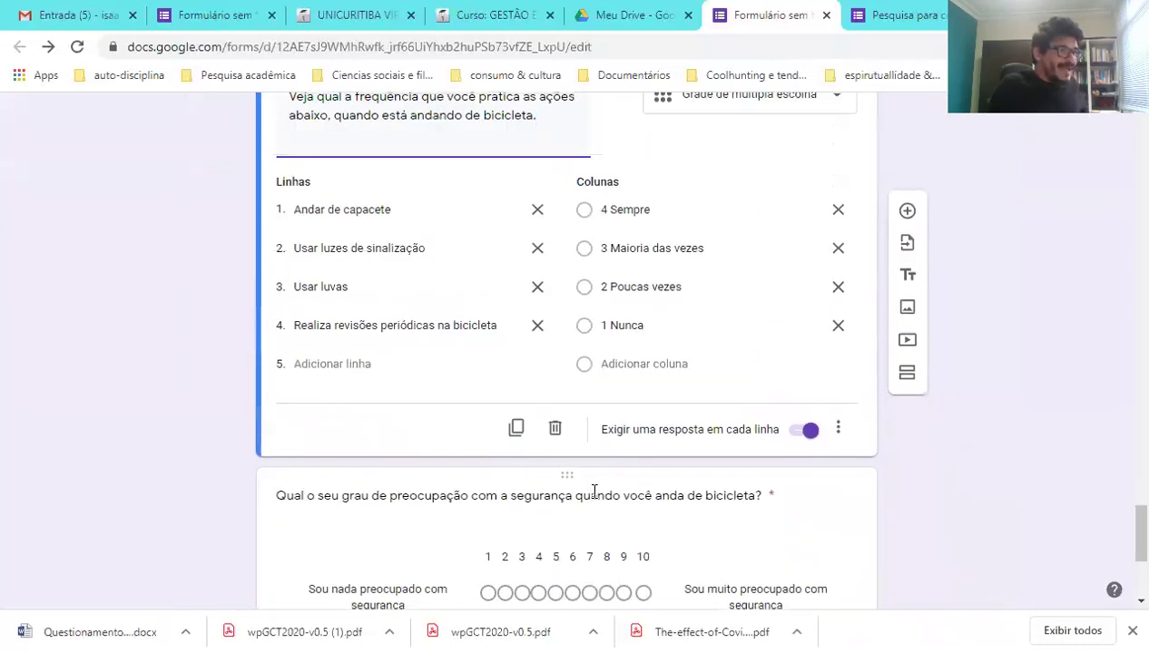
drag(570, 478, 614, 94)
drag(613, 93, 580, 418)
scroll(575, 414, up, 2)
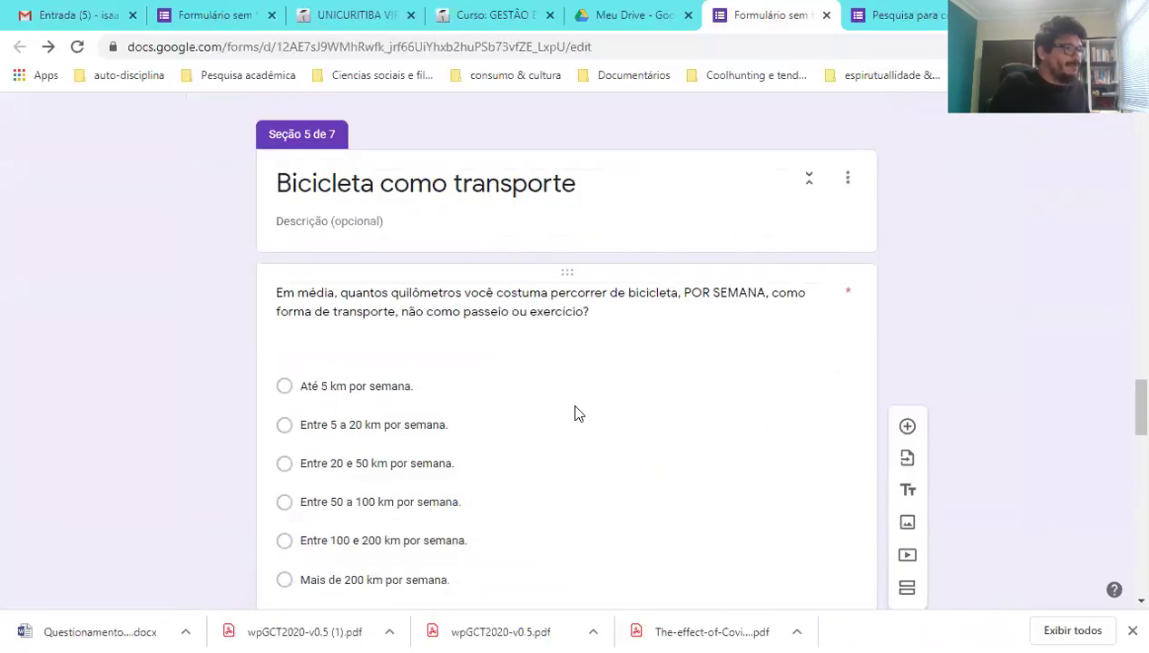
- Check the safety concern question's placement in section 5 and the grids remaining in section 6
scroll(524, 370, down, 8)
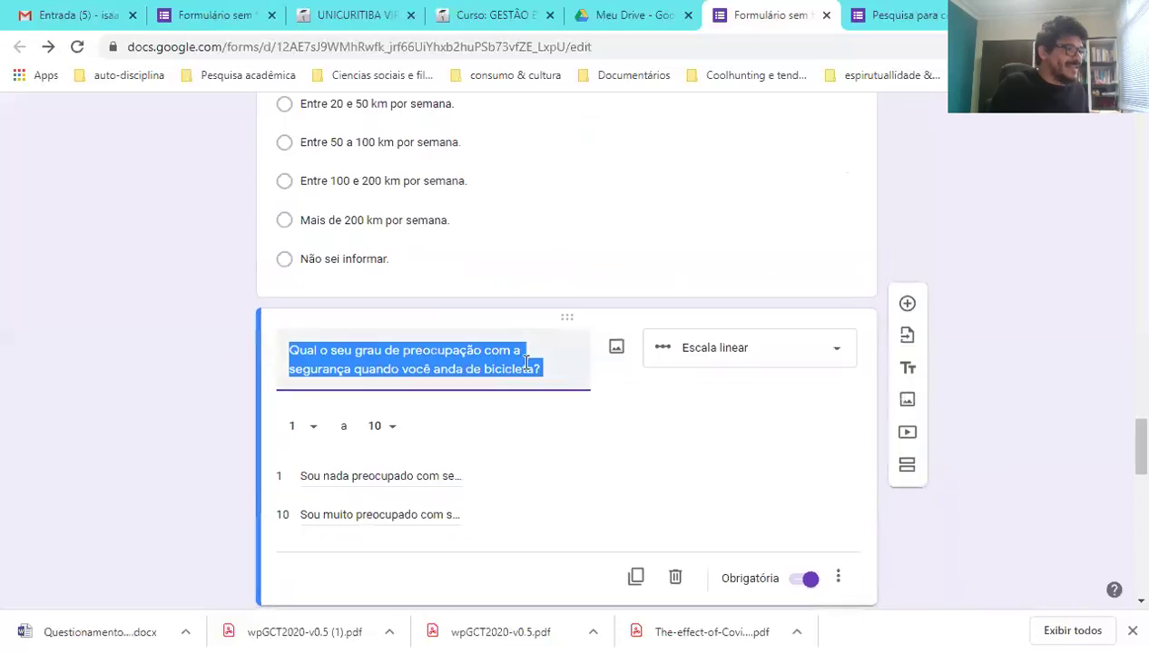
scroll(524, 410, up, 2)
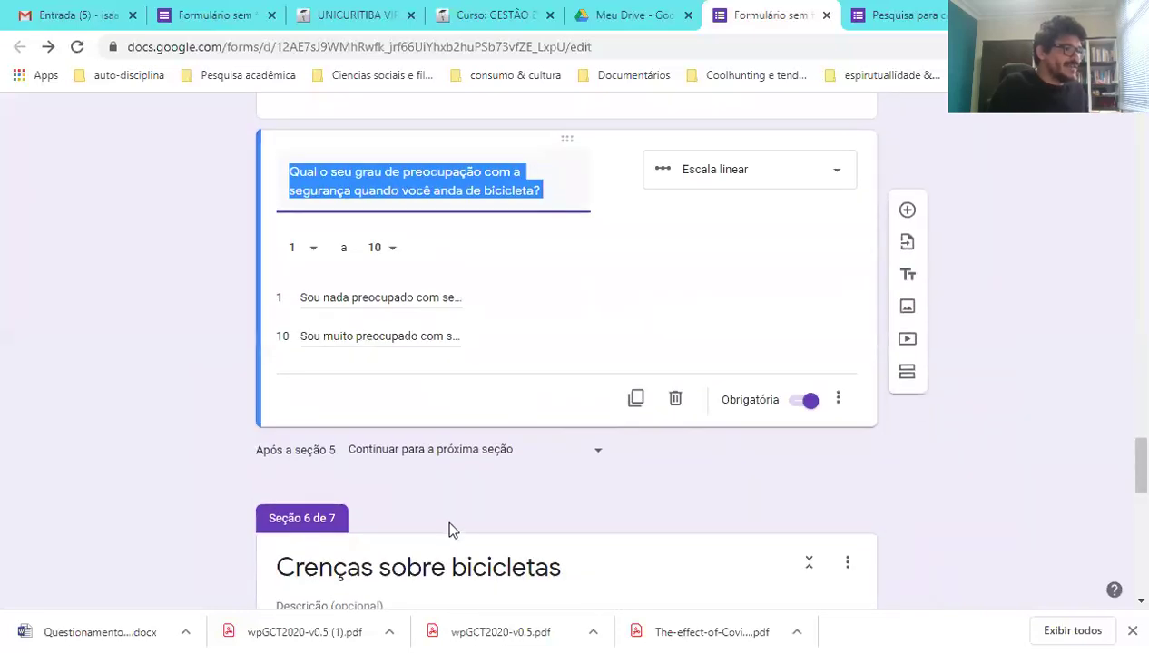
scroll(446, 520, up, 4)
click(472, 292)
scroll(469, 351, down, 1)
scroll(468, 351, down, 2)
scroll(472, 418, up, 4)
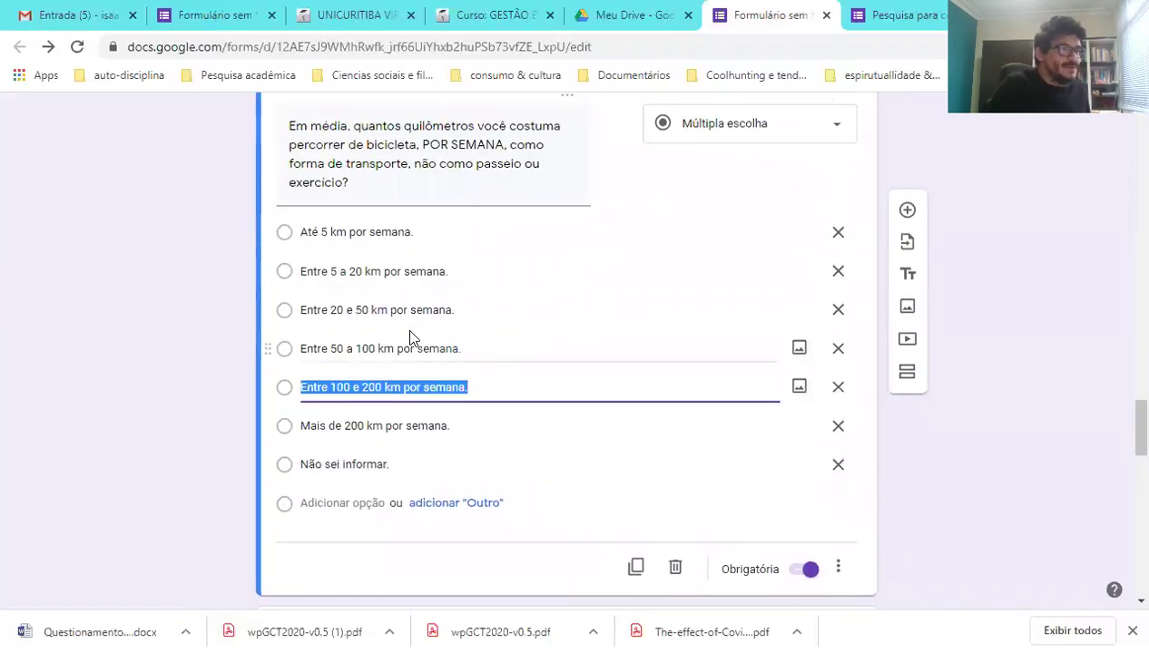
scroll(412, 340, down, 4)
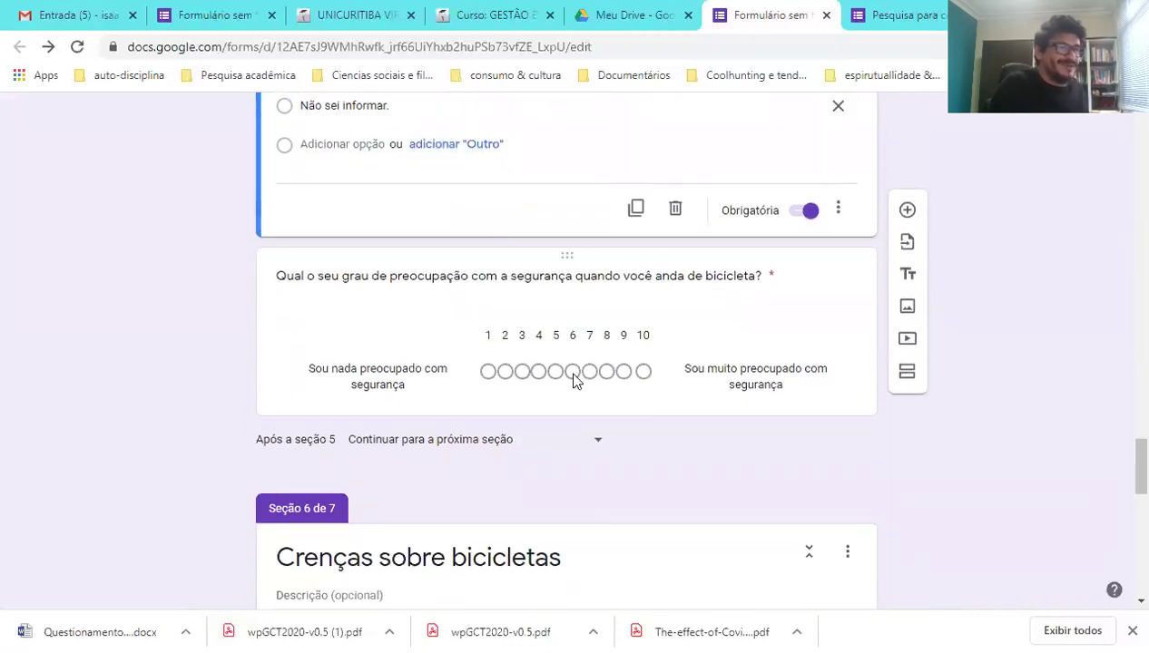
scroll(573, 380, down, 9)
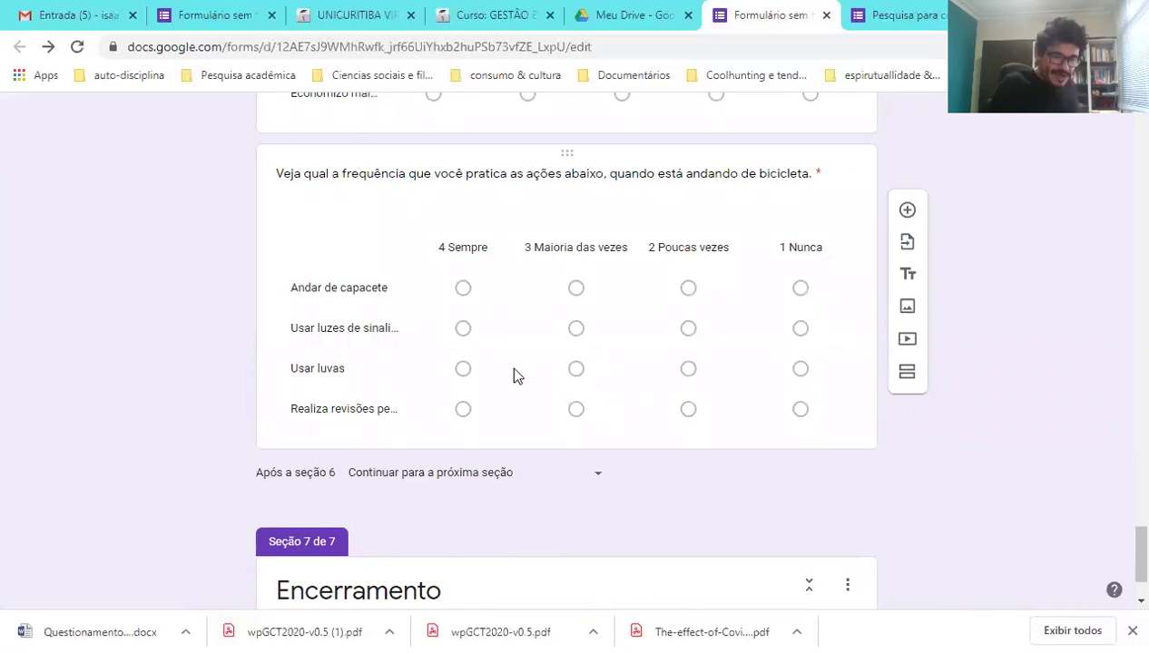
- Add a blank question, locate it below the weekly kilometres question in section 5 and delete it
key(ctrl+plus)
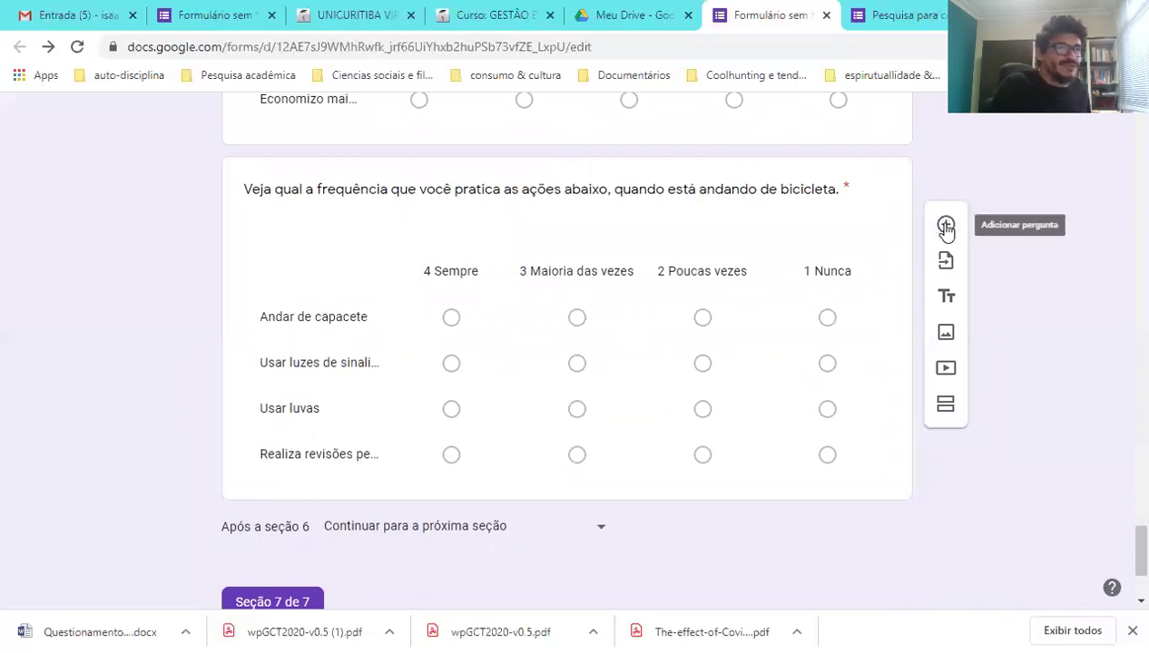
scroll(945, 228, up, 1)
scroll(846, 347, down, 3)
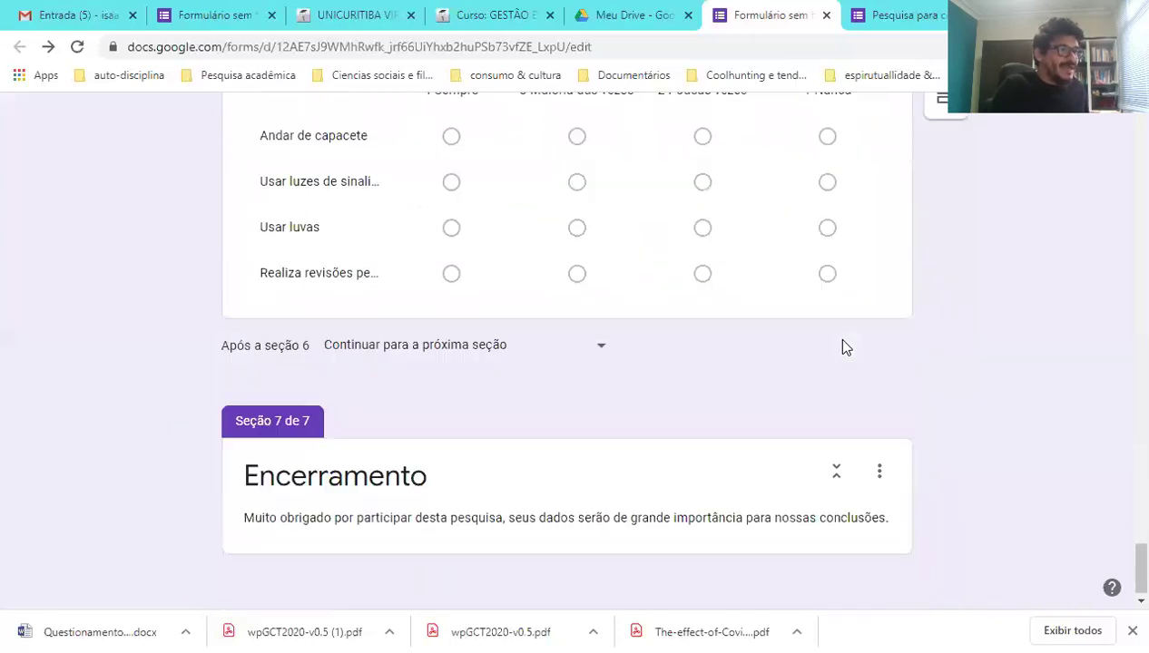
scroll(663, 399, up, 5)
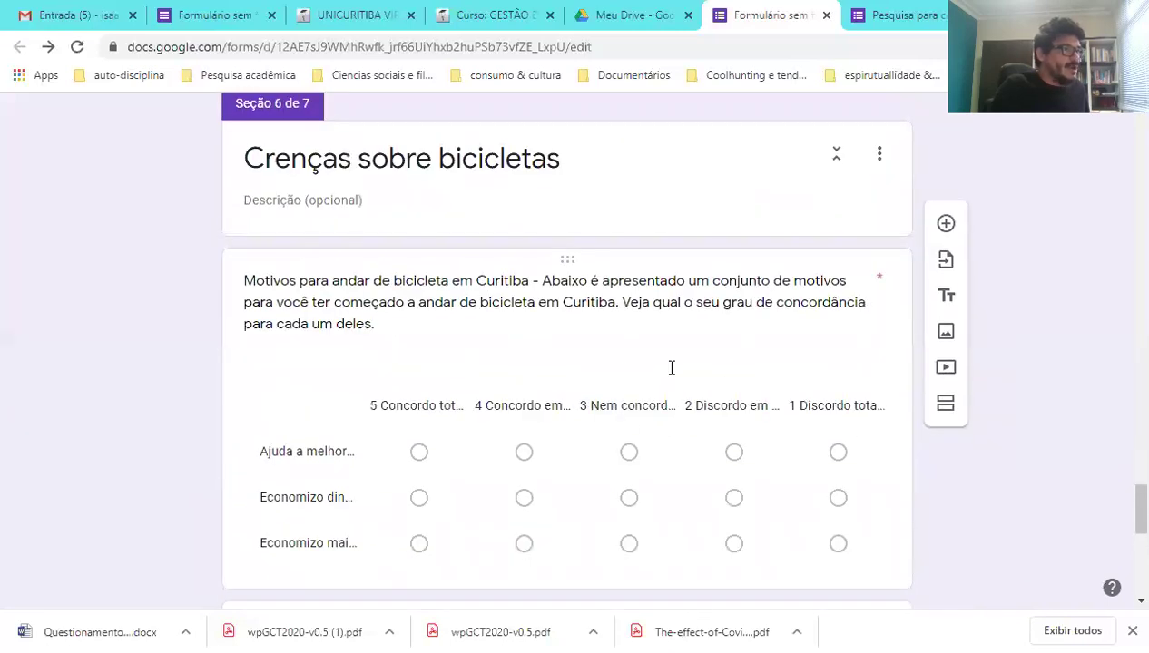
scroll(670, 374, down, 3)
scroll(671, 372, up, 10)
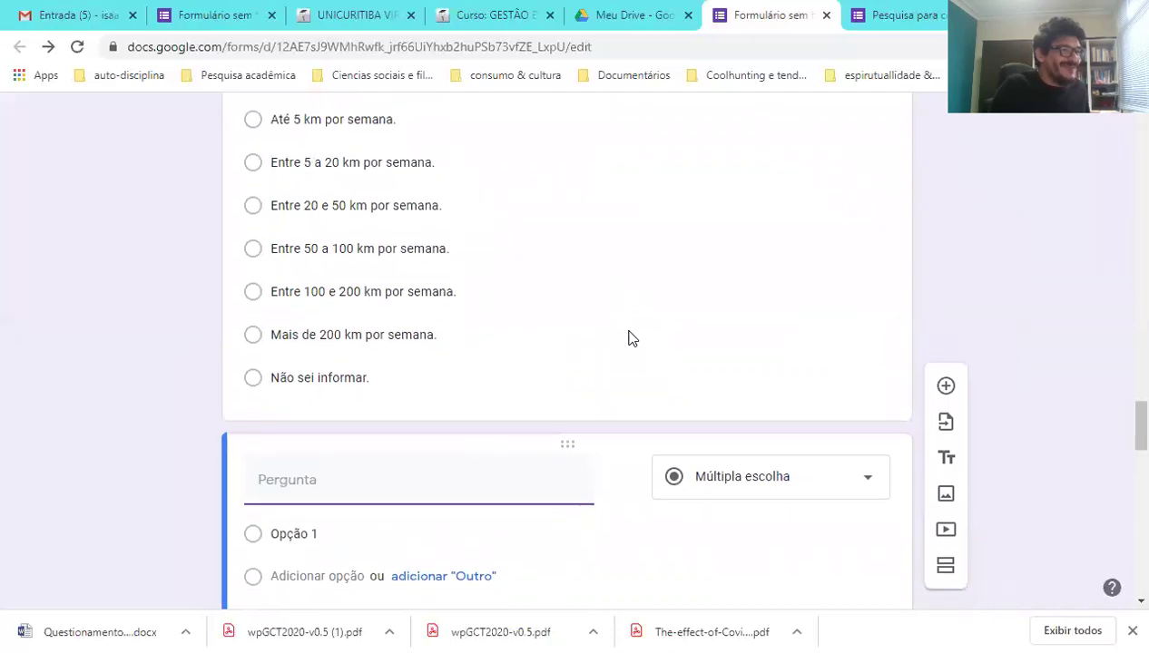
scroll(627, 335, down, 2)
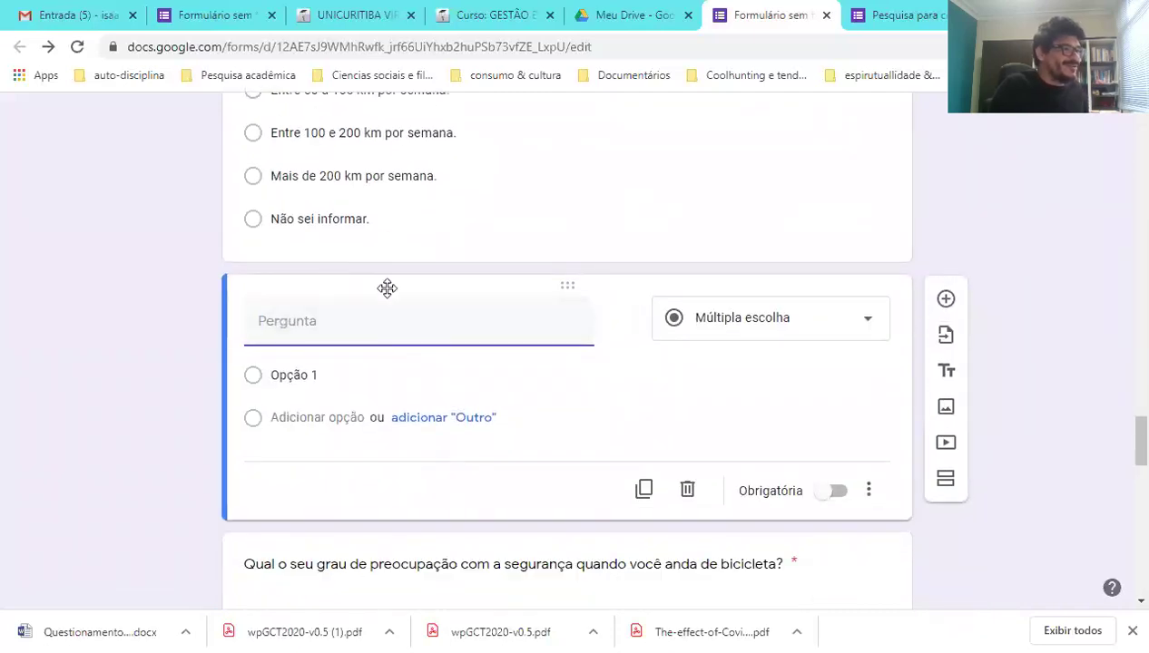
click(688, 491)
scroll(658, 464, down, 8)
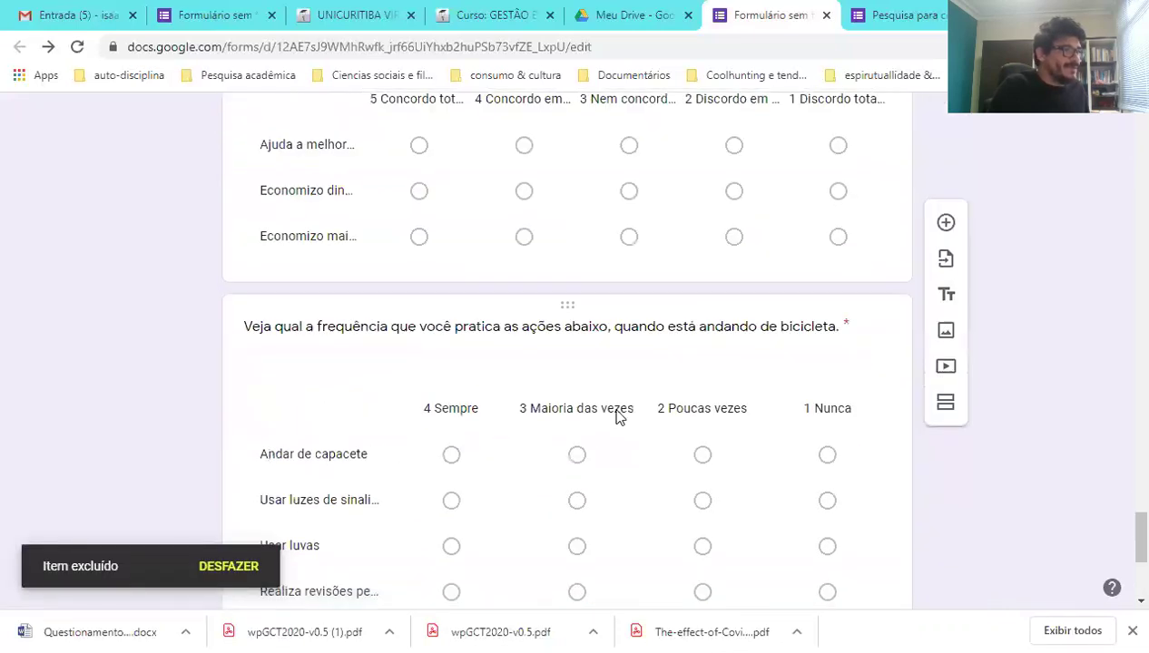
- Add a short-answer question (Resposta curta) below the riding-habits frequency grid at the end of section 6
click(514, 445)
scroll(516, 445, up, 5)
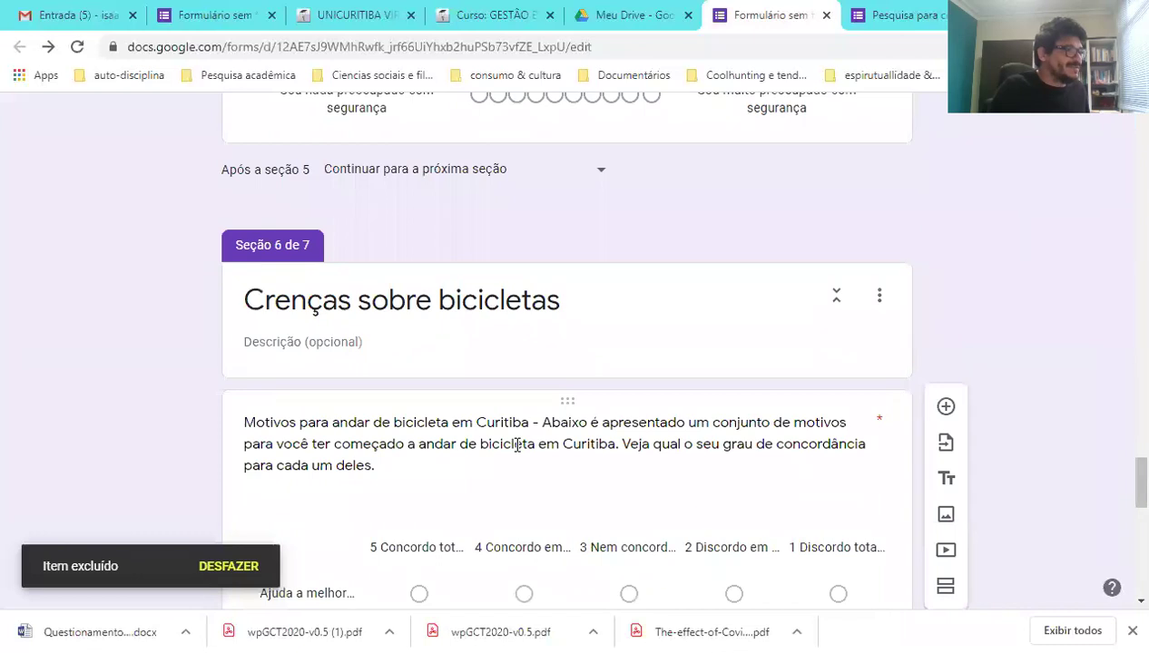
scroll(437, 383, down, 7)
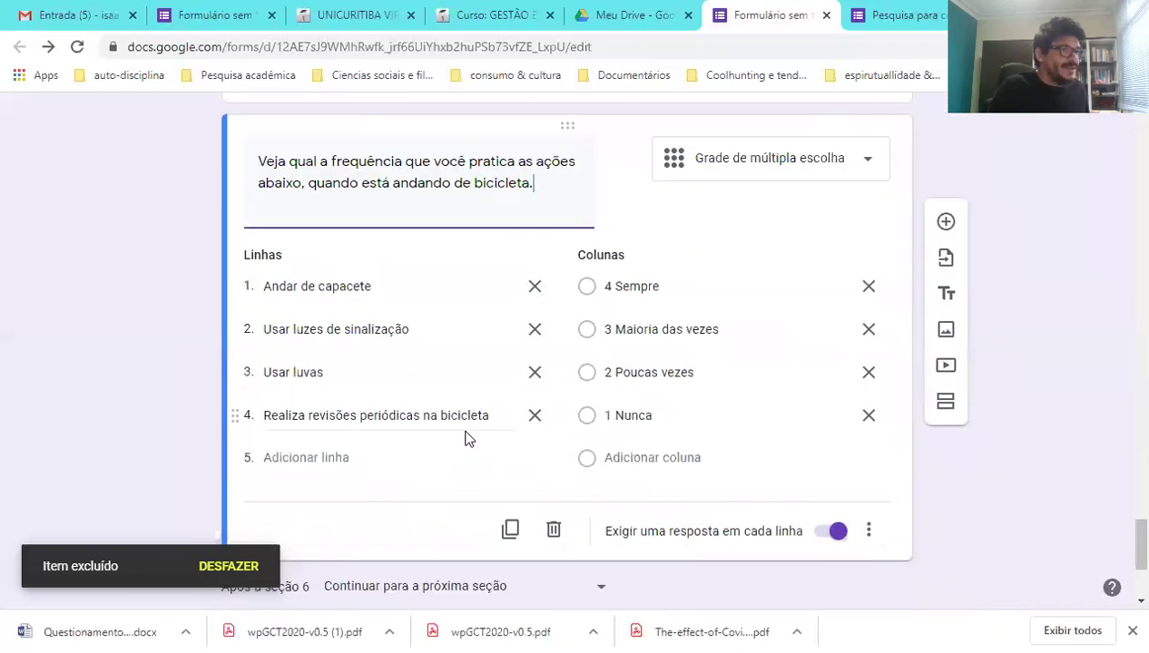
click(945, 227)
click(873, 337)
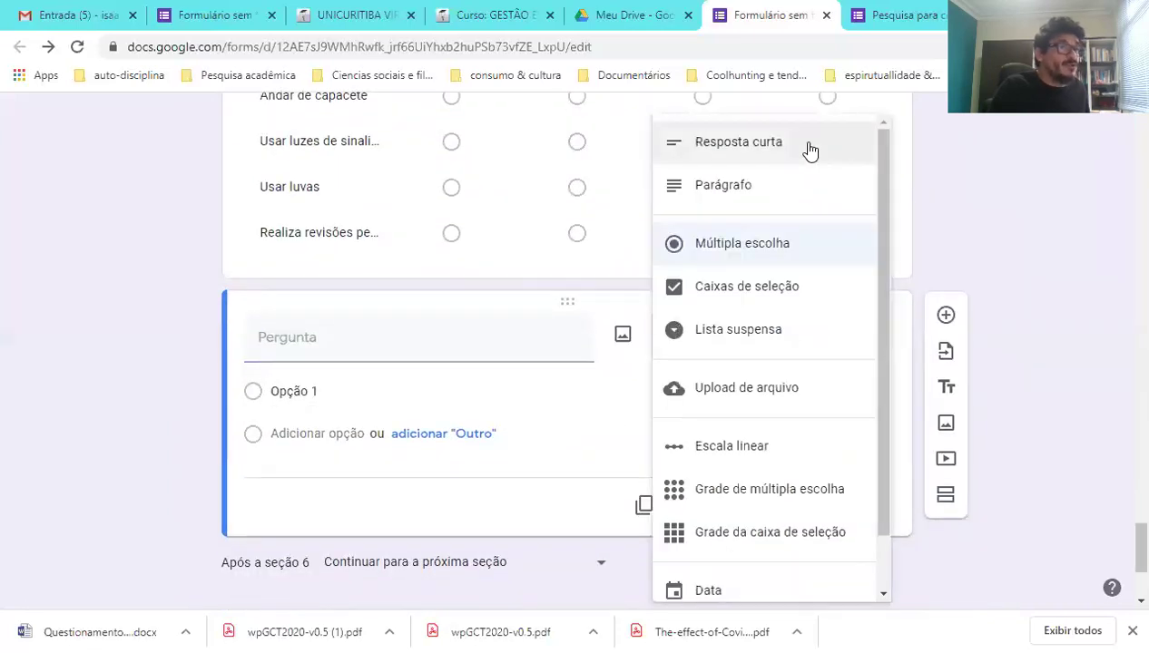
click(810, 150)
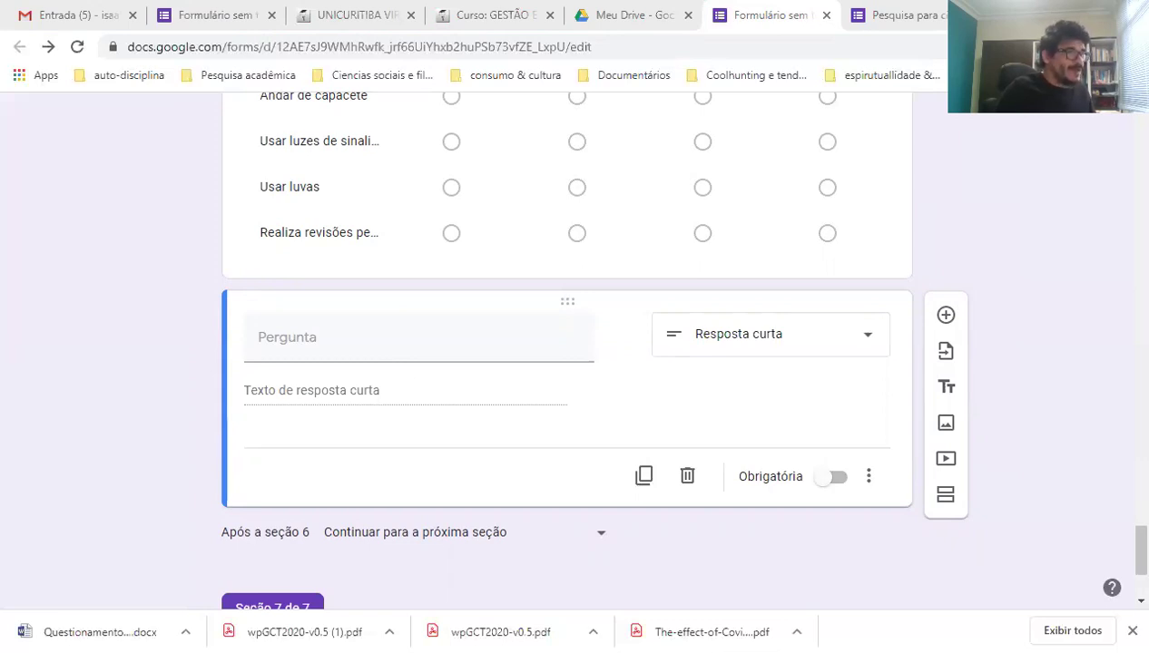
- Fill the question with "13. Complete a frase abaixo com APENASUMA PALAVRAUsar a bicicleta para mim é" and remove the trailing underscores
click(407, 342)
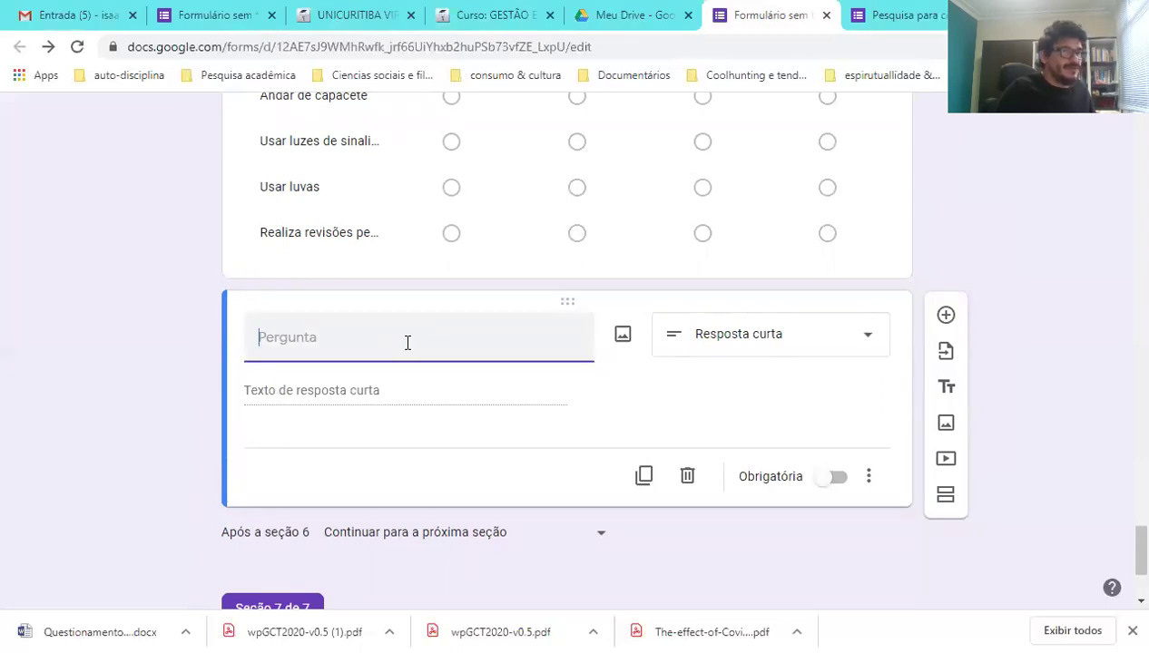
text(13. Complete a frase abaixo com APENASUMA PALAVRAUsar a bicicleta para mim é _______________)
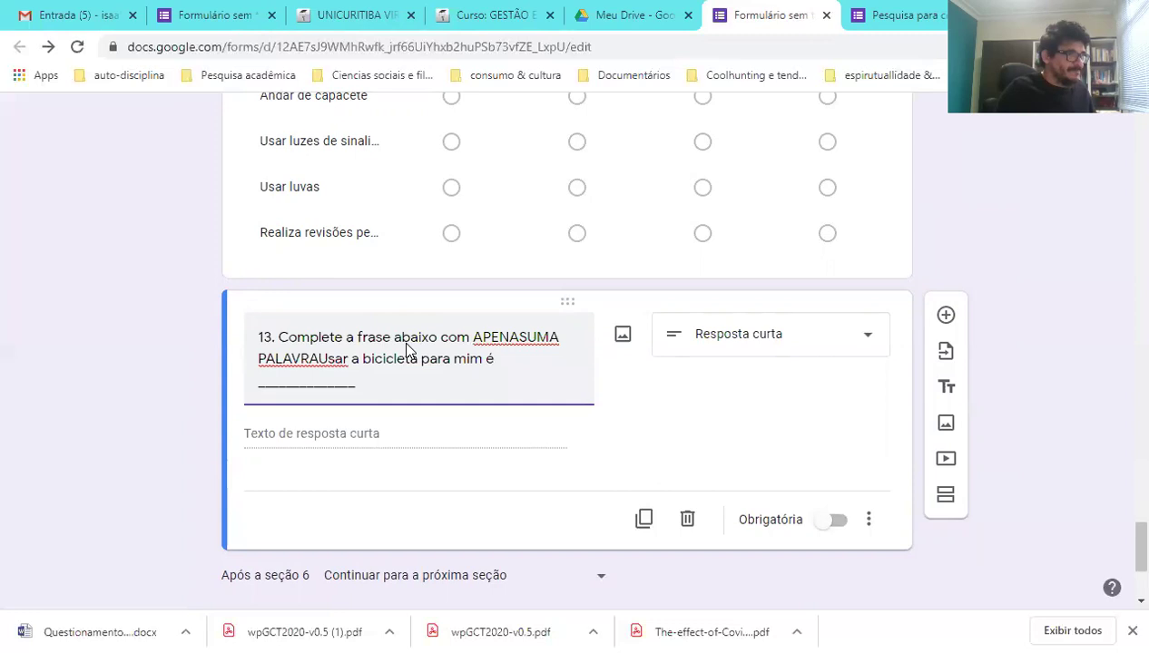
drag(255, 390, 364, 391)
key(BackSpace)
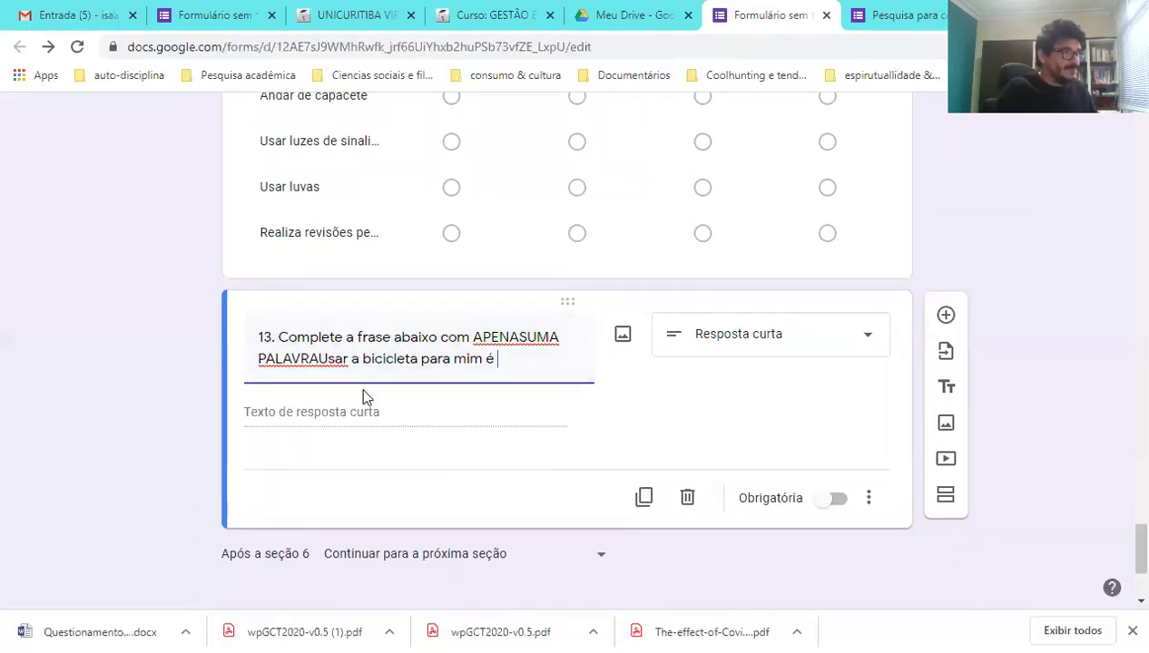
- Add a title and description block above the short-answer question and move "13. Complete a frase abaixo com APENASUMA PALAVRA" from the question into its title
click(945, 390)
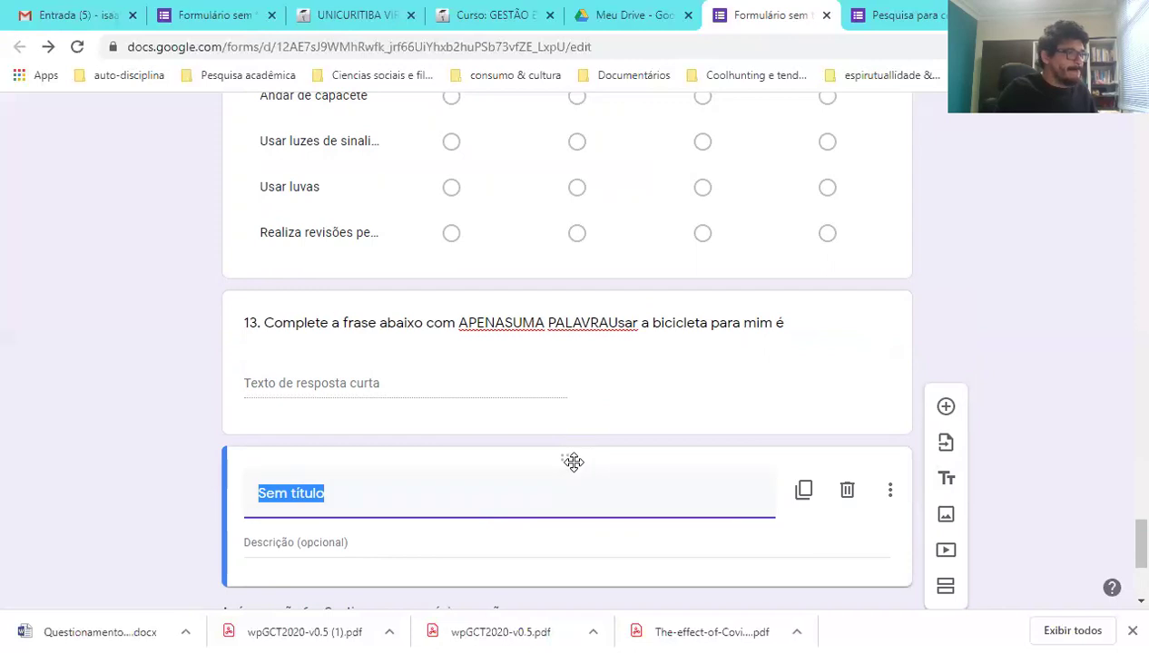
drag(573, 463, 581, 378)
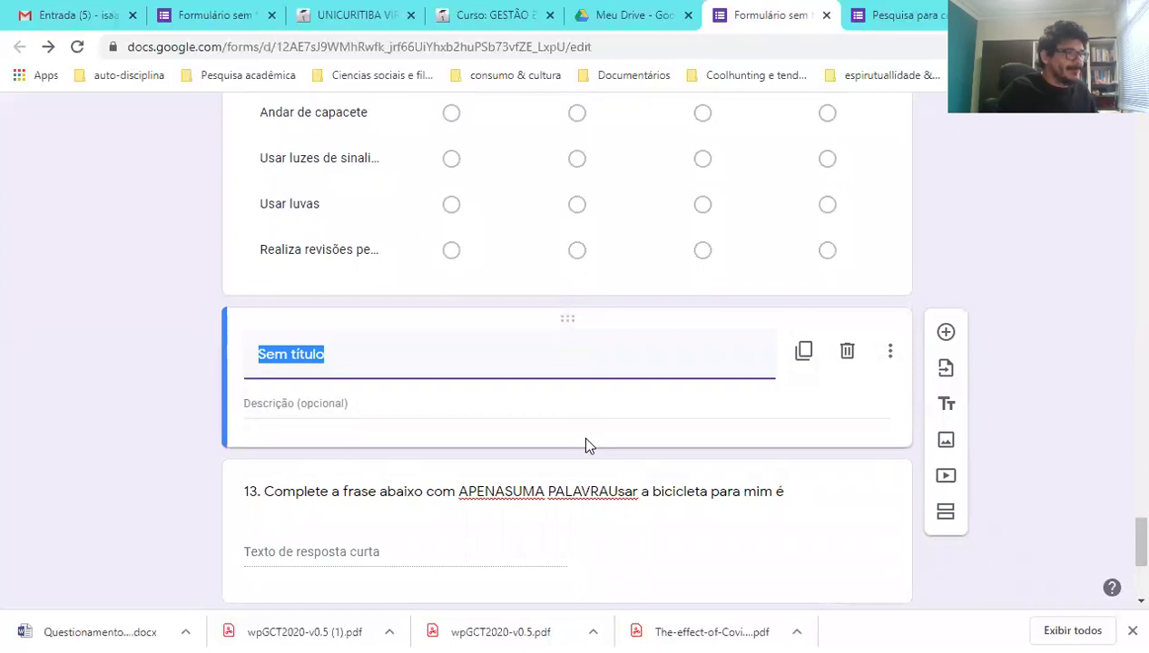
click(540, 496)
click(257, 442)
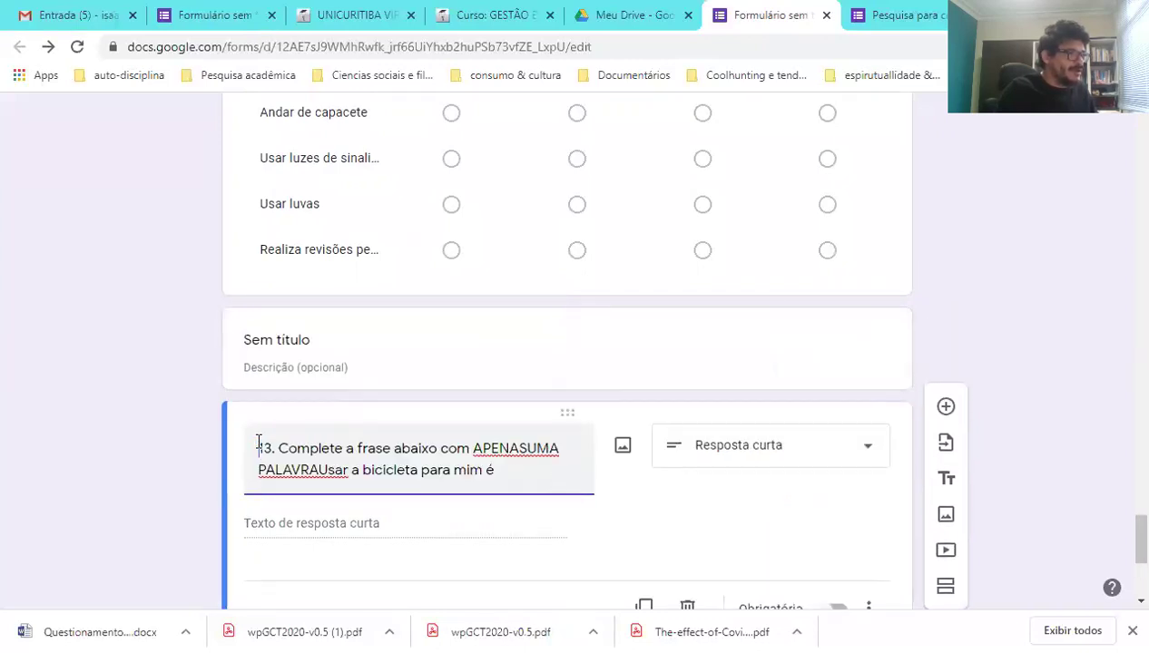
drag(257, 442, 319, 463)
key(ctrl+c)
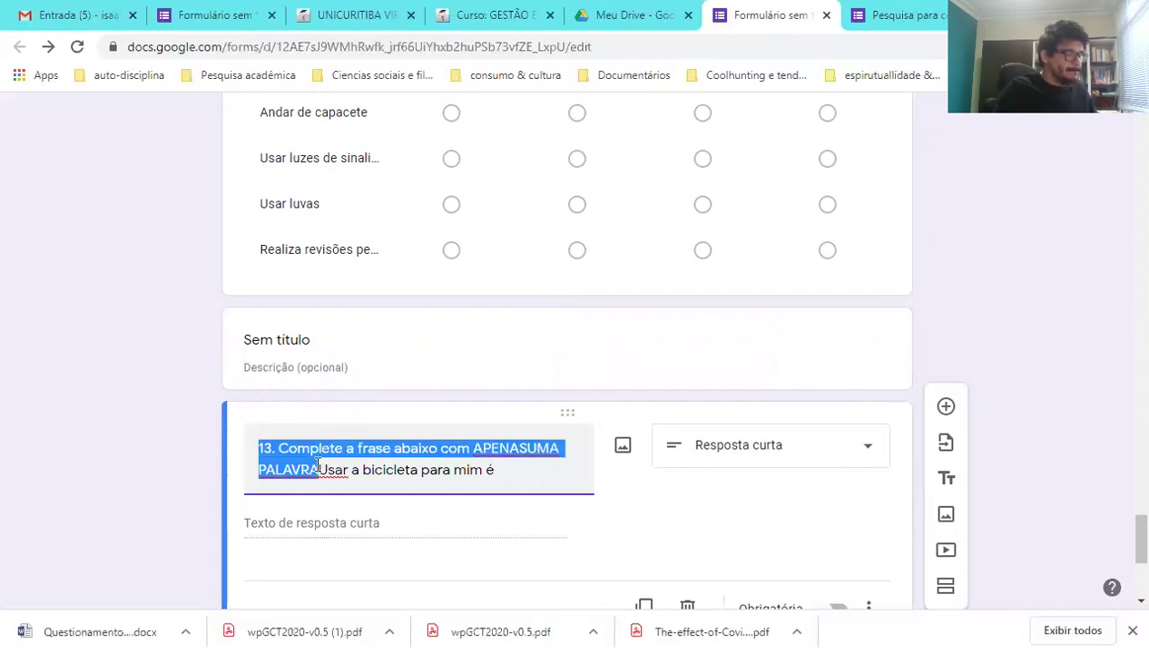
key(BackSpace)
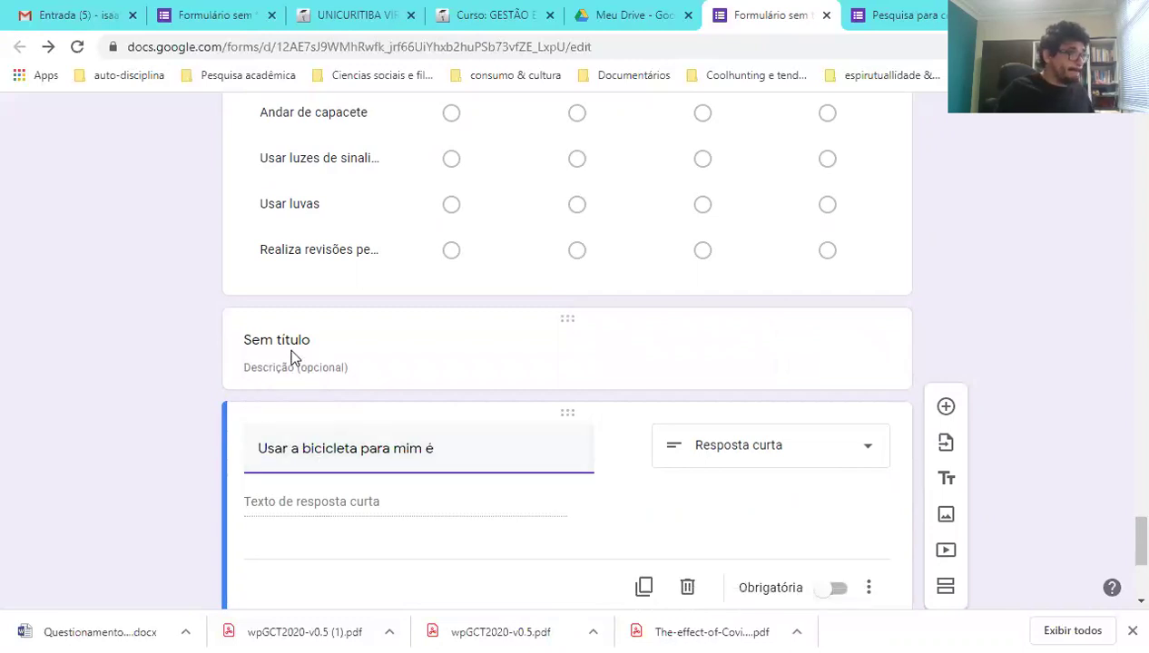
click(288, 343)
key(ctrl+v)
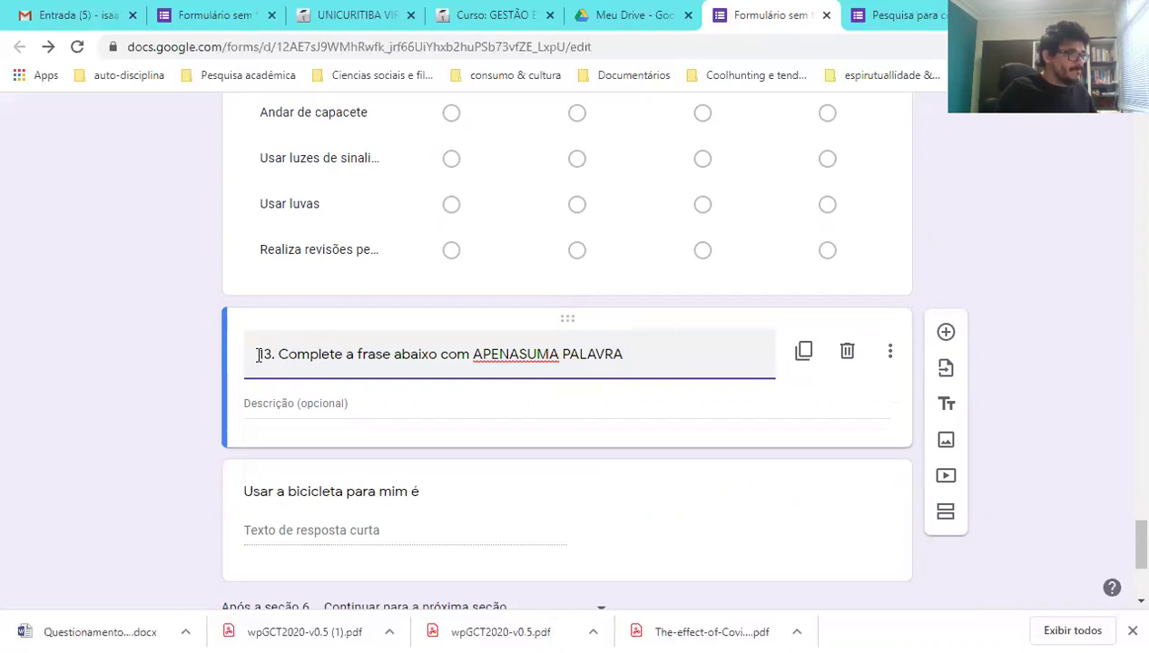
- Remove the number from the block title and fix the spacing so it reads "Complete a frase abaixo com APENAS UMA PALAVRA"
key(Delete)
key(Delete)
key(Delete)
key(Delete)
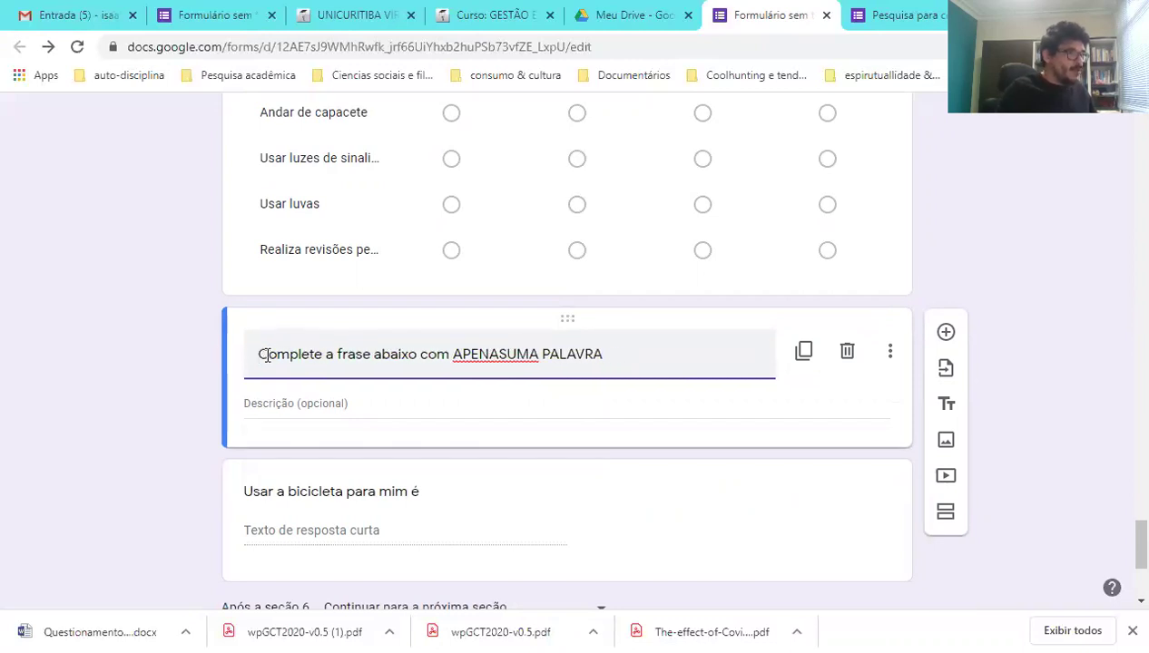
click(508, 359)
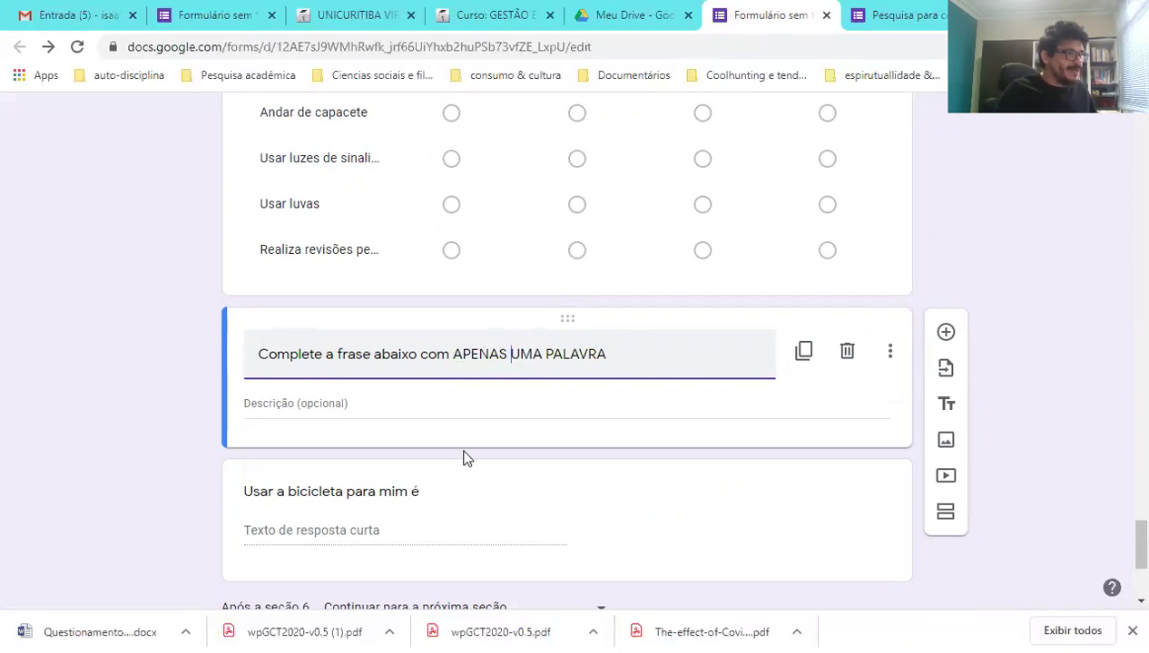
- Complete the question text as "Usar a bicicleta para mim é ..." and make the answer required
click(426, 493)
click(453, 451)
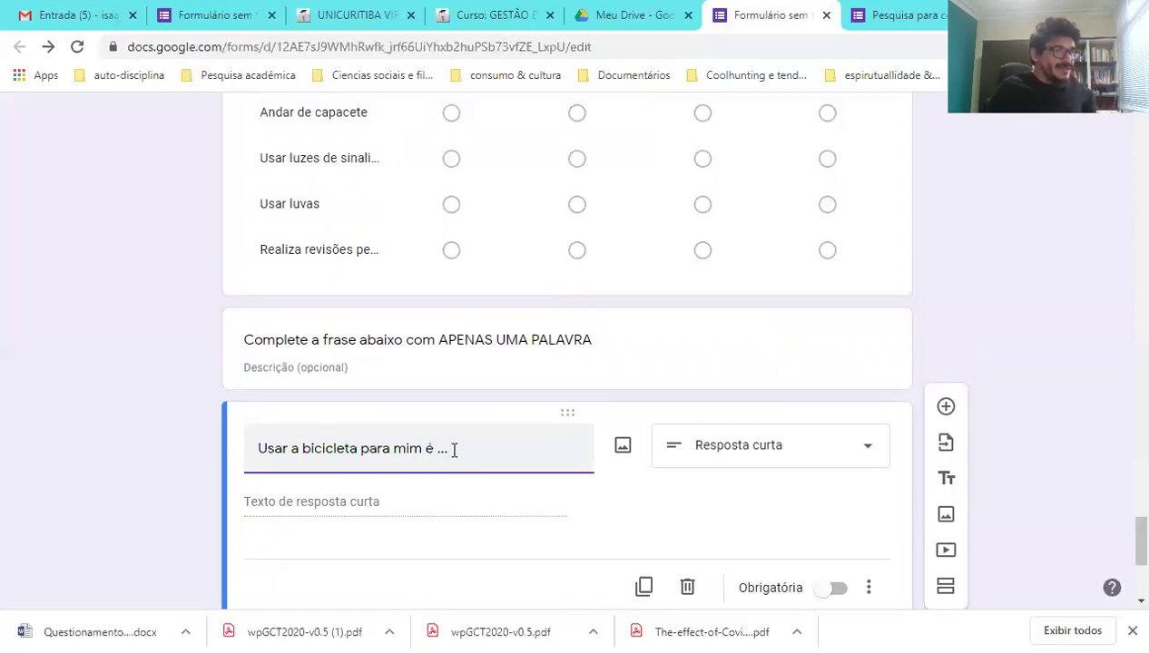
click(832, 591)
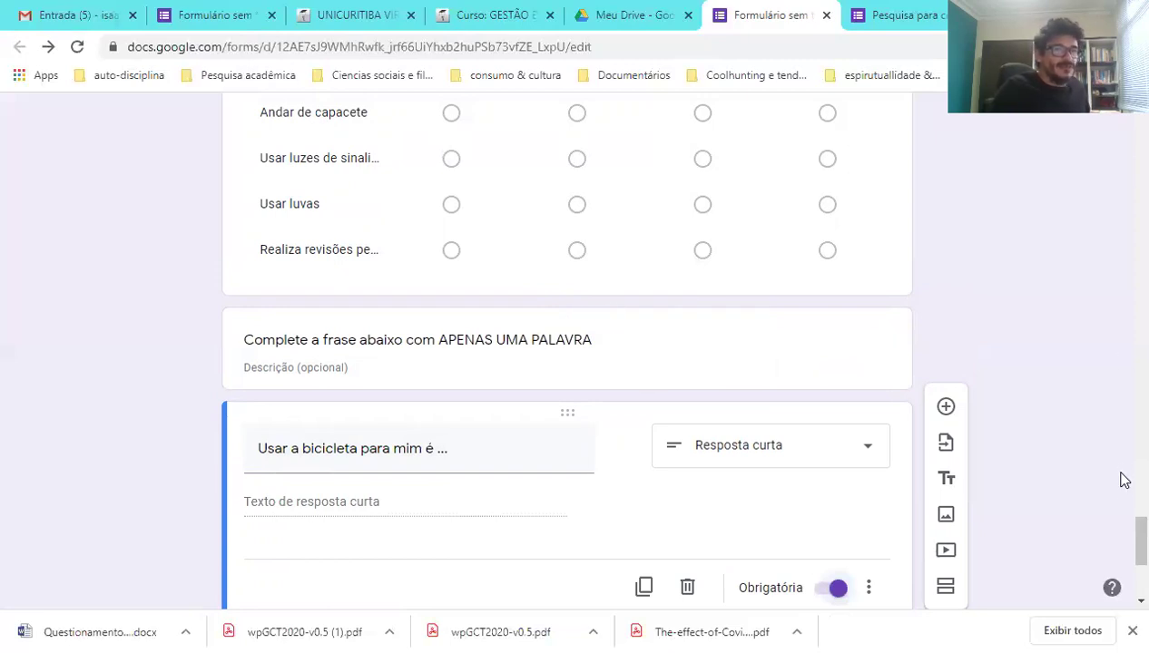
- Check the image insertion options of the "Usar a bicicleta para mim é ..." question and close them
mouse_move(559, 469)
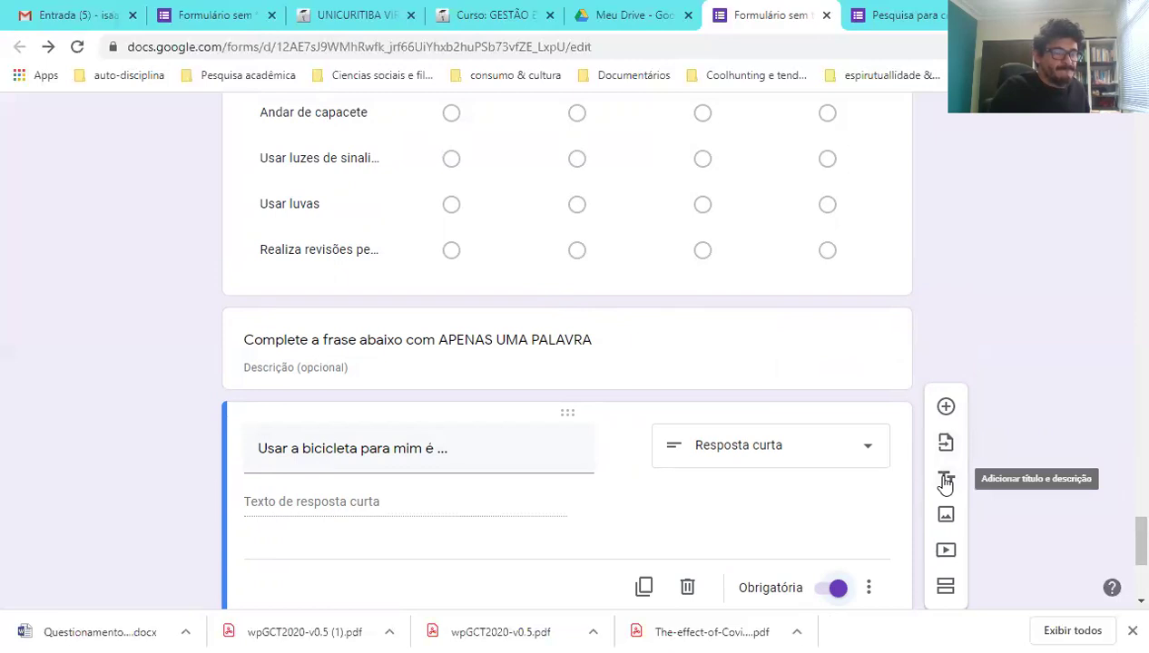
scroll(944, 486, down, 1)
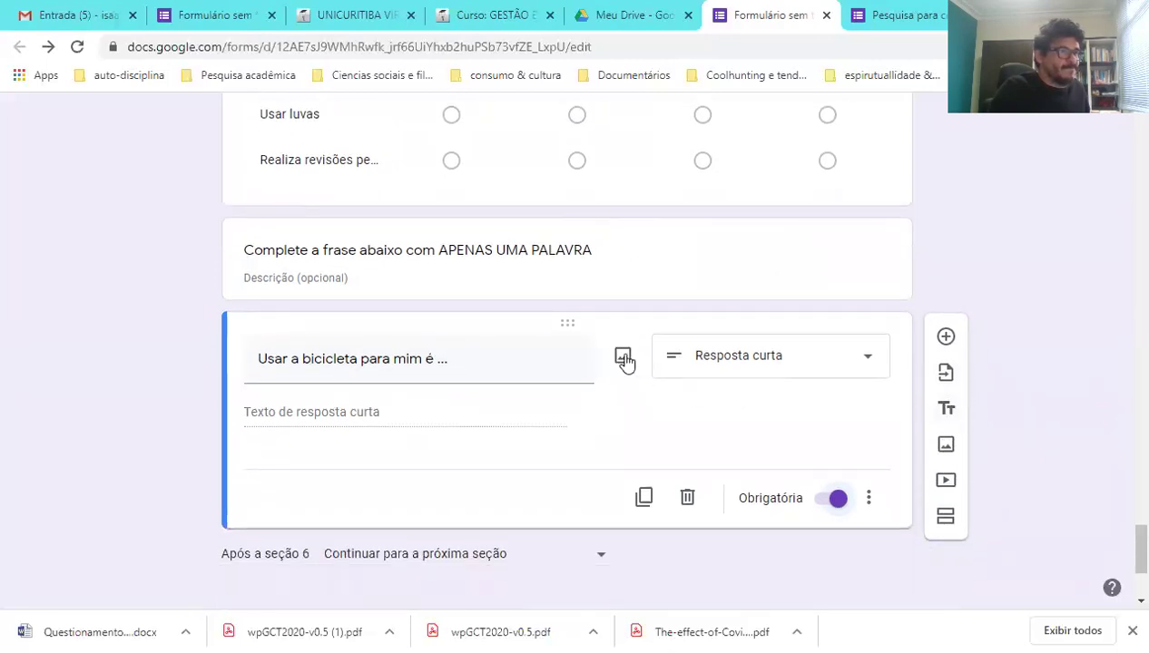
click(623, 358)
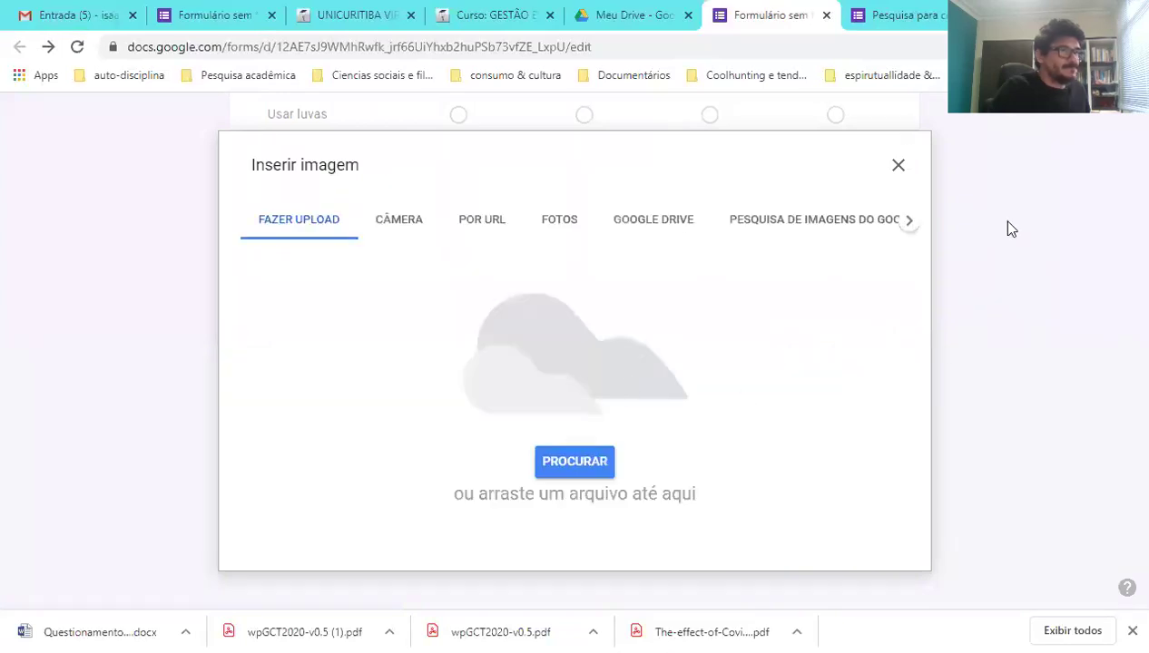
click(897, 164)
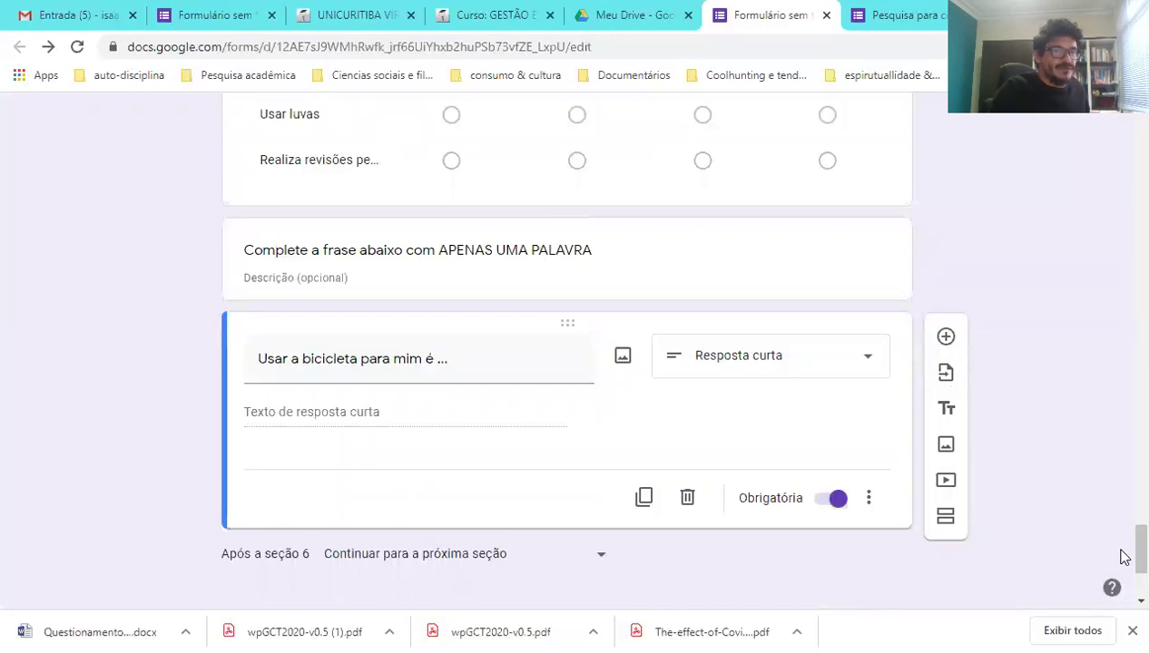
- Preview the form and pass both filters, answering Sim to being a cyclist and Não to working in the bicycle trade
drag(1135, 552, 1127, 127)
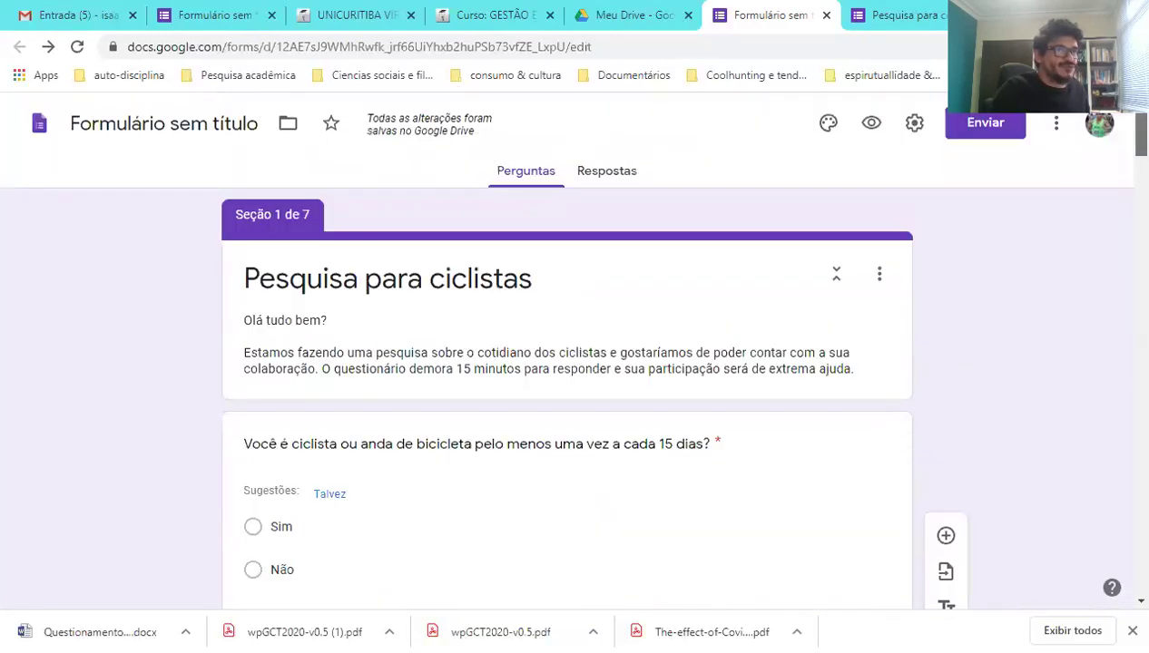
click(866, 127)
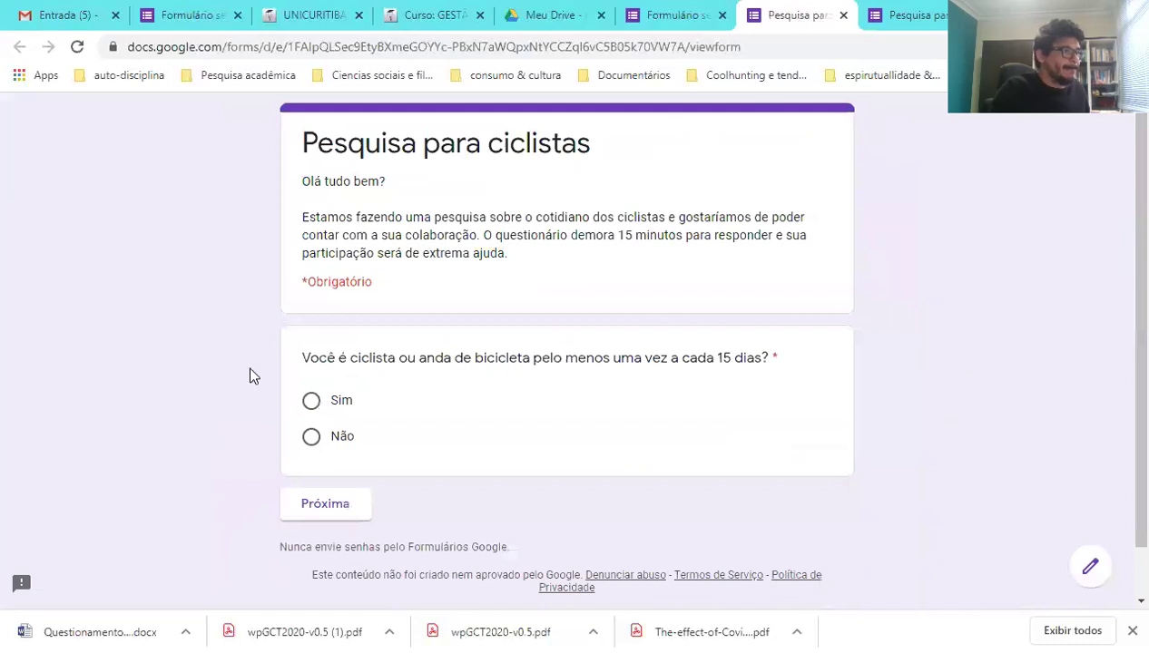
click(311, 402)
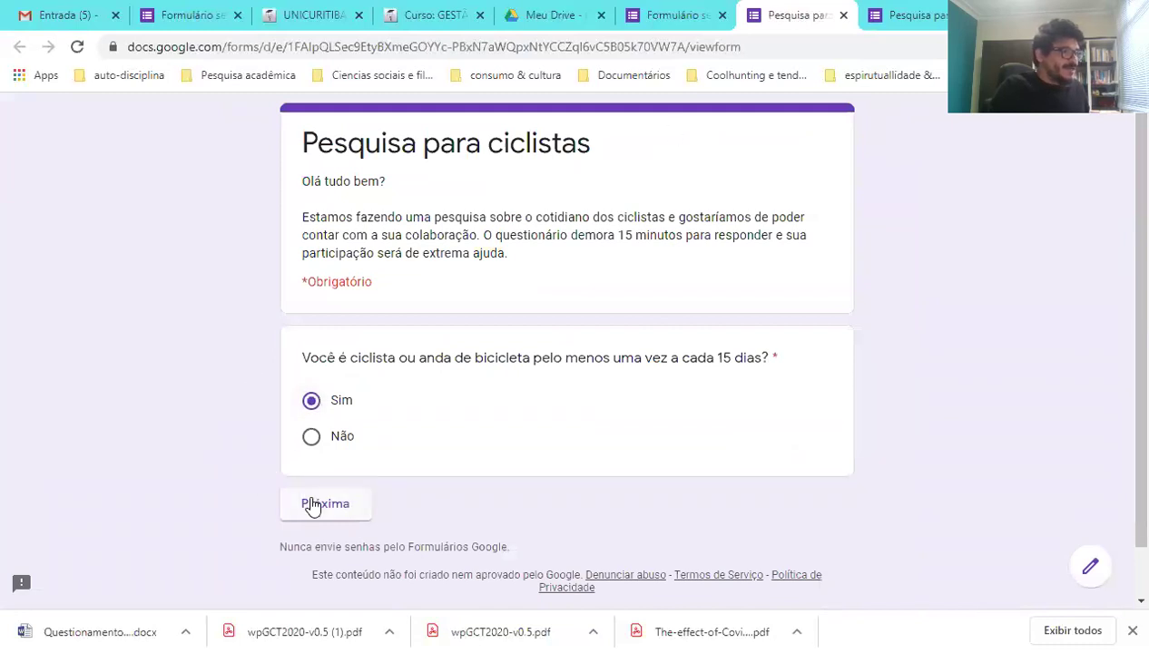
click(313, 506)
click(317, 378)
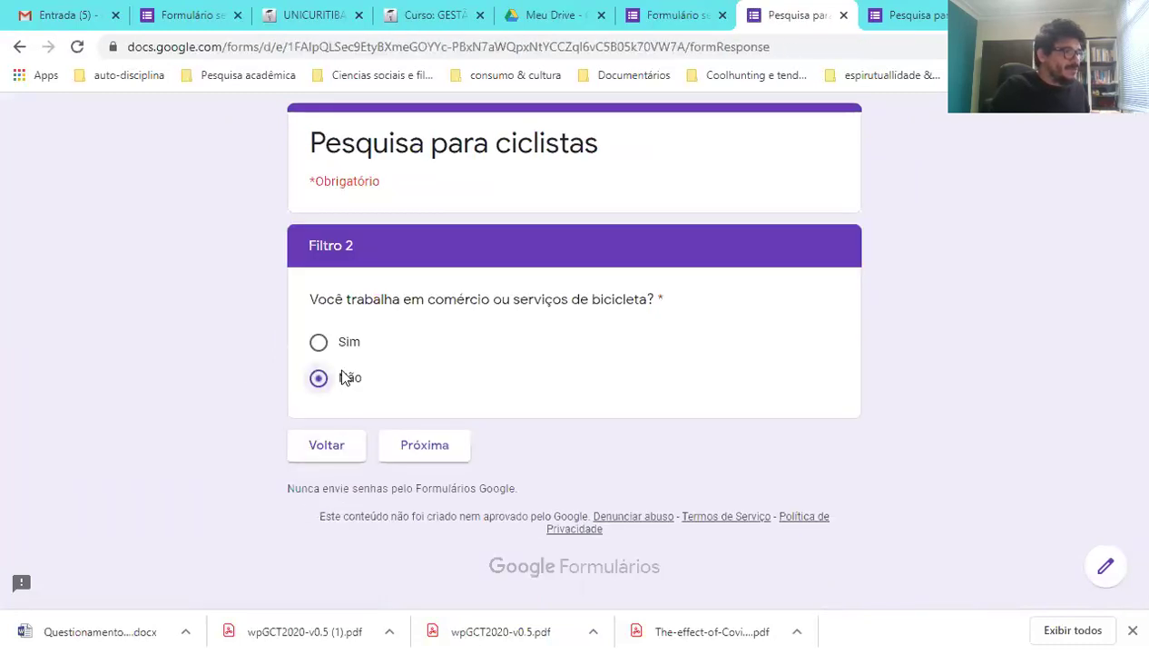
click(423, 445)
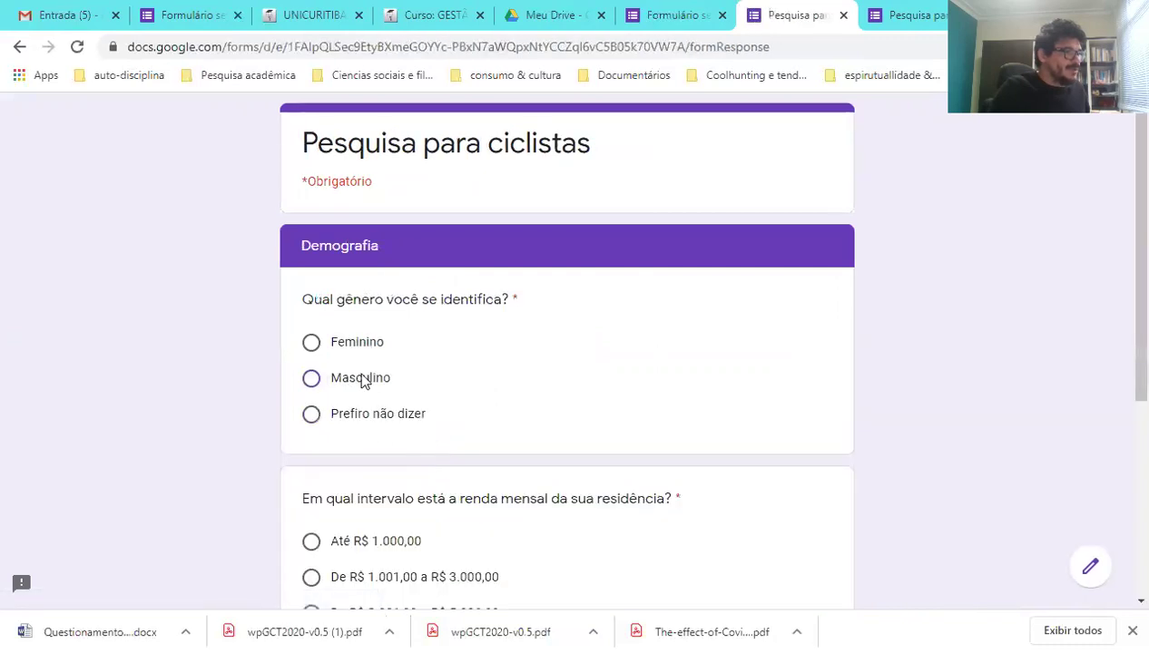
- In the preview's Demografia section, choose Masculino and a monthly income range, and continue to the usage section
click(363, 376)
scroll(392, 456, down, 1)
scroll(391, 455, down, 3)
click(384, 347)
click(427, 461)
- Answer A pé as the most used transport and Sim to the bicycle as main transport, and continue to the following section
click(341, 380)
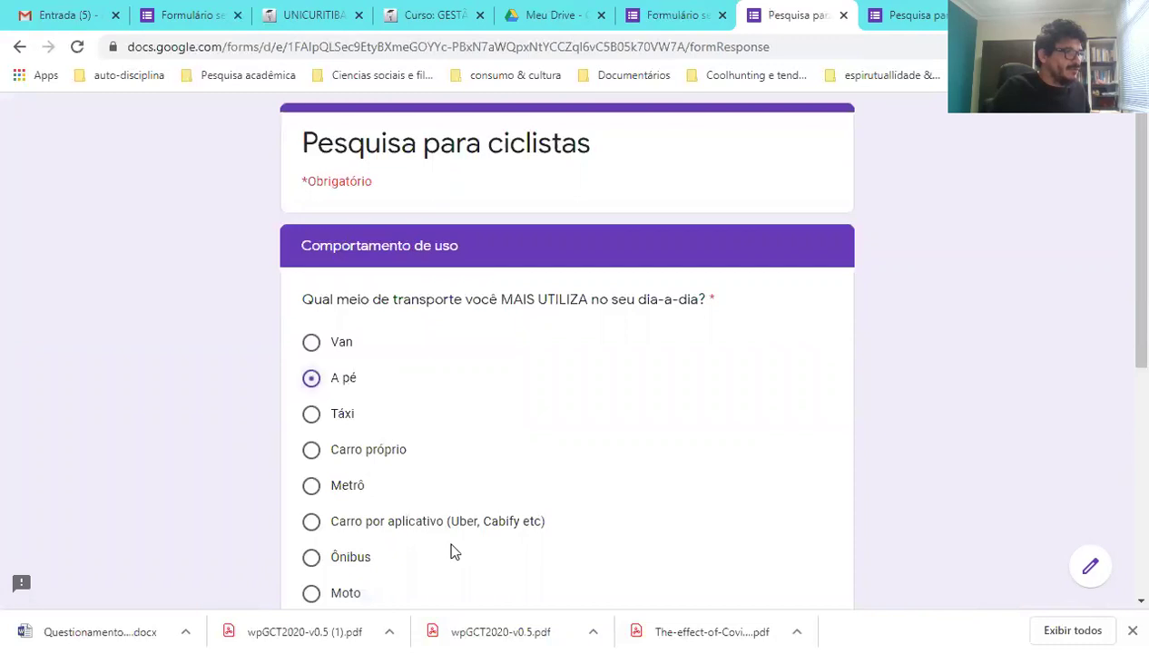
scroll(454, 552, down, 5)
click(323, 349)
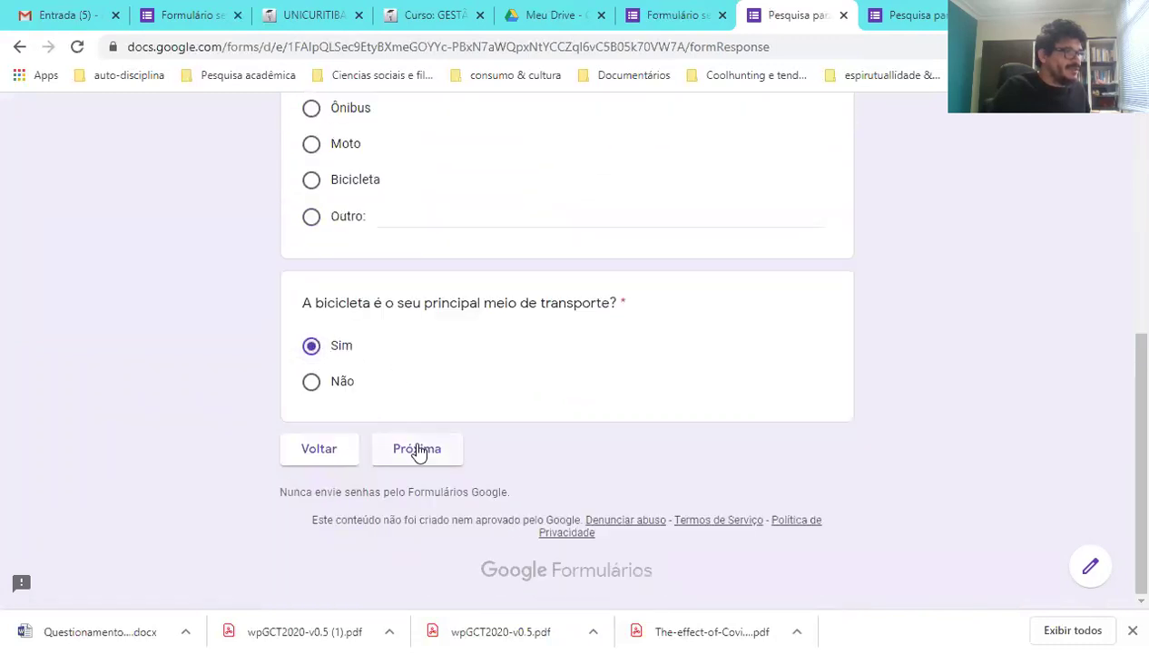
click(419, 452)
- Answer "Entre 5 a 20 km por semana" and rate the safety concern 3, and continue to the beliefs section
click(418, 401)
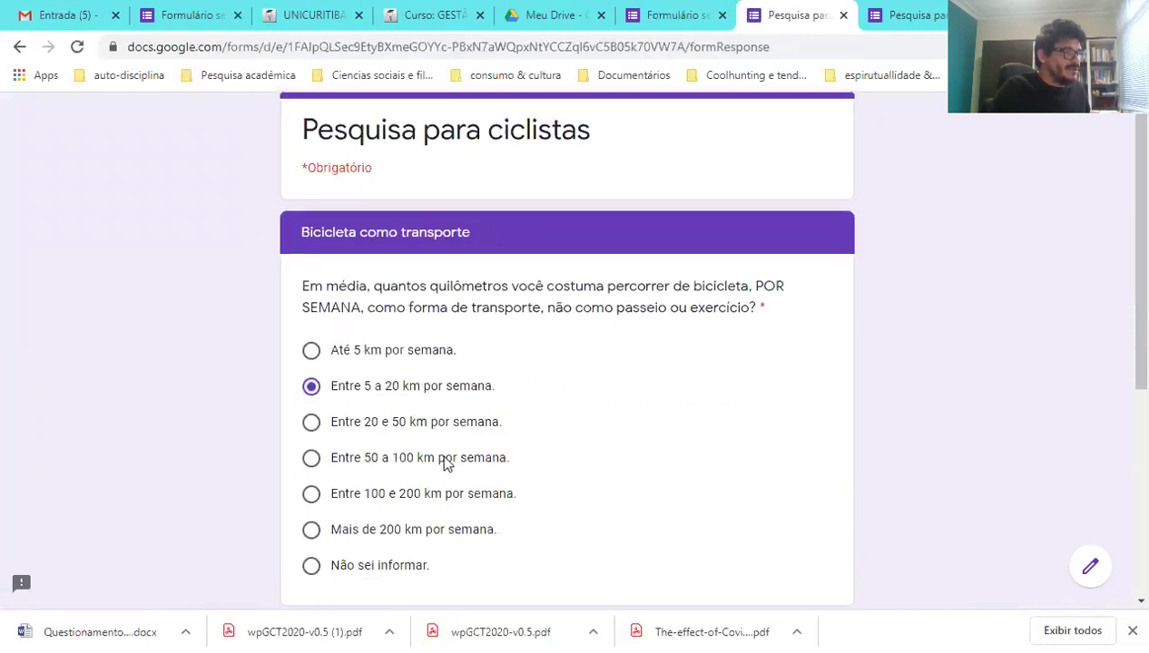
scroll(444, 463, down, 4)
click(517, 410)
click(418, 493)
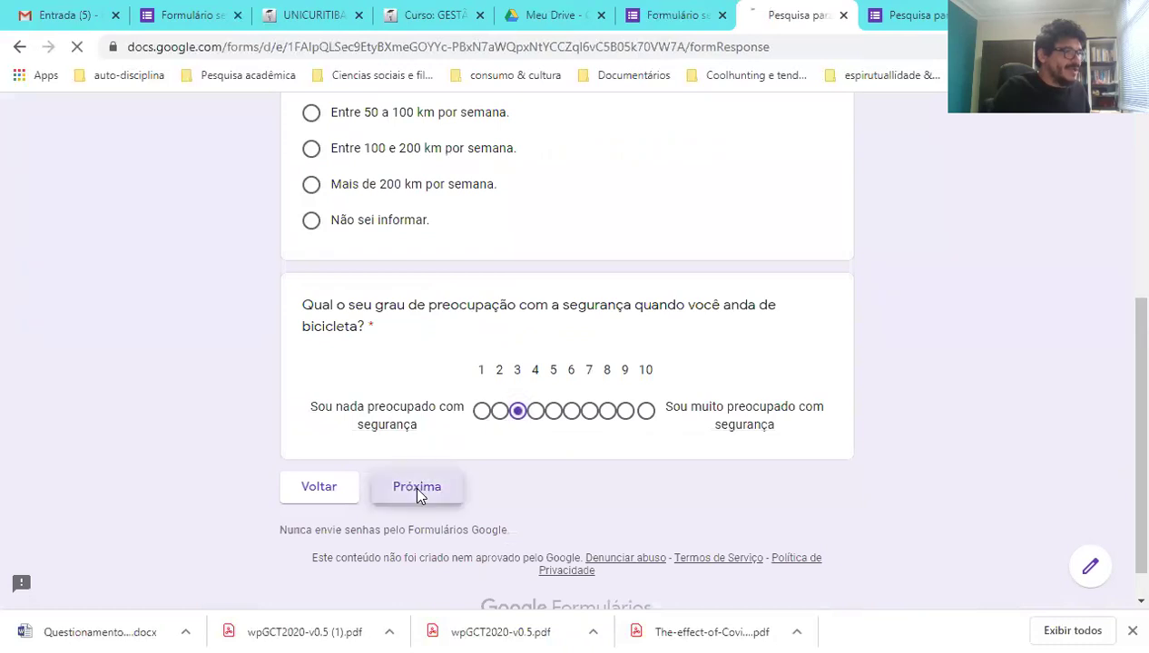
- Review the grids, the one-word instruction and the short-answer question in the previewed beliefs section
scroll(415, 495, down, 10)
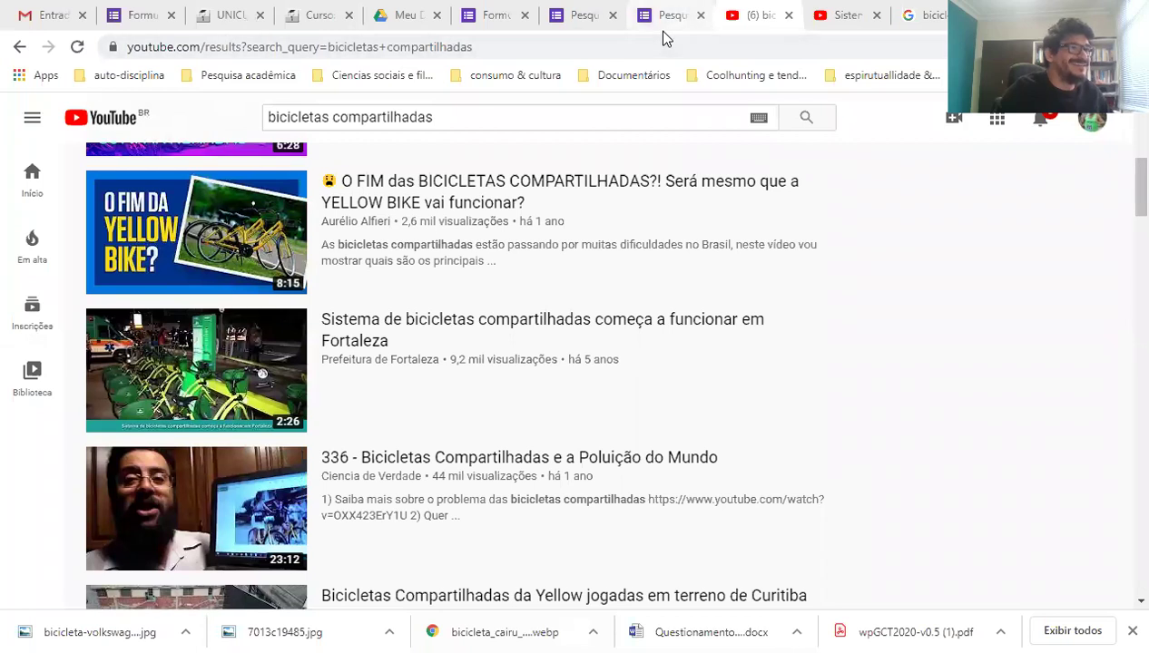
click(597, 31)
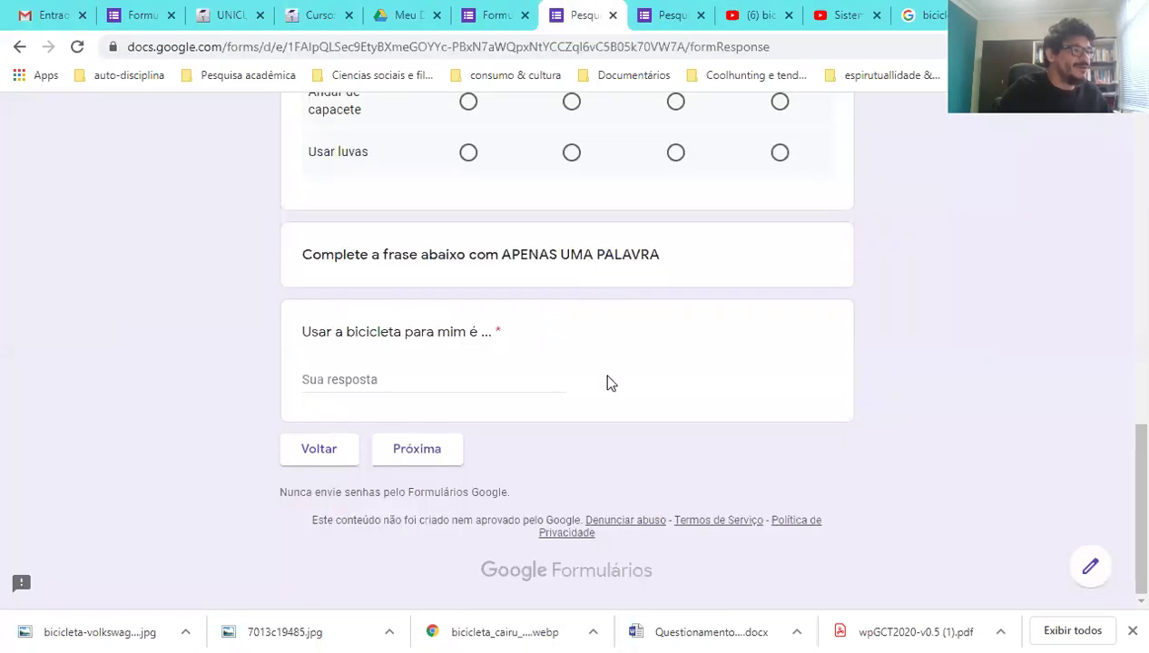
scroll(615, 417, up, 3)
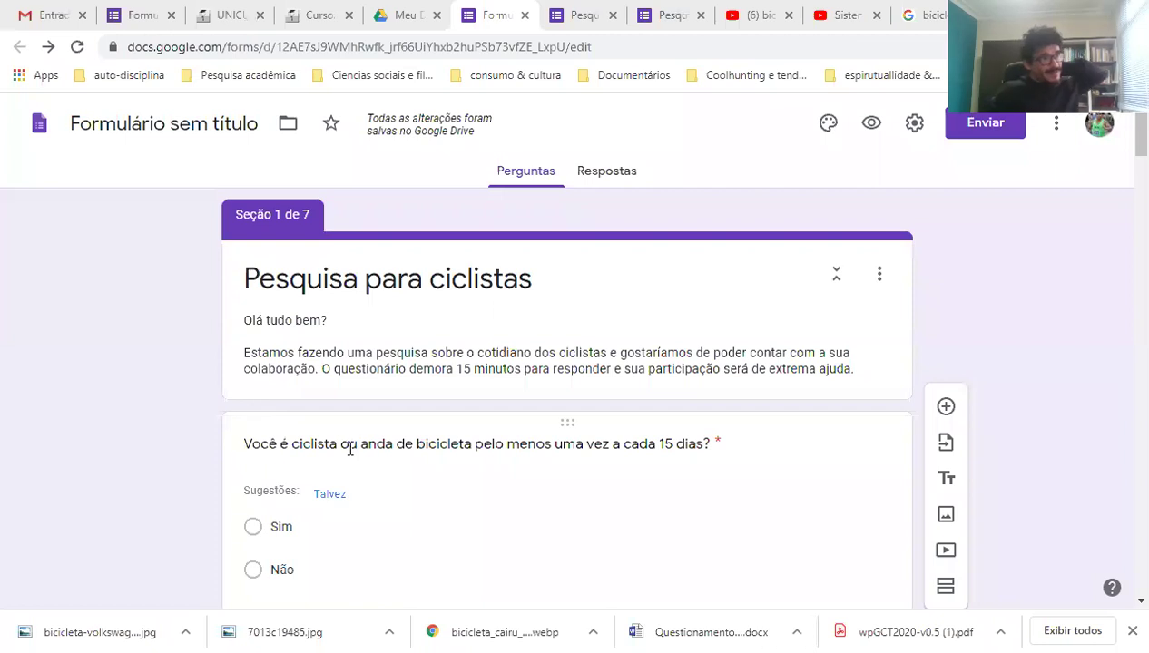
- Add a new section after the "Usar a bicicleta para mim é ..." question, just before the Encerramento section
click(434, 424)
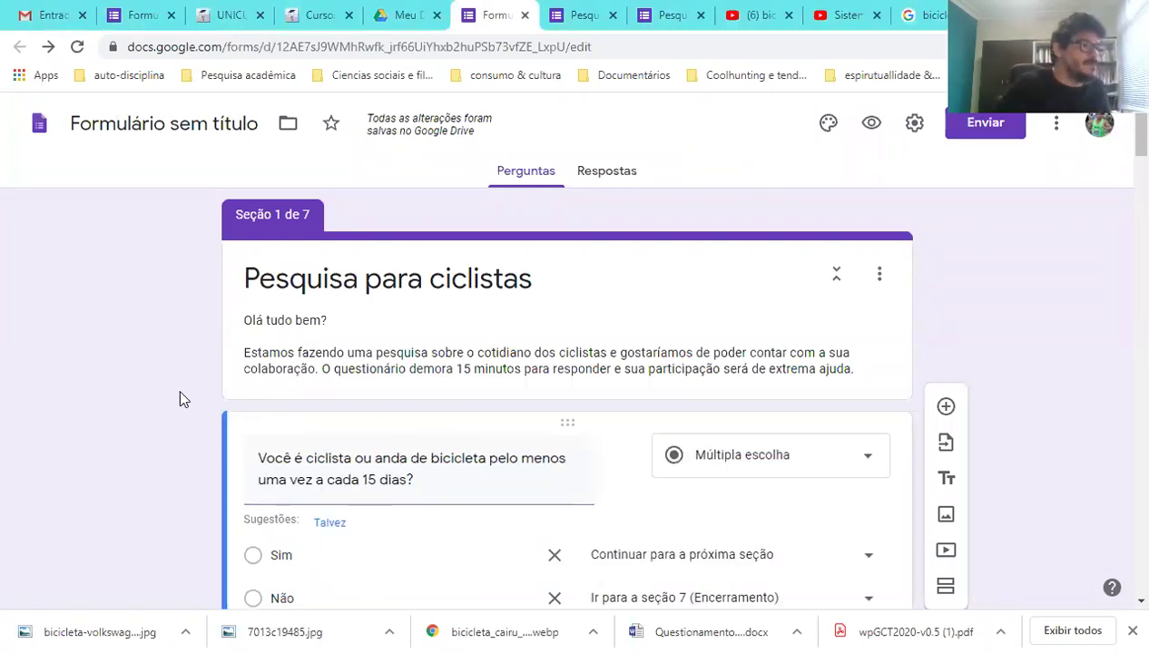
scroll(181, 403, down, 20)
scroll(176, 403, down, 20)
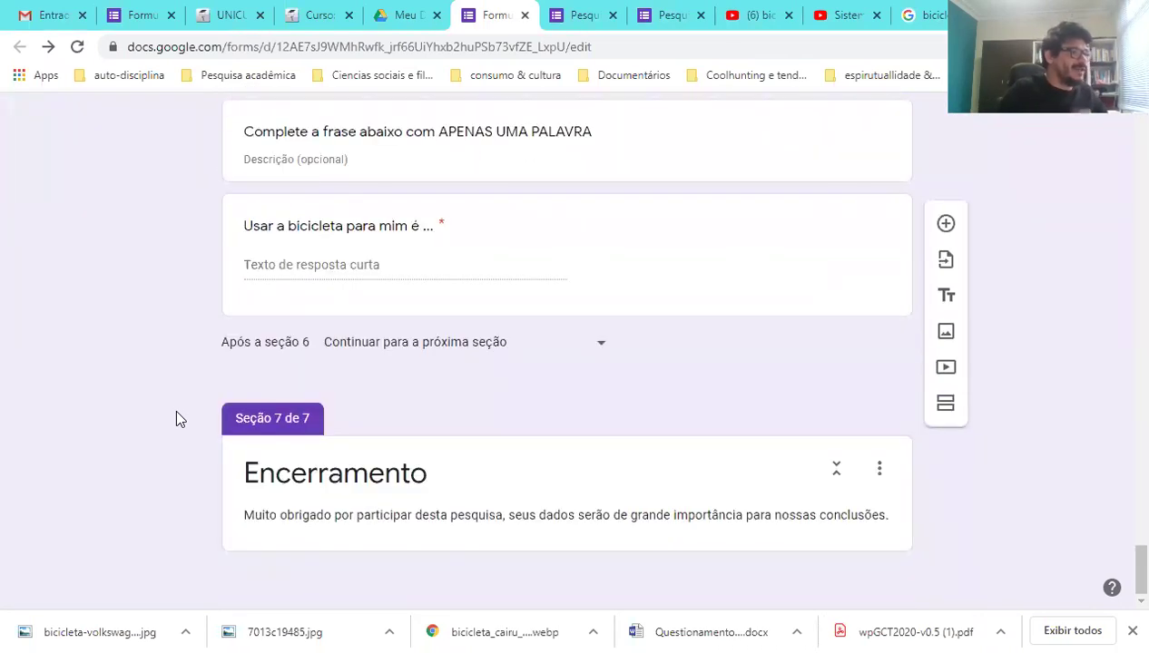
scroll(176, 418, up, 2)
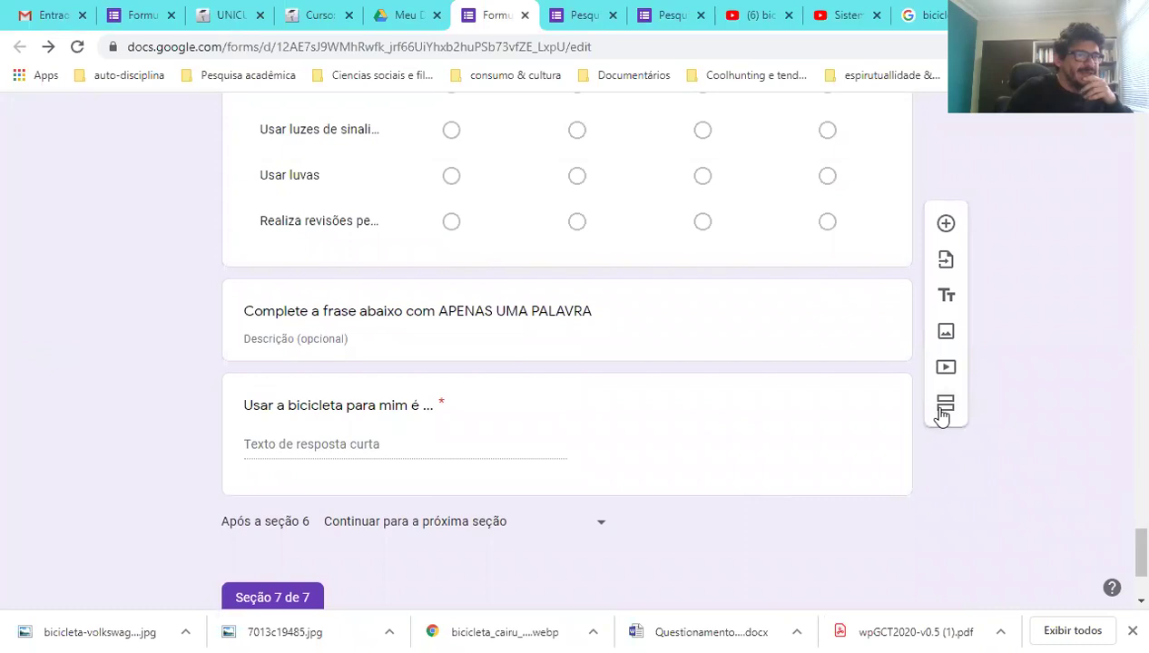
scroll(937, 415, up, 1)
scroll(862, 481, down, 3)
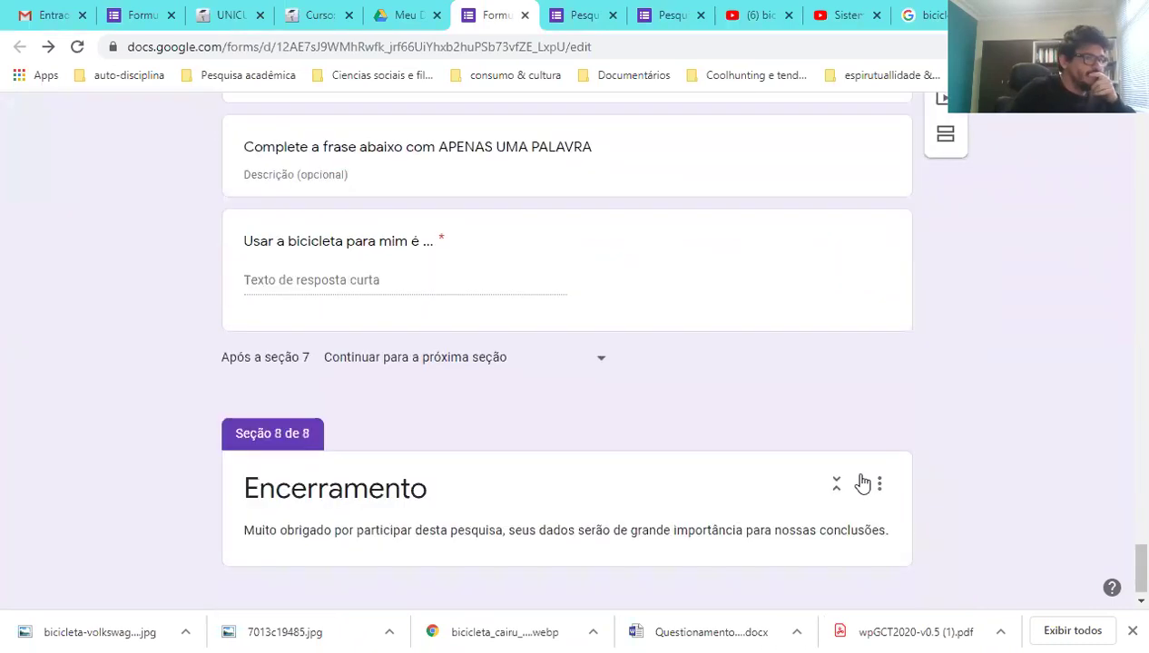
click(760, 306)
scroll(746, 390, up, 3)
scroll(747, 390, down, 4)
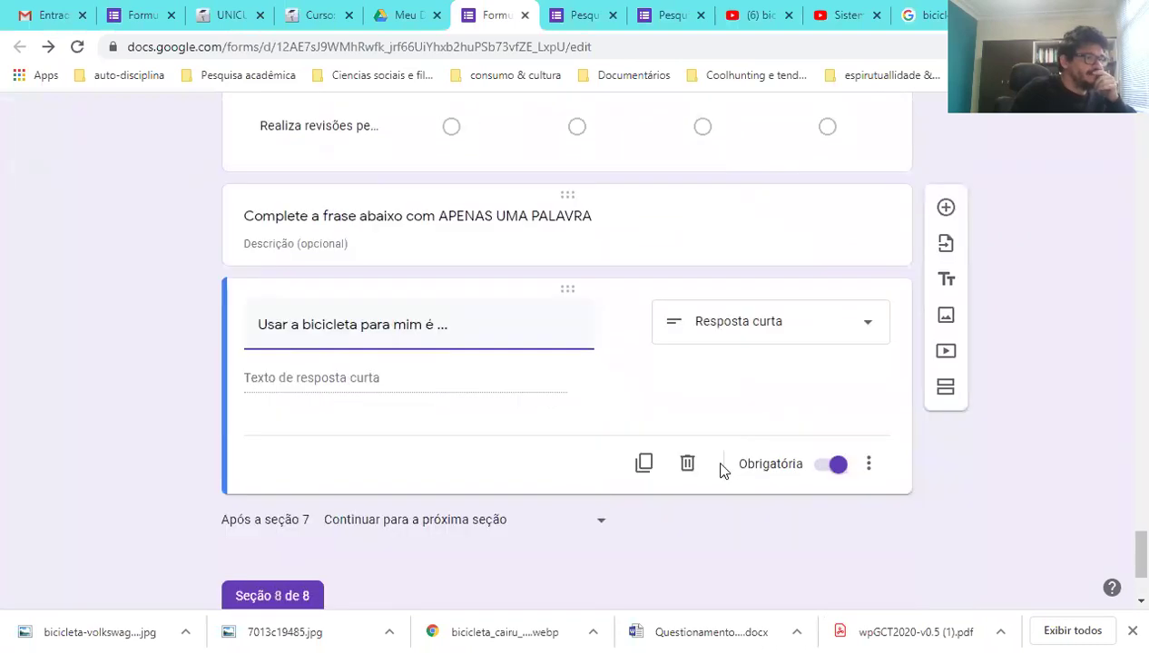
click(946, 404)
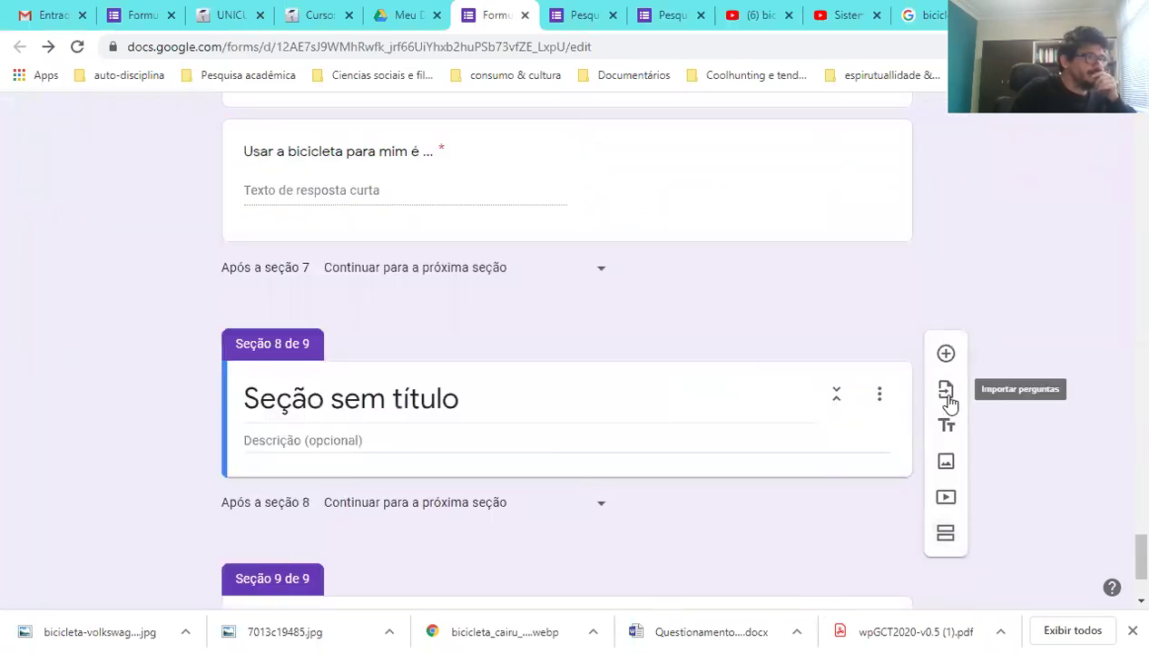
- Title the new section before Encerramento "Perguntas com imagens"
click(628, 415)
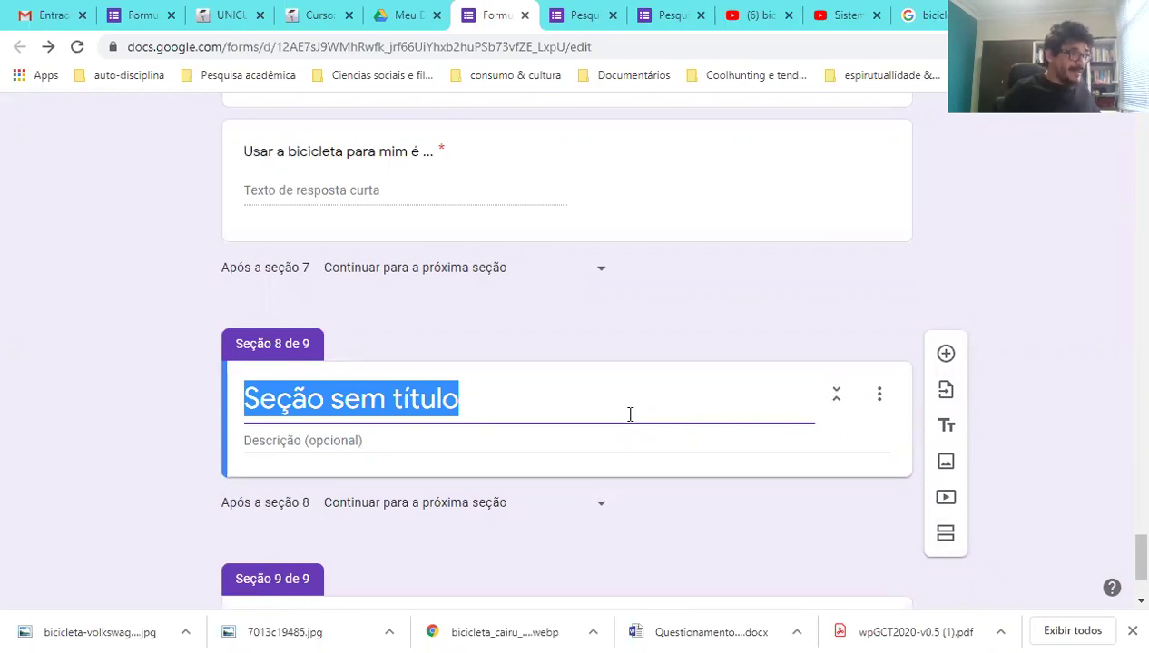
text(per)
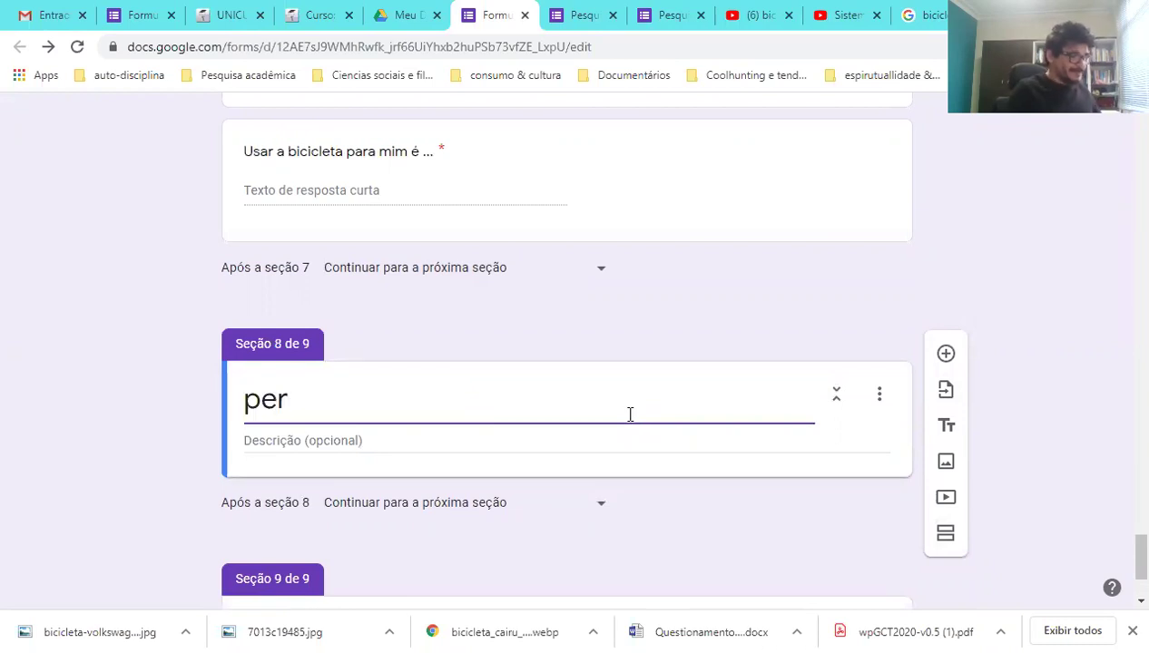
text(P)
key(Delete)
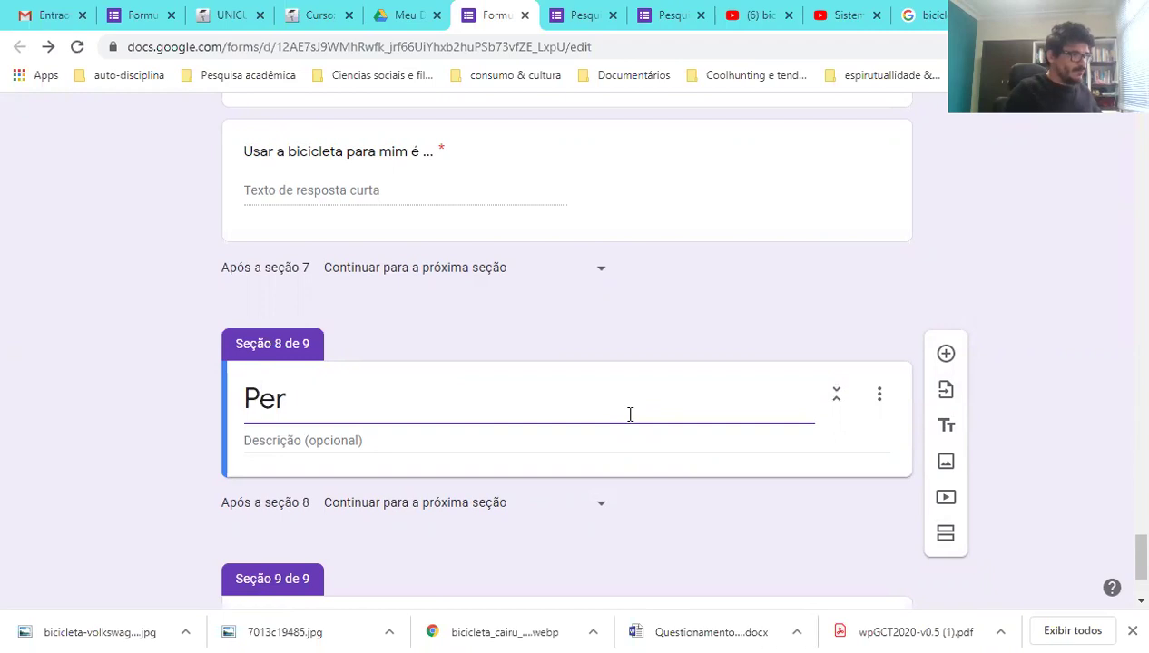
text(guntas co)
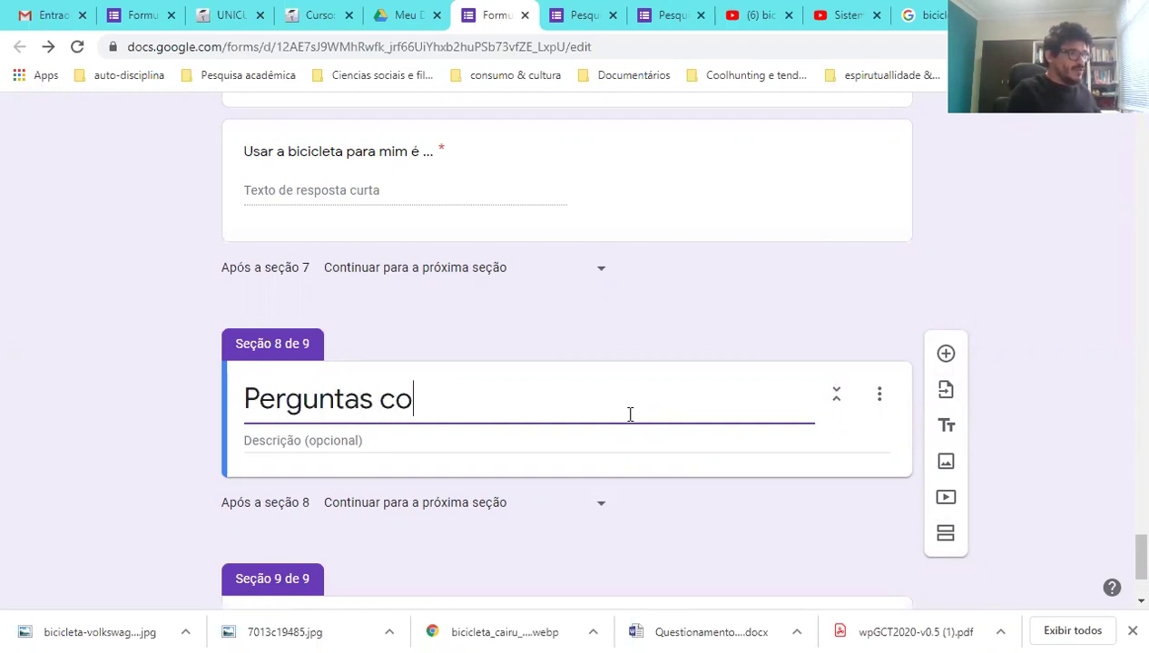
text(m imagens)
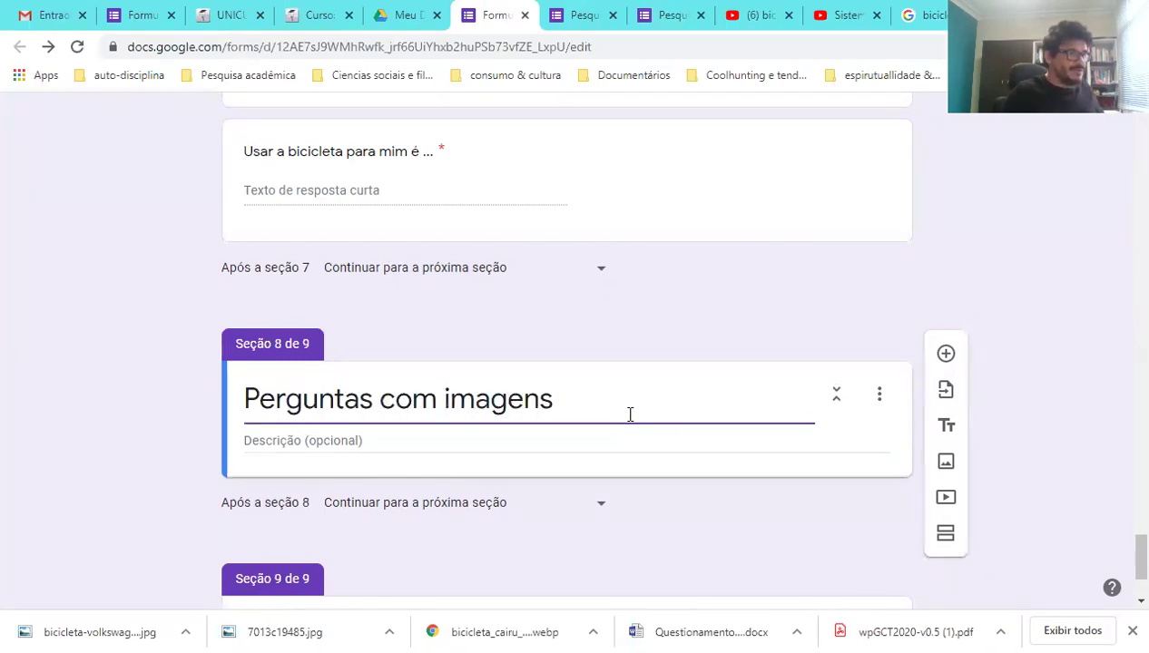
- Add a multiple-choice question to the Perguntas com imagens section, worded "Qual das bicicletas abaixo, você tem maior preferência"
click(948, 355)
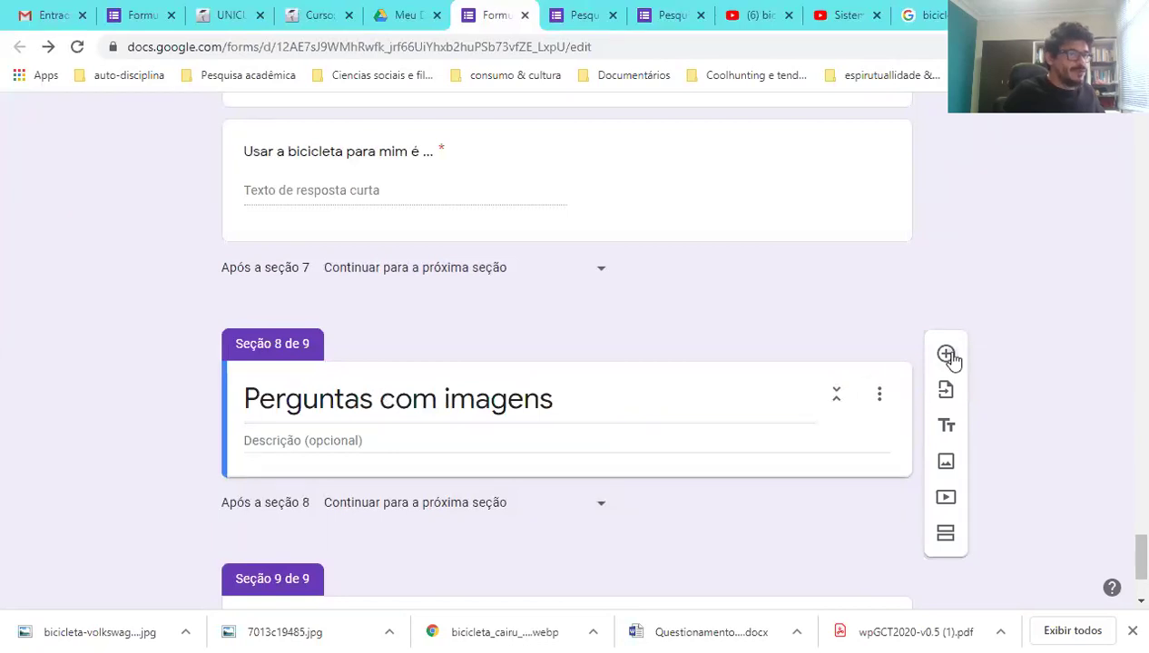
scroll(1047, 426, down, 2)
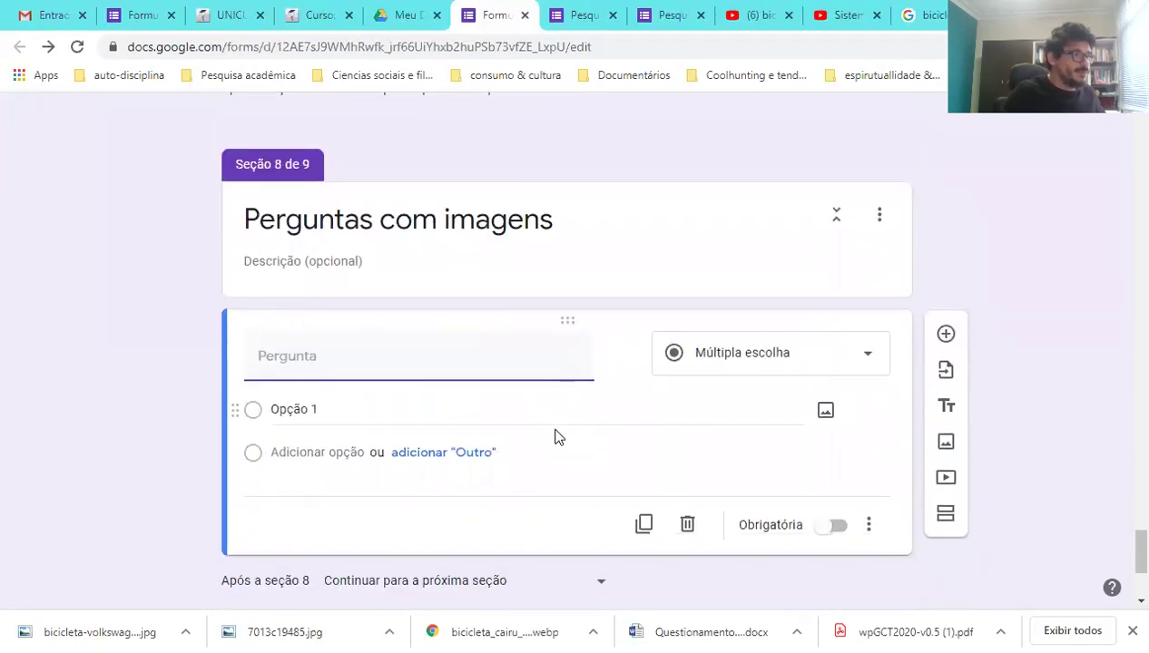
text(Qual das)
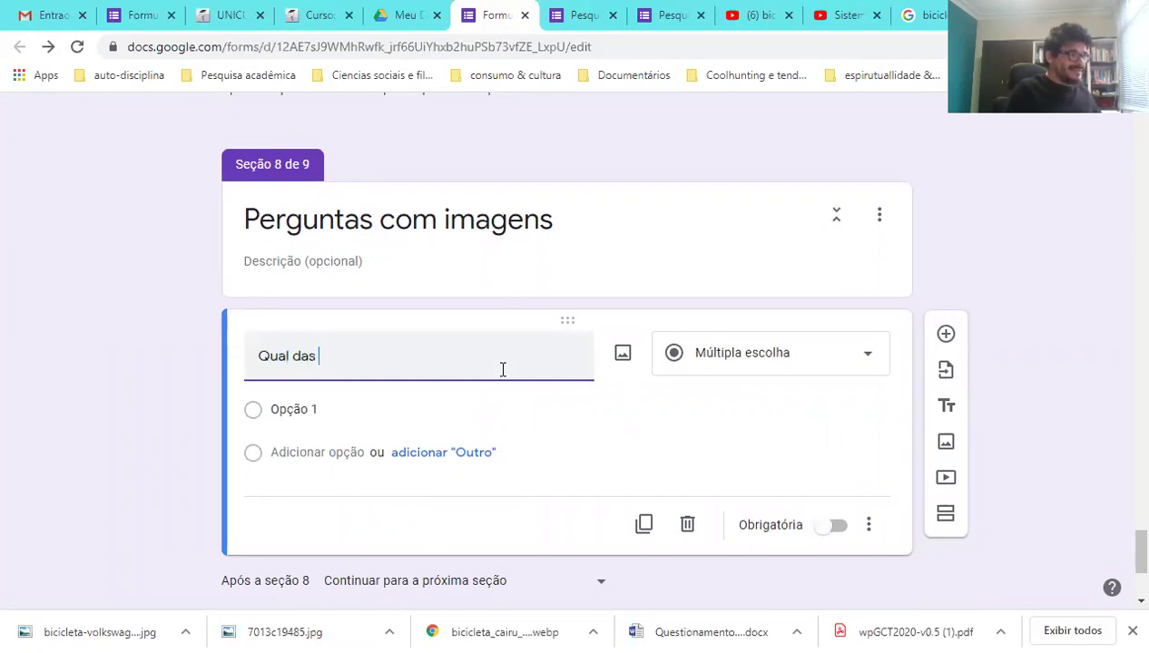
text( bicicletas abaixo, você tem maior p)
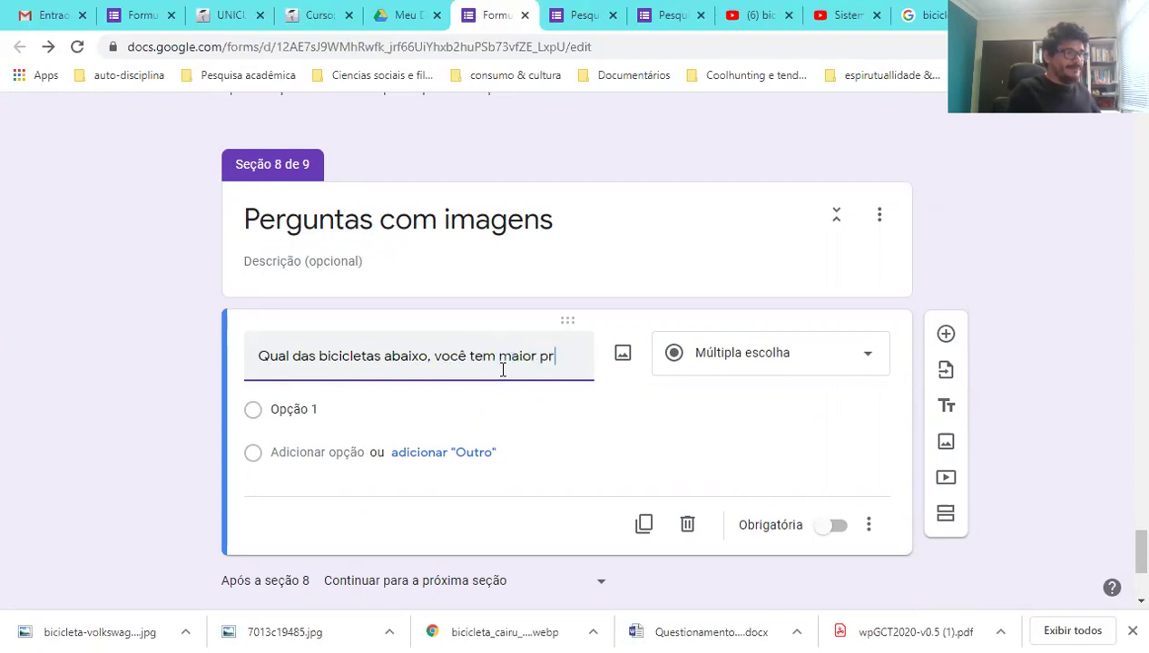
text(rência)
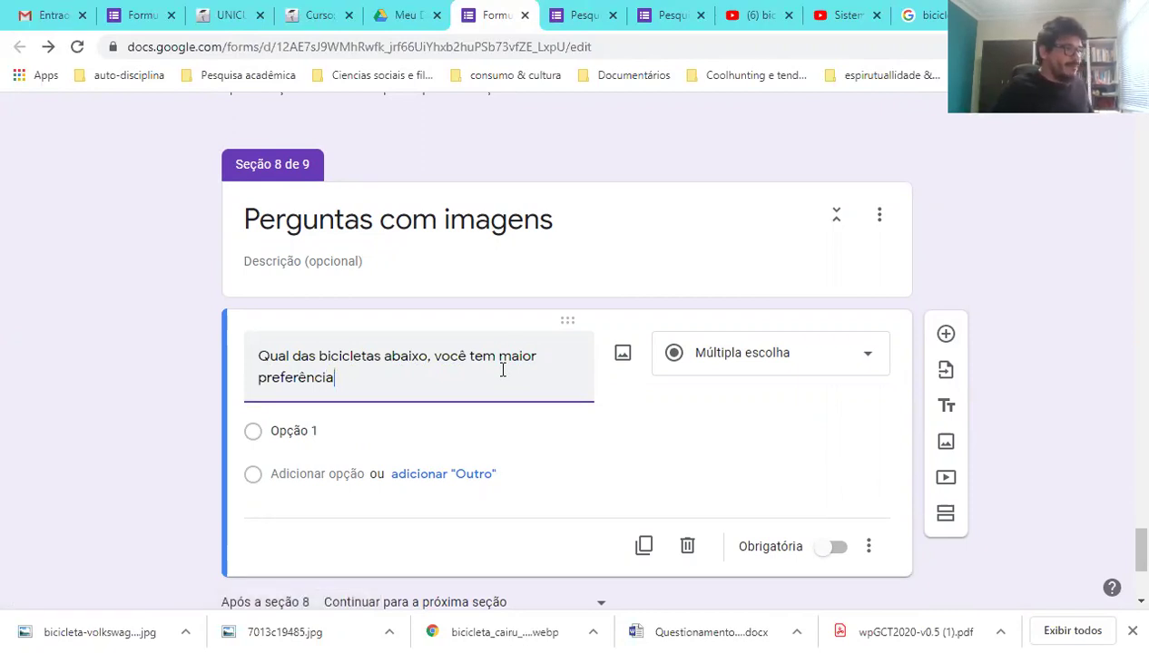
- Reword the new question to "Qual dos modelos de bicicletas abaixo, você tem maior preferência?"
click(306, 361)
text(o)
scroll(305, 363, down, 3)
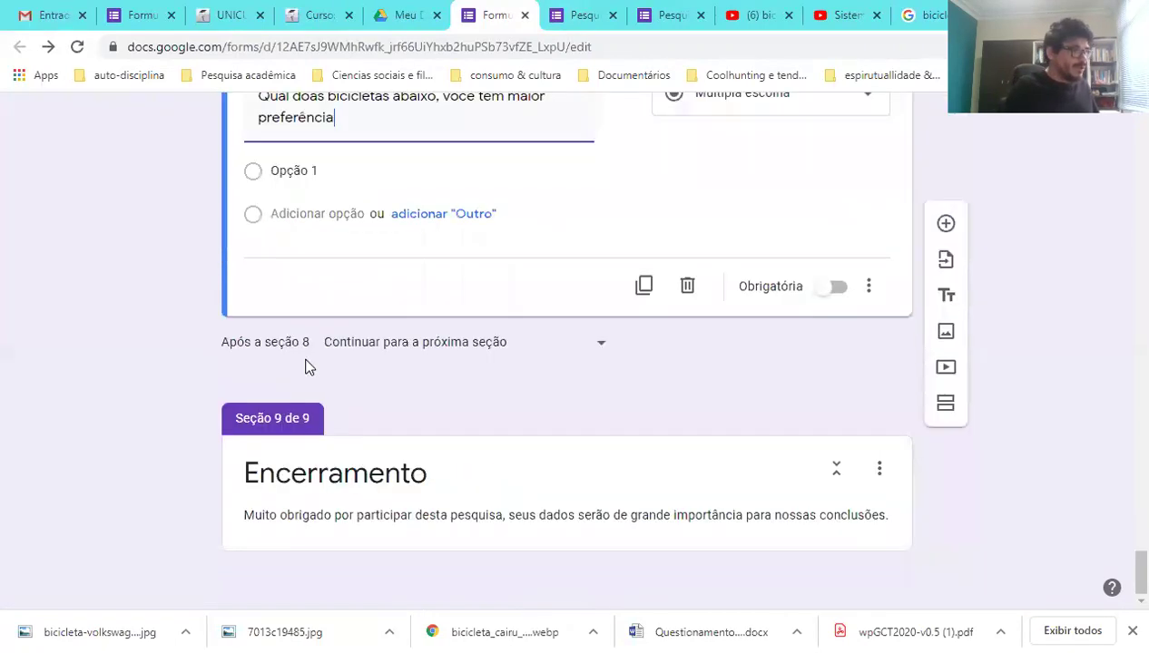
scroll(305, 366, up, 3)
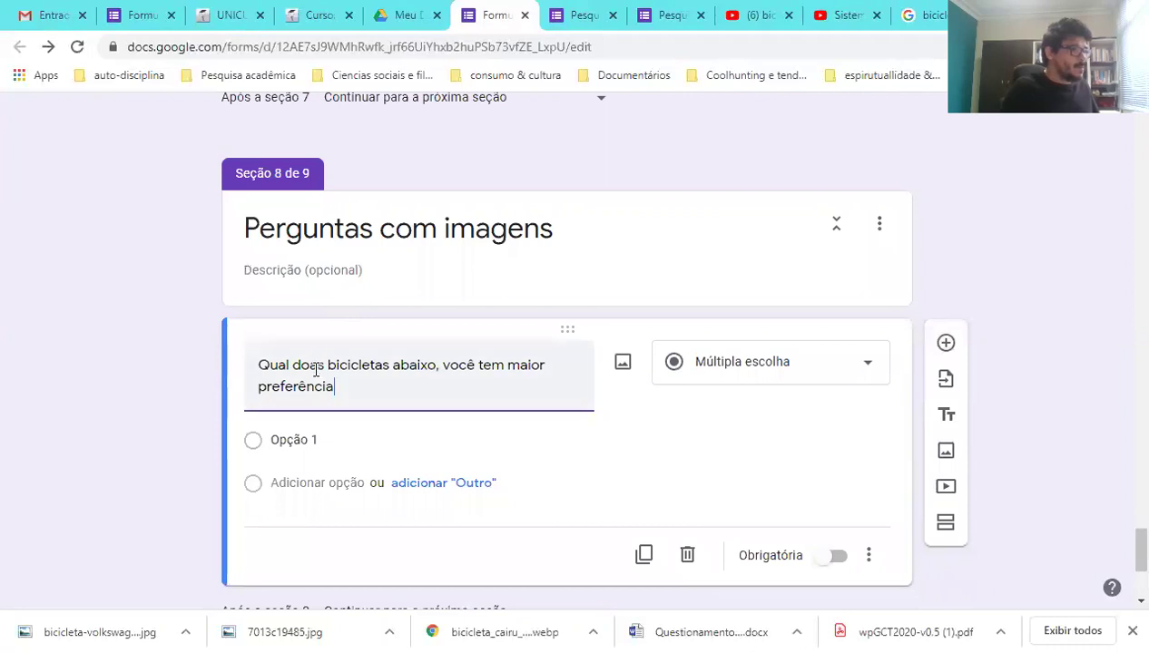
key(Delete)
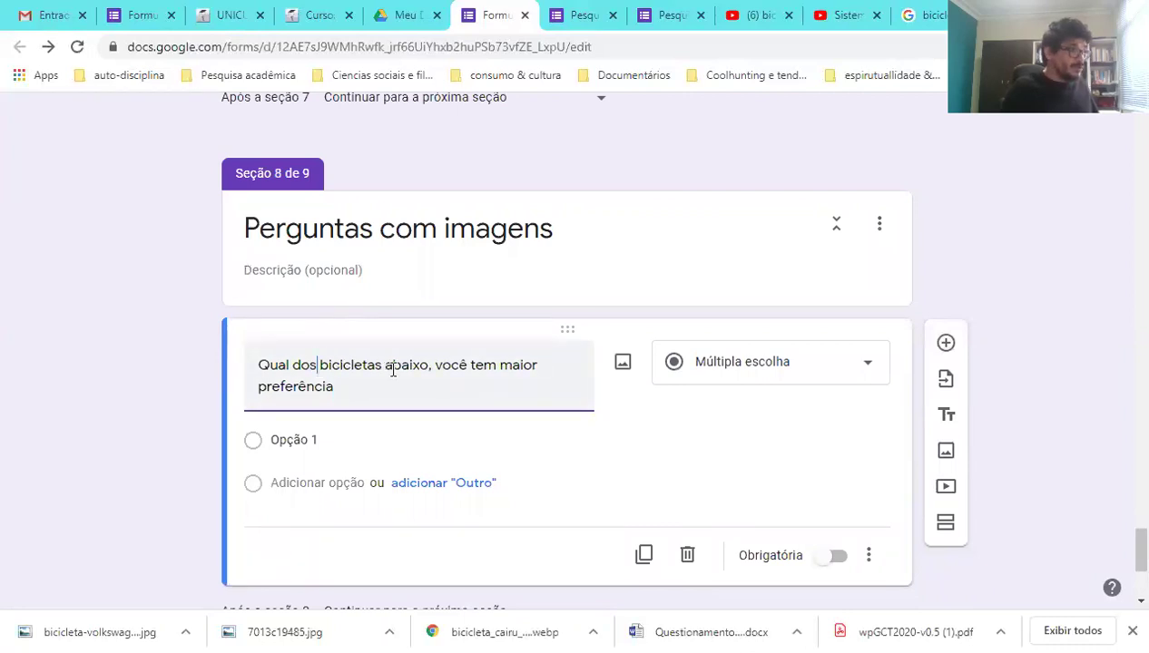
text(modelos de)
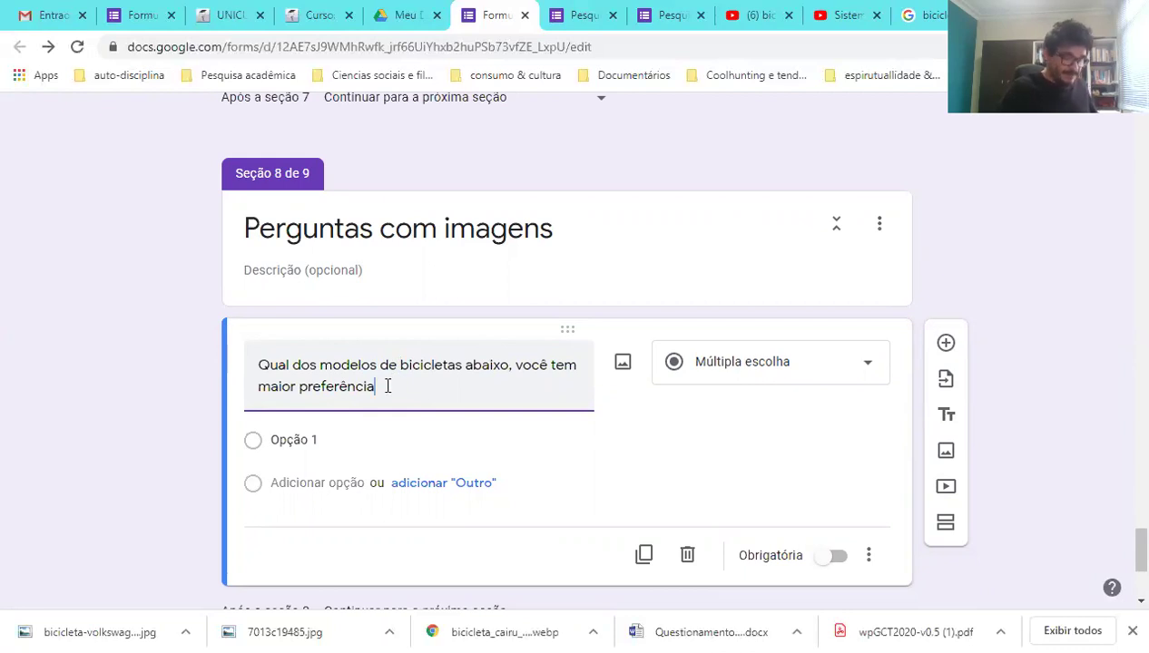
- Attach the image 7013c19485 from the Área de Trabalho folder to the question's first answer option
click(379, 443)
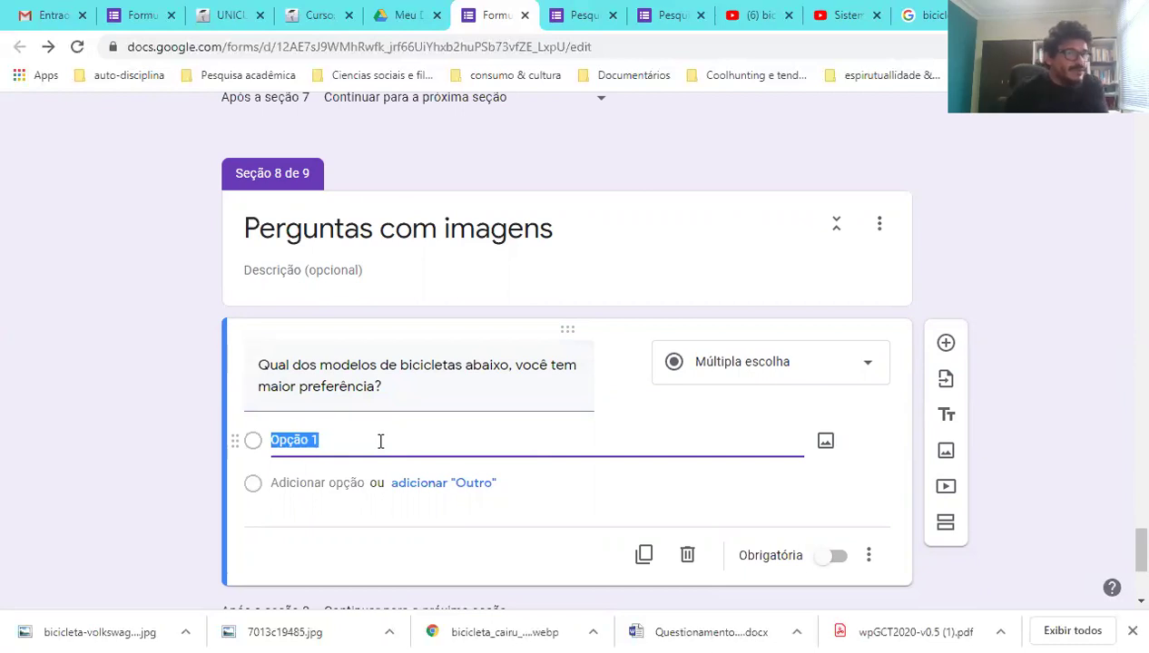
click(825, 442)
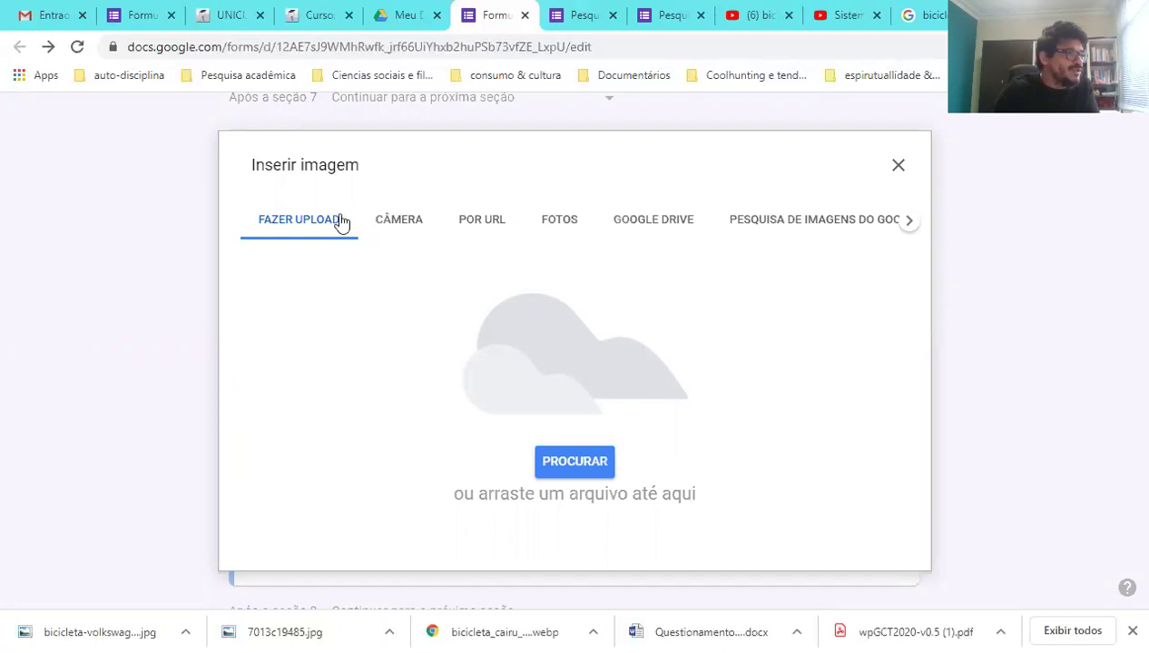
click(564, 458)
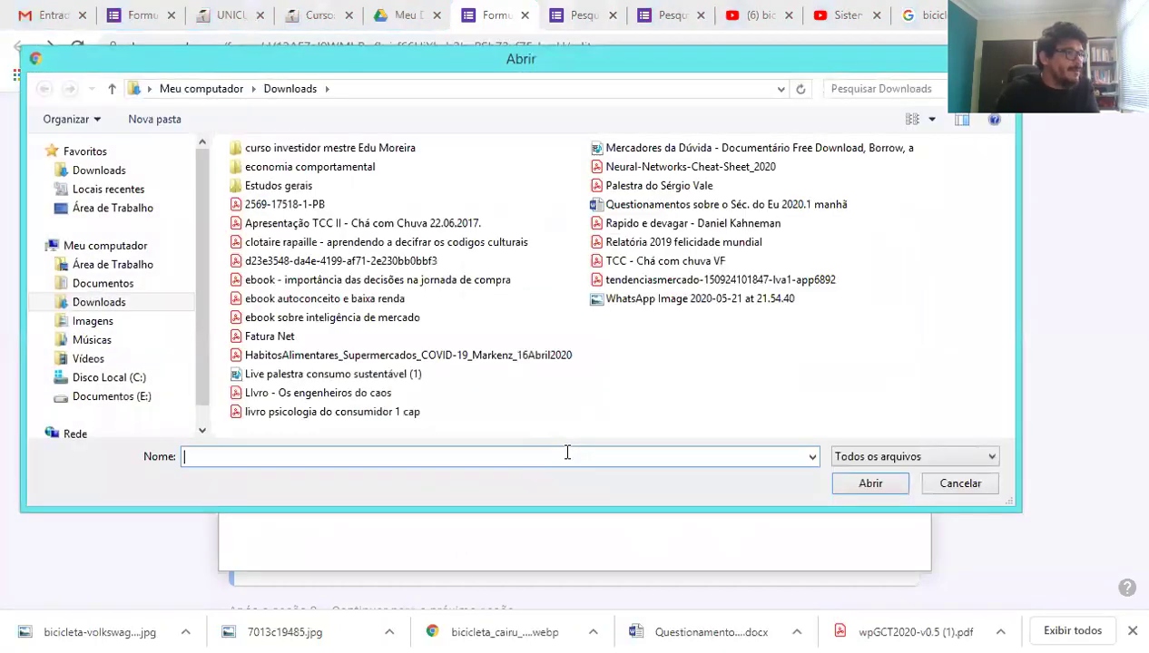
click(114, 215)
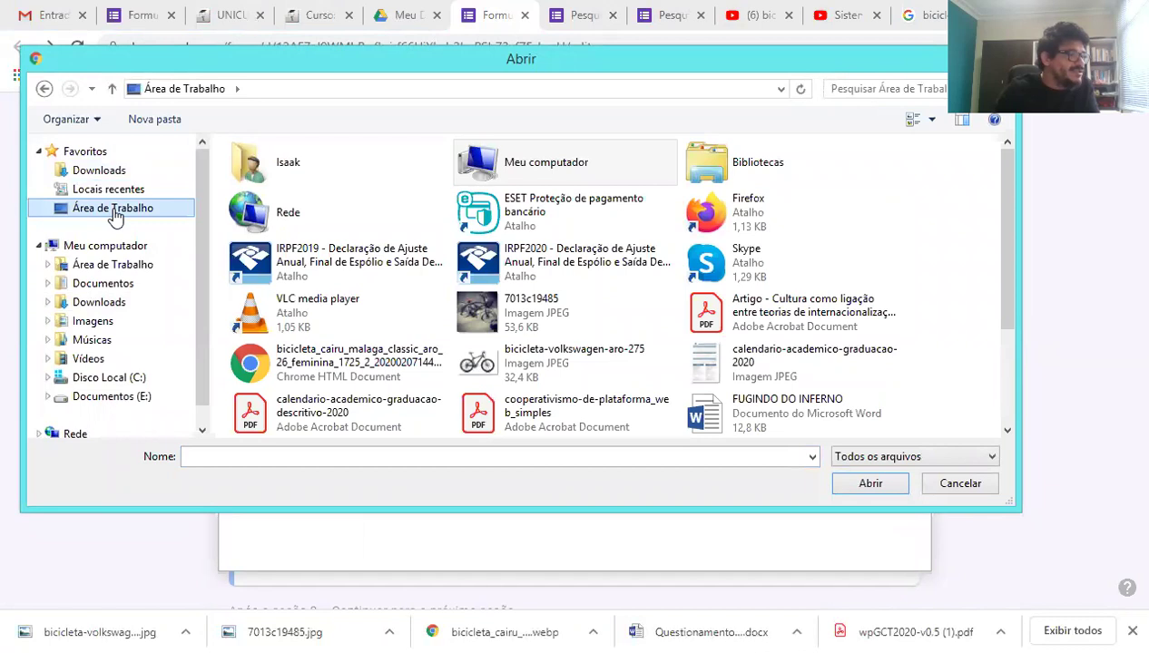
click(511, 319)
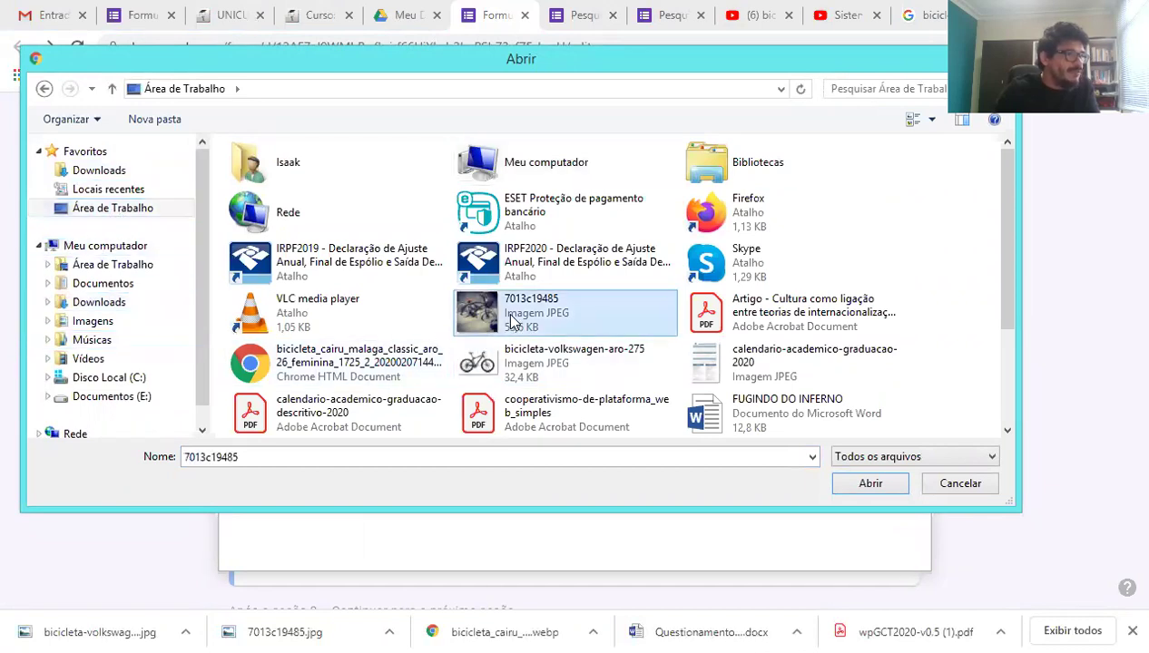
click(869, 485)
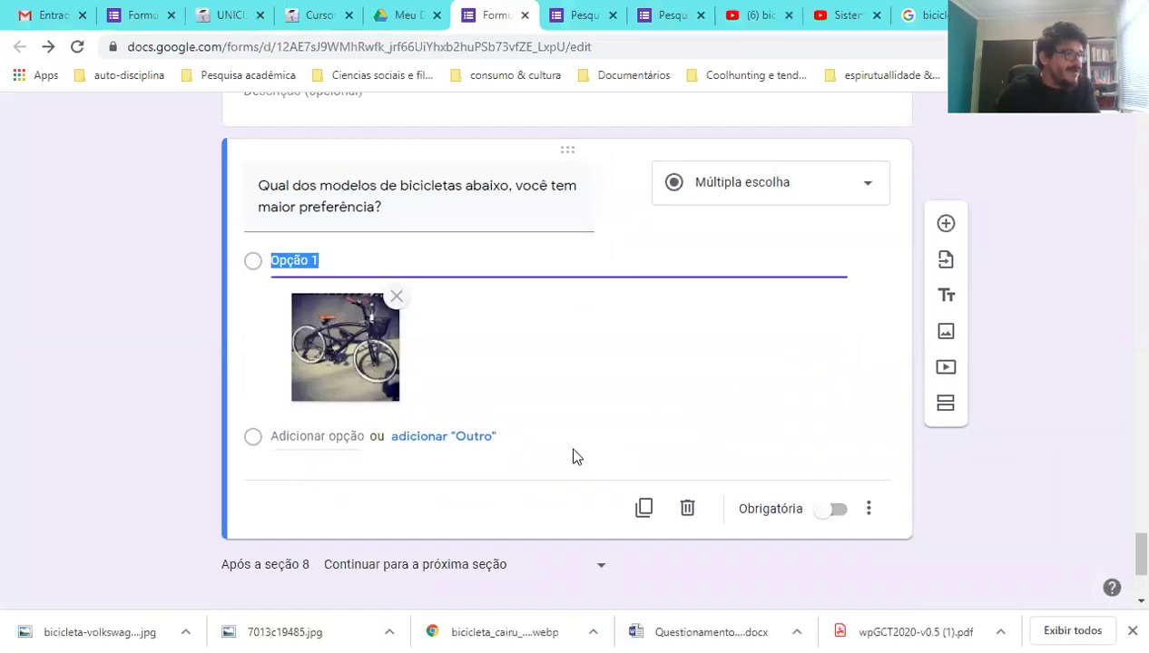
- Add a second answer option and attach the image bicicleta-volkswagen-aro-275 to it
click(623, 261)
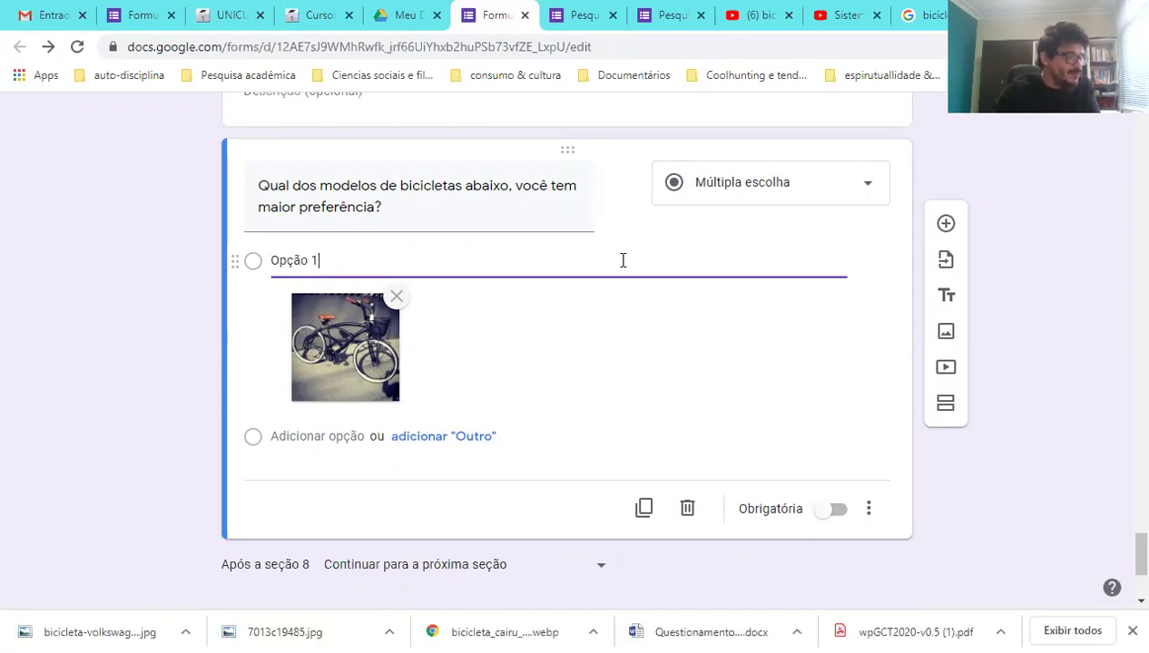
key(Return)
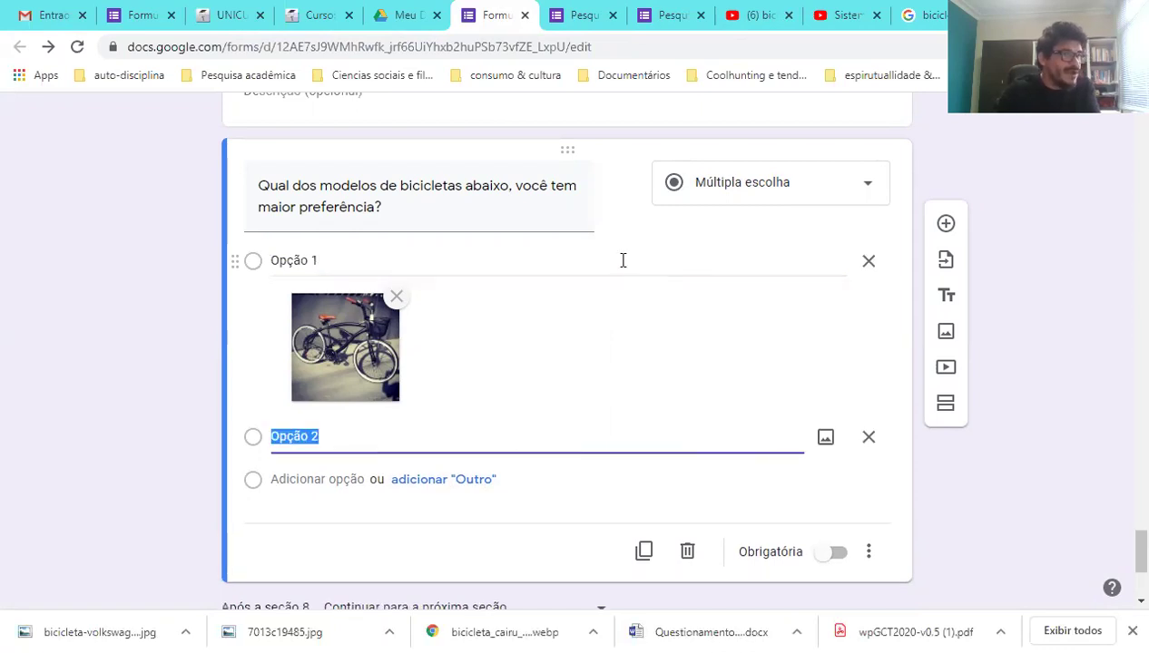
click(825, 436)
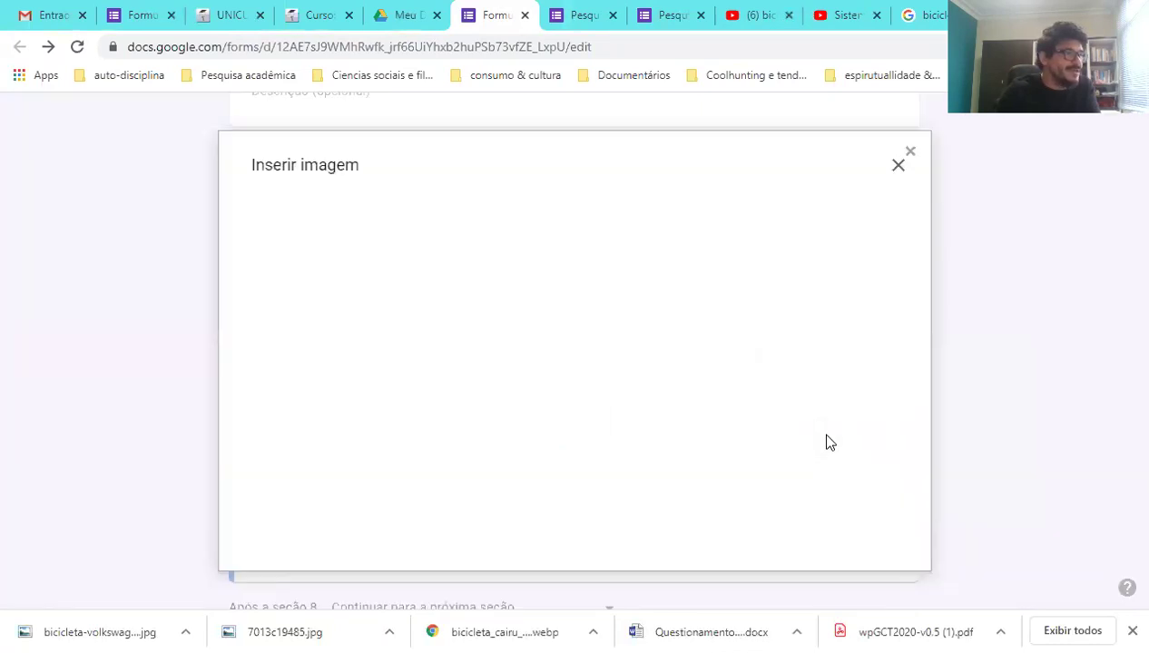
click(583, 467)
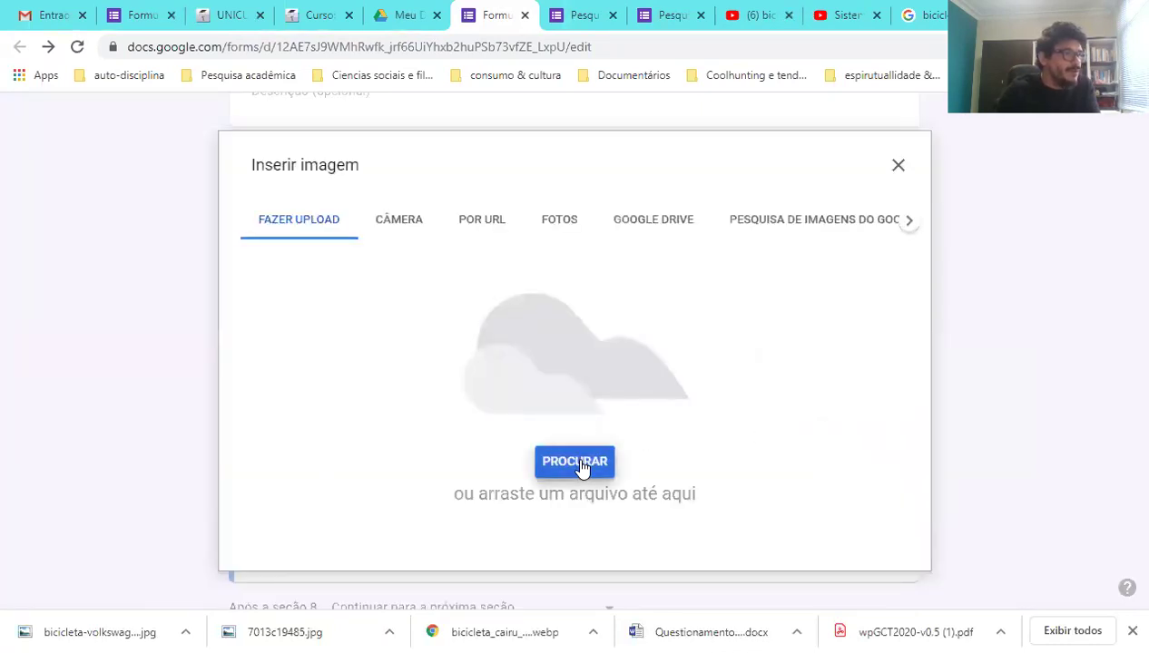
click(487, 361)
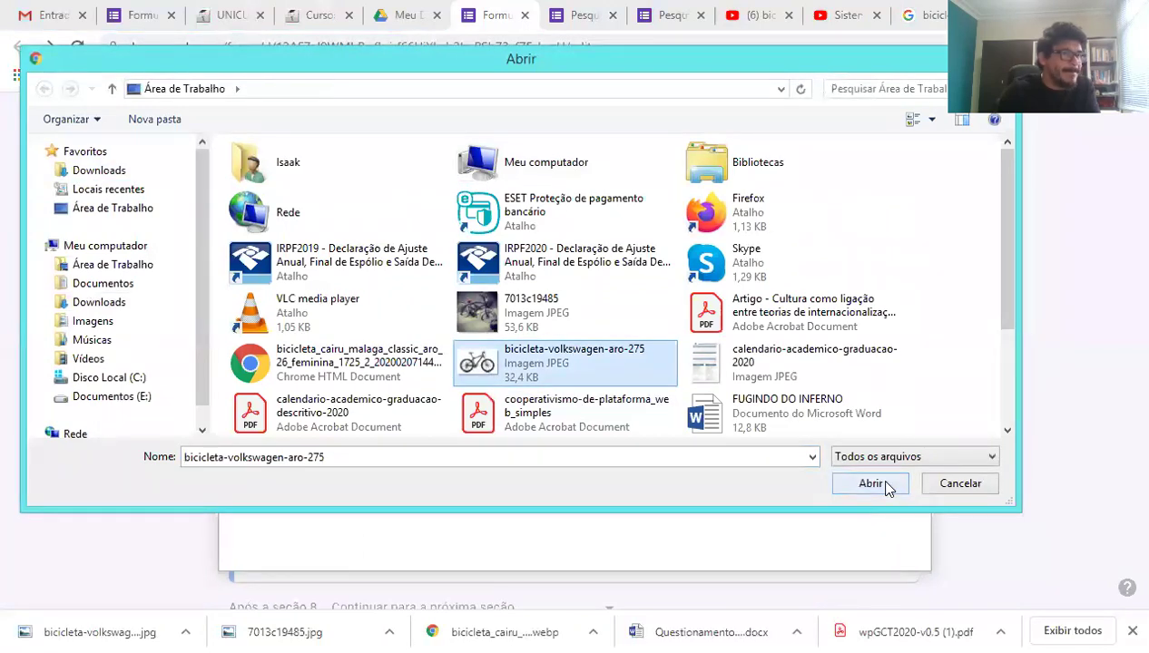
drag(1006, 312, 1011, 401)
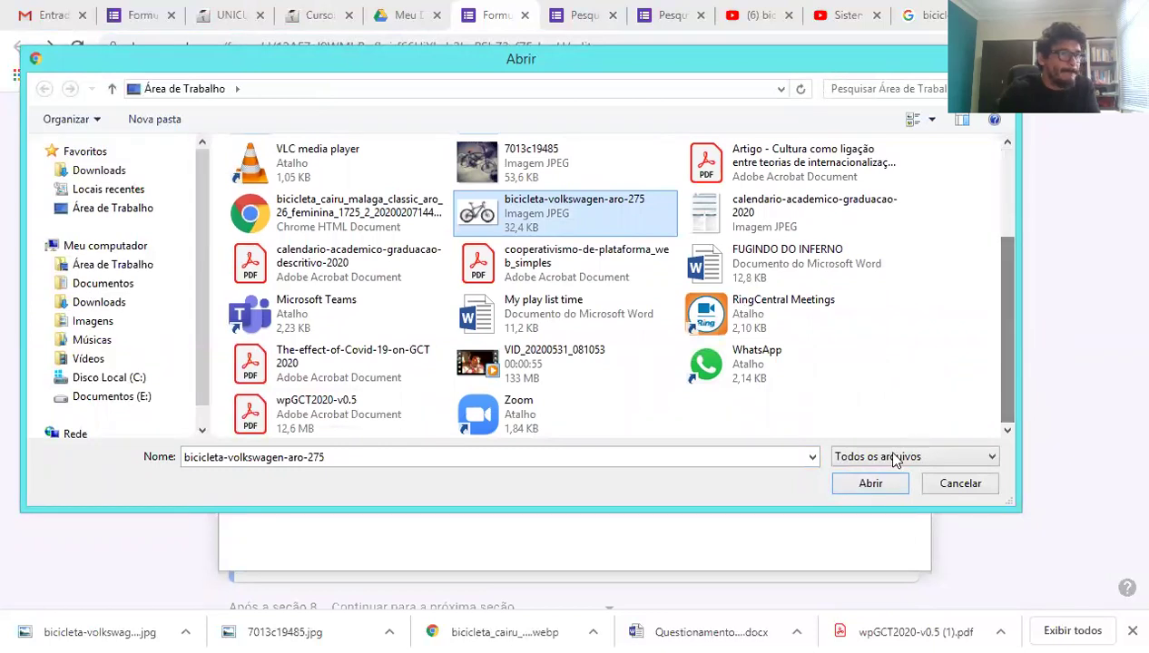
click(877, 483)
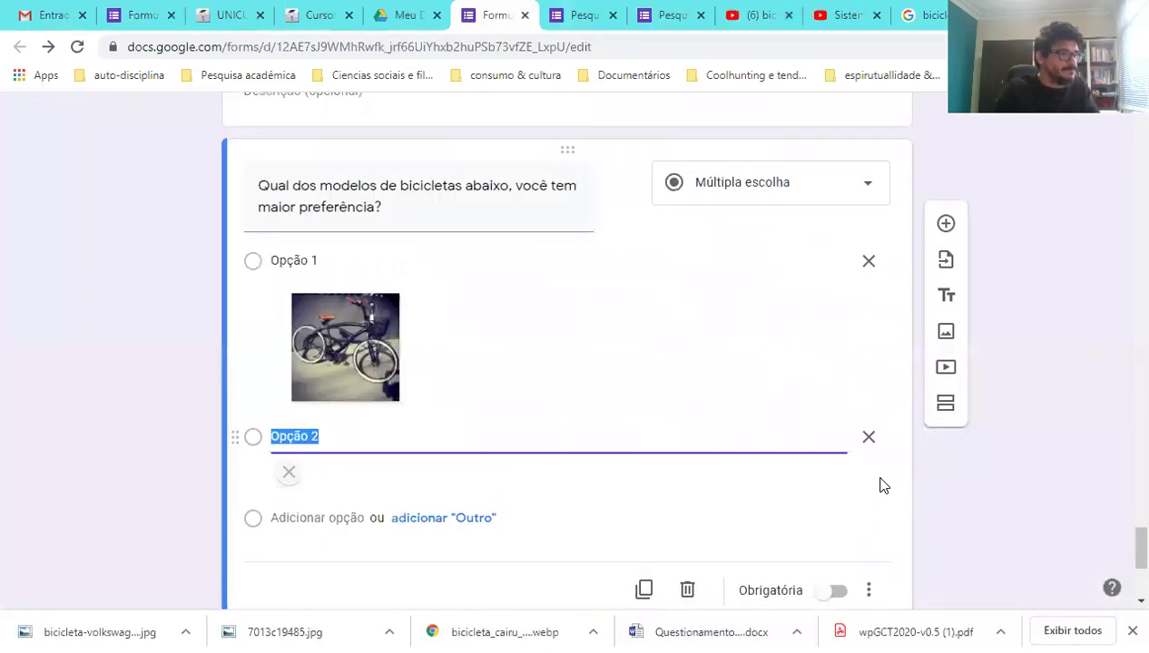
- Add a third and a fourth answer option to the bicycle model preference question
scroll(860, 503, down, 1)
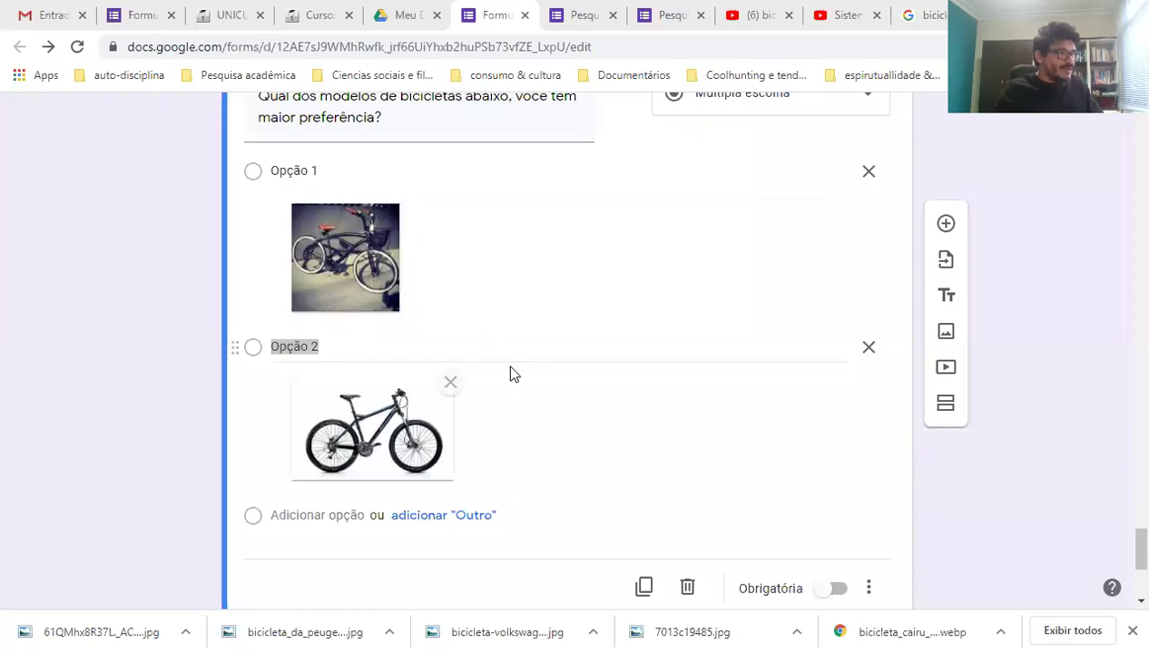
click(522, 345)
key(Return)
key(Return)
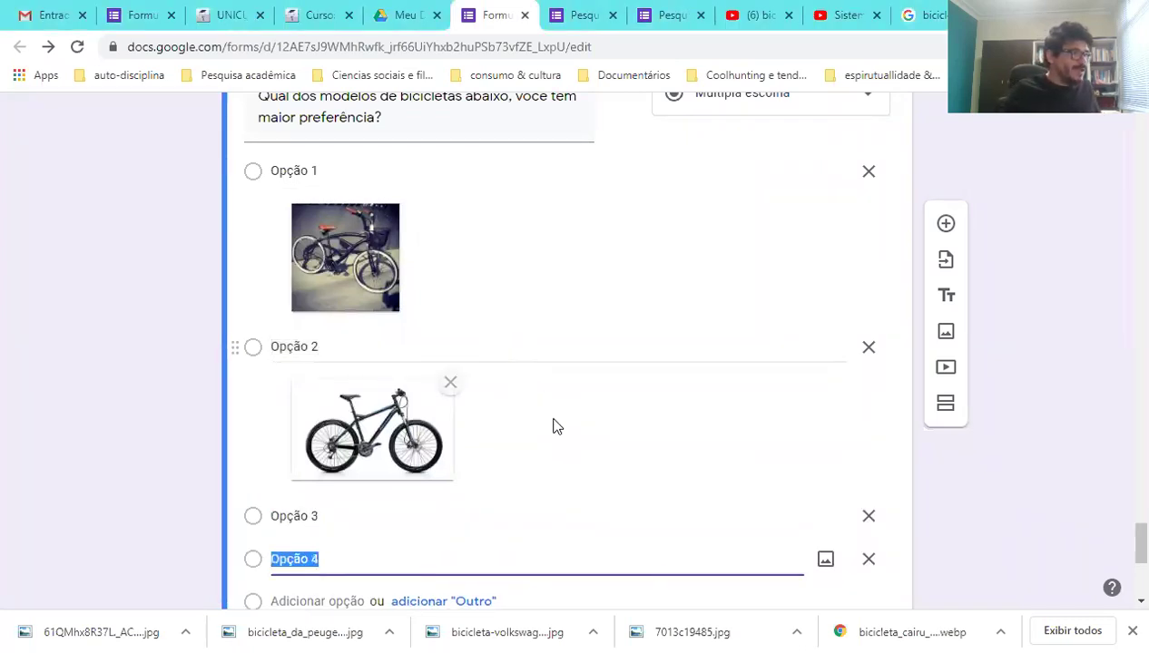
- Attach the image 61QMhx8R37L._AC_SX466_ from the Área de Trabalho folder to the third answer option
scroll(555, 427, down, 2)
click(407, 339)
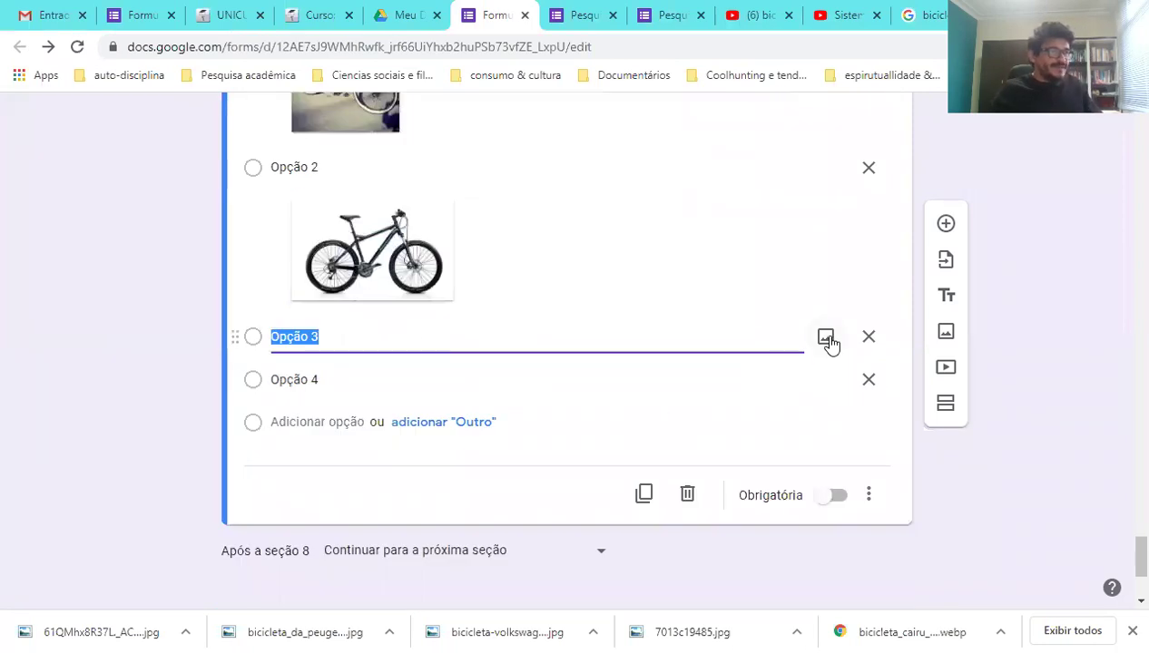
click(826, 338)
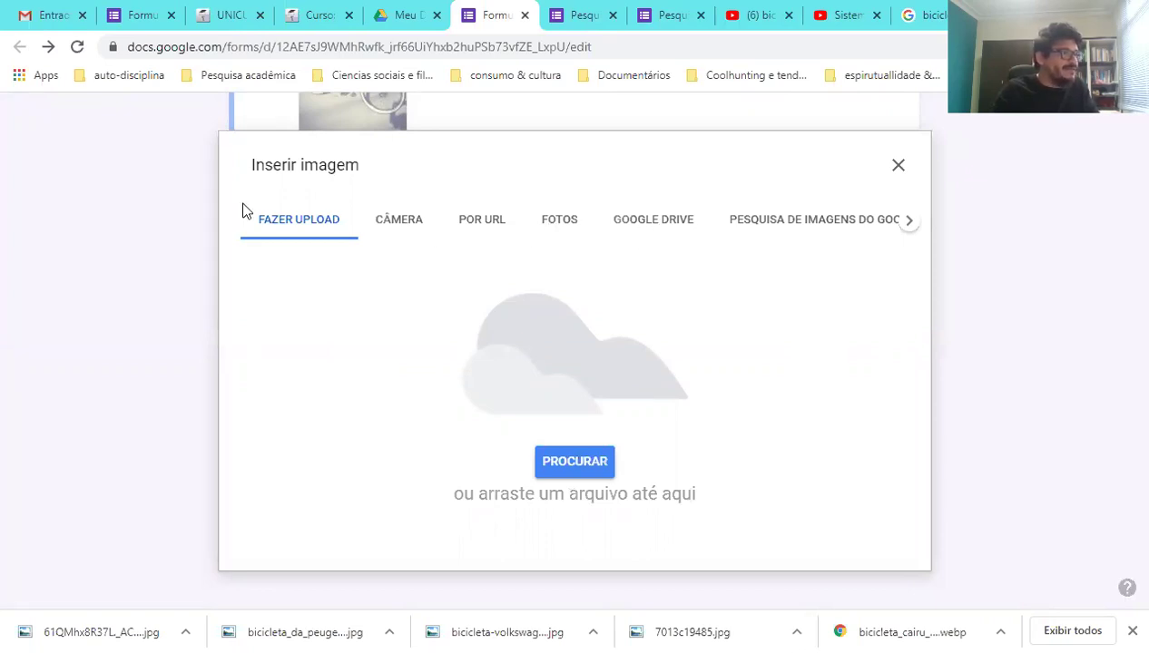
click(550, 466)
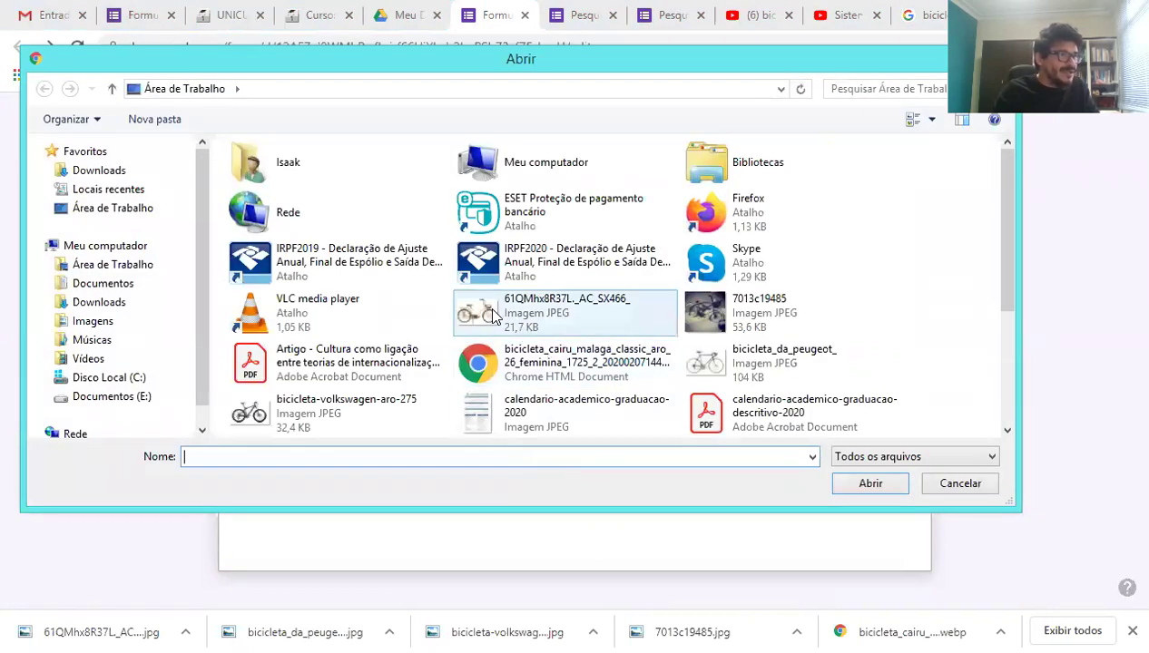
click(526, 327)
click(873, 490)
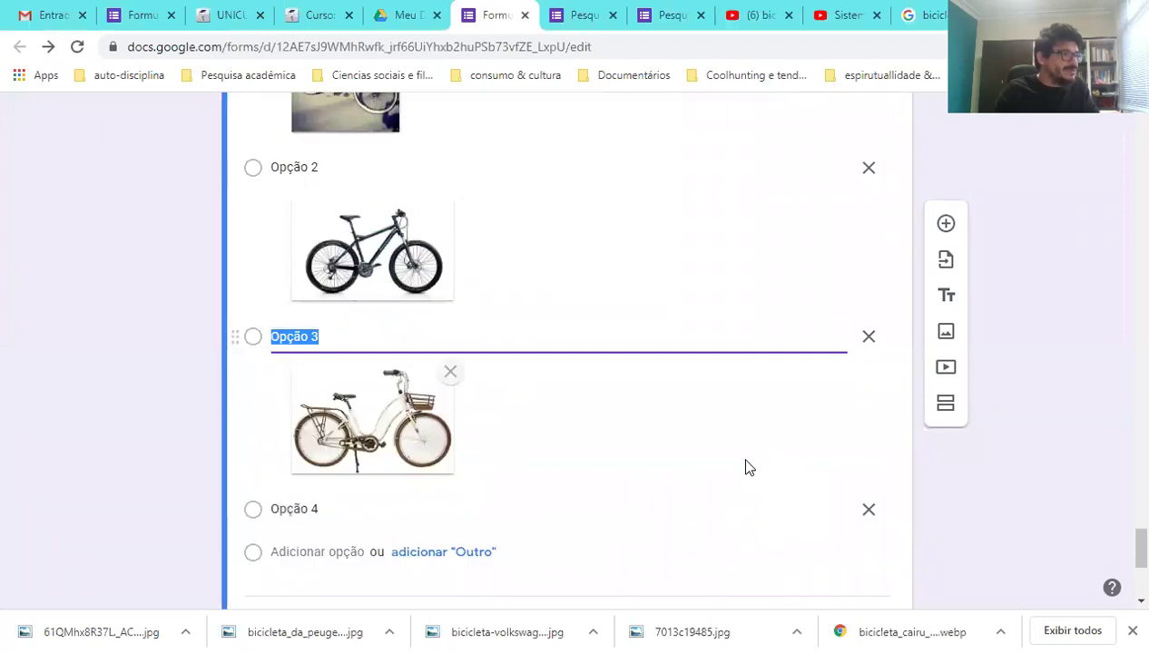
- Attach the image bicicleta_da_peugeot_ to the fourth answer option, dismissing the upload error and choosing the file again
scroll(747, 462, up, 2)
scroll(747, 462, down, 3)
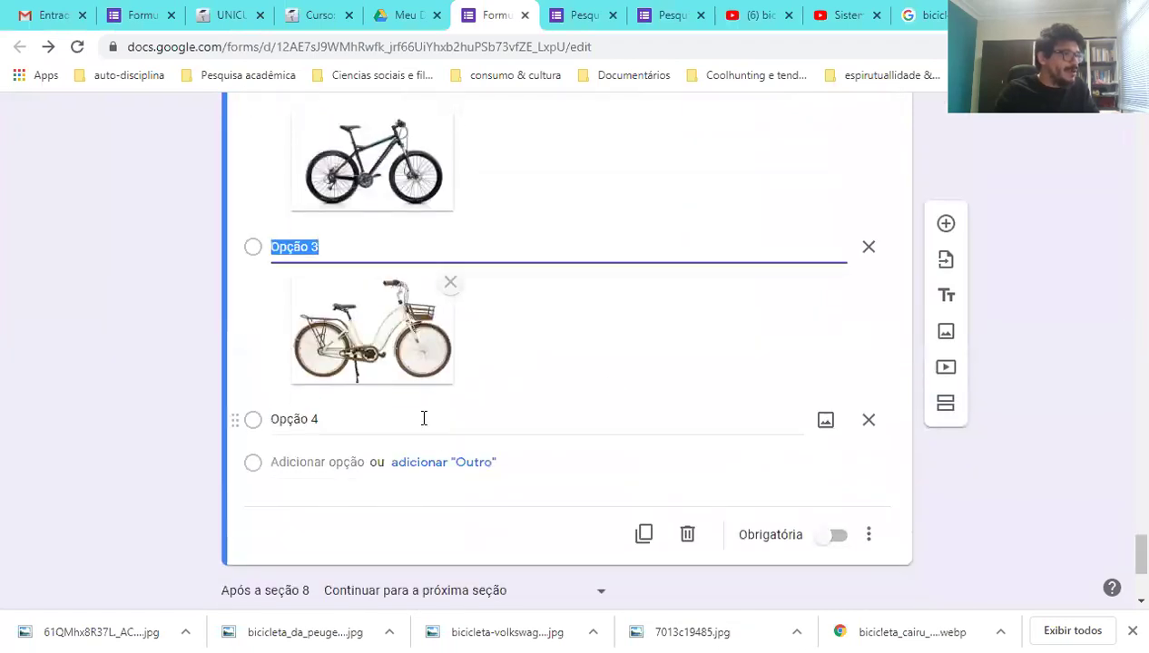
click(423, 417)
click(826, 421)
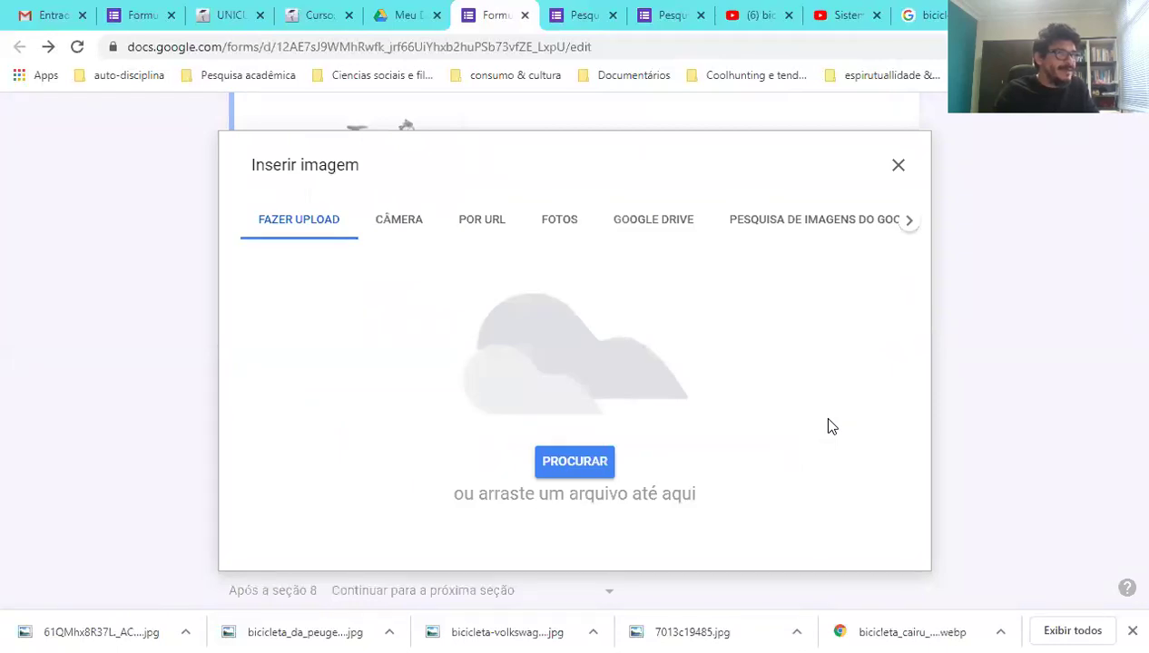
click(569, 465)
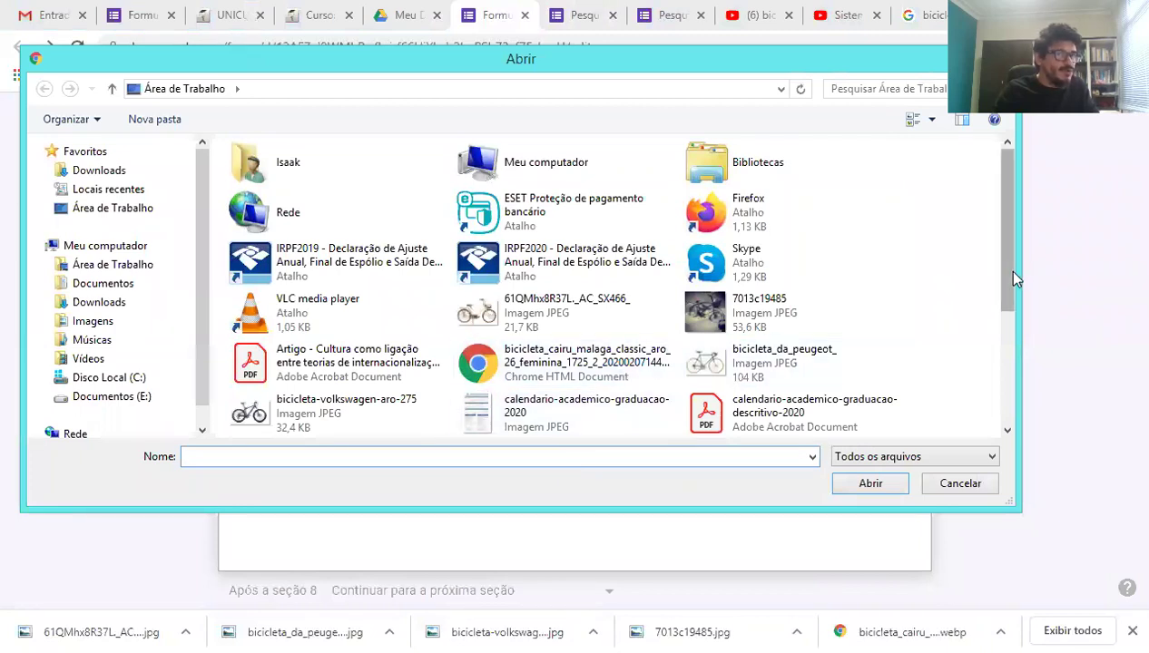
click(794, 372)
click(876, 483)
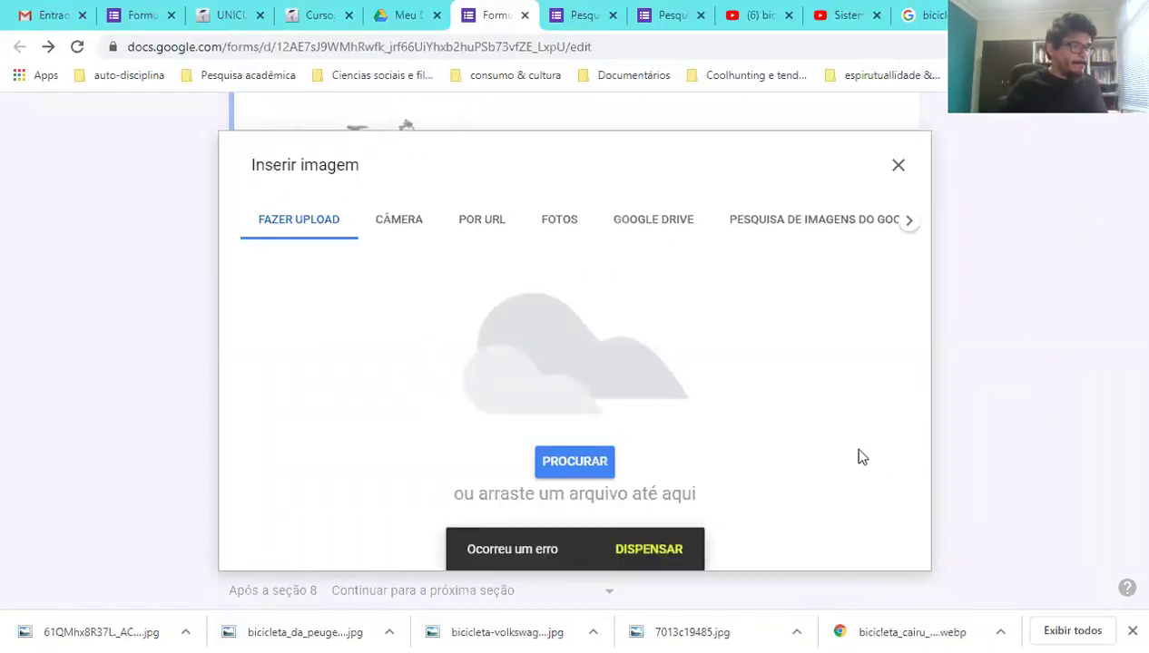
click(648, 550)
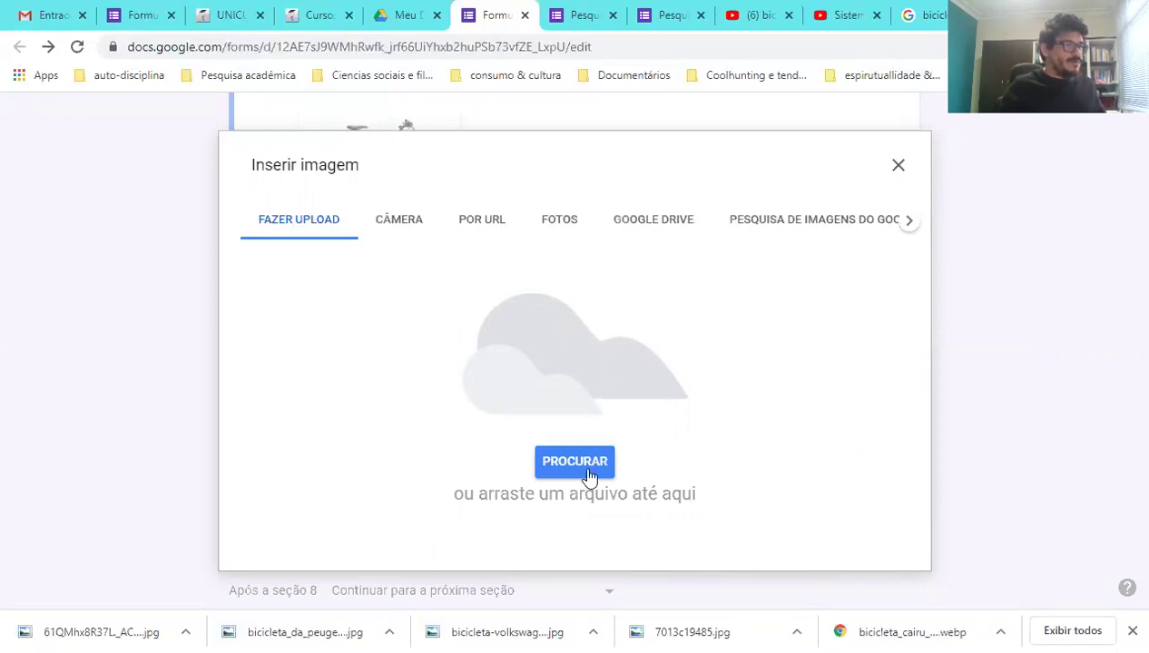
click(588, 471)
click(724, 368)
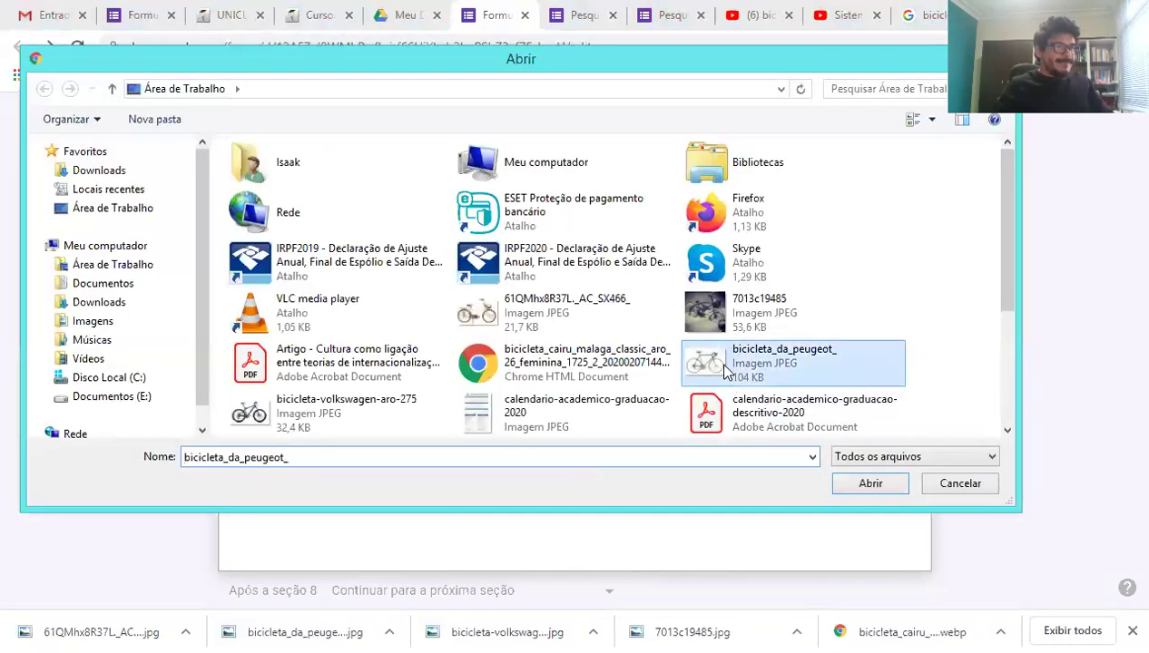
click(846, 484)
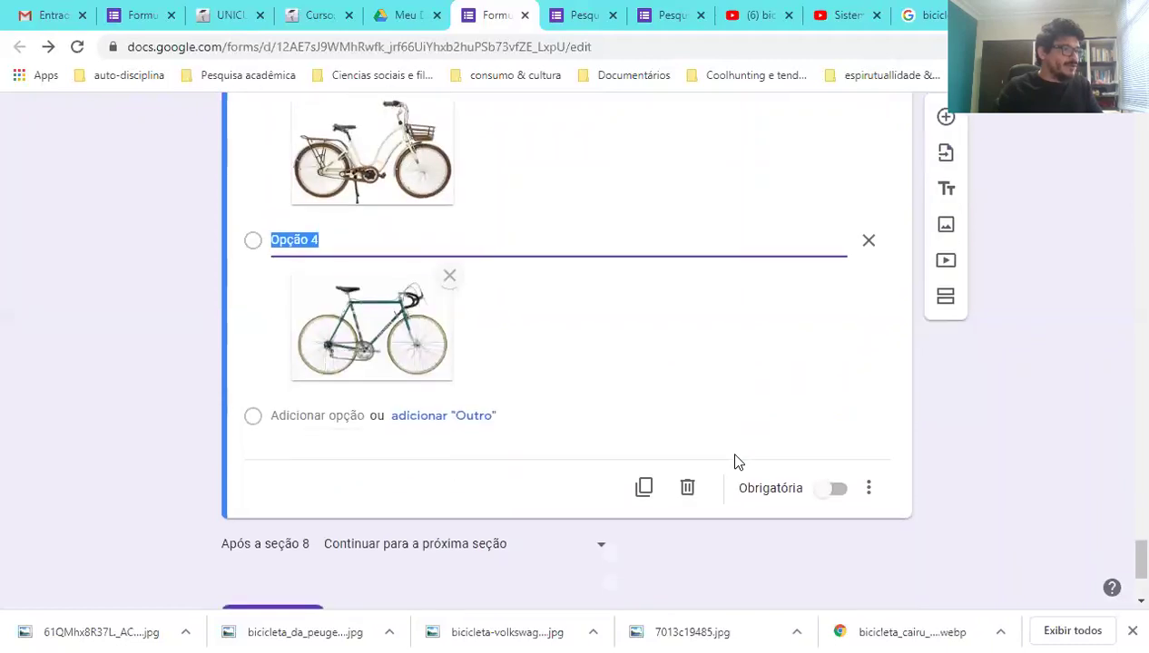
- Add a fifth answer option "Nenhum deles" and make the bicycle model preference question required
click(599, 237)
key(Return)
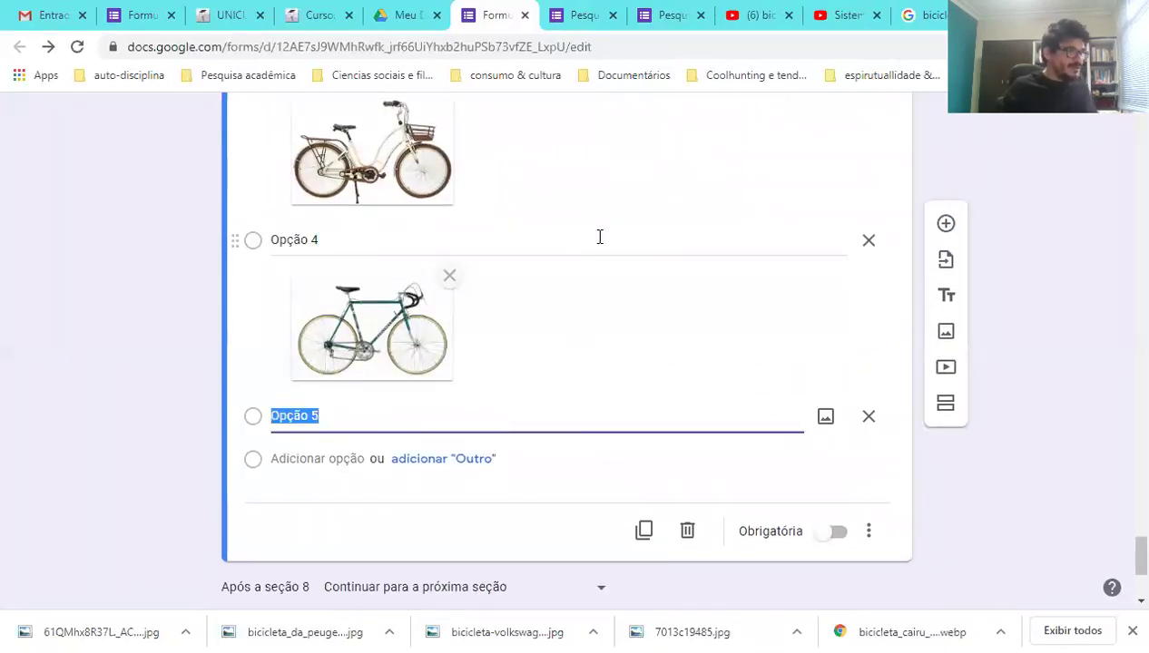
text(Nen)
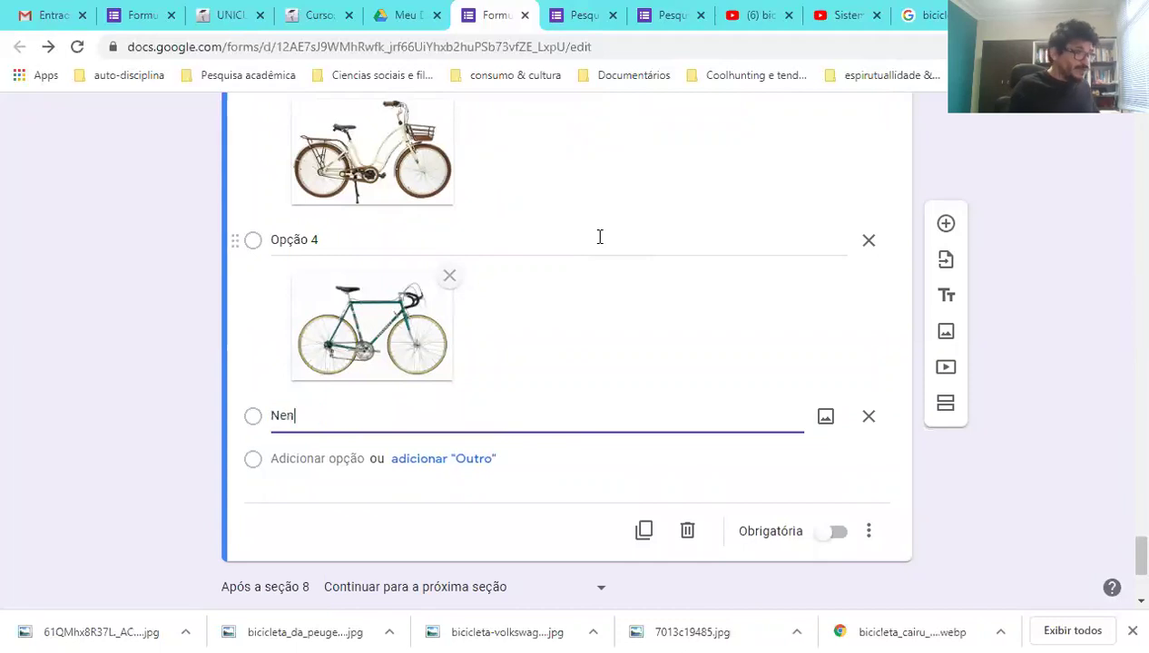
text(hum deles)
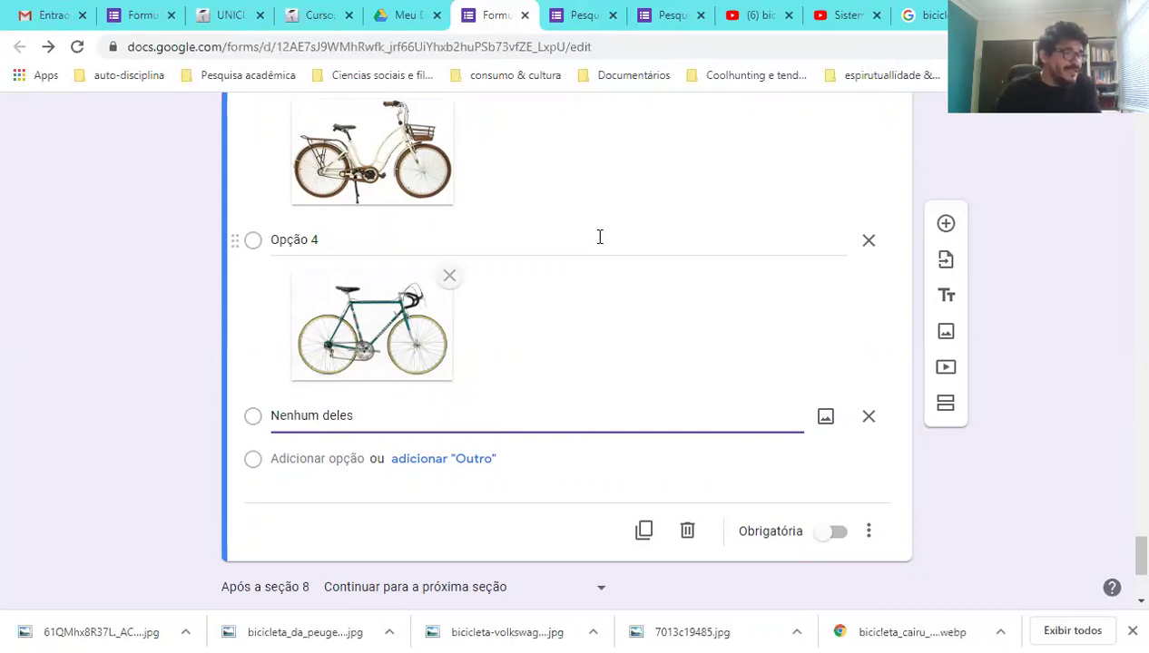
click(837, 532)
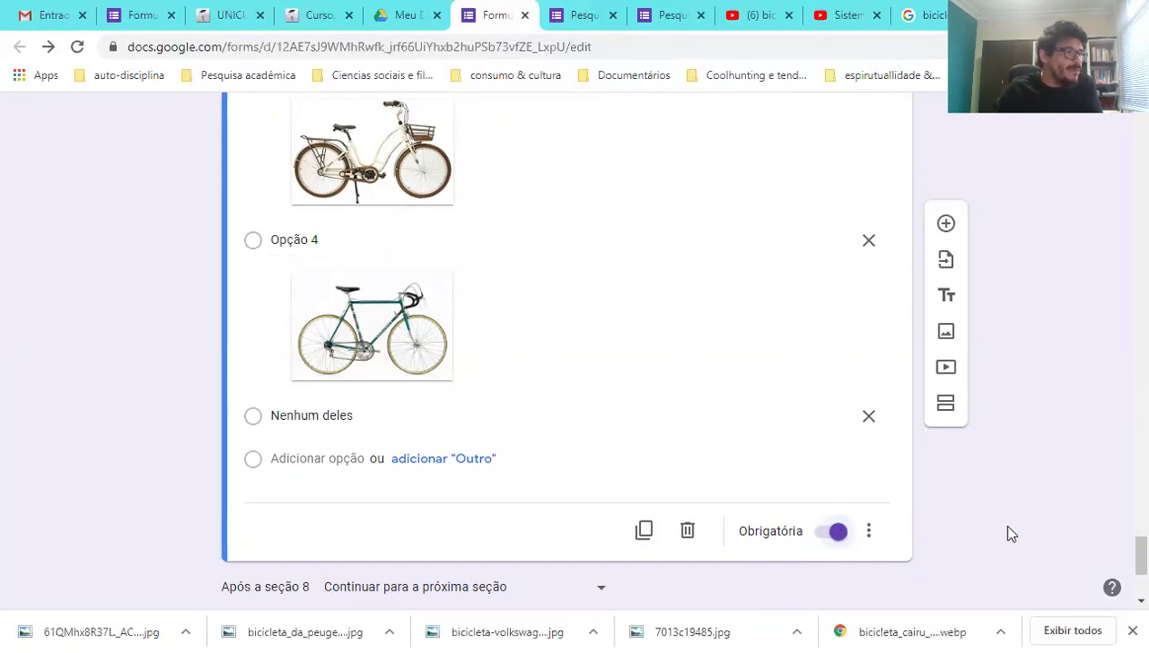
- Review the section "Perguntas com imagens" and all image options of its bicycle model question
scroll(1007, 527, up, 10)
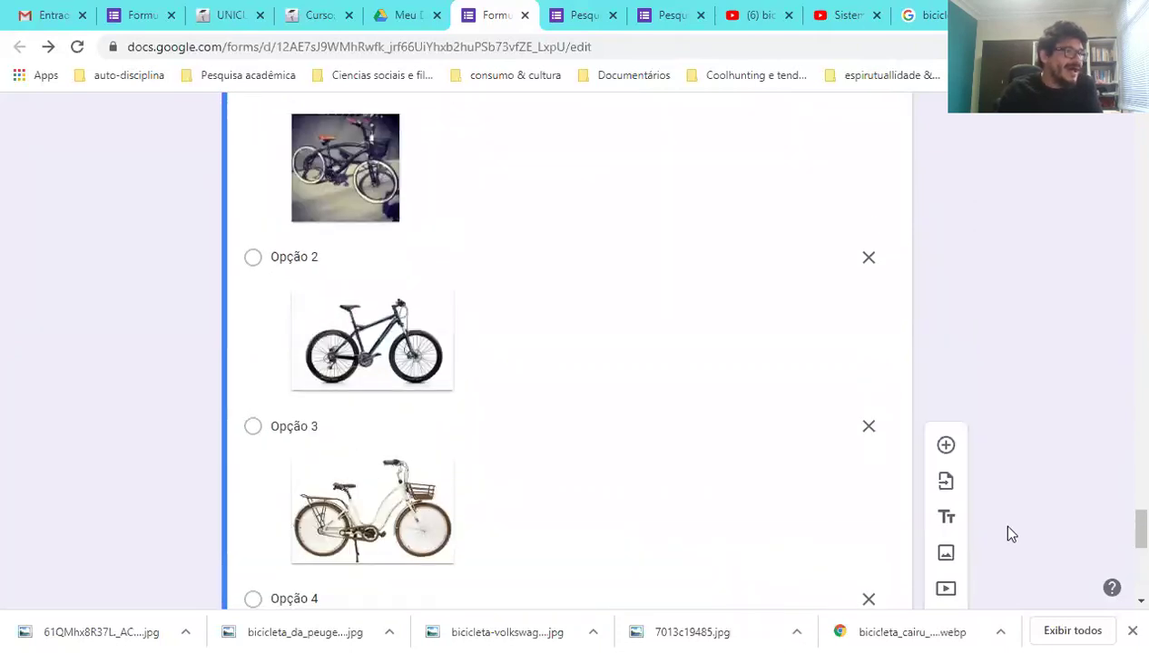
click(595, 426)
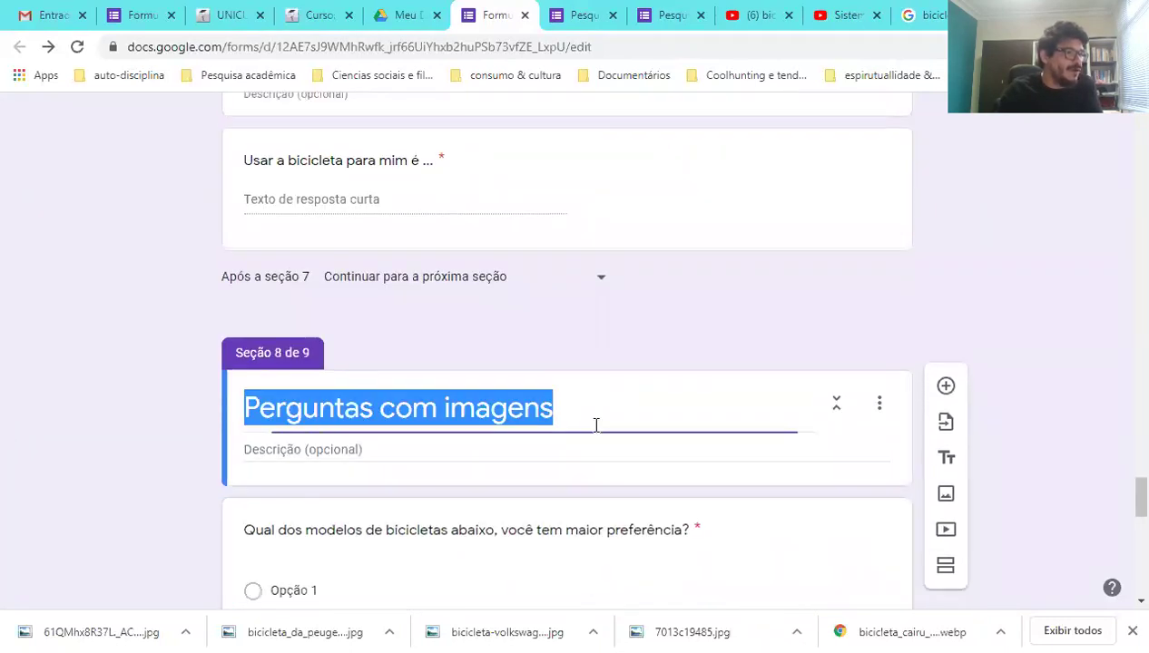
scroll(1086, 417, down, 3)
scroll(1088, 417, down, 5)
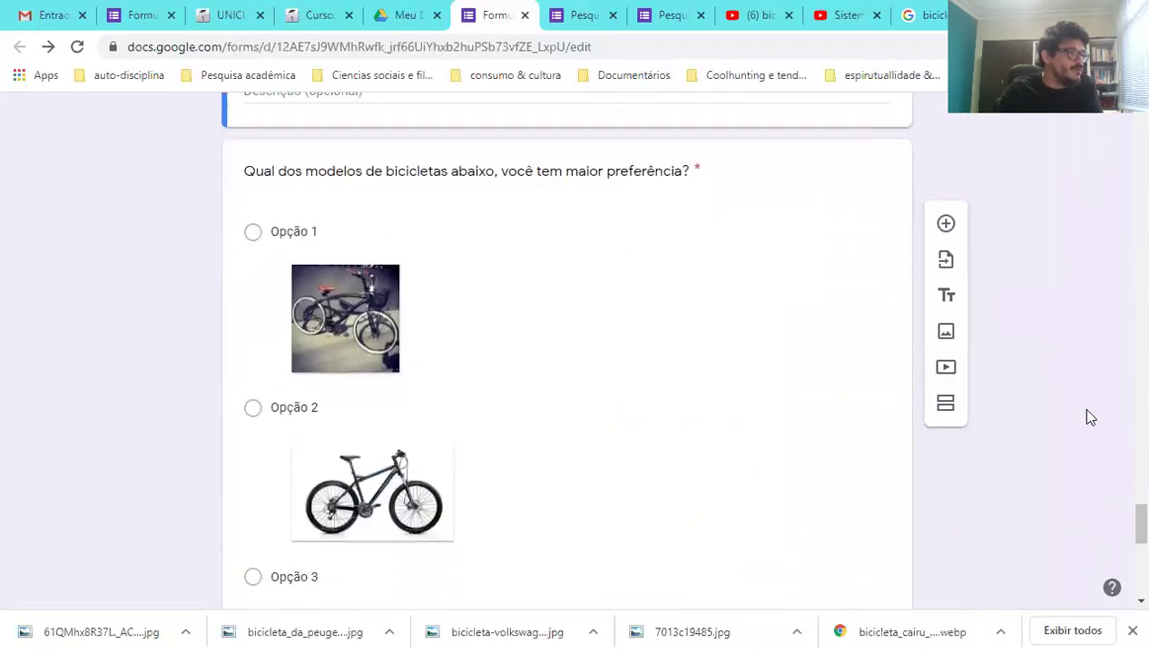
scroll(1090, 417, down, 2)
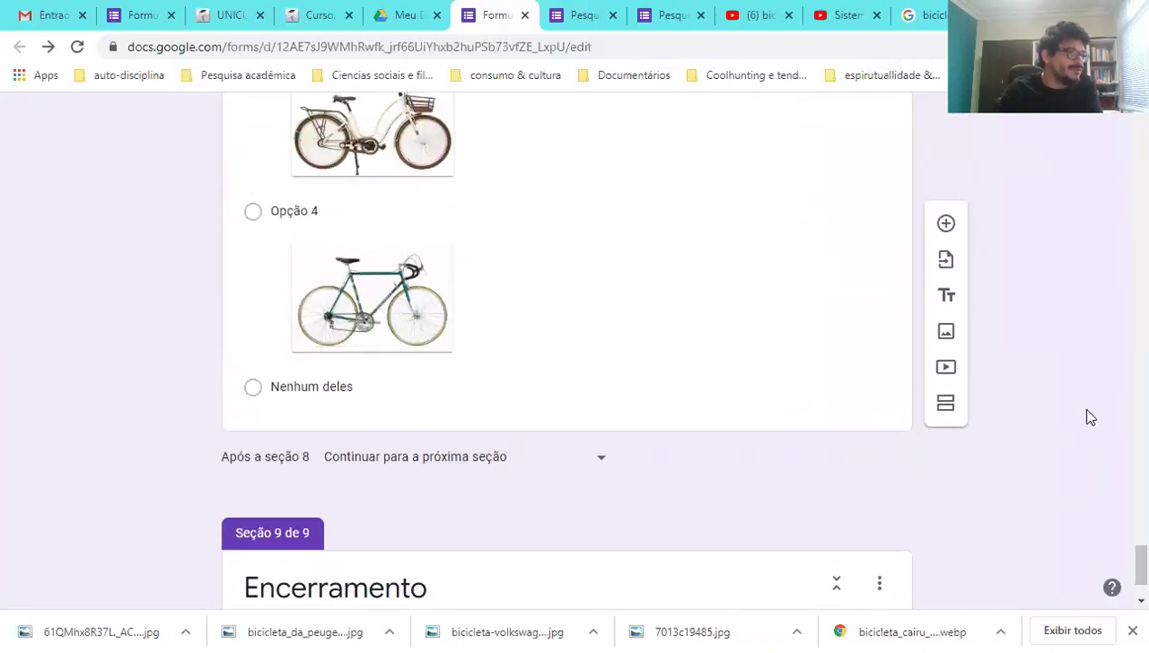
scroll(1089, 417, up, 2)
scroll(515, 385, up, 4)
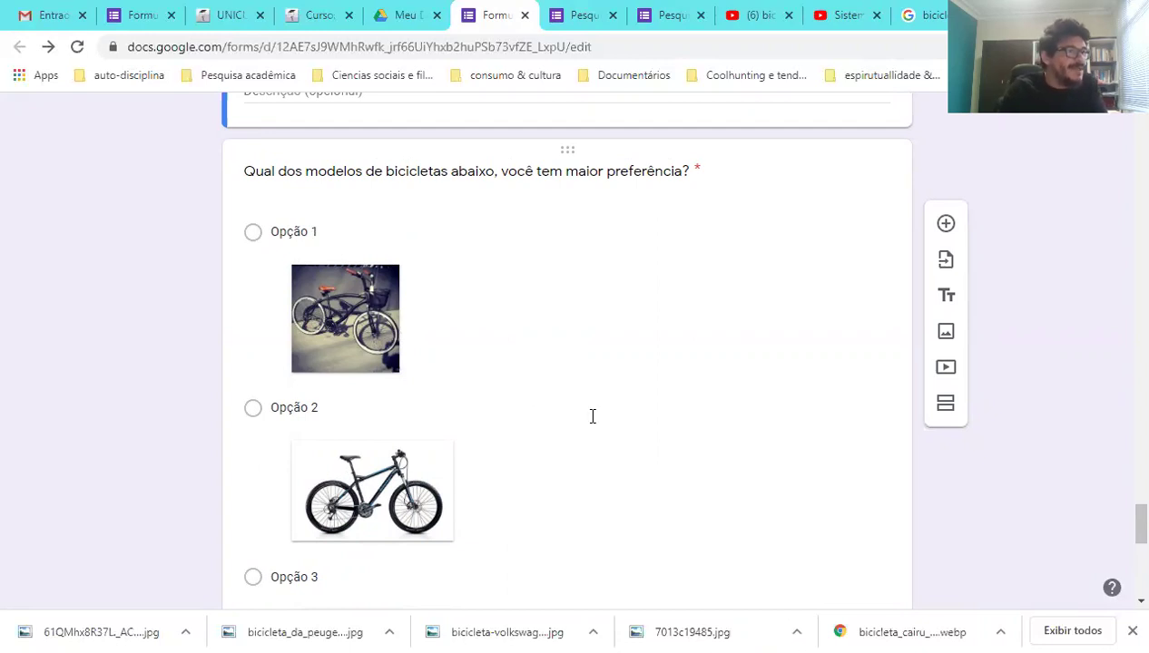
scroll(592, 416, down, 6)
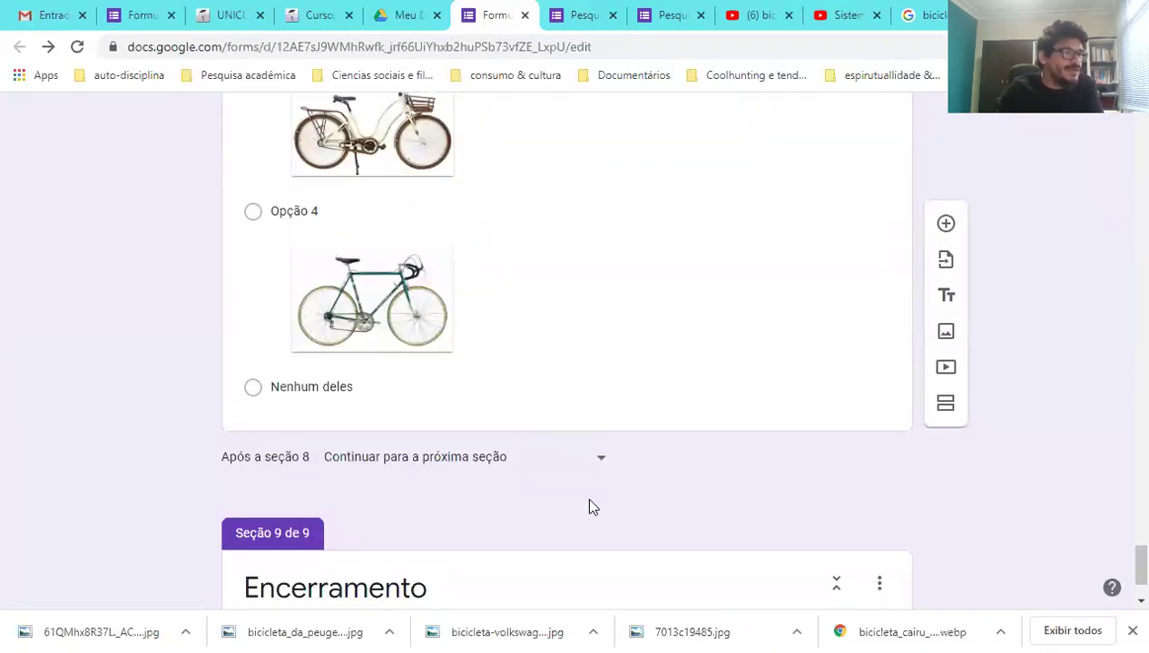
- Add a blank question below the bicycle model question and check its image insertion options without adding an image
click(630, 416)
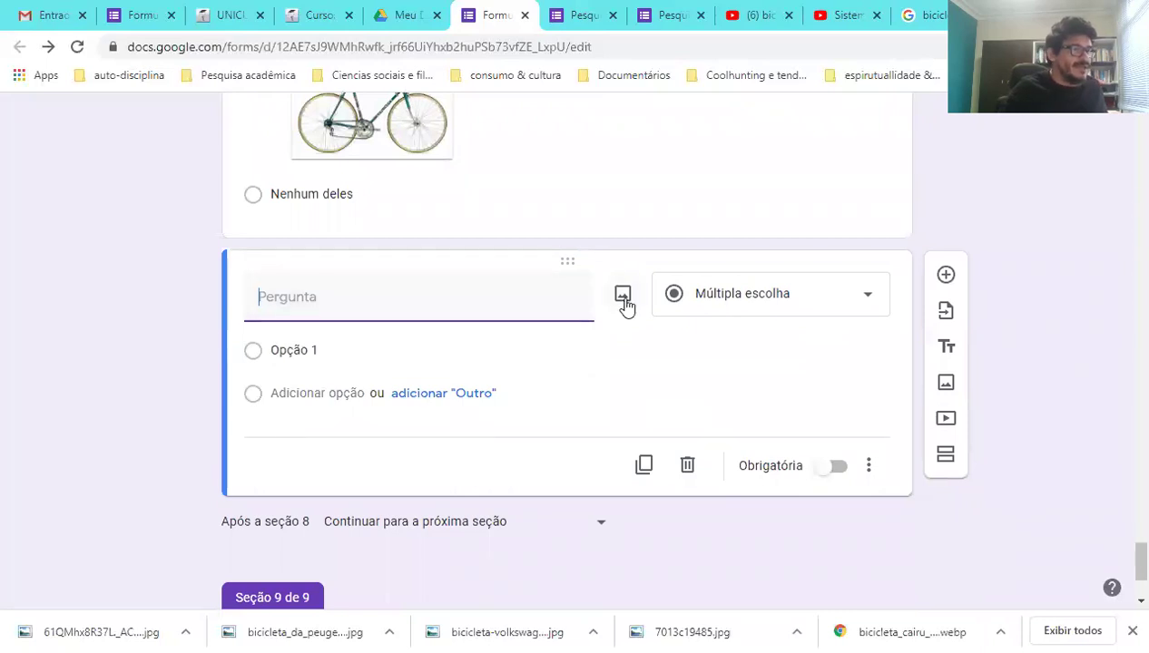
click(622, 296)
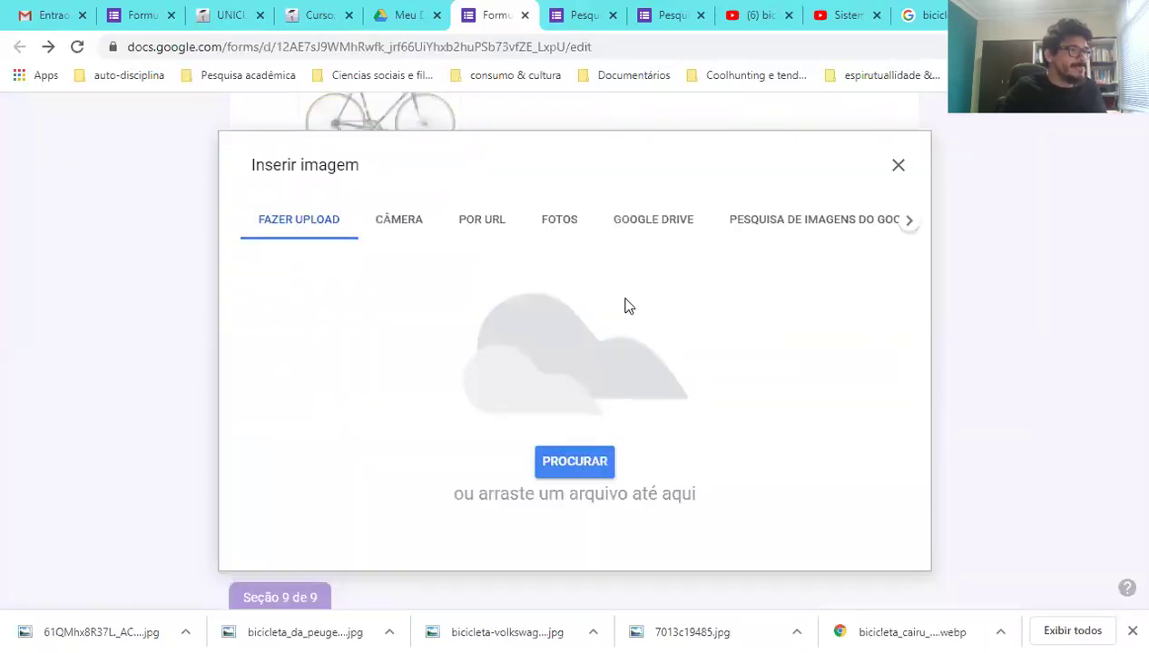
click(897, 167)
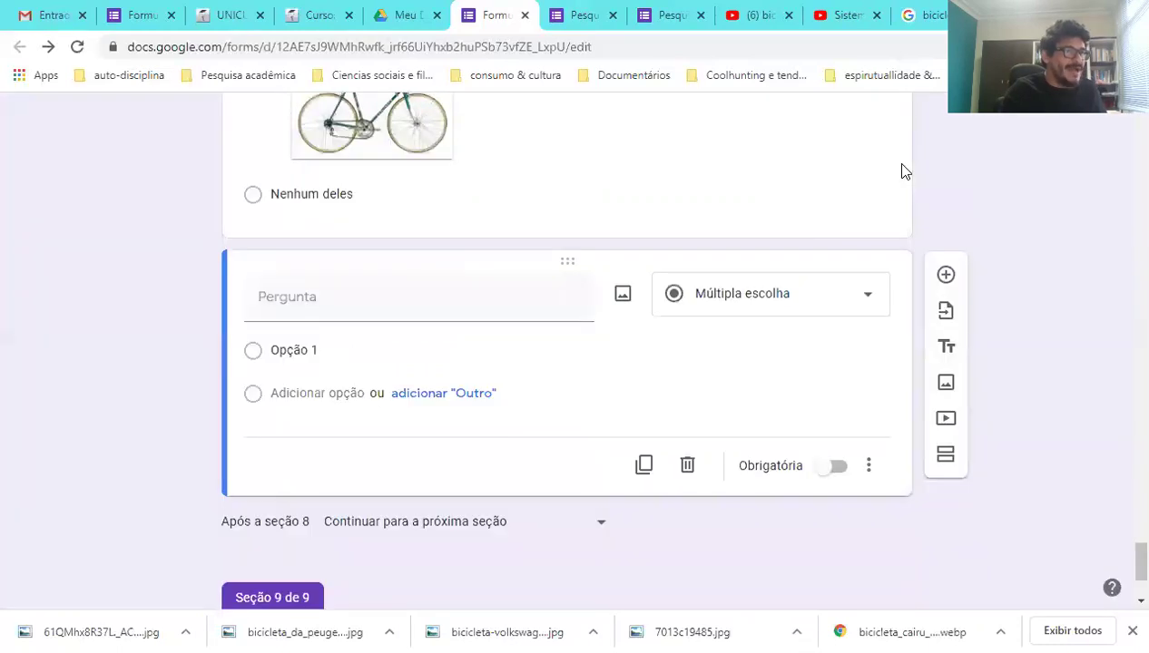
- Start inserting a video in the form and copy the address of the YouTube video "Sistema de bicicletas compartilhadas começa a funcionar em Fortaleza"
click(945, 420)
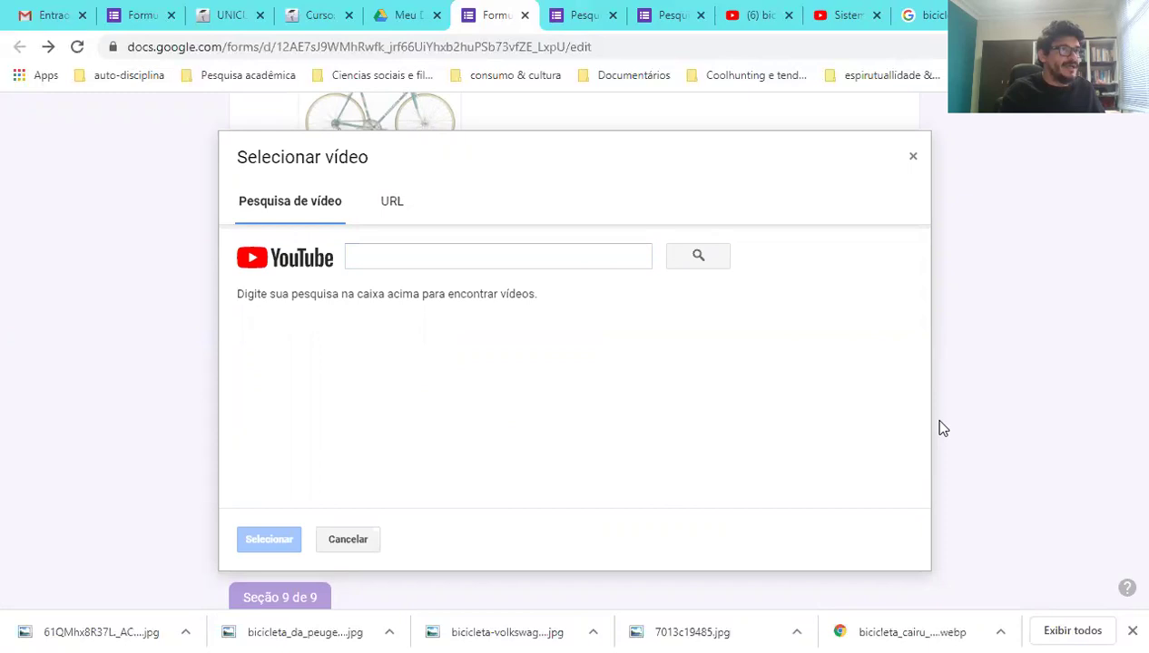
click(848, 15)
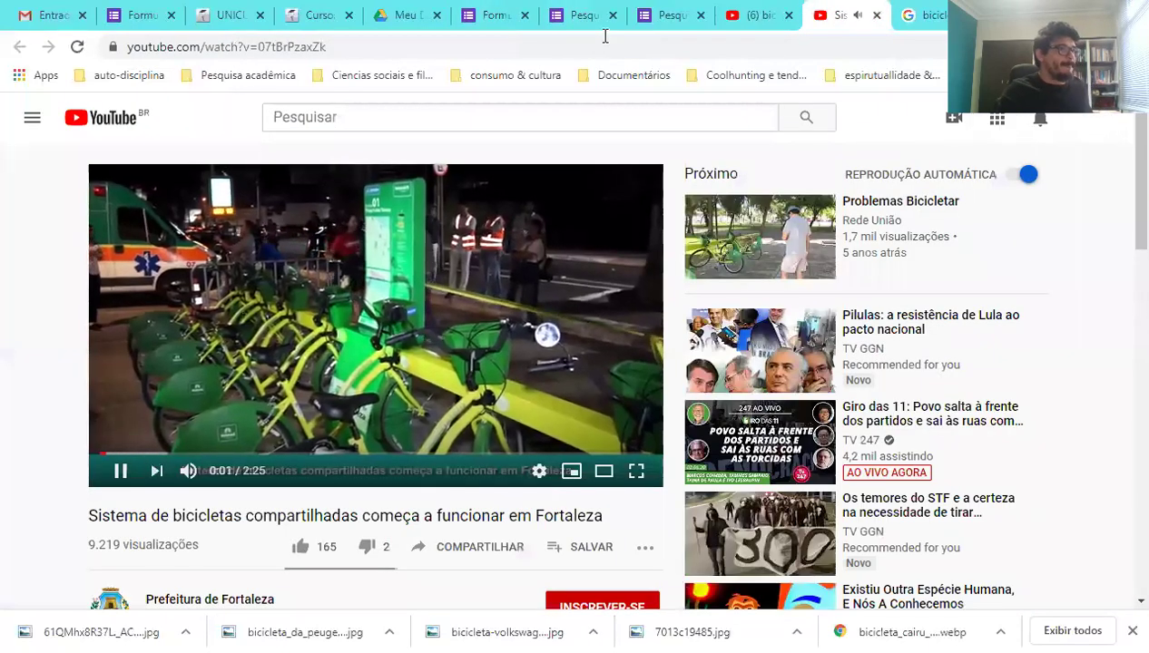
click(604, 40)
key(ctrl+c)
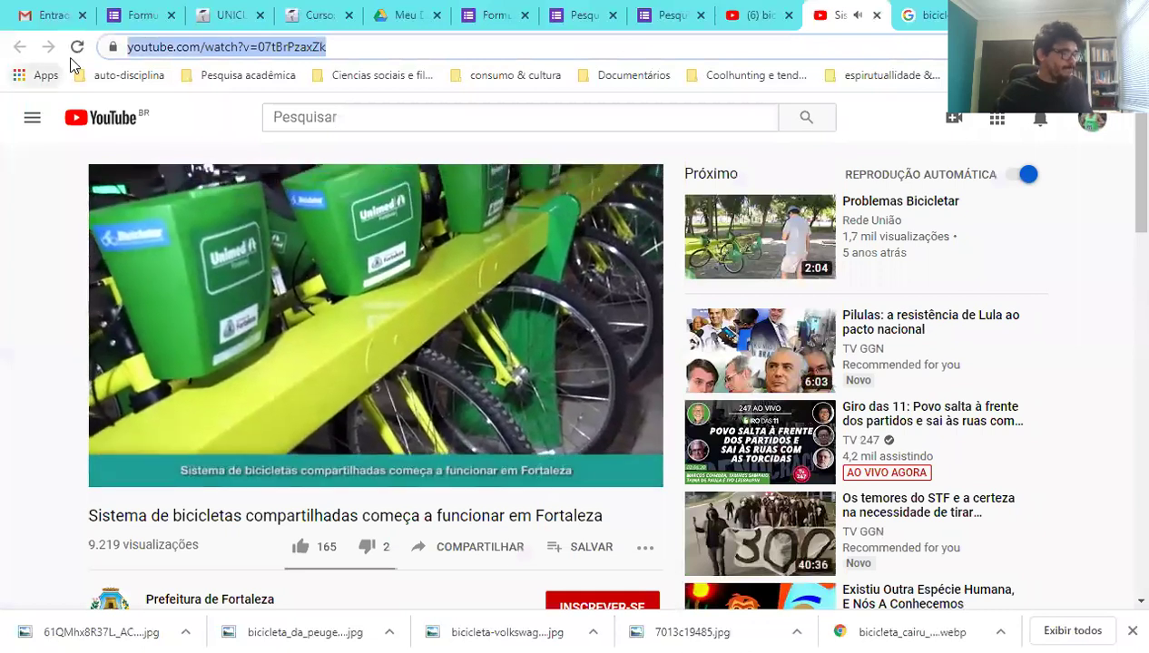
click(119, 471)
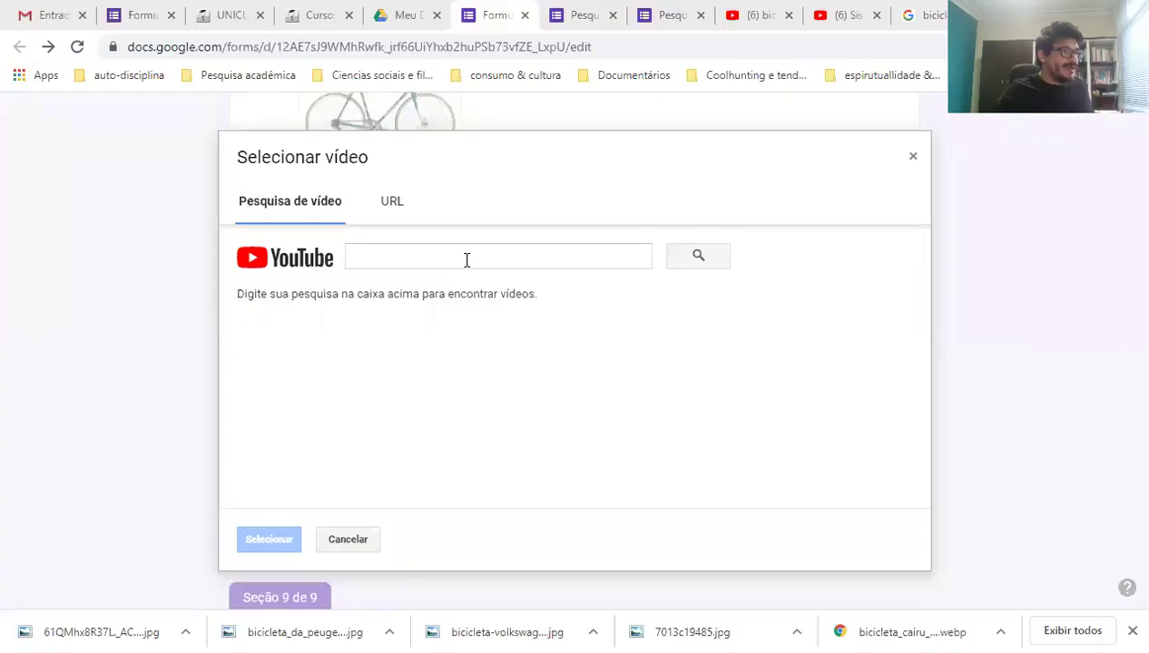
click(466, 259)
key(ctrl+v)
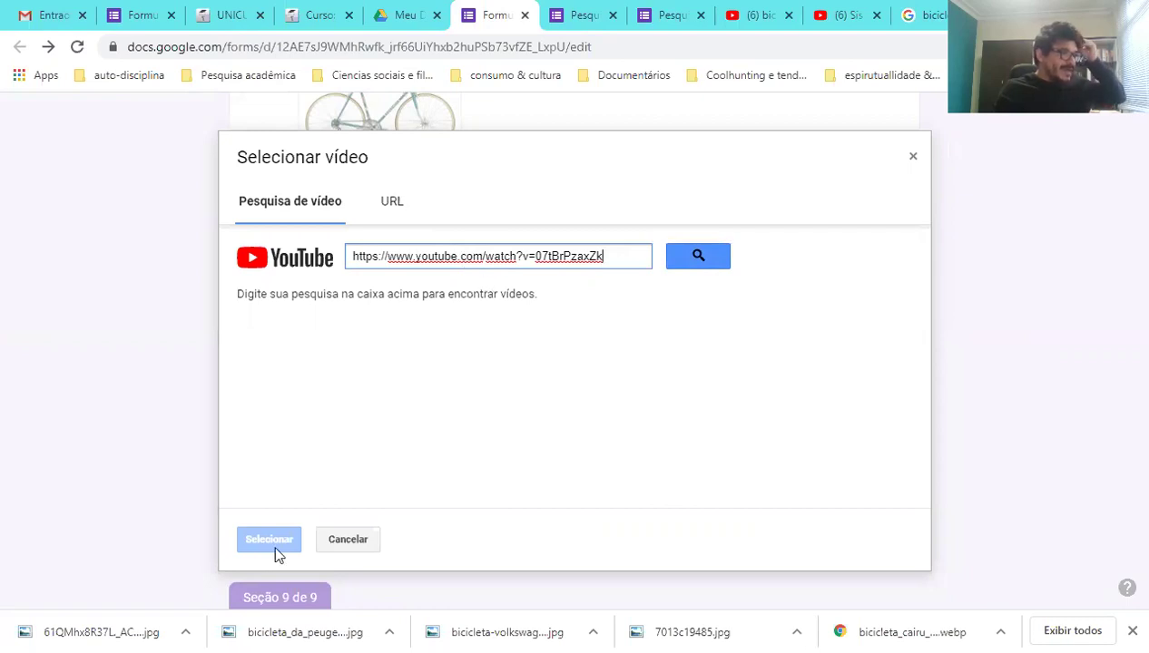
click(698, 258)
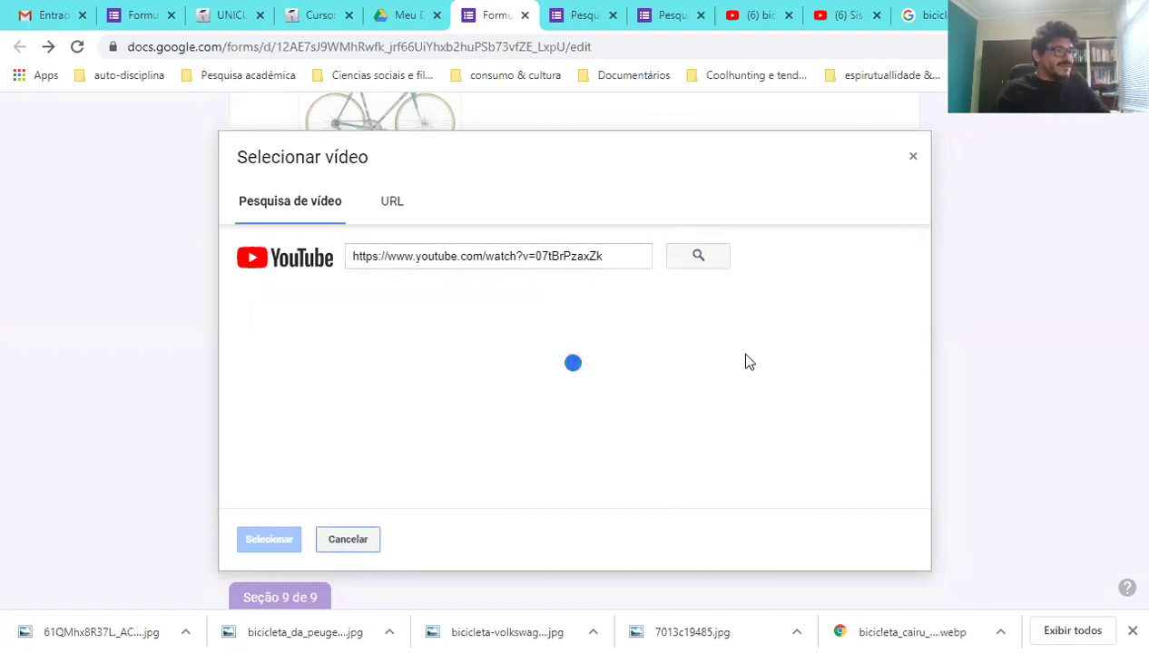
click(424, 324)
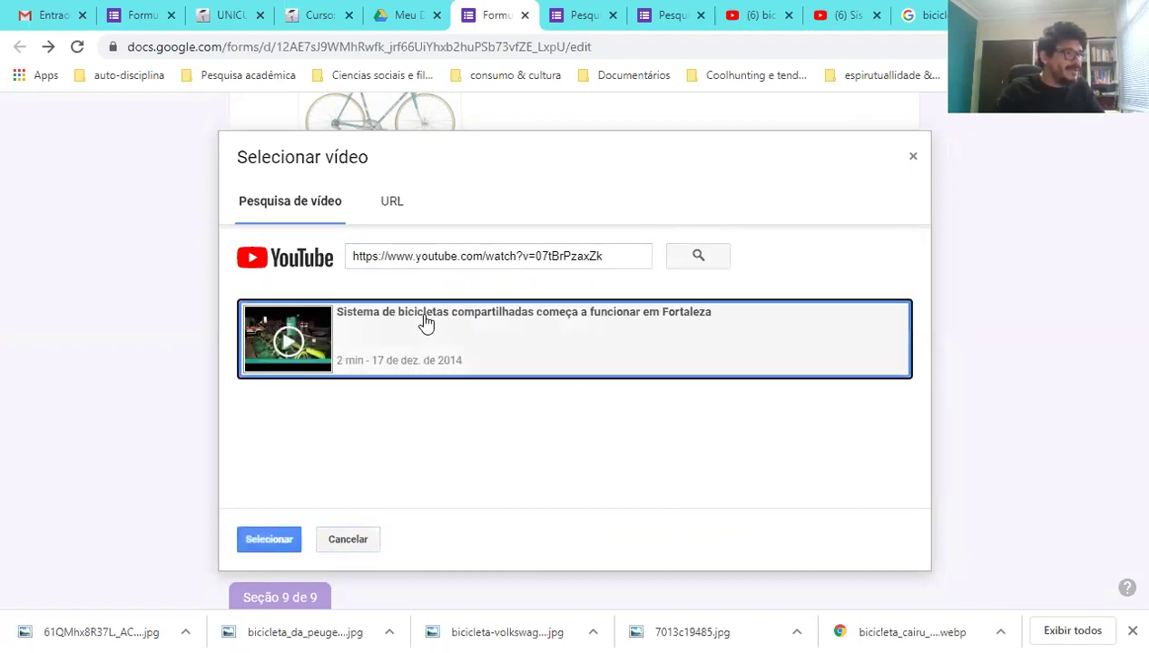
click(264, 539)
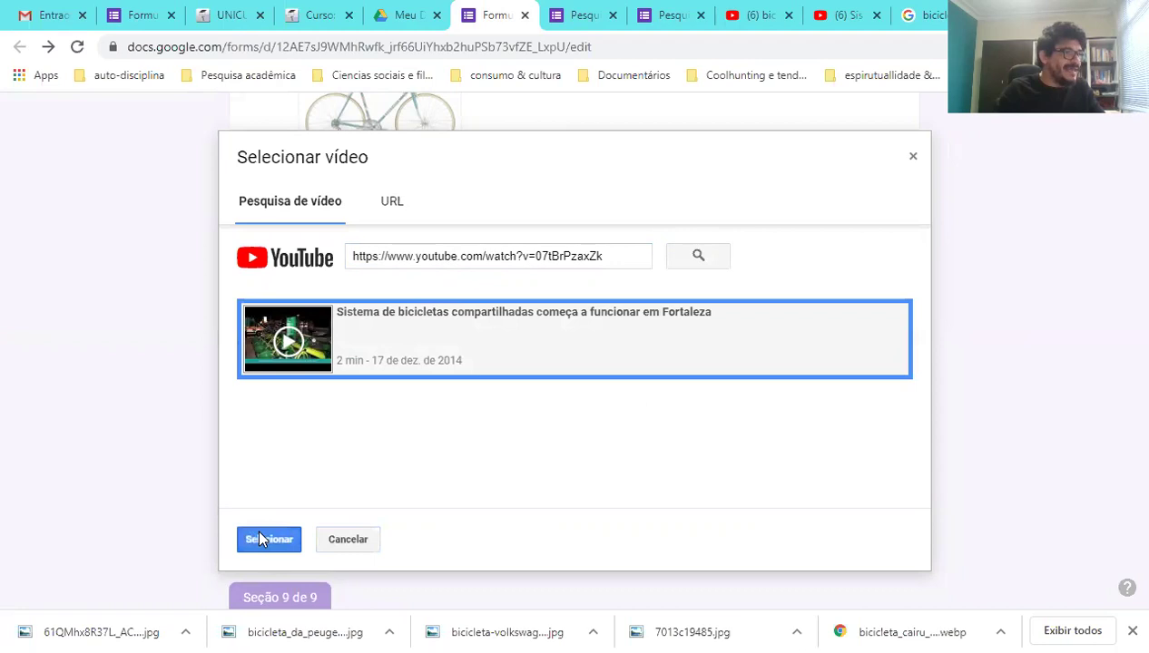
scroll(617, 465, down, 3)
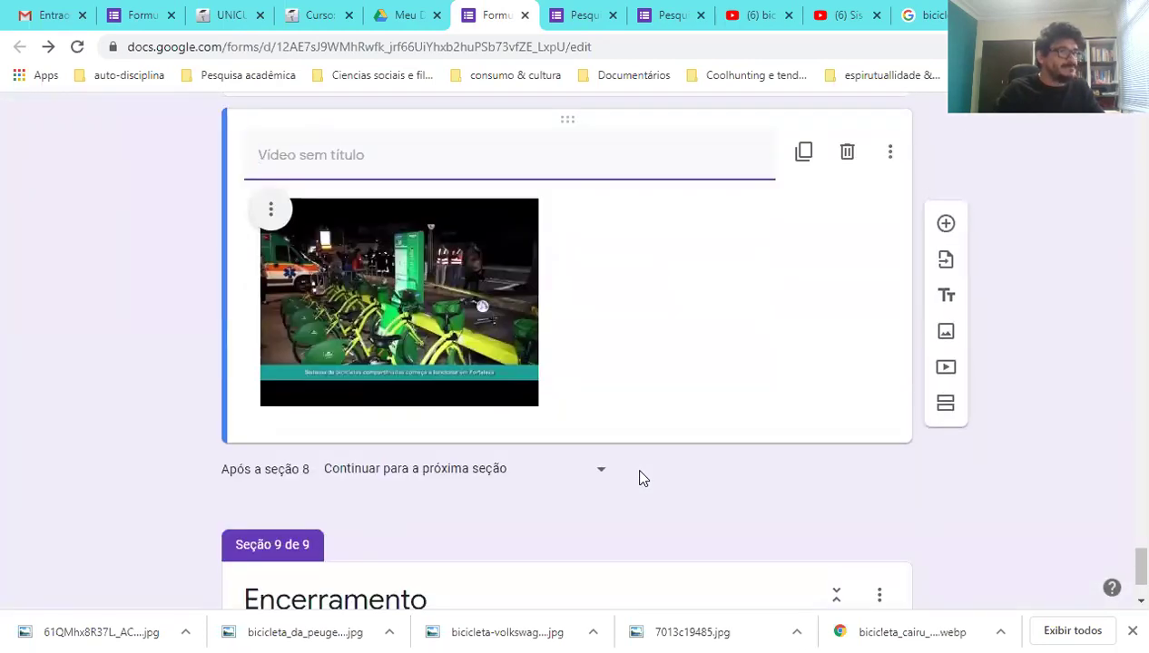
scroll(639, 478, up, 2)
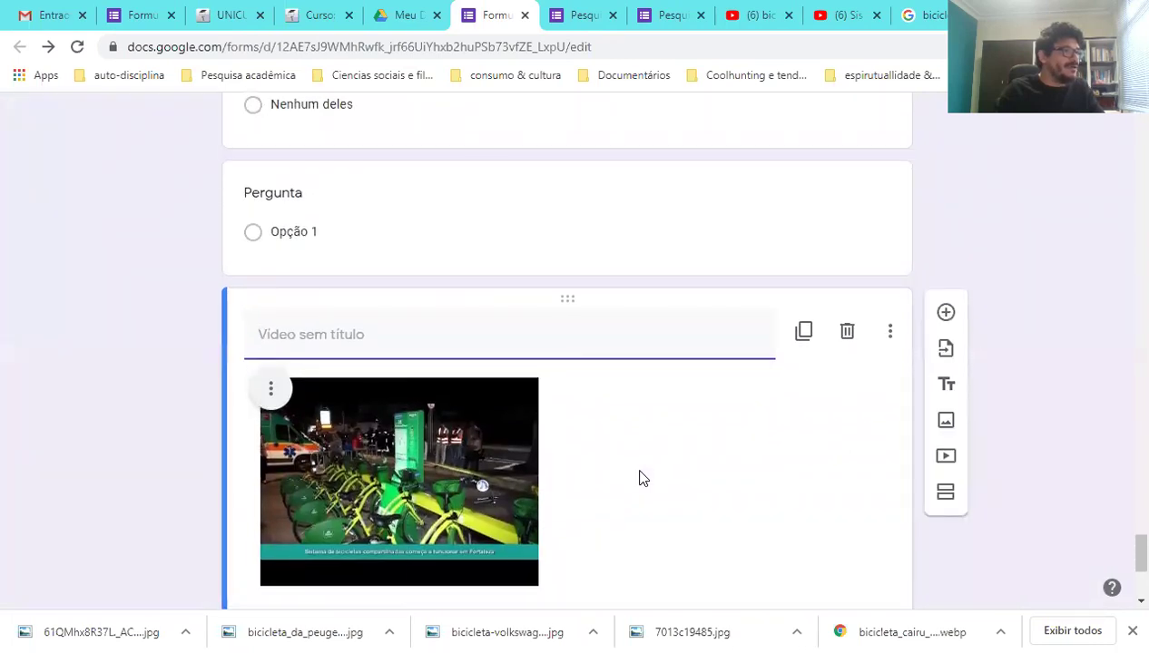
scroll(639, 477, up, 2)
scroll(638, 481, down, 1)
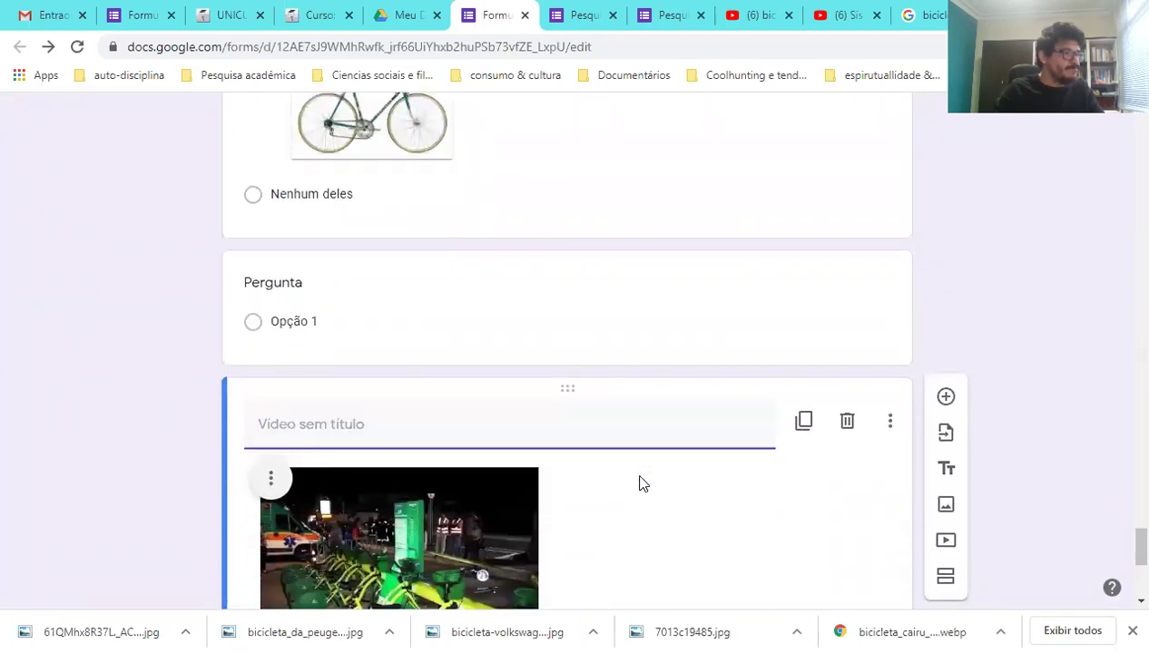
- Move the embedded video block above the blank question so it directly follows the bicycle model question
scroll(639, 484, down, 1)
drag(569, 302, 569, 219)
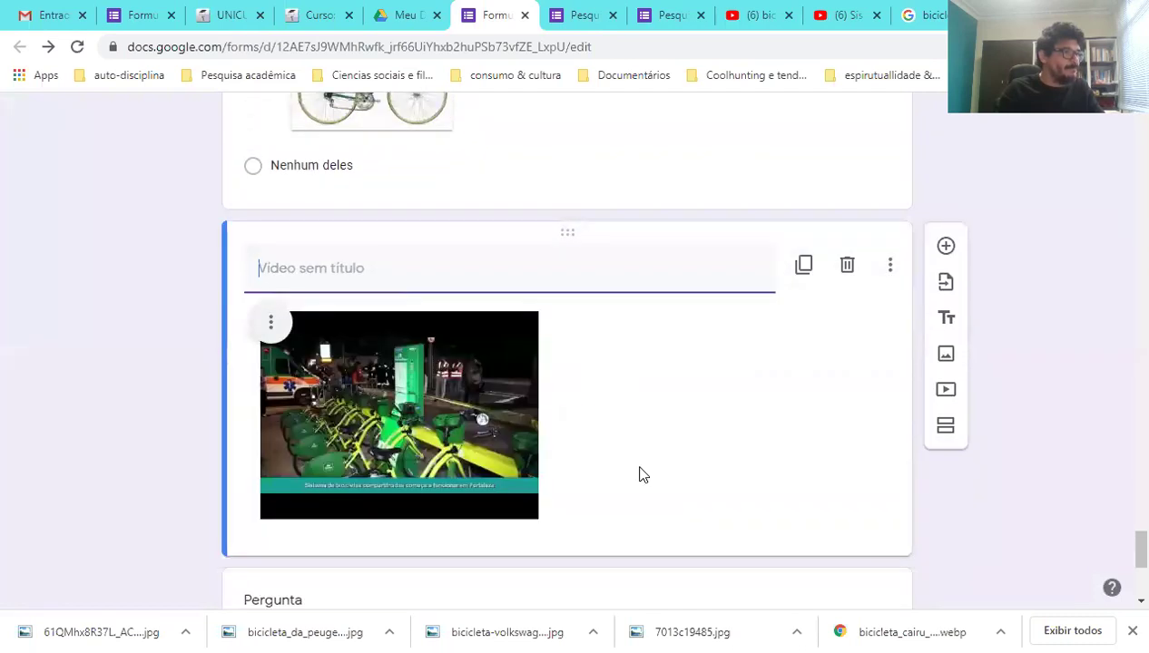
scroll(635, 508, down, 3)
scroll(634, 522, up, 2)
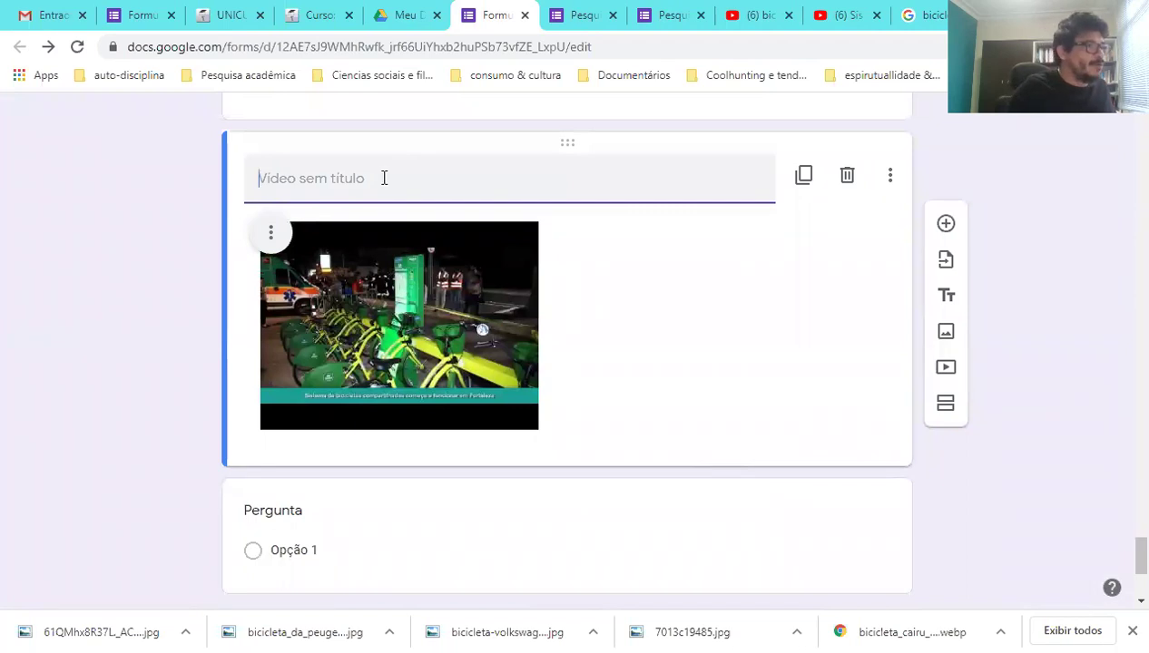
- Title the embedded video "Assista o vídeo abaixo e resposta a próxima pergunta."
text(Veja )
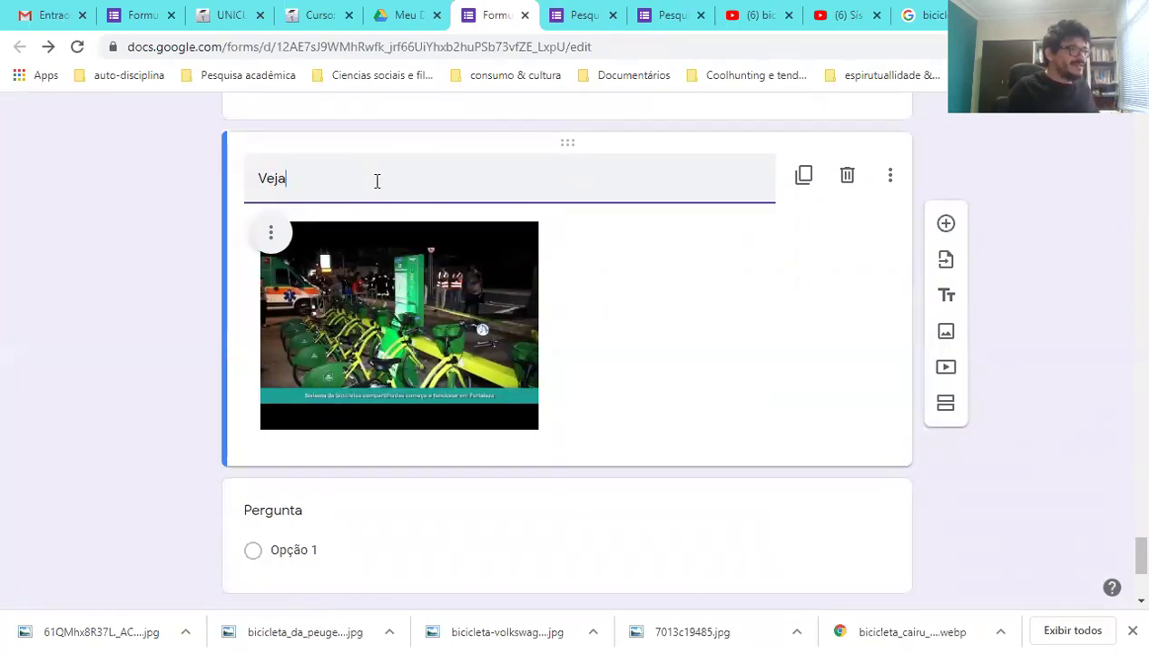
text(Assi)
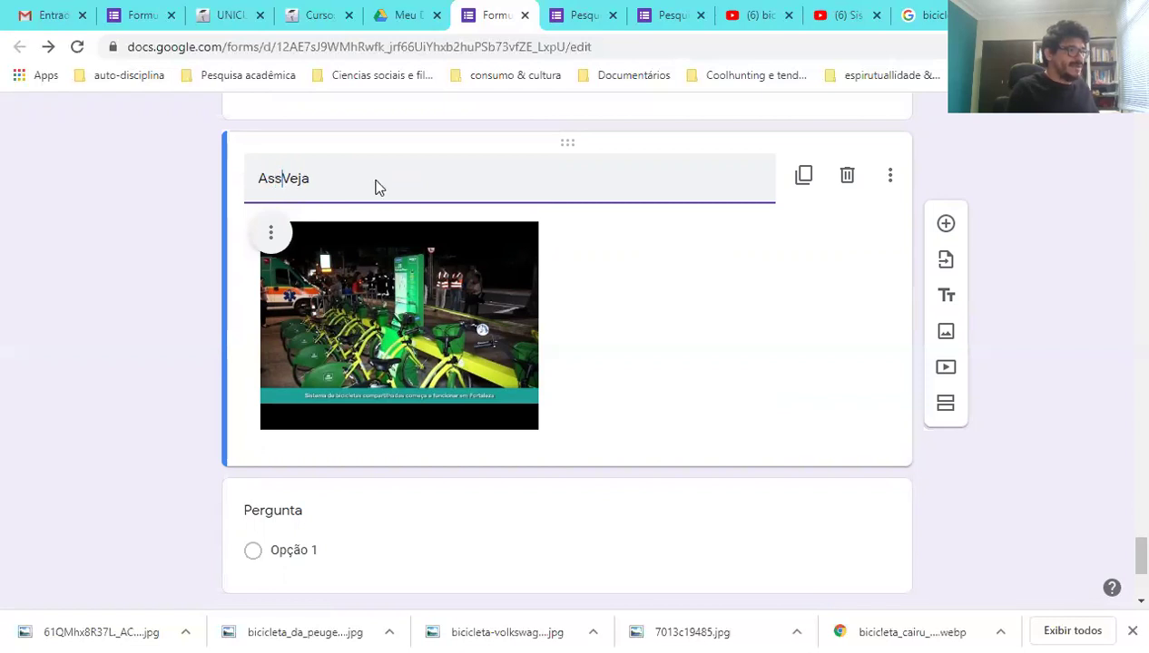
text(sta o video)
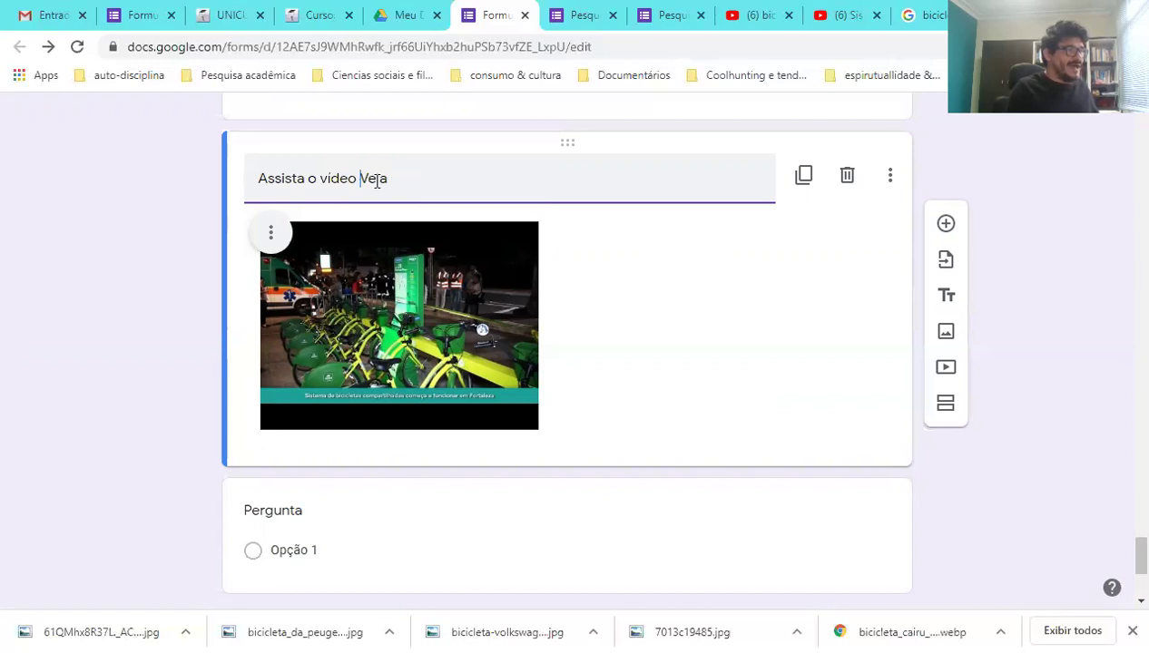
text( abaixo e )
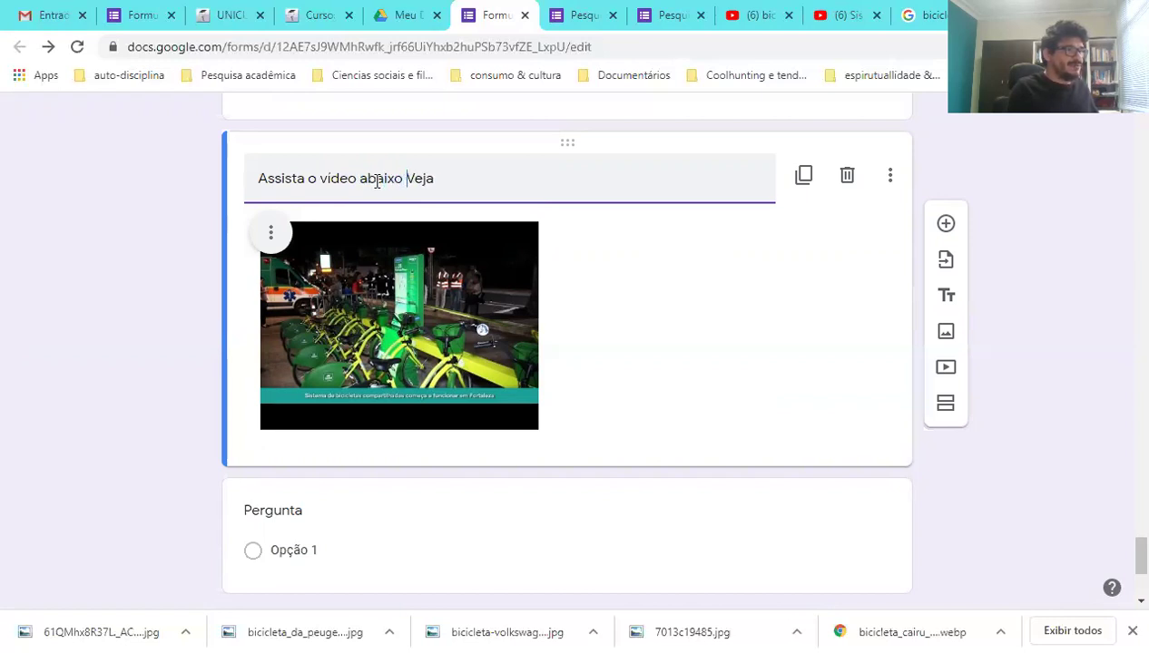
text(resposta a )
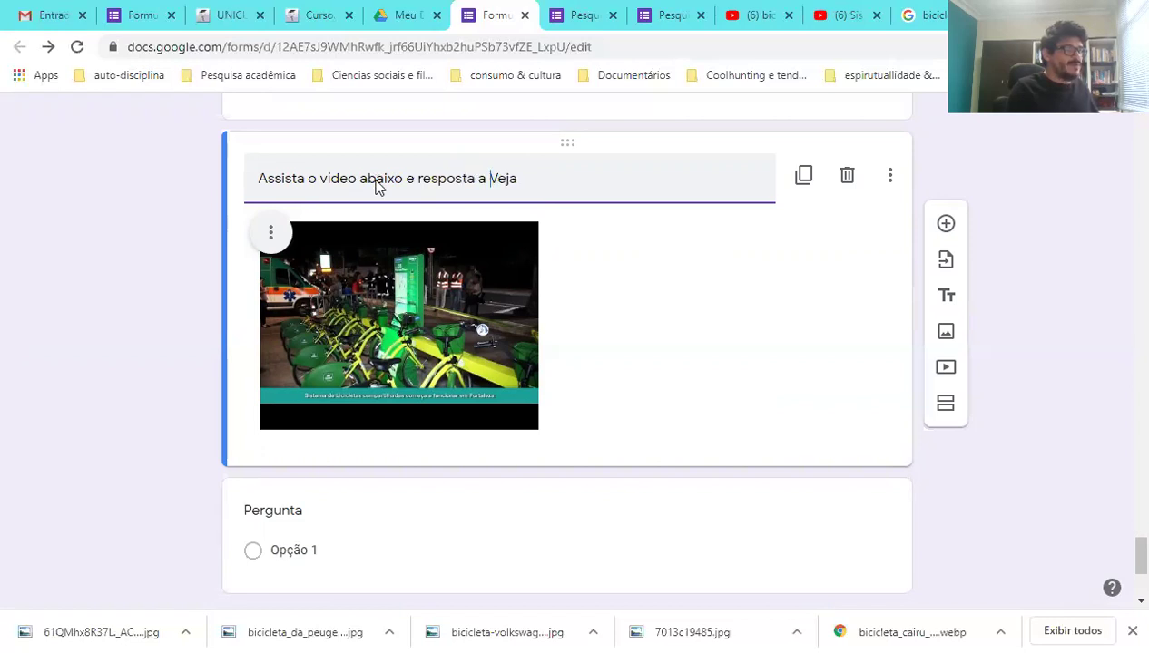
text(próxima pergu)
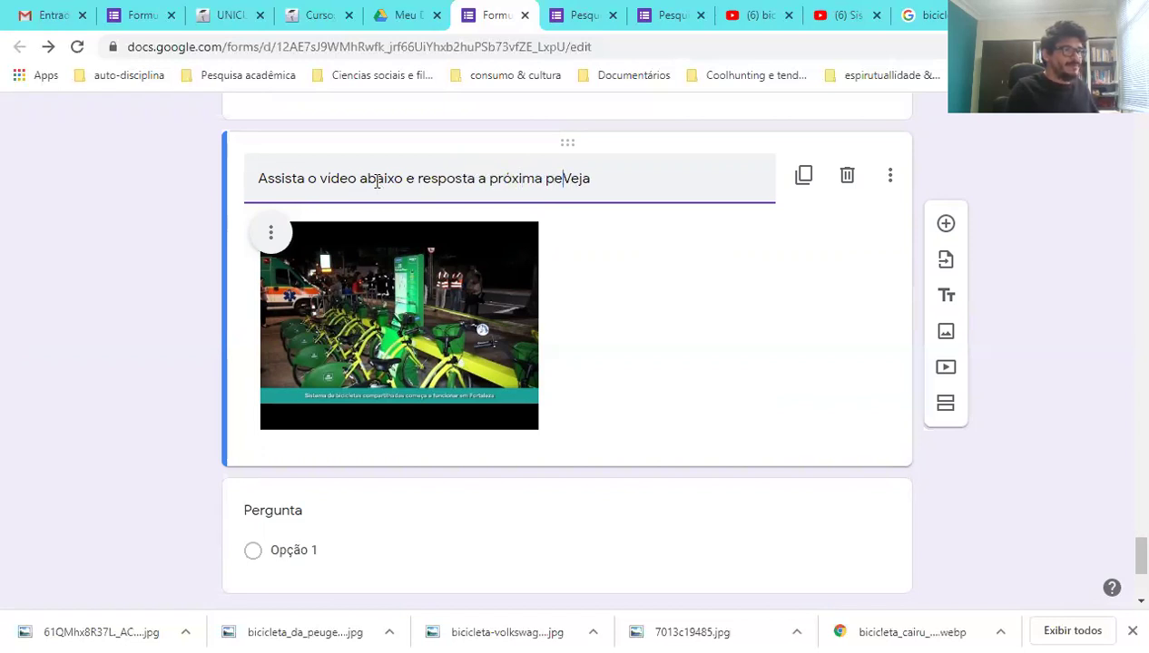
text(nta)
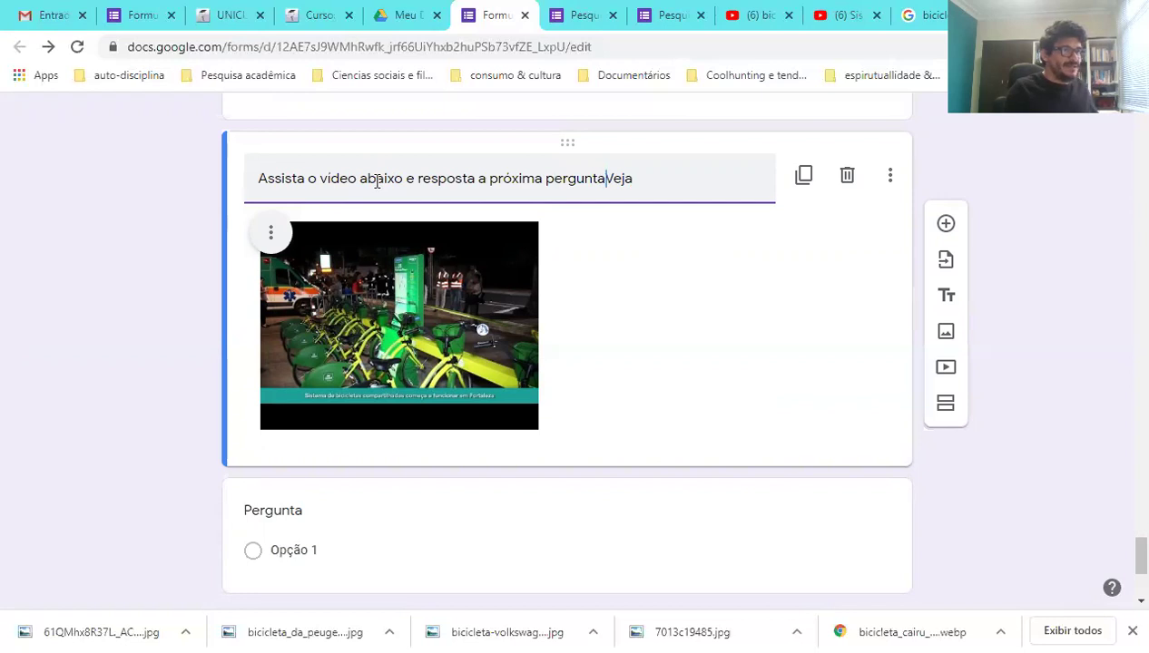
key(Delete)
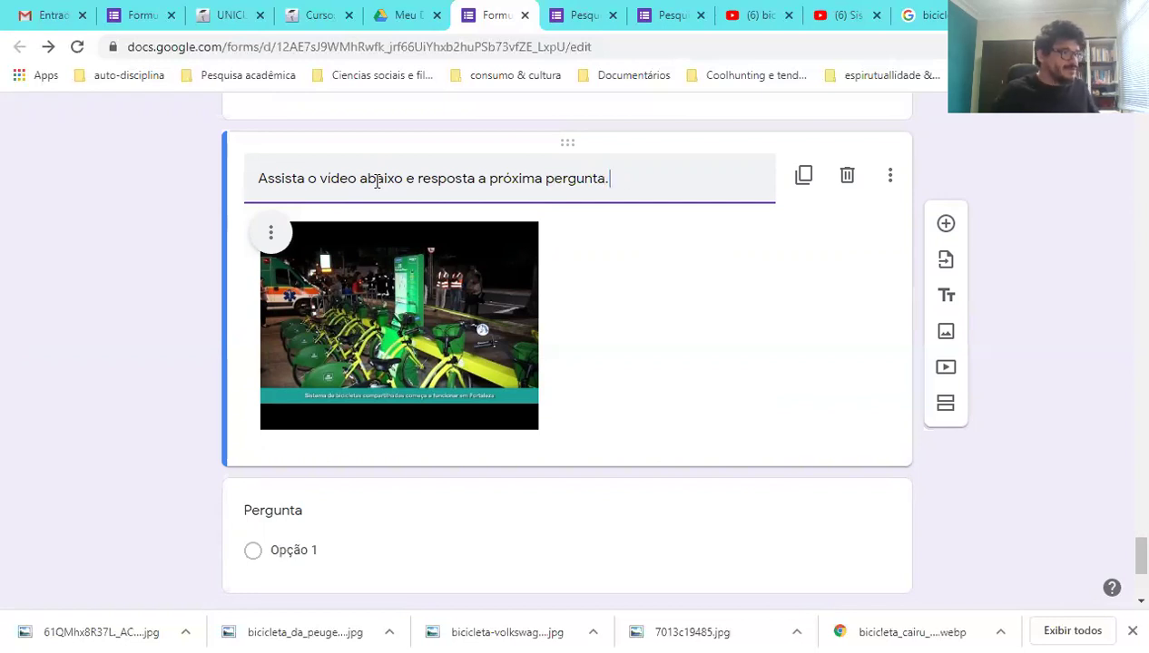
- Begin the blank question below the video with "O que você acha" and set its type to Múltipla escolha
scroll(350, 504, down, 1)
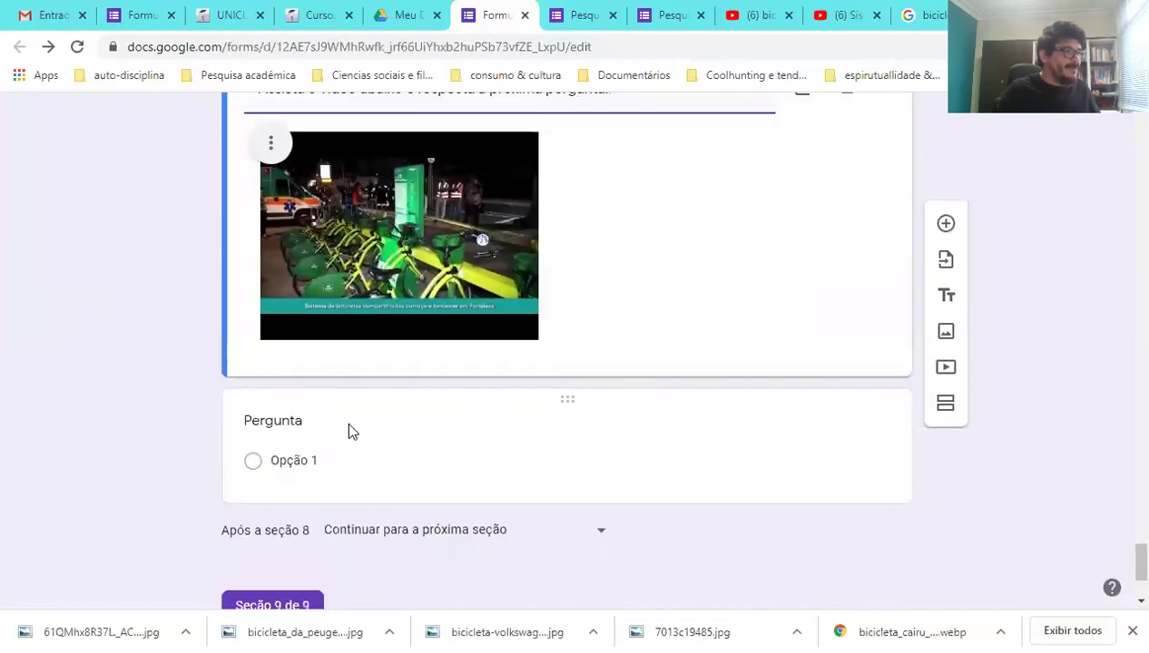
click(350, 432)
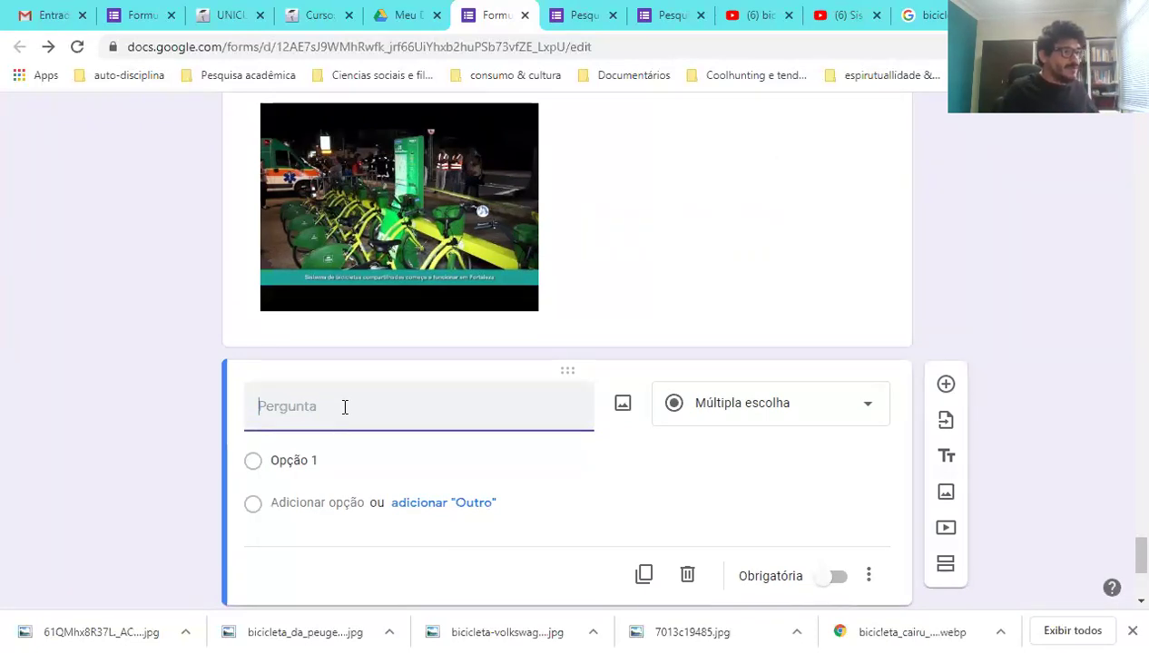
text(O qu)
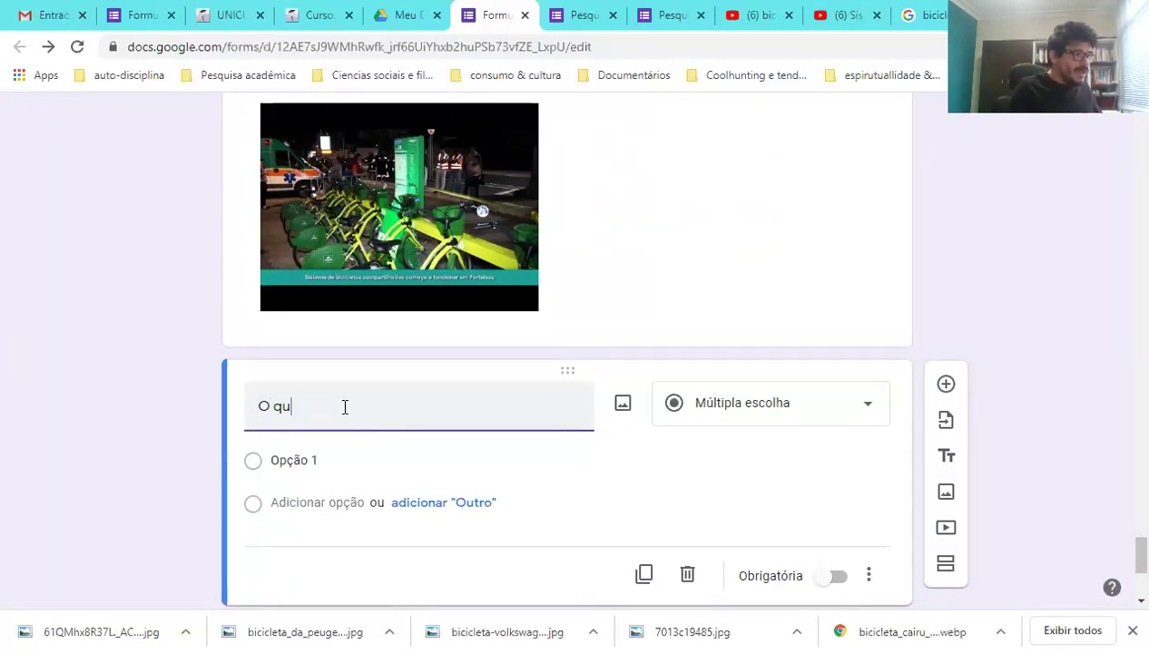
text(e você )
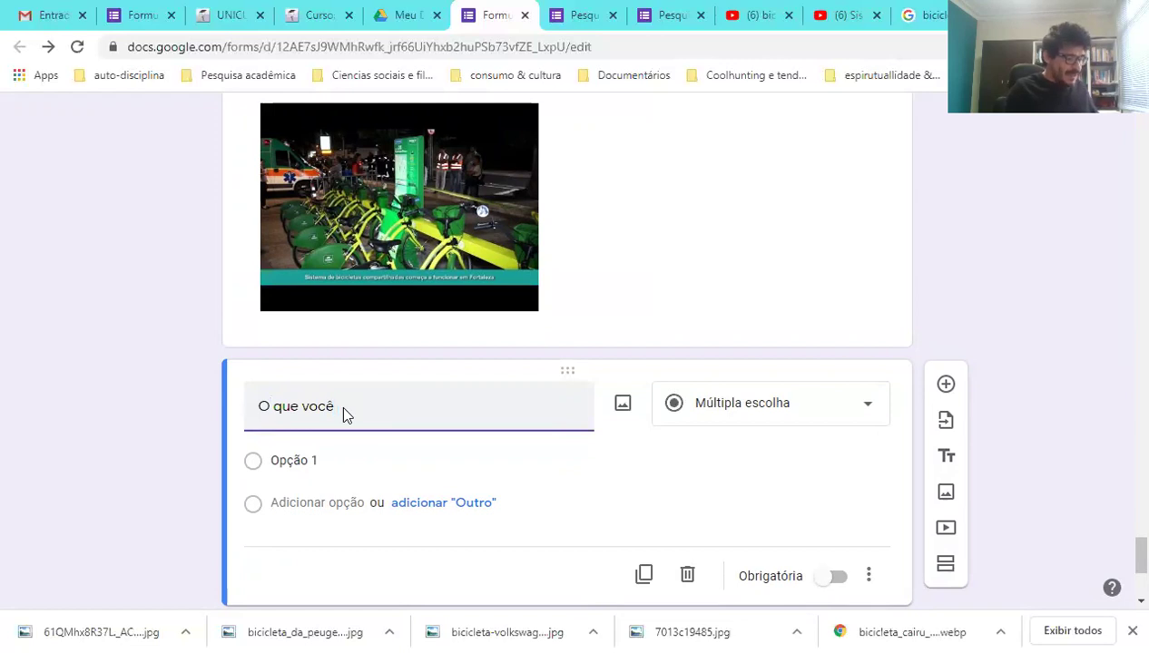
text(acha)
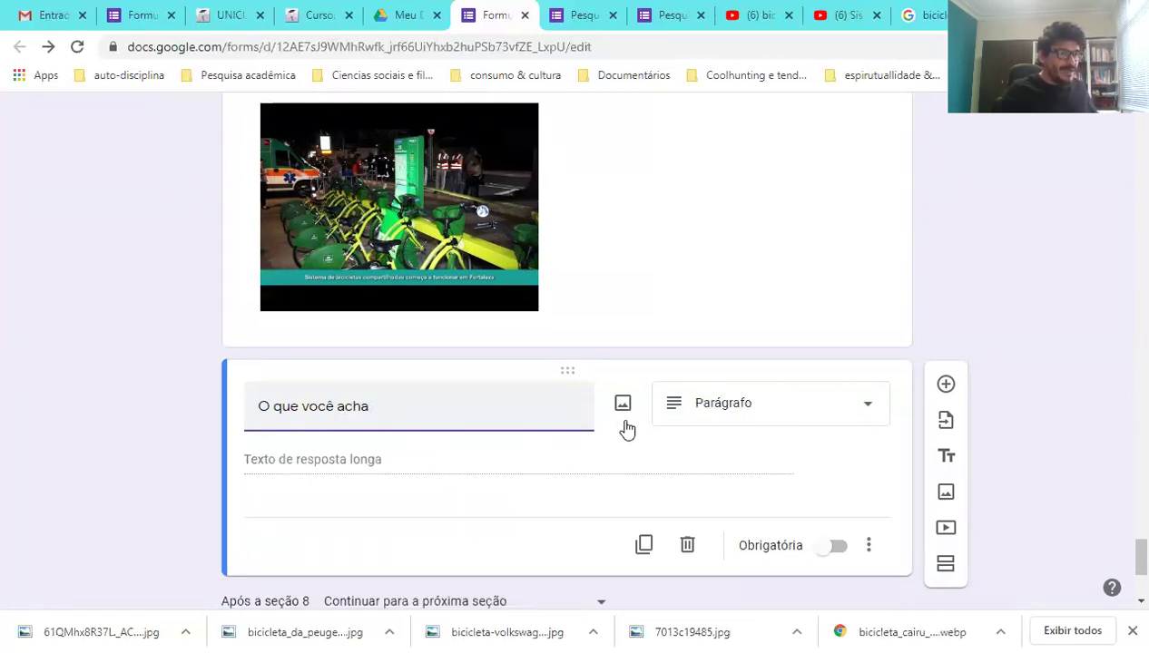
click(788, 413)
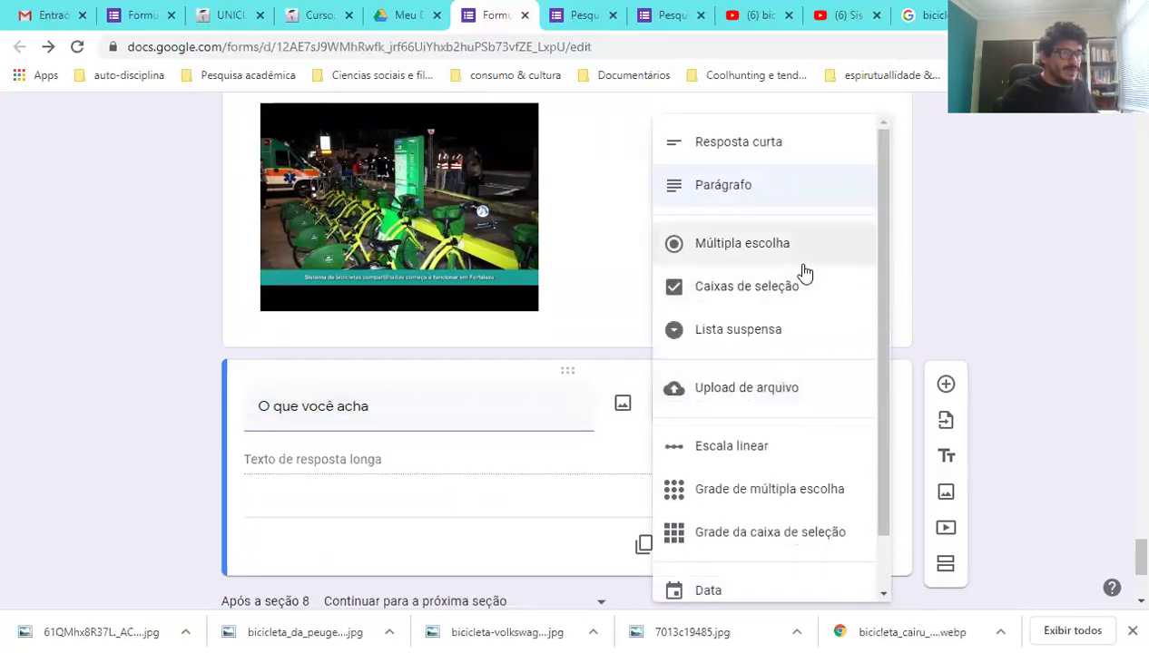
click(771, 249)
click(413, 413)
click(413, 413)
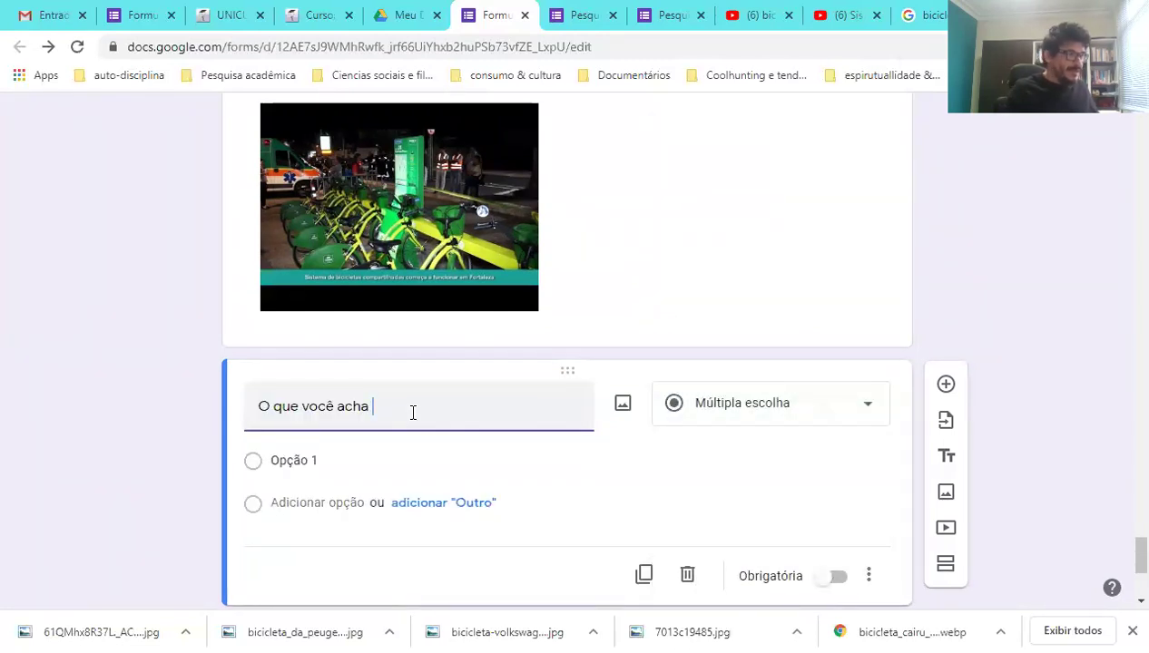
text(Você )
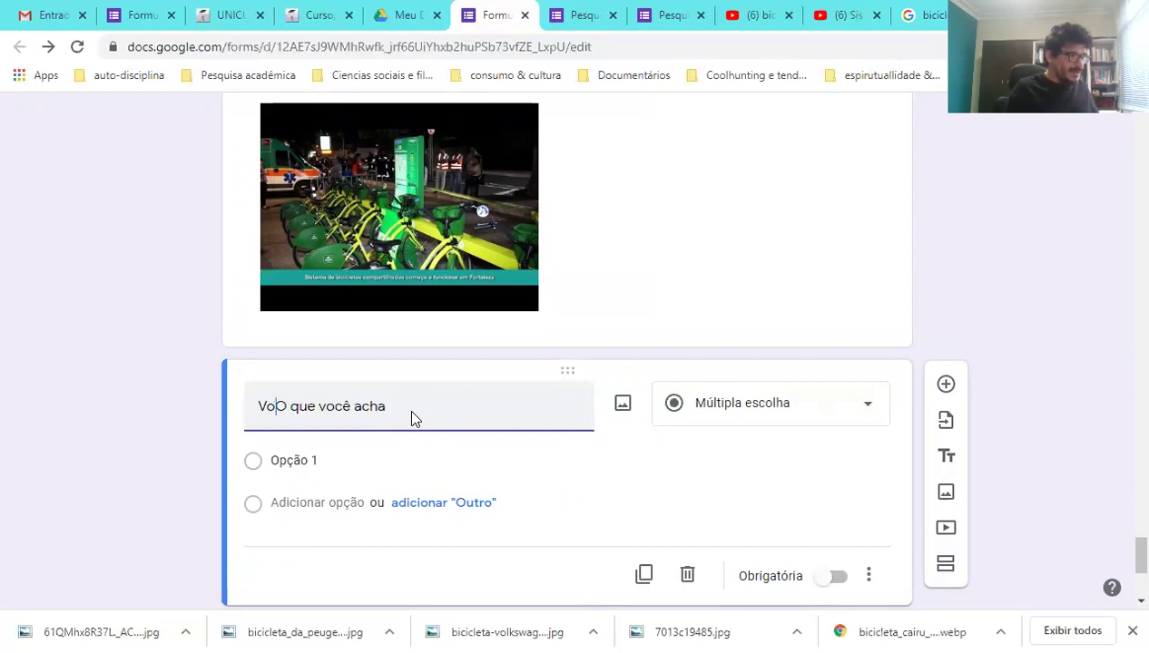
text(favor)
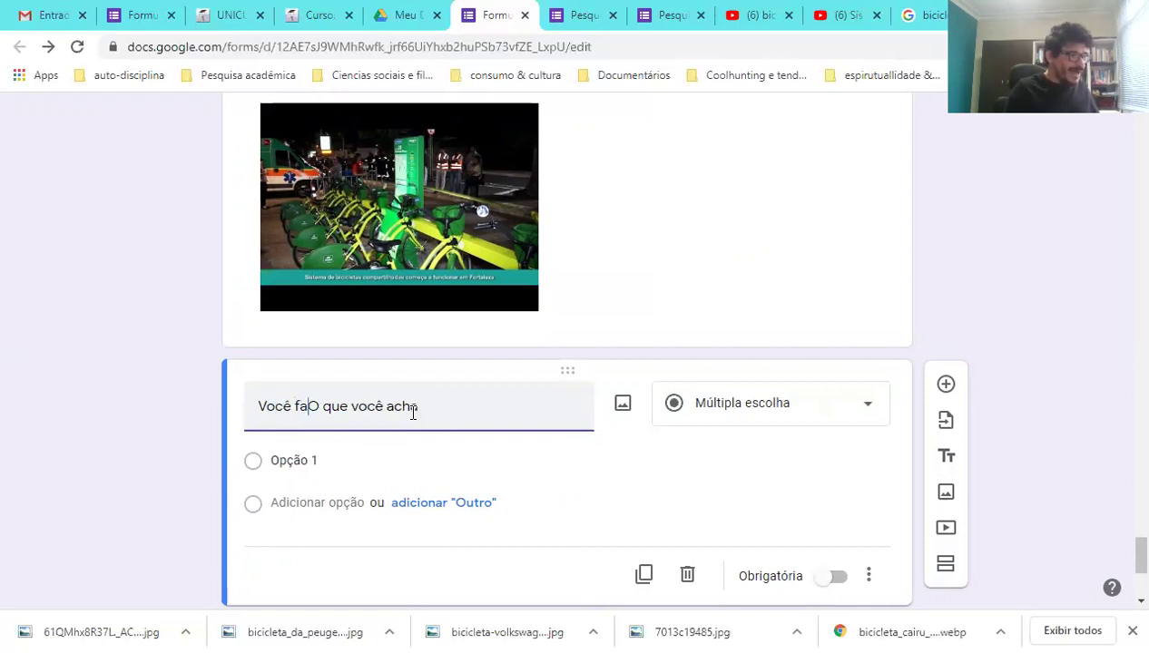
text(ável)
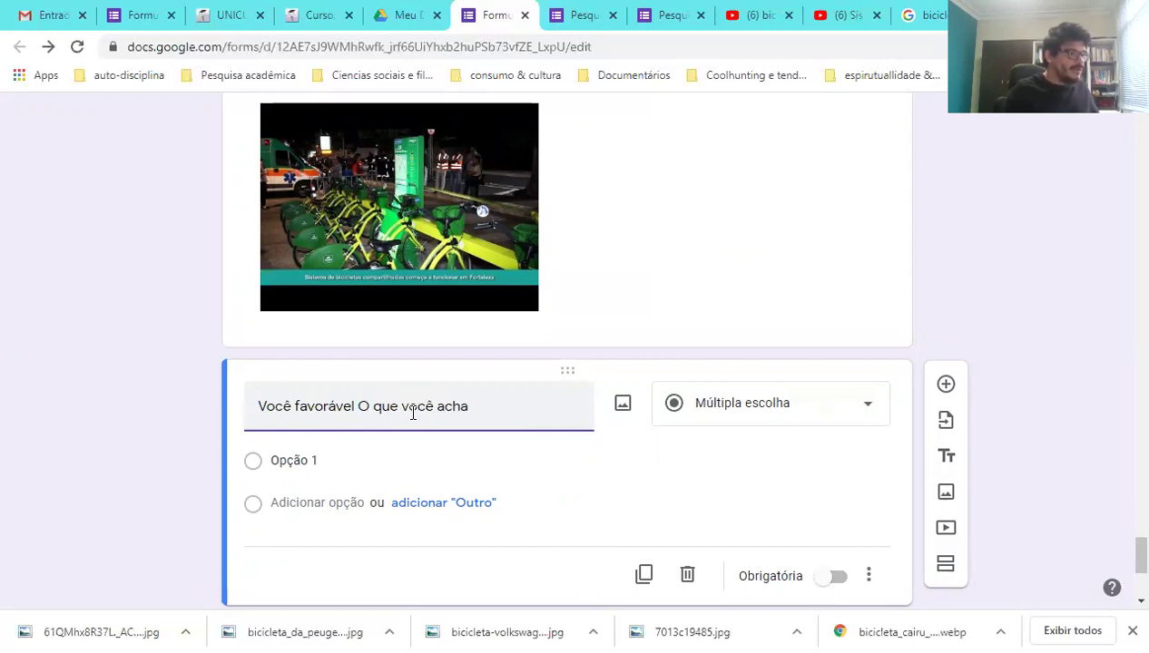
key(Delete)
key(Delete)
key(Delete)
key(Delete)
key(Delete)
key(Delete)
key(Delete)
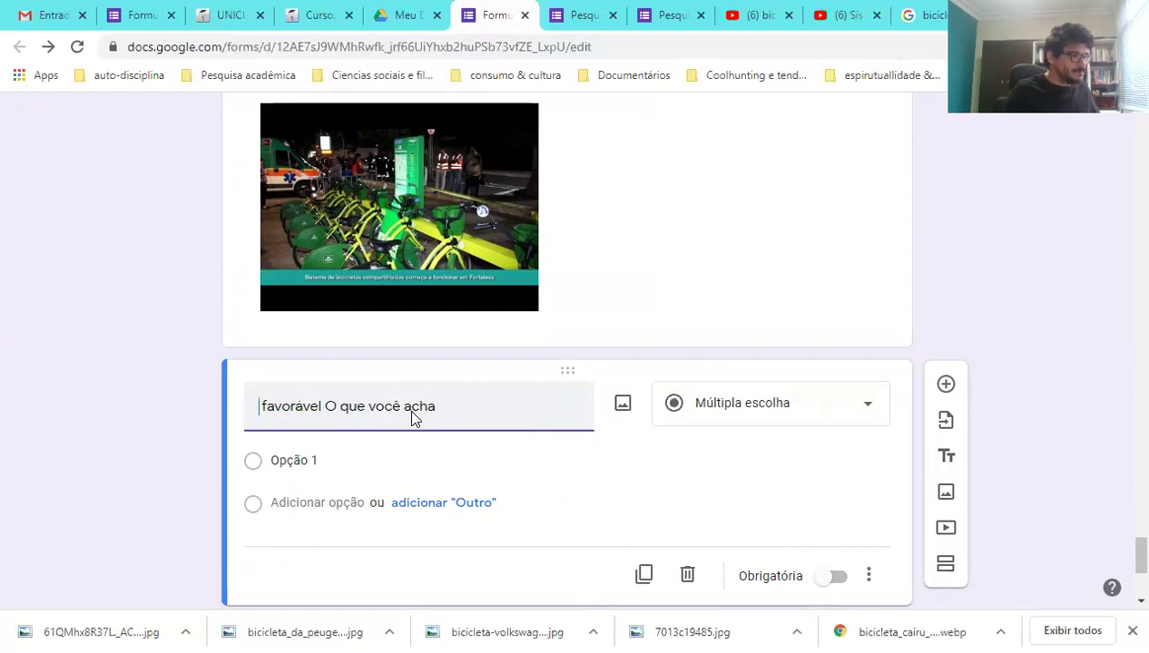
key(Delete)
key(Delete)
key(Delete)
key(Delete)
key(Delete)
key(Delete)
key(Delete)
key(Delete)
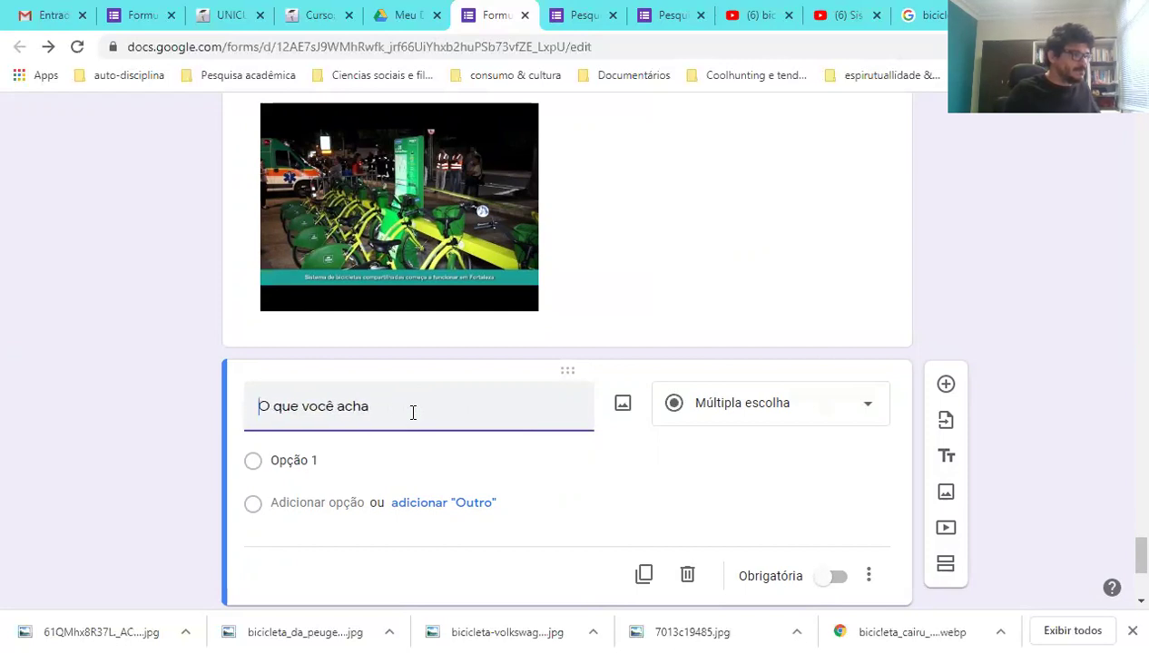
- Complete the question text to read "O que você acha dos serviços de compartilhamento de bicicletas nas cidades?"
key(Right)
key(Right)
key(Right)
key(Right)
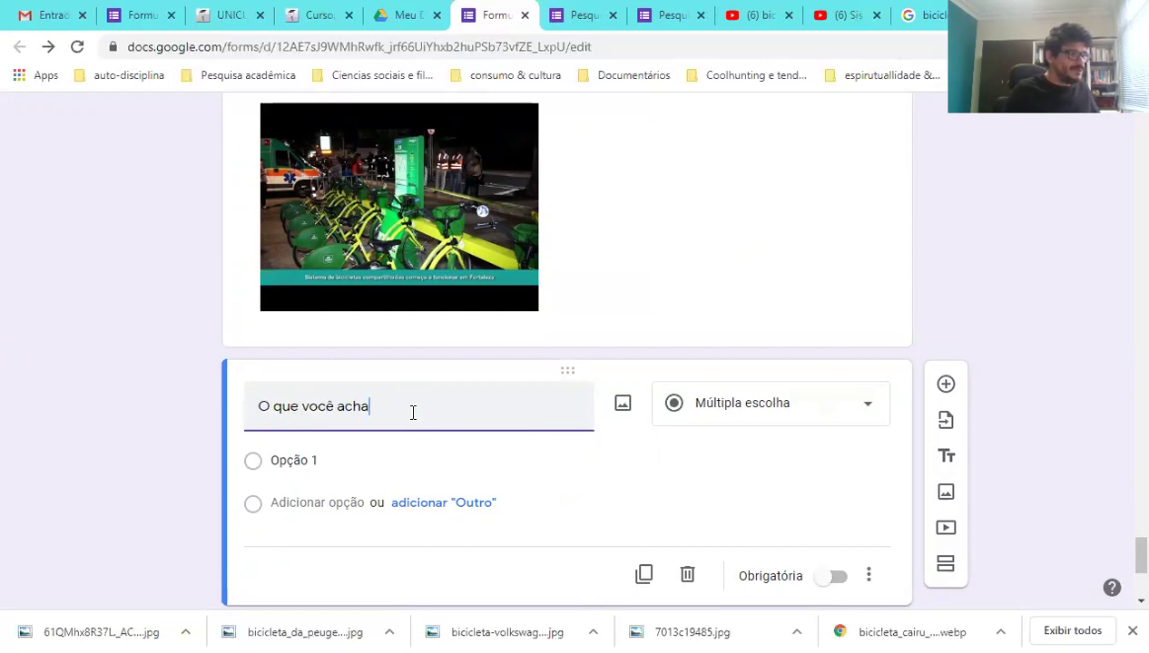
text(do)
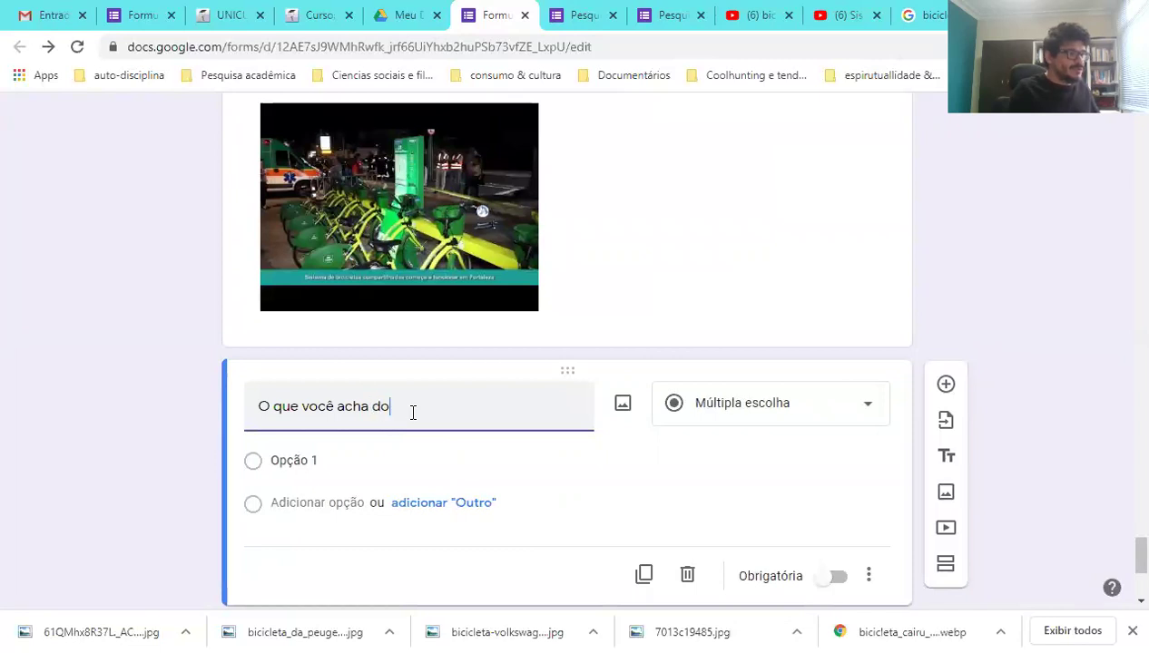
text(s serviços)
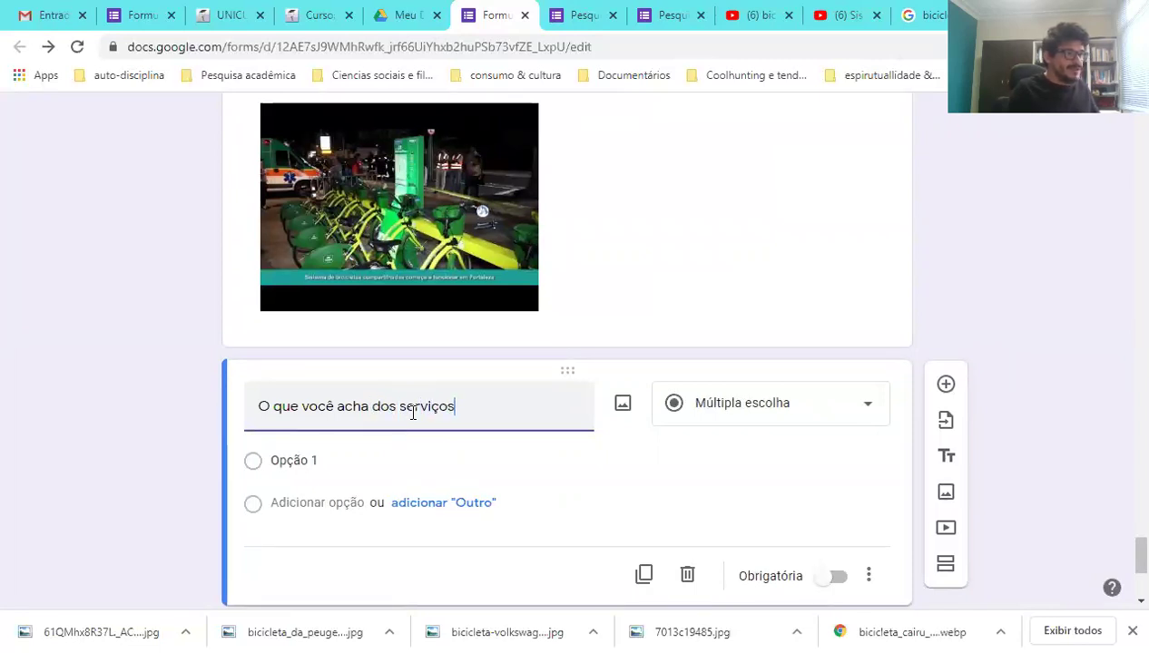
text( de comparti)
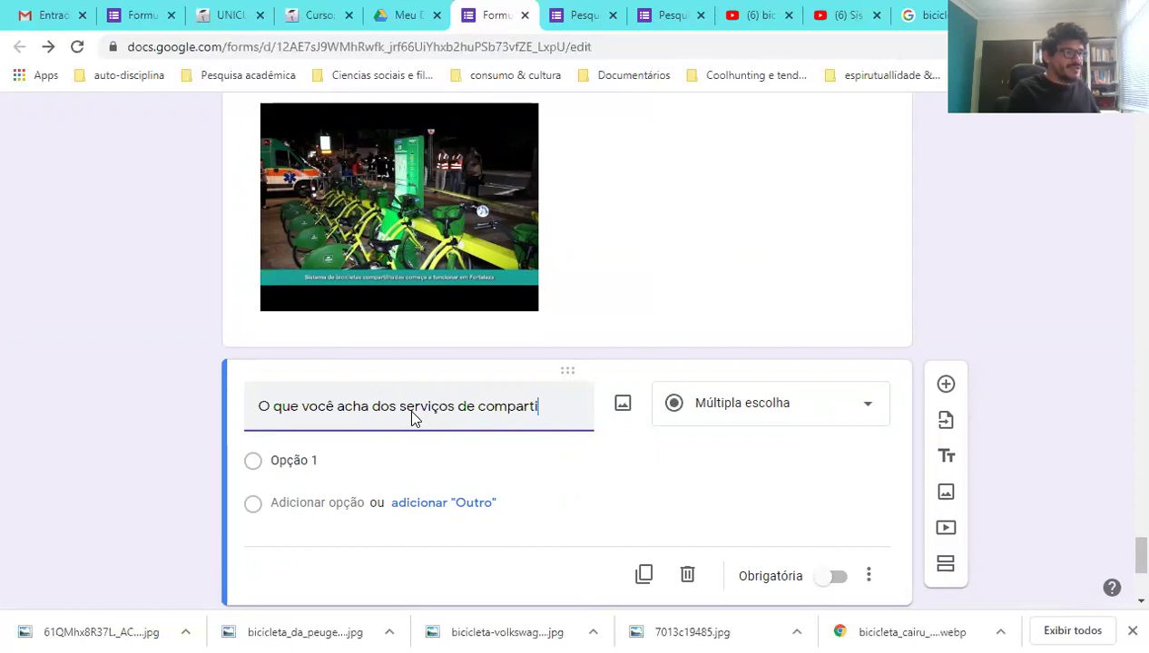
text(lhamento de )
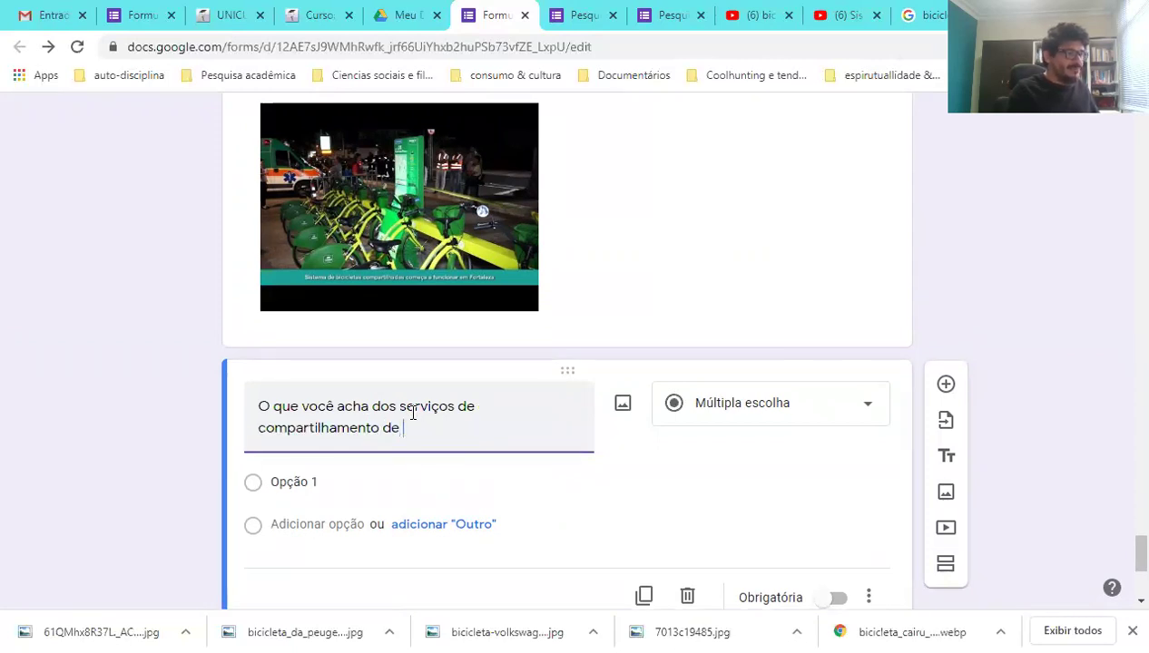
text(biciclet)
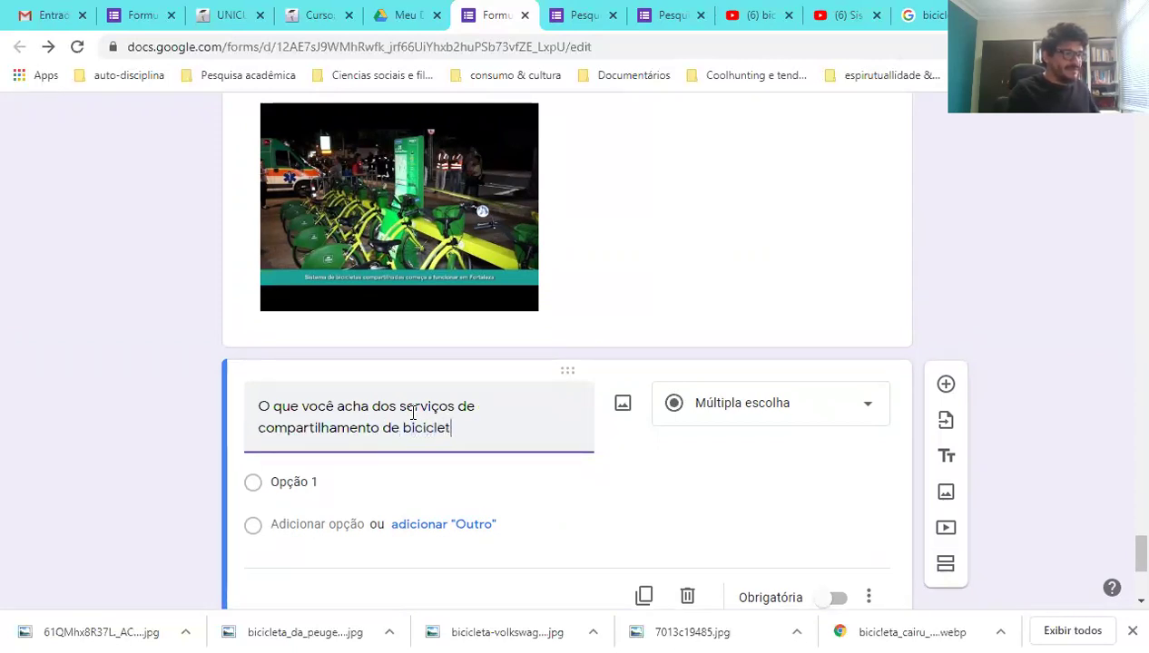
text(as nas cidades?)
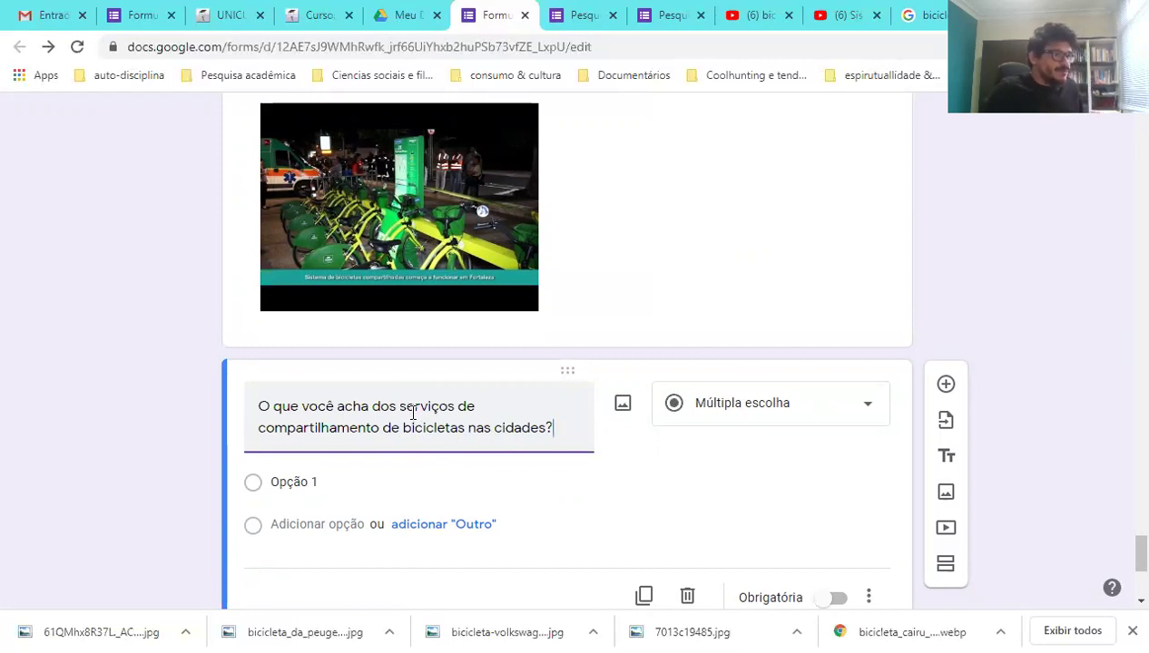
- Enter "Sou totalmente favorável" and "Sou favorável" as the first two options of the bike-sharing opinion question
click(362, 481)
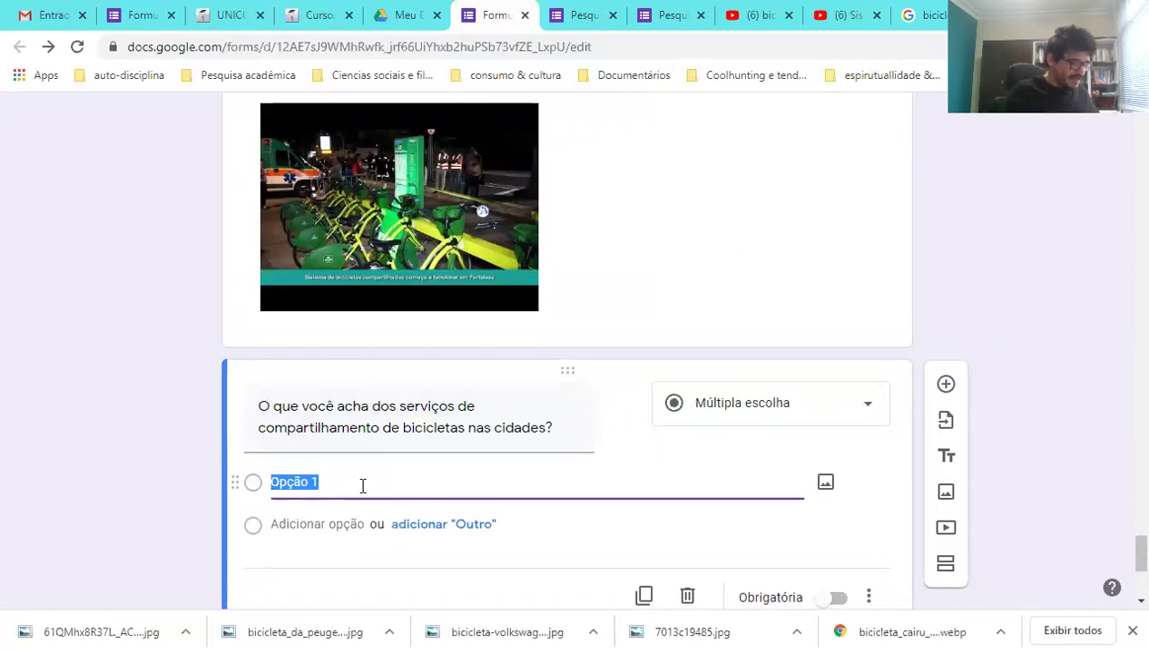
text(Sou )
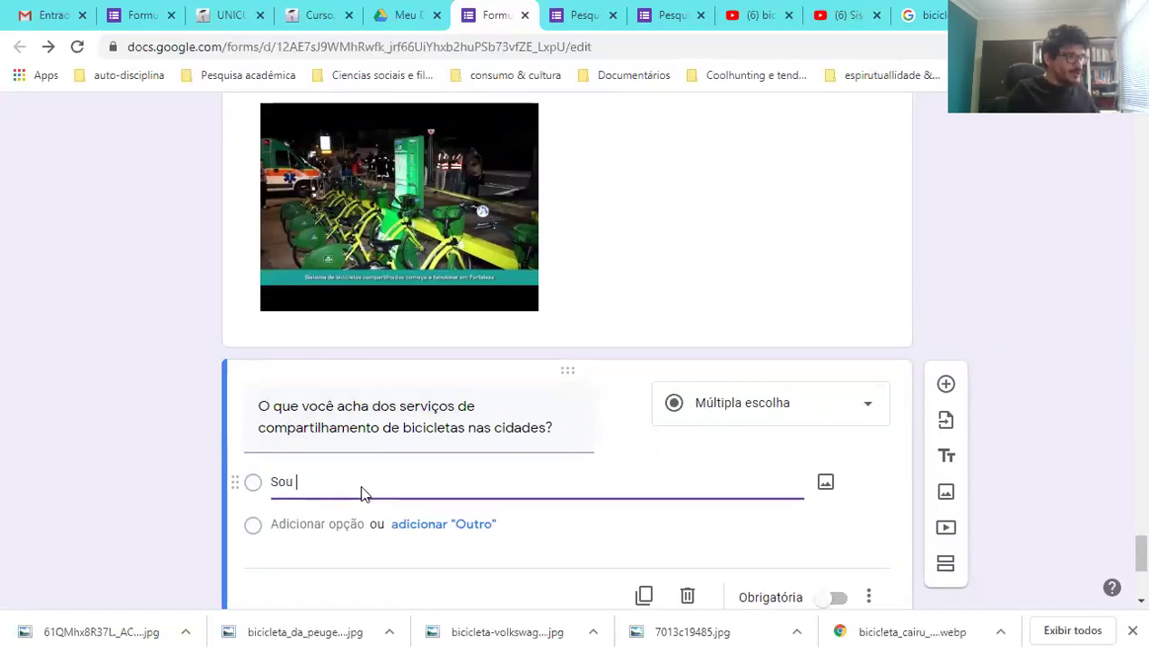
text(totav)
text(mente )
text(favorável)
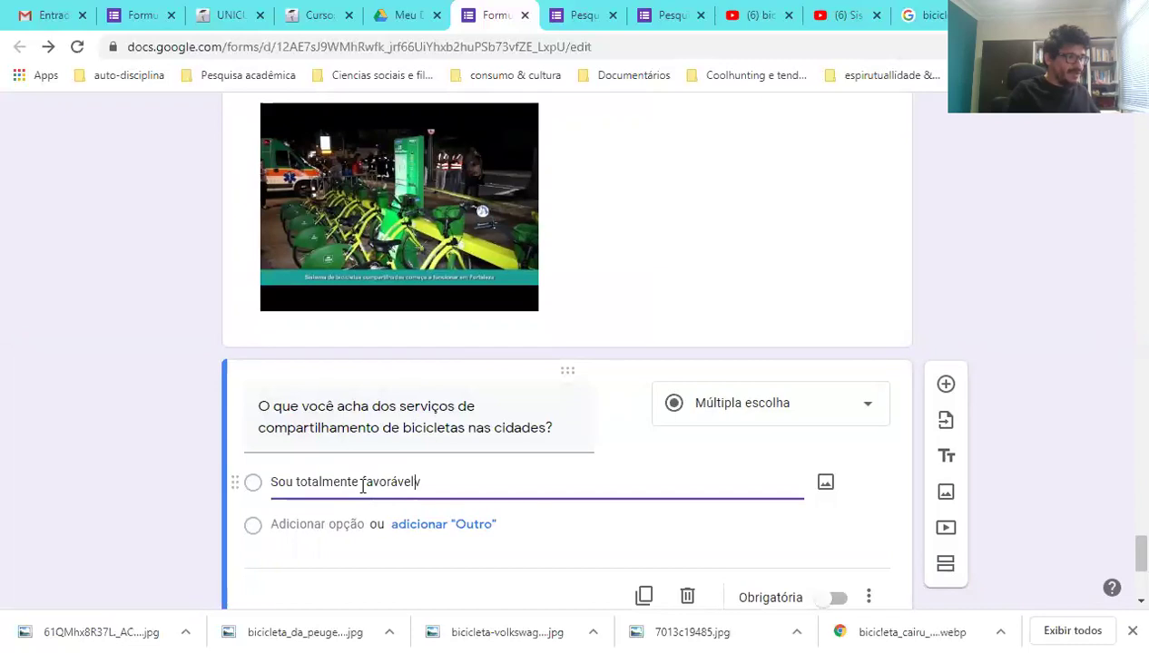
key(Return)
text(Sou )
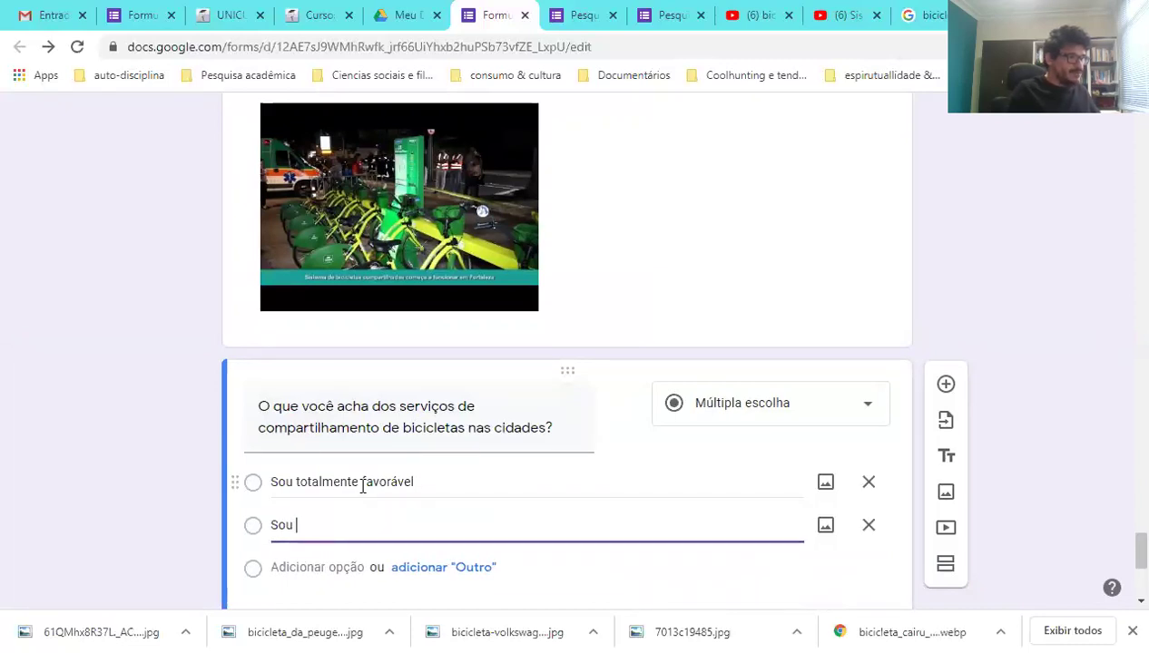
text(favorável)
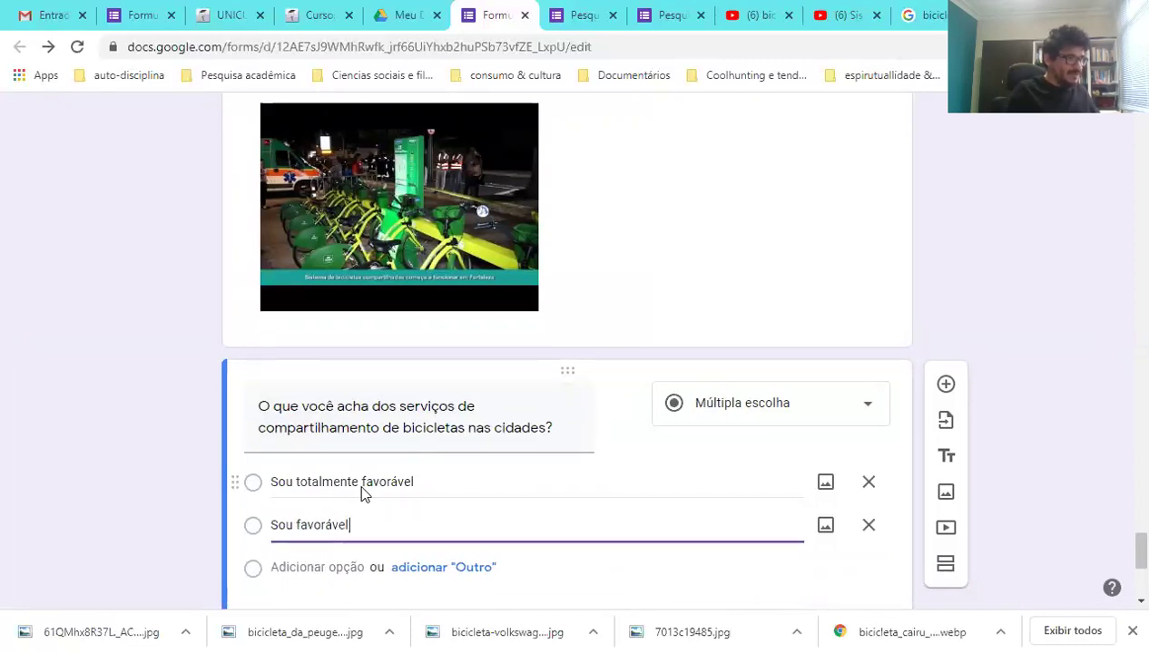
- Add a third option reading "Nem sou contra, nem a favor" to the bike-sharing opinion question
key(Return)
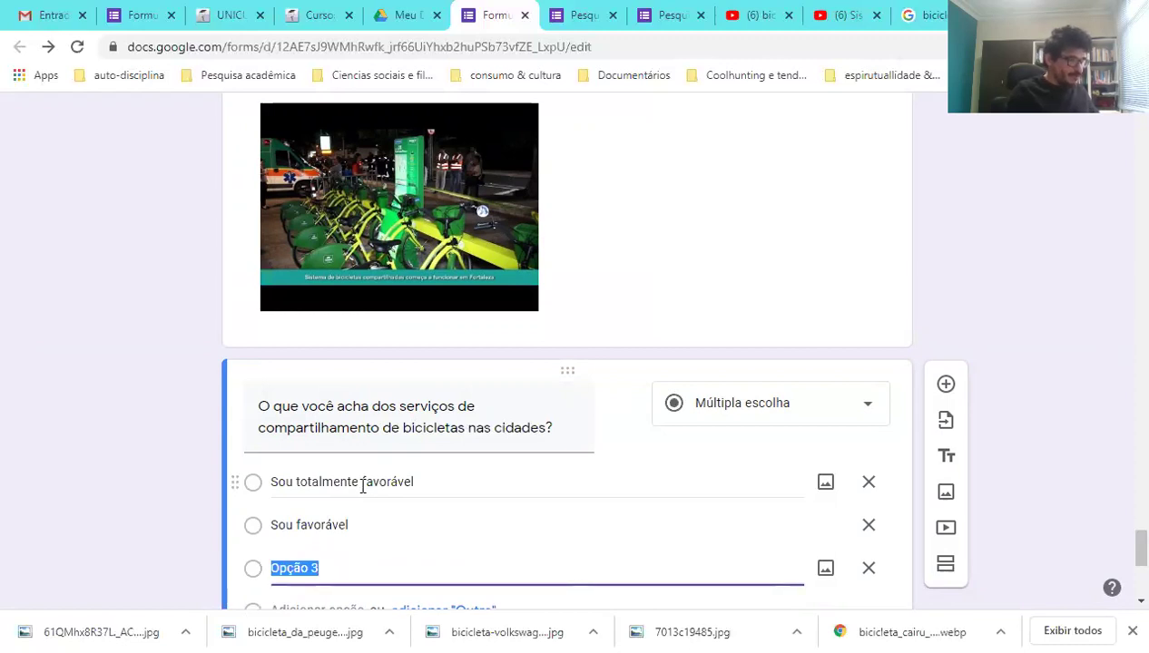
text(Não sou)
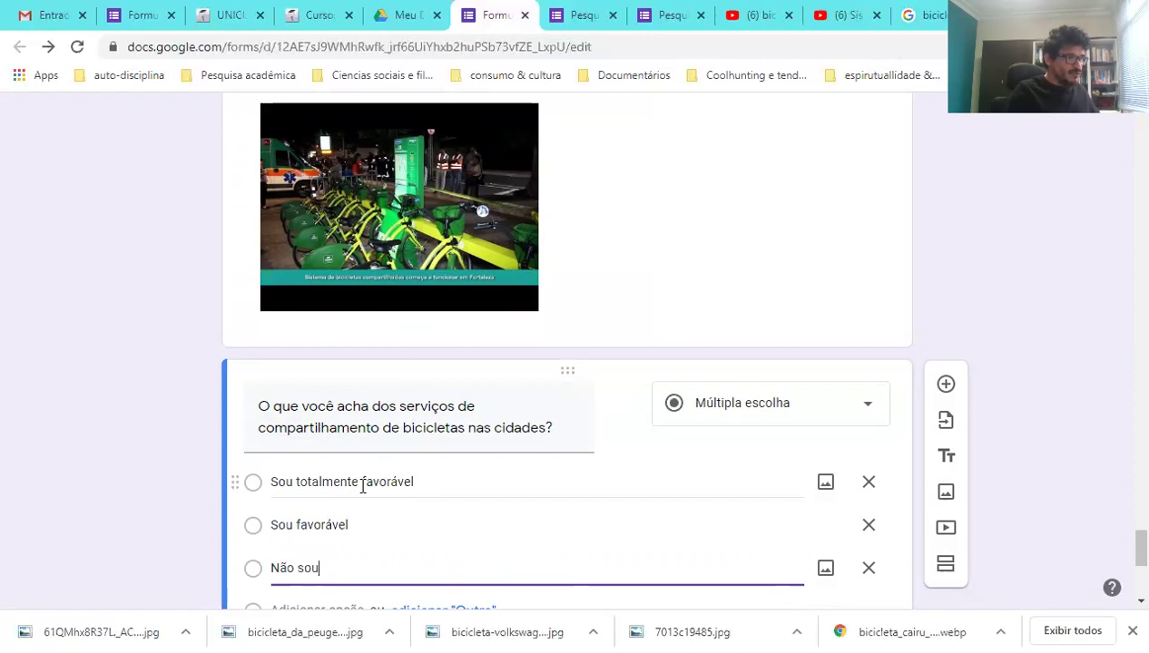
key(Delete)
key(Delete)
key(Delete)
key(Delete)
text(S)
key(Delete)
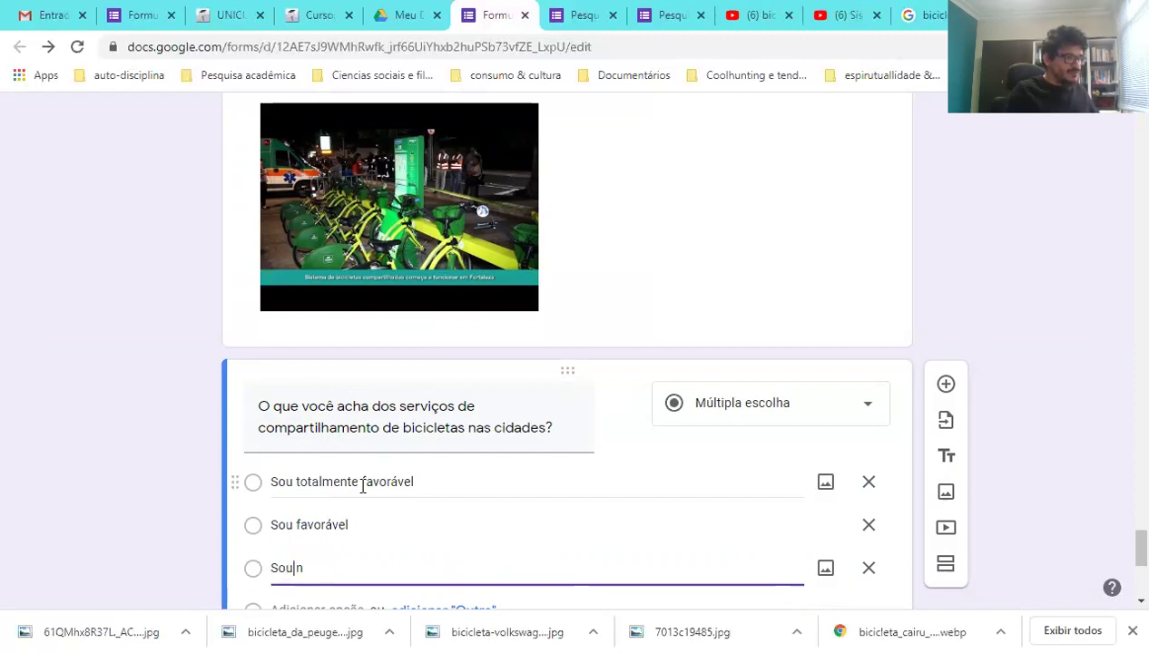
text(em)
text(N)
key(Delete)
key(Delete)
key(Delete)
key(Delete)
key(Delete)
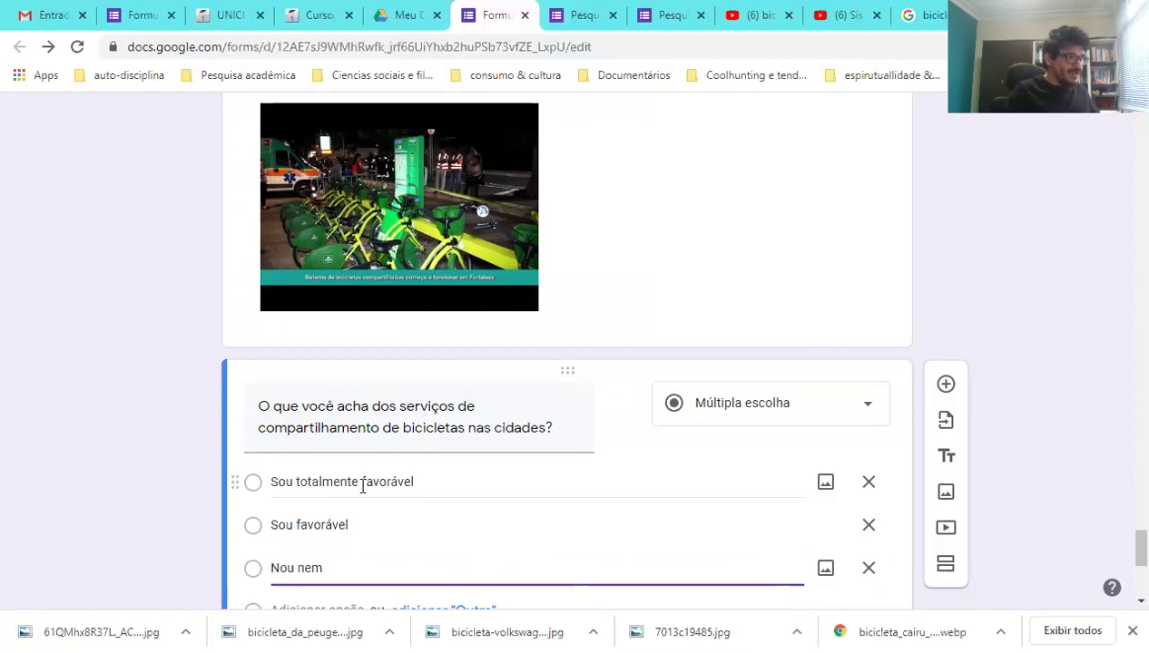
text(sou contra , nem a favor)
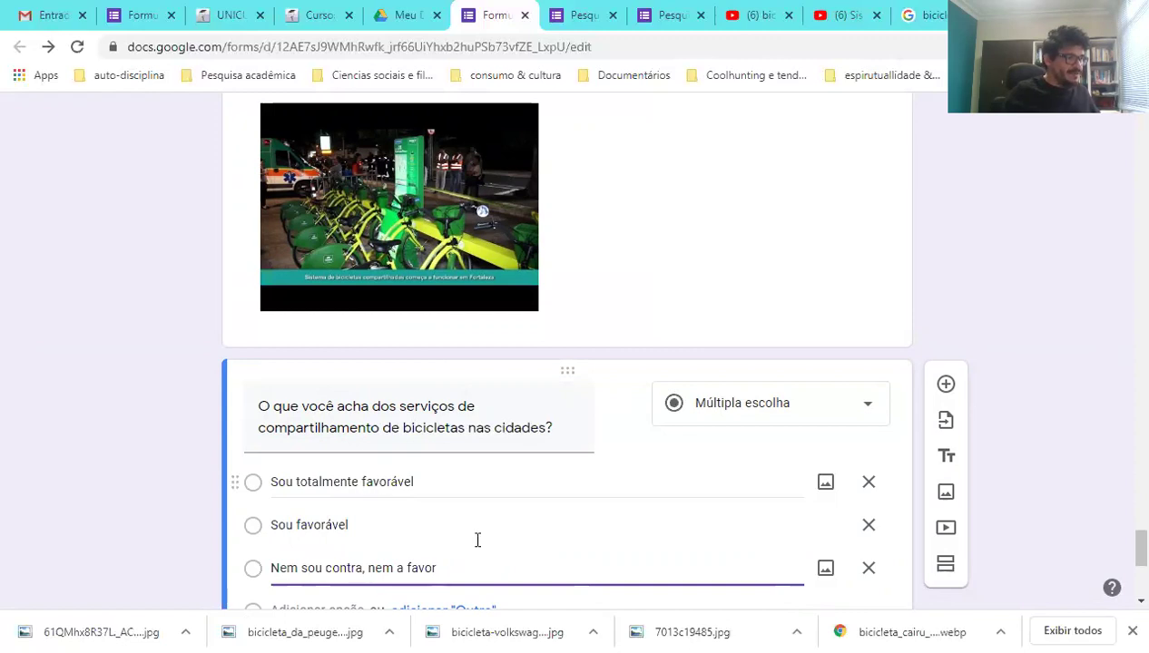
- Add a fourth option reading "Sou contra" to the bike-sharing opinion question
scroll(477, 542, down, 1)
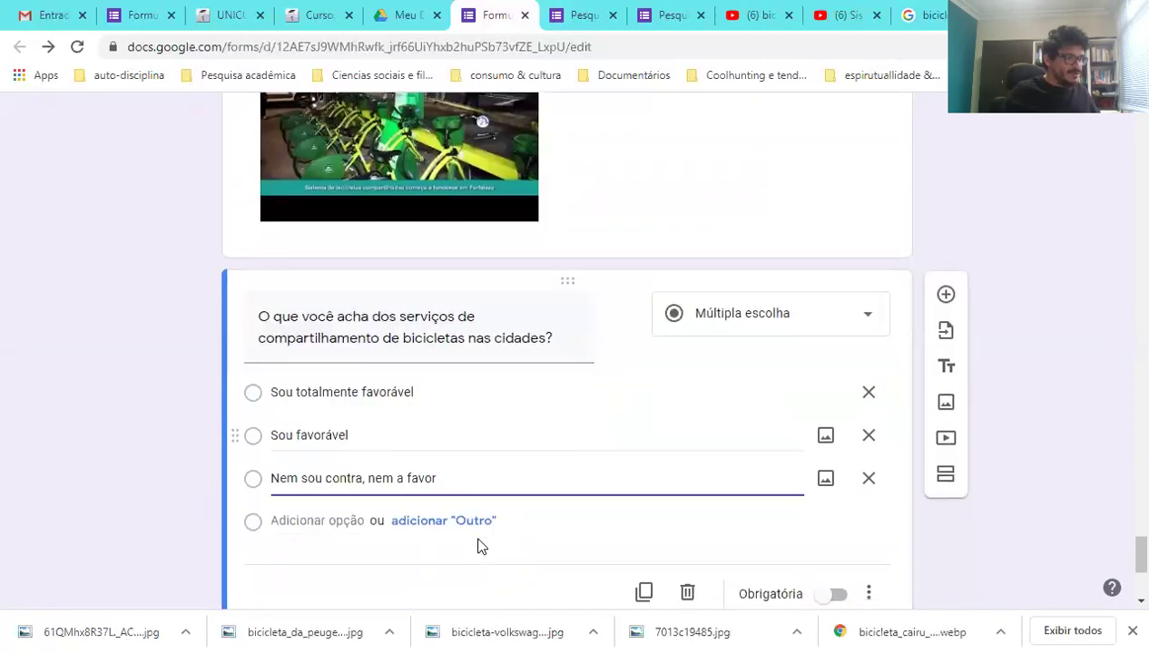
click(479, 544)
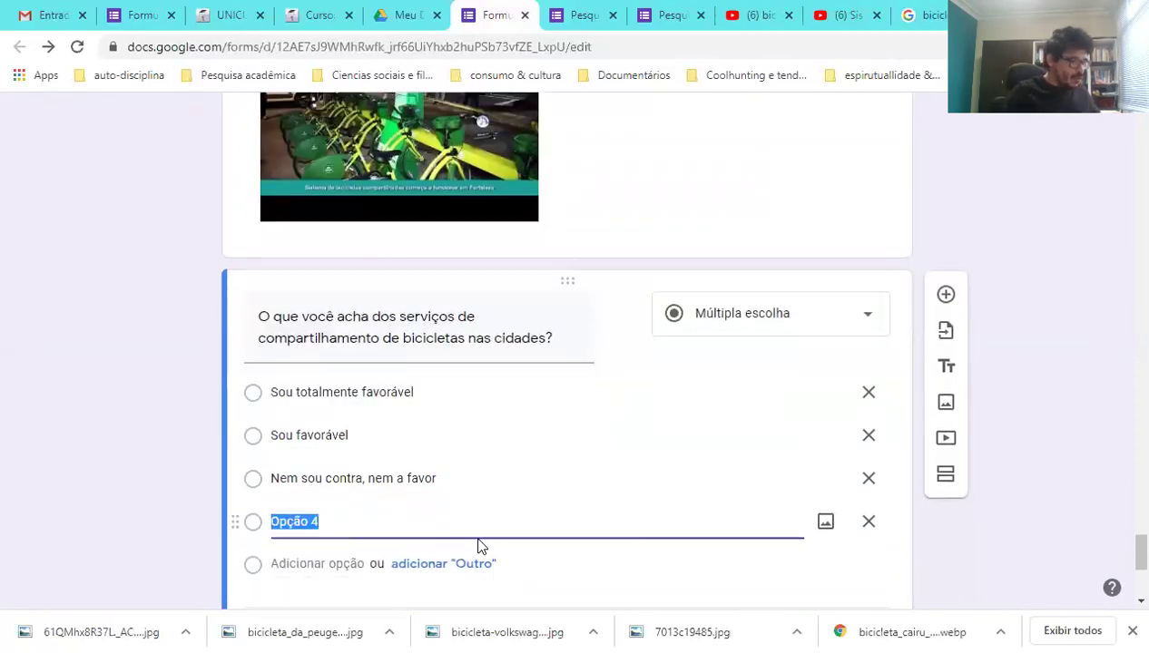
text(sou contr)
key(Home)
key(Delete)
text(S)
key(Right)
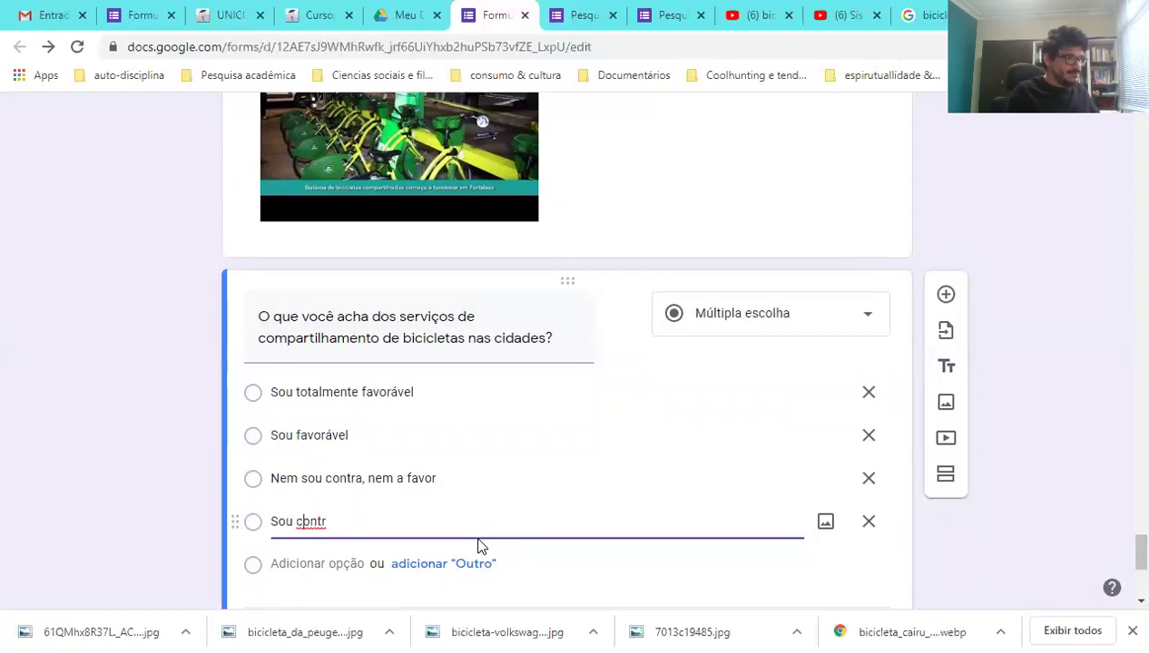
text(a)
- Add a fifth option reading "Sou totalmente contra" to the bike-sharing opinion question
key(Return)
text(Sopu)
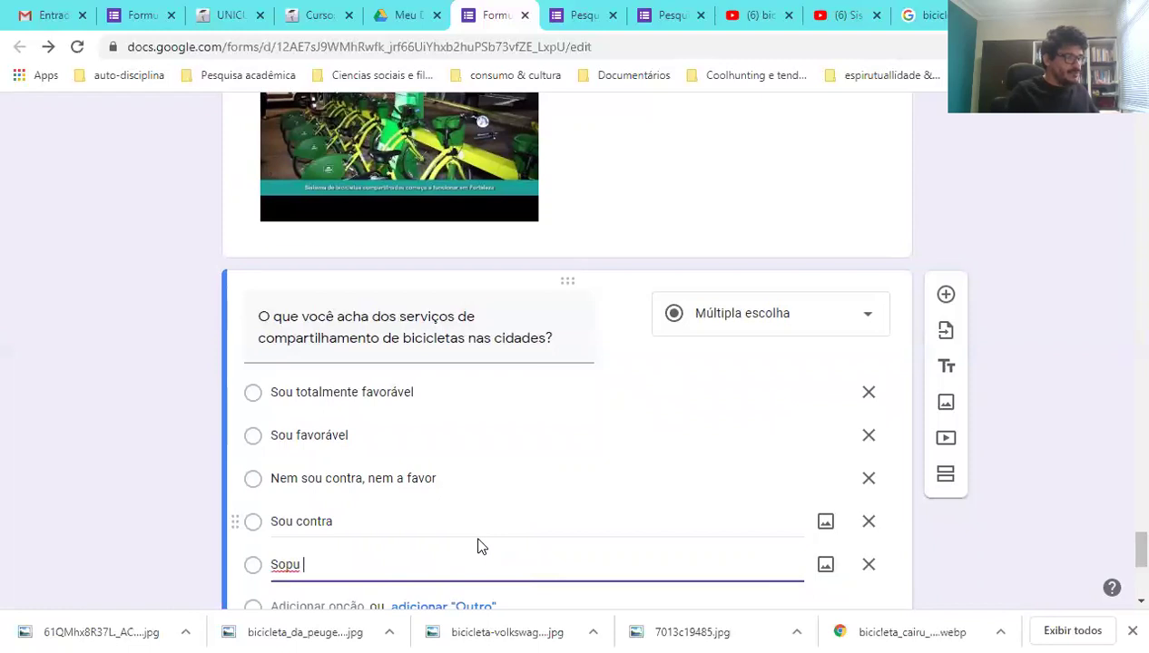
key(BackSpace)
key(BackSpace)
text(u totalmente contra)
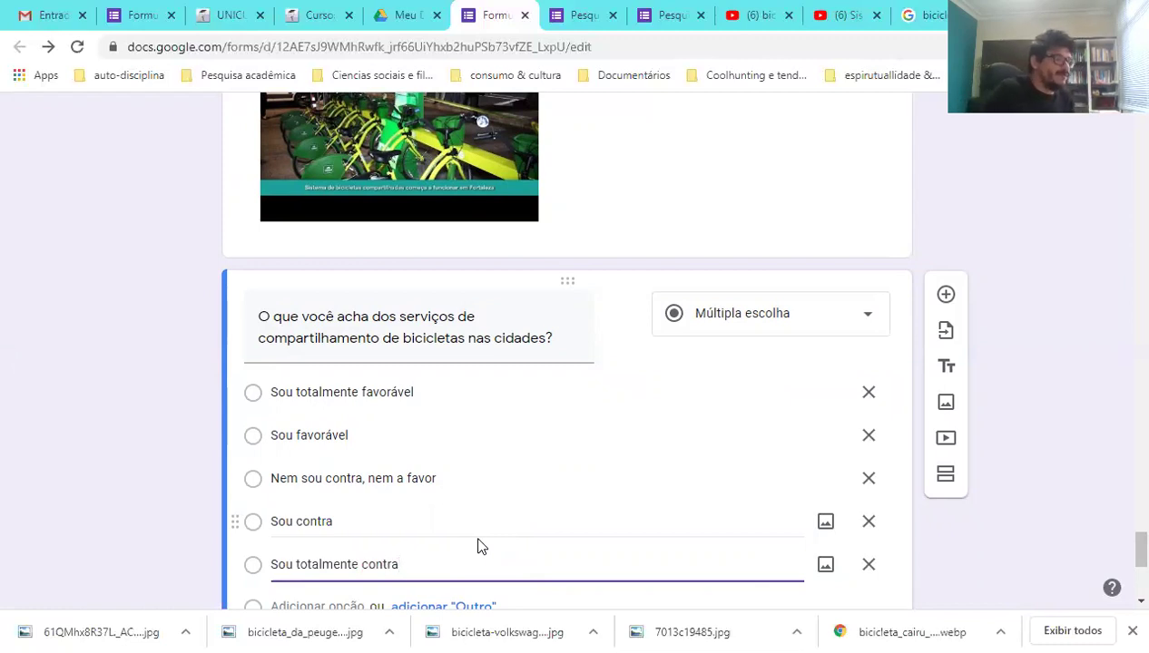
click(0, 402)
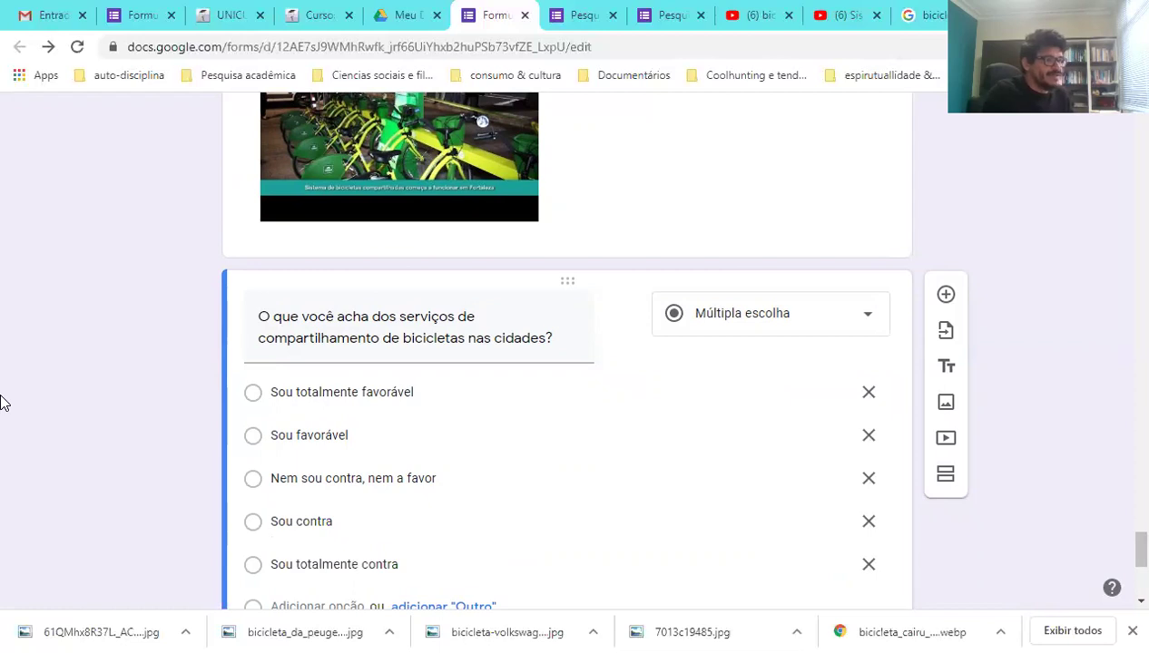
- Make the bike-sharing opinion question below the video mandatory
scroll(660, 233, up, 2)
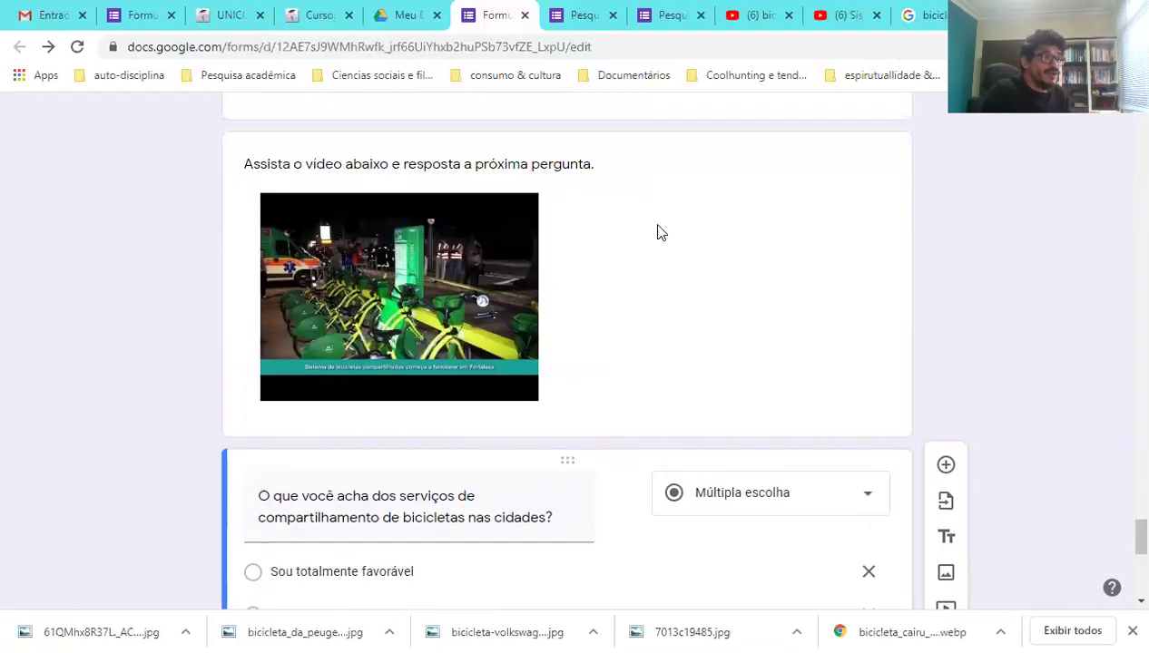
scroll(408, 323, down, 3)
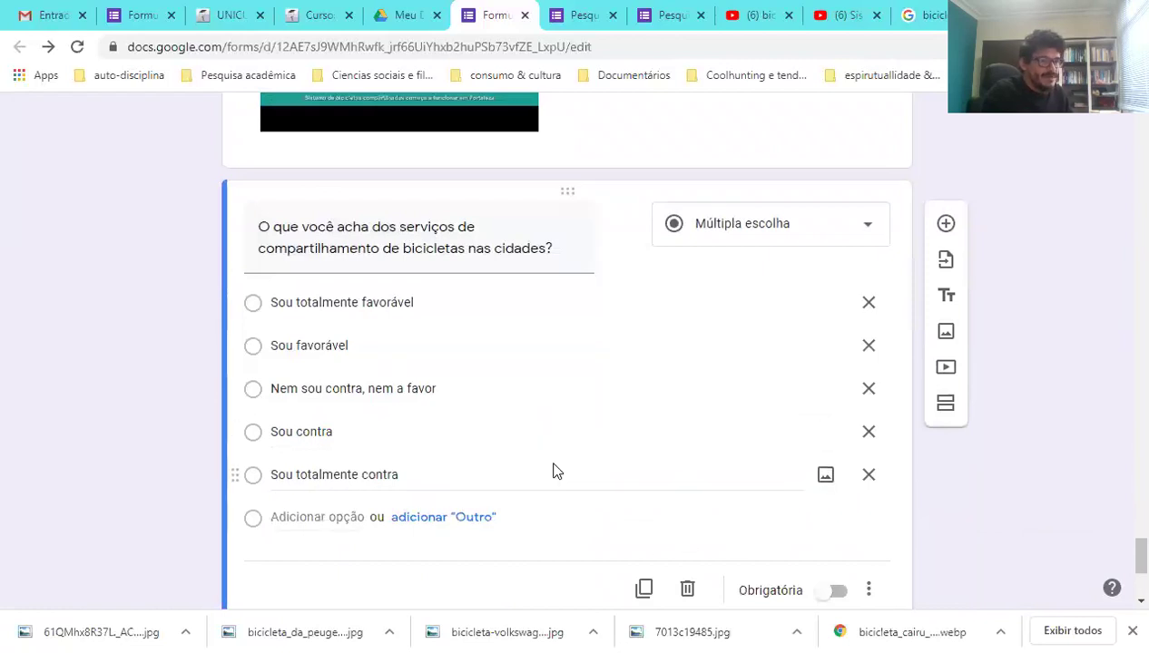
scroll(522, 512, down, 2)
click(835, 414)
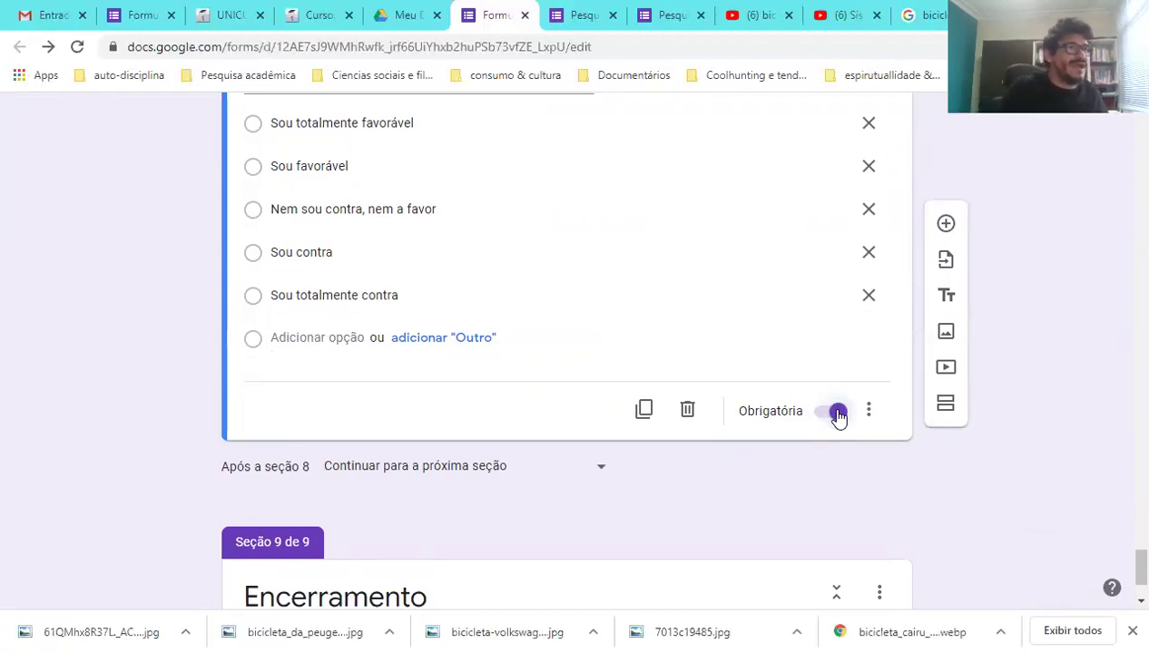
- Add a second line to the Encerramento section's description, beginning "Caso você queira o resultado da pesquisa"
scroll(838, 415, up, 15)
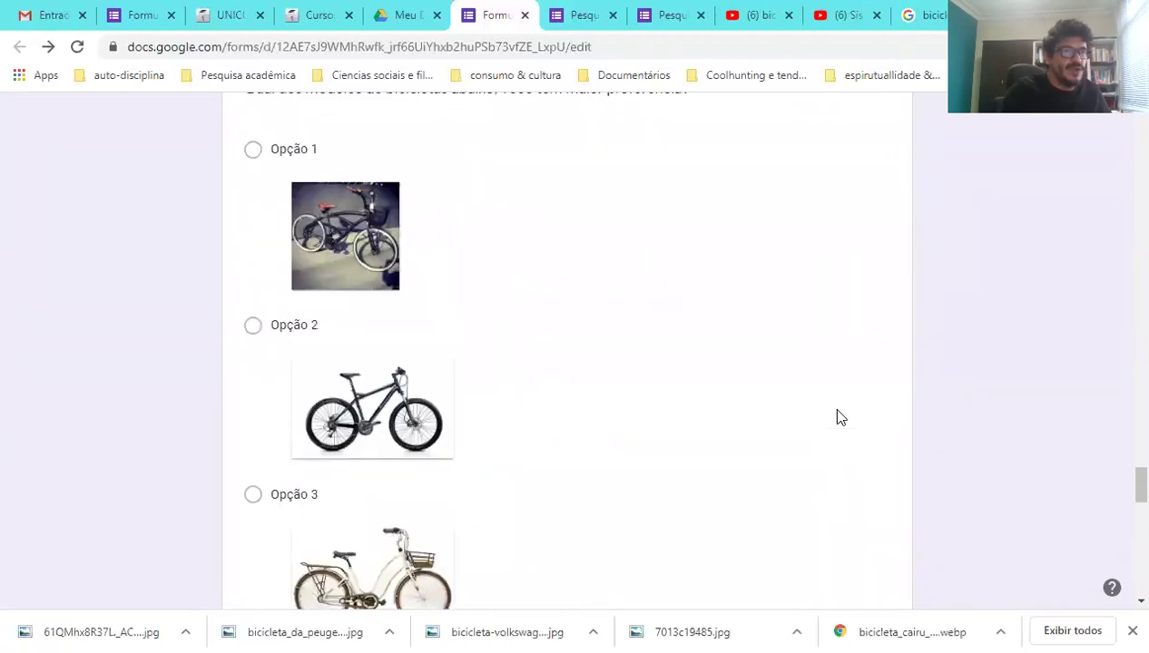
scroll(1125, 493, up, 20)
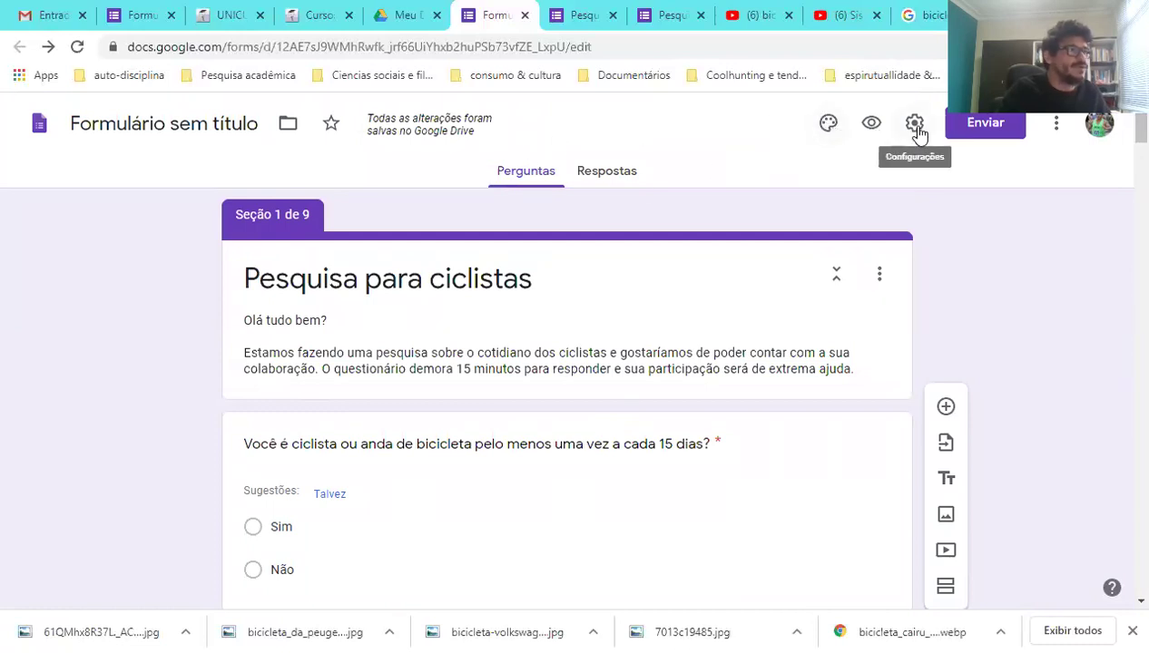
scroll(764, 326, down, 20)
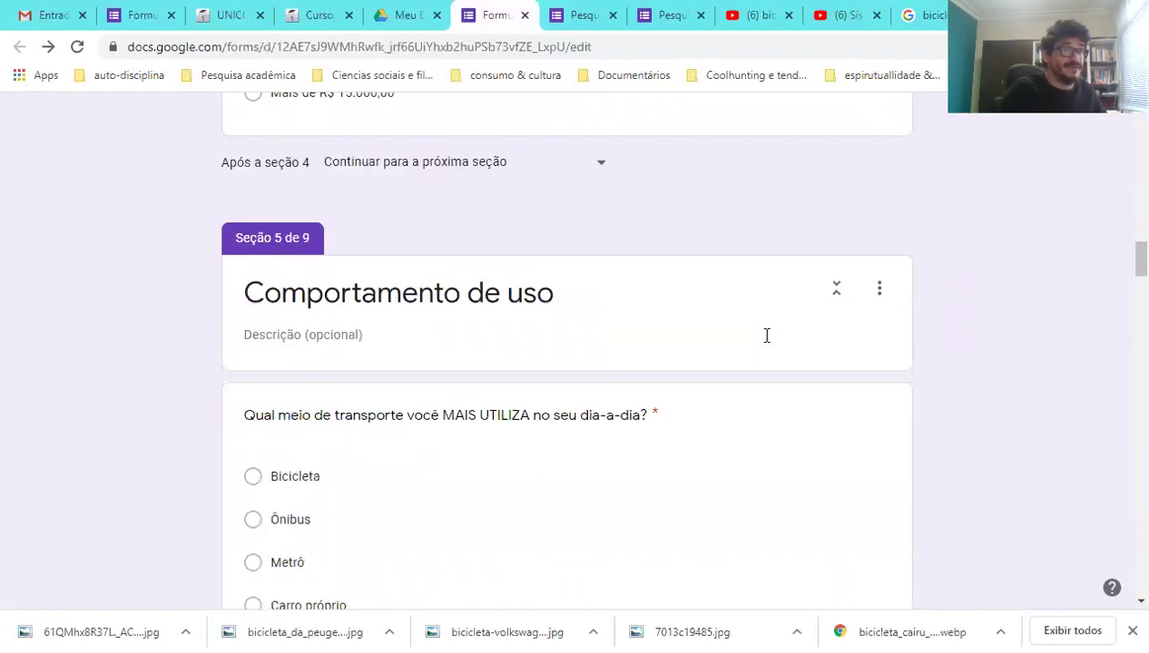
scroll(1121, 344, down, 20)
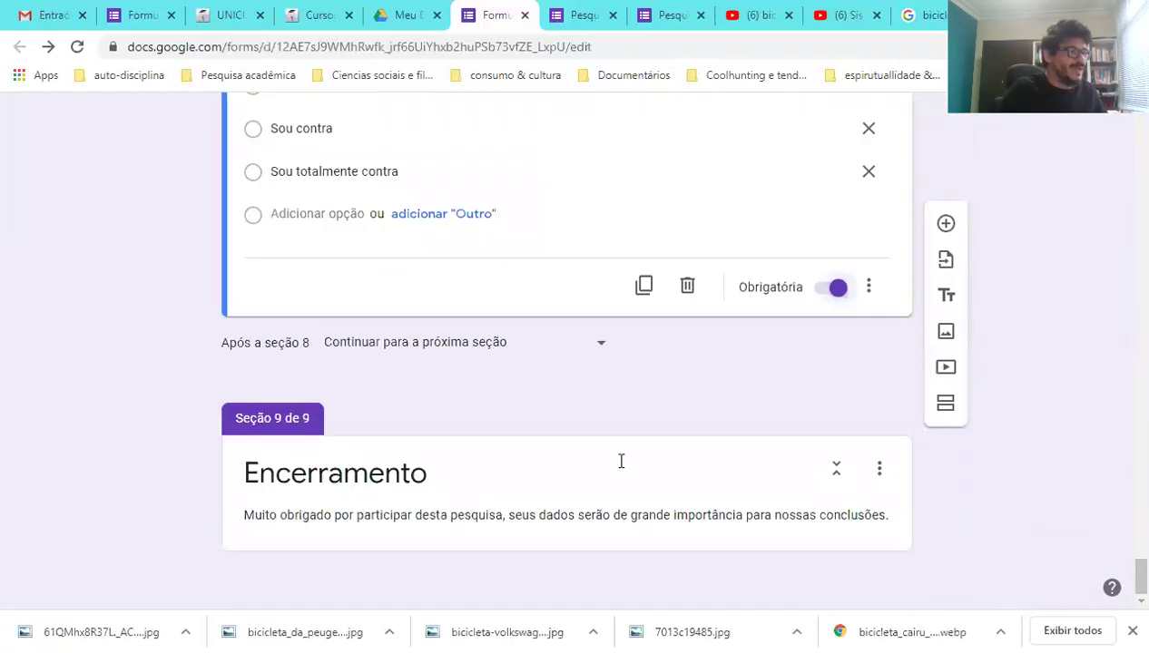
triple_click(560, 516)
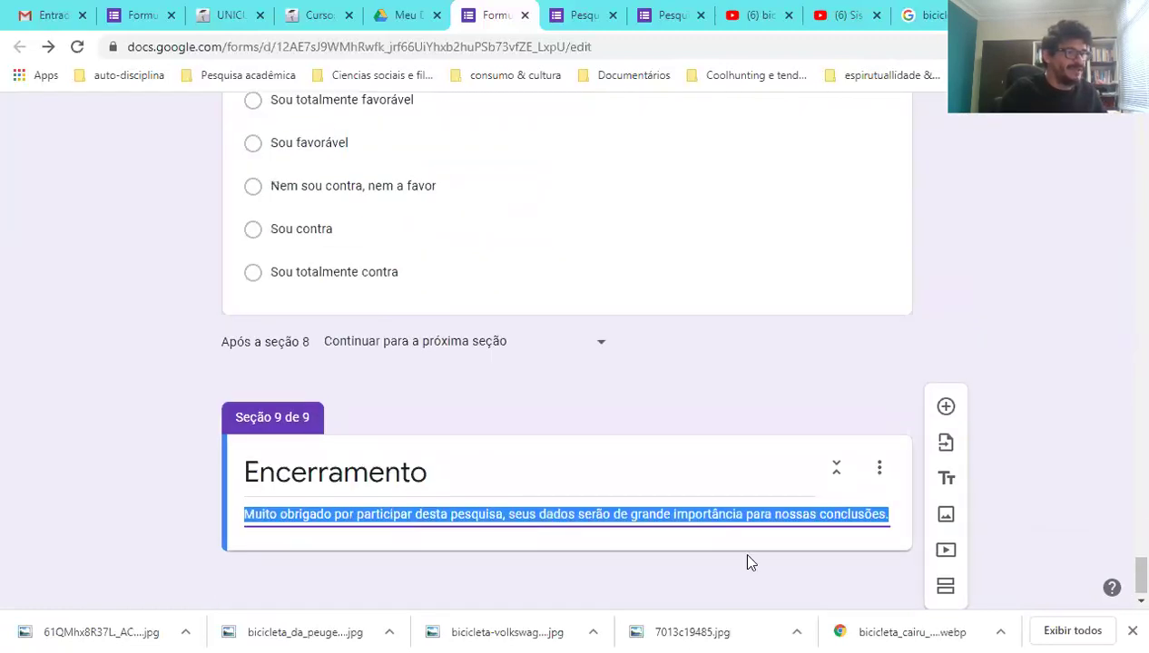
click(884, 517)
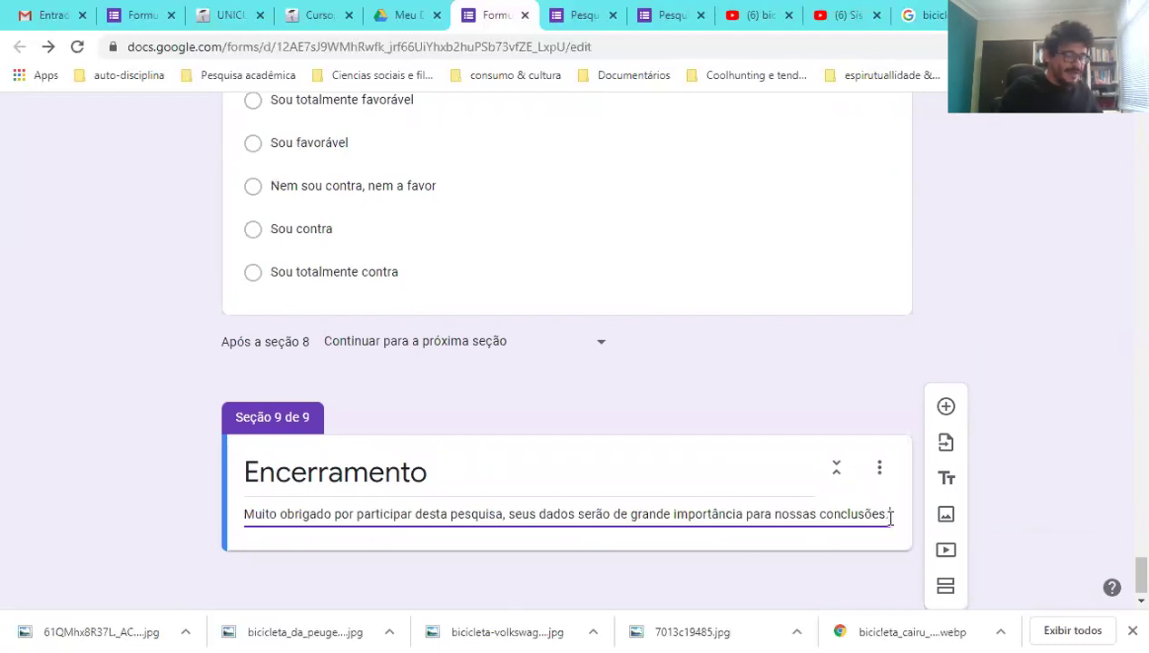
key(Return)
text(Casop v)
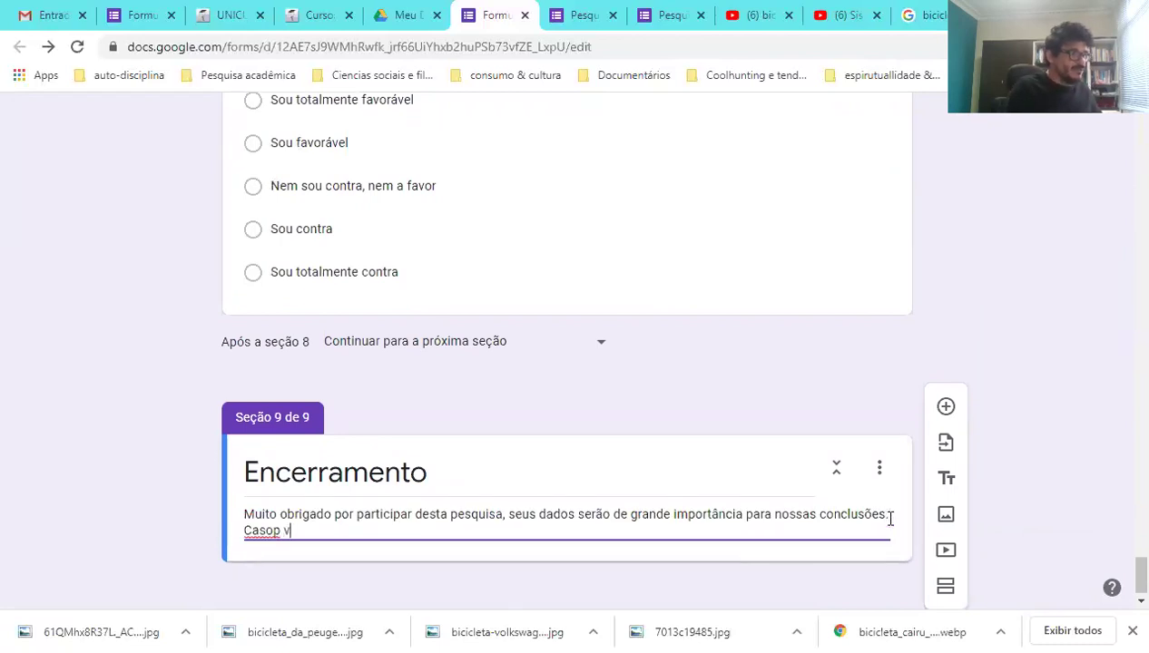
key(Right)
key(Delete)
key(Delete)
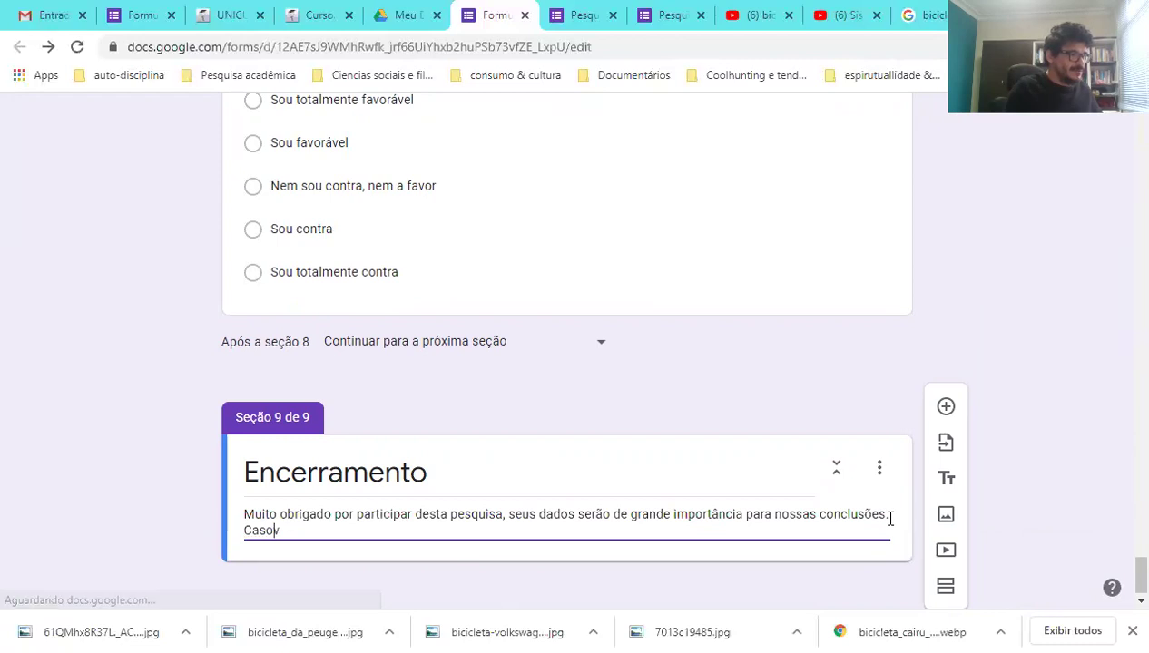
key(Delete)
text(v)
key(BackSpace)
text(você queira o resulta da)
key(Left)
key(Left)
key(Left)
text(do da )
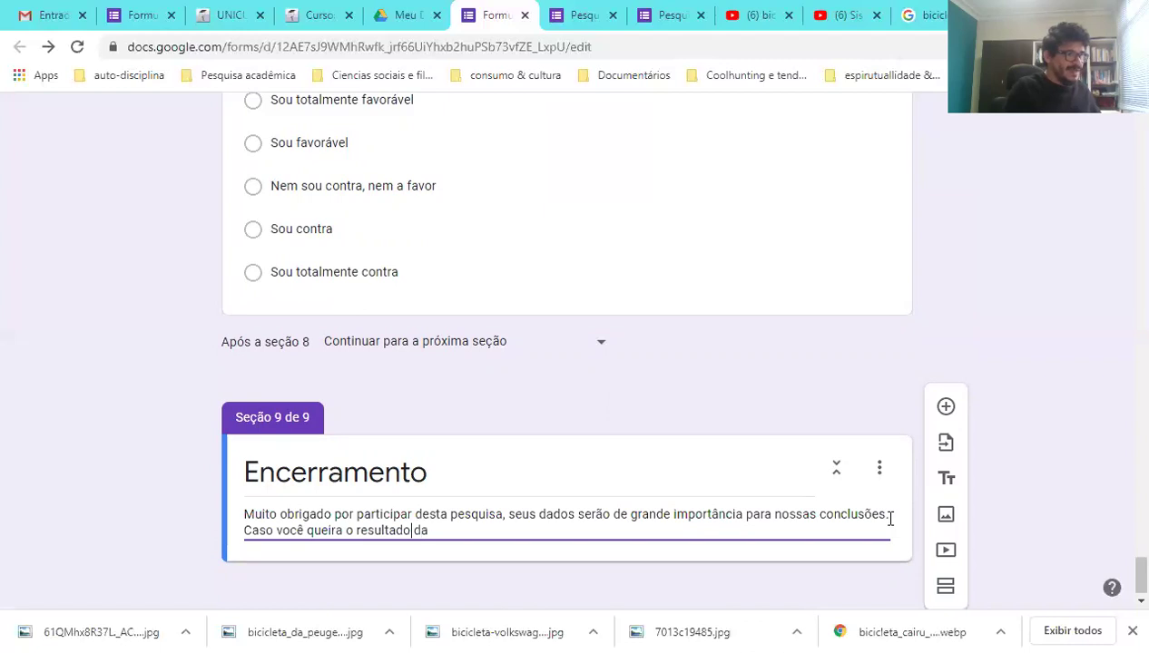
text(pesquisa)
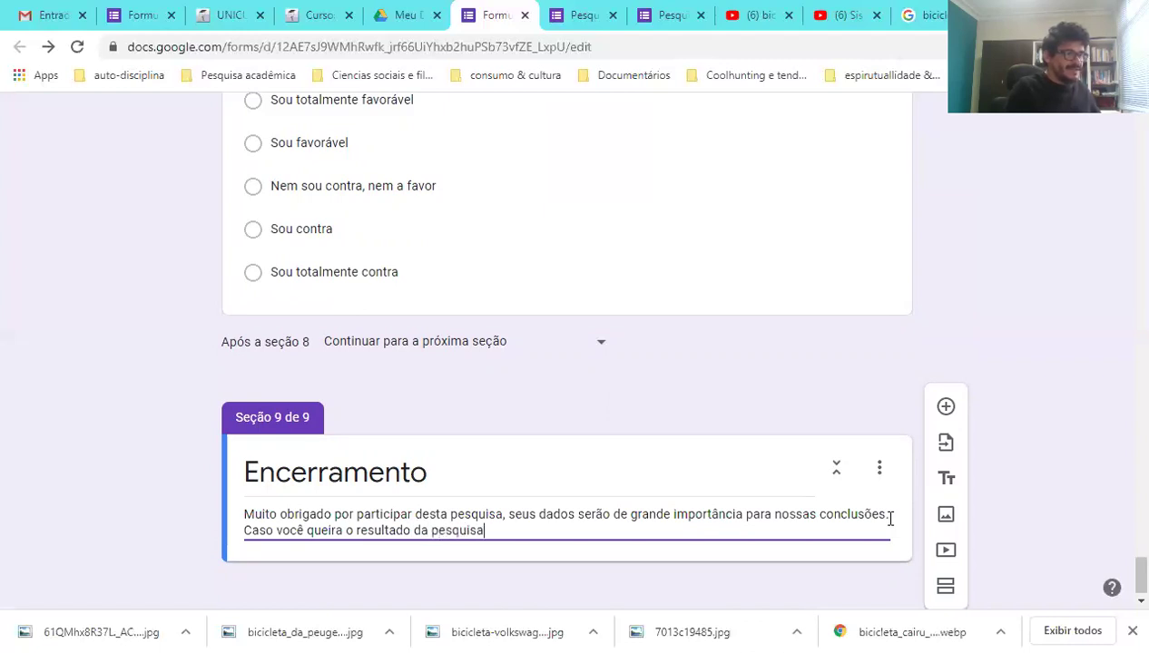
- Complete the description's second line with ", favor deixar o seu e-mail." and leave no empty line below it
text(, favor deixar o seu e)
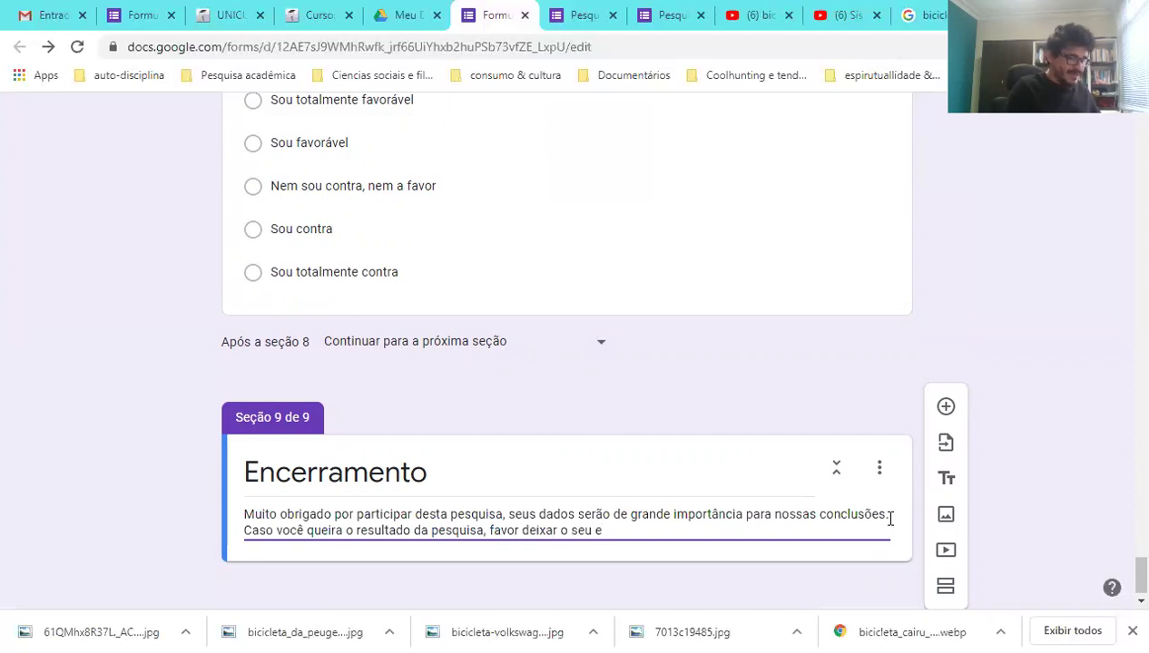
text(-mail.)
key(Return)
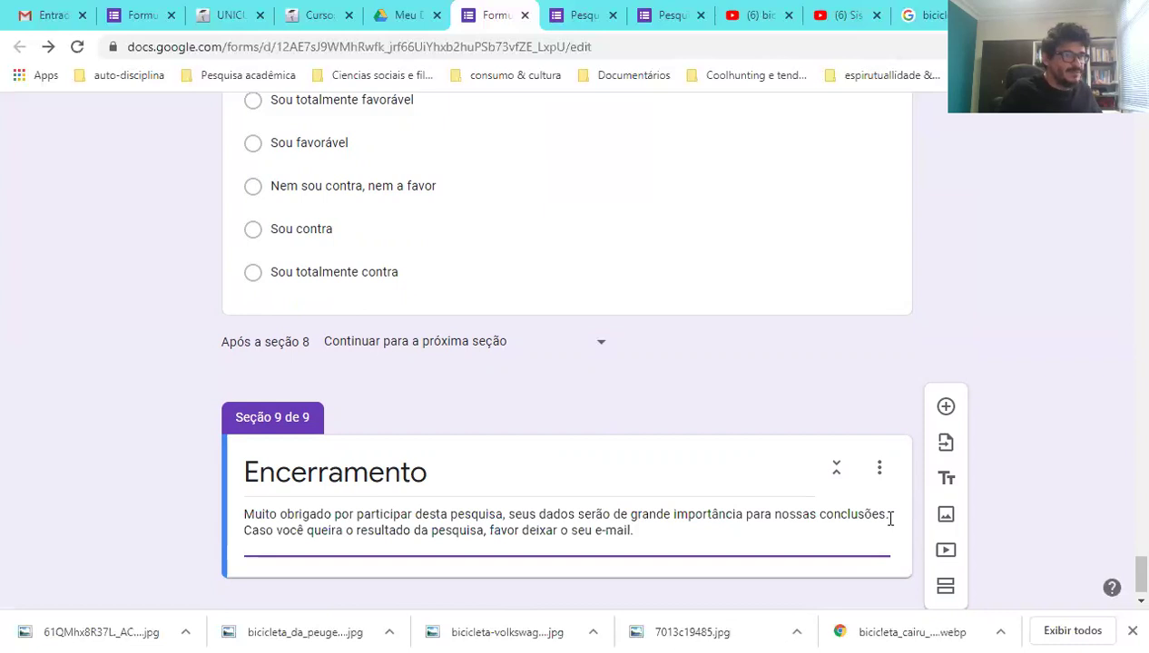
scroll(899, 519, down, 1)
click(715, 513)
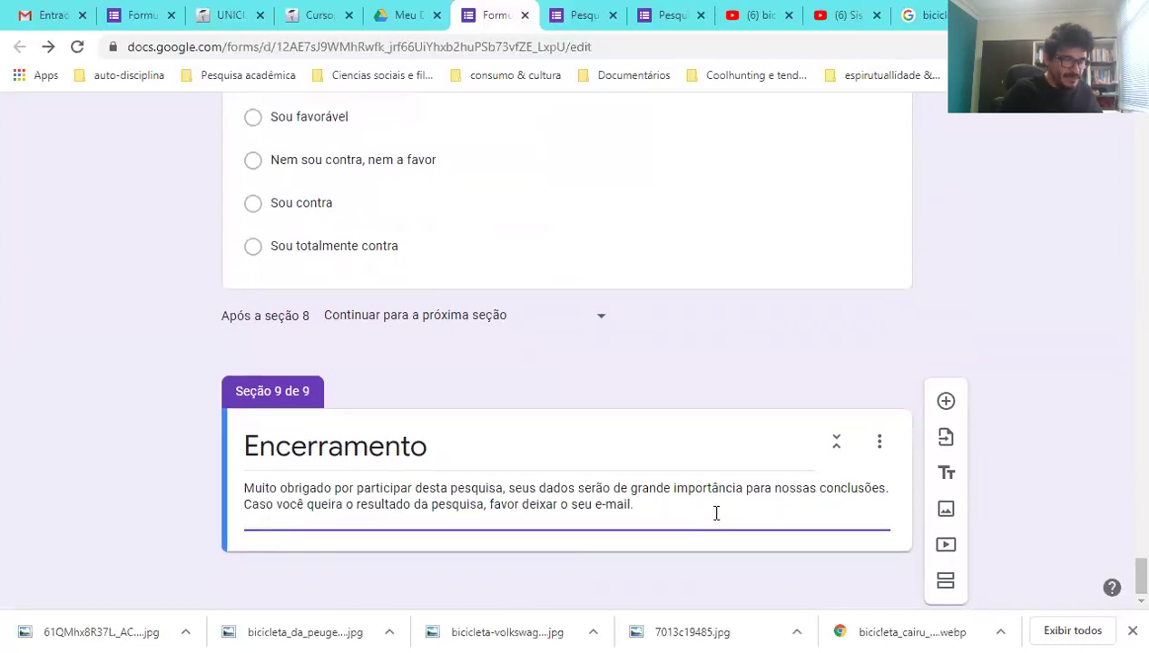
key(BackSpace)
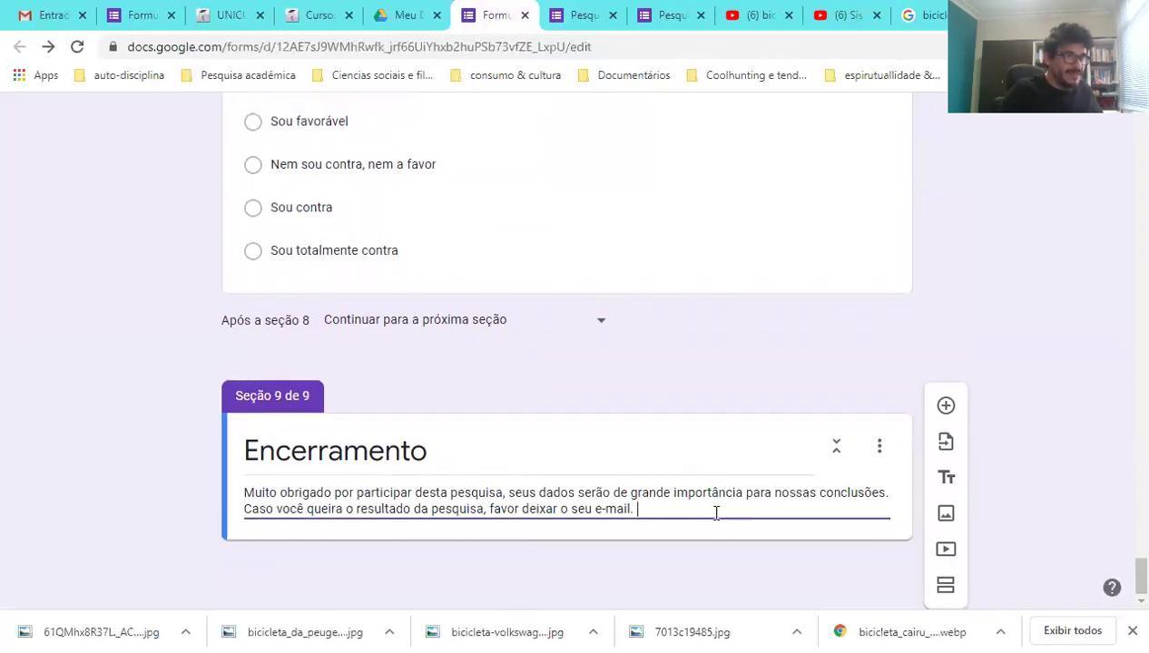
- Add a question to the Encerramento section and move the description's second line, "Caso você queira o resultado da pesquisa, favor deixar o seu e-mail.", into its title
click(945, 407)
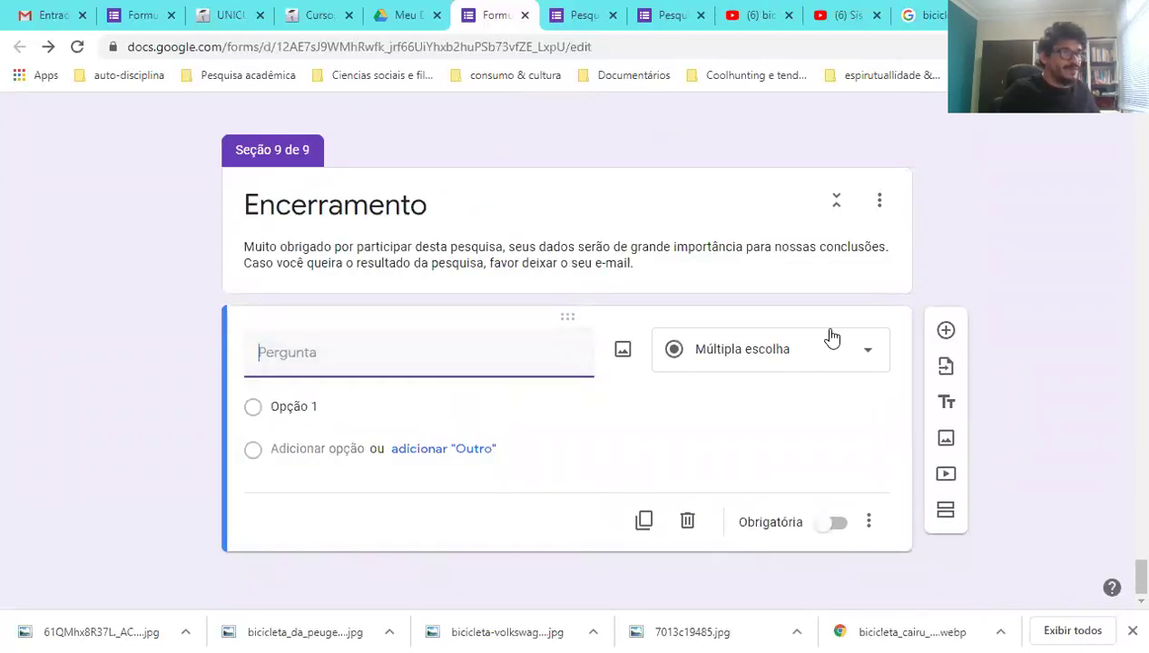
triple_click(317, 270)
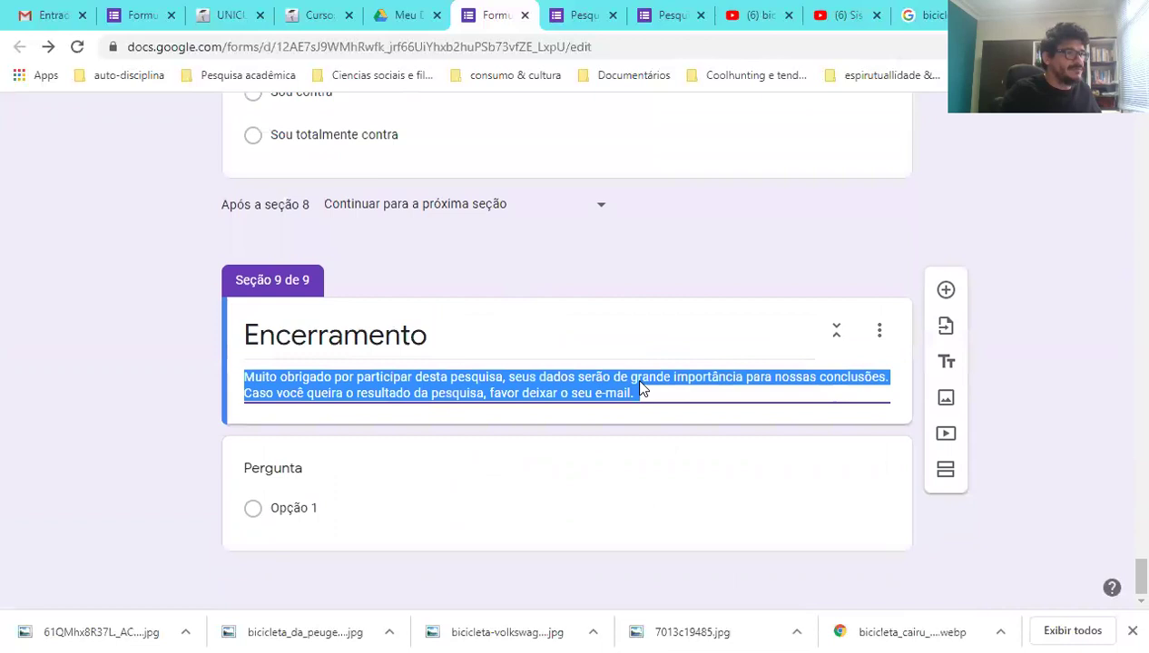
drag(640, 393, 240, 402)
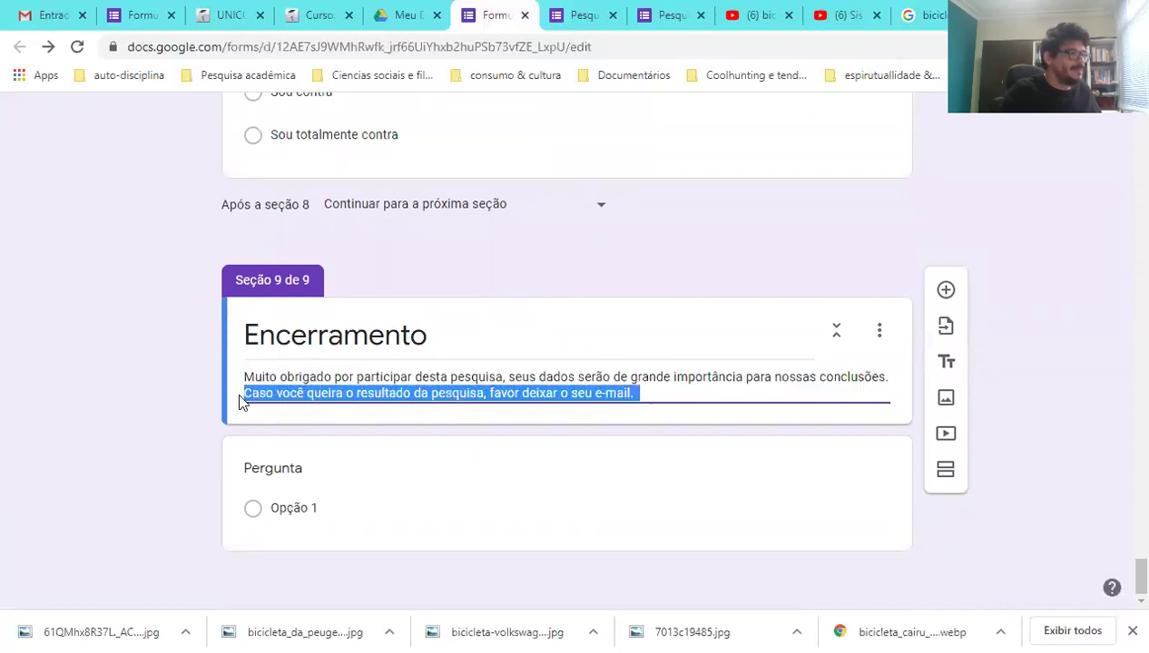
key(ctrl+x)
click(326, 475)
key(ctrl+v)
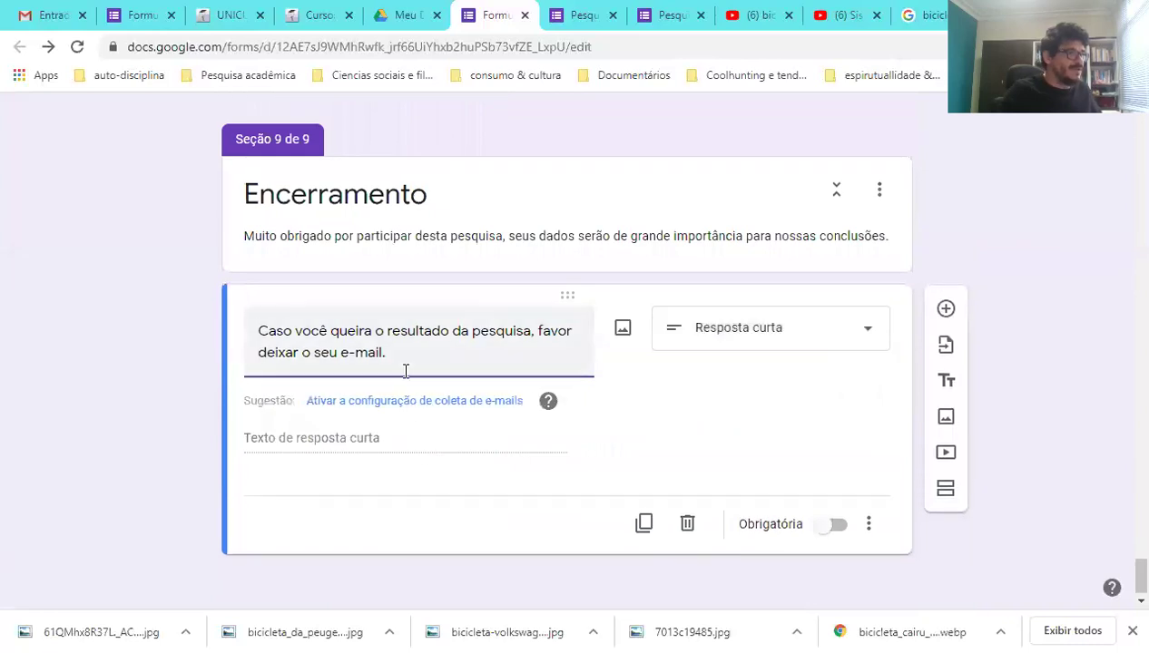
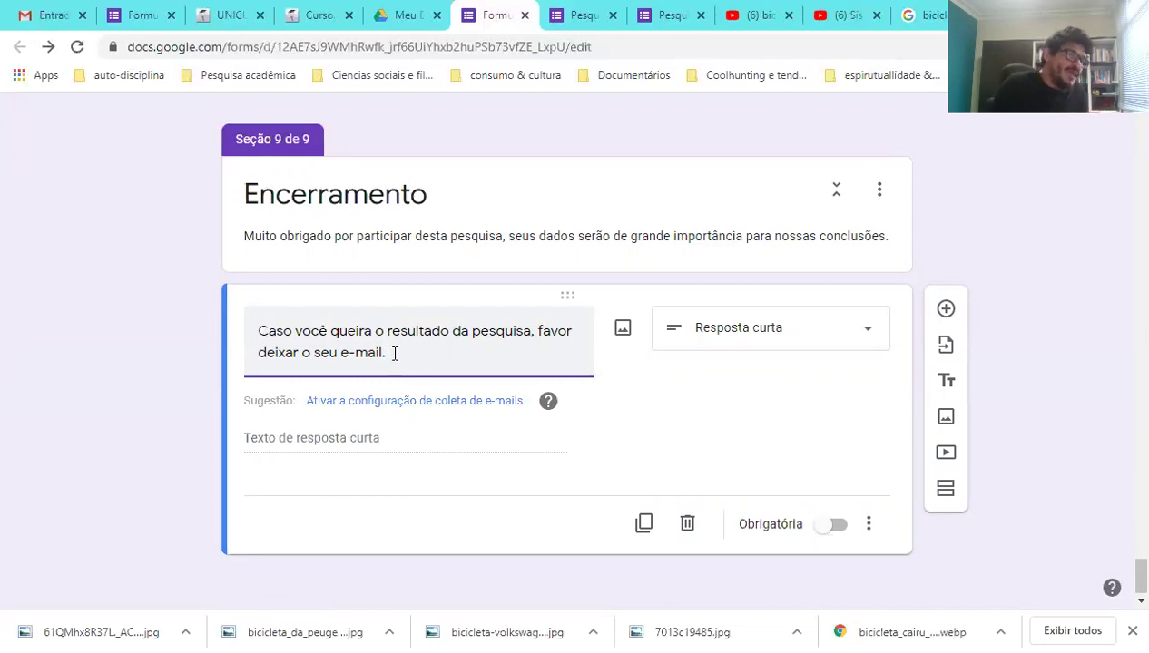
scroll(551, 363, up, 20)
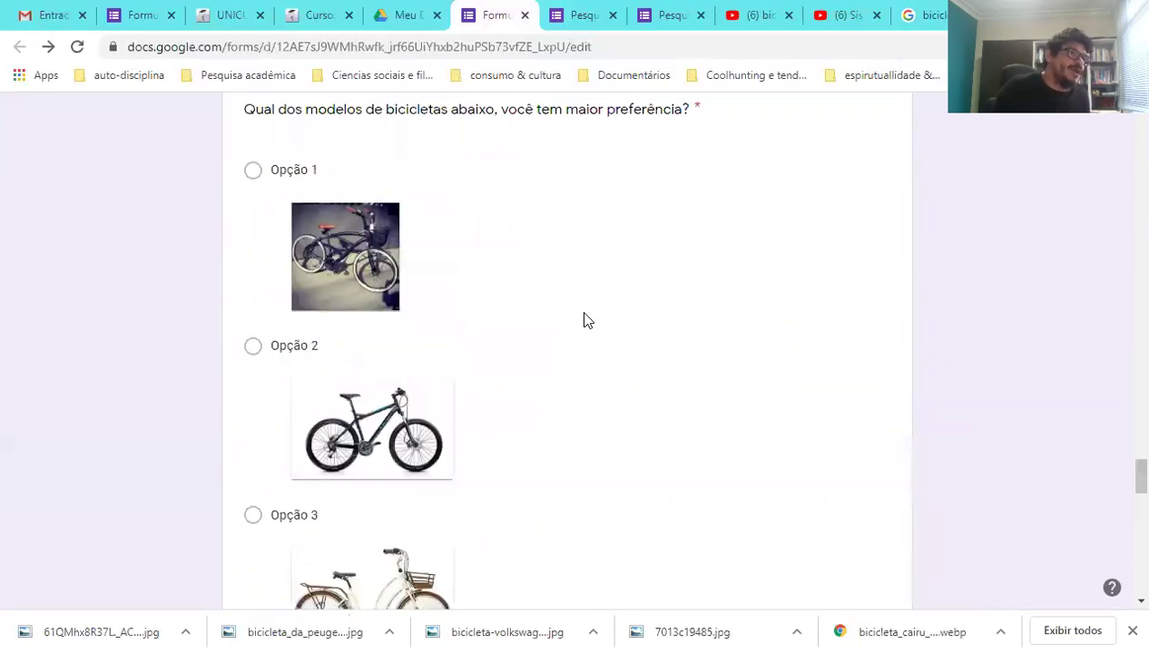
scroll(597, 319, up, 20)
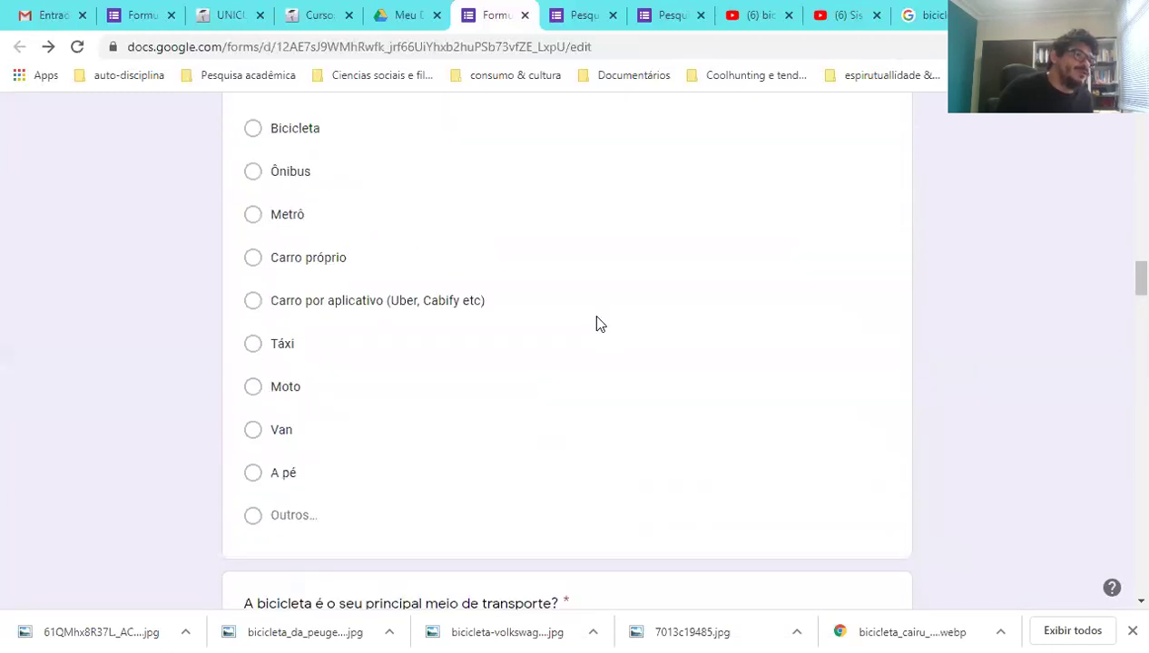
scroll(597, 324, up, 7)
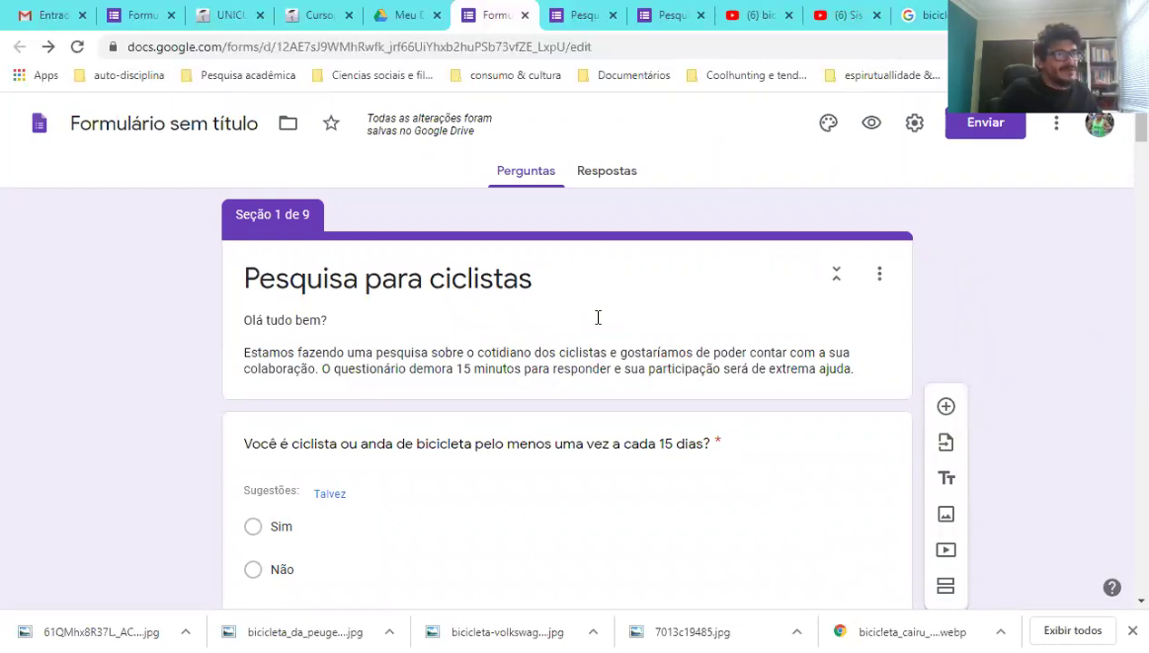
scroll(597, 318, down, 20)
scroll(603, 392, down, 15)
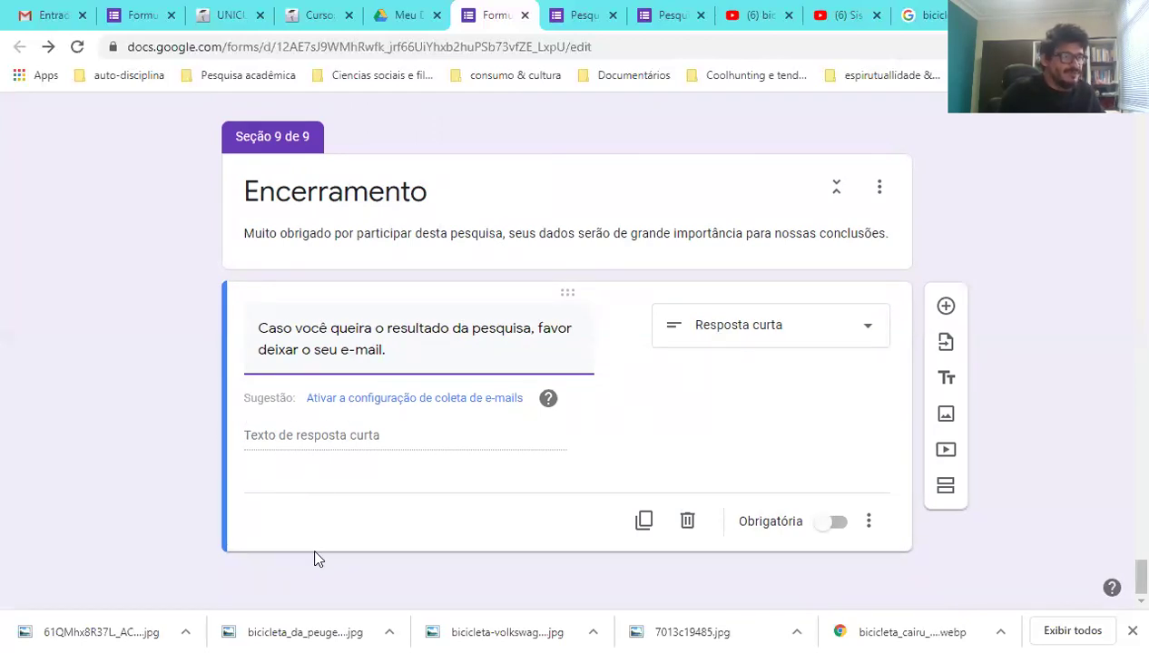
click(835, 524)
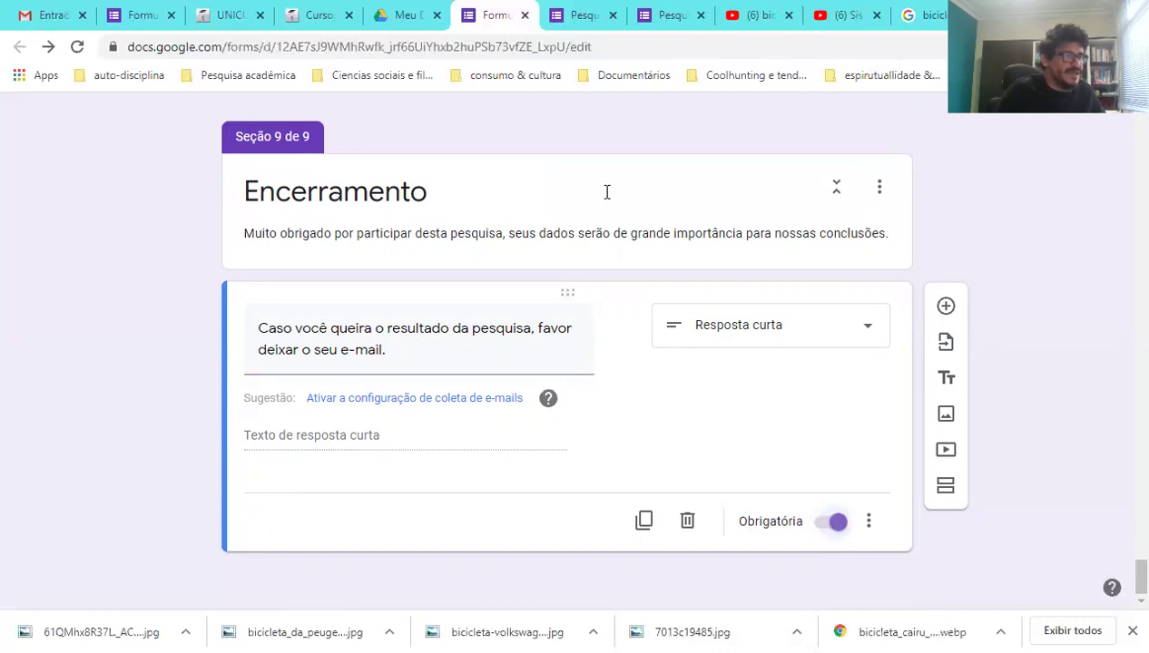
click(607, 233)
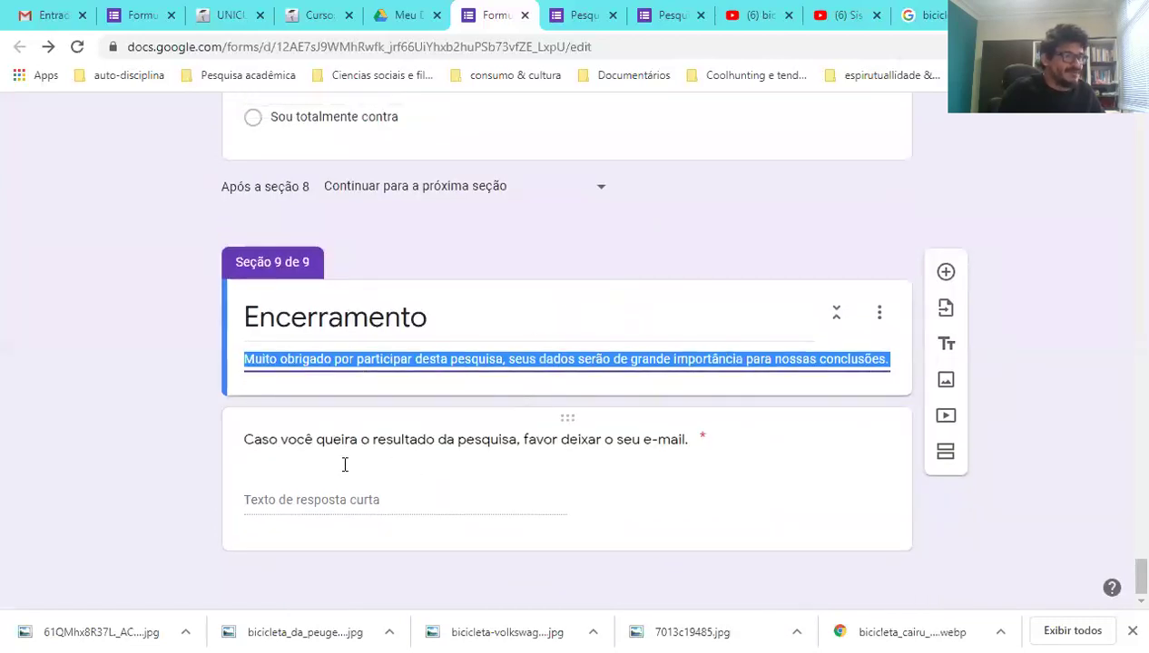
click(549, 444)
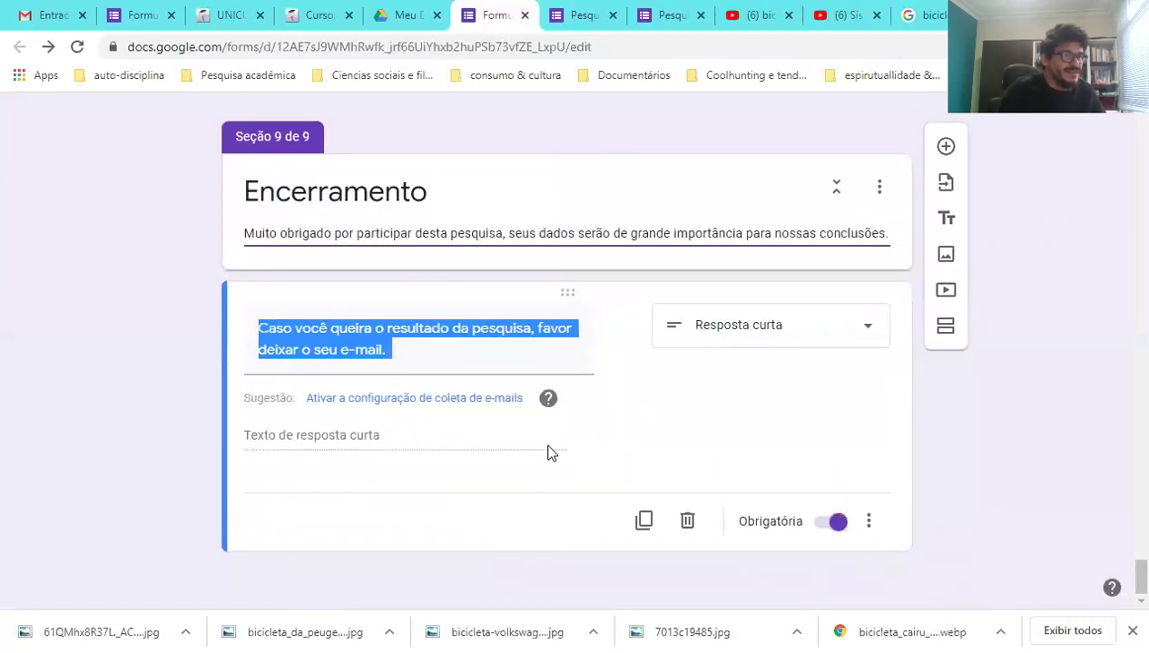
click(822, 526)
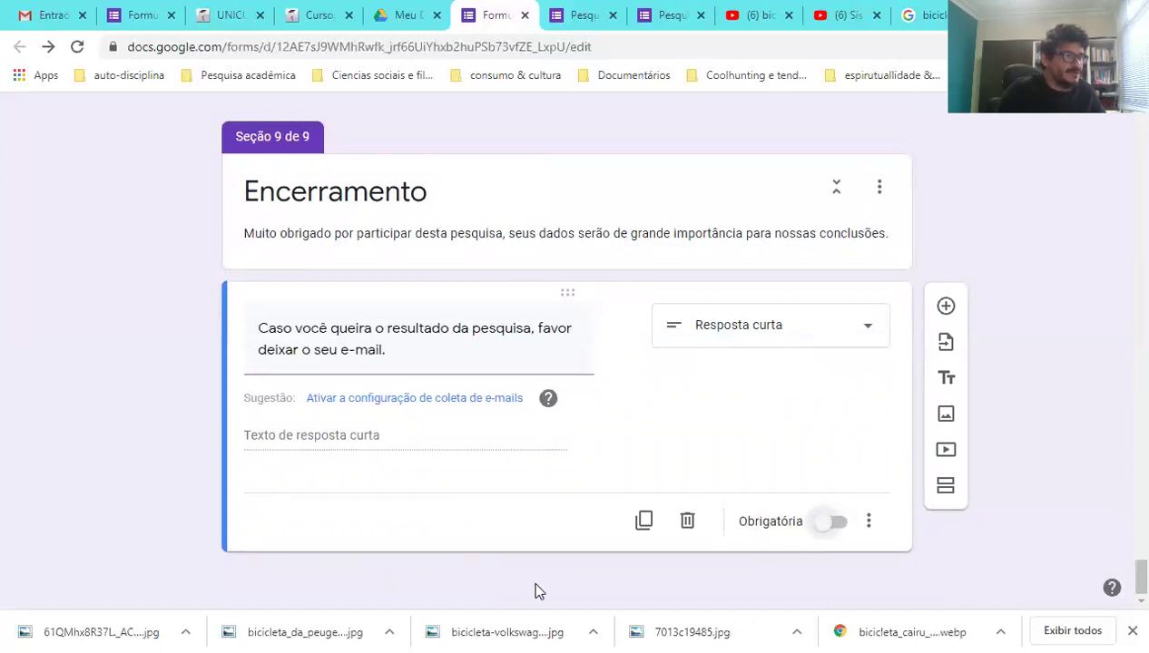
click(558, 229)
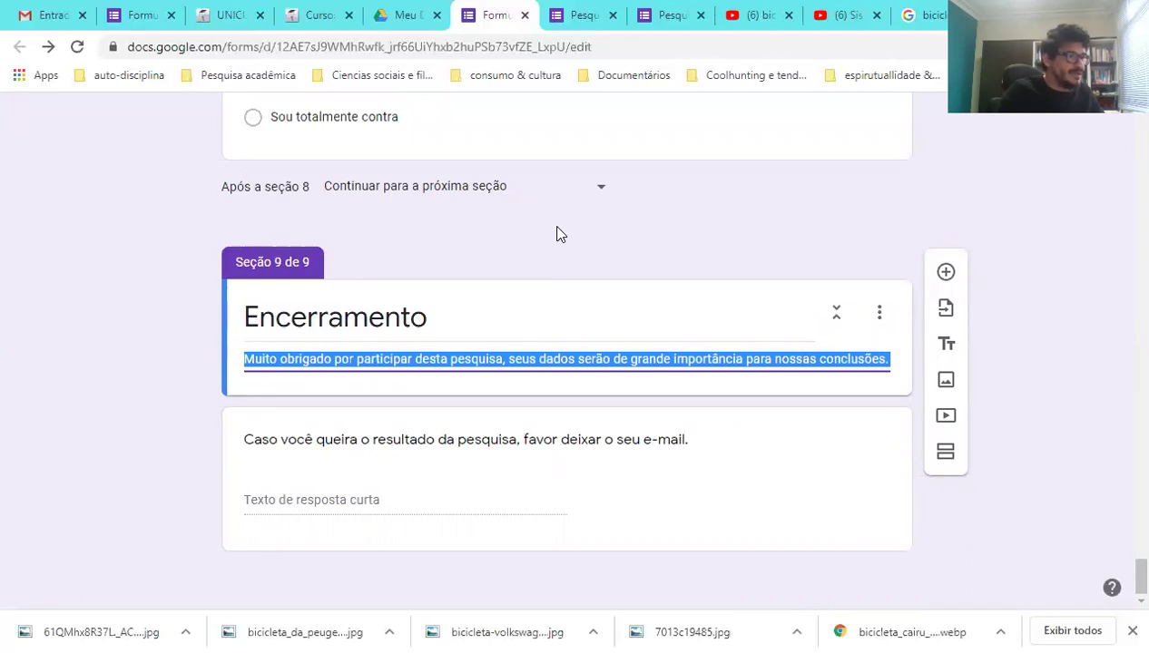
- Open the form's theme options and set the theme colour to cyan #00bcd4
scroll(1121, 484, up, 4)
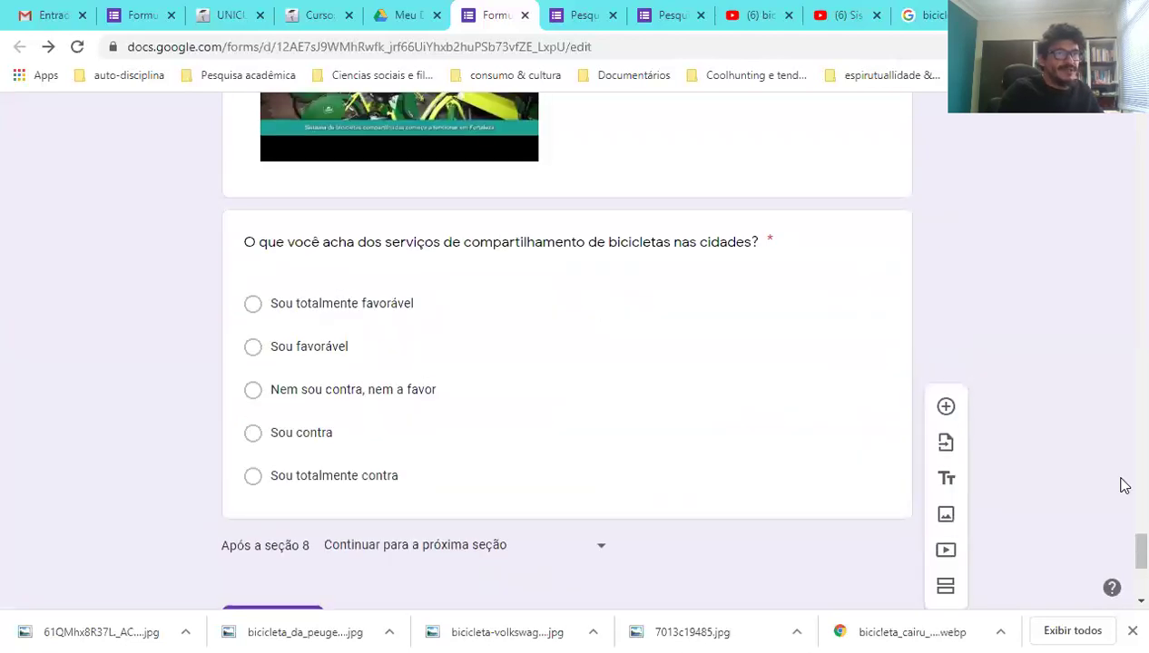
scroll(1123, 361, up, 10)
scroll(1124, 361, up, 15)
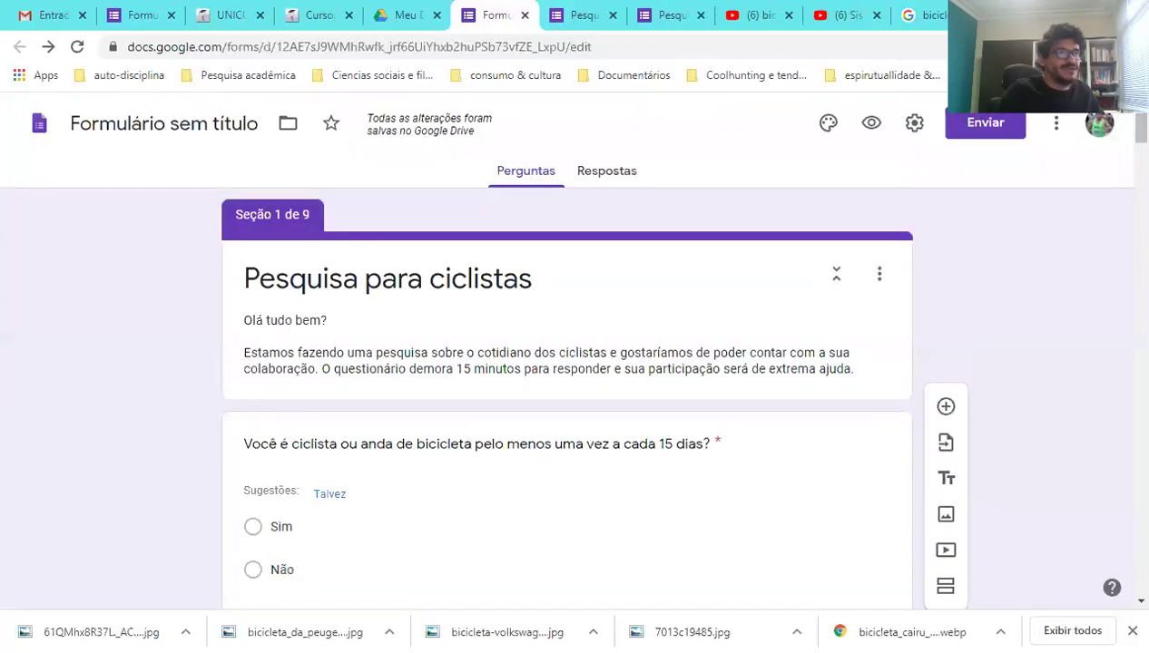
click(828, 127)
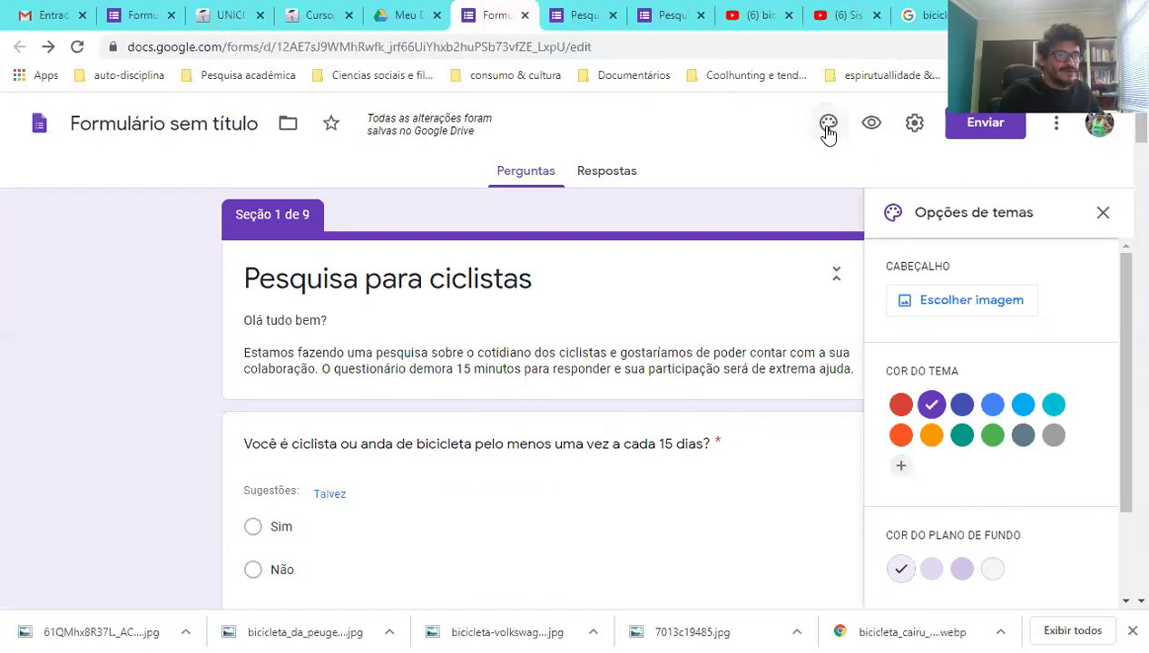
click(1054, 405)
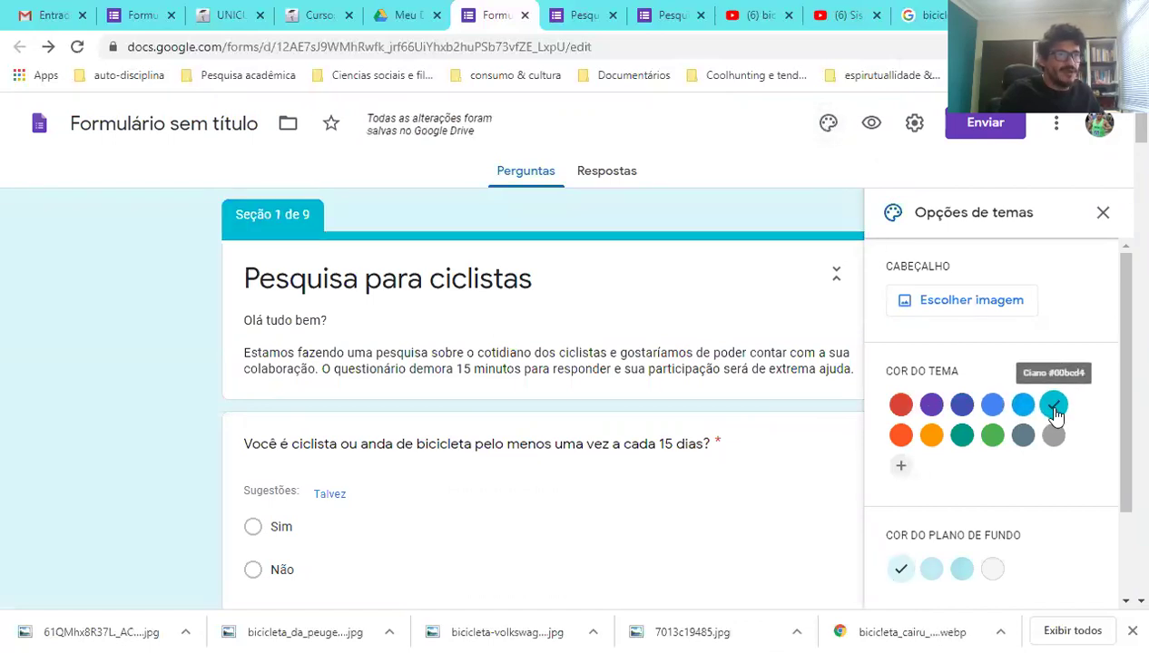
- Open the header image selection and look through the "Trabalho e escola" theme images for a suitable header
click(967, 307)
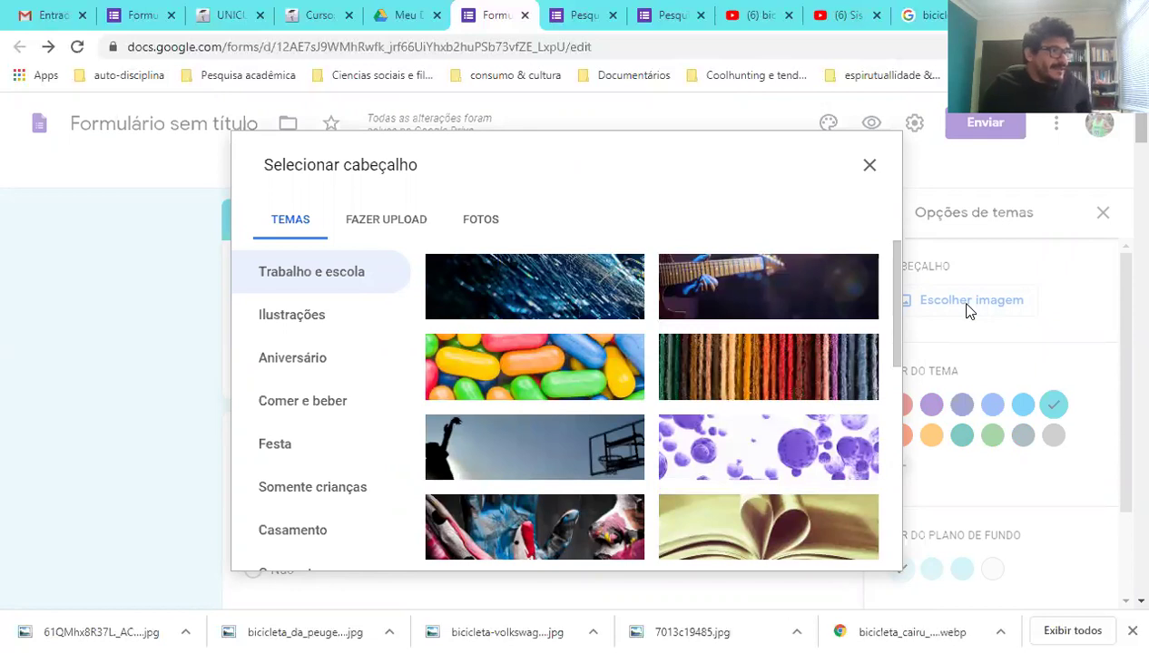
scroll(741, 429, down, 2)
scroll(741, 428, down, 2)
scroll(741, 428, down, 1)
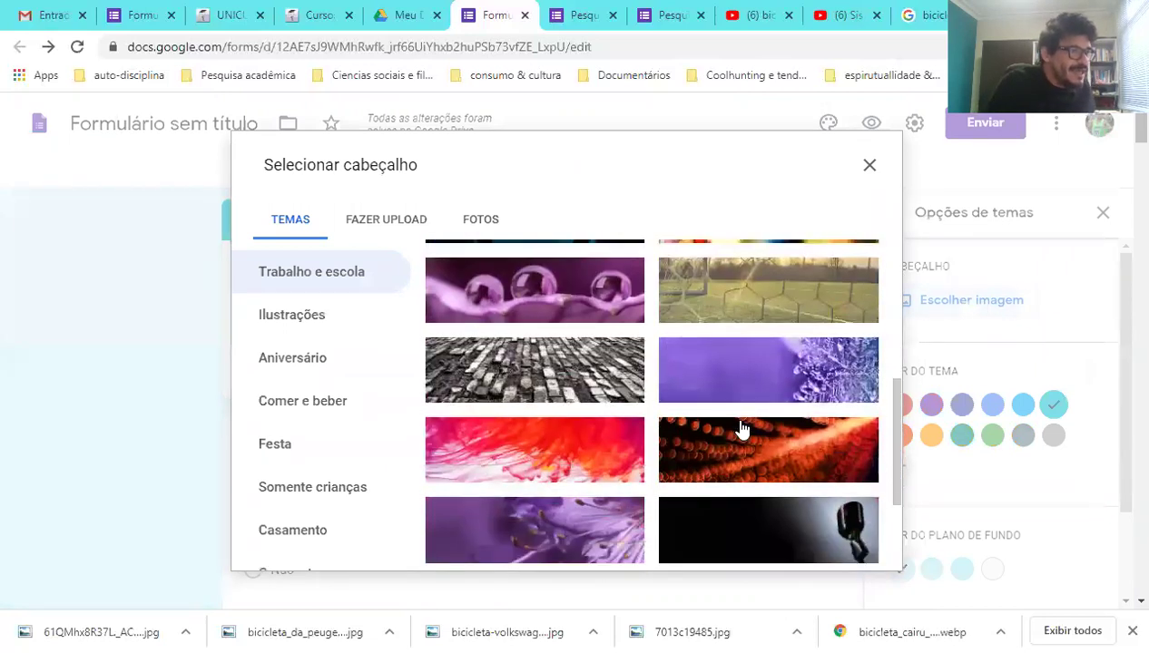
scroll(741, 428, down, 5)
scroll(741, 429, down, 1)
scroll(742, 429, down, 5)
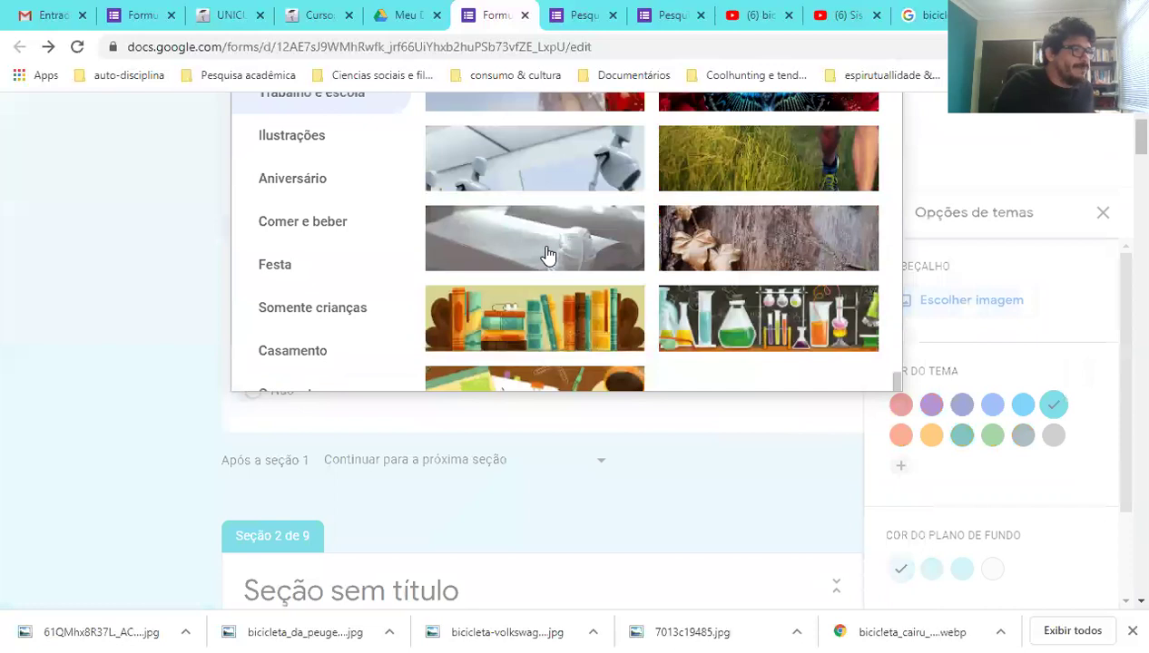
scroll(551, 257, down, 2)
scroll(544, 259, up, 10)
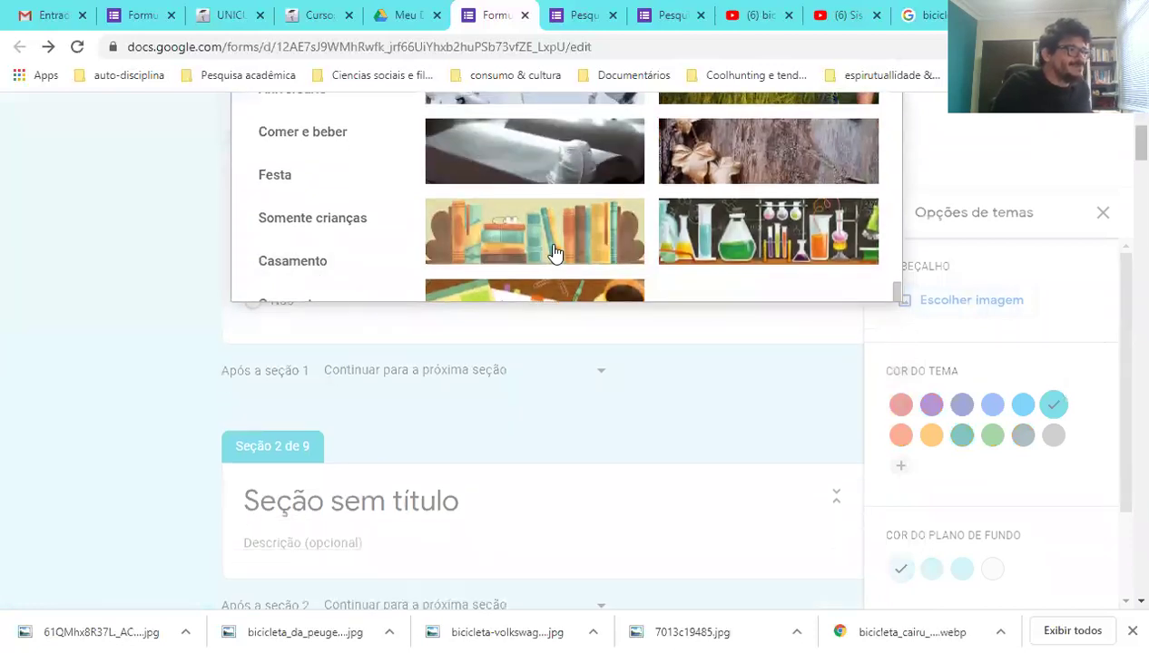
scroll(531, 262, up, 2)
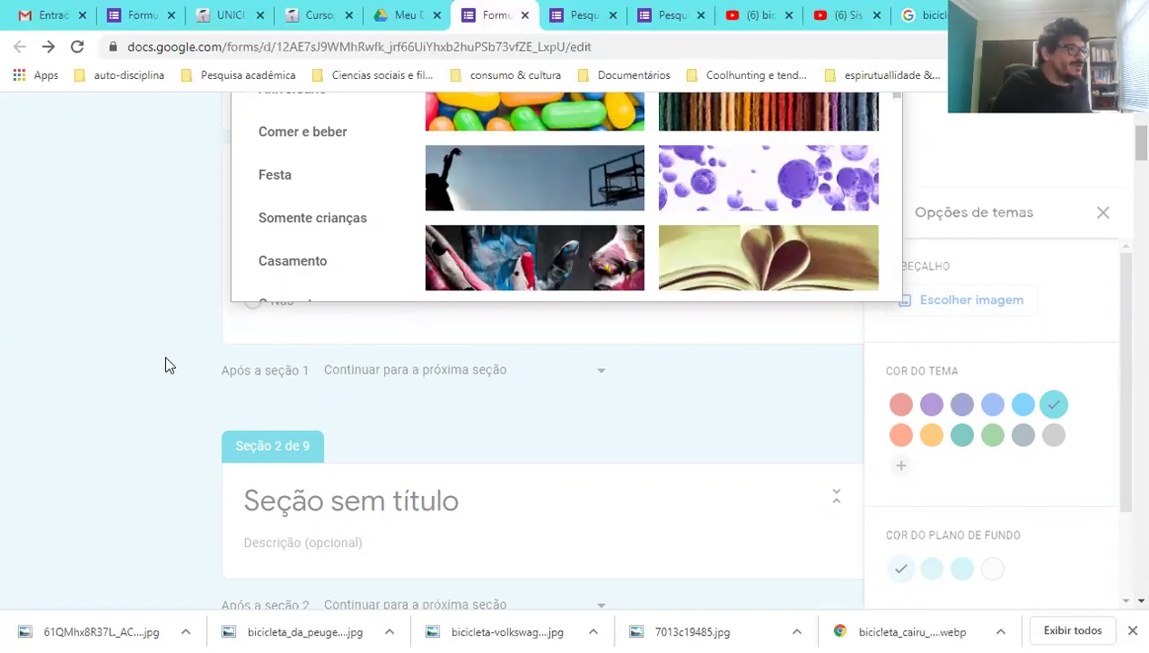
scroll(163, 354, up, 2)
- Insert the yellow illustration with the orange bicycle from the "Ilustrações" category as the form's header image and close the theme options
click(299, 316)
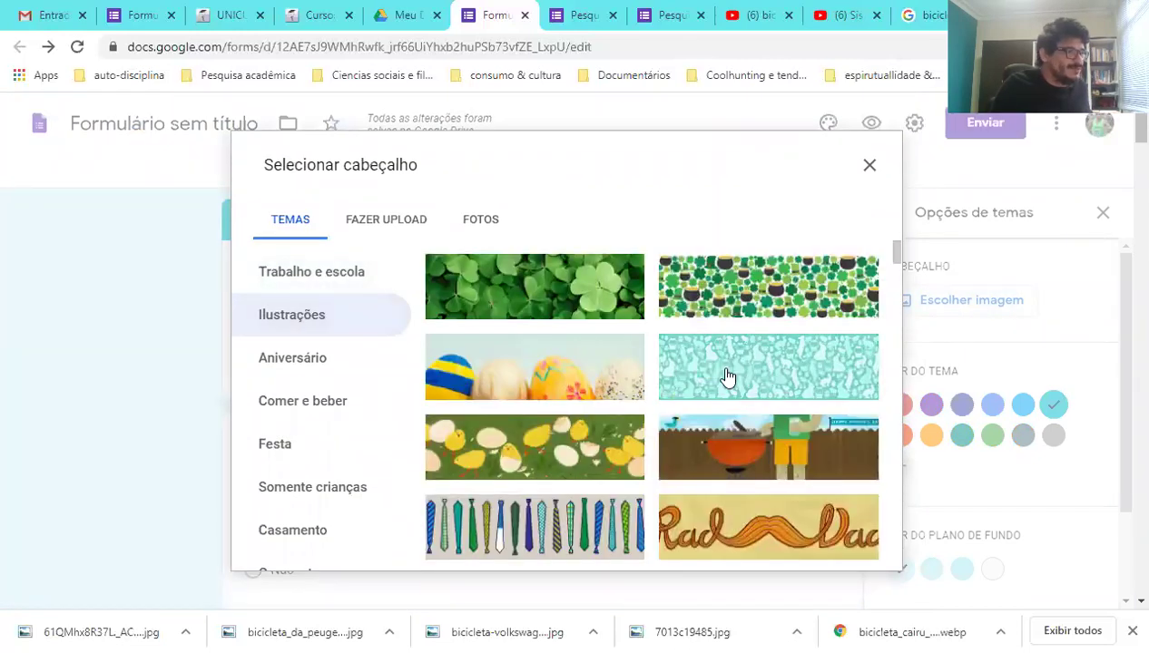
scroll(726, 379, down, 5)
scroll(726, 376, down, 5)
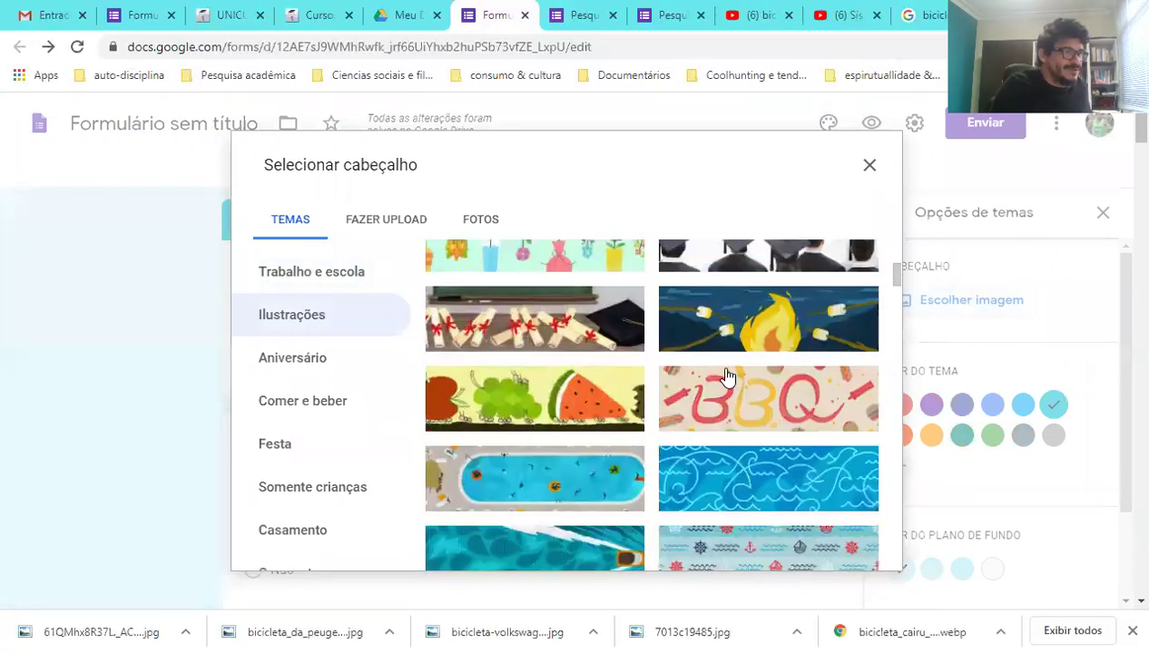
scroll(726, 377, down, 5)
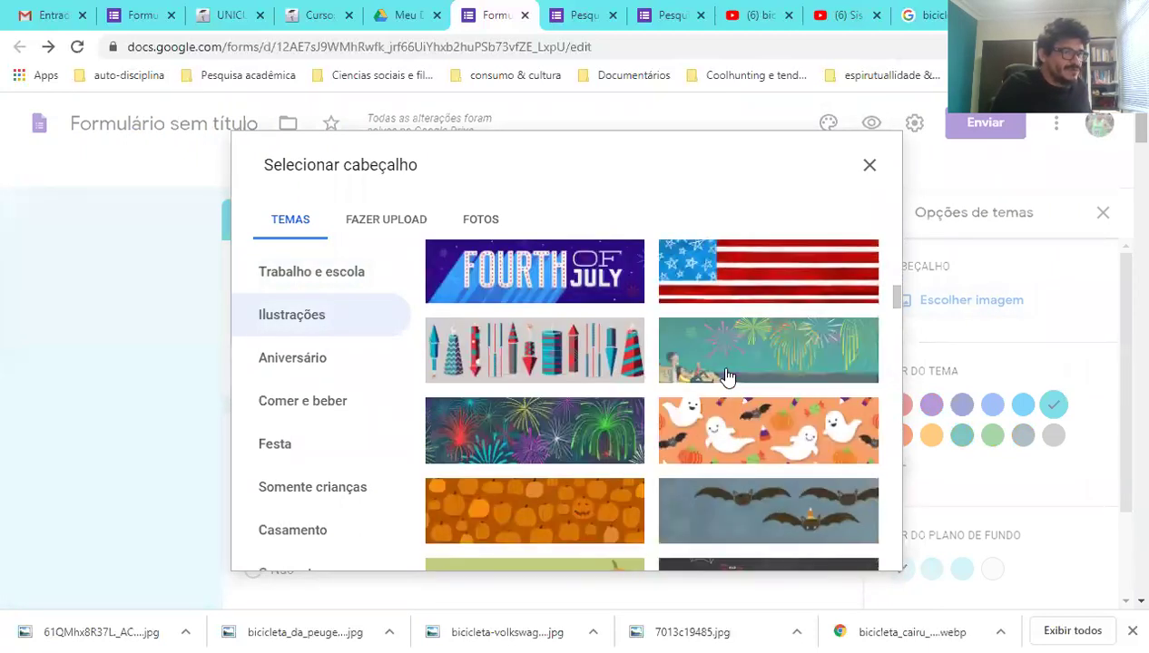
scroll(726, 377, down, 5)
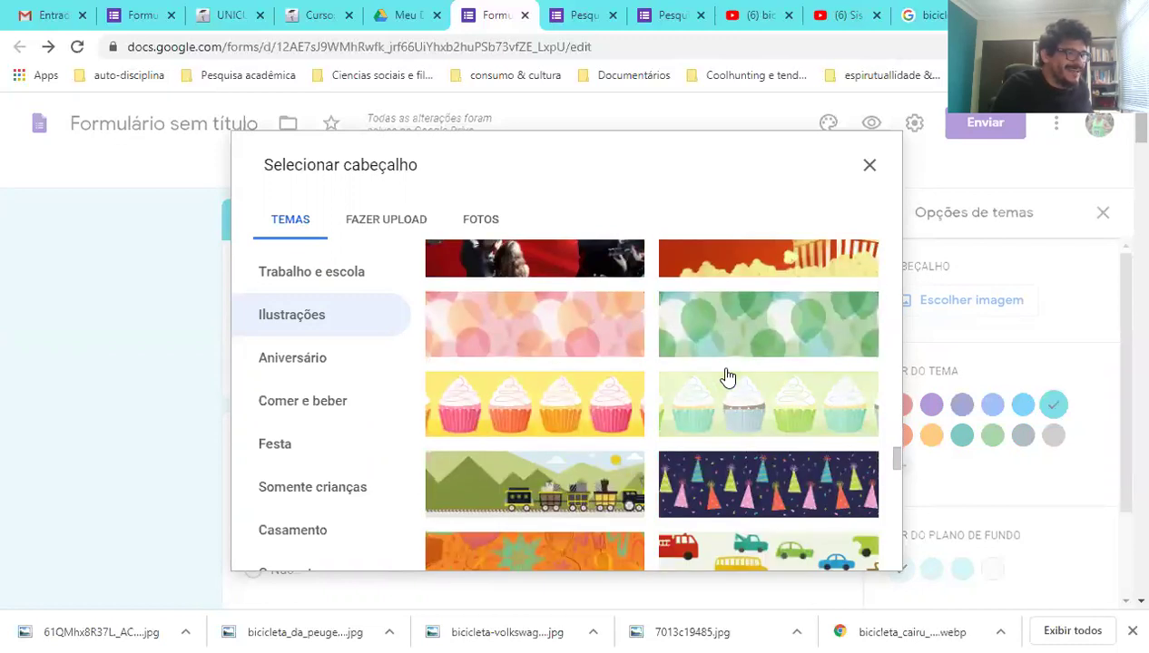
scroll(726, 375, down, 3)
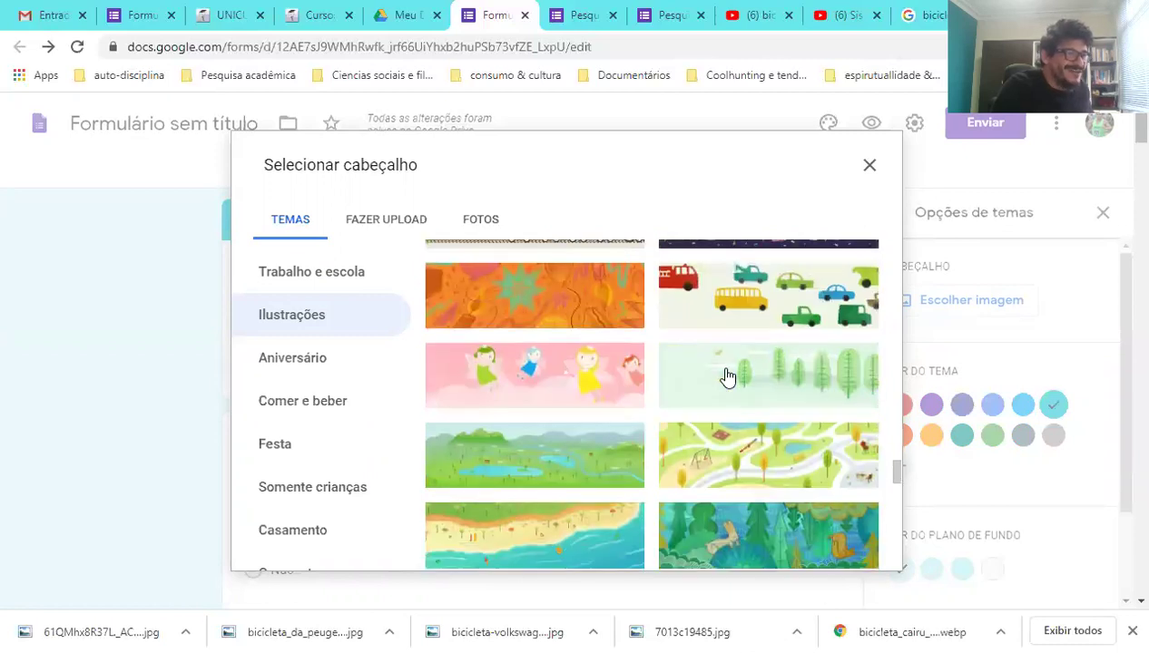
scroll(726, 375, down, 5)
scroll(726, 374, down, 3)
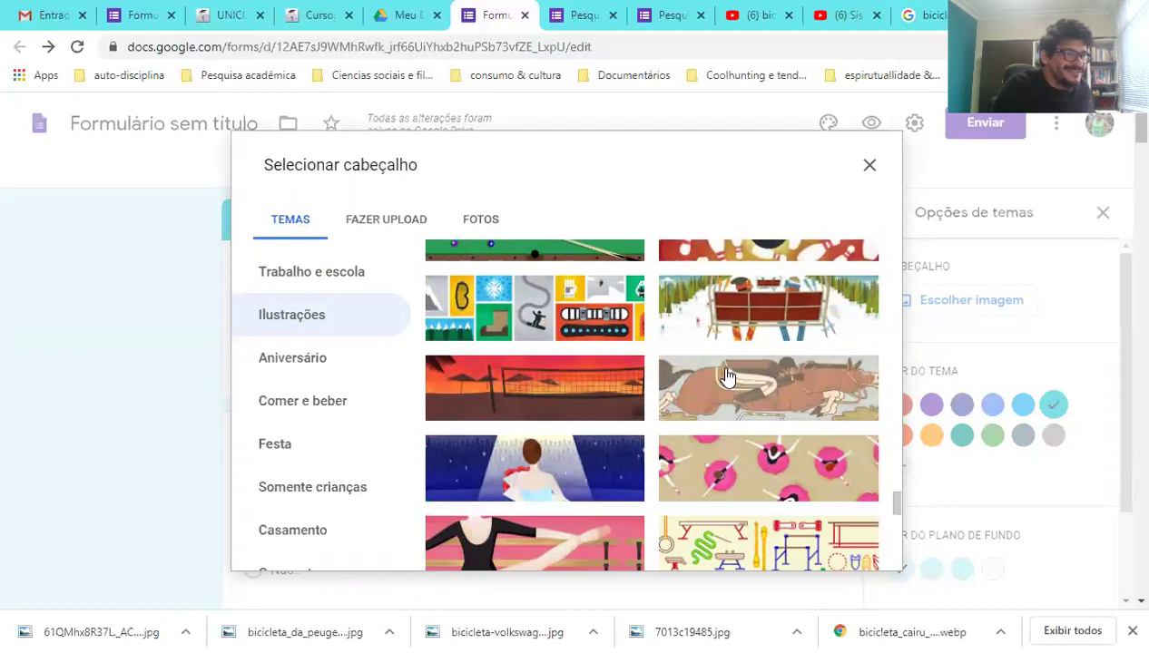
scroll(726, 375, down, 2)
scroll(726, 375, down, 1)
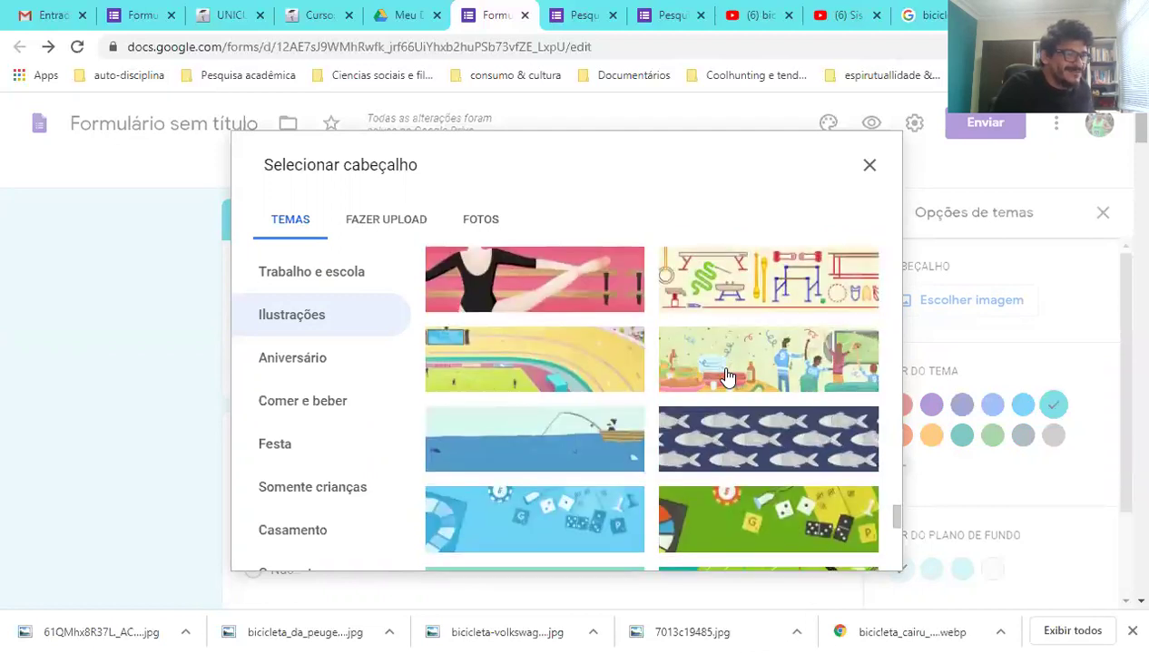
scroll(726, 375, down, 2)
scroll(726, 376, down, 1)
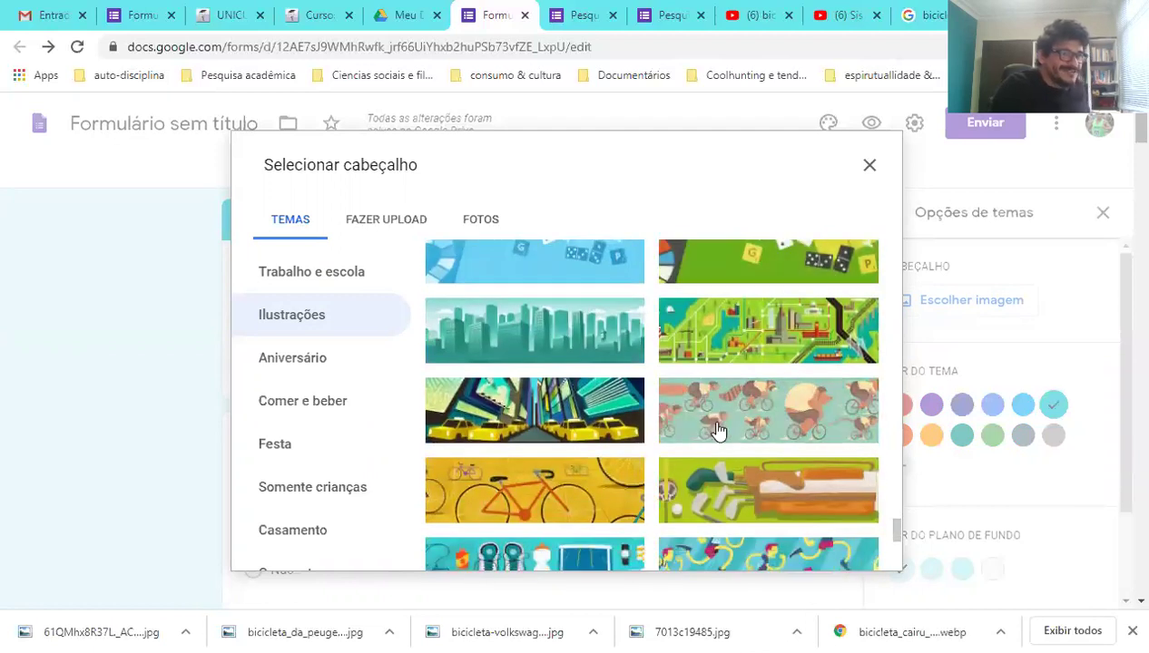
click(521, 491)
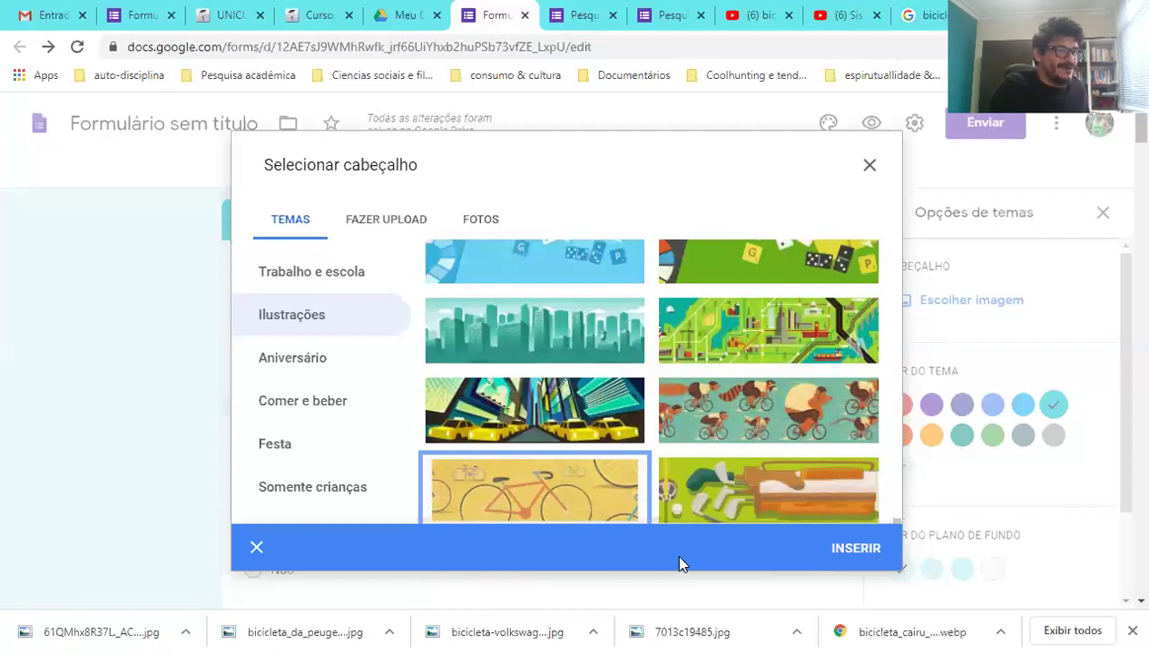
click(849, 551)
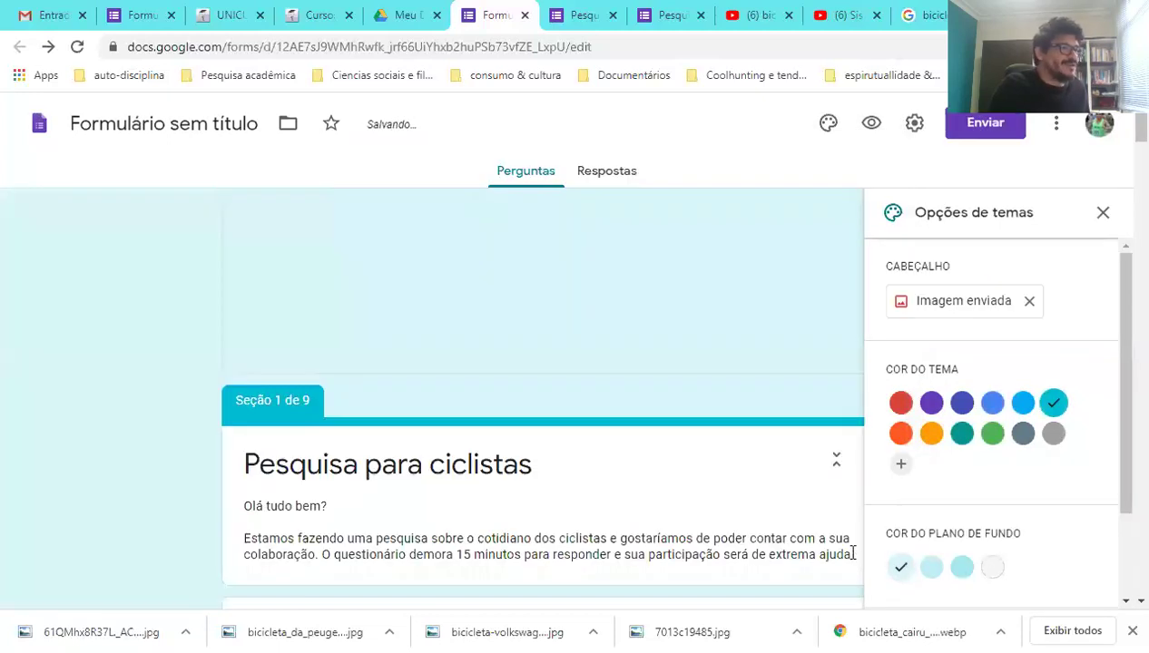
click(1101, 215)
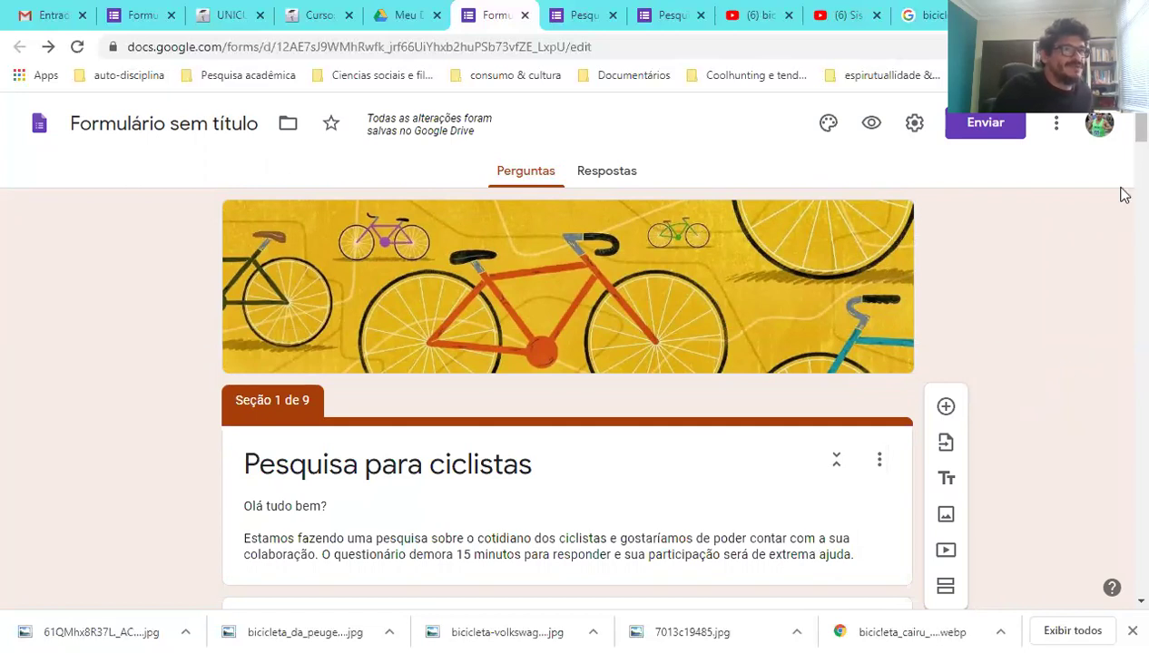
- Preview the form as respondents see it
click(871, 122)
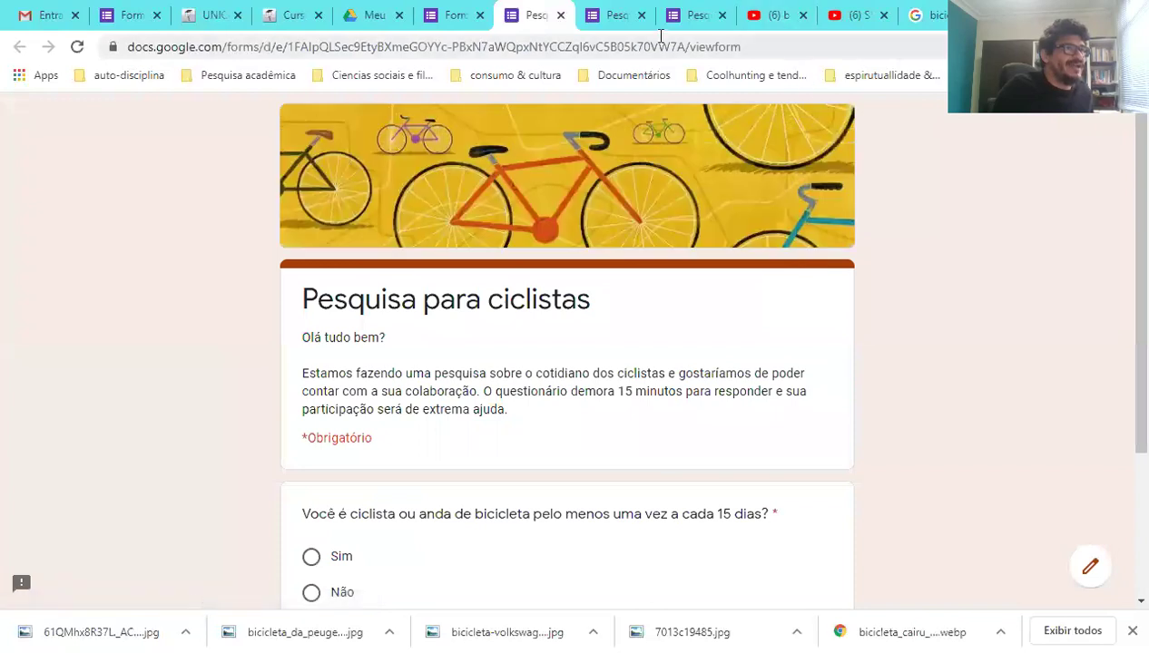
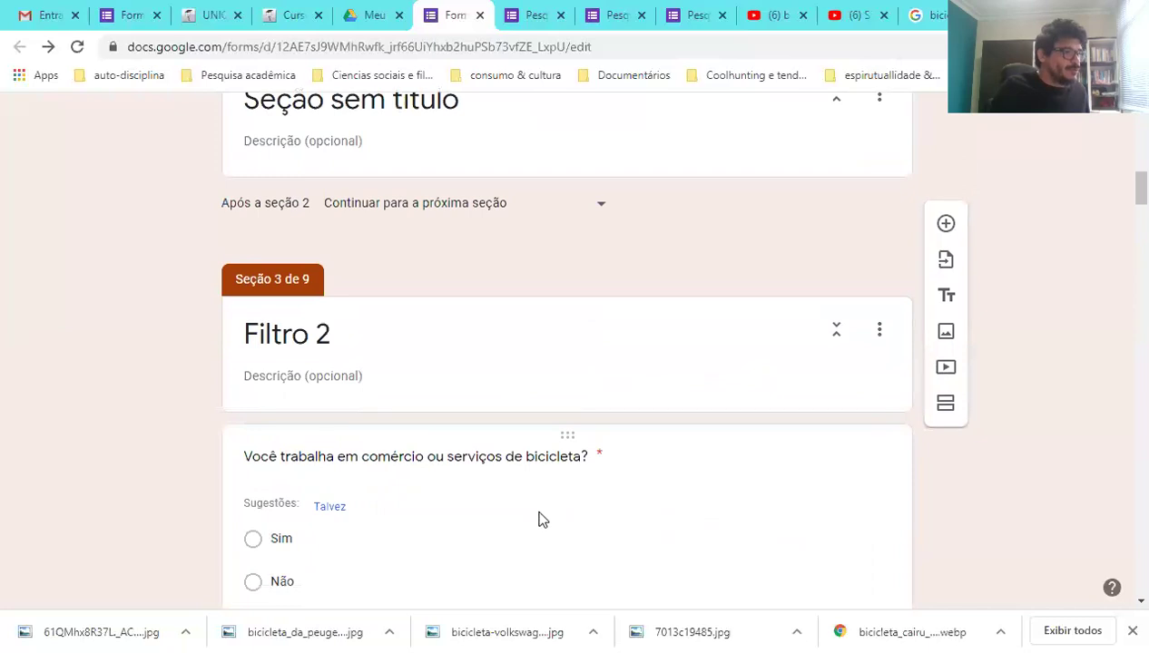
- Route the "Não" answer of "Você trabalha em comércio ou serviços de bicicleta?" to "Enviar formulário"
click(692, 304)
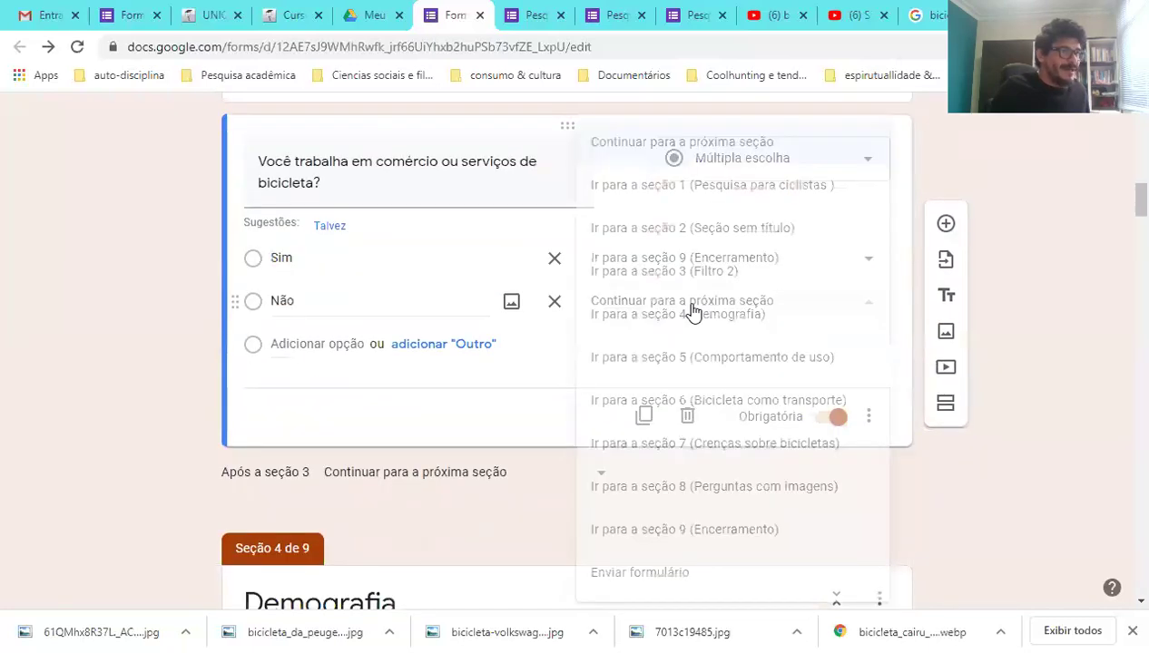
click(645, 575)
scroll(1044, 495, down, 15)
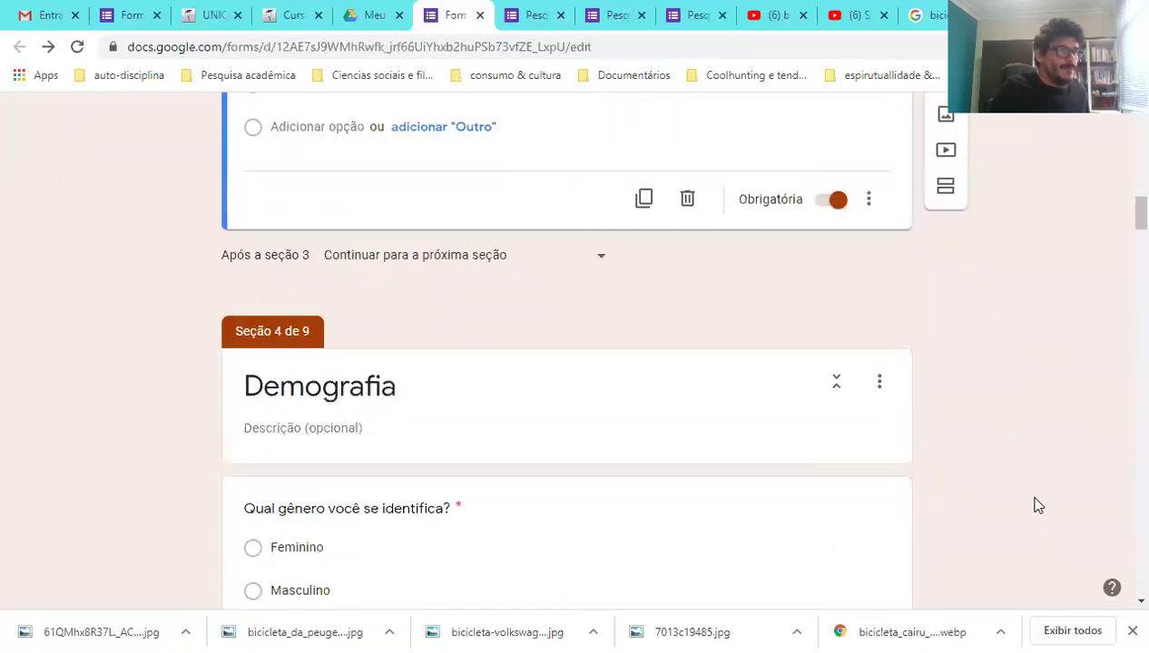
- Preview the form and answer "Sim" to the first cyclist filter question to test the section flow
scroll(1123, 387, up, 20)
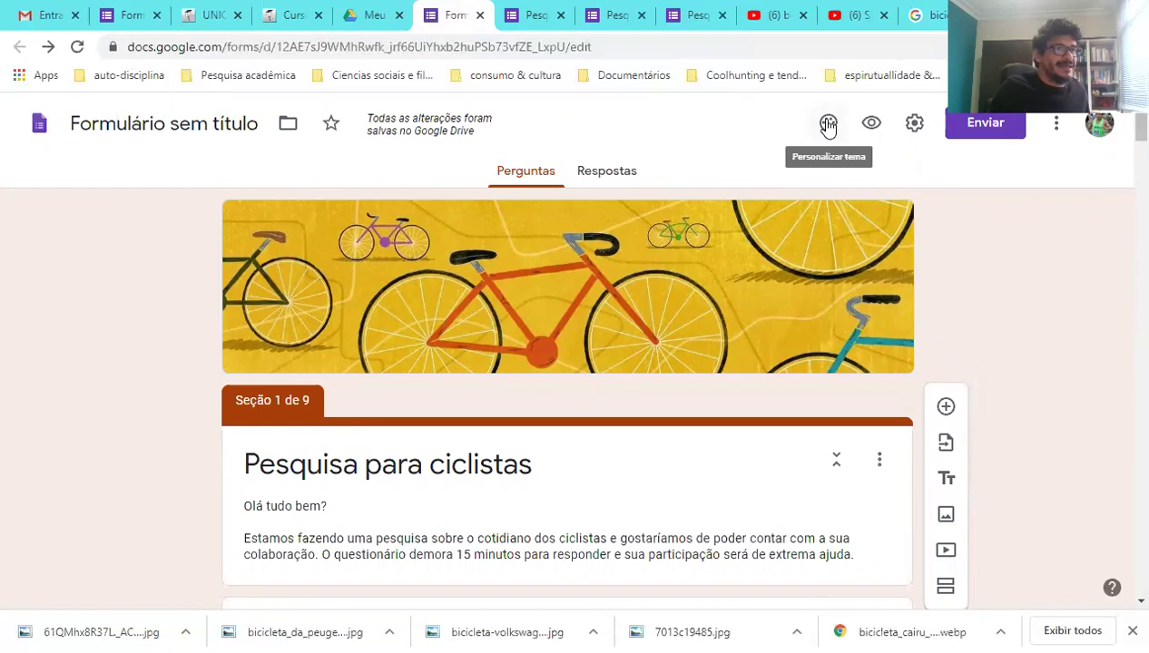
click(870, 130)
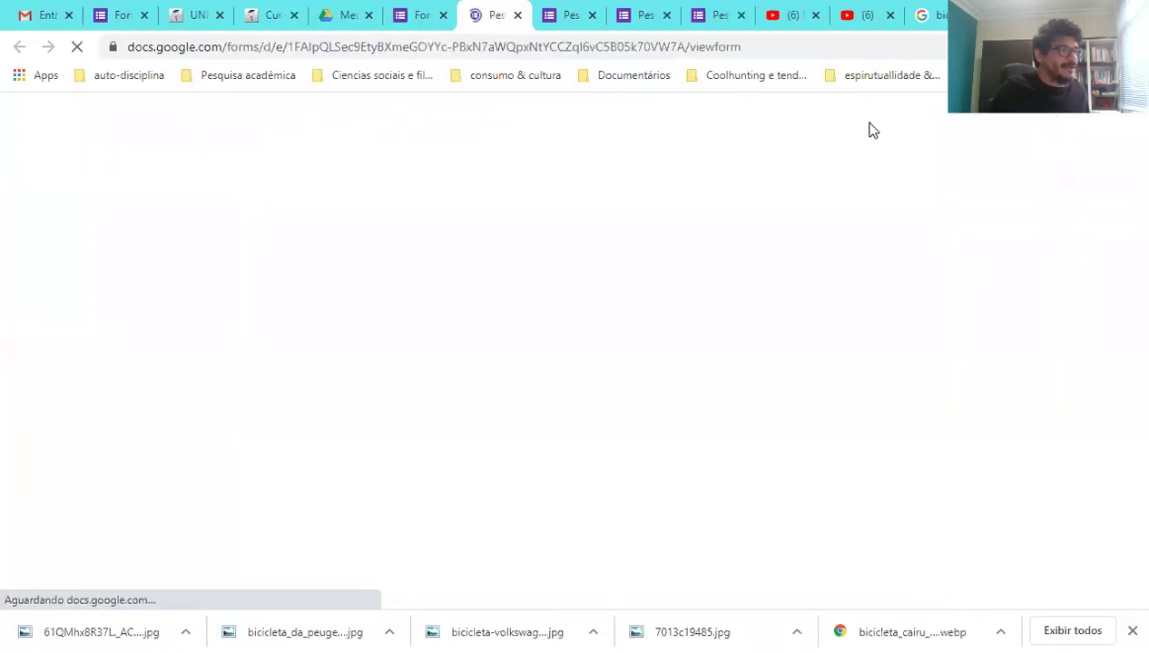
scroll(523, 433, down, 3)
click(311, 381)
click(334, 460)
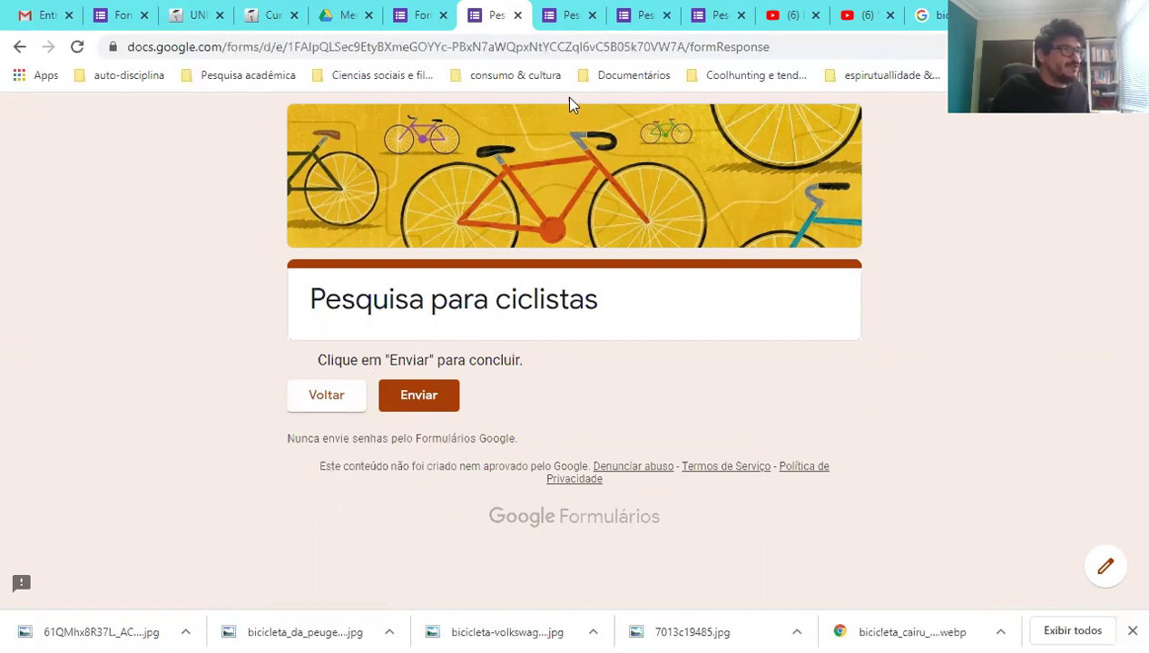
- Return to the form editor and look at the section options available for the "Encerramento" section
click(427, 27)
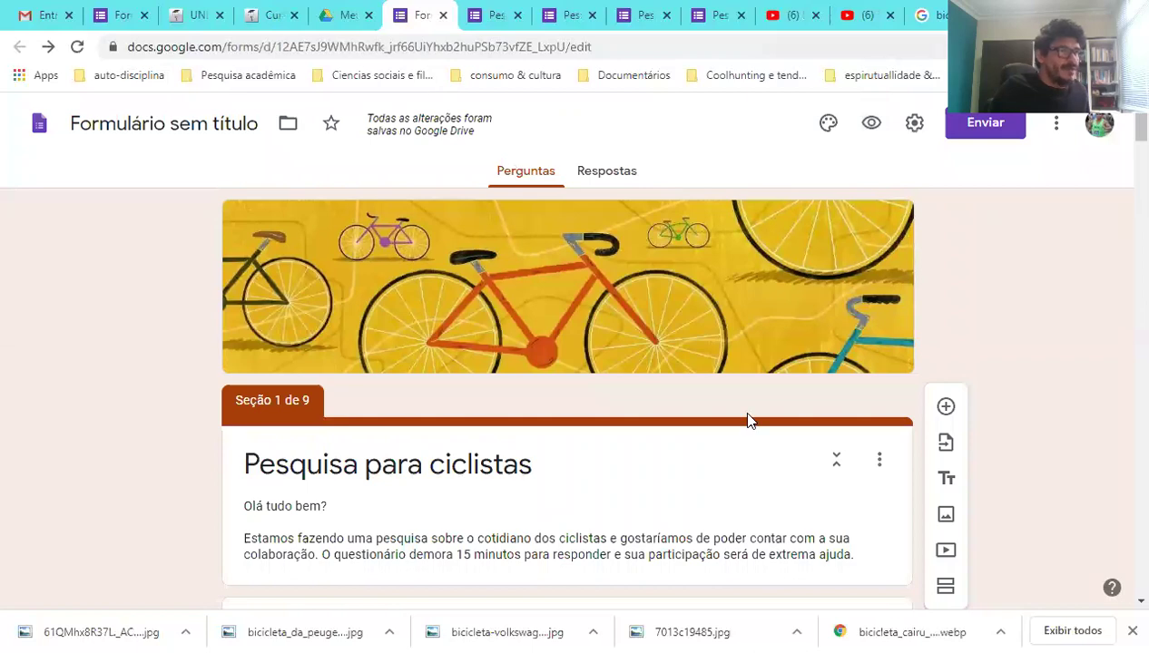
scroll(747, 420, down, 20)
scroll(745, 495, down, 20)
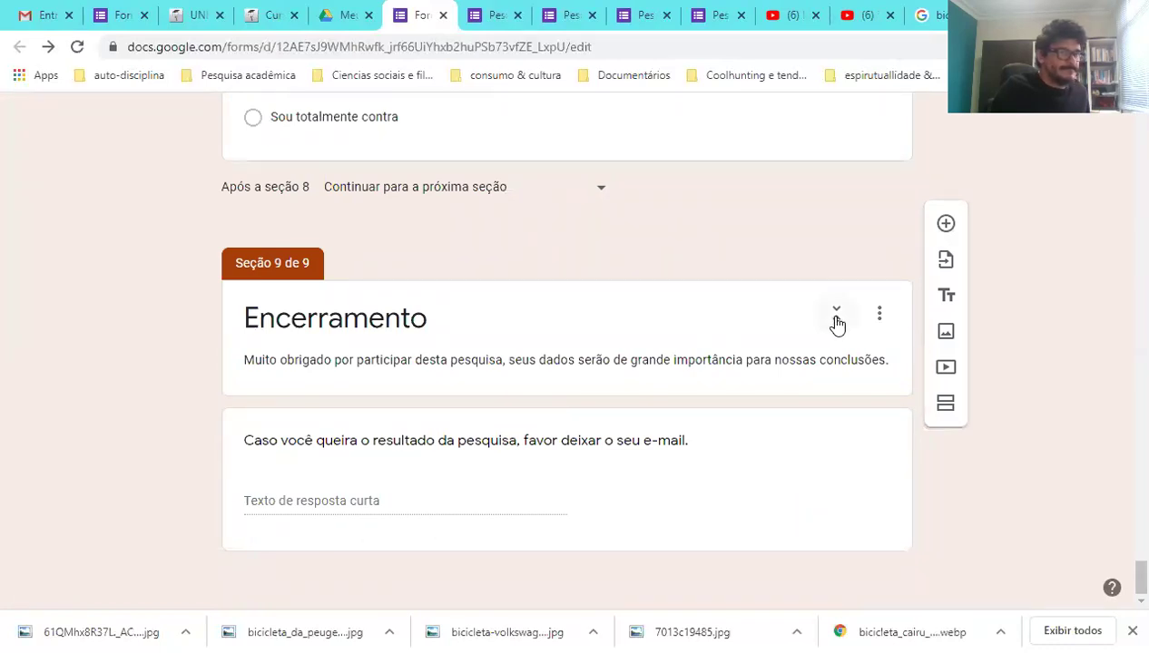
click(878, 318)
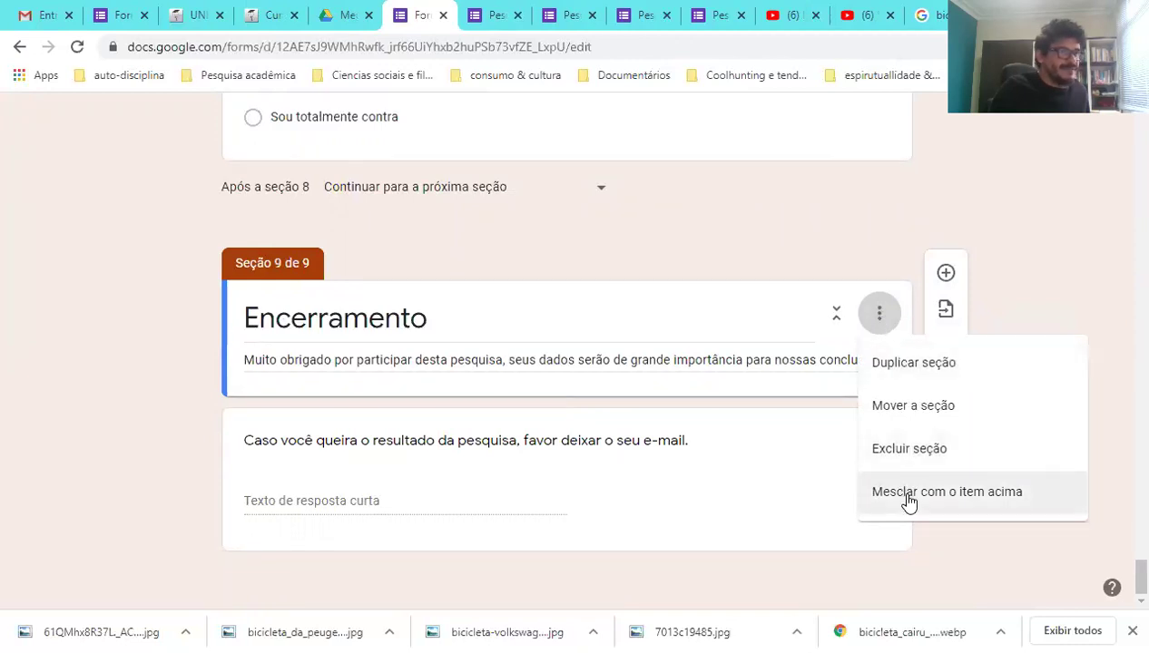
click(836, 326)
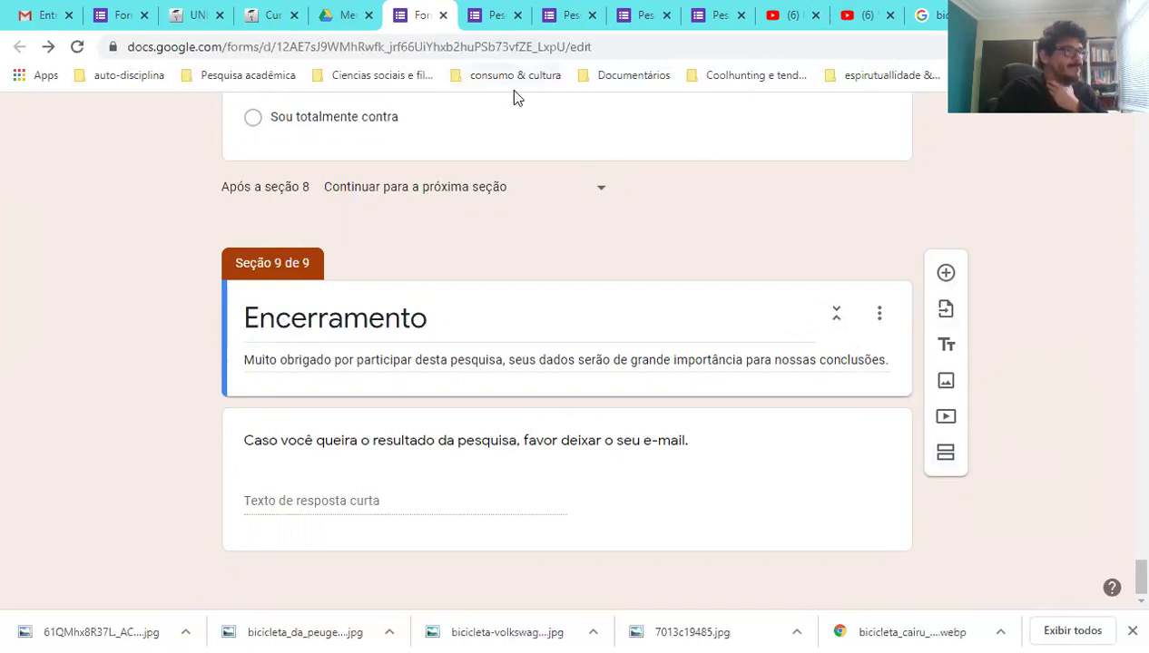
- Preview the form again and answer "Sim" to both filter questions to check where the respondent is sent
click(512, 30)
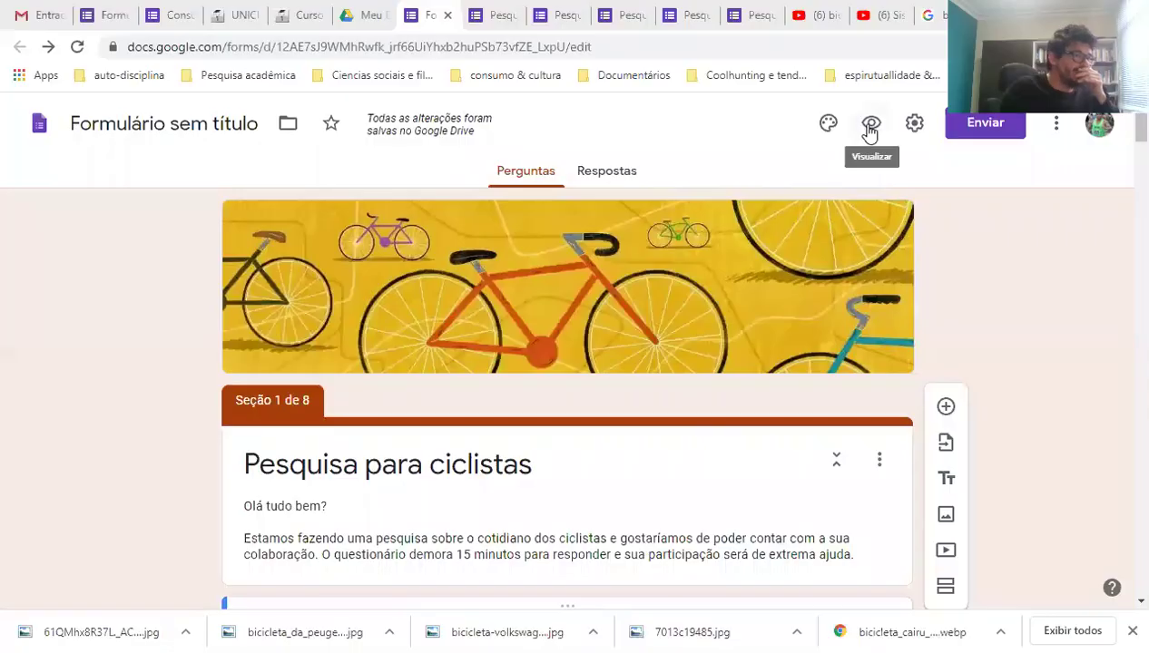
click(870, 126)
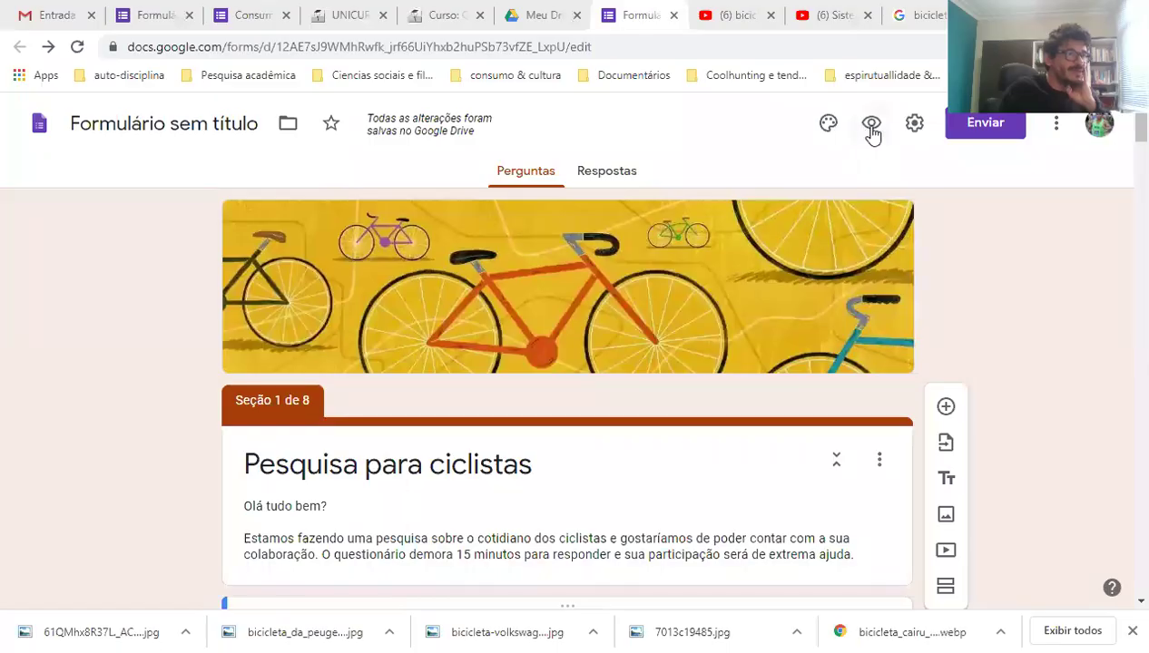
click(871, 133)
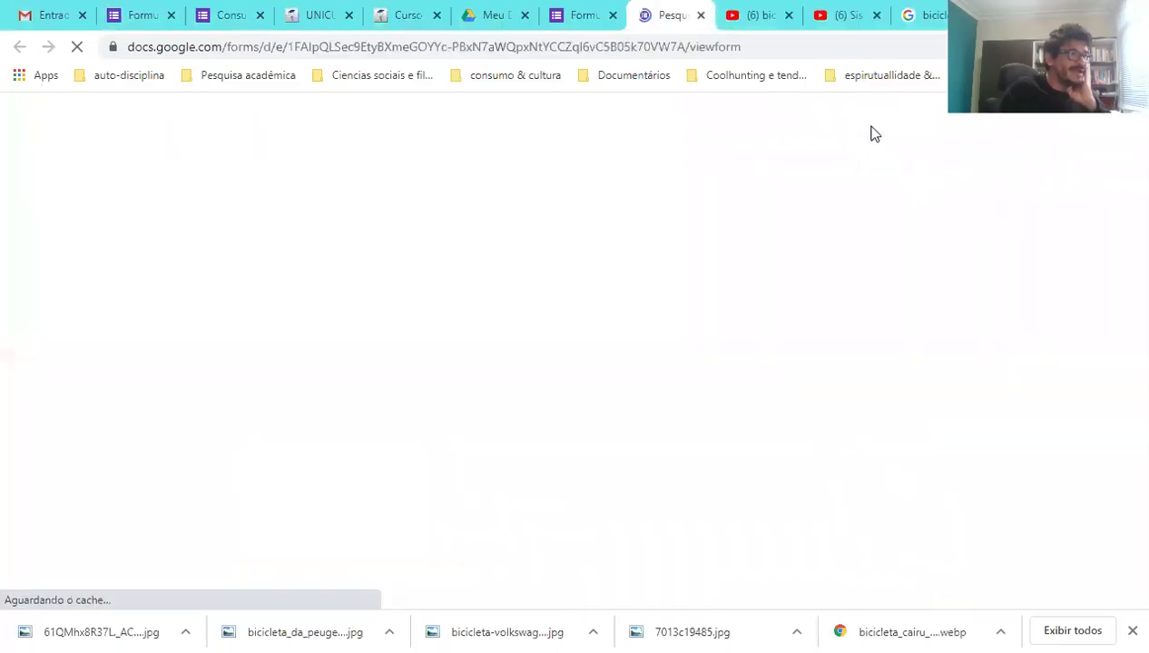
scroll(958, 437, down, 3)
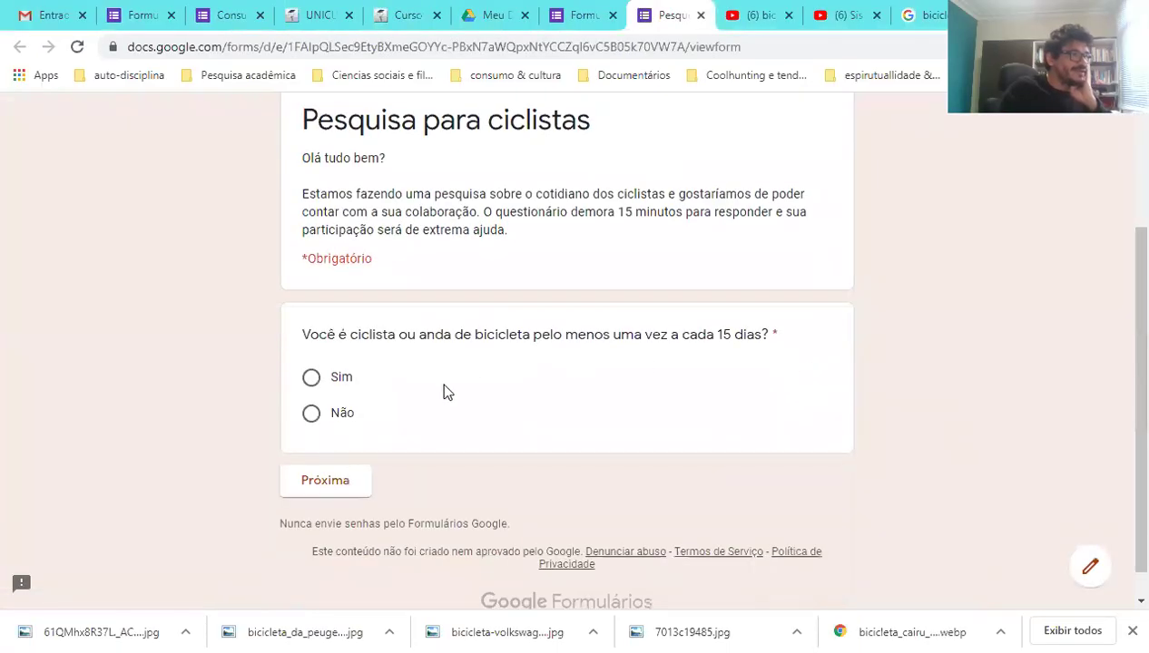
click(334, 385)
click(331, 489)
scroll(331, 499, down, 2)
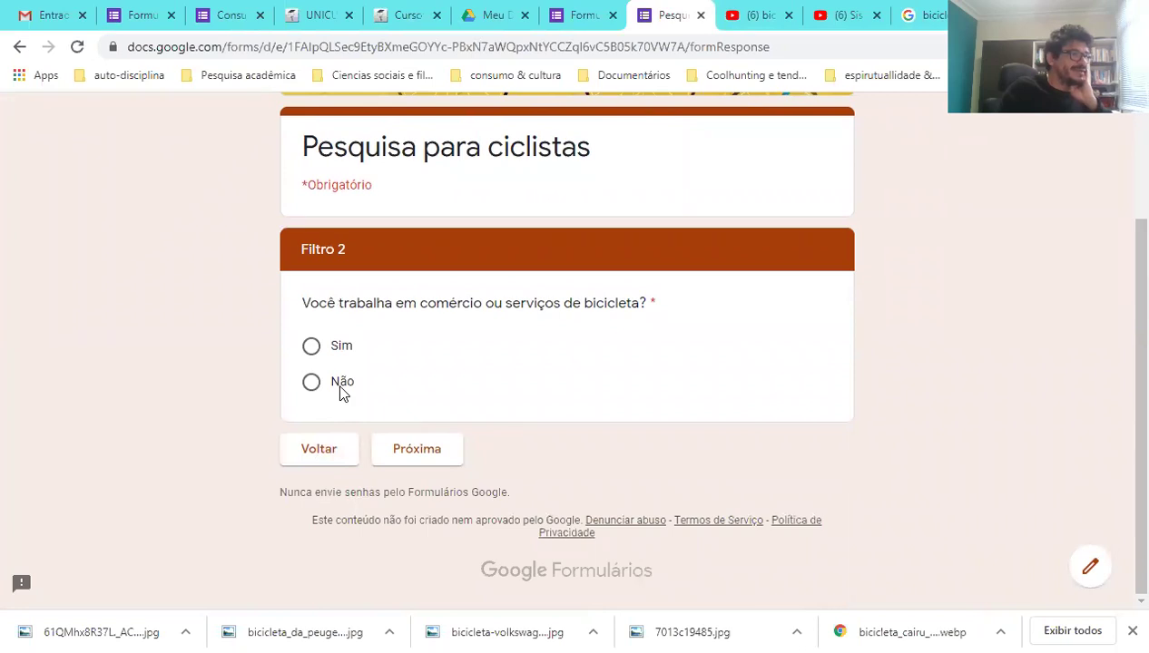
click(343, 354)
click(408, 447)
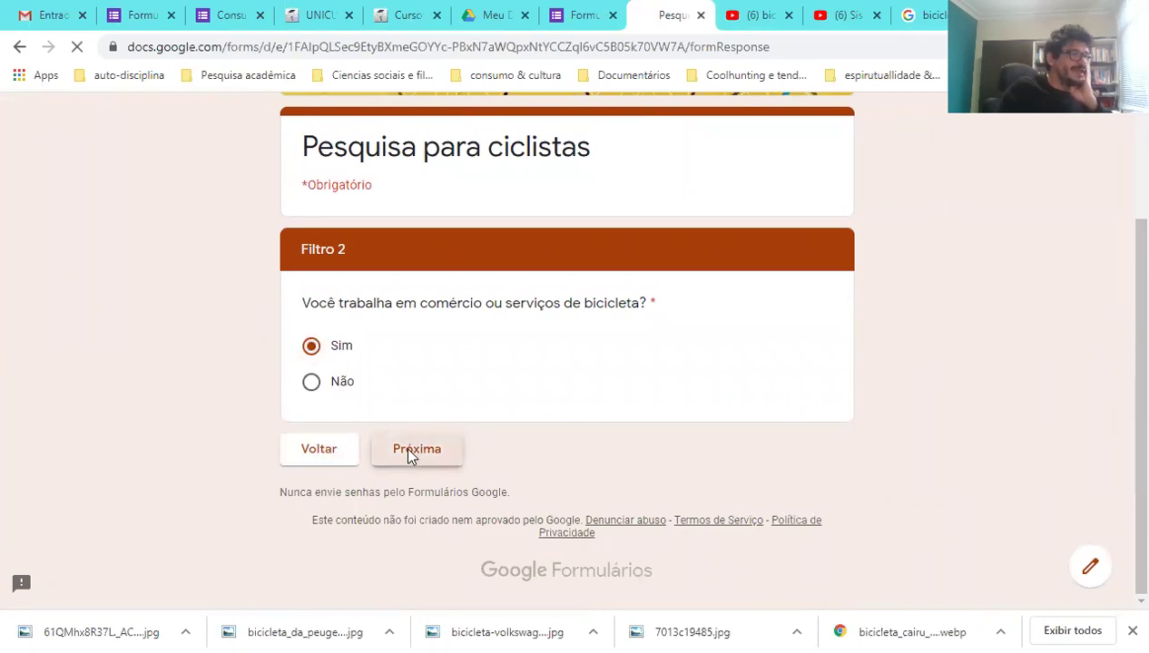
scroll(431, 441, down, 2)
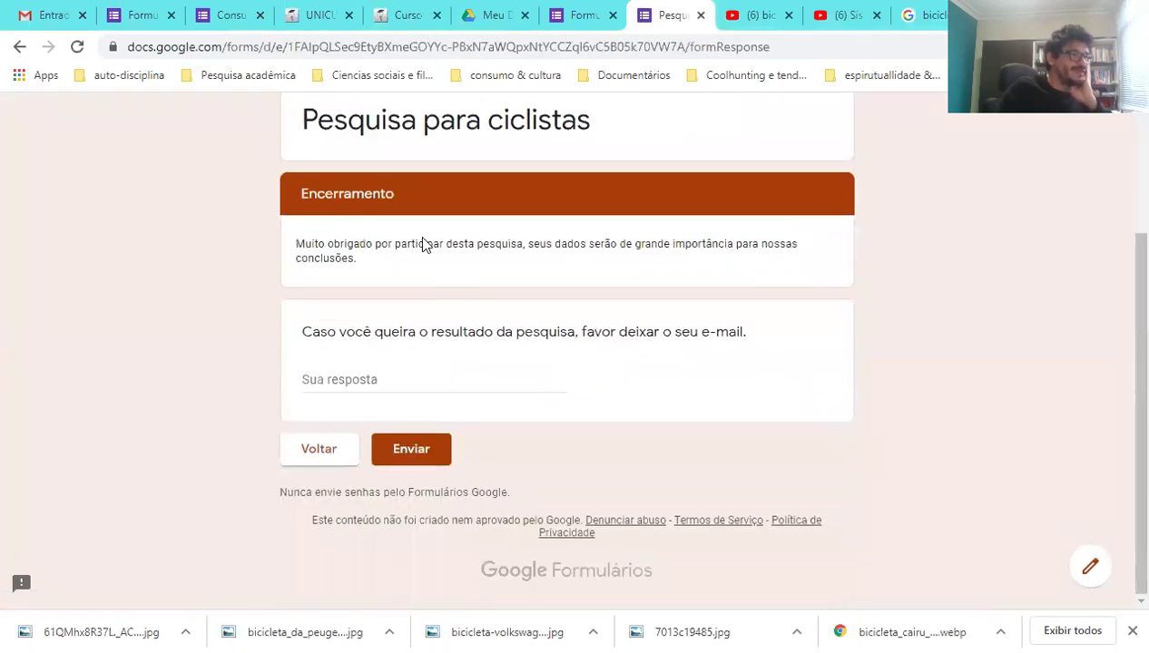
- Go back to "Filtro 2", test the "Não" answer's route, and return to the question
click(325, 454)
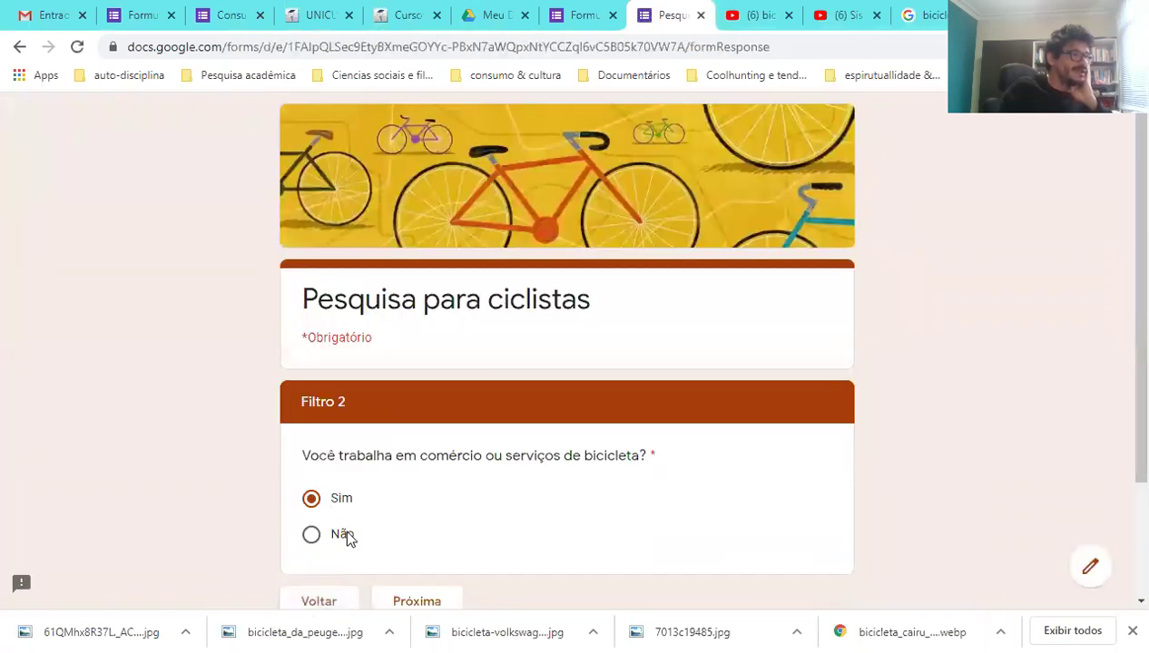
click(345, 535)
scroll(425, 516, down, 2)
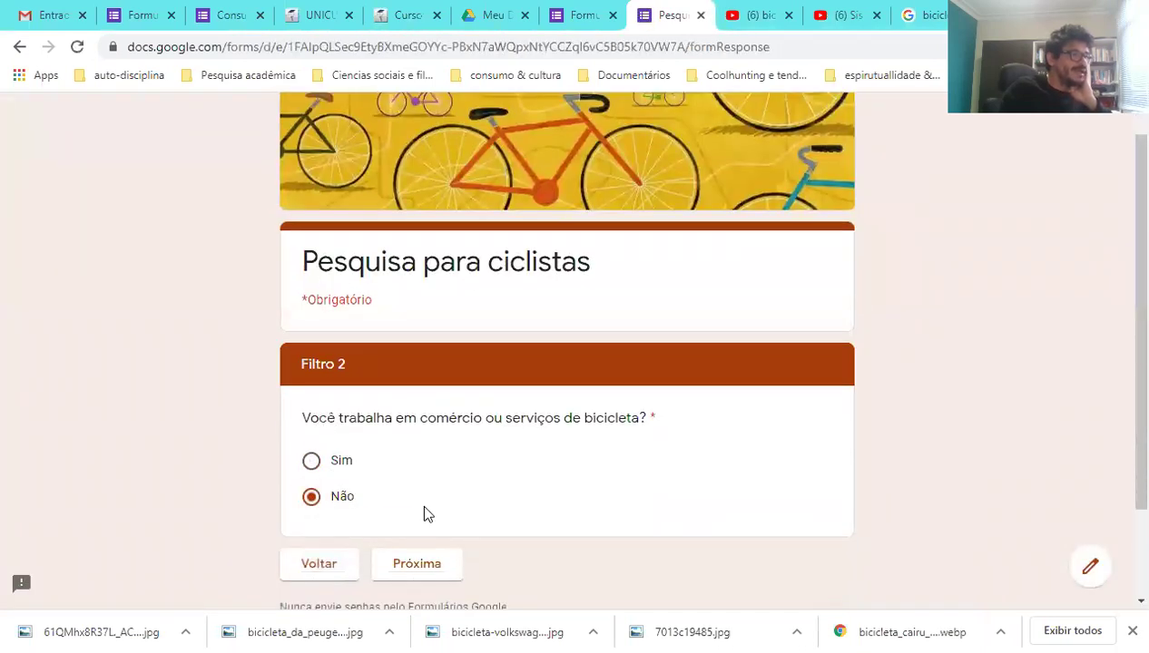
click(415, 450)
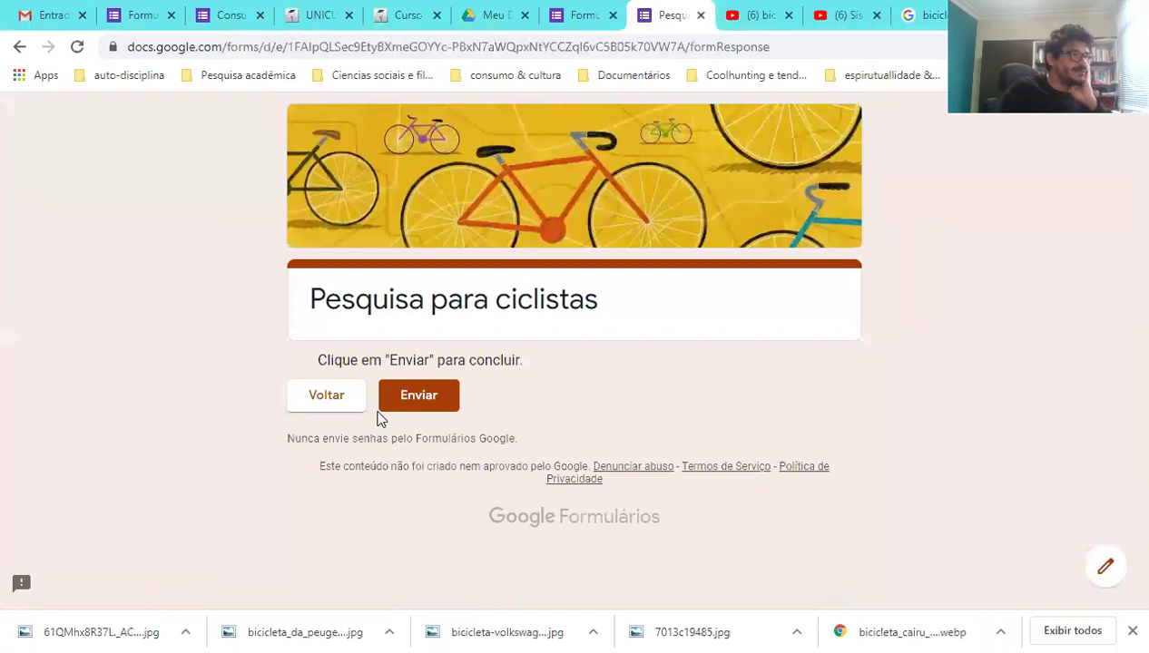
click(325, 407)
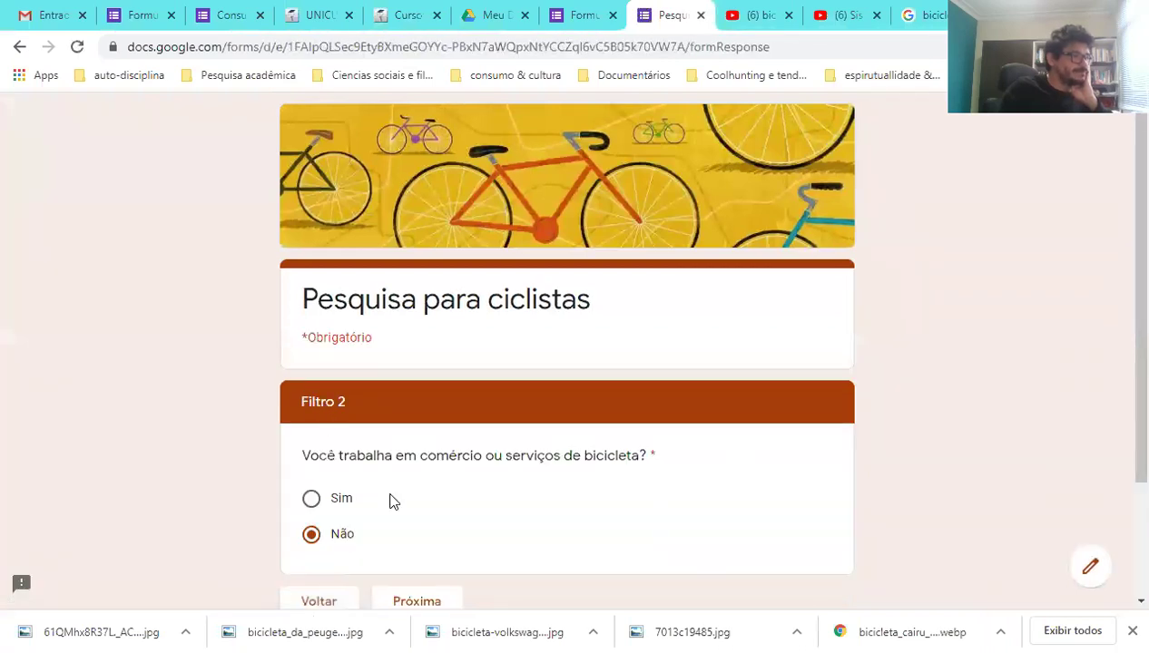
scroll(390, 501, down, 1)
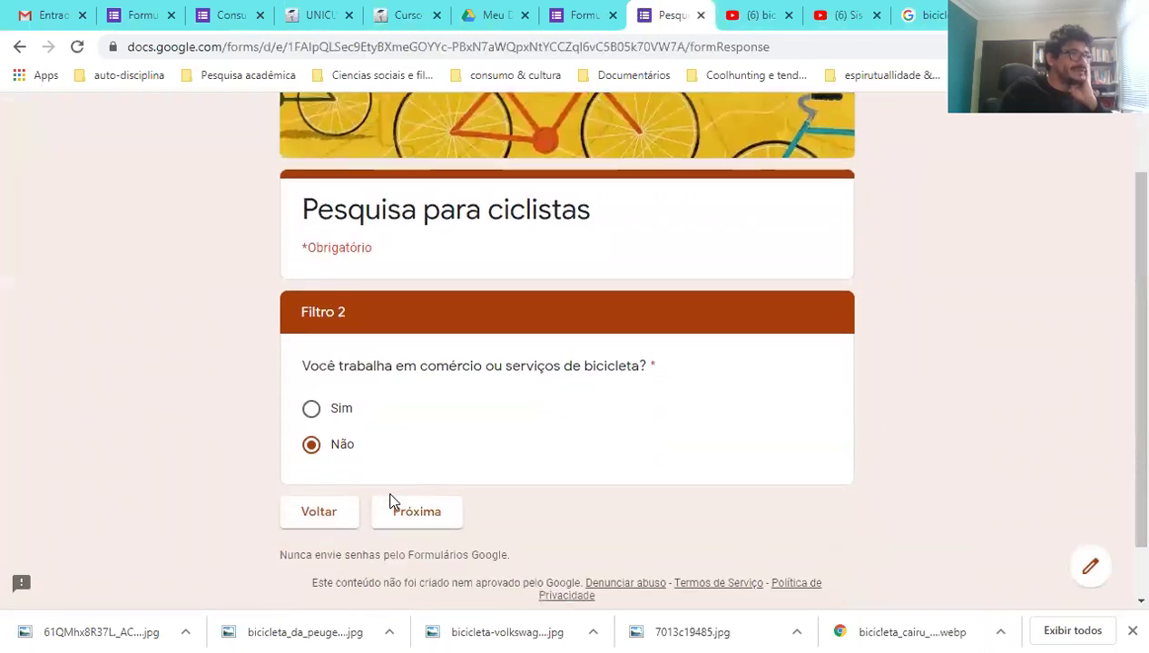
- In the form editor, route the "Não" answer of the "Filtro 2" question to "Continuar para a próxima seção"
click(574, 20)
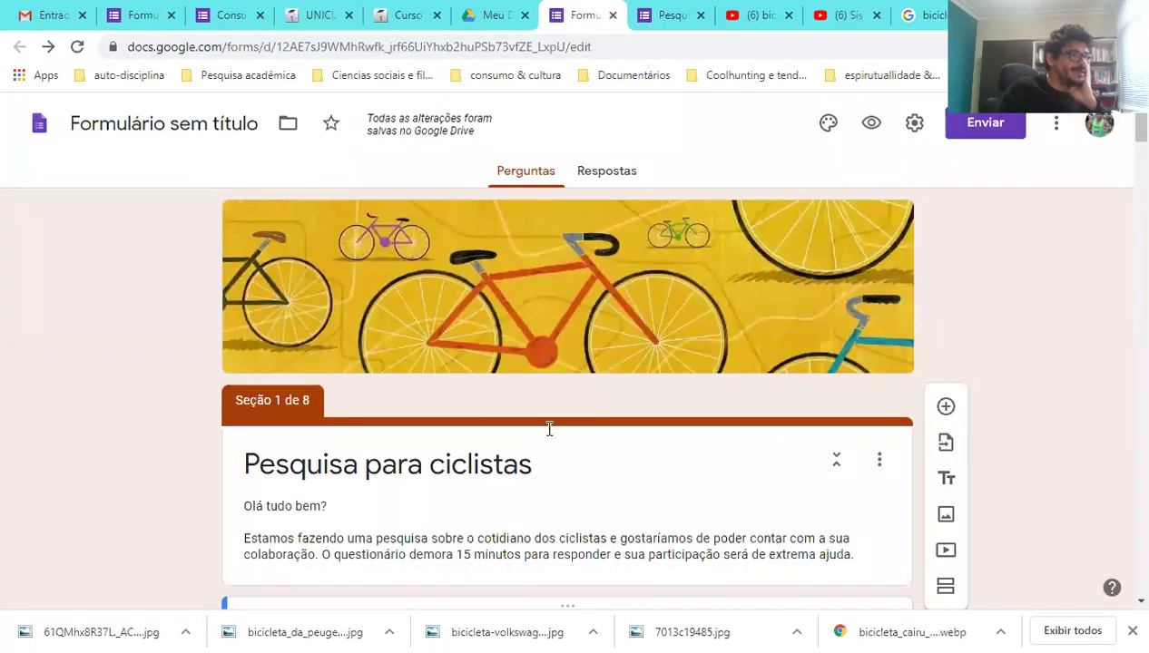
scroll(546, 432, down, 8)
scroll(547, 437, down, 3)
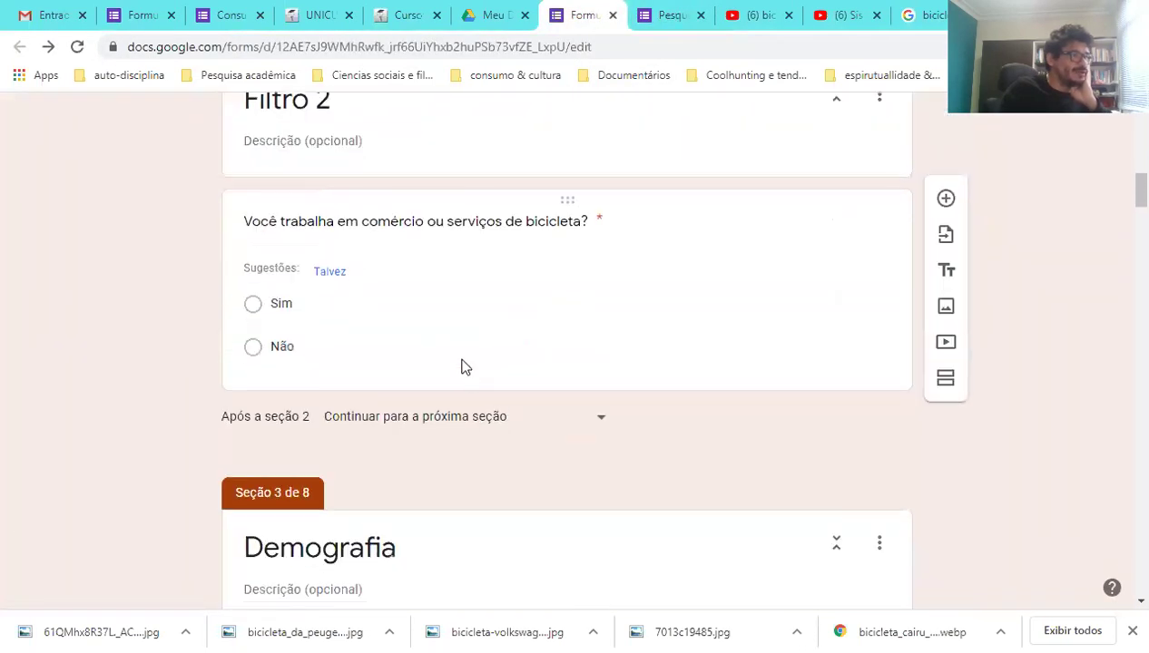
click(462, 366)
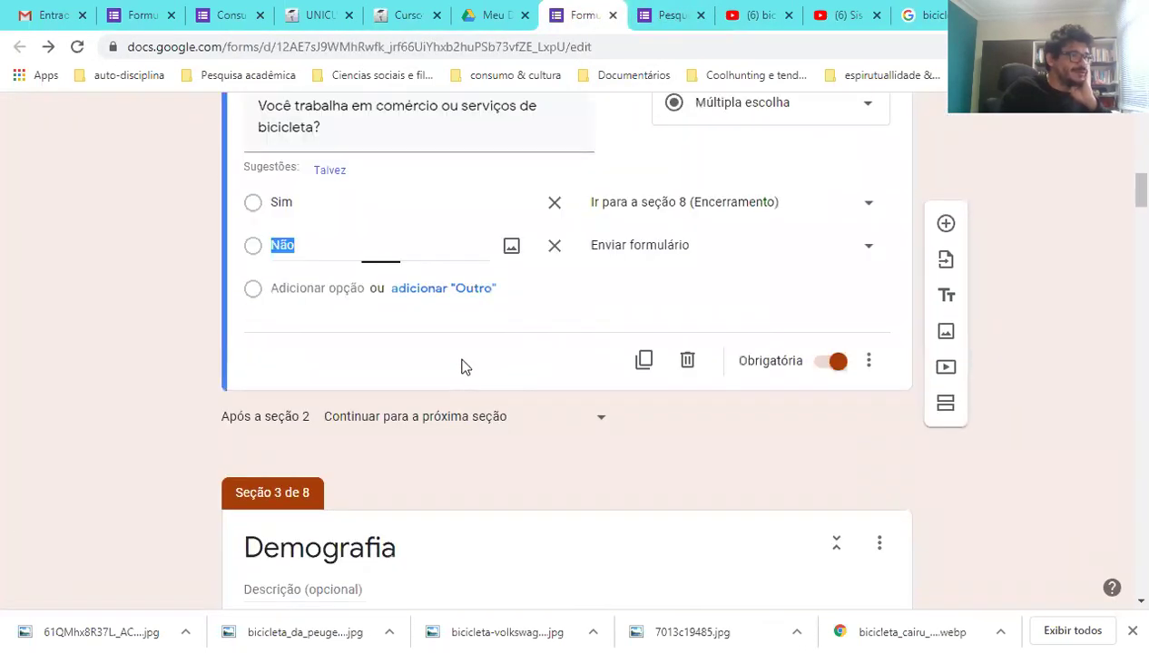
click(645, 251)
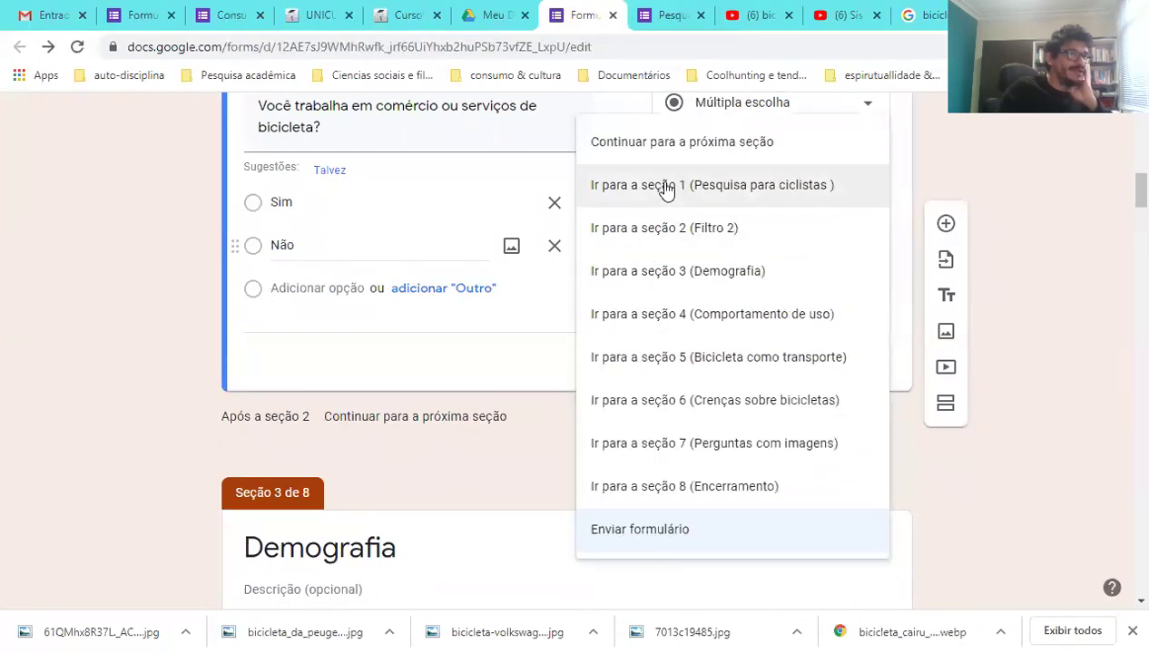
click(658, 148)
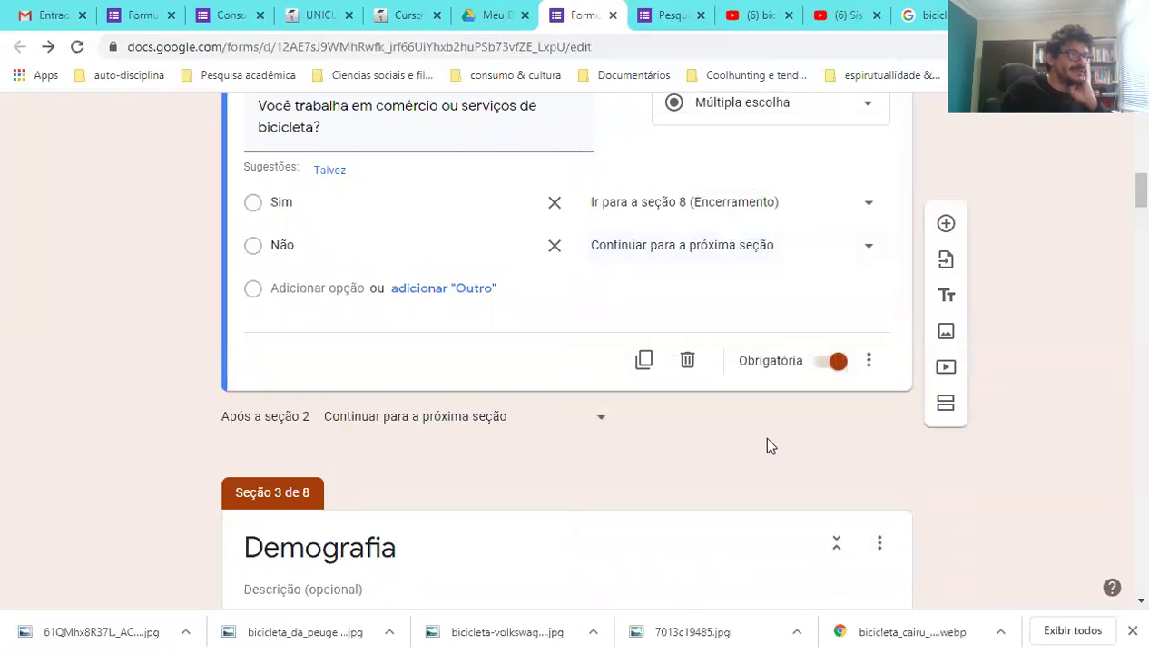
- Replace the old preview with a fresh one and answer "Sim" and "Não" to the two filter questions
click(699, 14)
scroll(997, 546, up, 10)
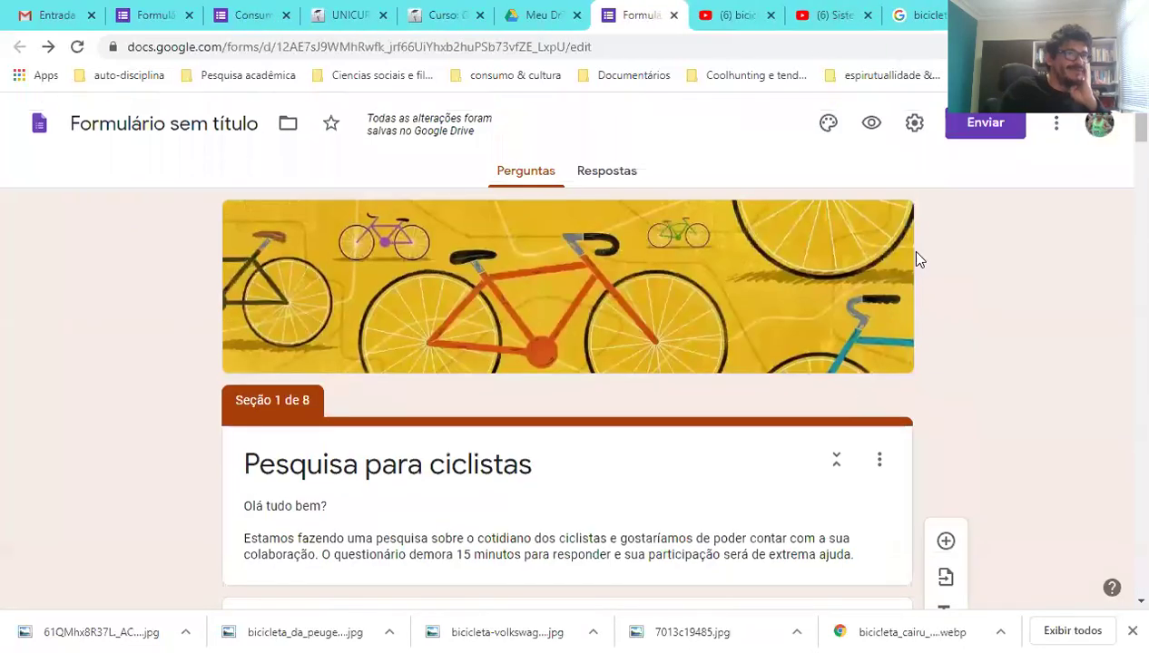
click(871, 123)
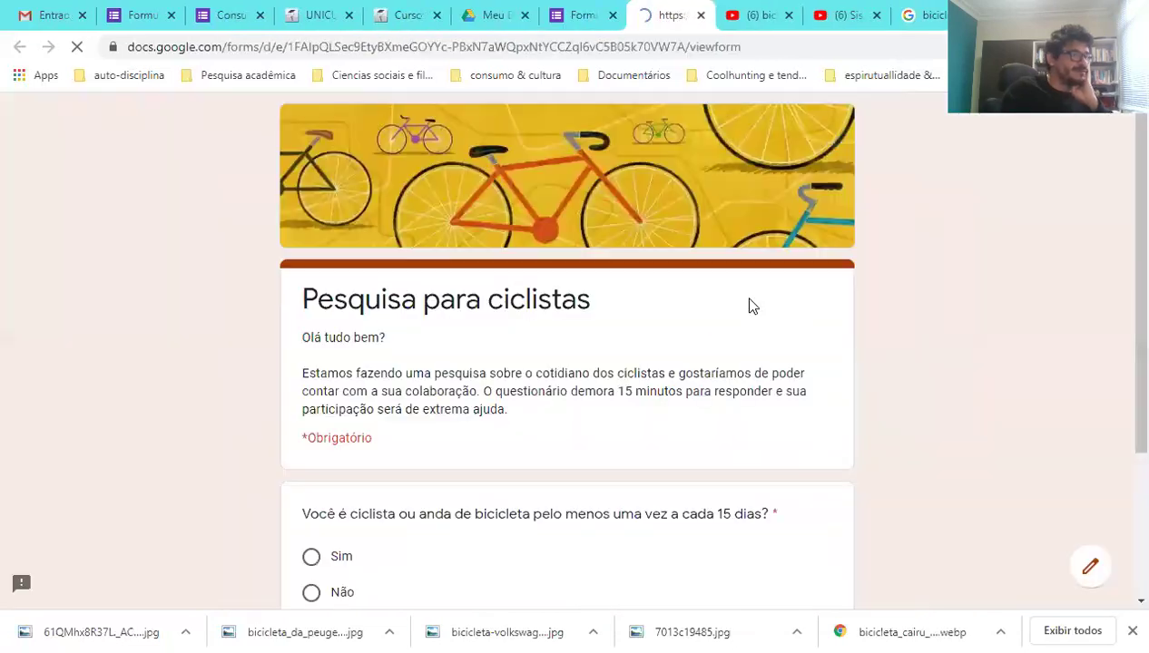
scroll(381, 445, down, 2)
click(344, 379)
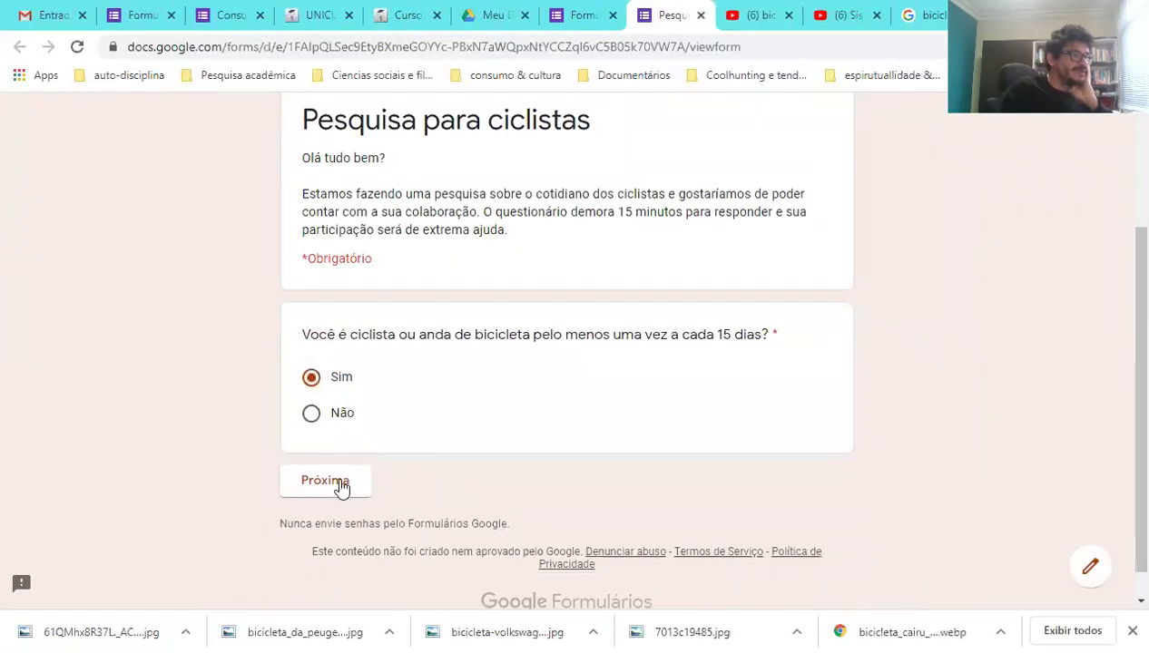
click(335, 481)
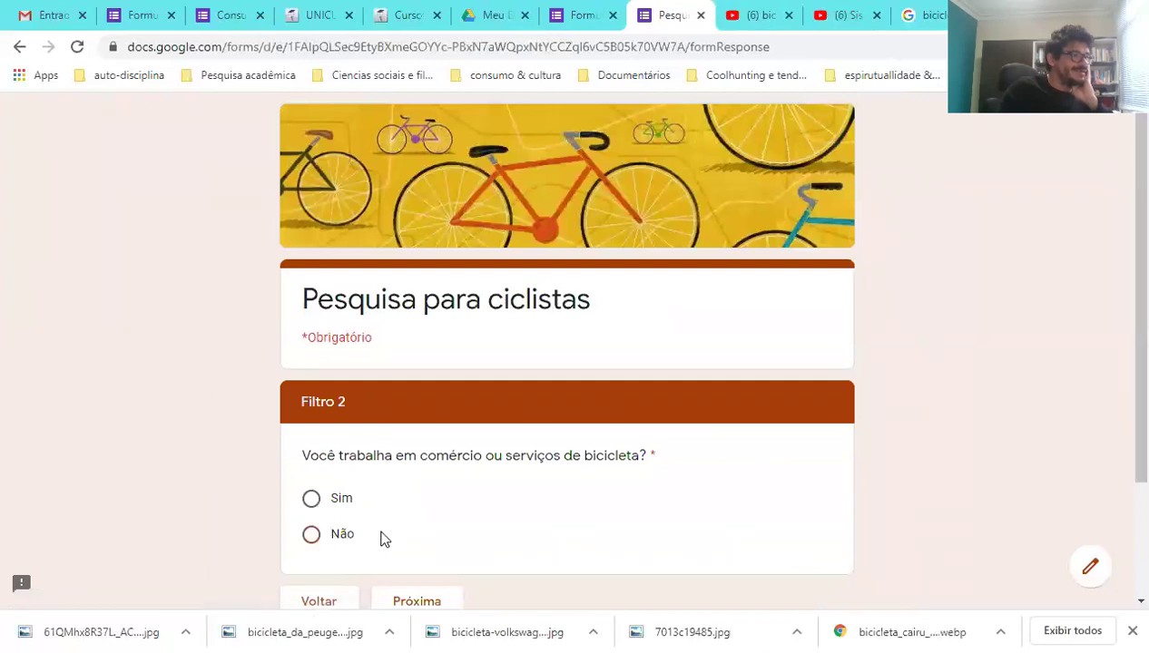
click(381, 539)
scroll(435, 508, down, 2)
click(403, 460)
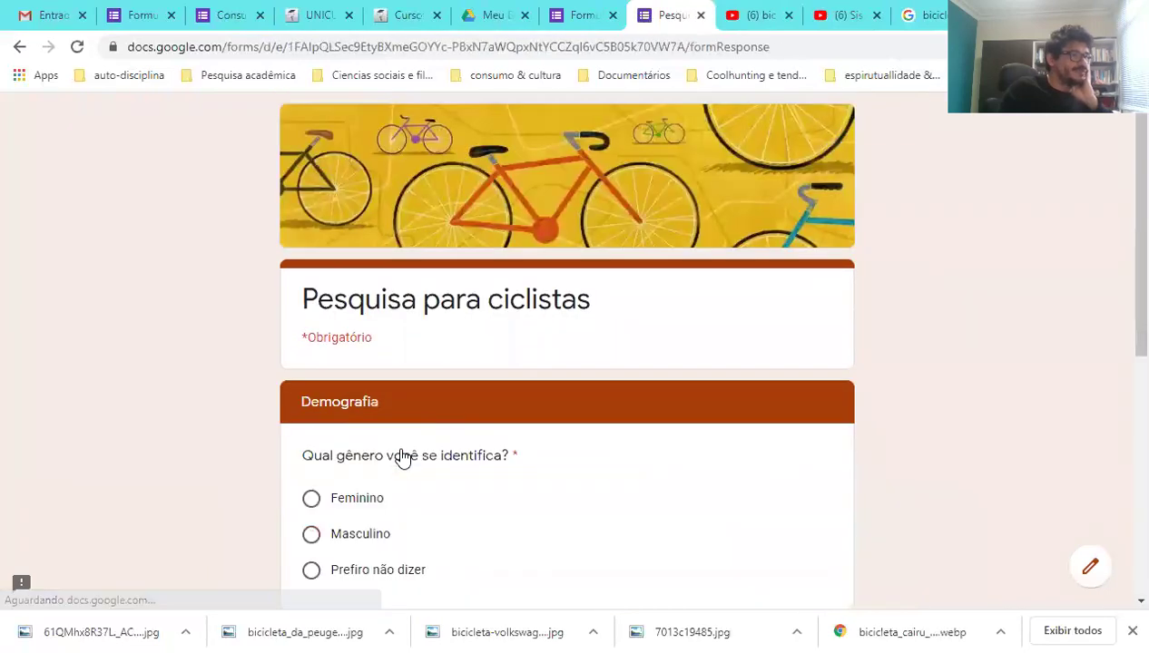
- Answer the "Demografia" questions with "Masculino" and "De R$ 1.001,00 a R$ 3.000,00" and advance to the following section
scroll(391, 363, down, 3)
click(370, 470)
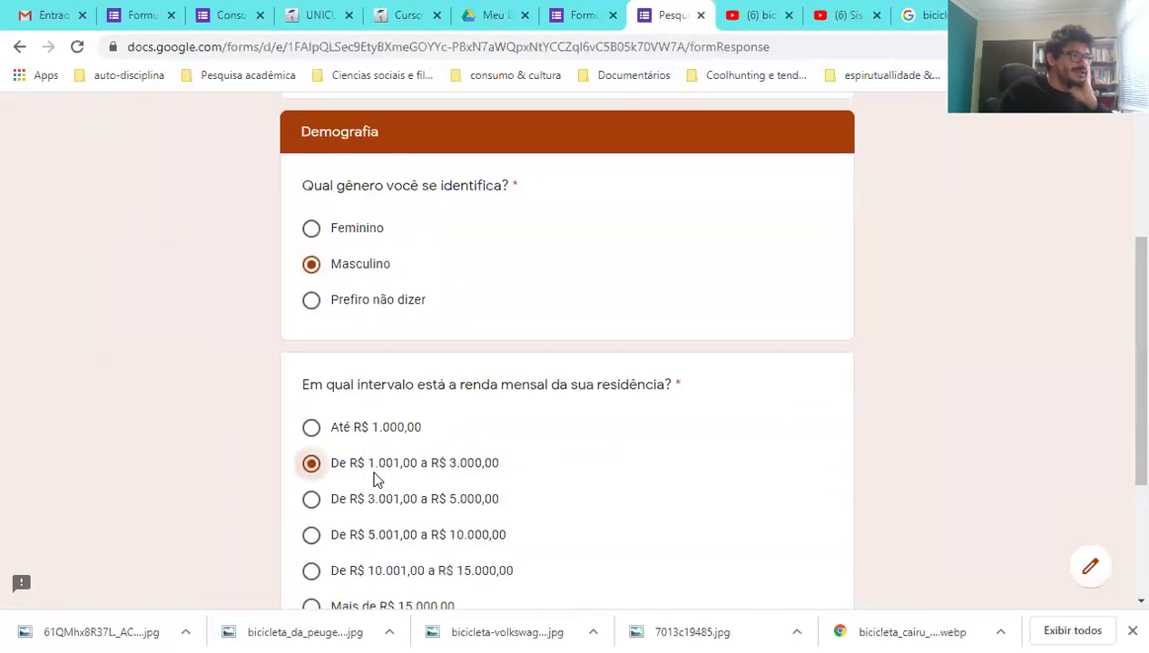
scroll(391, 467, down, 3)
click(415, 450)
- Complete the "Comportamento de uso" section, answering "Não" to the bicycle being the main transport, and advance
scroll(415, 461, down, 3)
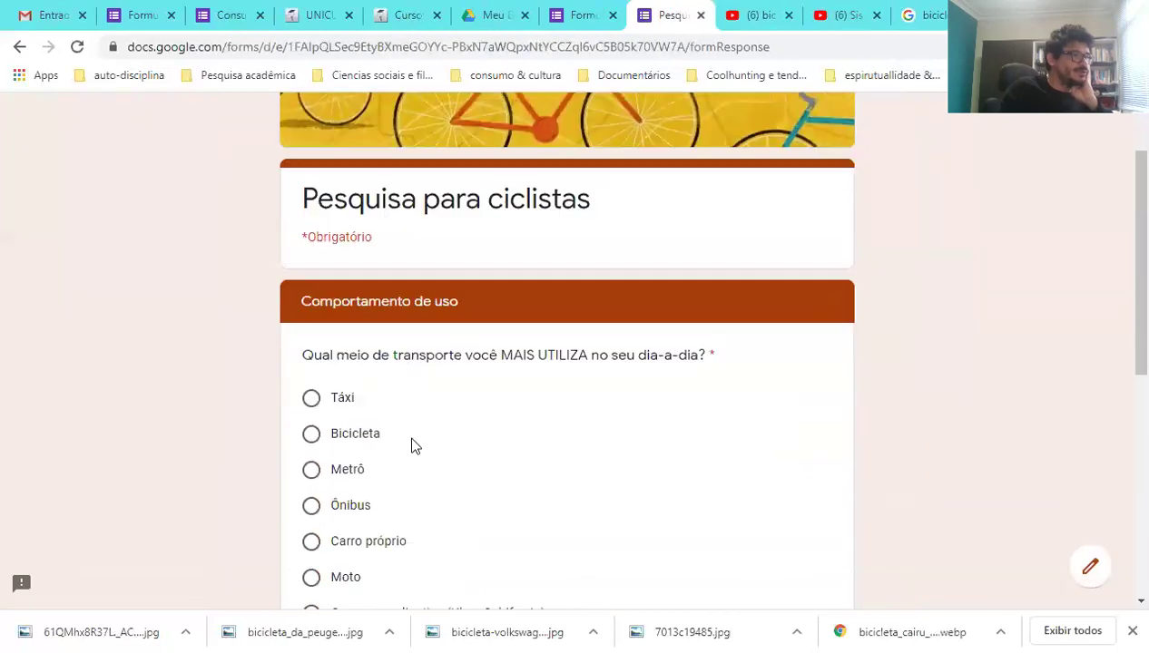
click(346, 305)
scroll(418, 482, down, 4)
click(334, 379)
click(435, 463)
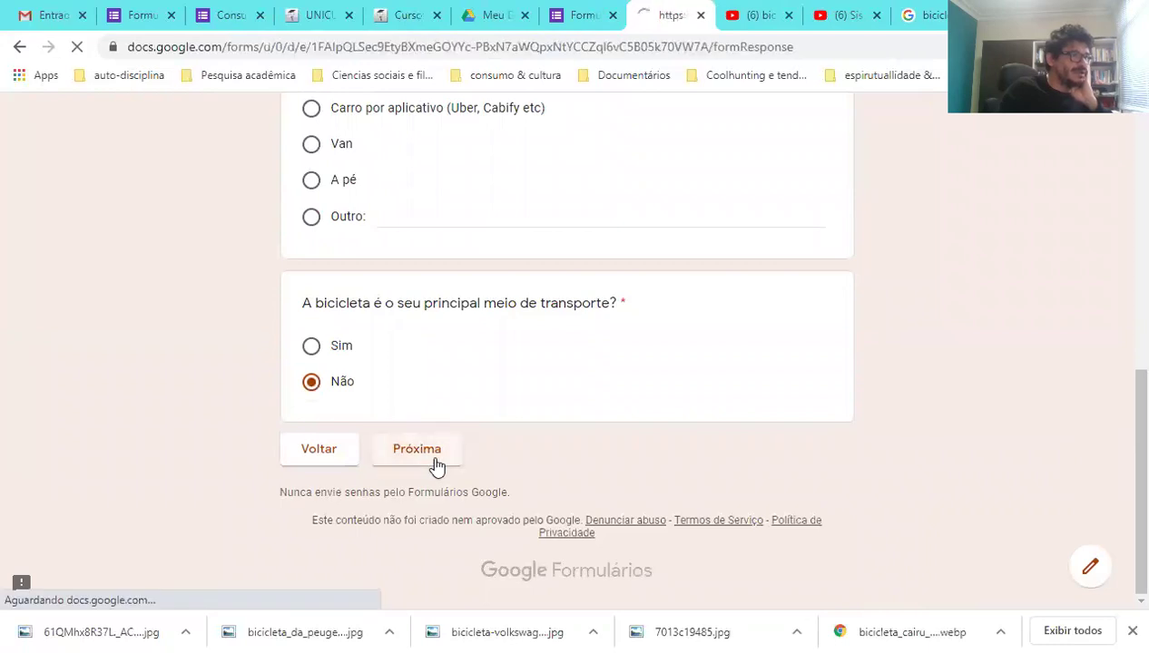
- Rate all three reasons for cycling in "Crenças sobre bicicletas" as "5 Concordo totalmente"
scroll(454, 445, down, 3)
click(443, 367)
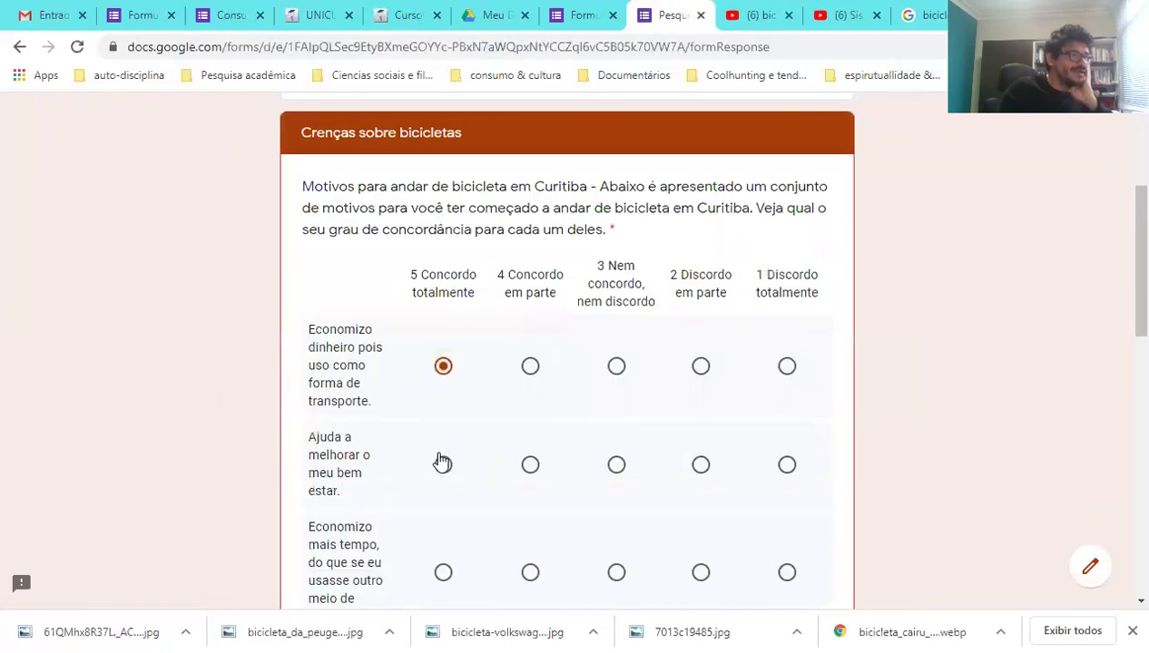
click(443, 465)
scroll(444, 454, down, 2)
click(444, 399)
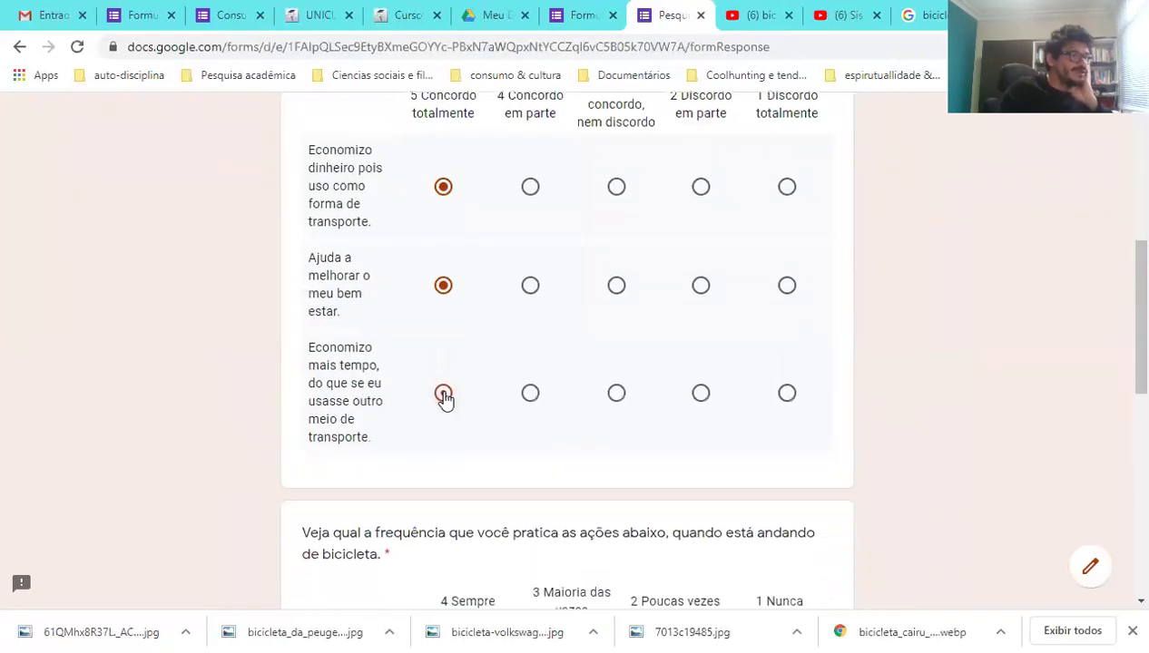
scroll(551, 419, down, 3)
scroll(584, 402, up, 5)
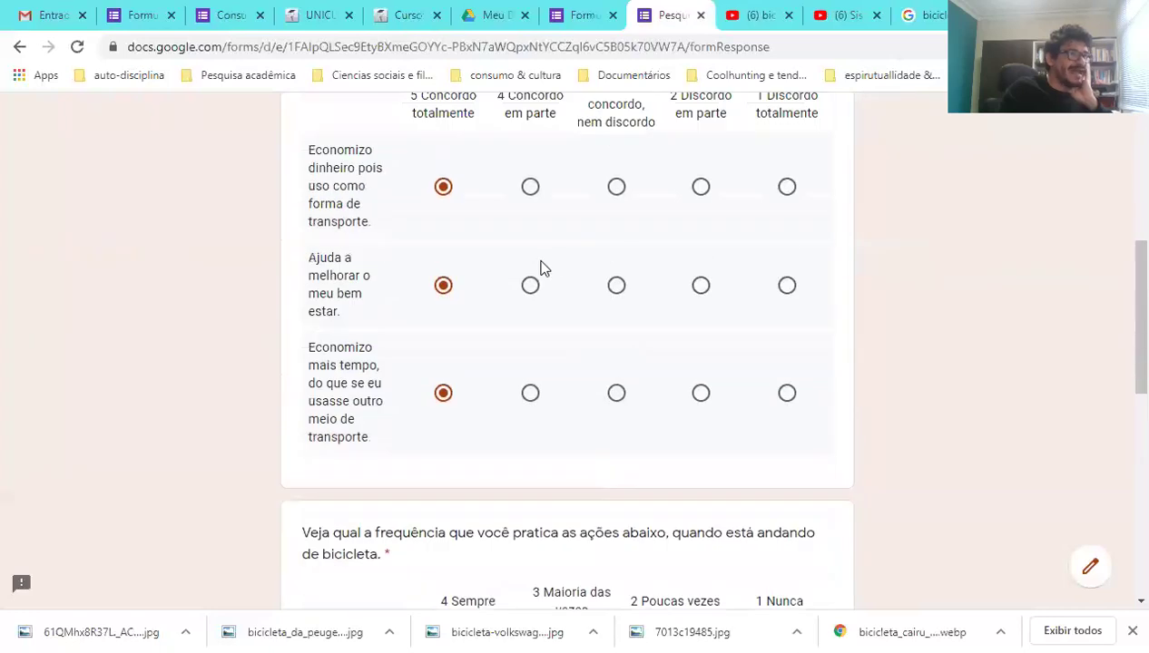
- Mark all four actions in the cycling habits frequency grid as "3 Maioria das vezes"
scroll(544, 316, down, 6)
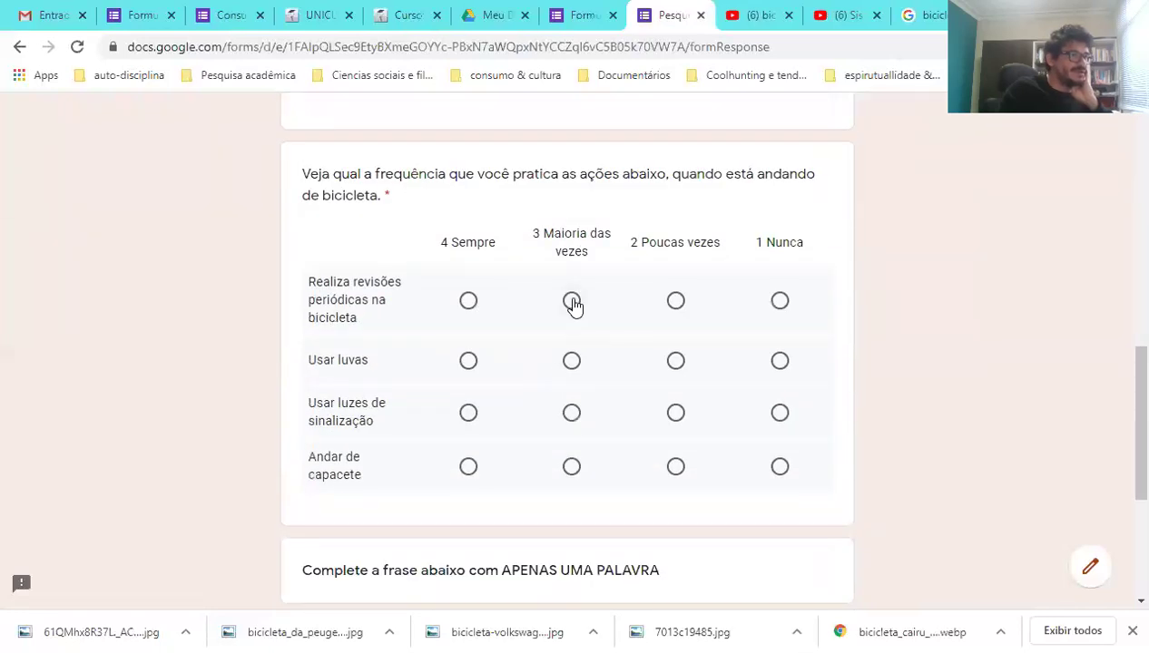
click(571, 301)
click(572, 362)
click(572, 413)
click(575, 467)
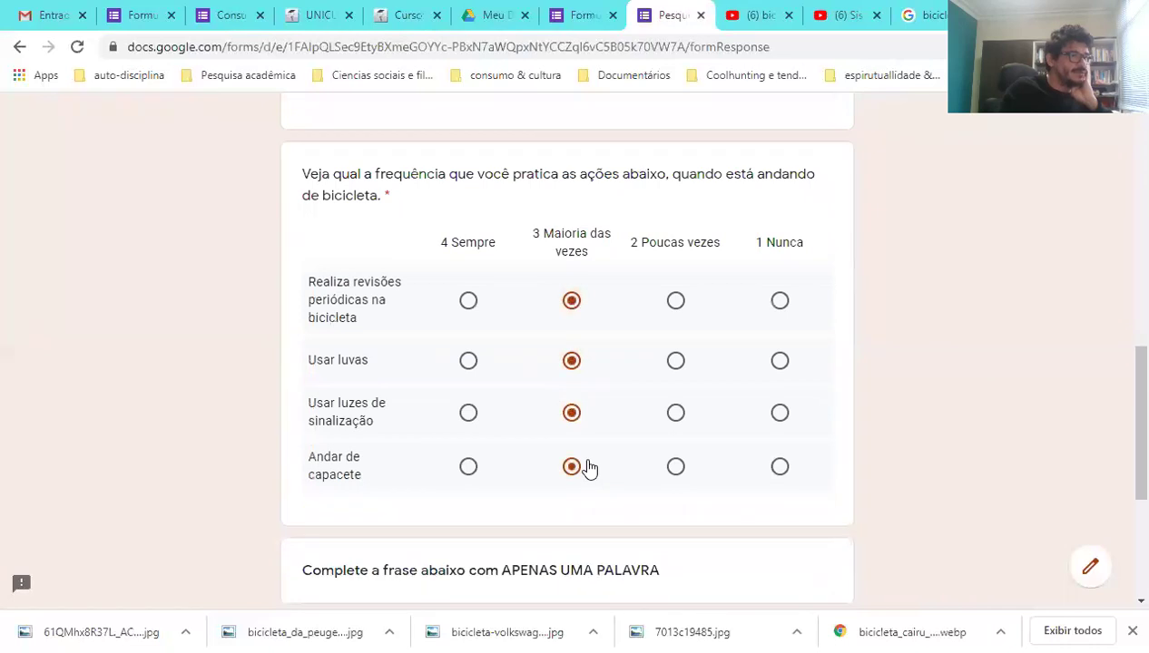
- Complete the phrase "Usar a bicicleta para mim é ..." with "dhdhdhdhdh" and advance to the following section
scroll(588, 468, down, 3)
click(400, 373)
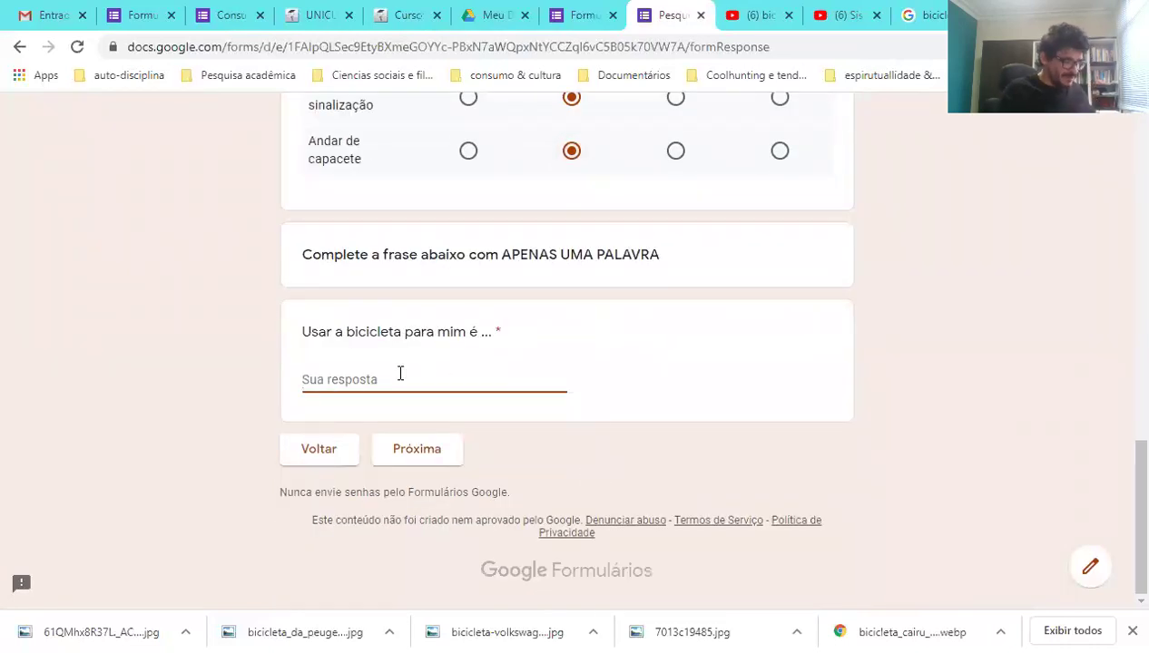
text(dhdhdhdhdh)
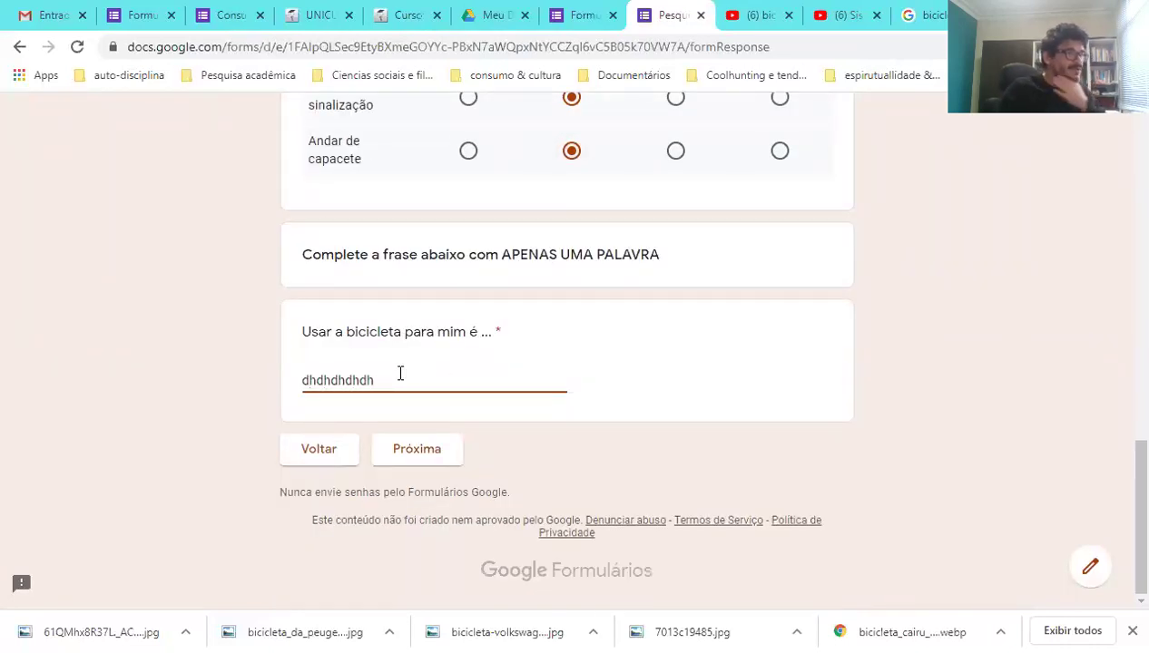
click(431, 449)
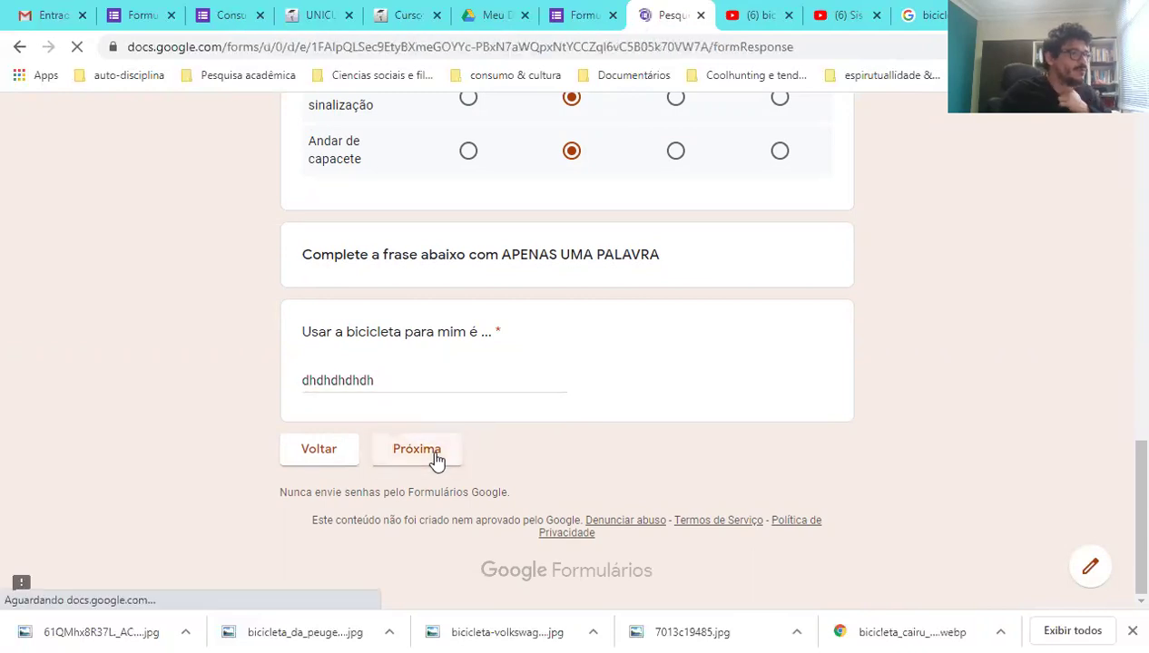
- Complete "Perguntas com imagens" with a preferred bicycle model and "Nem sou contra, nem a favor" for bike sharing, and advance to "Encerramento"
scroll(388, 305, down, 1)
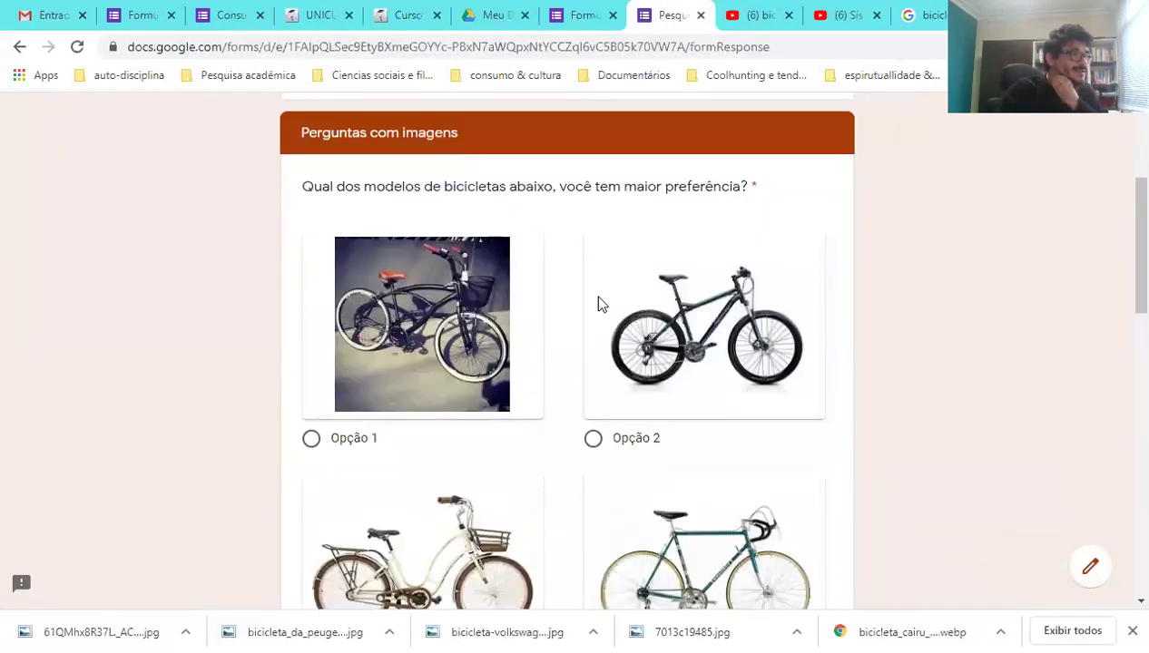
scroll(591, 294, down, 2)
scroll(478, 309, down, 2)
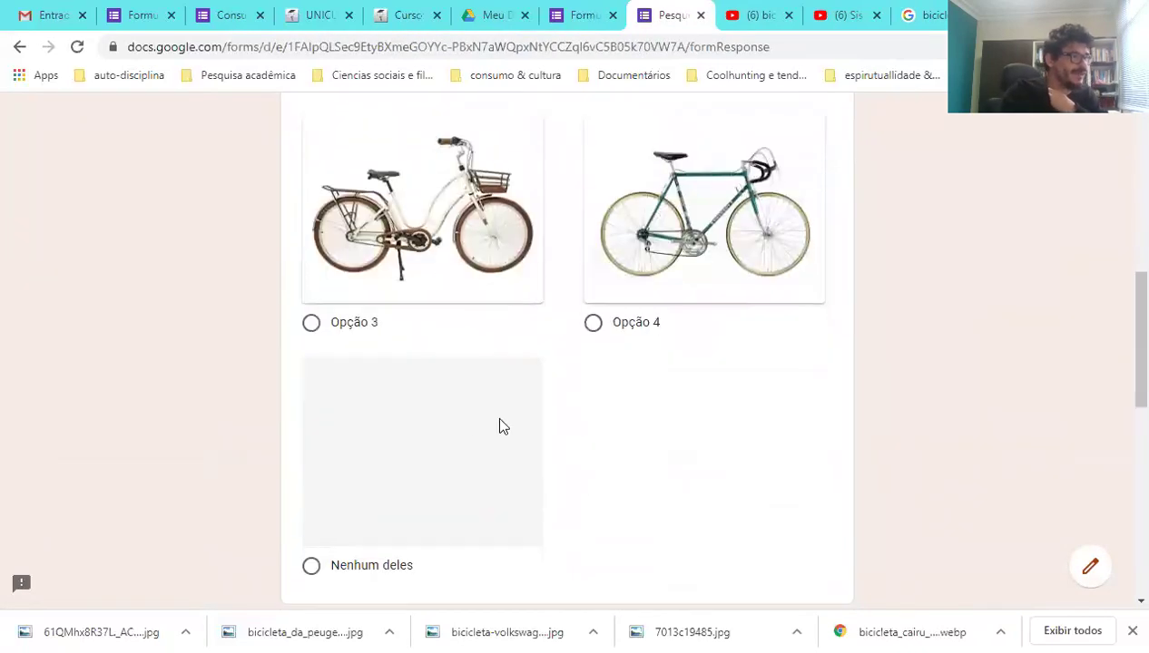
scroll(712, 439, down, 3)
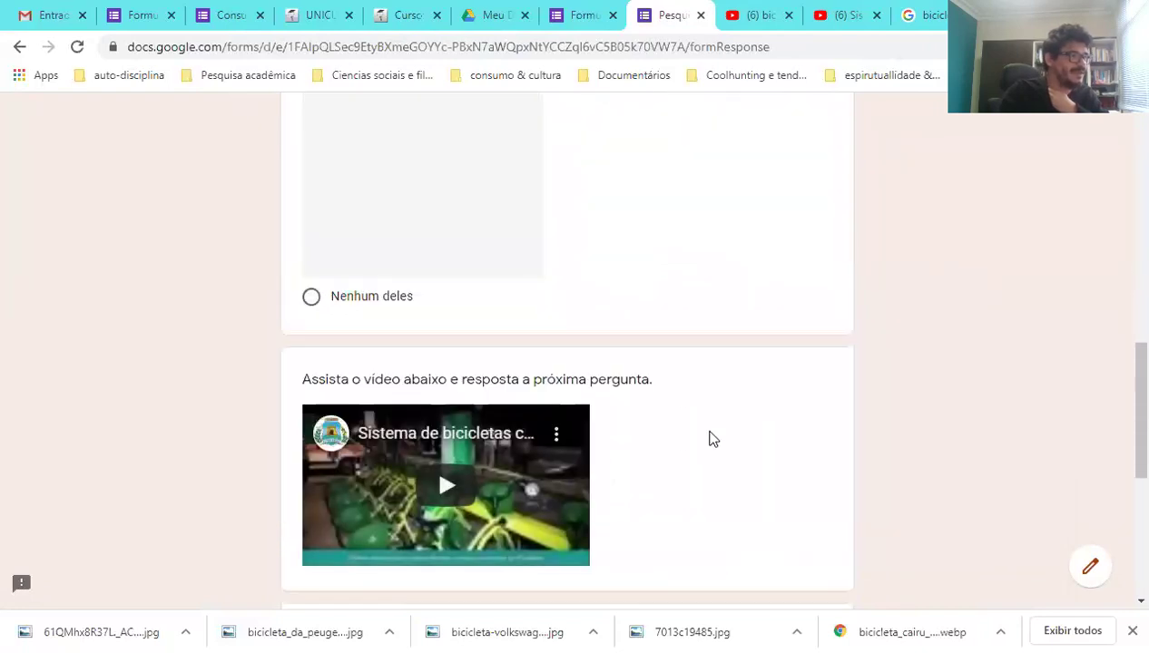
scroll(444, 482, down, 2)
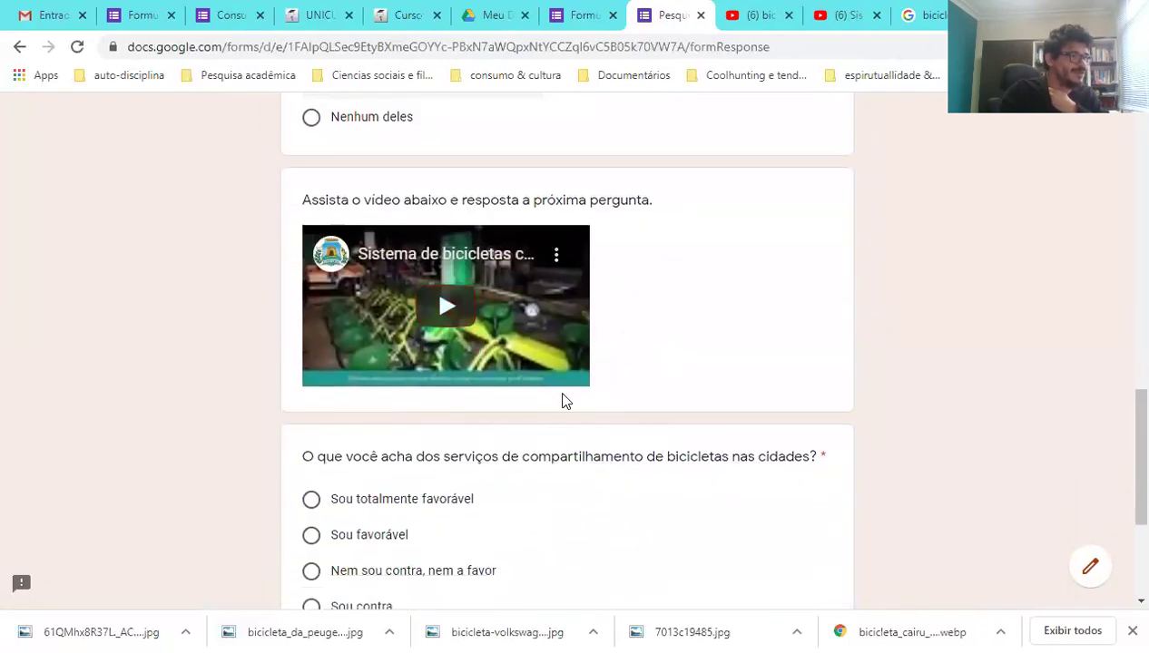
scroll(478, 465, down, 1)
scroll(563, 476, down, 2)
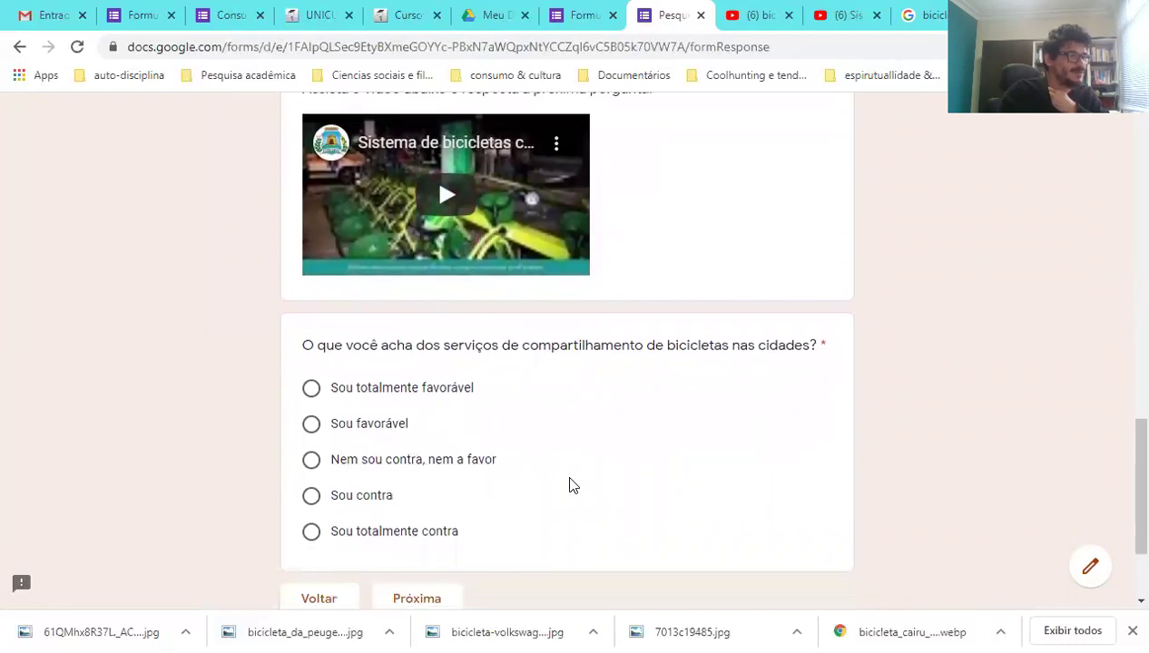
click(376, 311)
scroll(552, 374, up, 7)
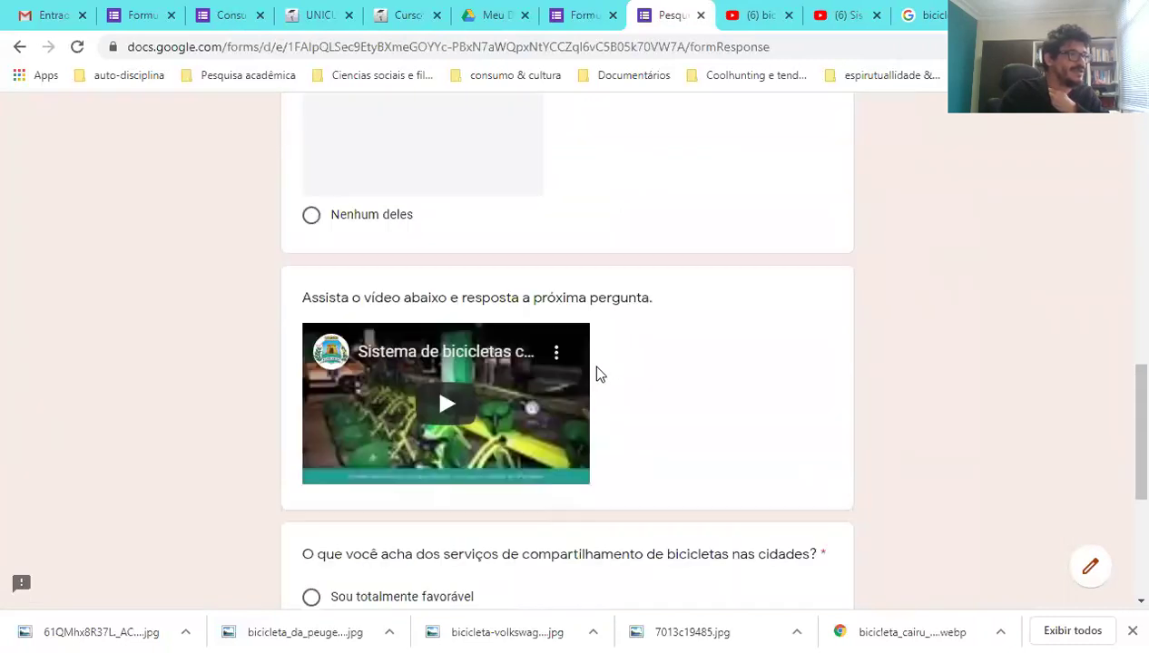
click(594, 243)
scroll(681, 382, down, 7)
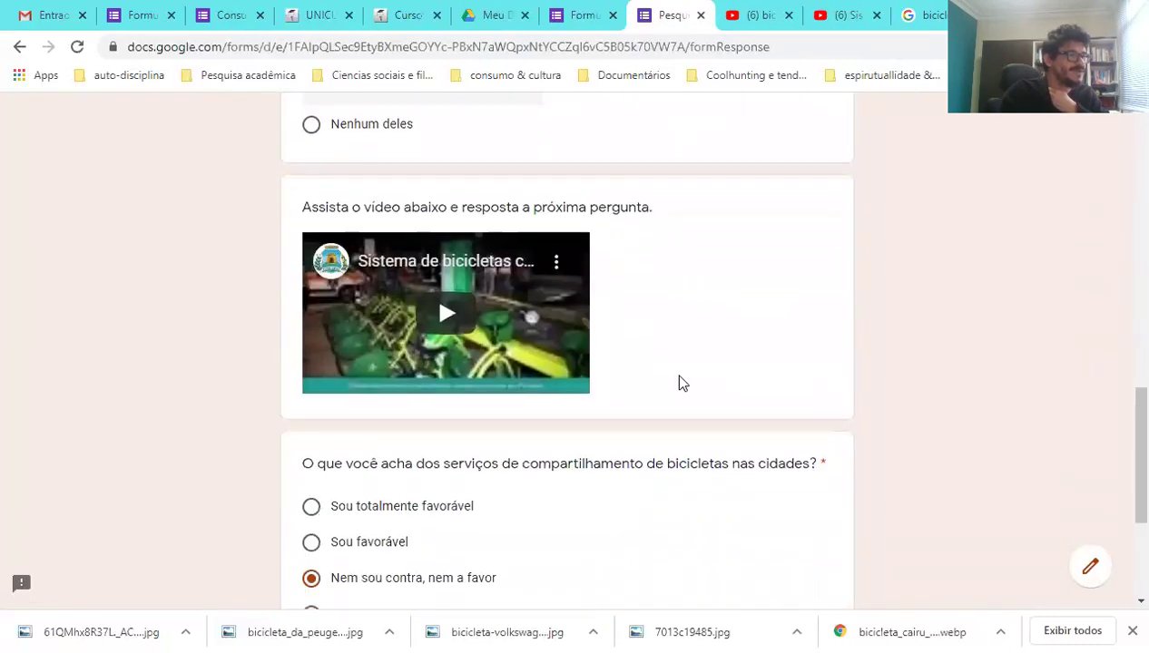
click(400, 464)
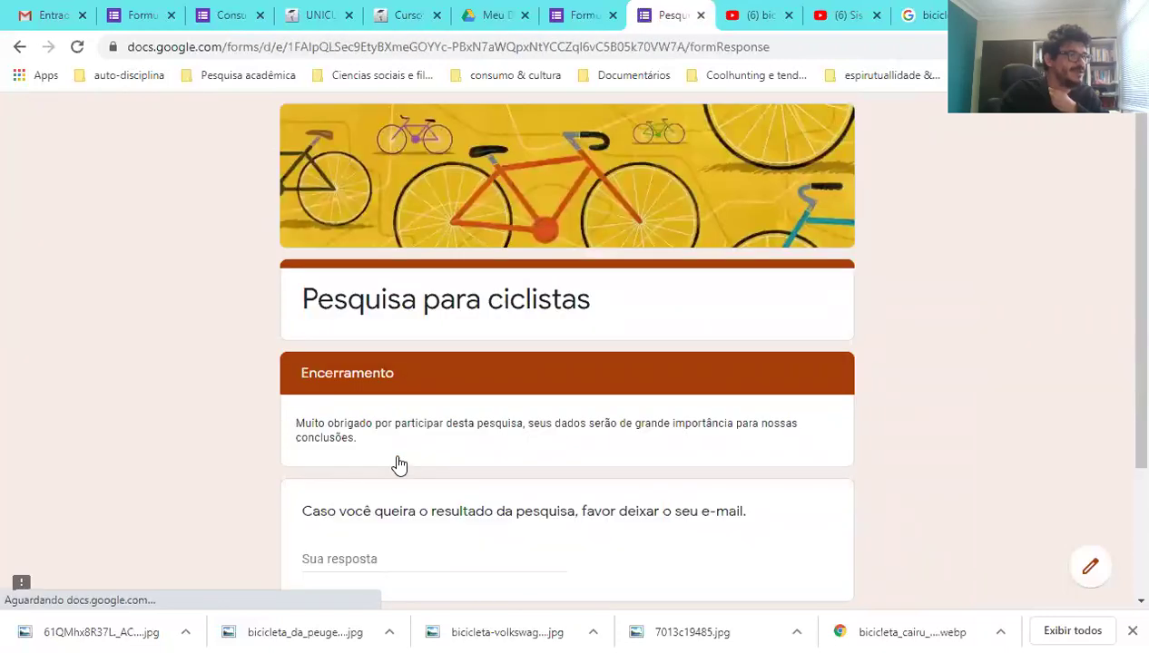
scroll(441, 403, down, 3)
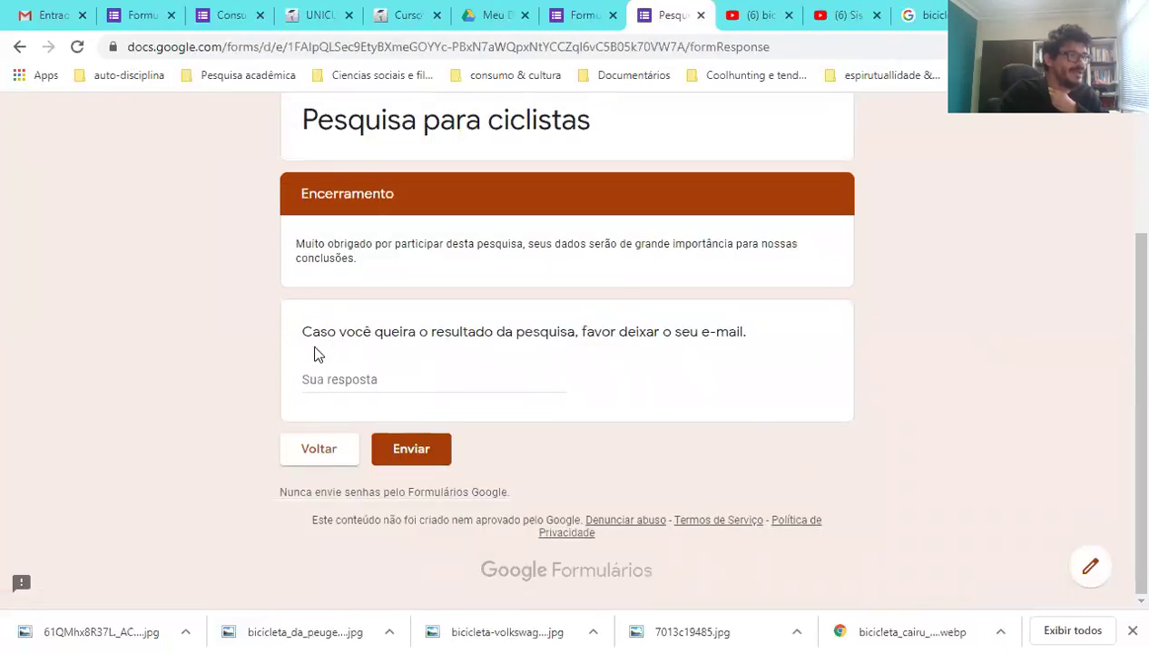